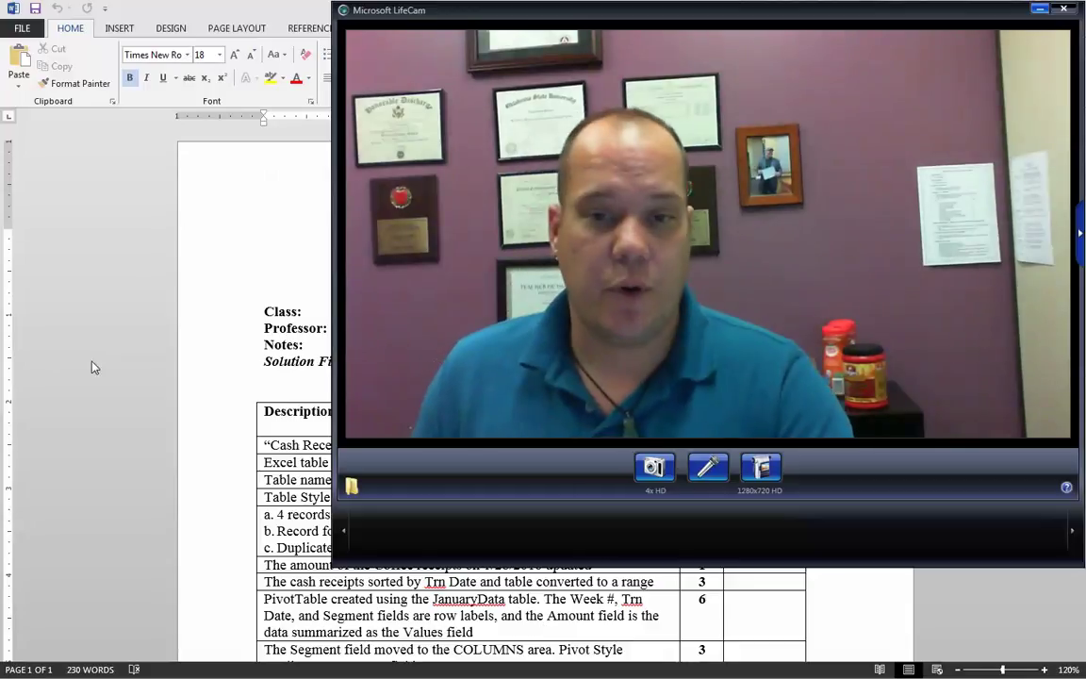
- Read through the grading rubric for the cash receipts workbook, from the description table to the total points
left_click(83, 325)
scroll(150, 357, "down", 10)
scroll(179, 355, "up", 6)
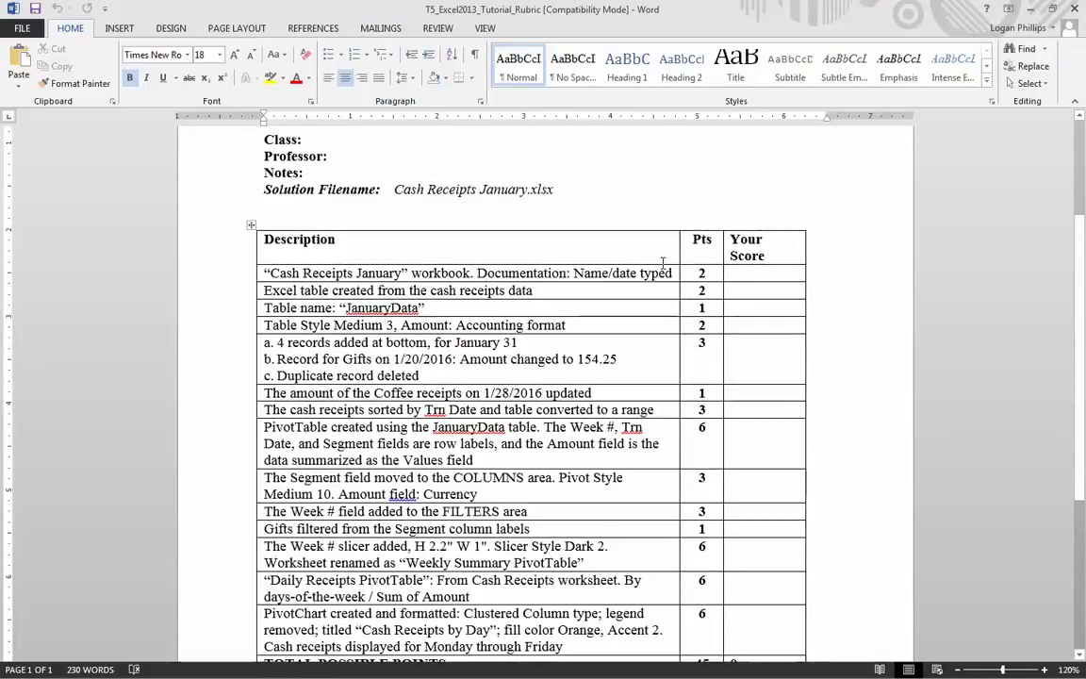
scroll(808, 408, "down", 4)
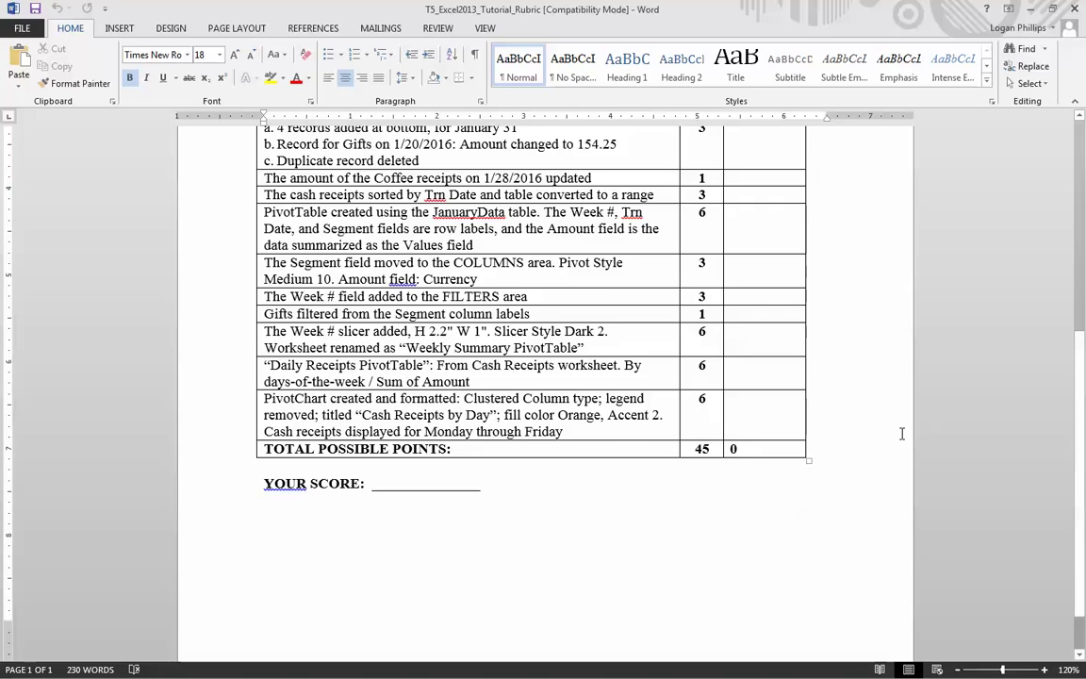
scroll(840, 318, "up", 7)
- Switch from the rubric to the January workbook in Excel, maximize its window and glance at both worksheets
left_click(1075, 8)
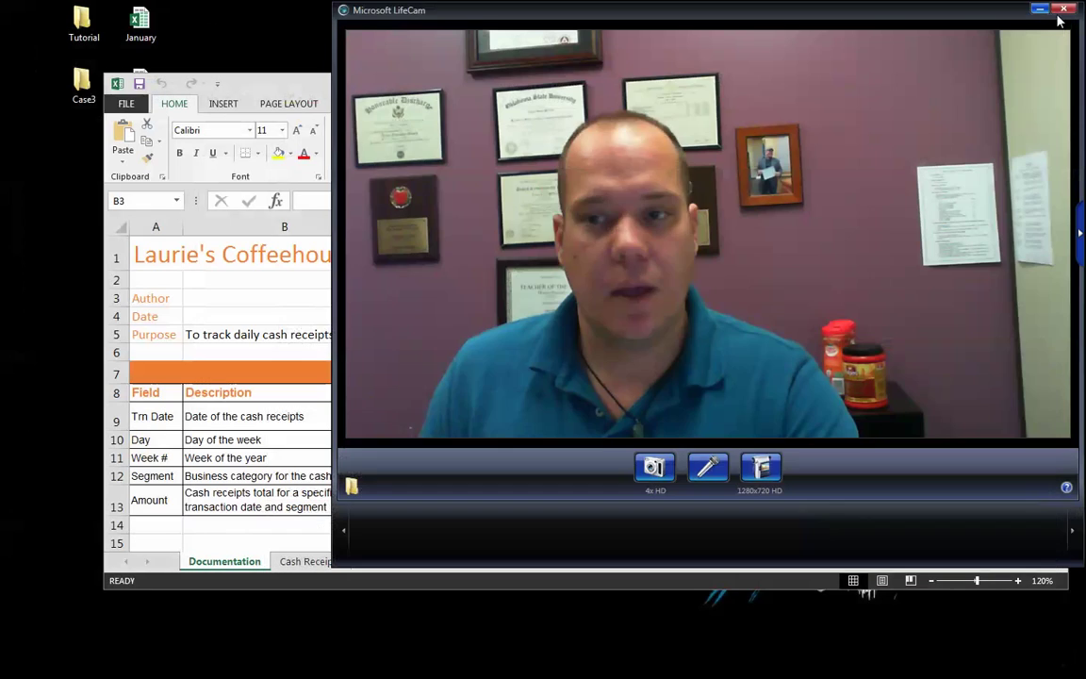
left_click(241, 210)
left_click_drag(343, 110, 342, 7)
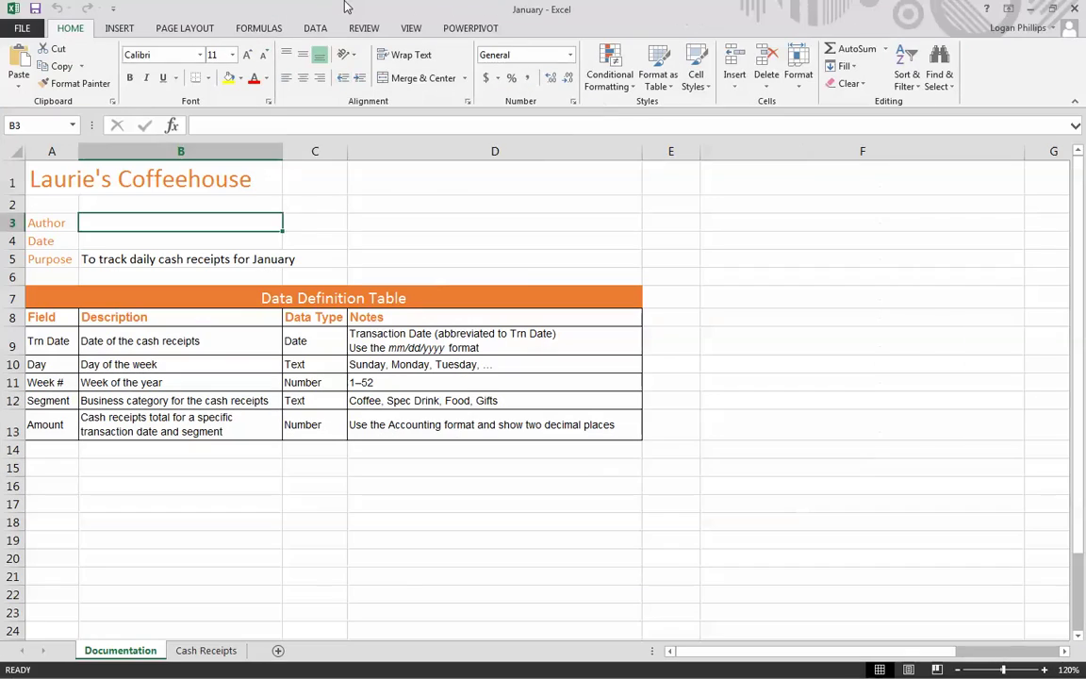
left_click(417, 574)
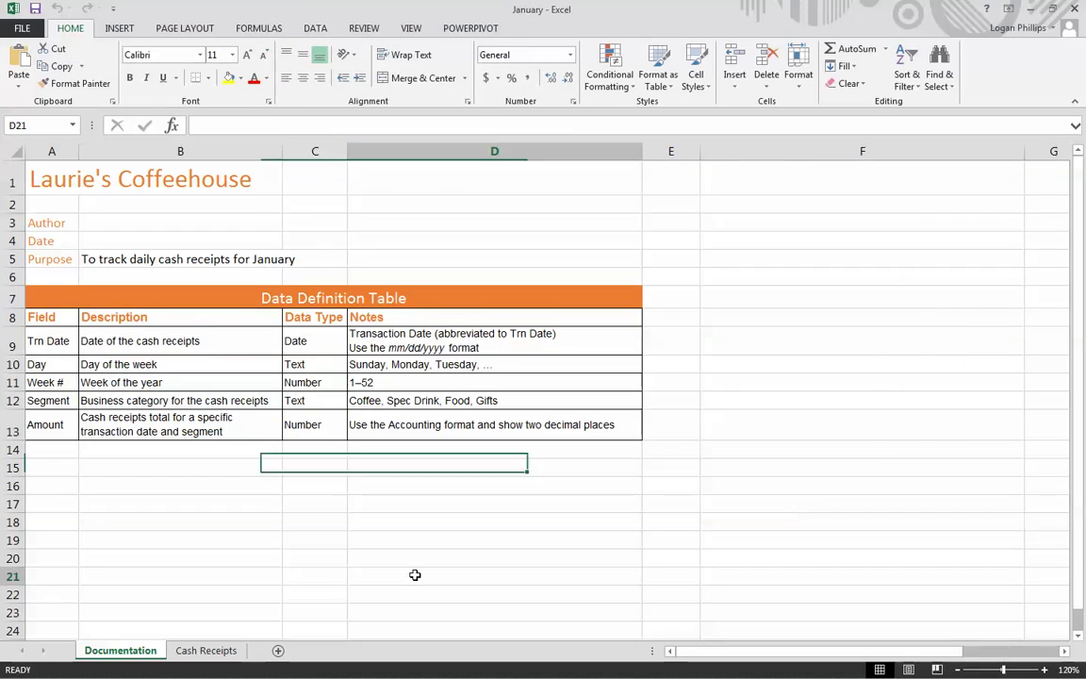
left_click(189, 651)
left_click(102, 651)
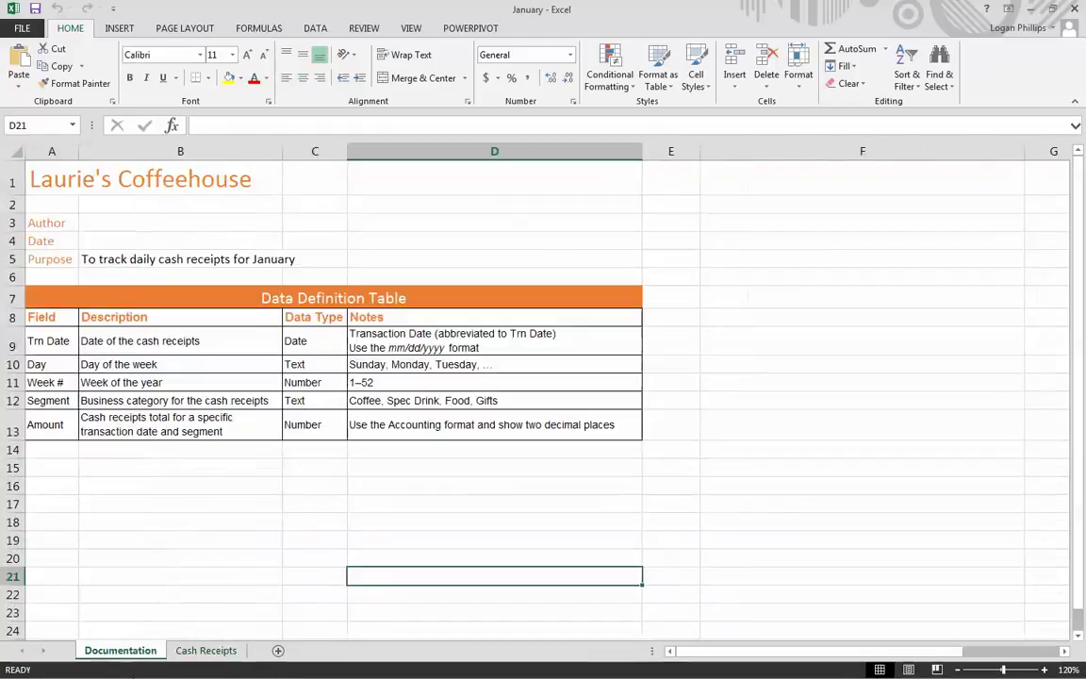
- On the Documentation sheet, enter the author's name in B3 and the date 10/22/2014 in B4
left_click(223, 535)
left_click(136, 221)
type("Mr. P.")
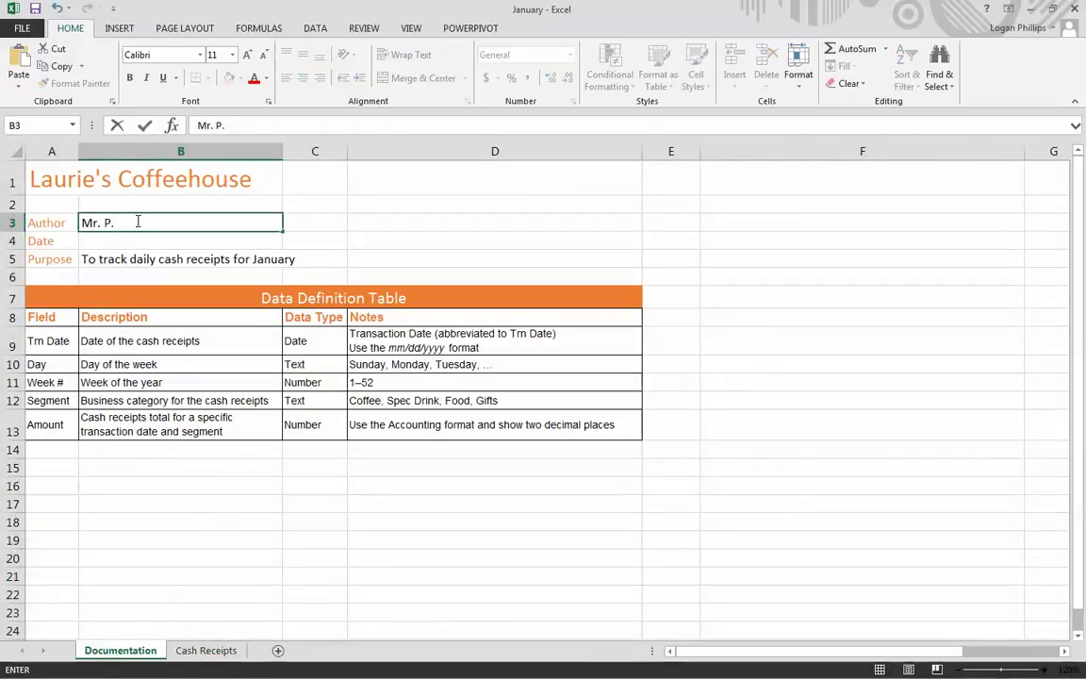
key("Return")
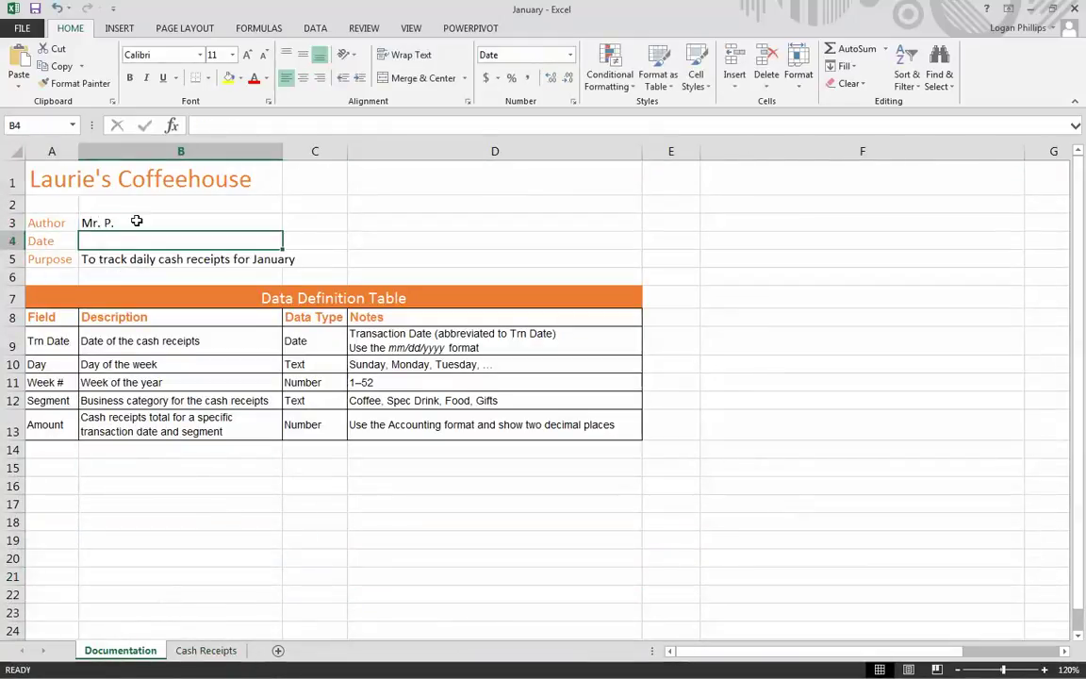
type("10/")
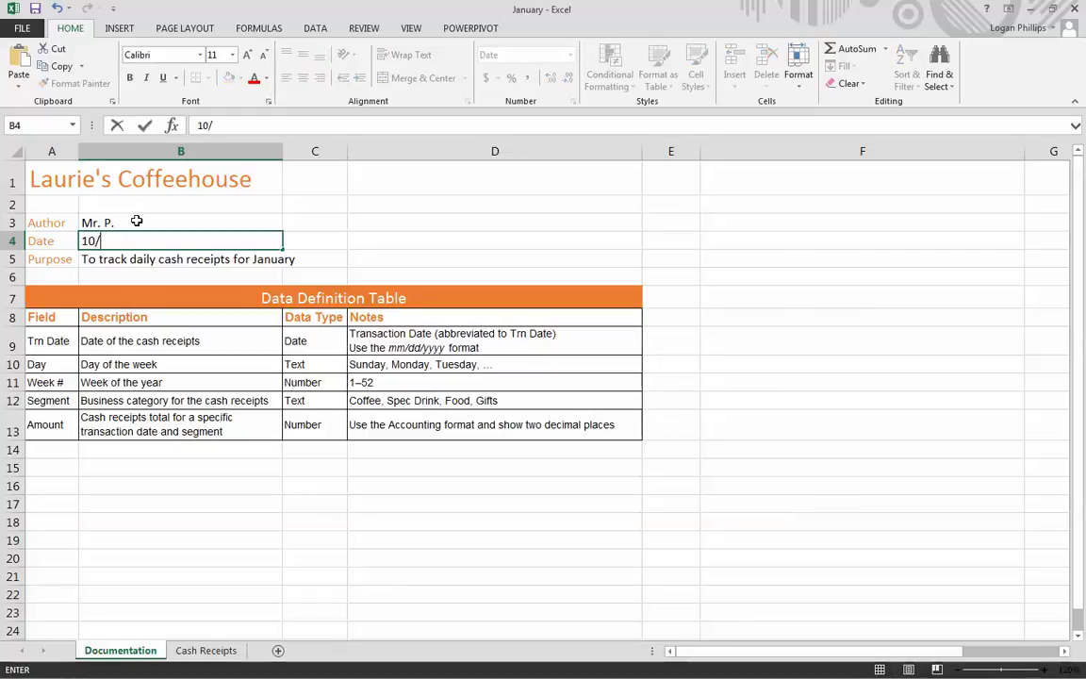
type("22/2014")
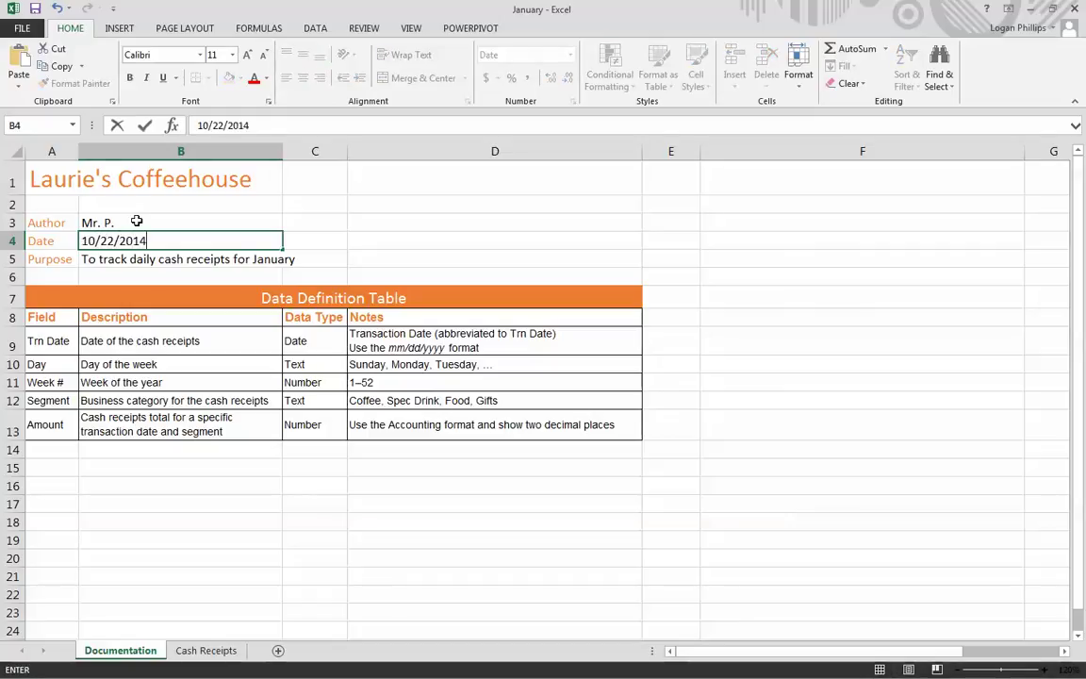
key("Return")
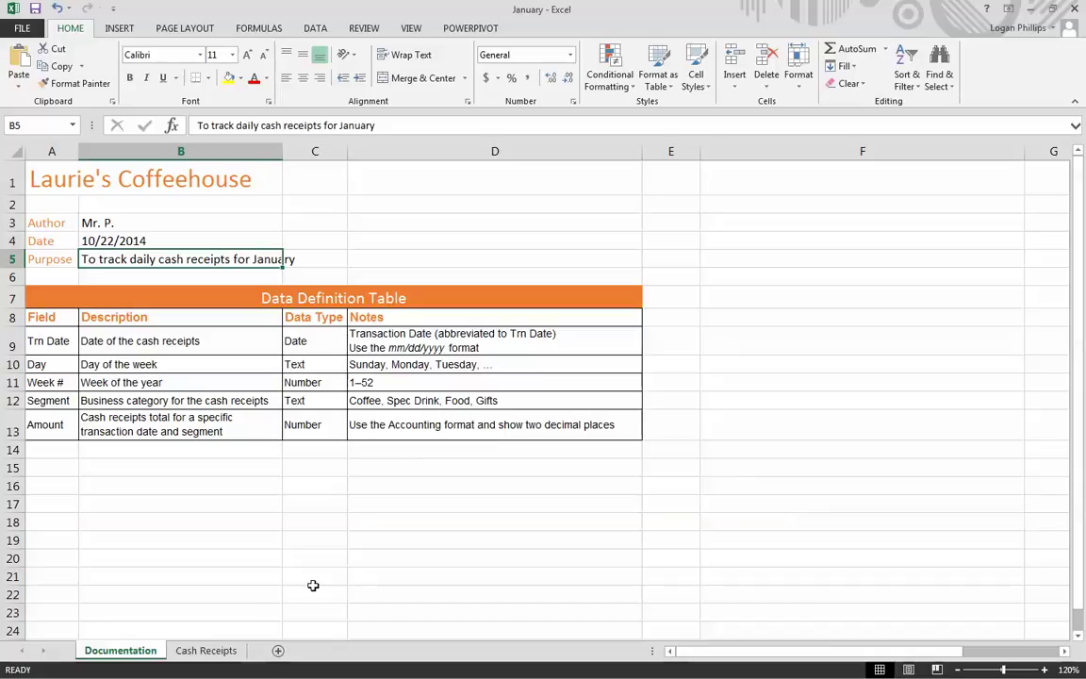
- Show the Cash Receipts sheet and begin saving the workbook as a new file in the Desktop folder
left_click(207, 651)
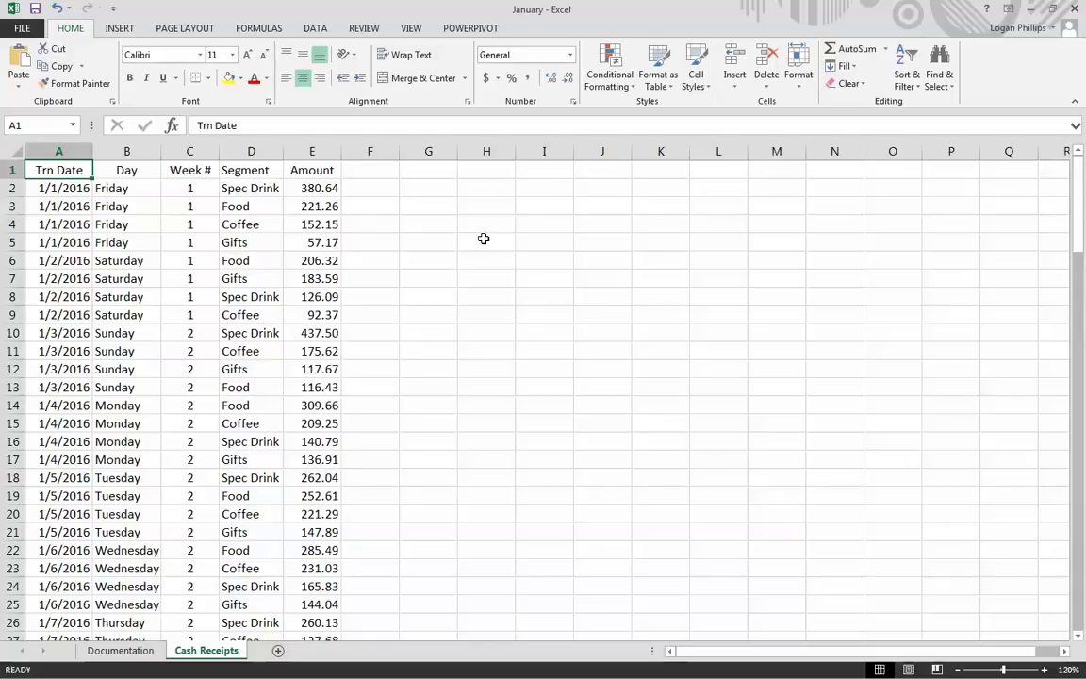
left_click(371, 351)
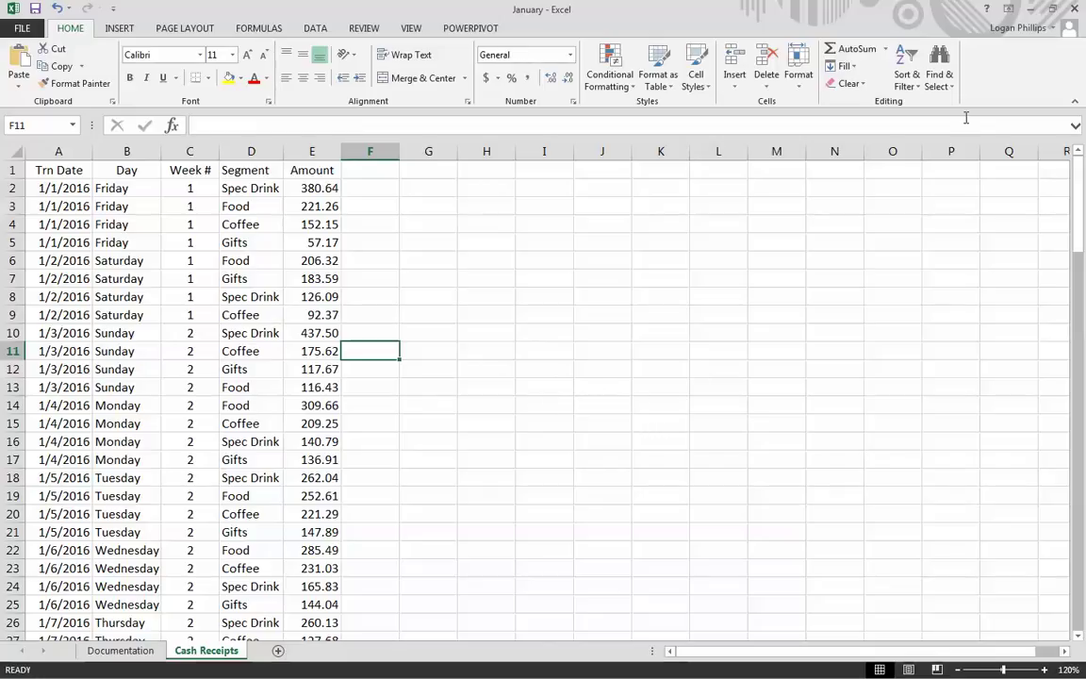
left_click(23, 28)
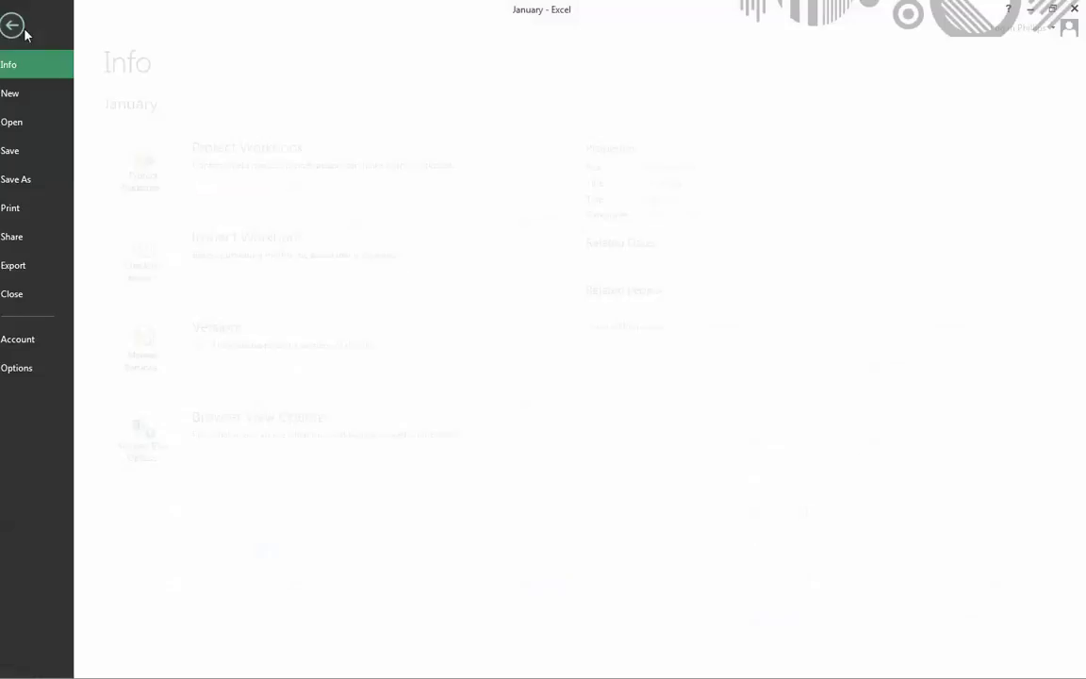
left_click(34, 178)
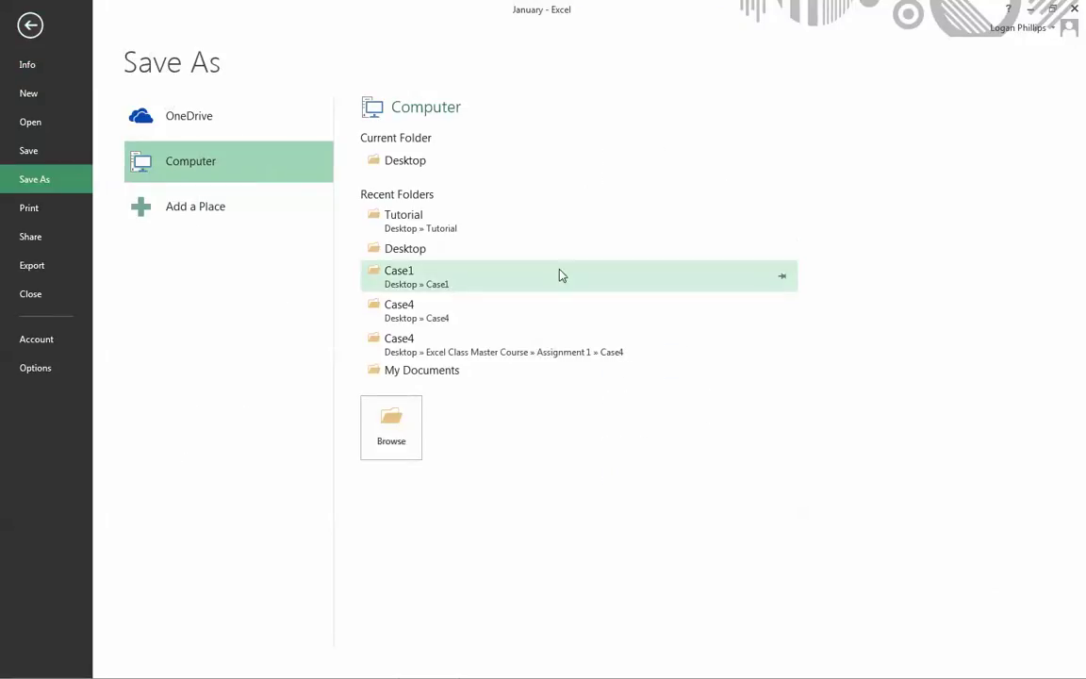
left_click(435, 162)
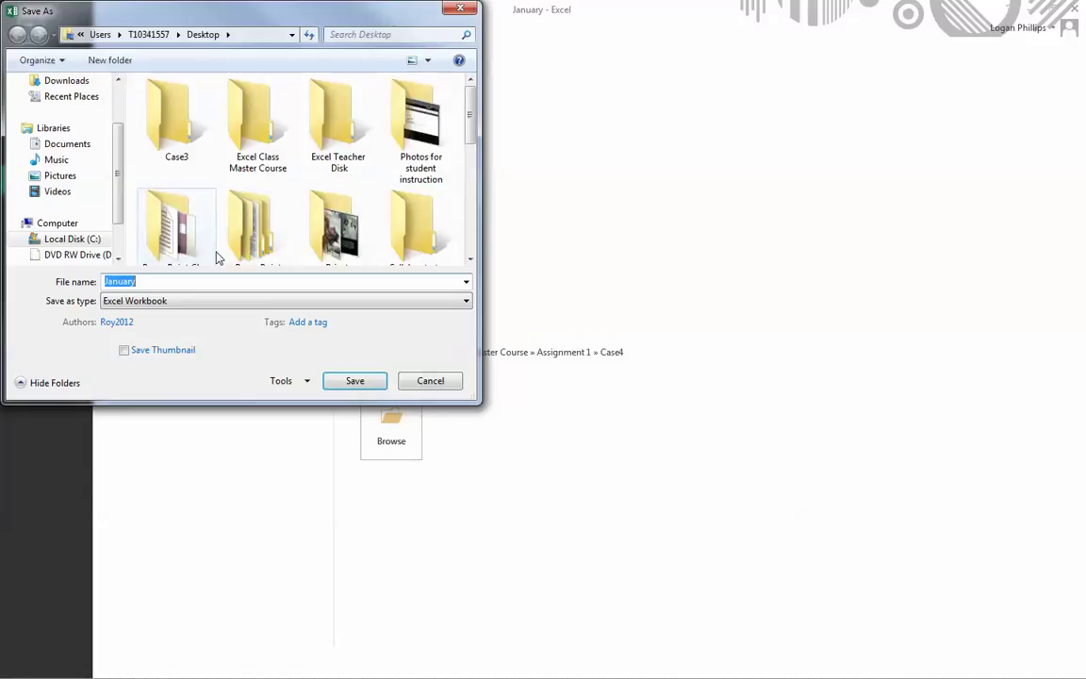
key("End")
type("reciepts jan")
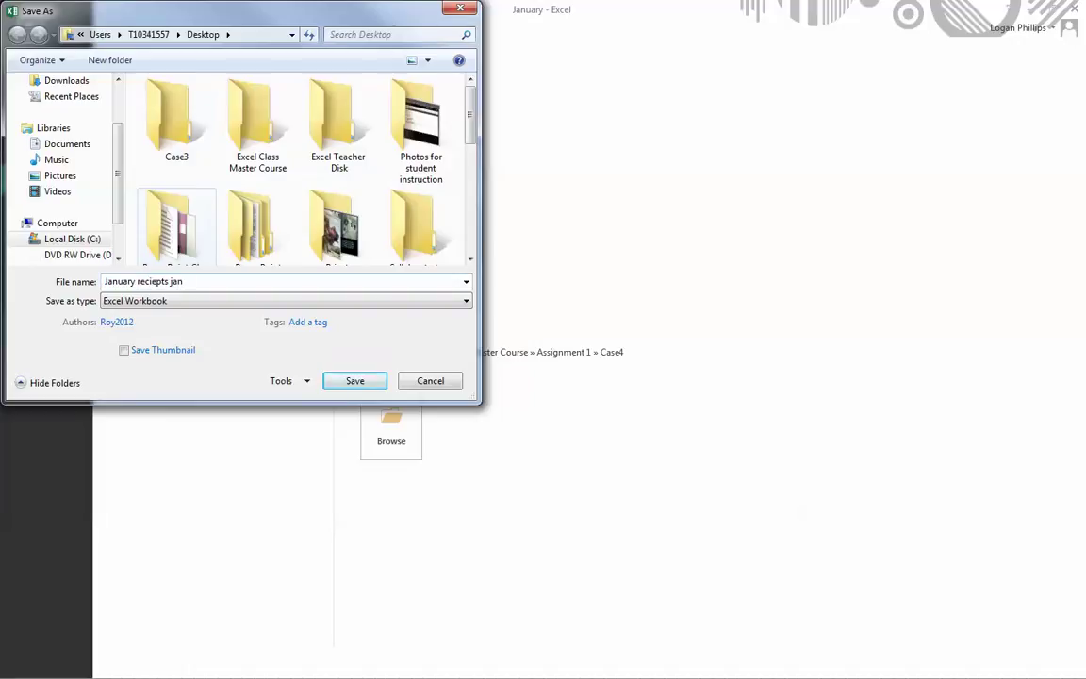
key("BackSpace")
key("BackSpace")
key("BackSpace")
key("BackSpace")
key("BackSpace")
key("BackSpace")
key("BackSpace")
key("BackSpace")
key("BackSpace")
key("BackSpace")
key("BackSpace")
key("BackSpace")
key("BackSpace")
key("BackSpace")
key("BackSpace")
key("BackSpace")
key("BackSpace")
key("BackSpace")
key("BackSpace")
- Save the workbook on the Desktop under the file name "Cash Reciepts Janurary"
type("C")
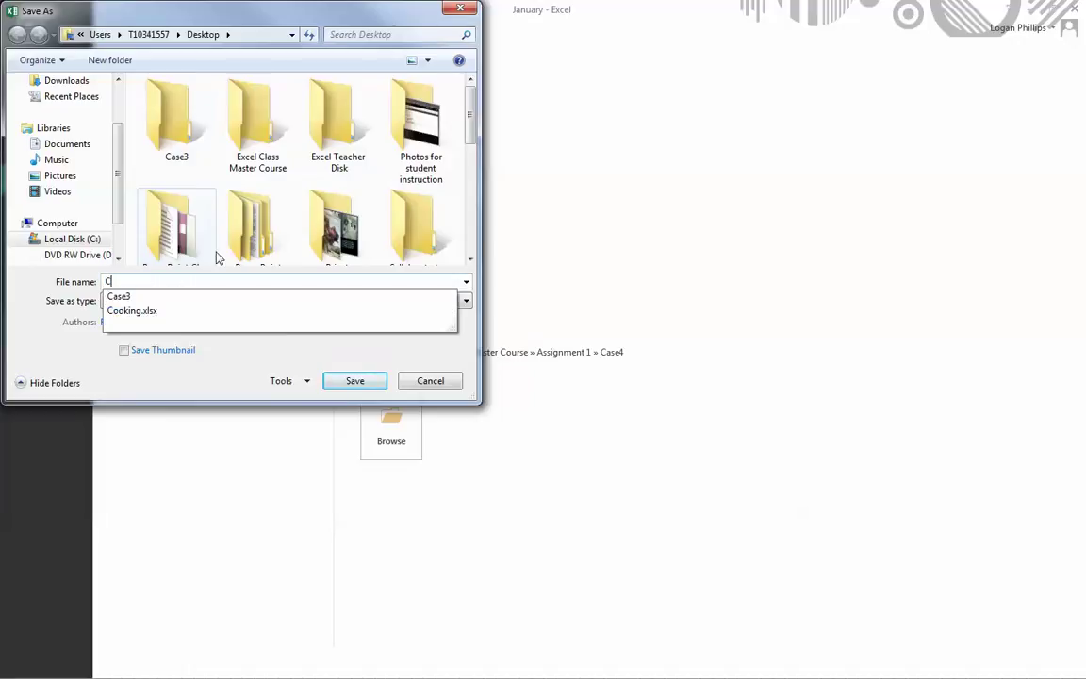
type("ash Reciepts ")
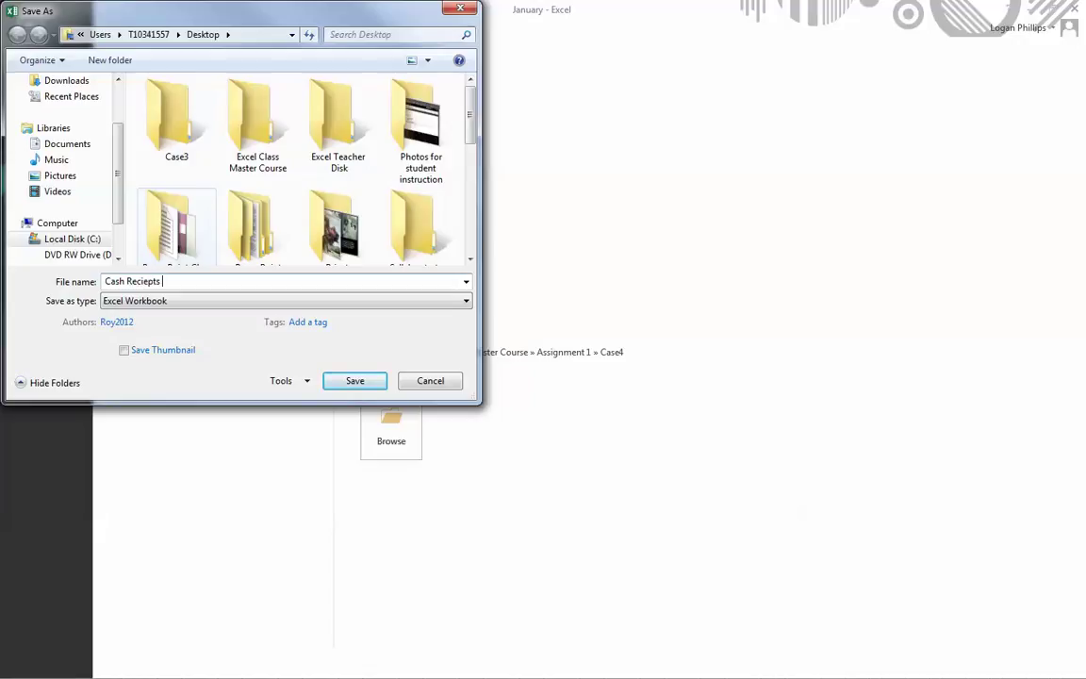
type("Janua")
type("ray")
type("ary")
left_click(372, 381)
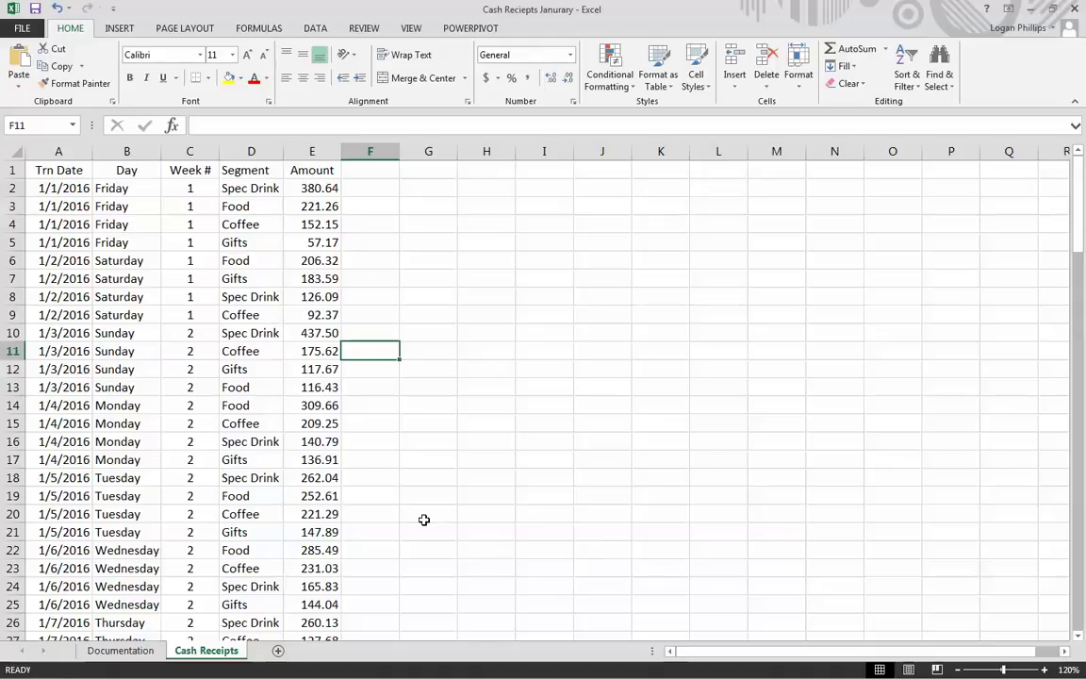
- Review the Data Definition Table on the Documentation sheet, going through the fields and their descriptions
left_click(120, 651)
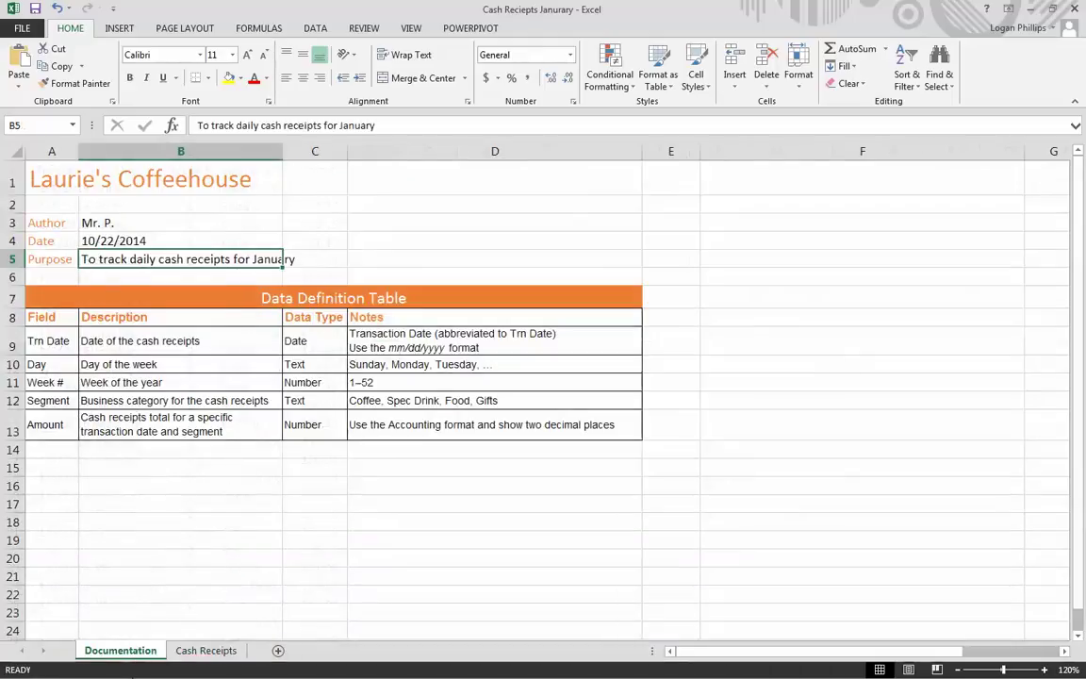
left_click_drag(63, 292, 458, 418)
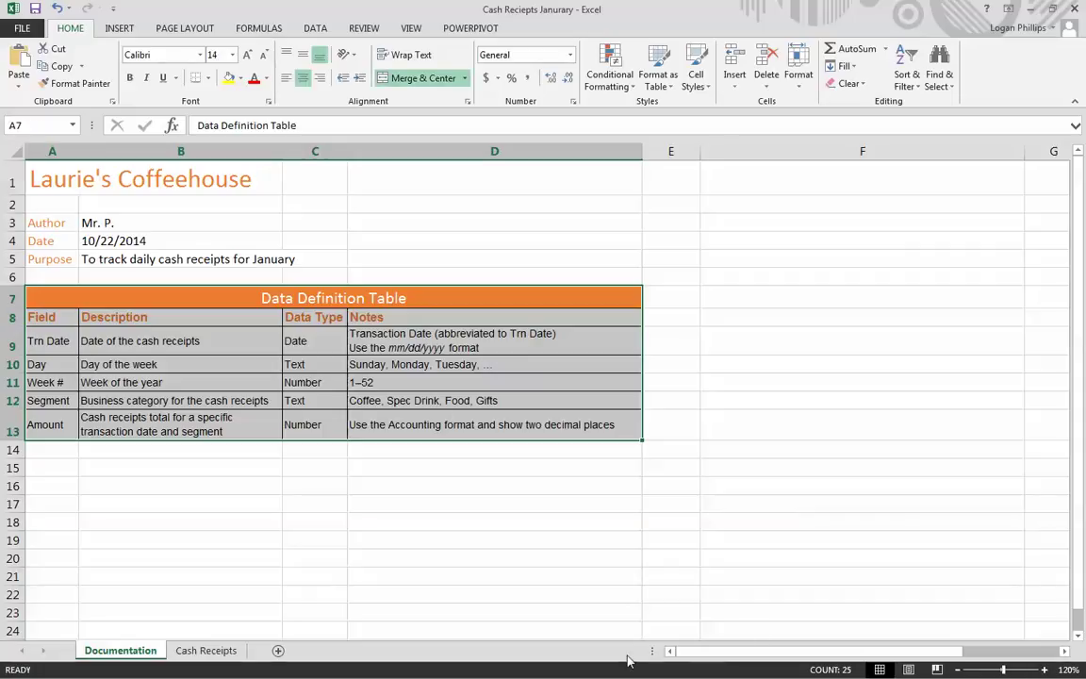
left_click(592, 573)
left_click(151, 521)
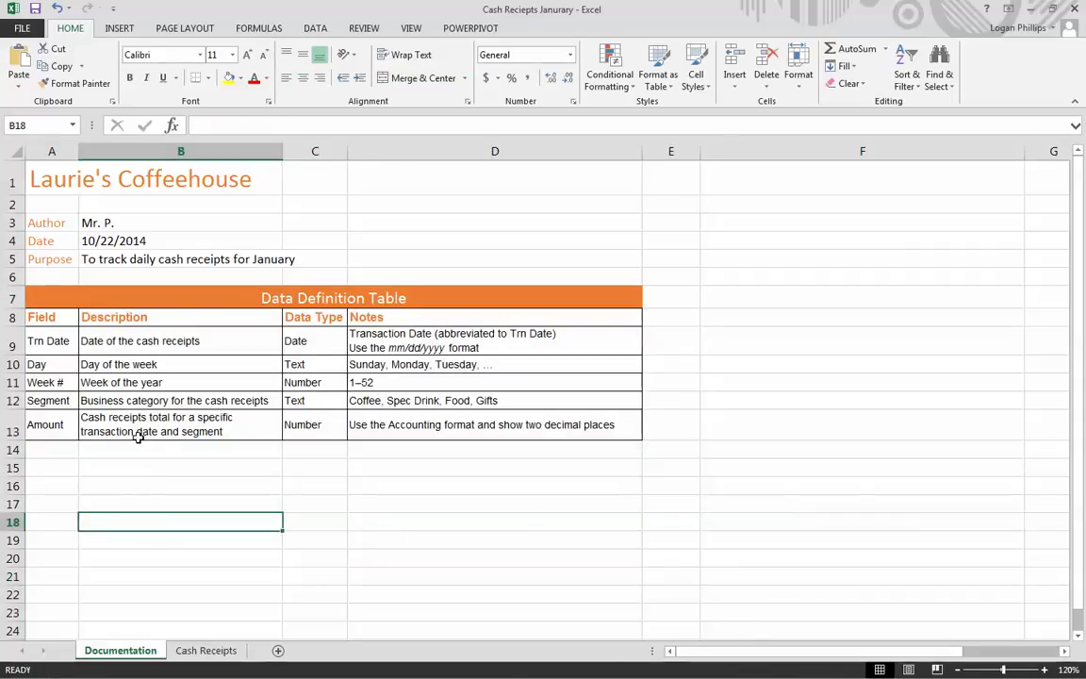
left_click(134, 341)
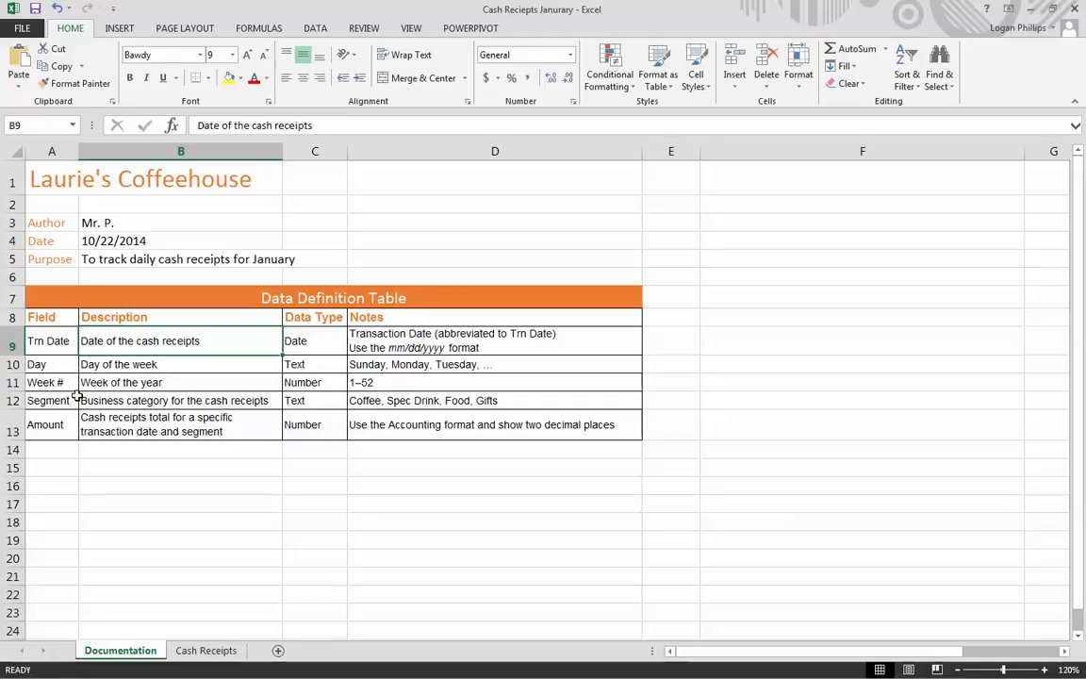
left_click(115, 382)
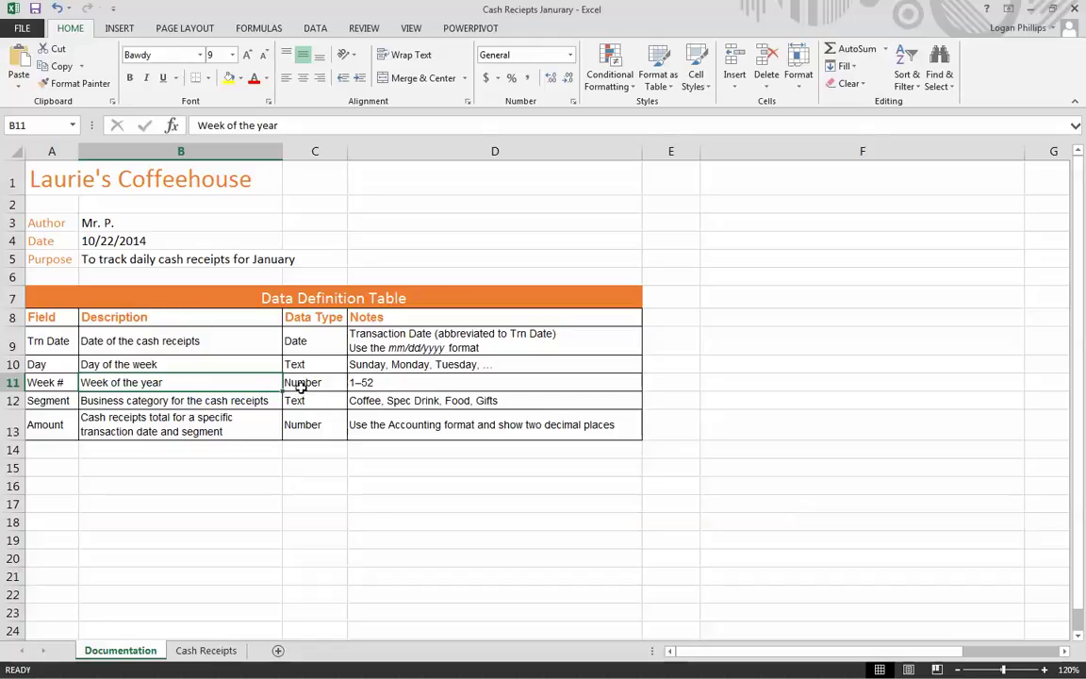
- Examine the data type and notes for each field of the Data Definition Table, from Trn Date to Amount
left_click(305, 335)
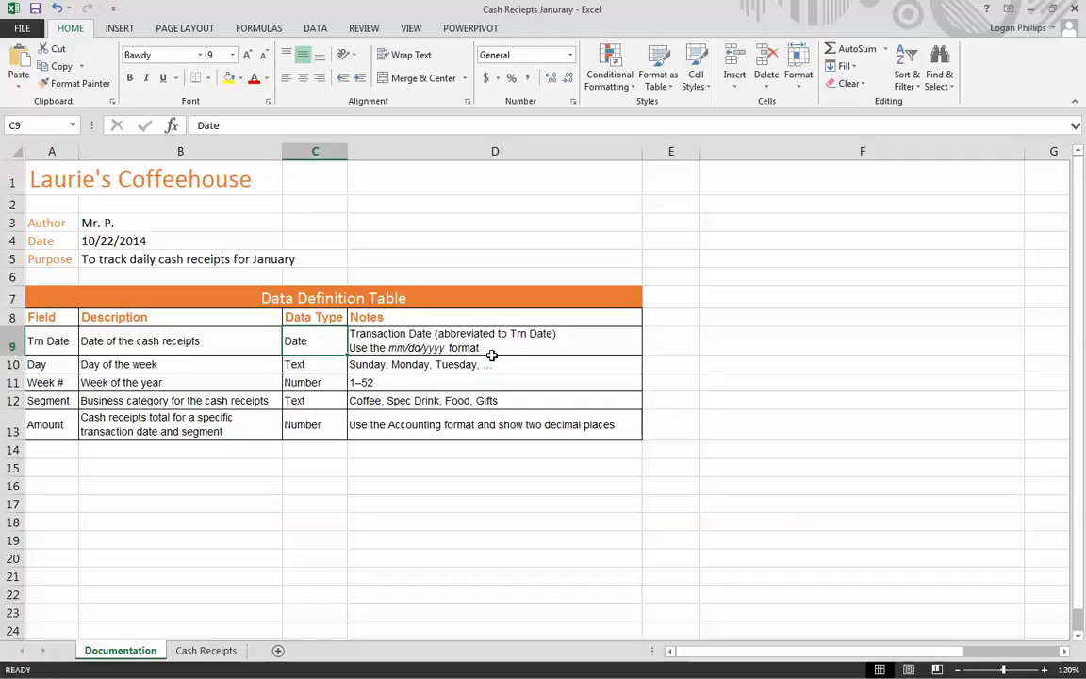
left_click(326, 362)
left_click(456, 367)
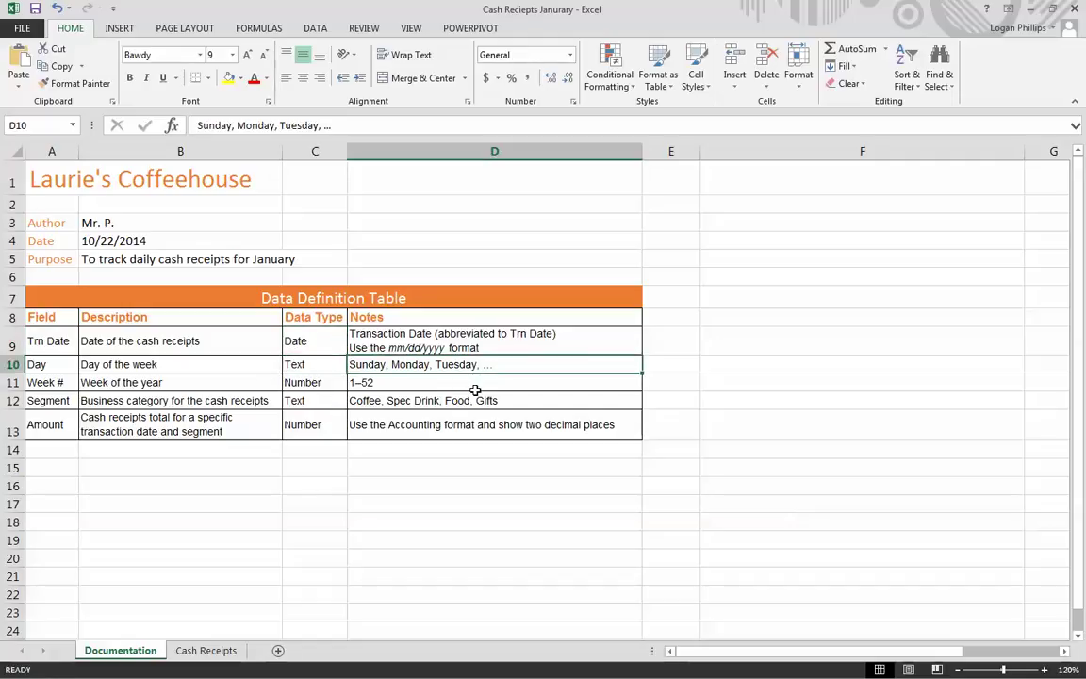
left_click(335, 382)
left_click(374, 385)
left_click(322, 406)
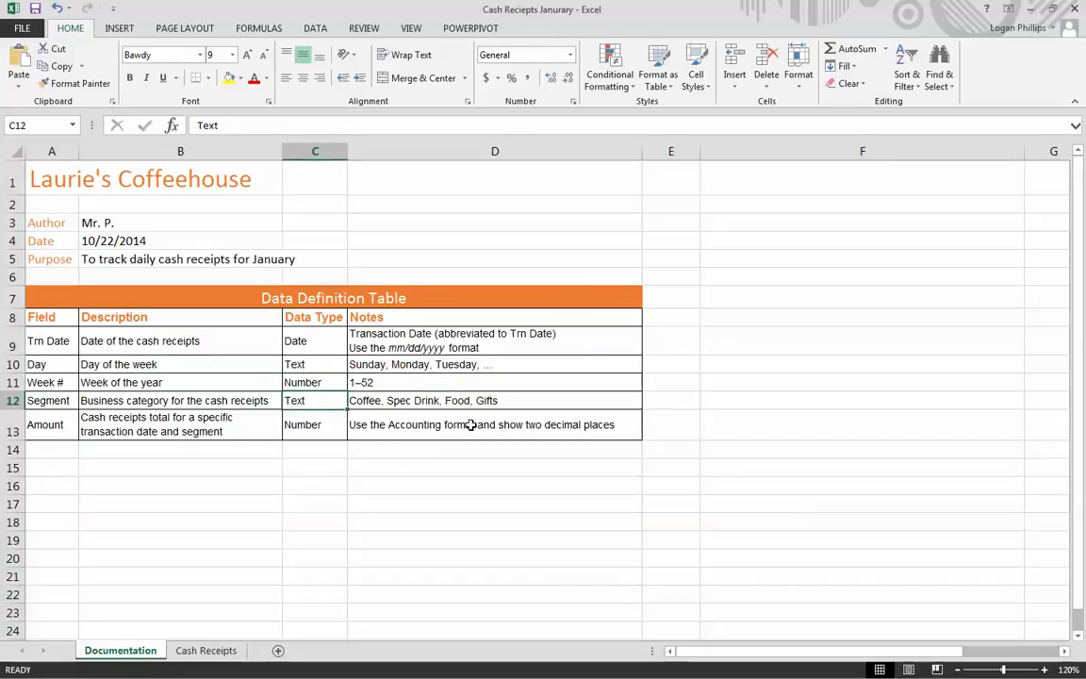
left_click(341, 425)
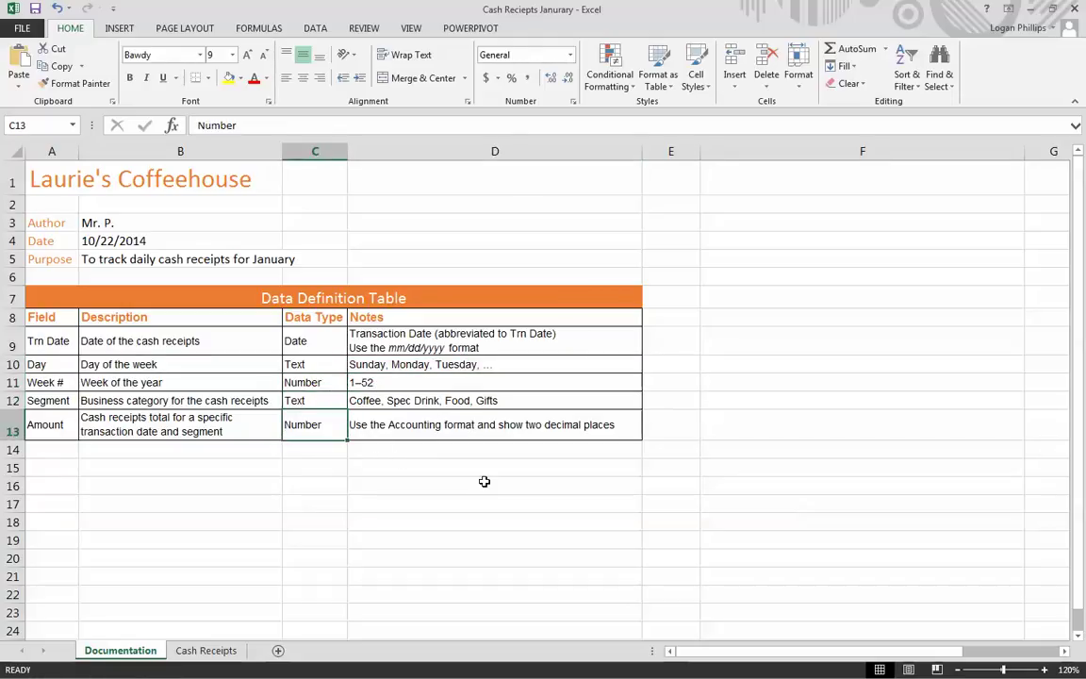
left_click(580, 426)
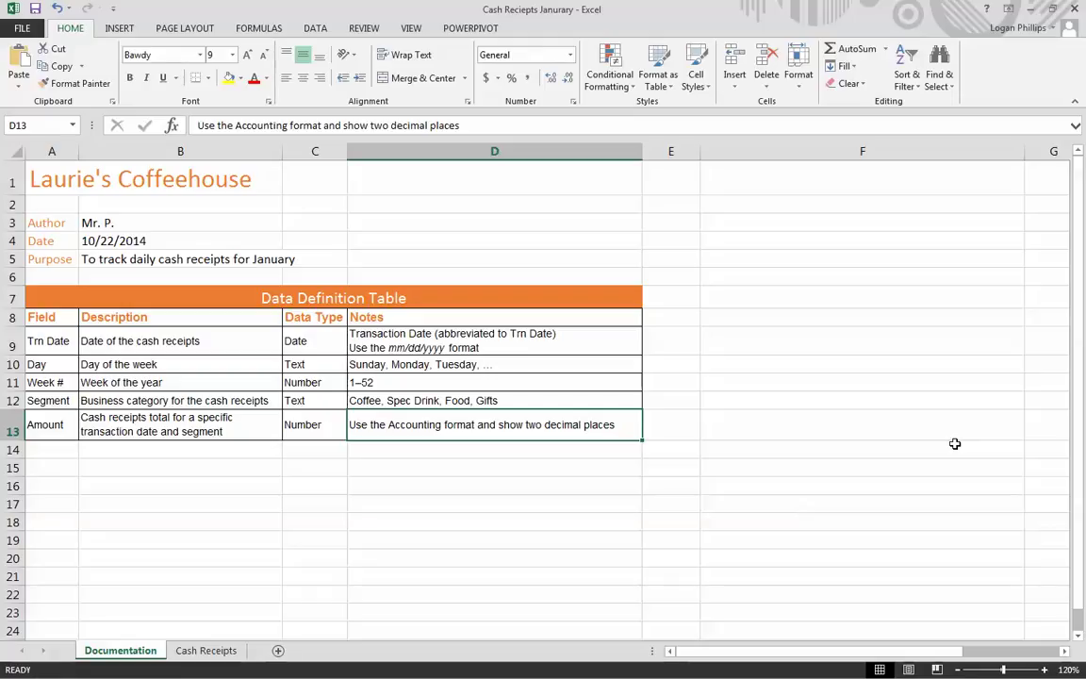
- Look through all transaction records on the Cash Receipts sheet down to the last row and return to the first
left_click(206, 651)
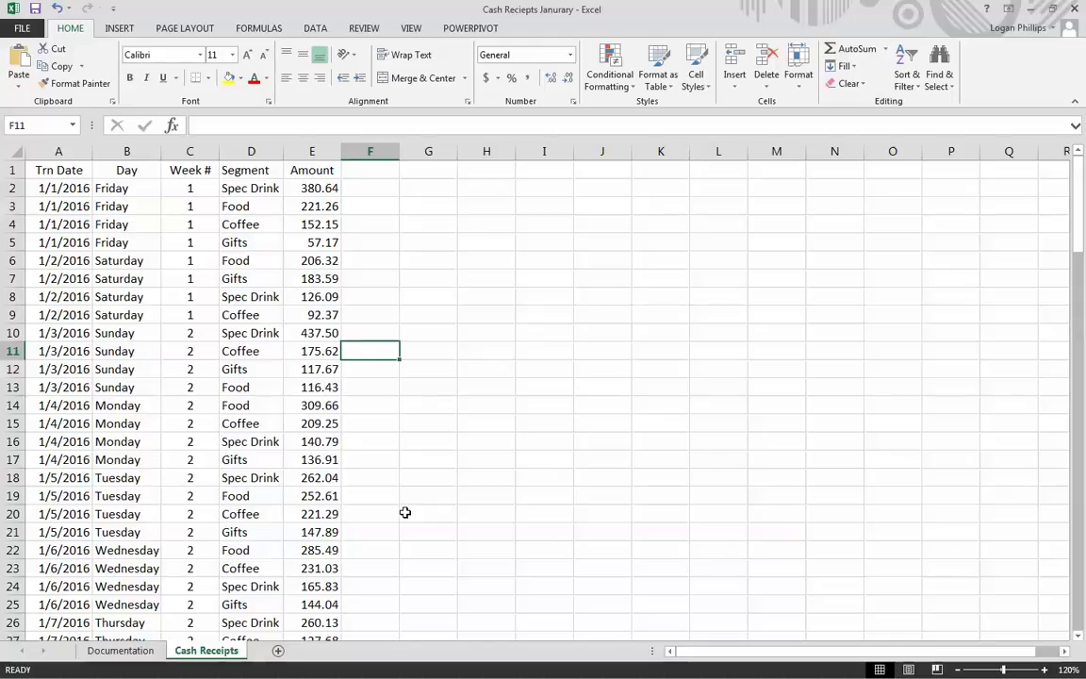
scroll(182, 453, "down", 20)
scroll(255, 434, "down", 17)
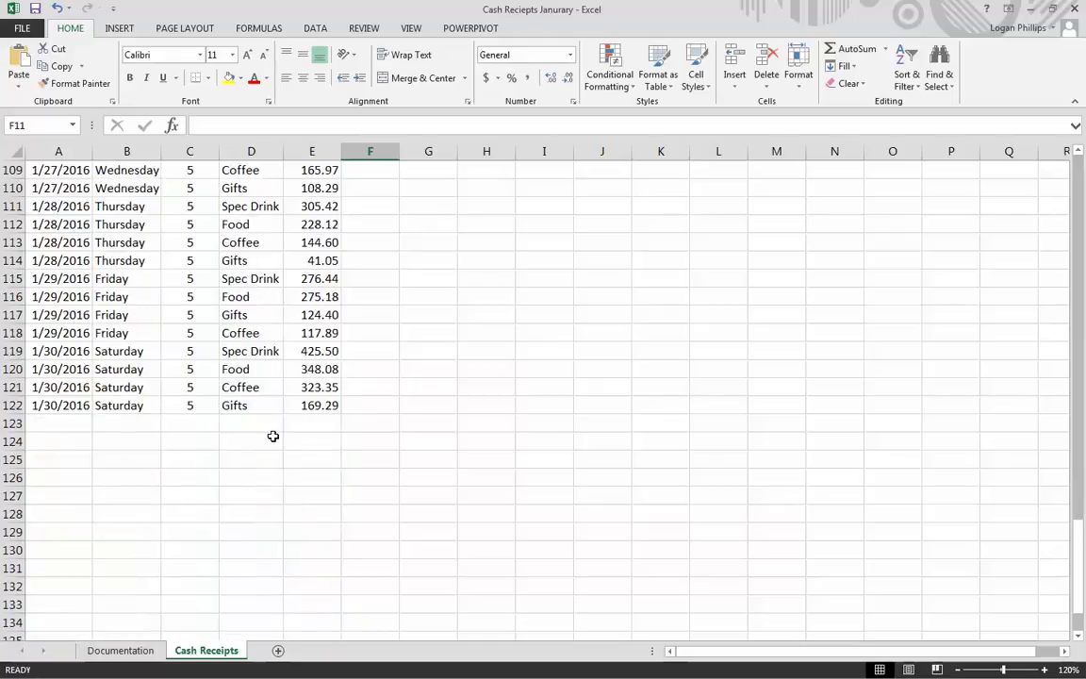
scroll(188, 463, "up", 7)
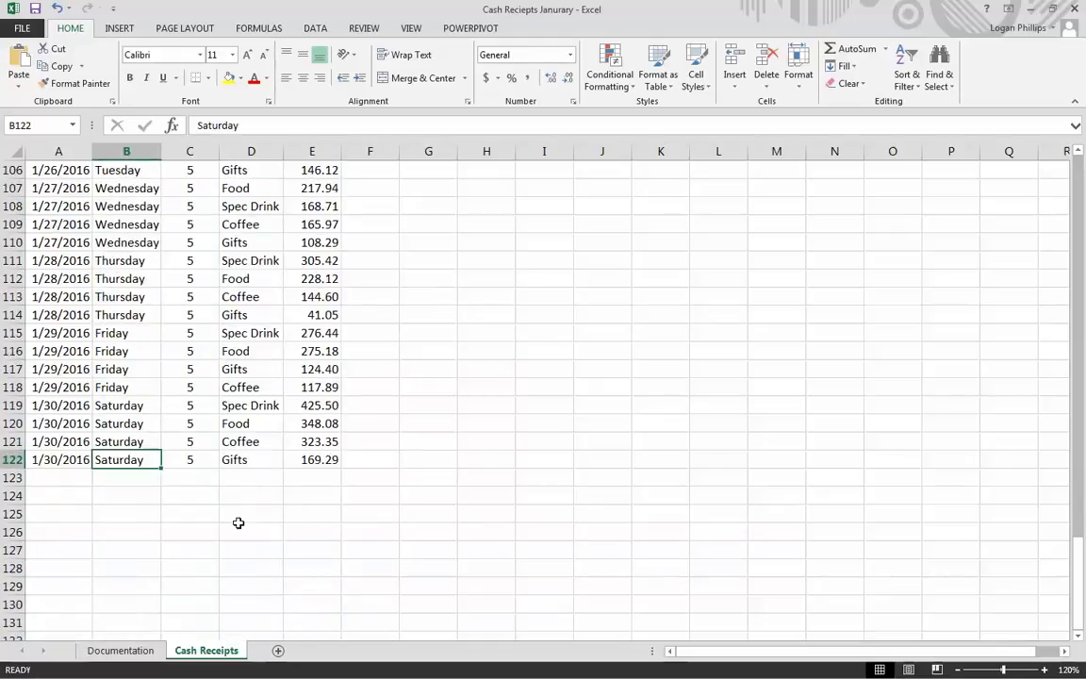
scroll(465, 454, "up", 11)
scroll(465, 455, "up", 20)
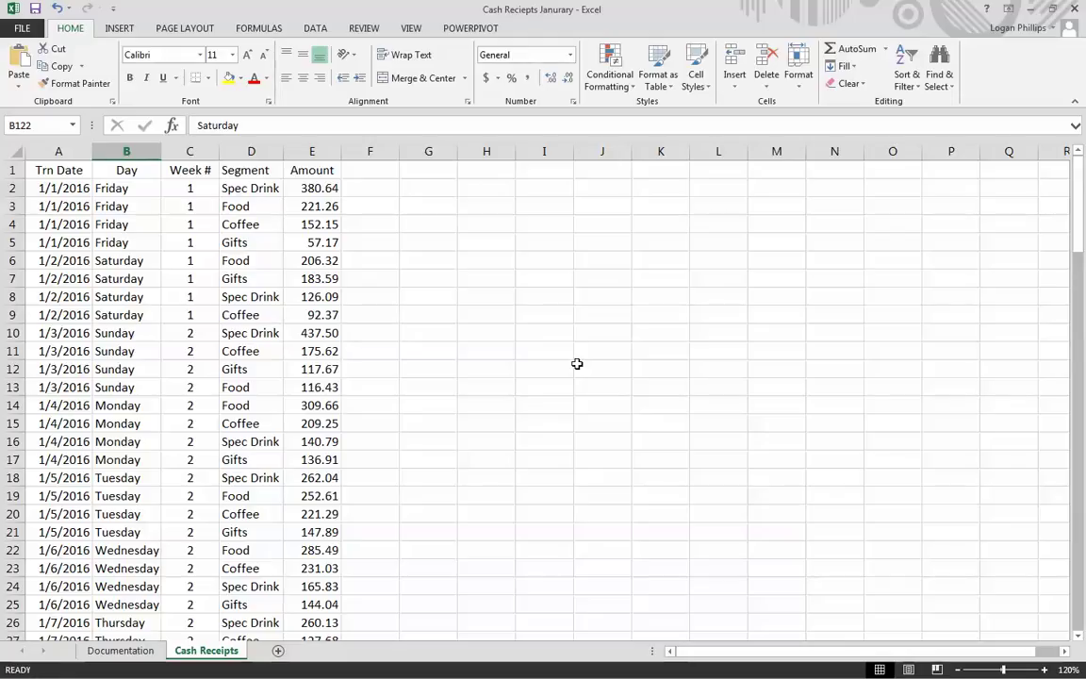
left_click(578, 364)
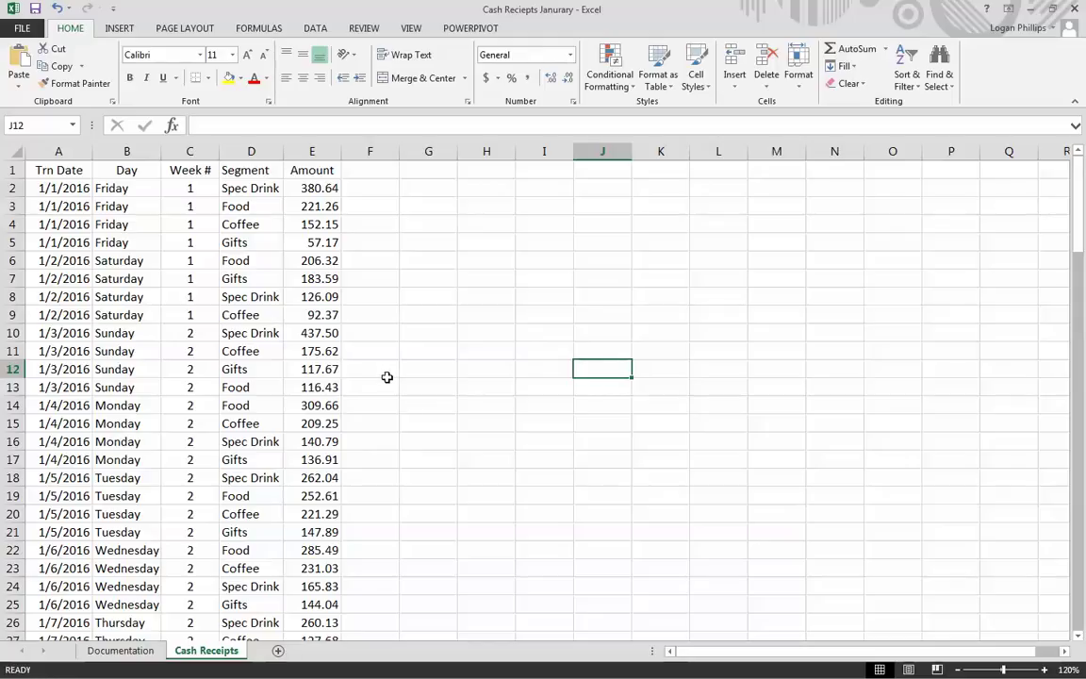
- Look over the Cash Receipts records once more, from the first row past the last and back to the start
scroll(389, 379, "down", 12)
scroll(395, 381, "up", 5)
scroll(254, 388, "up", 7)
scroll(114, 347, "down", 20)
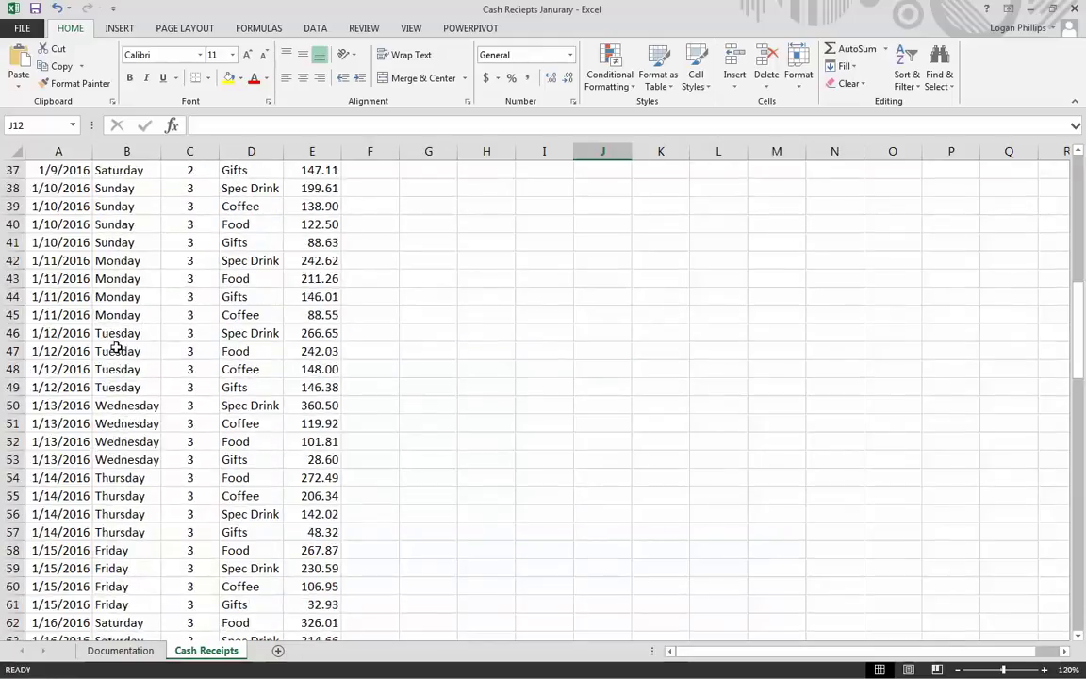
scroll(219, 344, "down", 11)
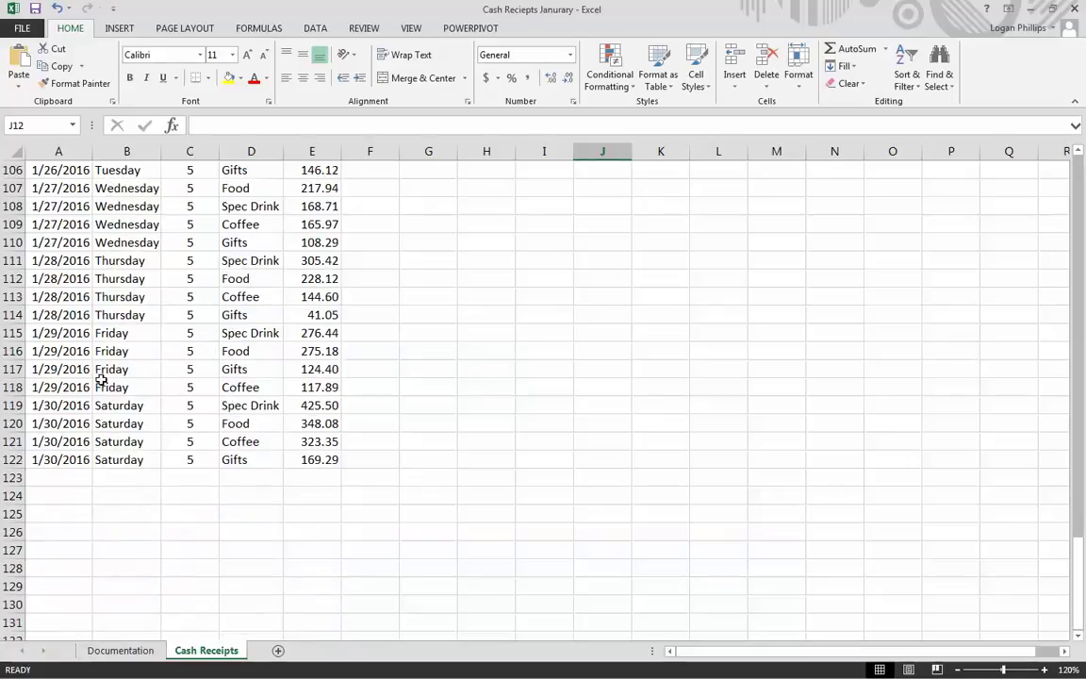
scroll(218, 412, "up", 20)
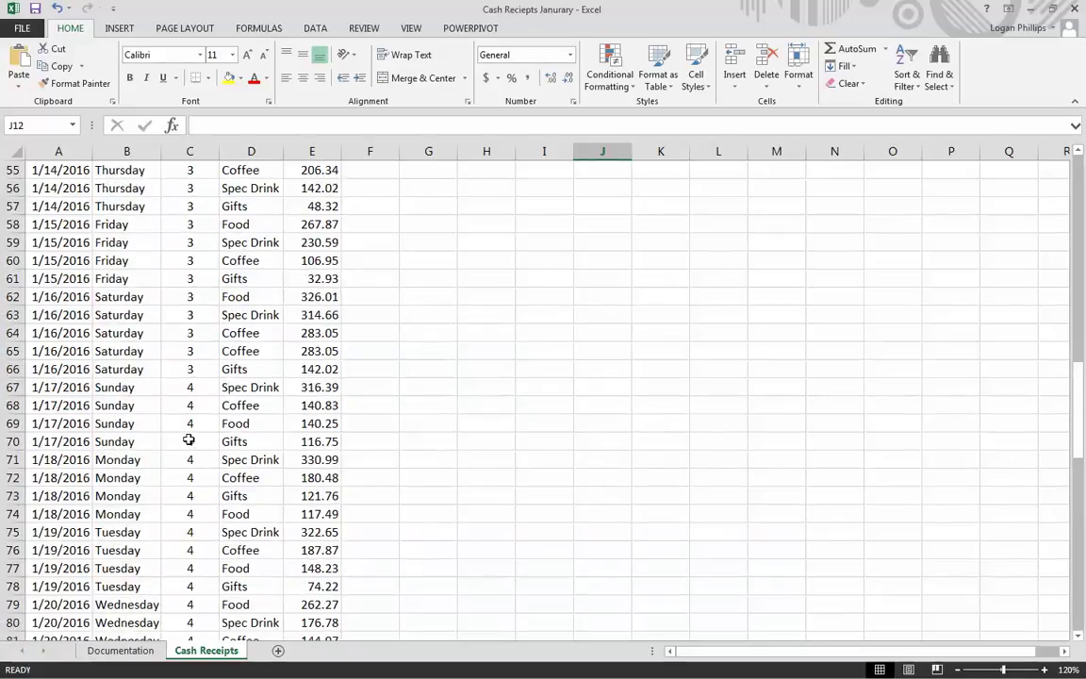
scroll(188, 440, "up", 8)
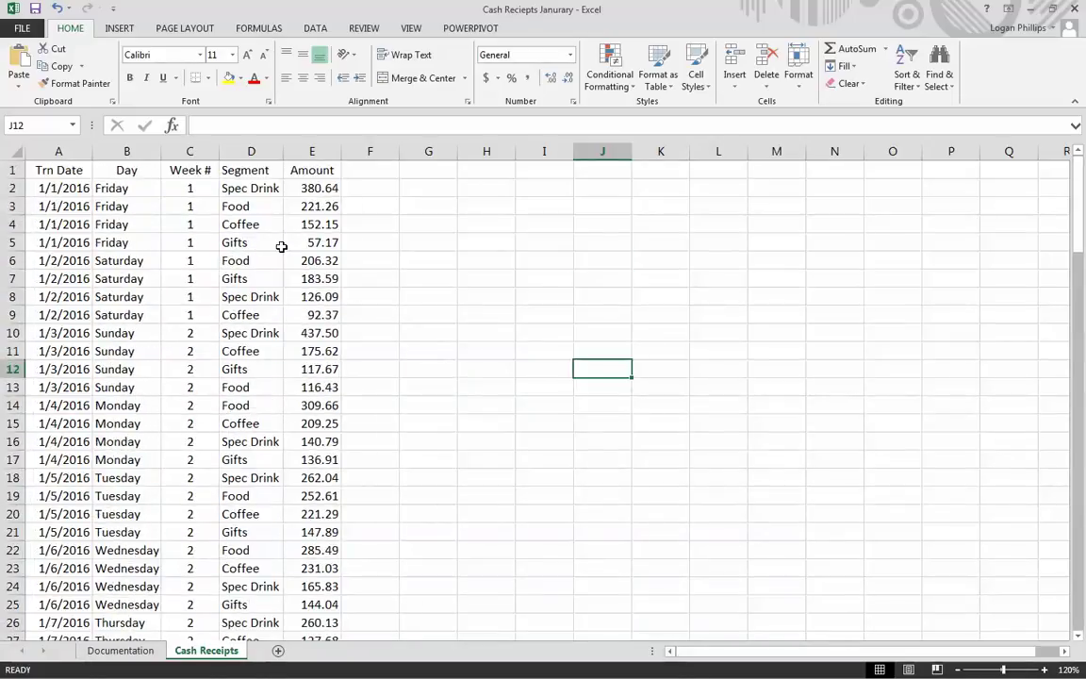
- Examine the field headings in row 1, from Trn Date to Amount
left_click_drag(317, 166, 25, 167)
left_click(29, 169)
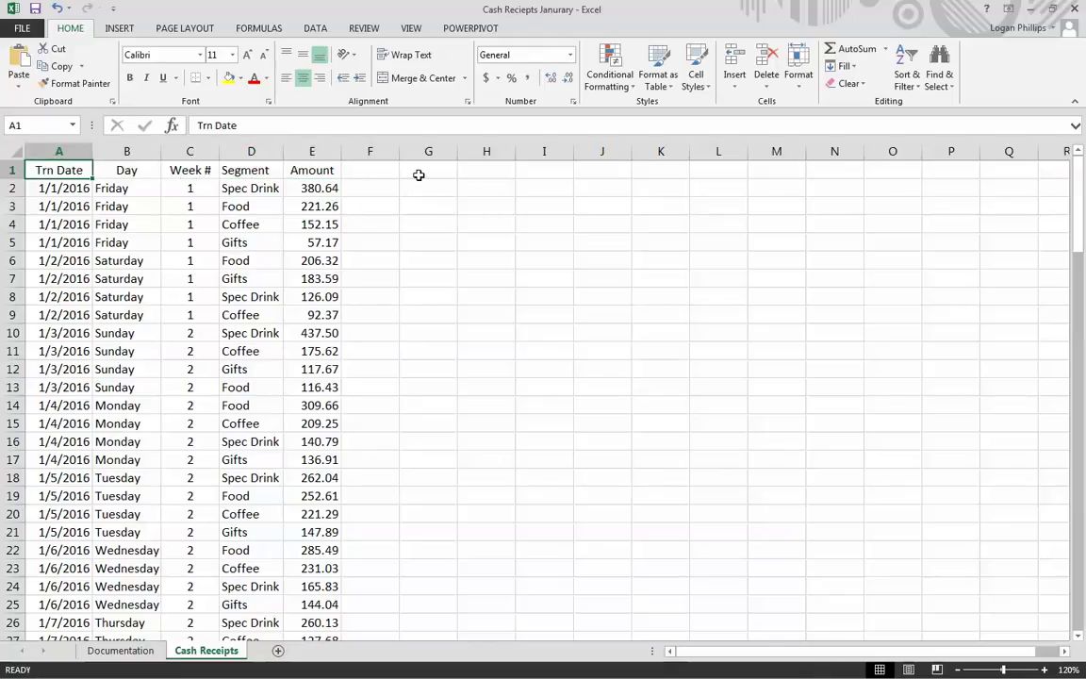
left_click_drag(363, 170, 43, 169)
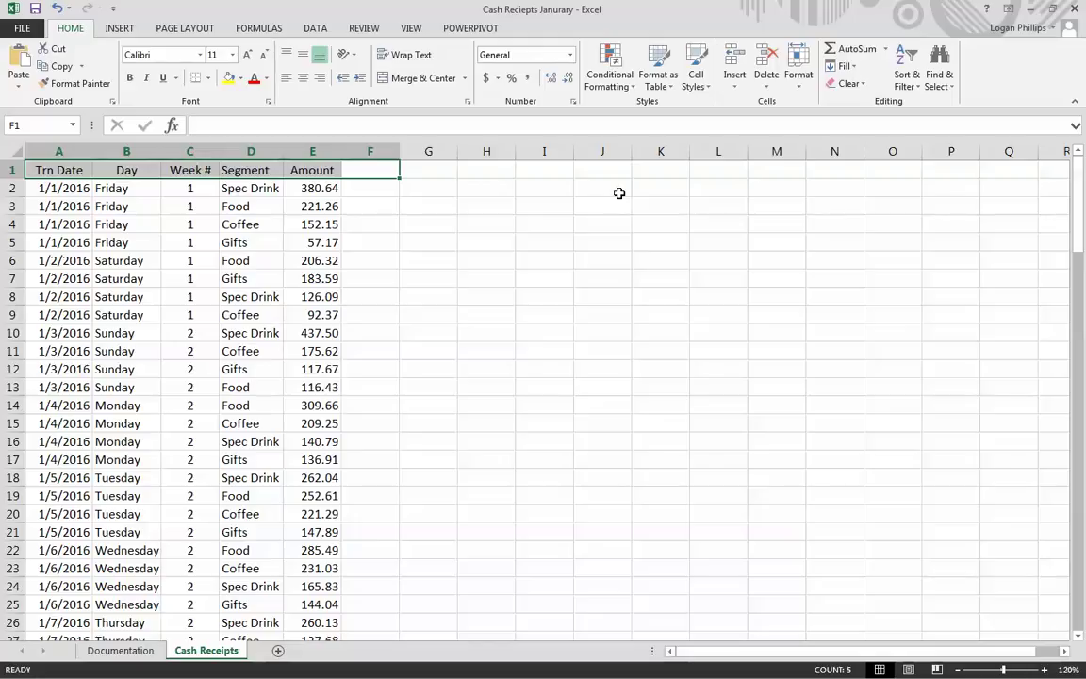
left_click(584, 226)
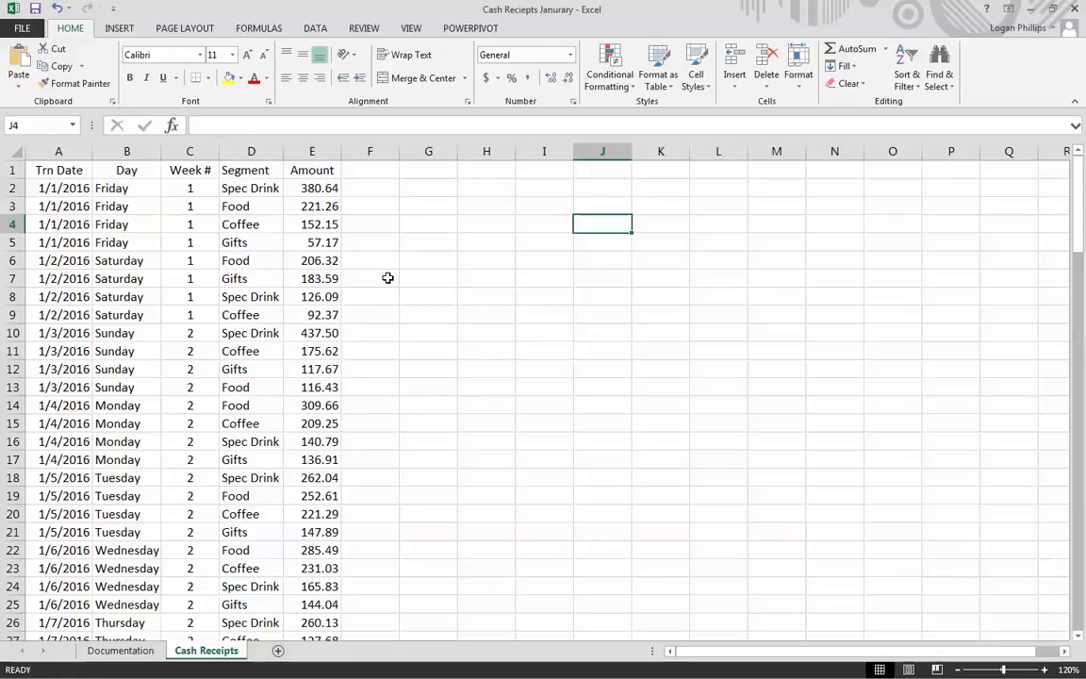
- Browse past the end of the records into distant empty cells and return to cell A1
key("ctrl+Home")
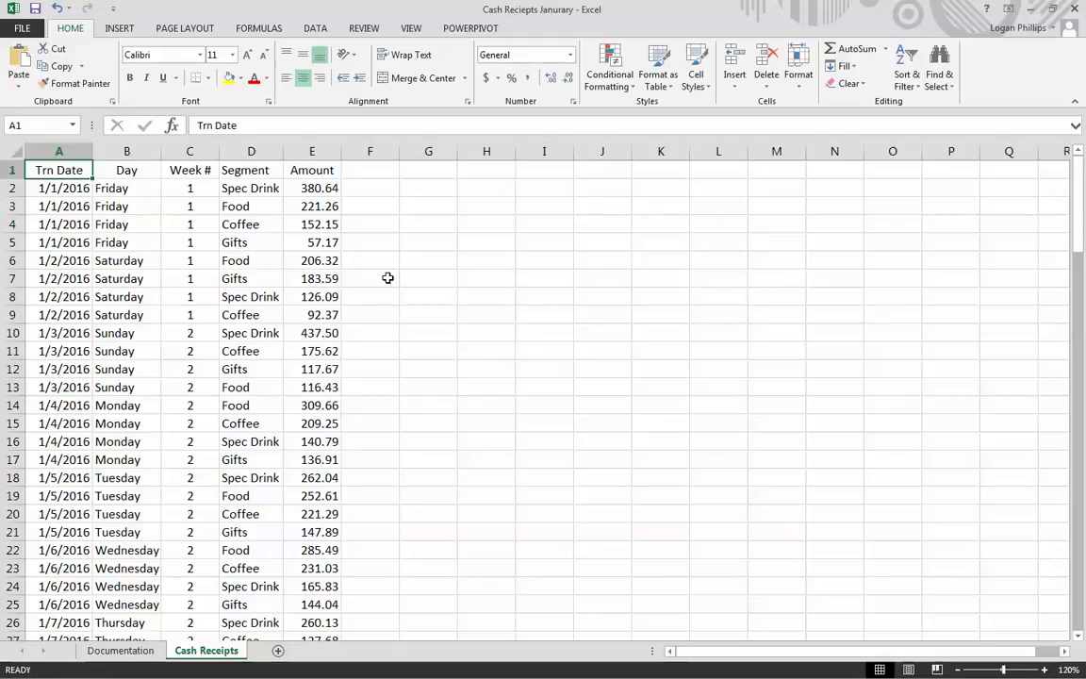
scroll(895, 531, "down", 20)
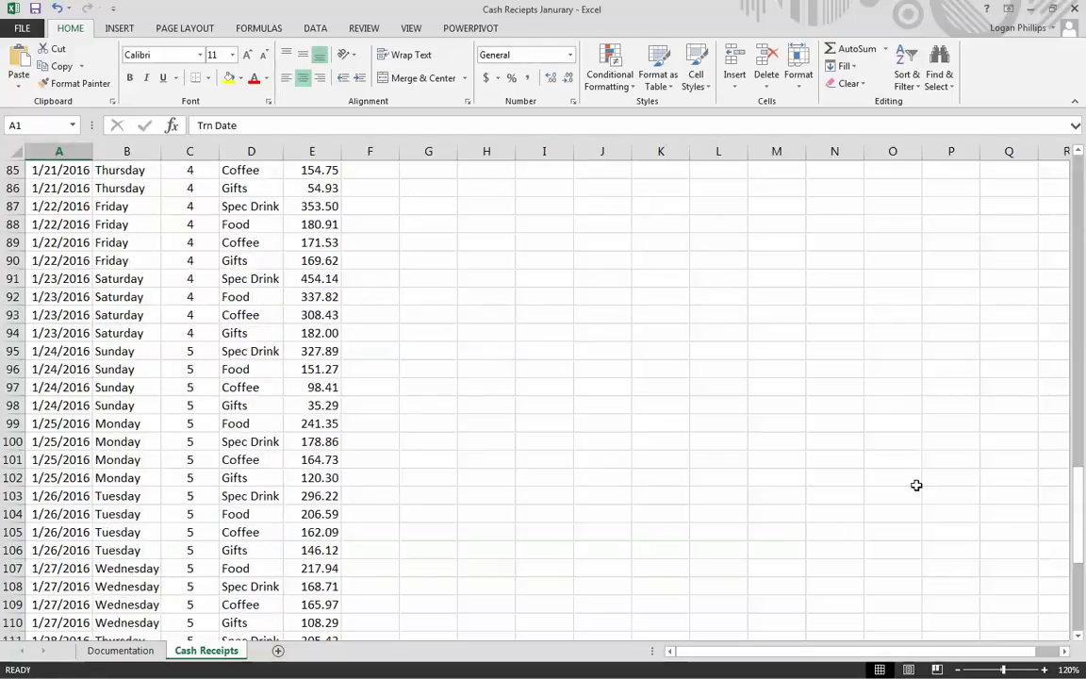
scroll(912, 493, "down", 8)
left_click_drag(537, 307, 1009, 645)
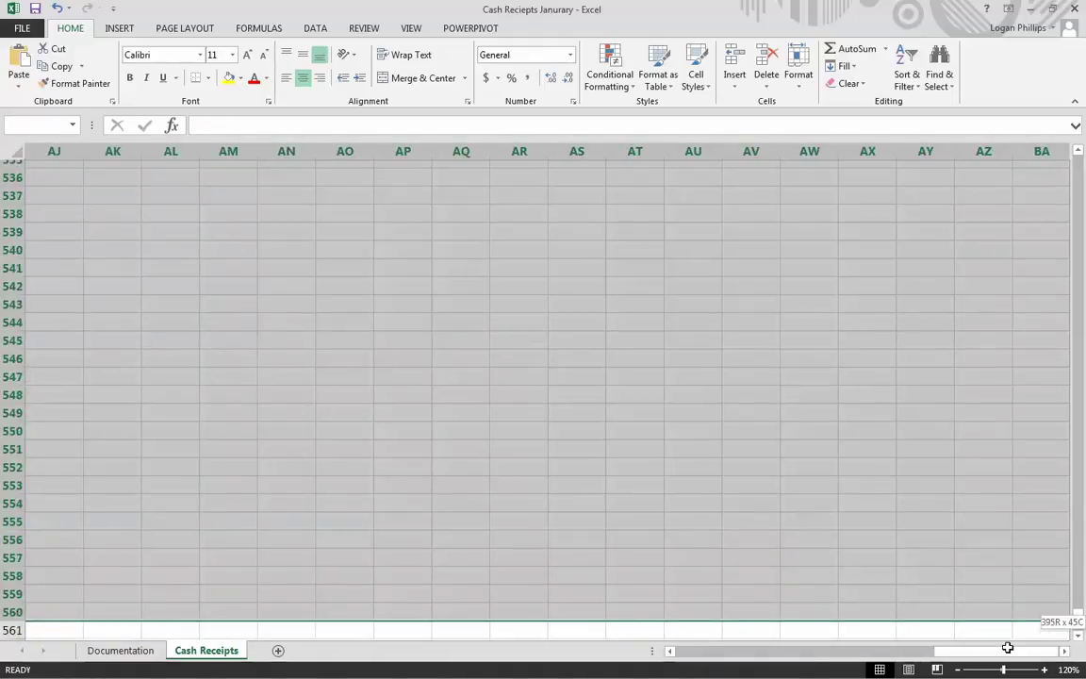
left_click(693, 279)
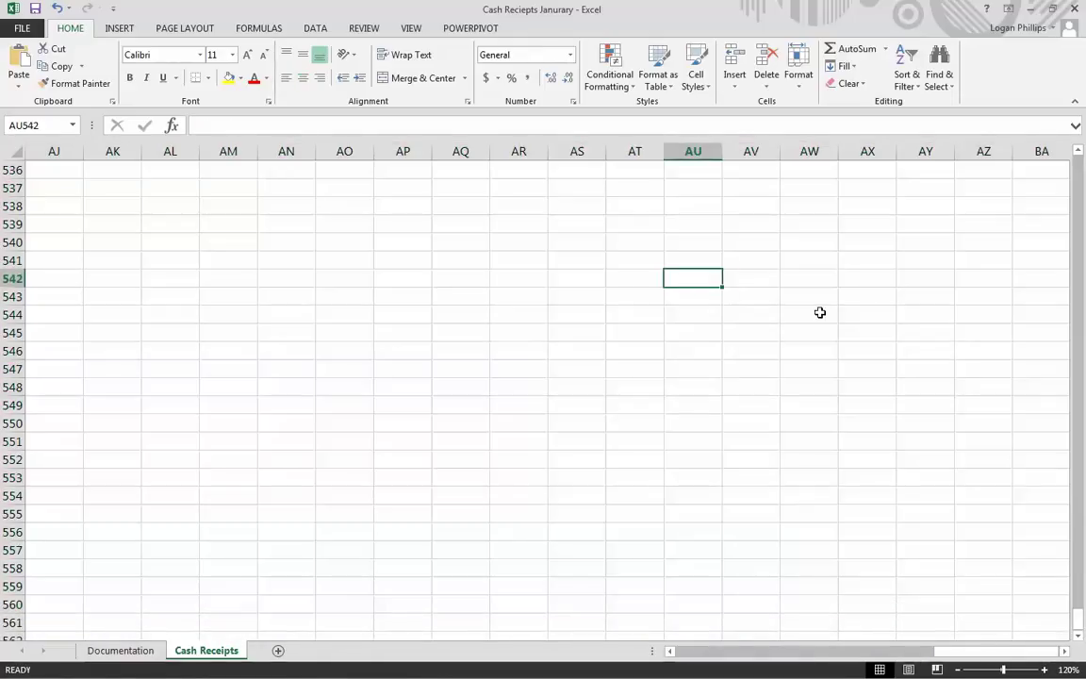
key("ctrl+Home")
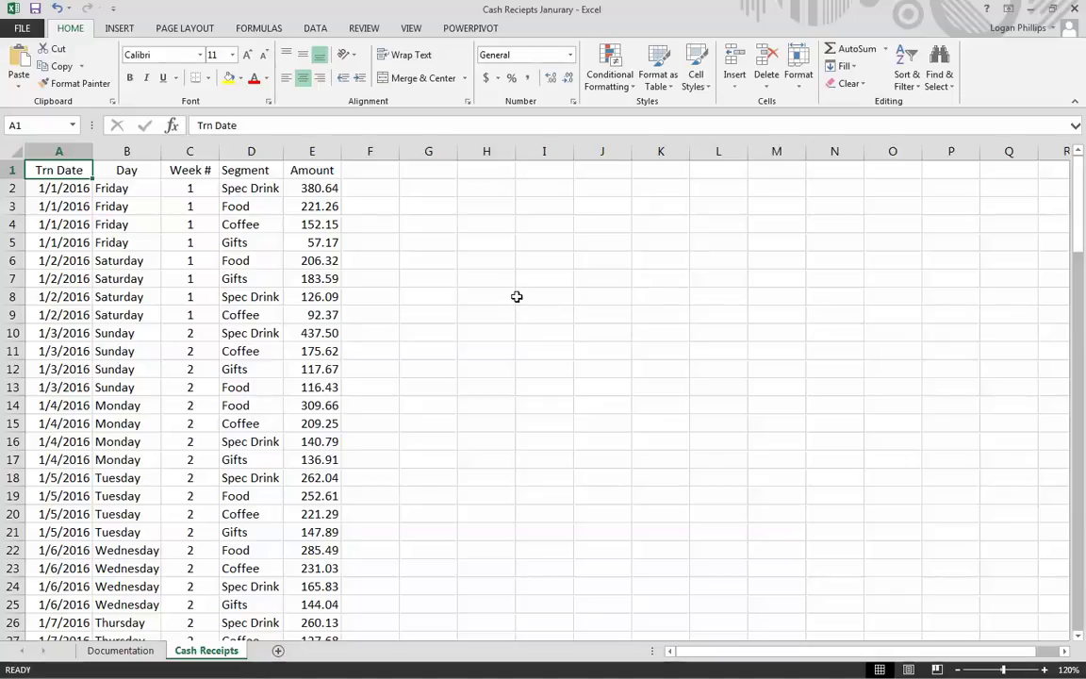
- Freeze the top row of the Cash Receipts sheet so the field headings stay in view
left_click(412, 28)
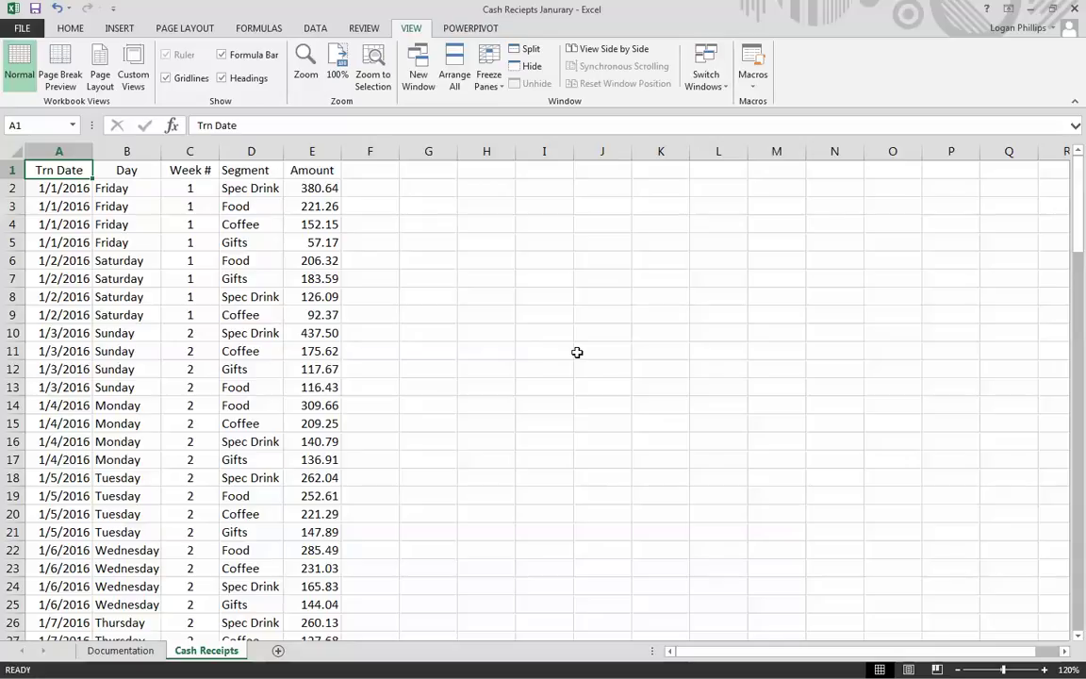
left_click(497, 83)
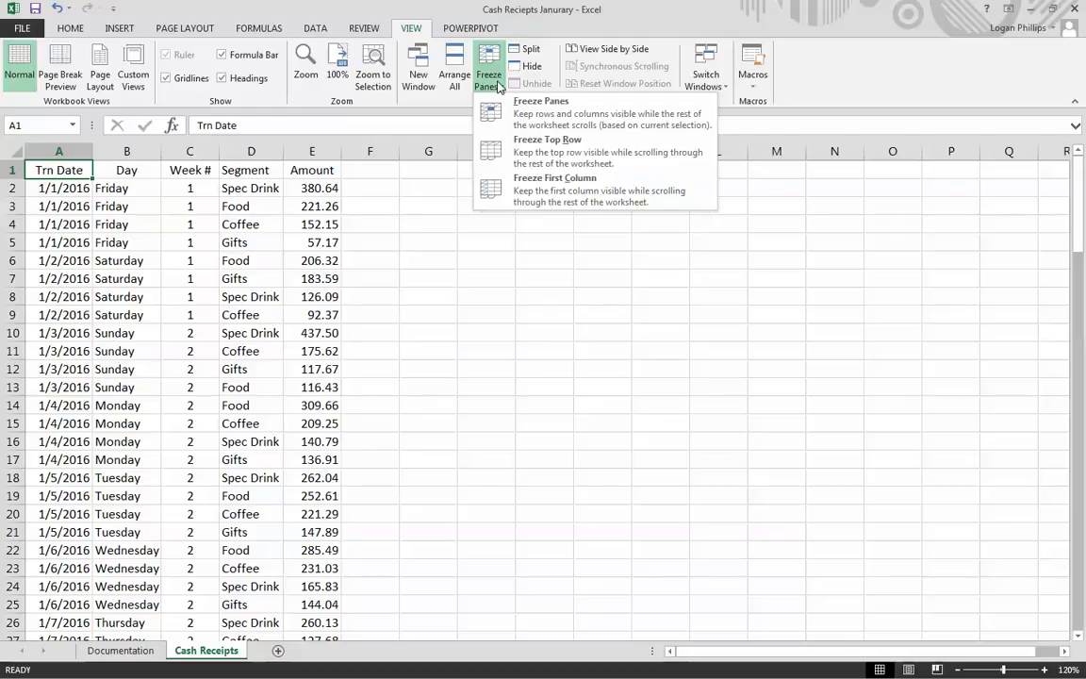
left_click(585, 151)
left_click(547, 269)
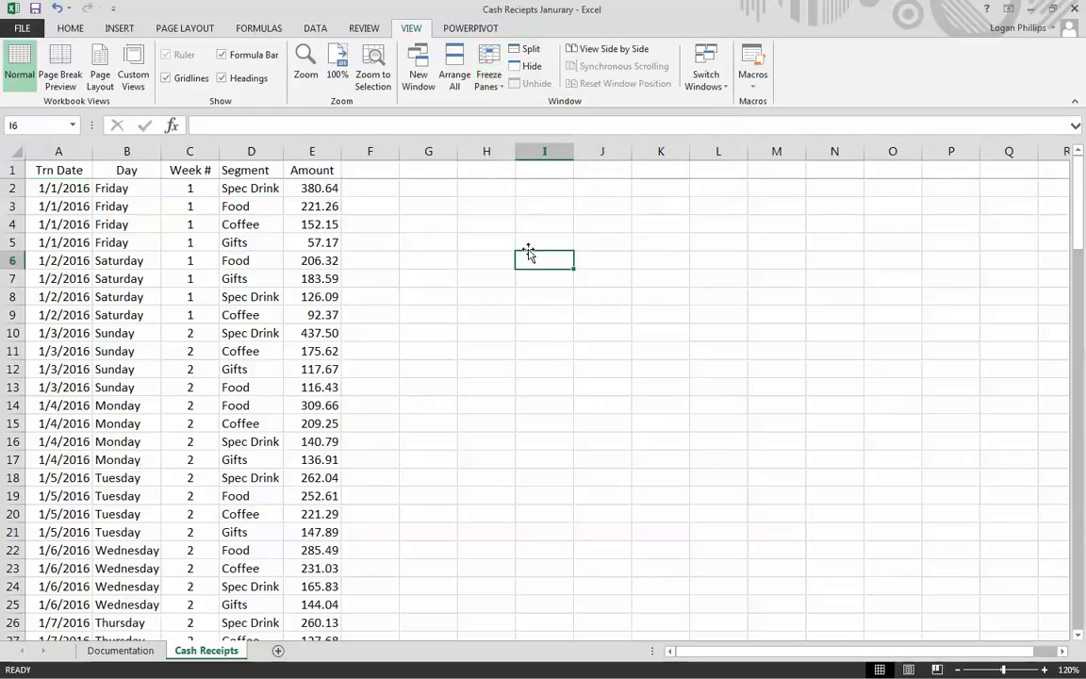
- Check the frozen field headings against the records down to the last row and back to the first
scroll(282, 275, "down", 6)
scroll(293, 275, "down", 20)
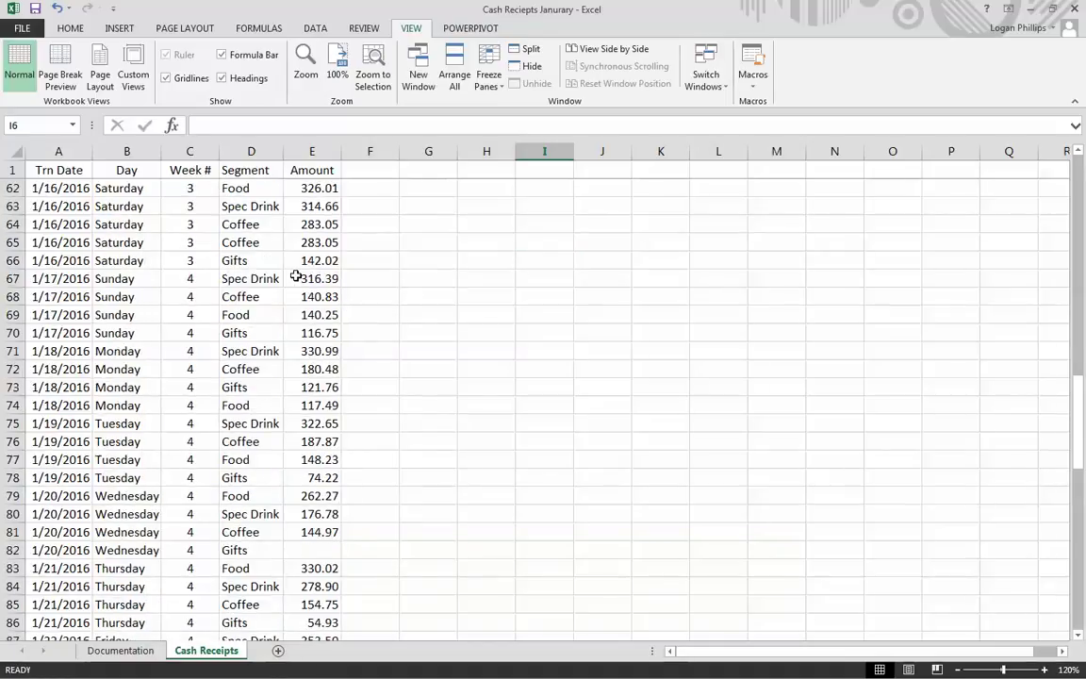
scroll(295, 279, "up", 13)
scroll(295, 278, "up", 20)
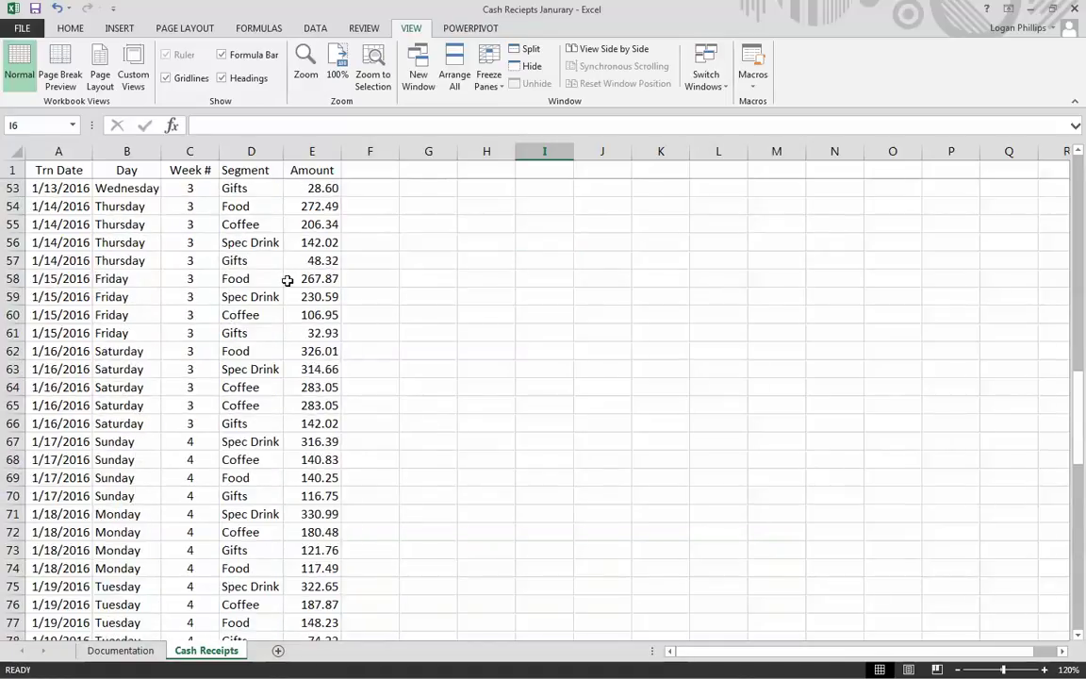
scroll(288, 283, "down", 20)
scroll(290, 294, "down", 14)
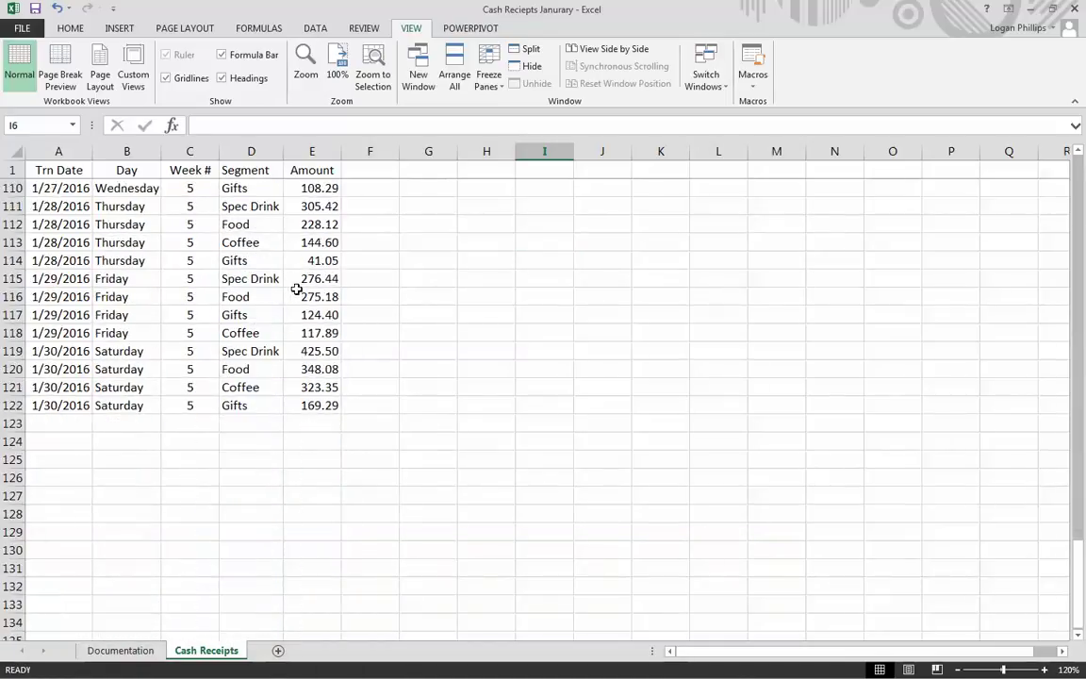
scroll(291, 294, "up", 2)
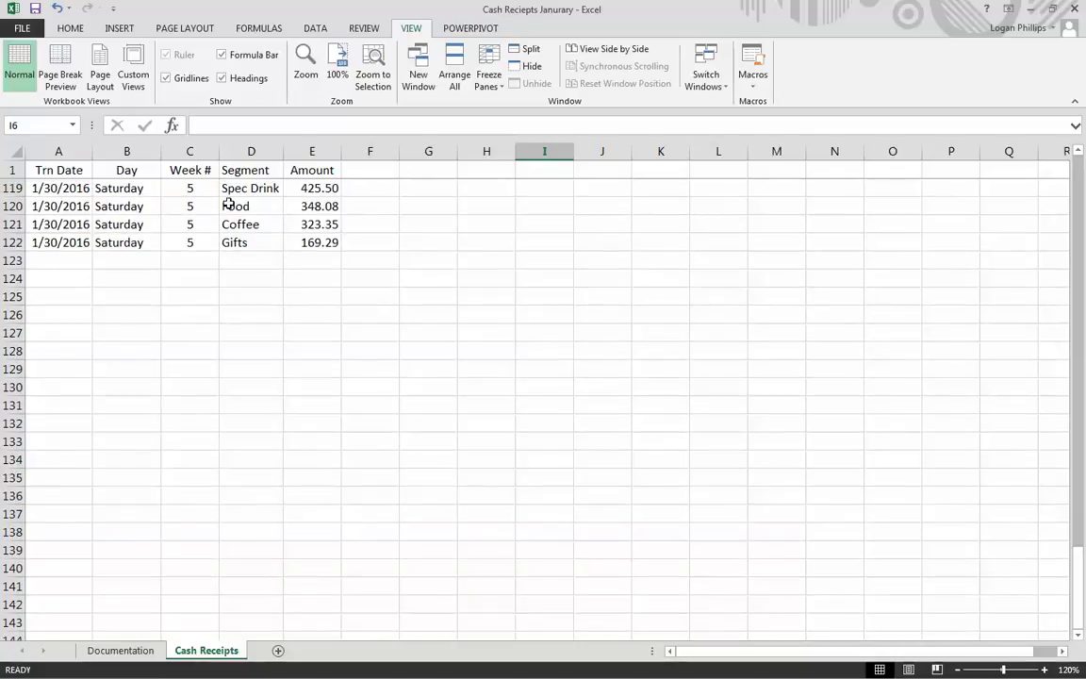
scroll(347, 328, "up", 20)
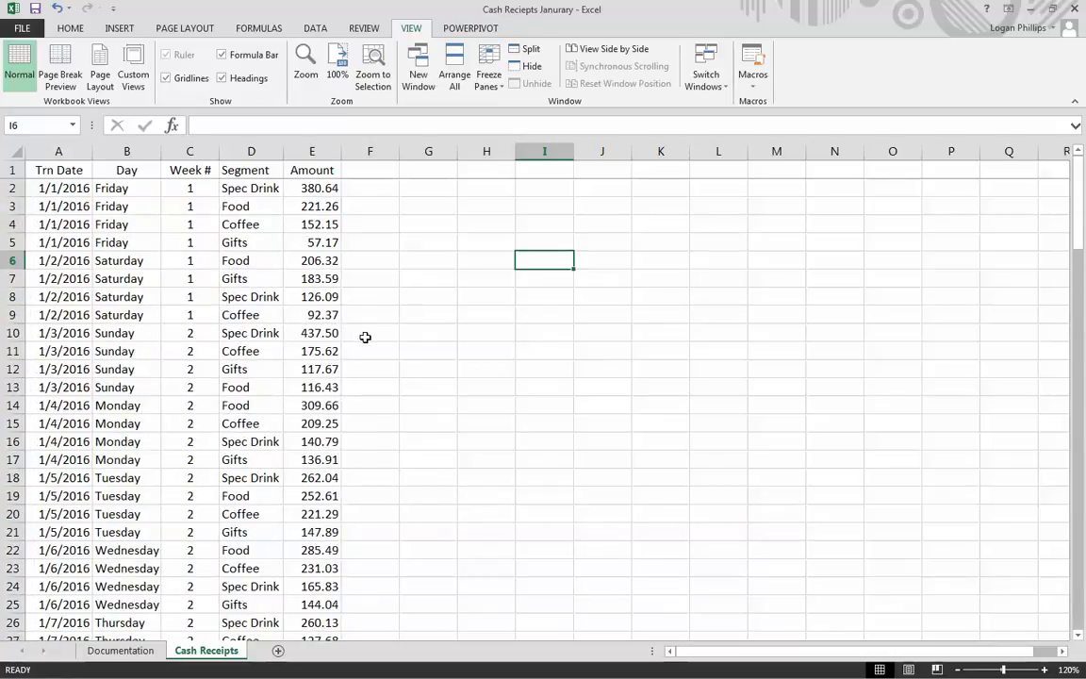
- Unfreeze the panes on the Cash Receipts sheet, check how the headings scroll, and return to cell A1
key("ctrl+Home")
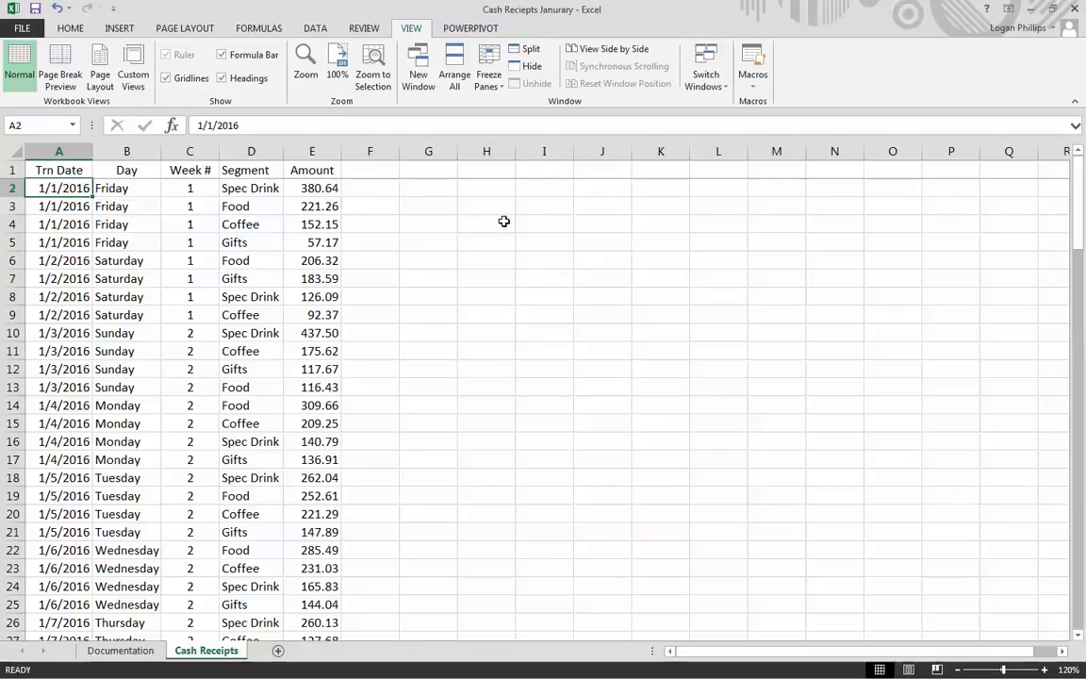
left_click(495, 91)
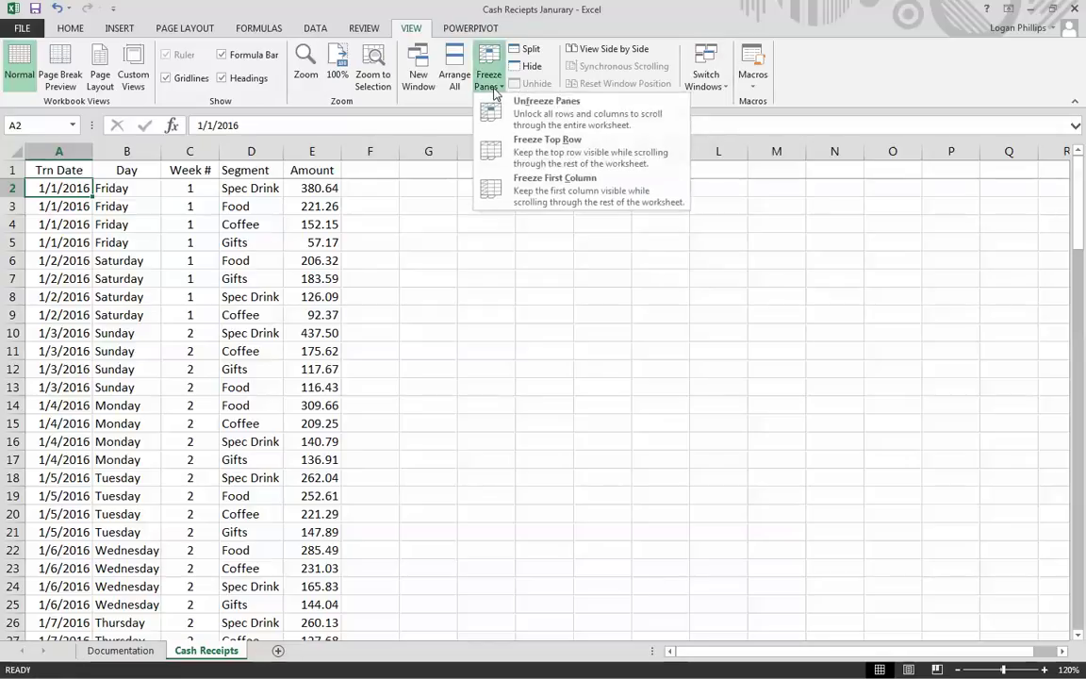
left_click(587, 117)
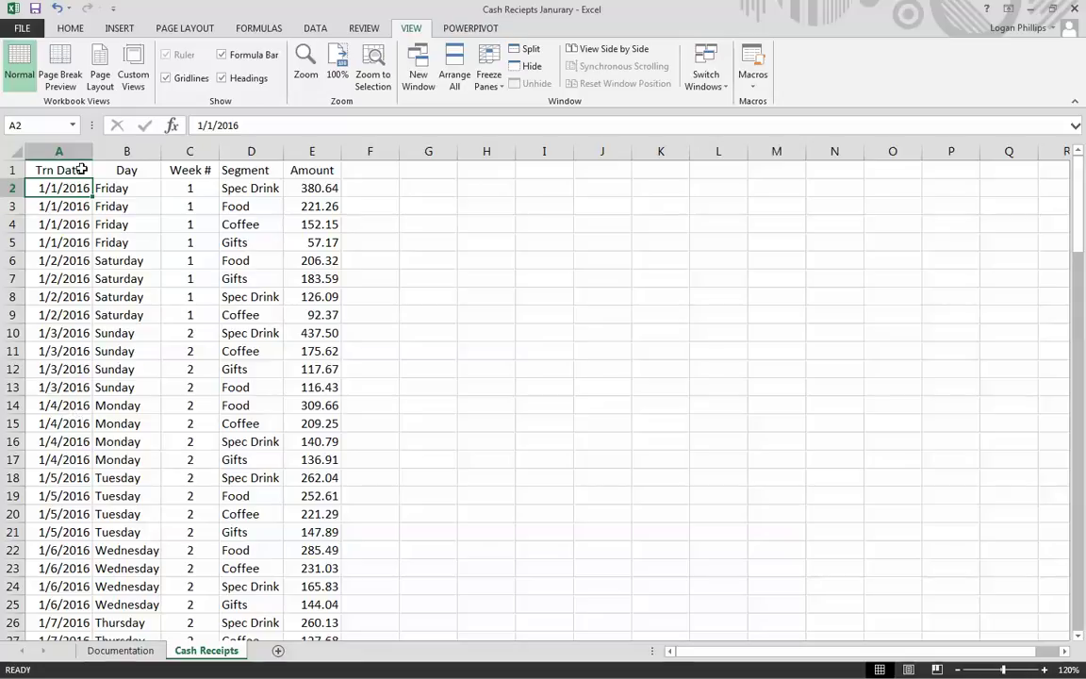
left_click(247, 242)
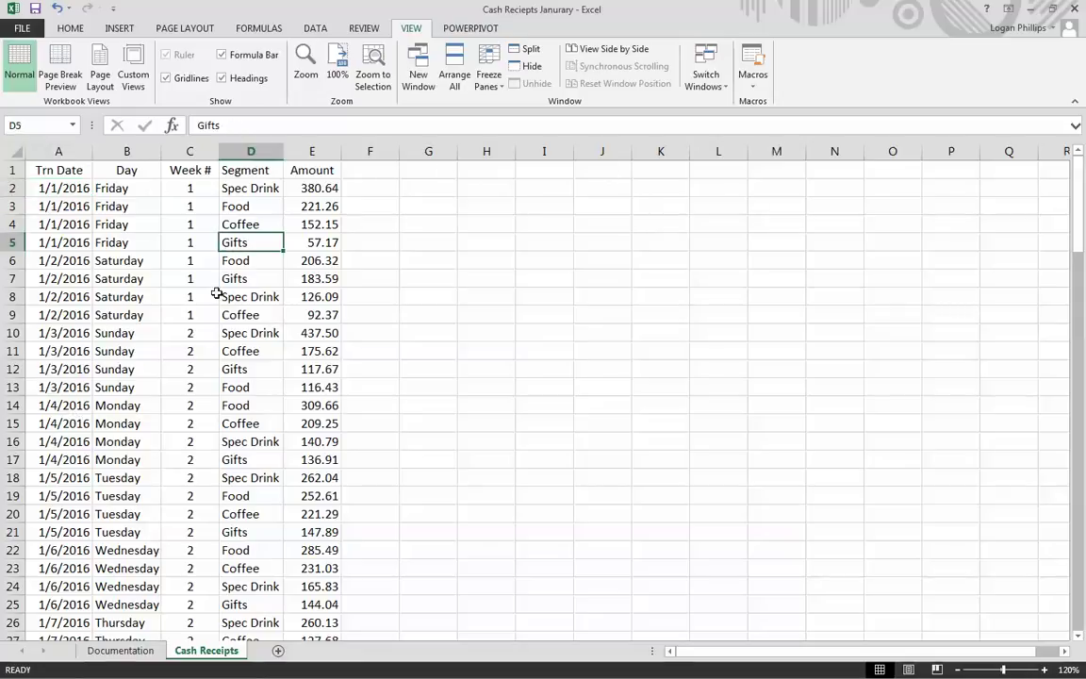
scroll(215, 295, "down", 1)
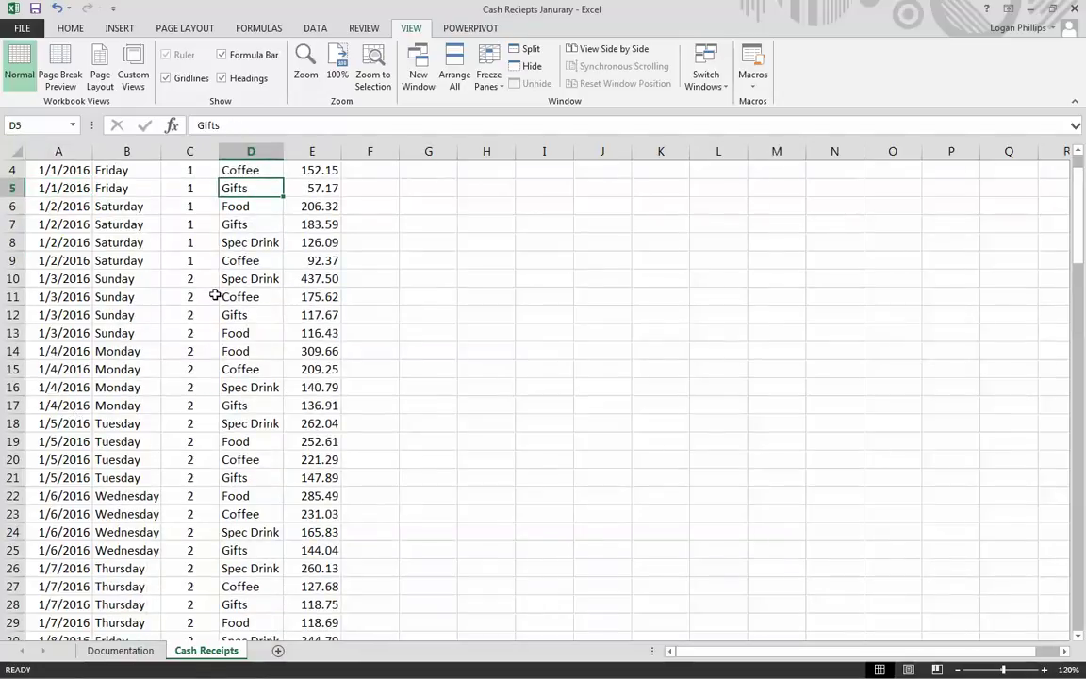
key("ctrl+Home")
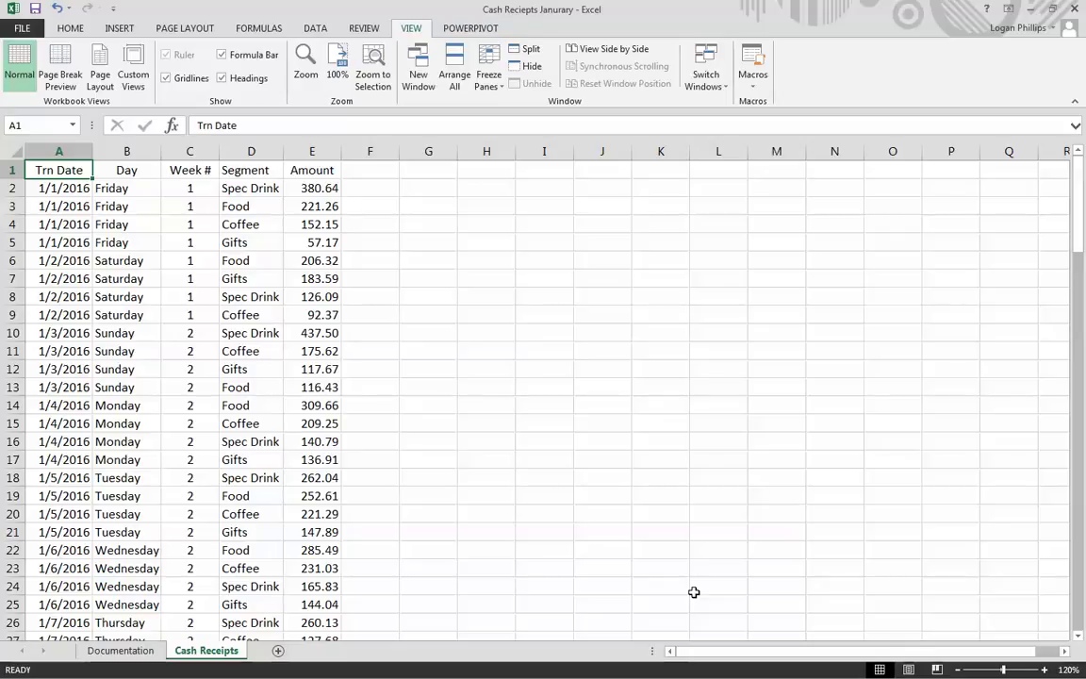
- Convert the range A1:E122 on the Cash Receipts sheet into a table with headers, checking that it covers all records
left_click(118, 28)
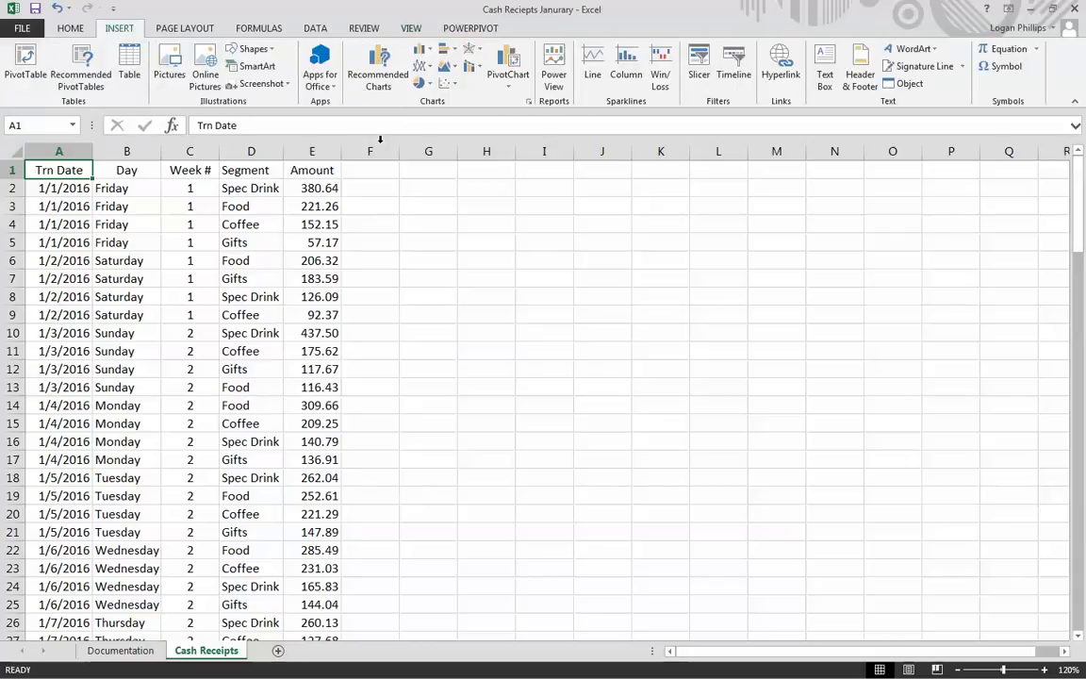
left_click(129, 66)
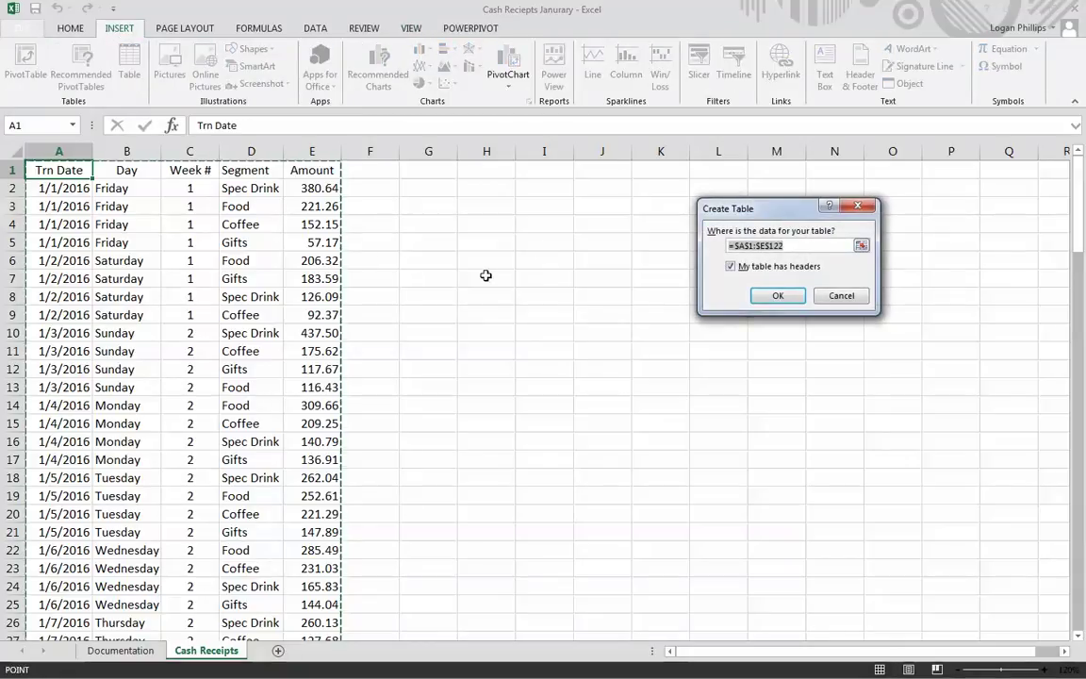
scroll(474, 312, "down", 20)
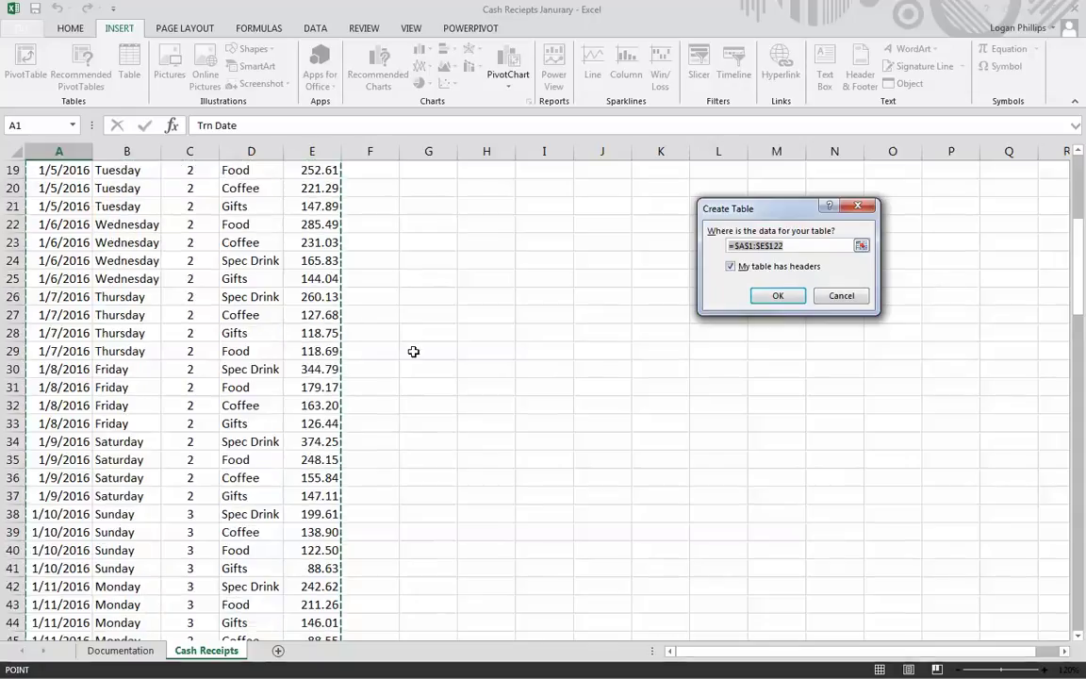
scroll(459, 347, "down", 6)
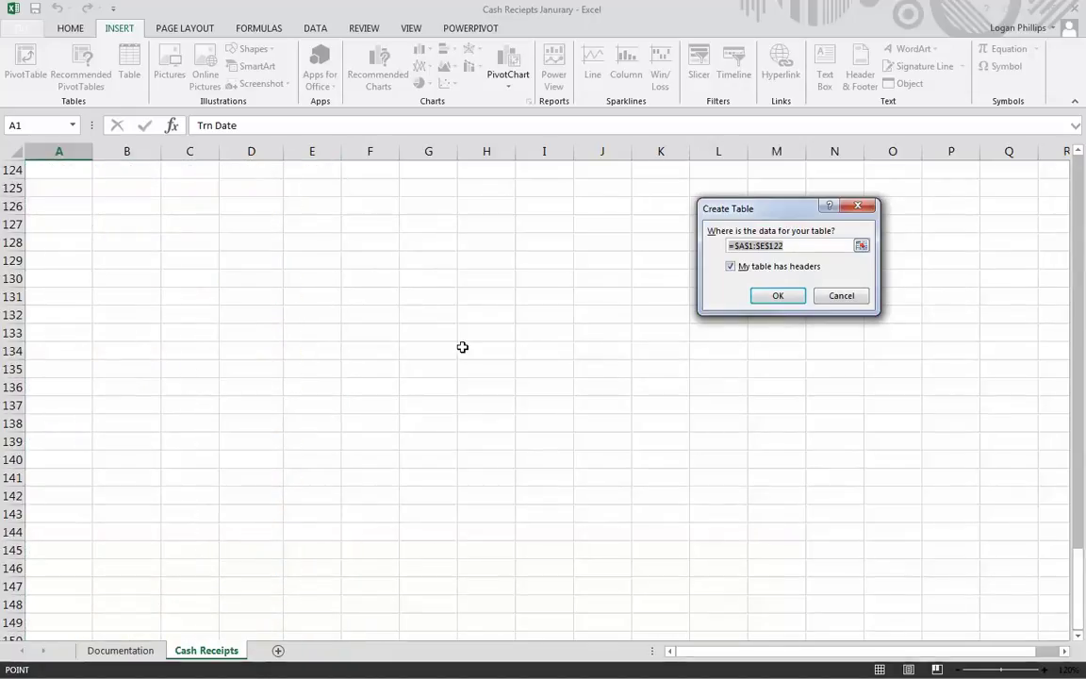
scroll(466, 350, "up", 20)
scroll(780, 314, "up", 8)
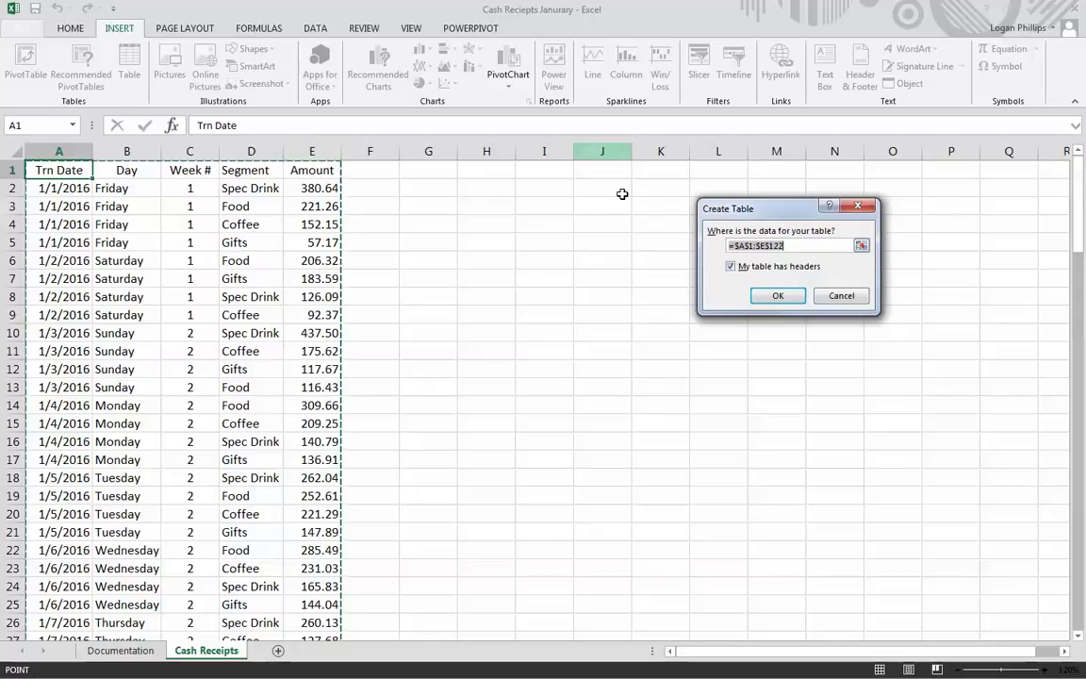
left_click(773, 296)
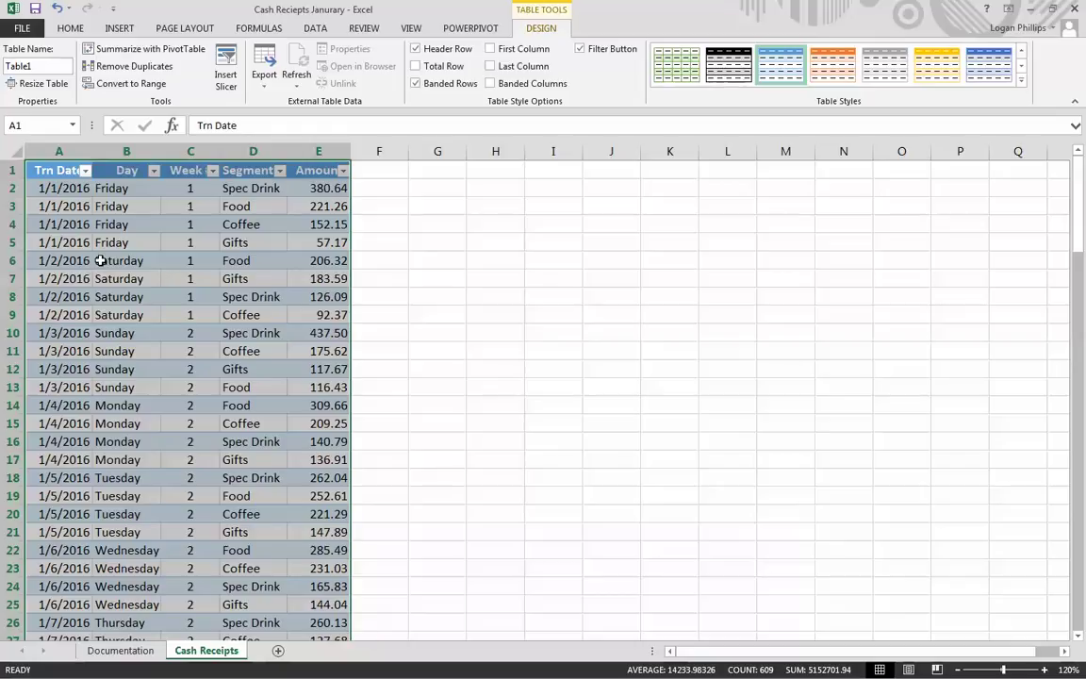
- Inspect the sort and filter options of the Trn Date column, close them without applying any, and deselect the table
left_click(85, 169)
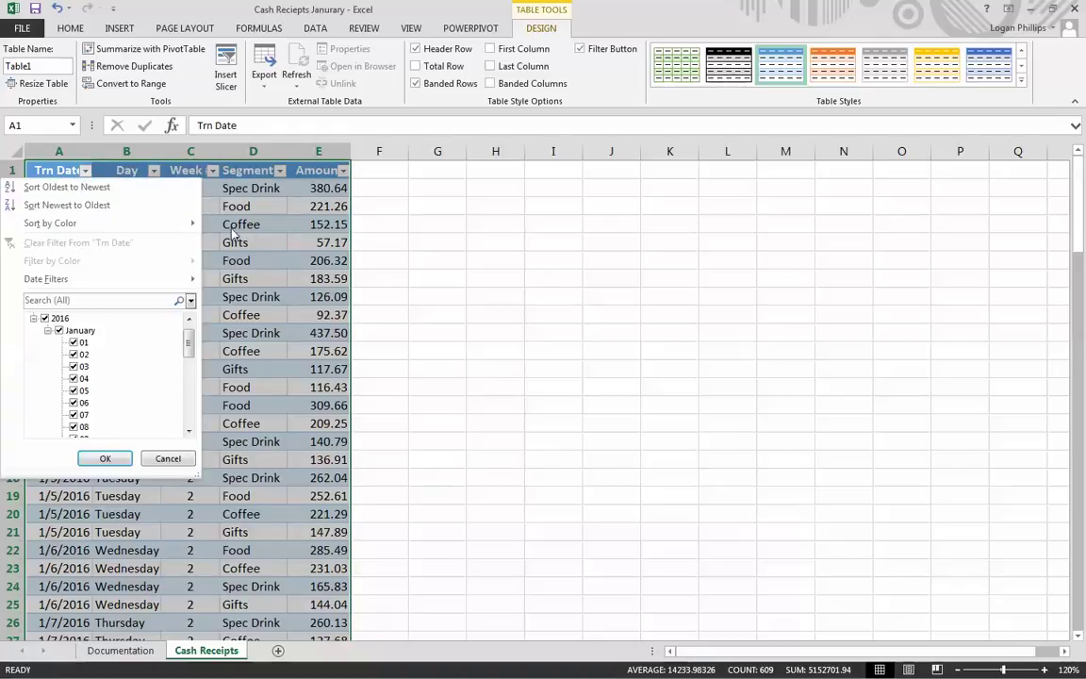
left_click(168, 459)
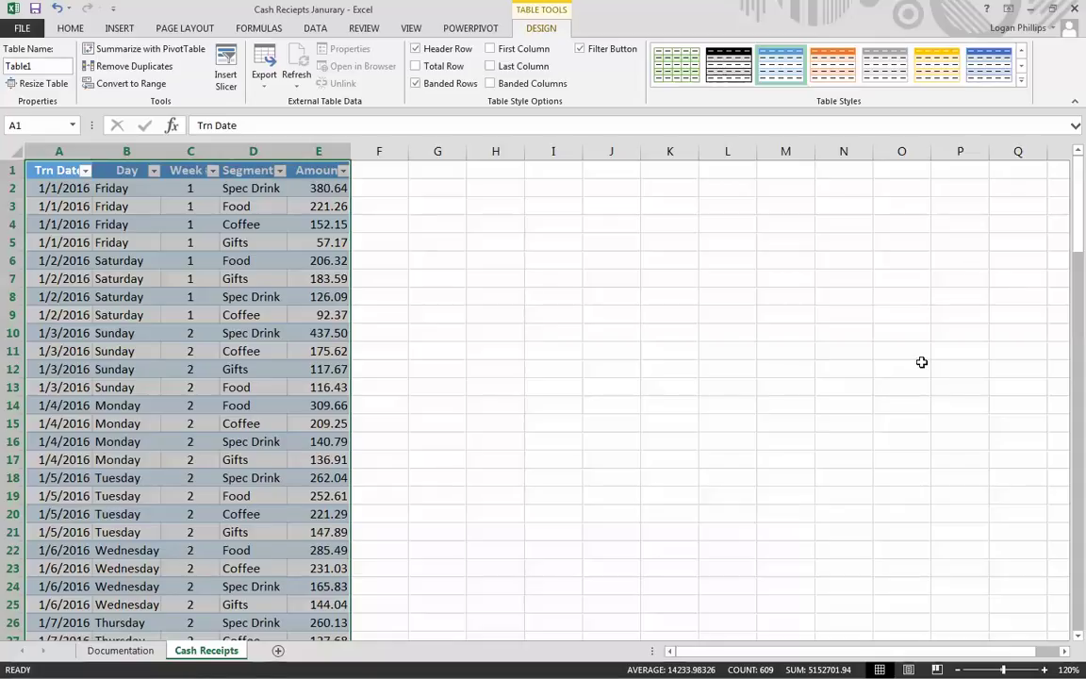
left_click(937, 315)
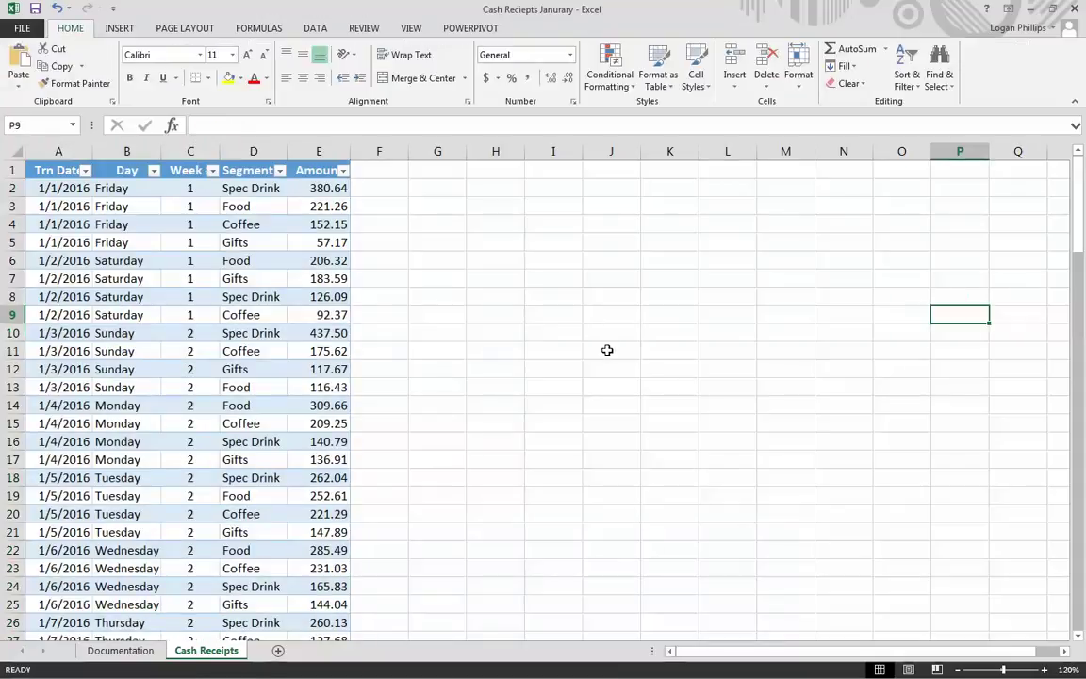
- Check how the table's field headings behave while moving from cell A1 past the last record and back, and deselect the table
key("ctrl+Home")
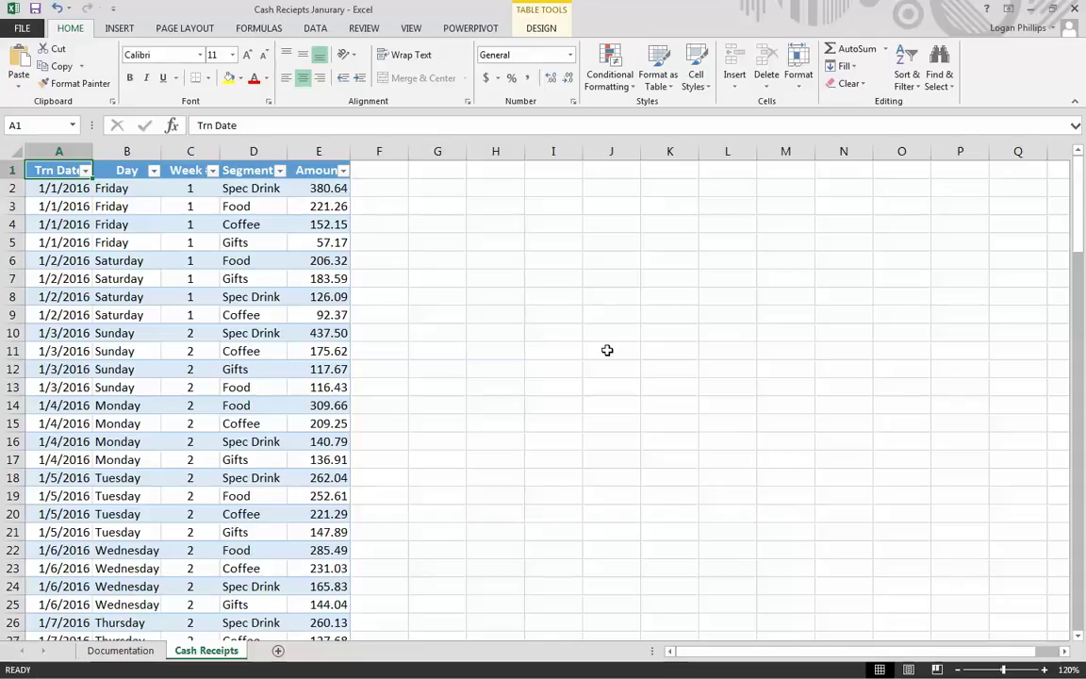
scroll(284, 347, "down", 1)
scroll(271, 355, "up", 1)
scroll(212, 284, "down", 10)
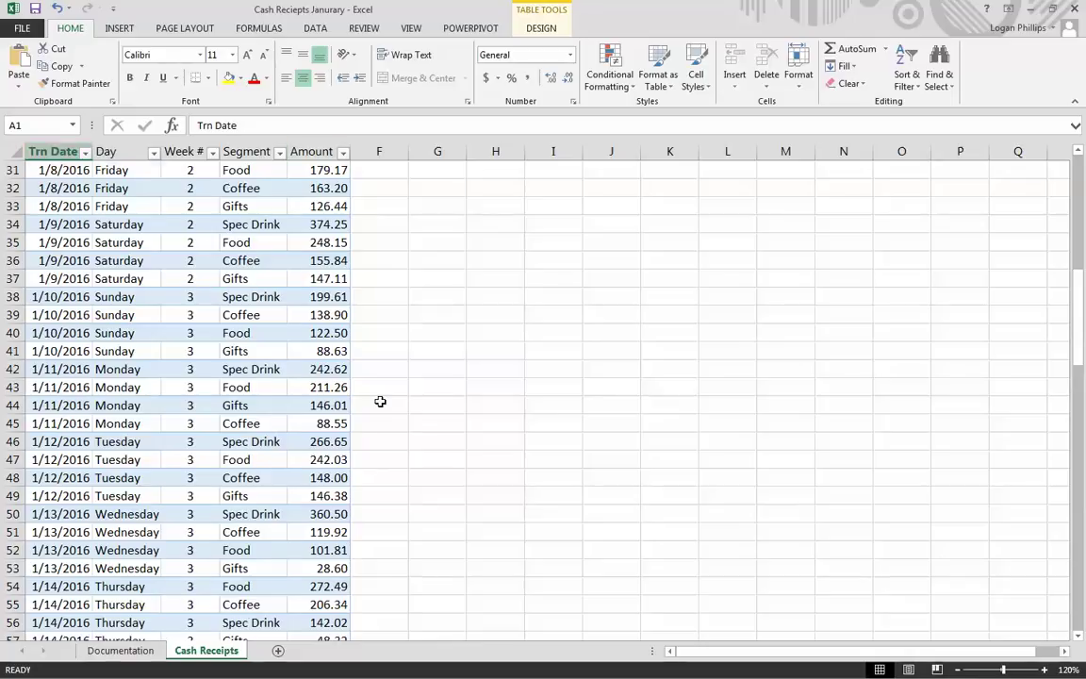
scroll(334, 385, "up", 10)
scroll(189, 231, "down", 10)
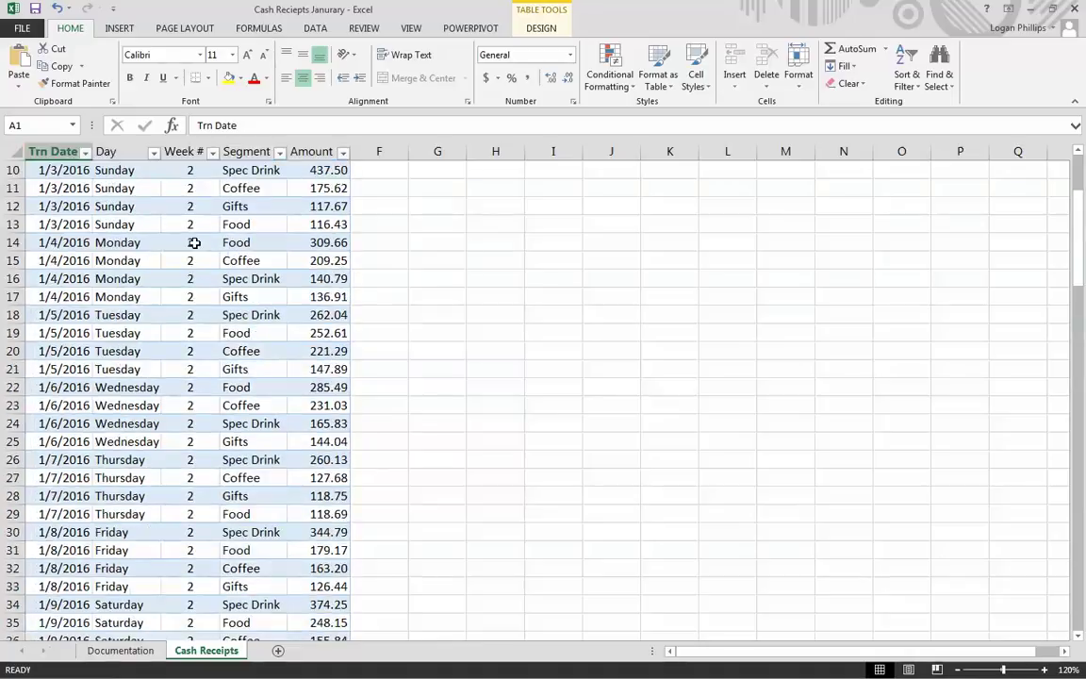
scroll(205, 248, "down", 20)
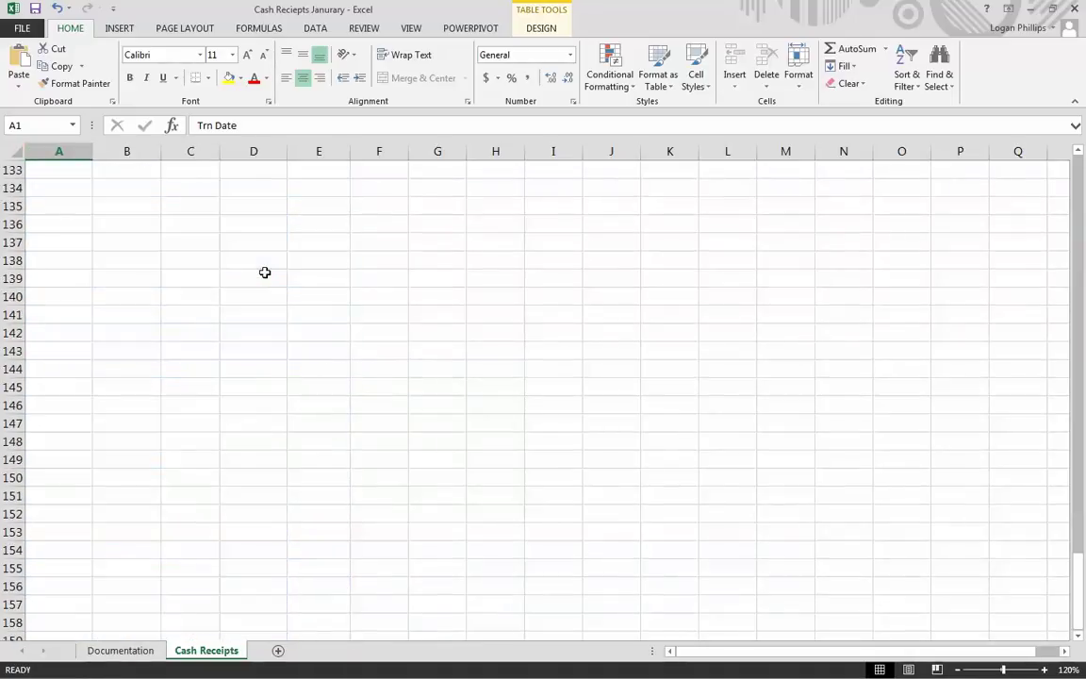
scroll(267, 272, "up", 20)
scroll(273, 277, "up", 20)
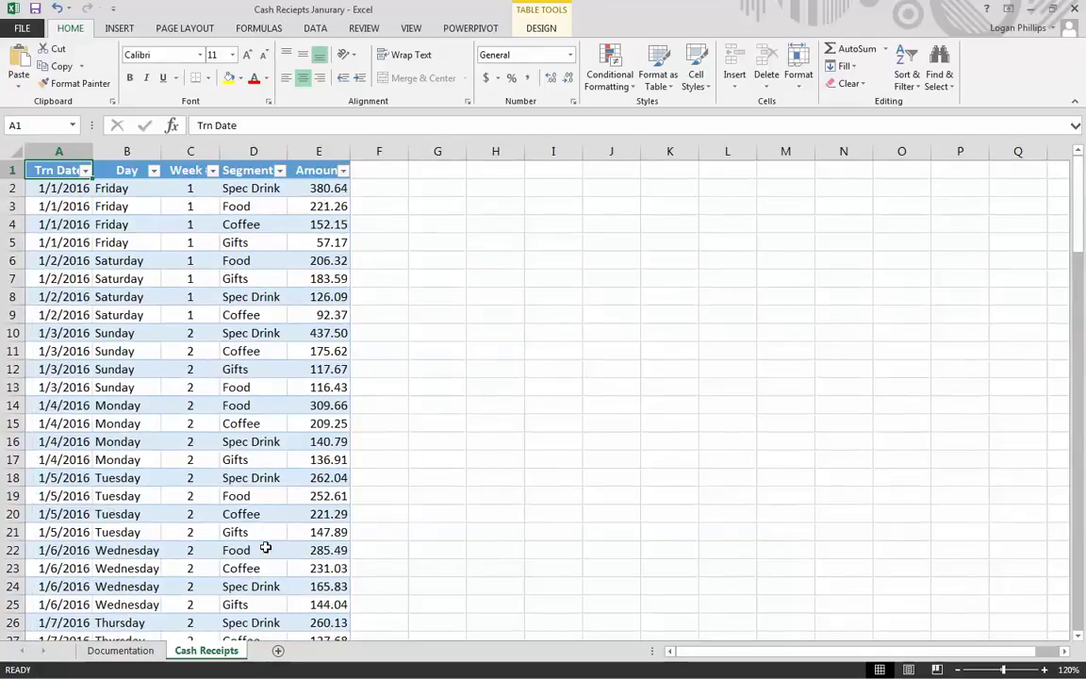
left_click(570, 350)
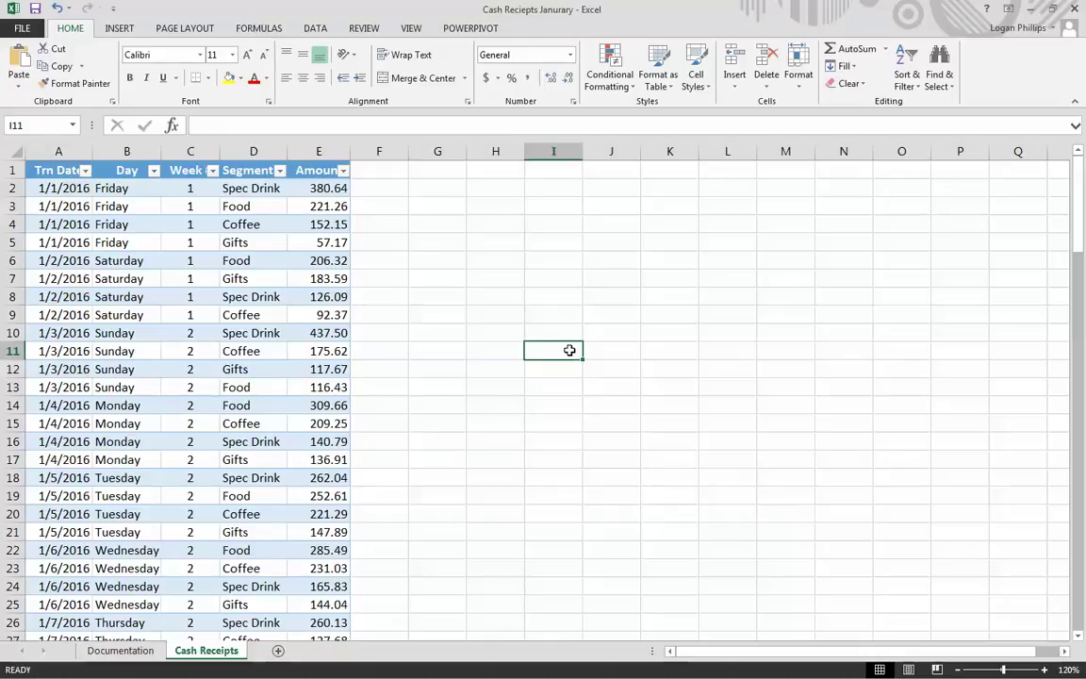
- Rename the table on the Cash Receipts sheet as JanuraryData
left_click(495, 332)
left_click(146, 241)
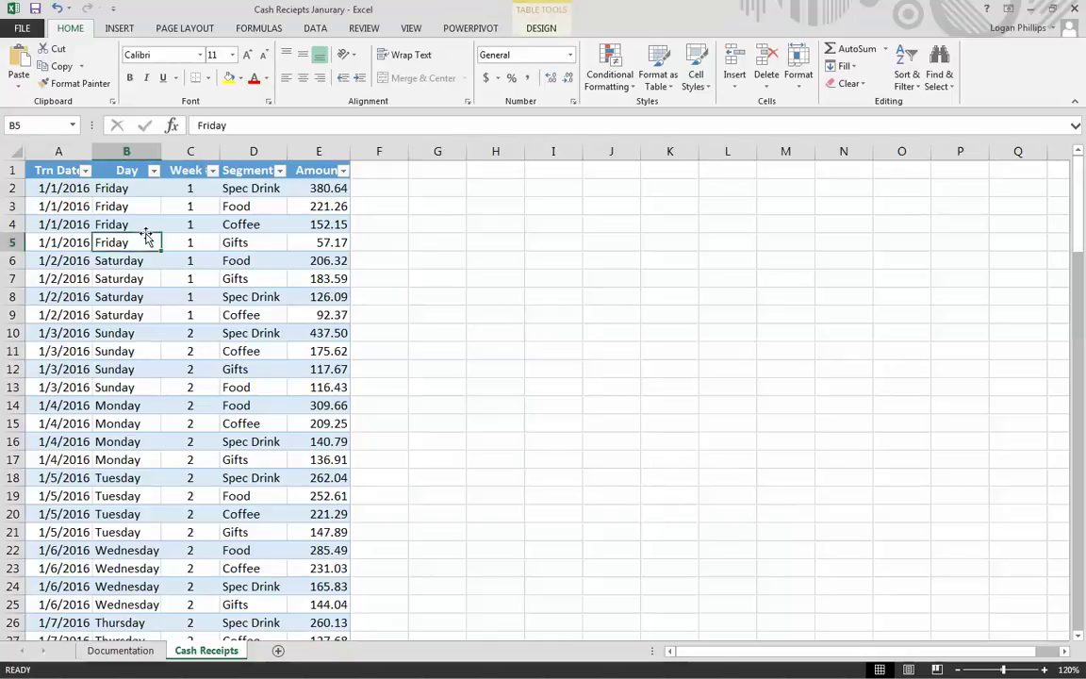
left_click(29, 169)
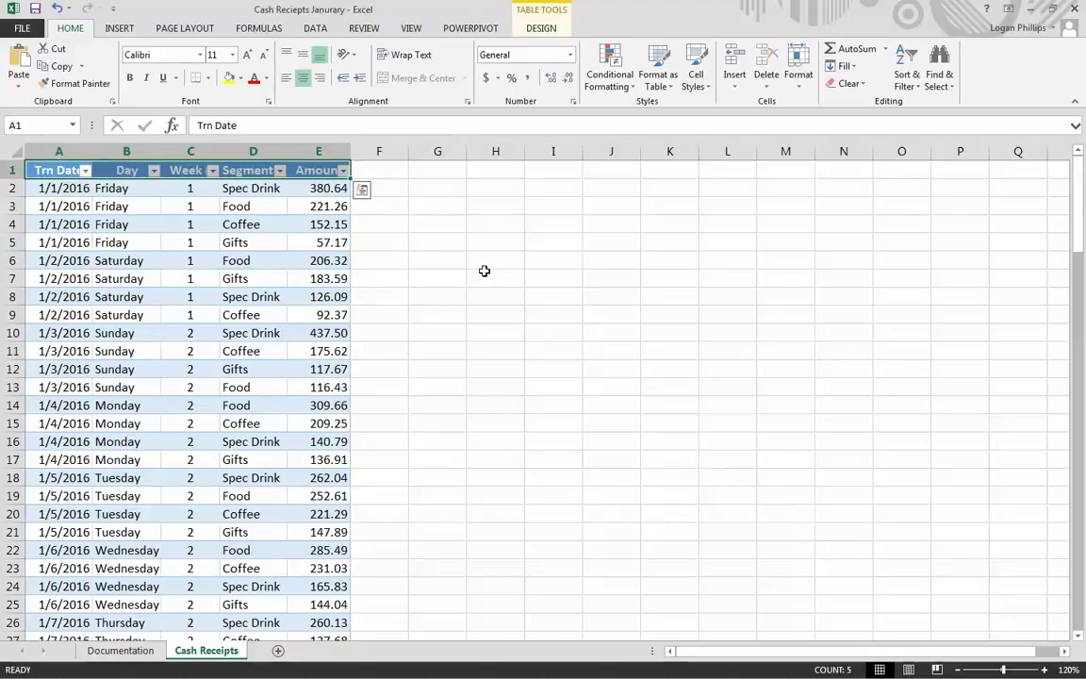
left_click(536, 12)
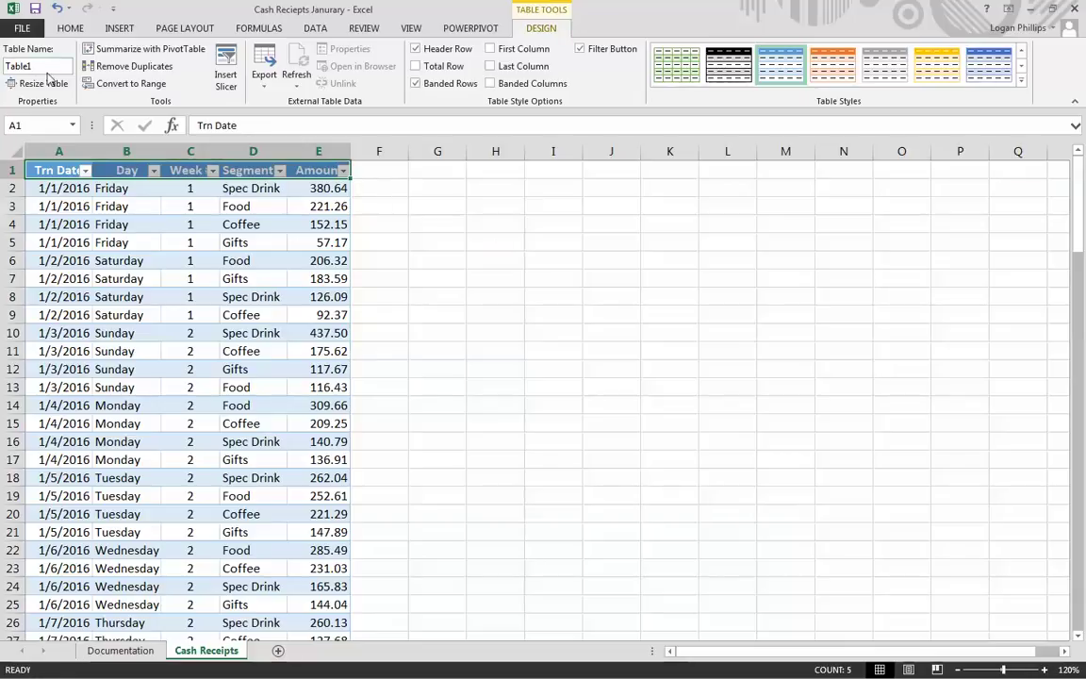
left_click_drag(45, 66, 5, 66)
type("JanuraryData")
left_click(533, 304)
- Check the table's name and design options from a Segment cell, and select an empty cell outside the table
scroll(233, 281, "down", 1)
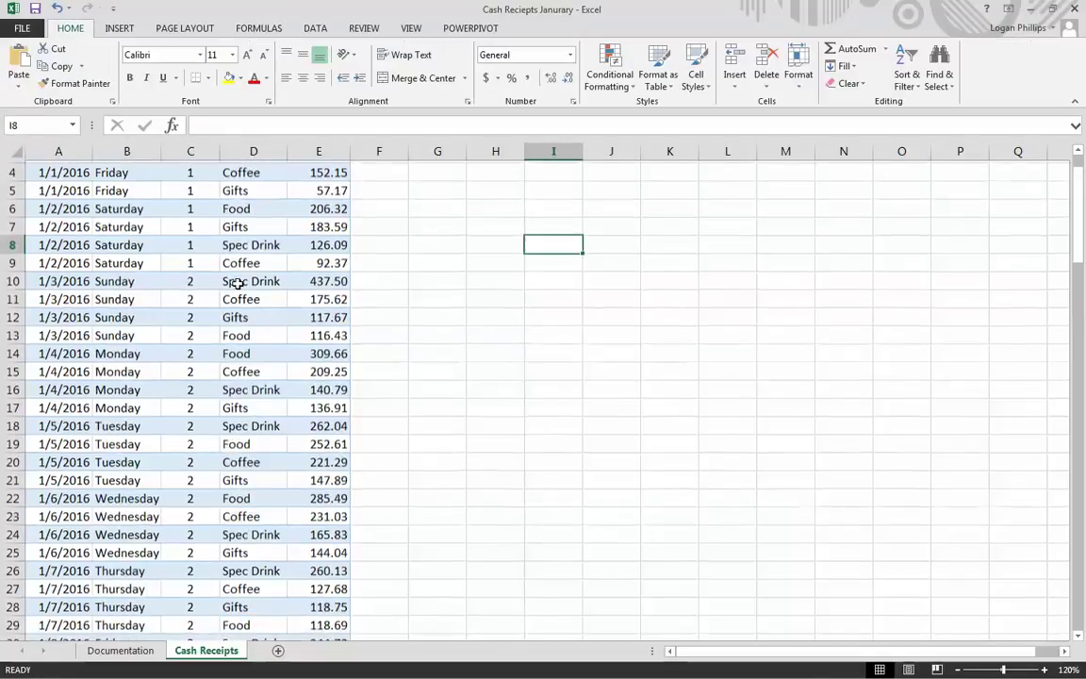
left_click(241, 281)
scroll(236, 293, "up", 1)
left_click(544, 27)
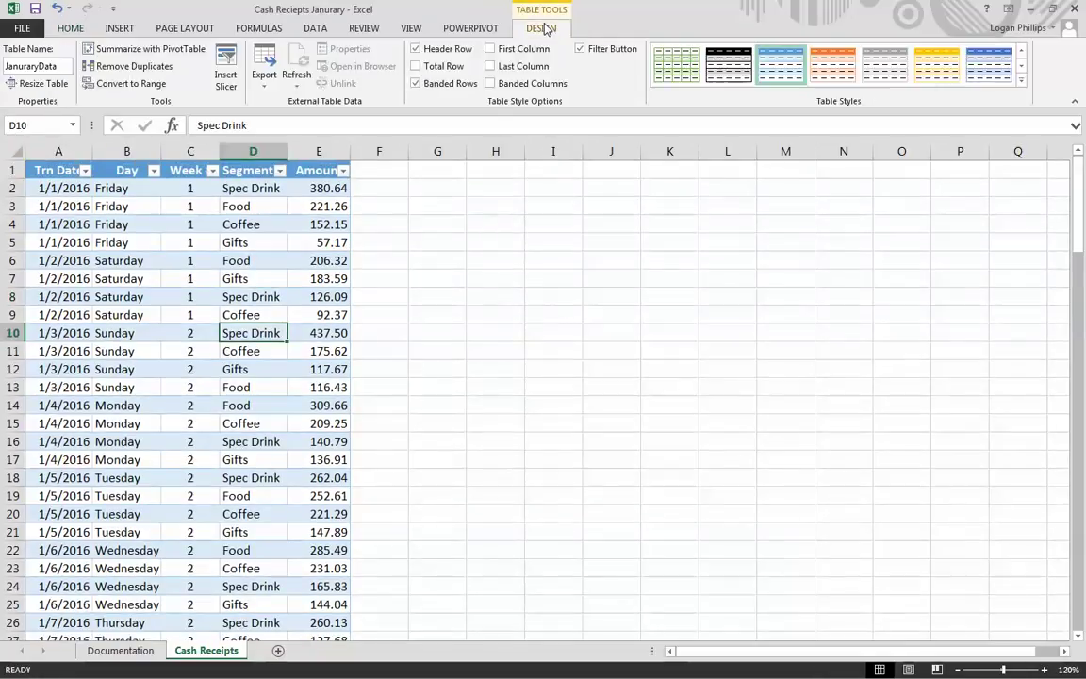
left_click(430, 298)
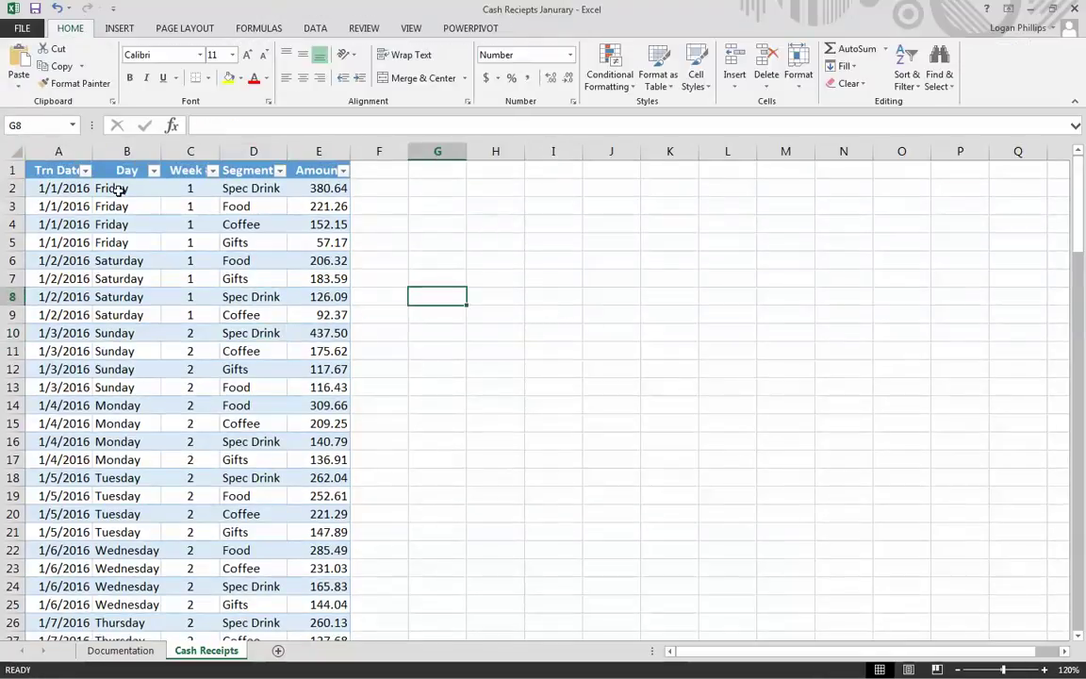
- Apply the orange Medium table style with banded rows to the table, trying banded columns and turning them off again
left_click(55, 186)
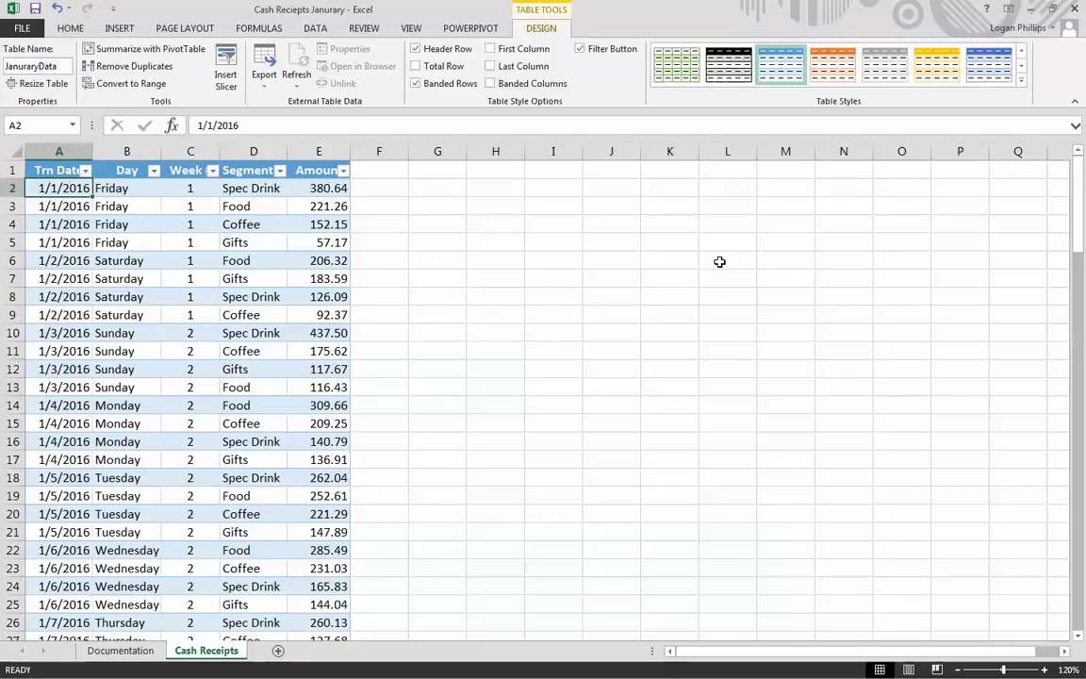
key("Up")
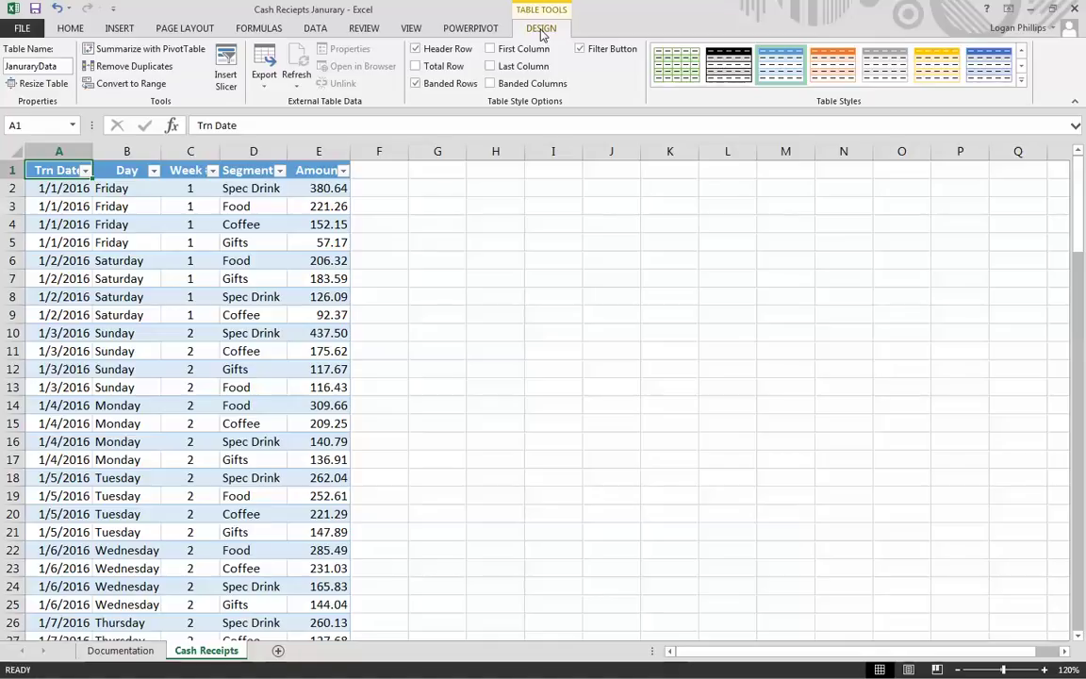
left_click(1021, 81)
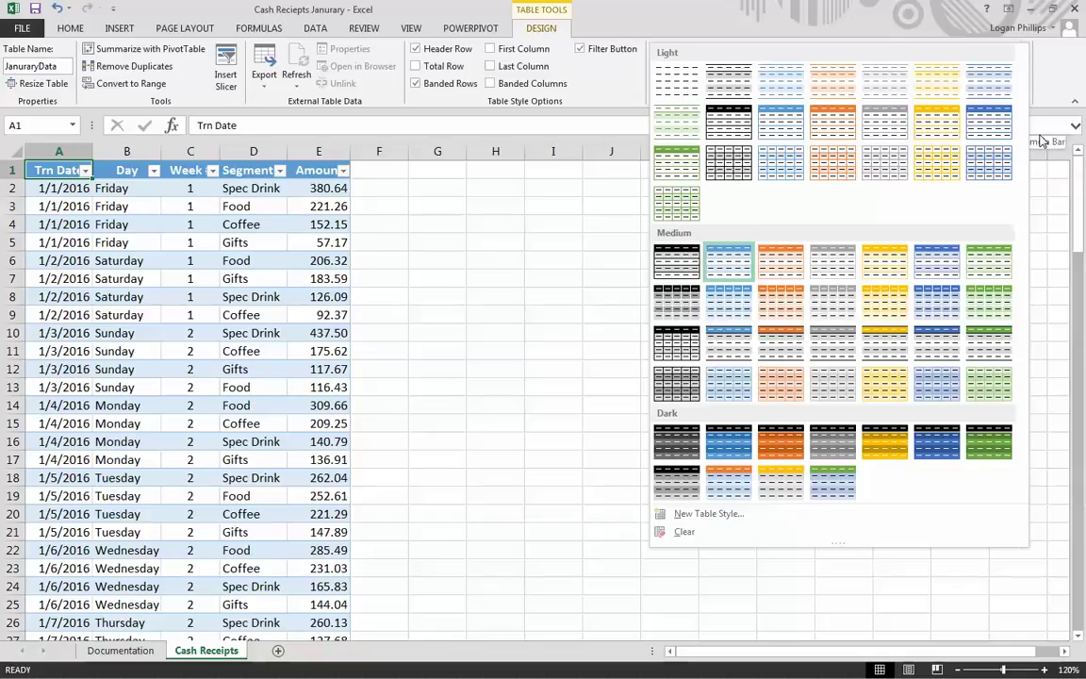
left_click(769, 281)
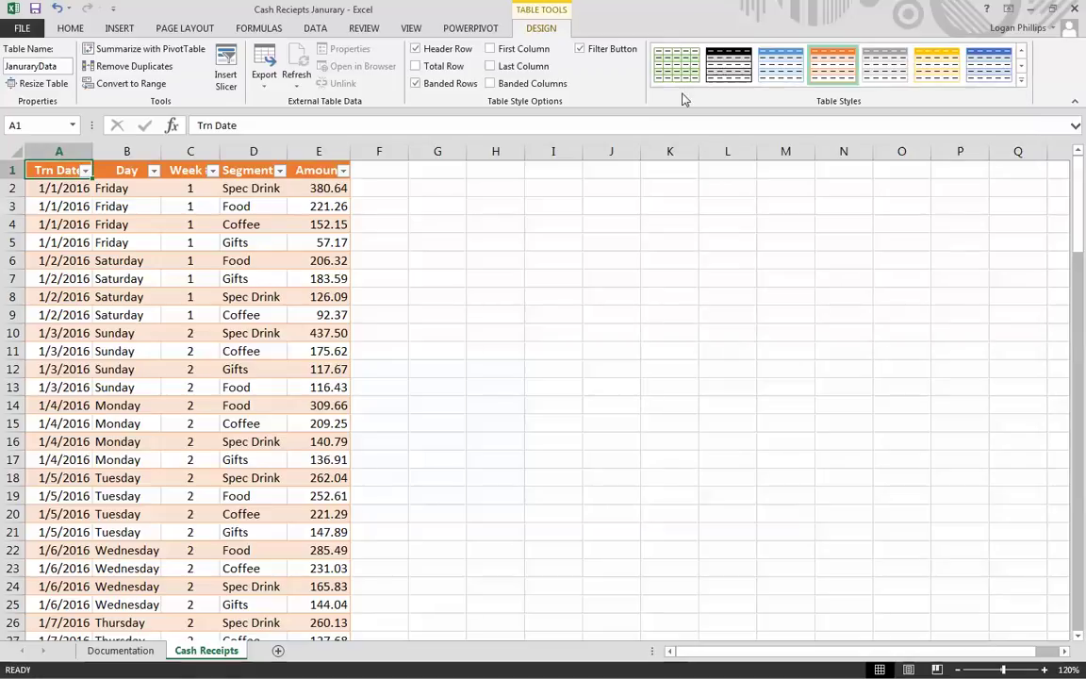
left_click(492, 84)
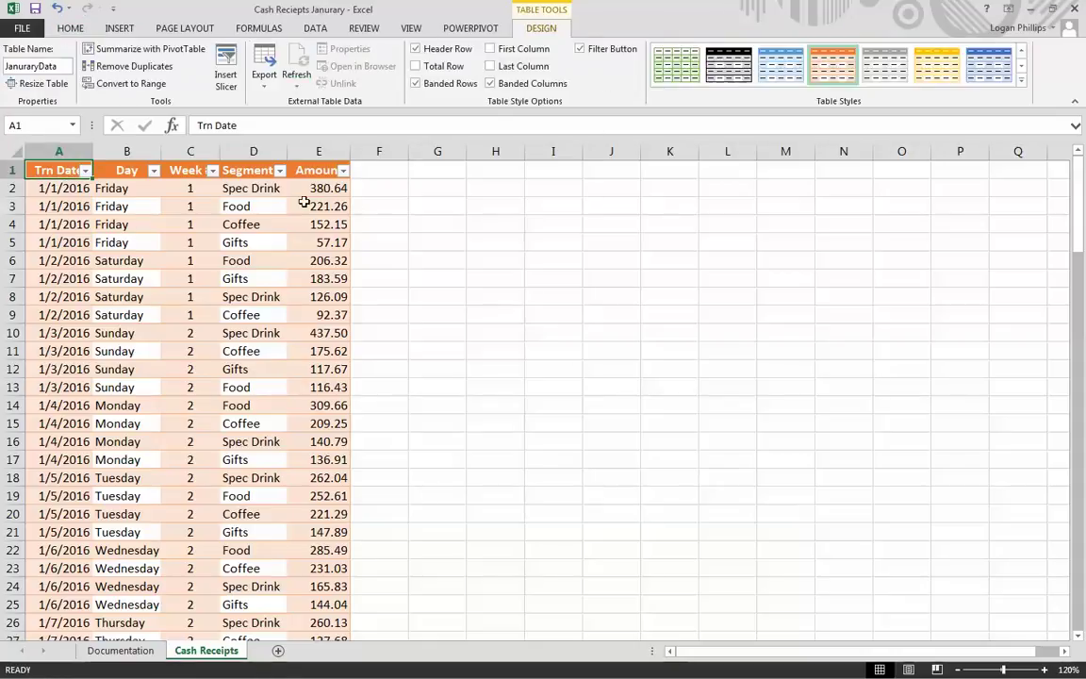
left_click(489, 83)
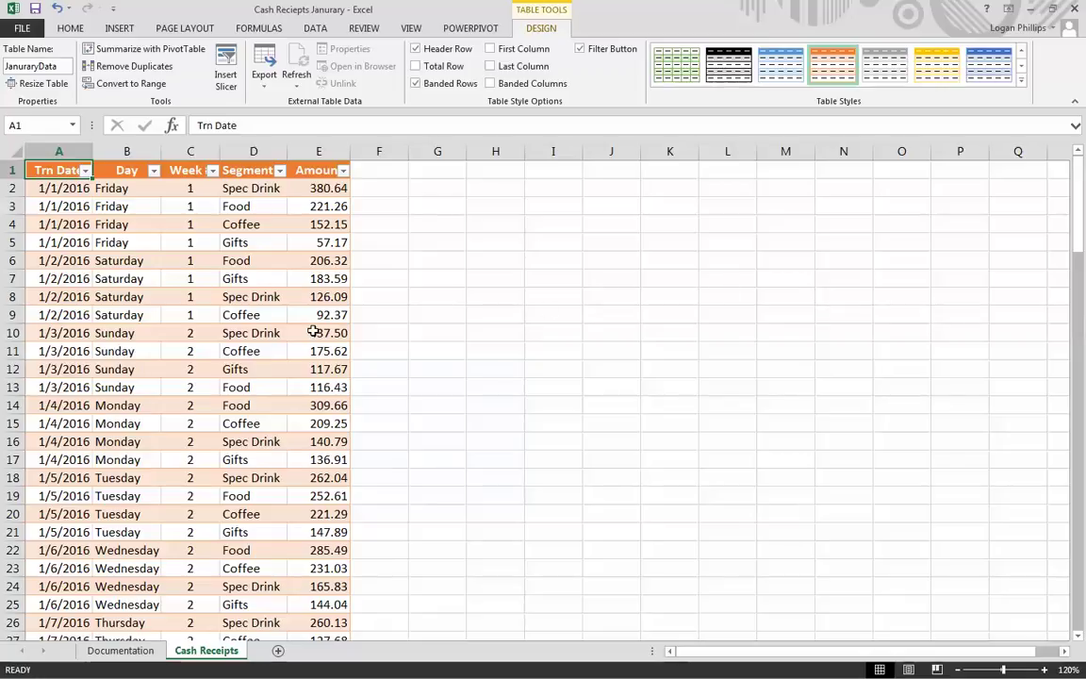
- Auto-fit columns A to E of the table and widen them slightly to one equal width
left_click(66, 153)
left_click_drag(66, 155, 321, 153)
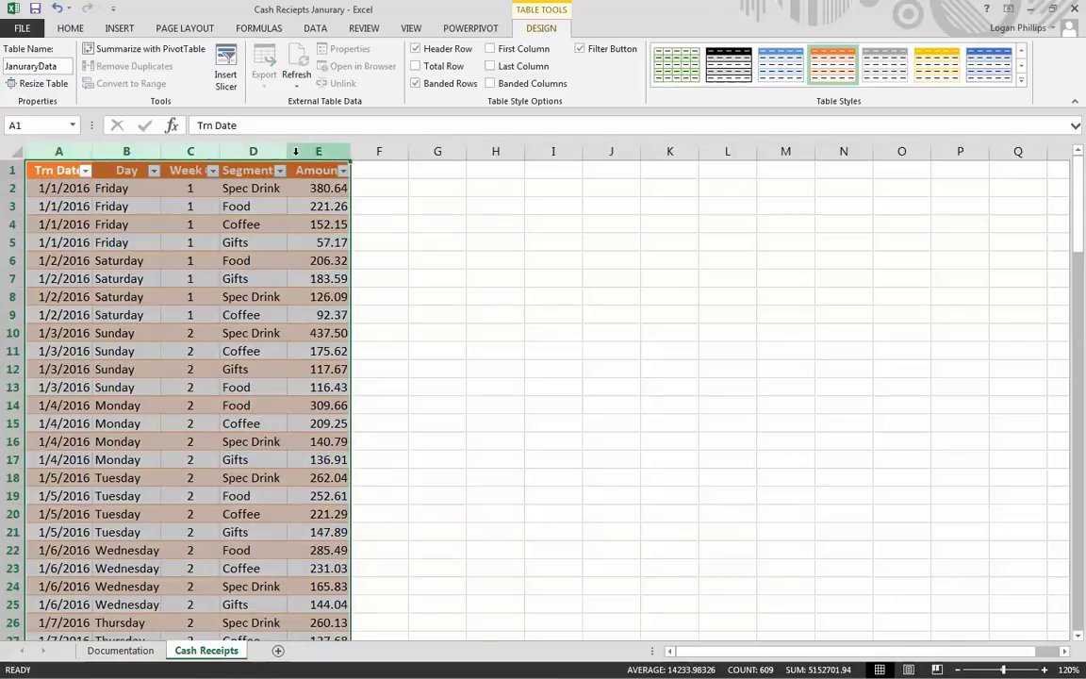
left_click(68, 33)
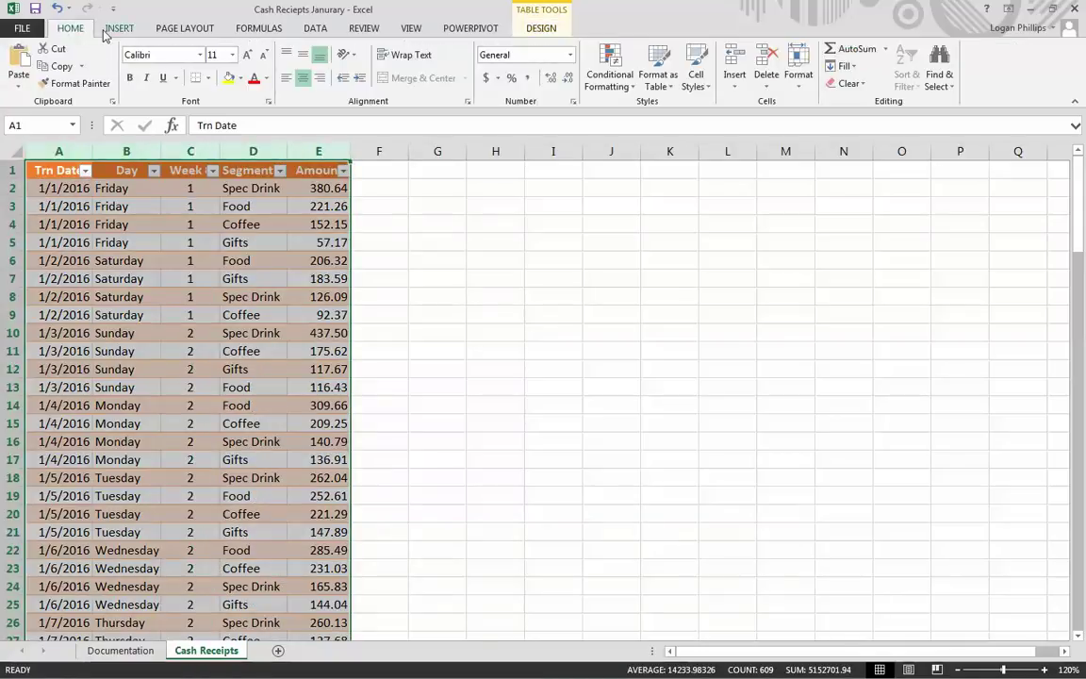
double_click(350, 151)
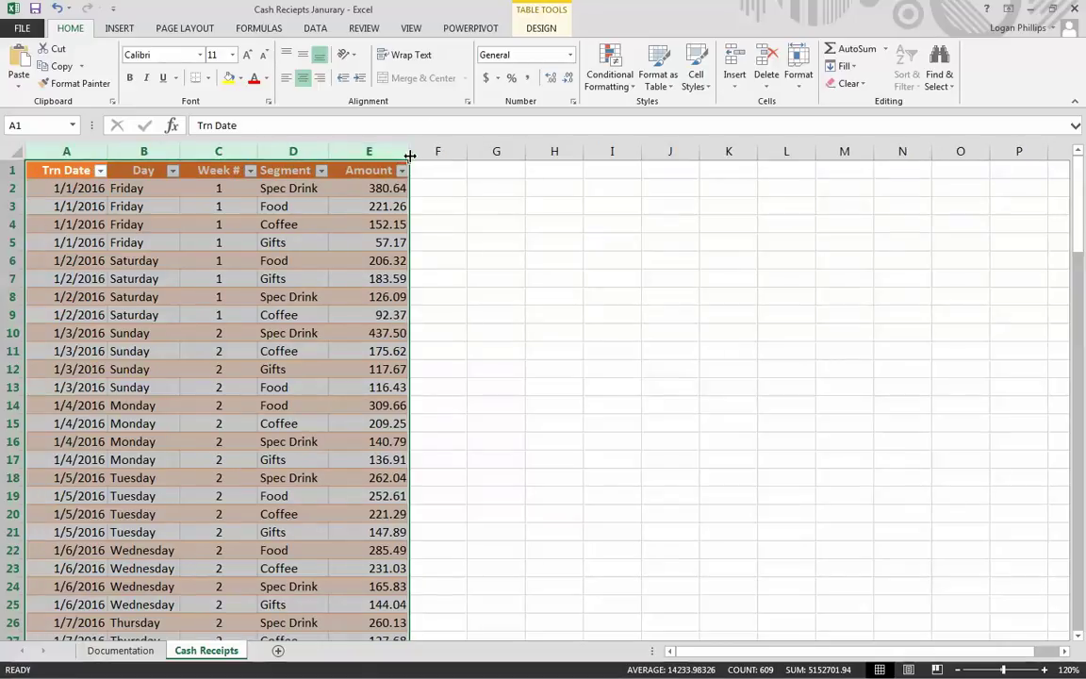
left_click_drag(408, 154, 409, 156)
left_click(341, 149)
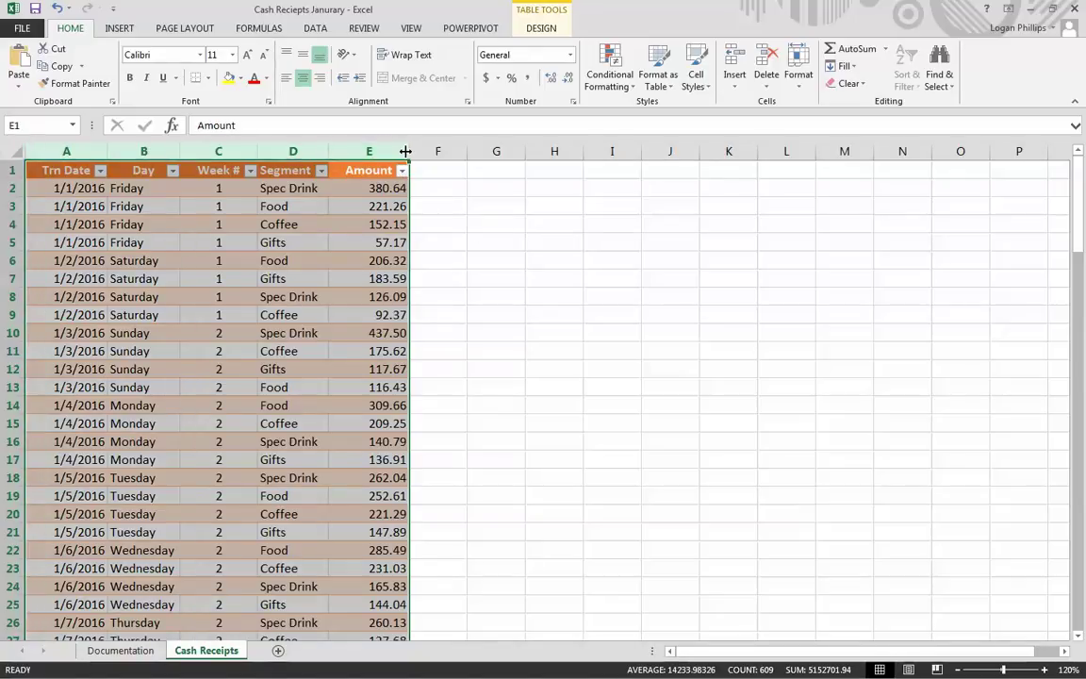
left_click_drag(408, 151, 417, 150)
left_click(486, 293)
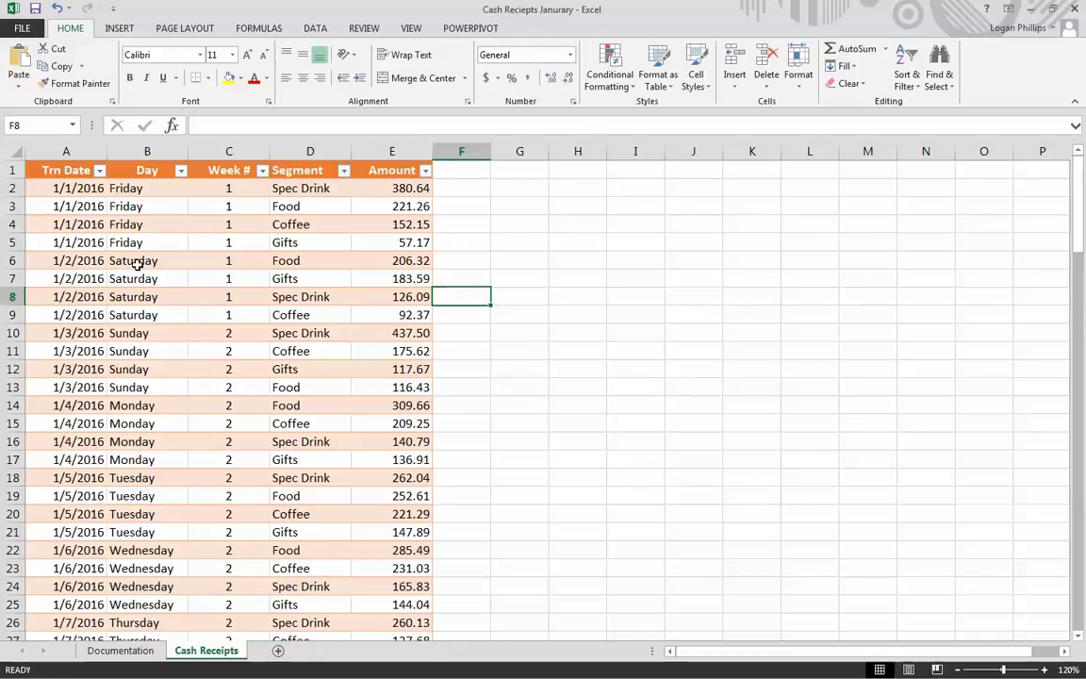
- Format the Amount column with the Accounting number format and return to cell A1
left_click(404, 153)
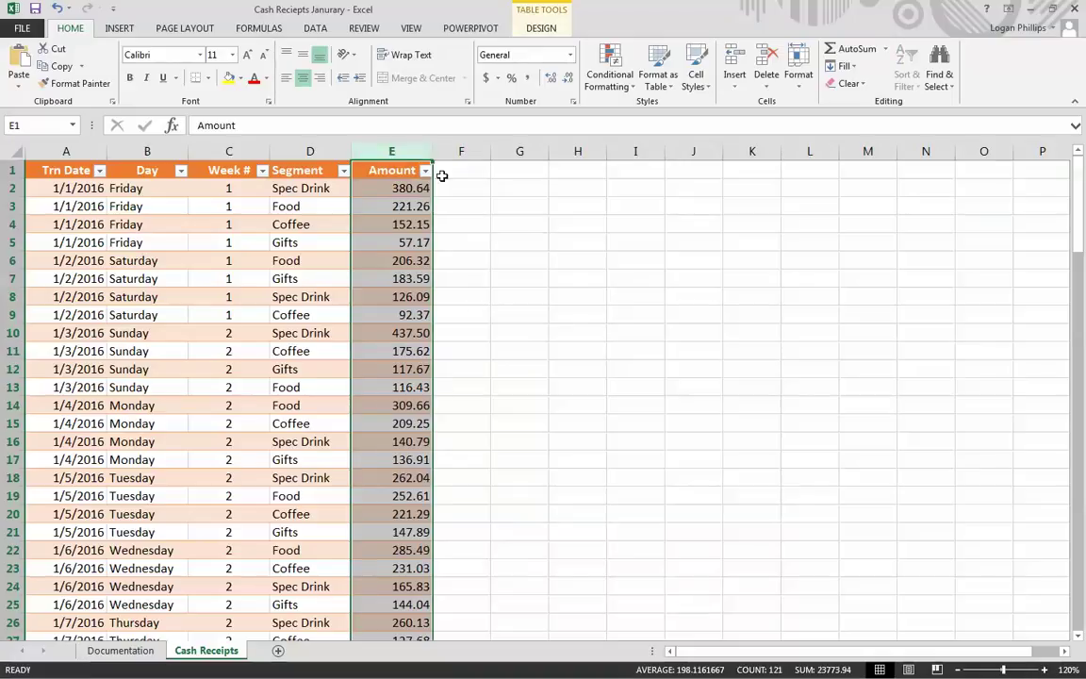
left_click(569, 56)
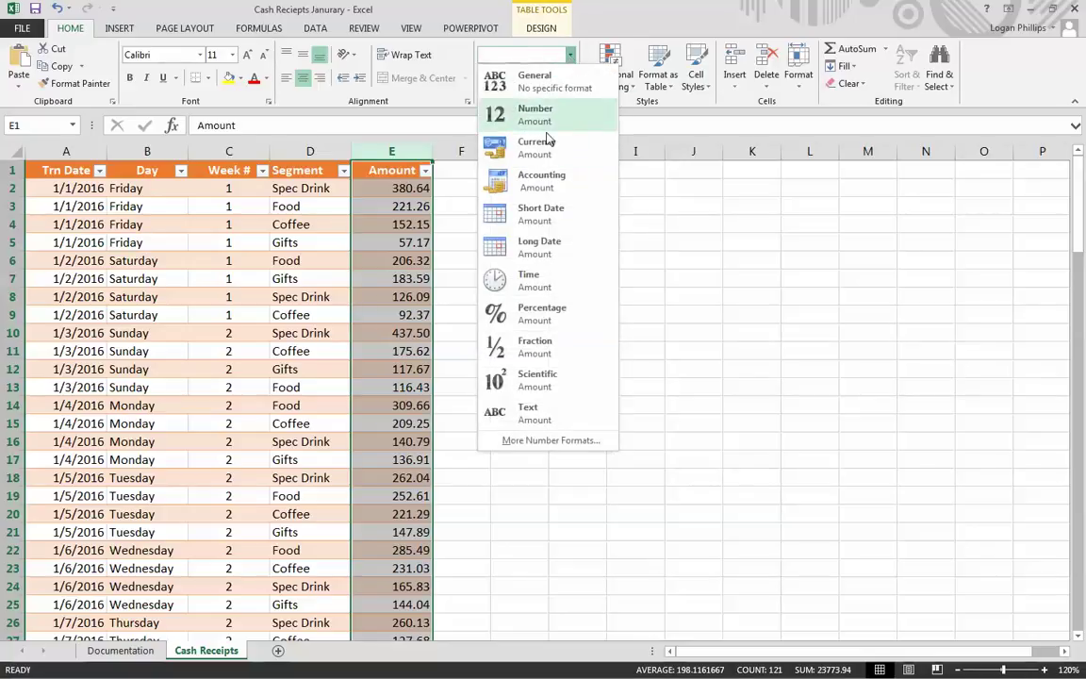
left_click(524, 179)
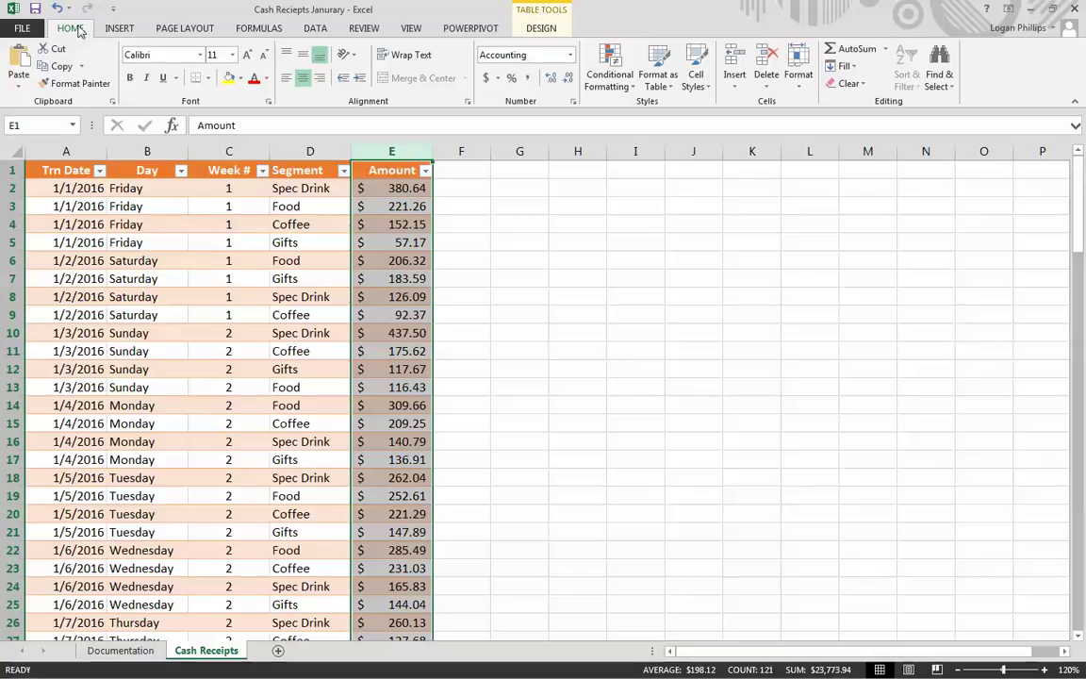
right_click(402, 154)
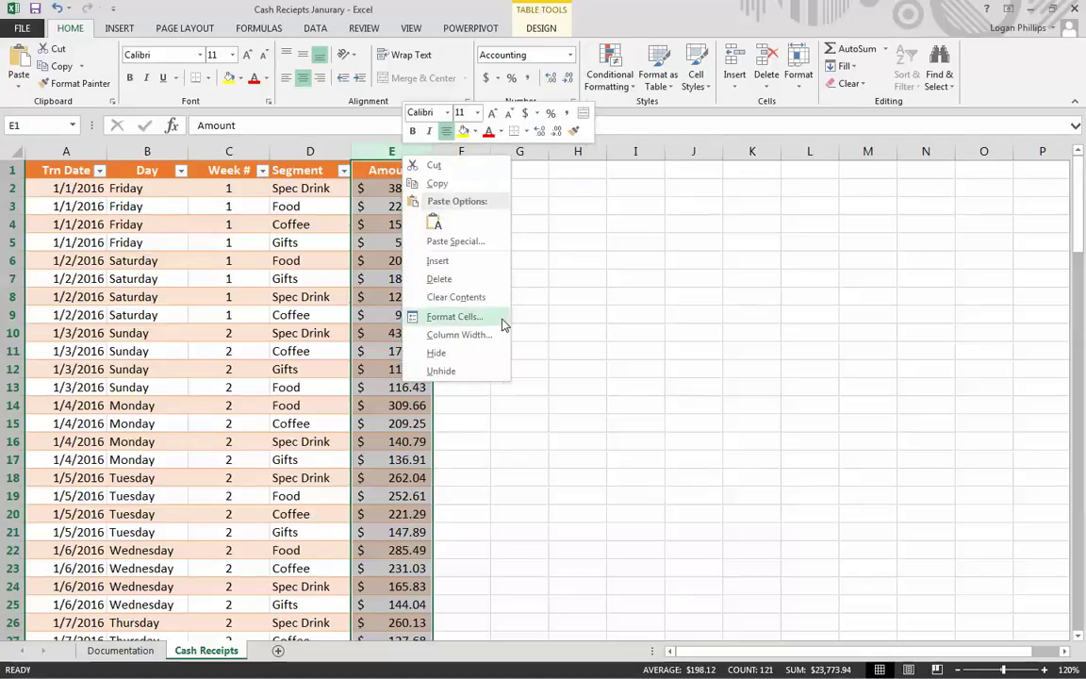
left_click(573, 281)
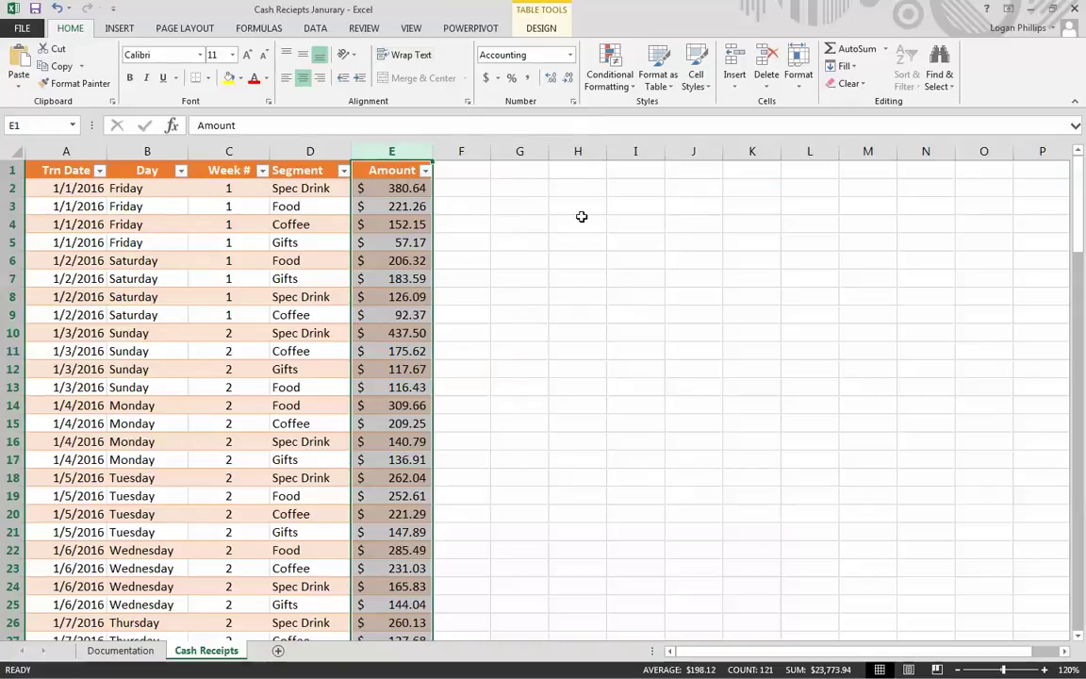
key("ctrl+Home")
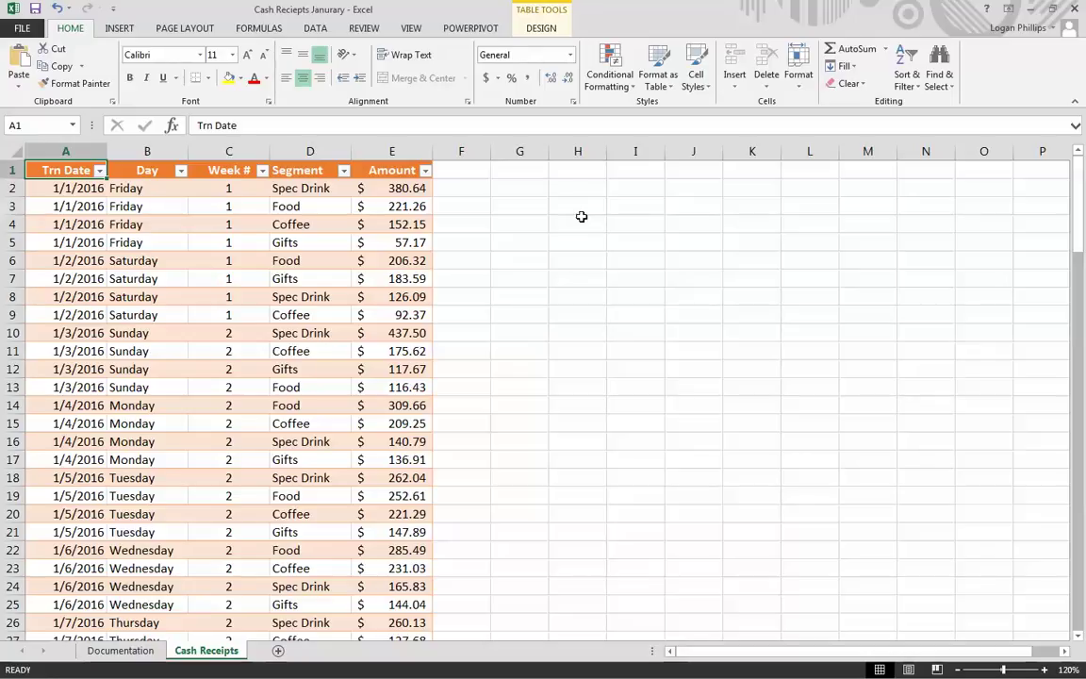
- Check the records down to the last one in row 122, jump to the sheet's final row, and return to A122
scroll(575, 236, "down", 20)
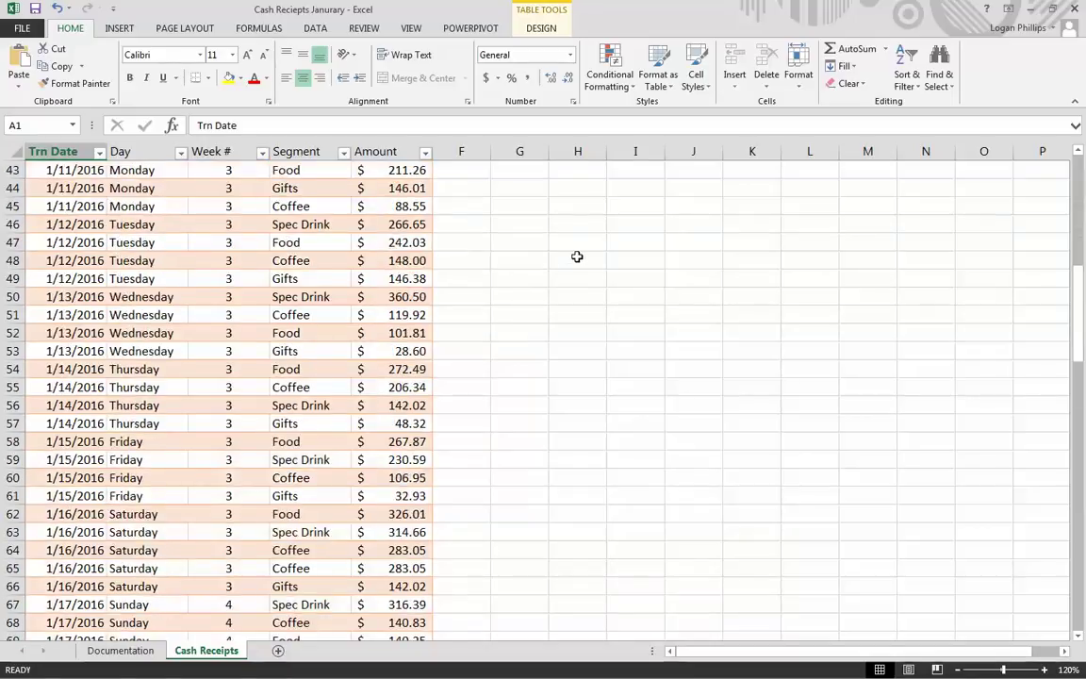
scroll(631, 246, "down", 14)
scroll(574, 309, "up", 5)
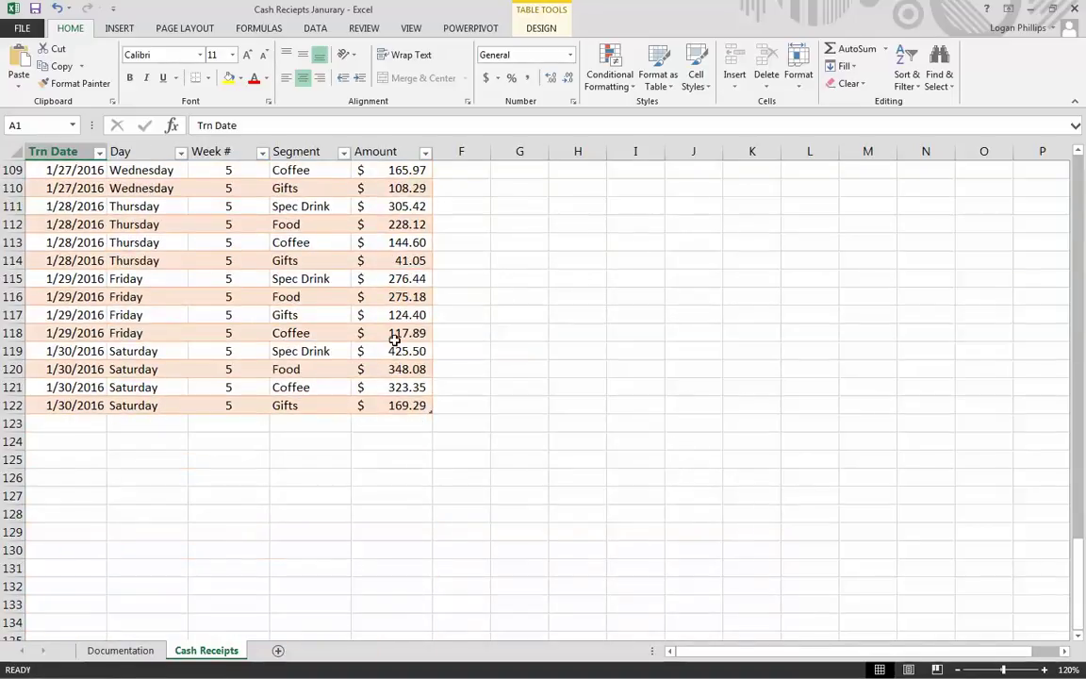
left_click(58, 405)
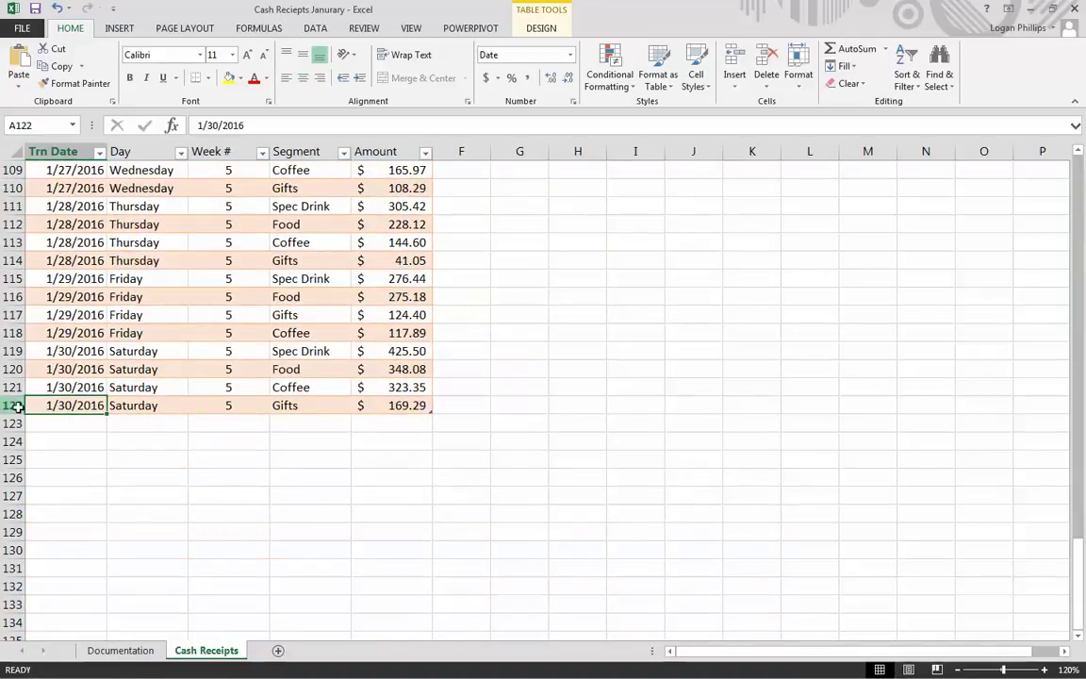
left_click(15, 405)
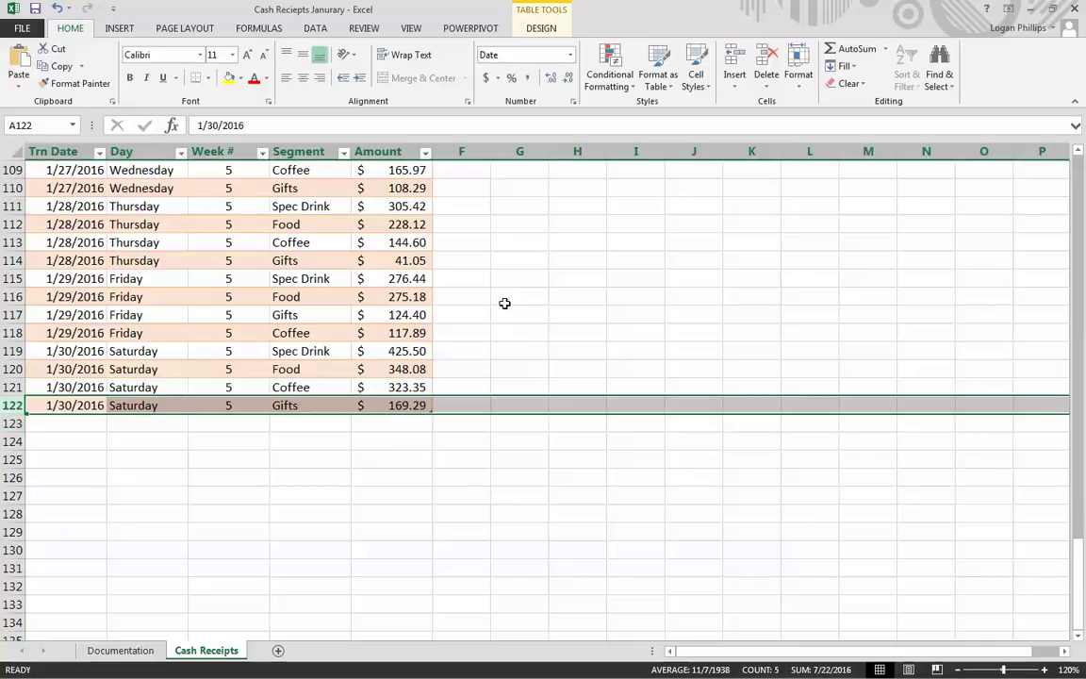
key("End")
key("Down")
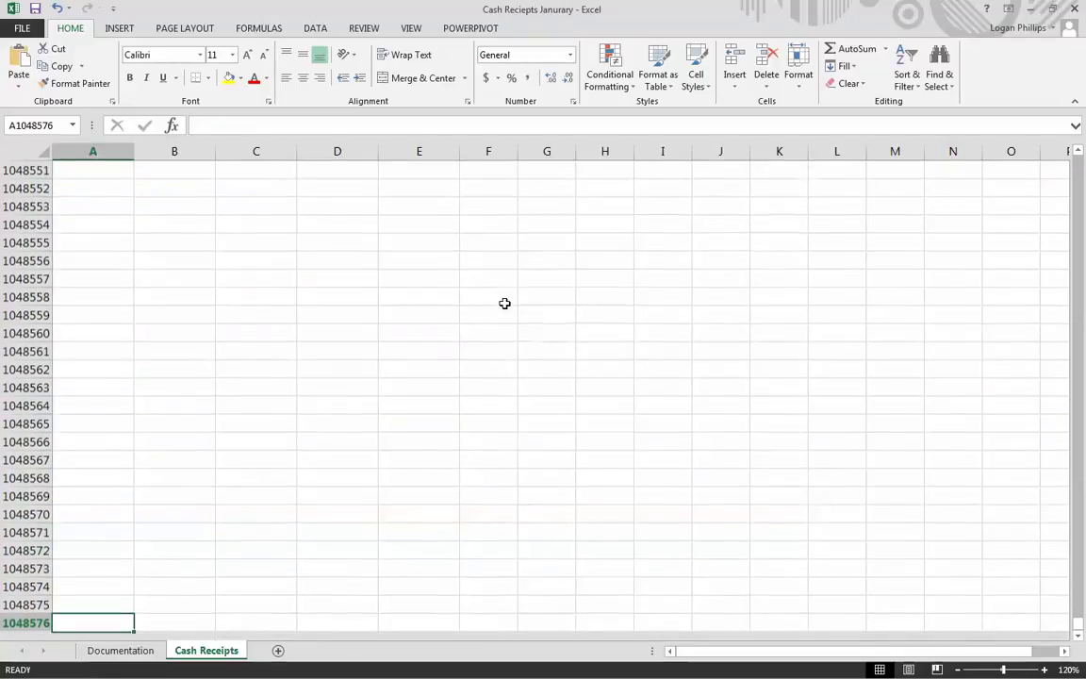
key("ctrl+Up")
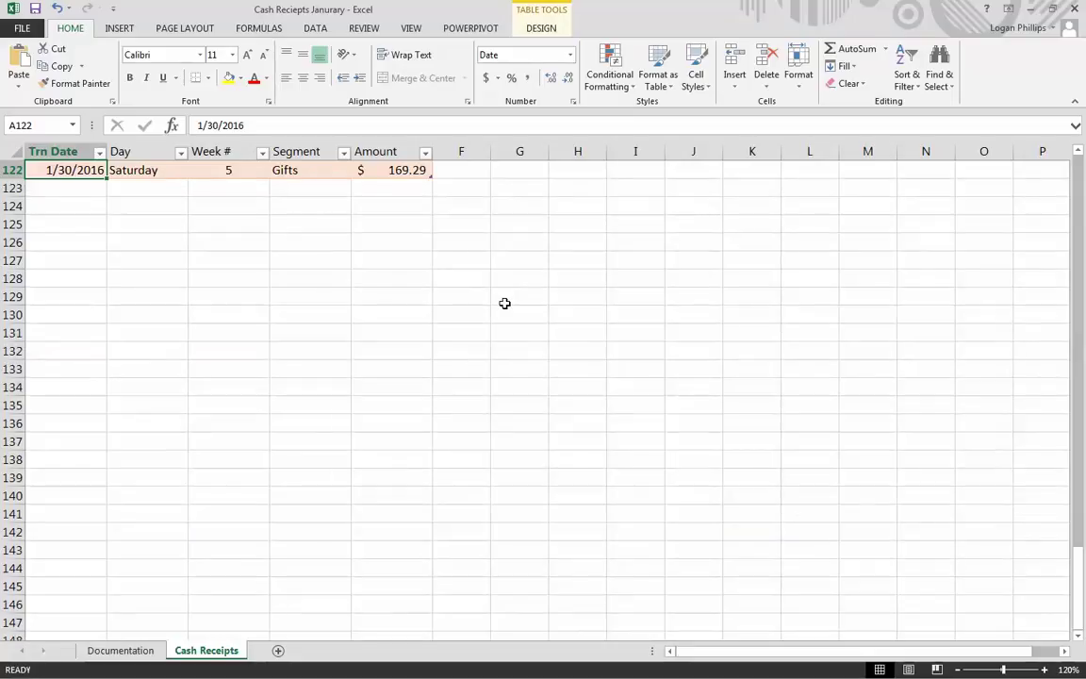
- Start a new record directly below the table's last row by entering the date 1/31/2013 in A123
key("ctrl+Up")
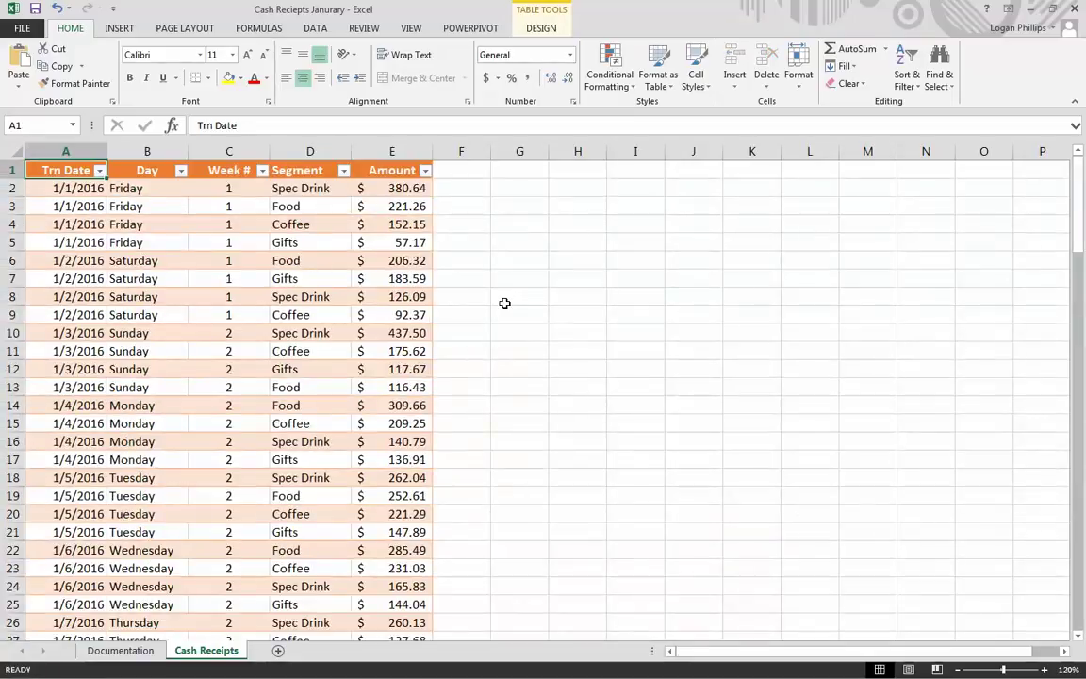
key("ctrl+Down")
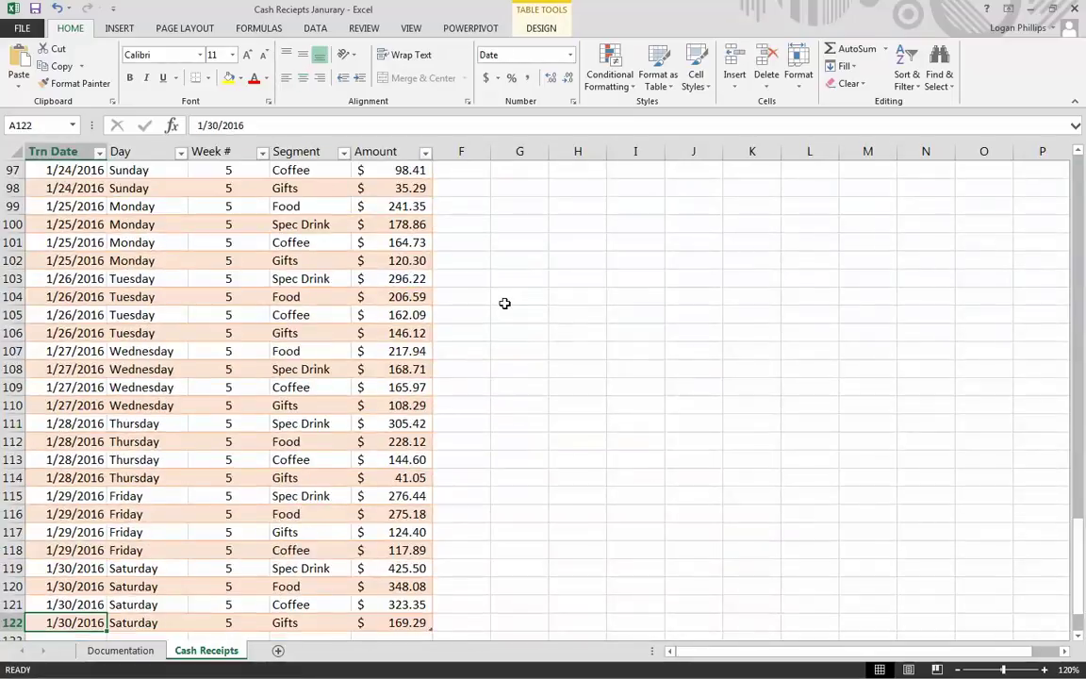
scroll(531, 356, "down", 4)
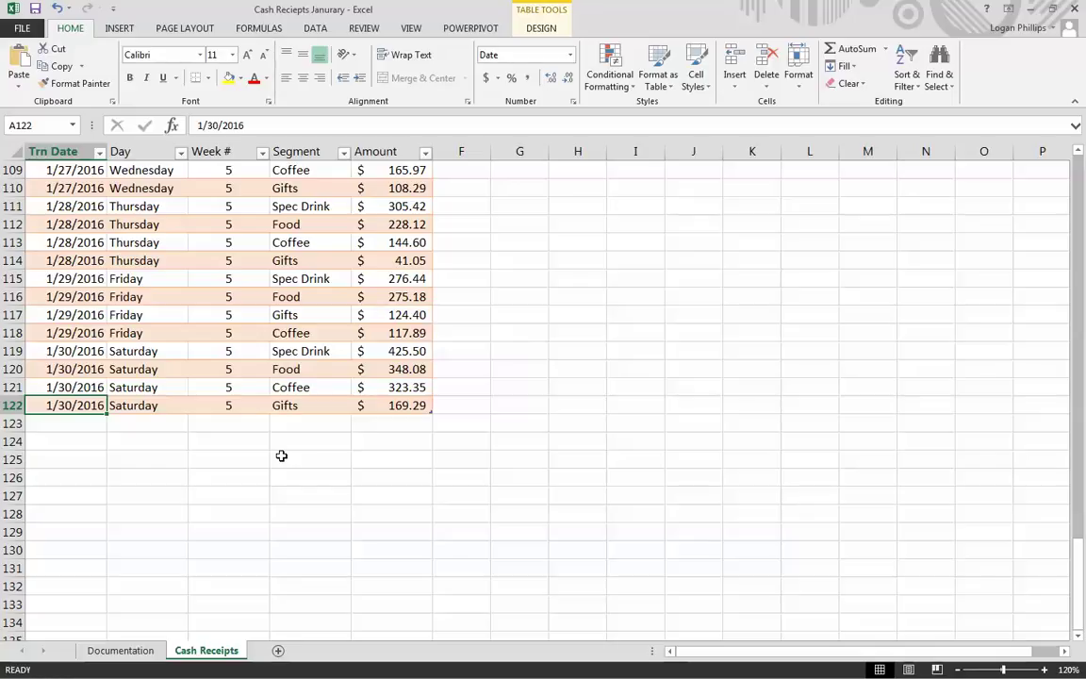
key("Down")
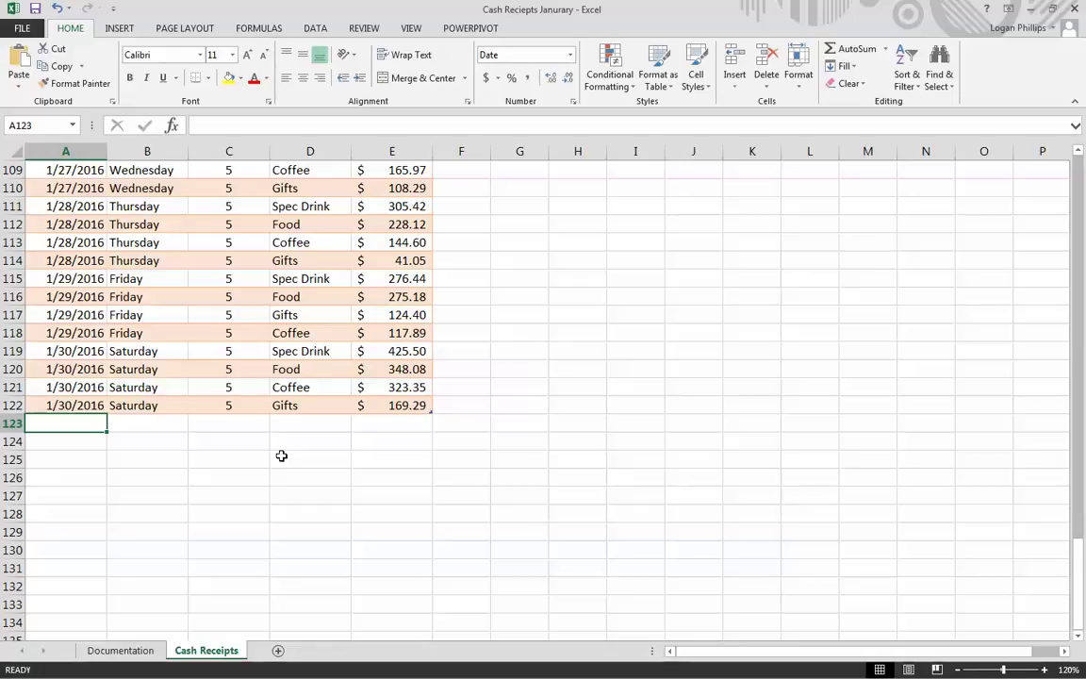
type("1/")
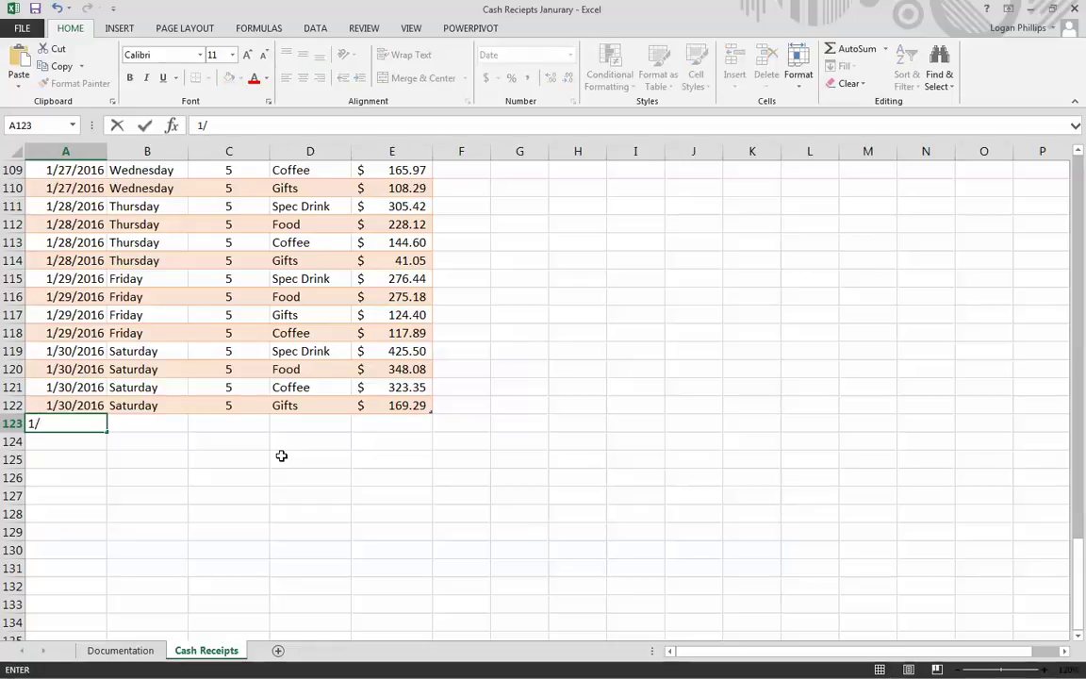
type("31/2013")
key("Return")
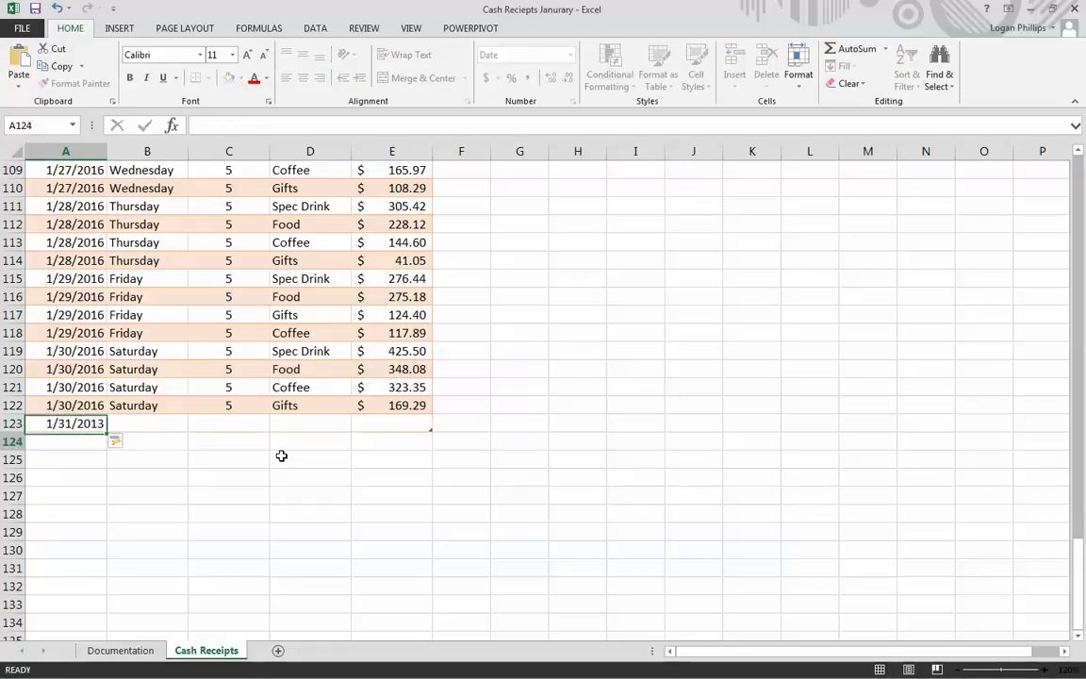
- Step through the empty fields of row 123 across to Amount and back to the Trn Date column
key("Up")
key("Right")
key("Right")
key("Right")
key("Right")
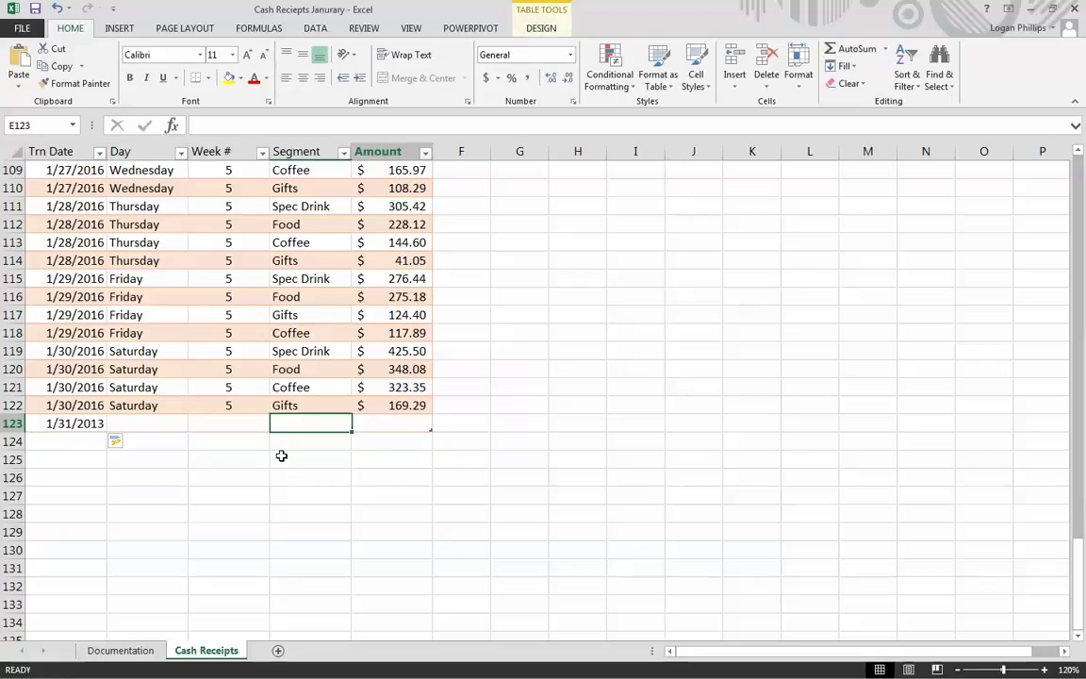
key("Left")
key("Right")
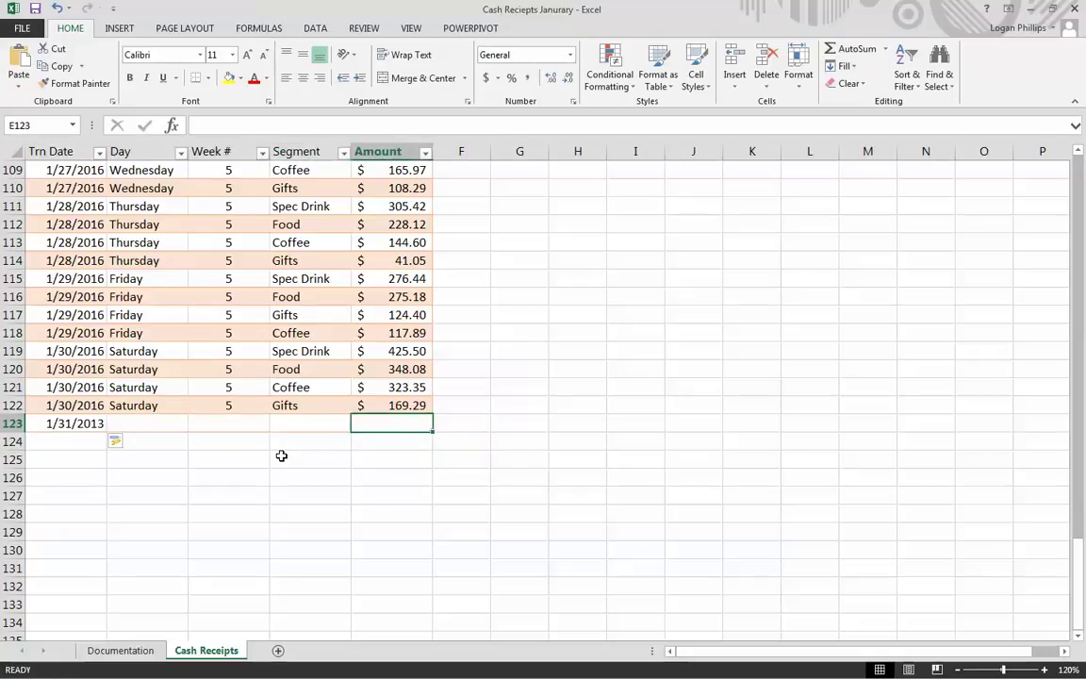
key("Left")
key("Left")
key("Left")
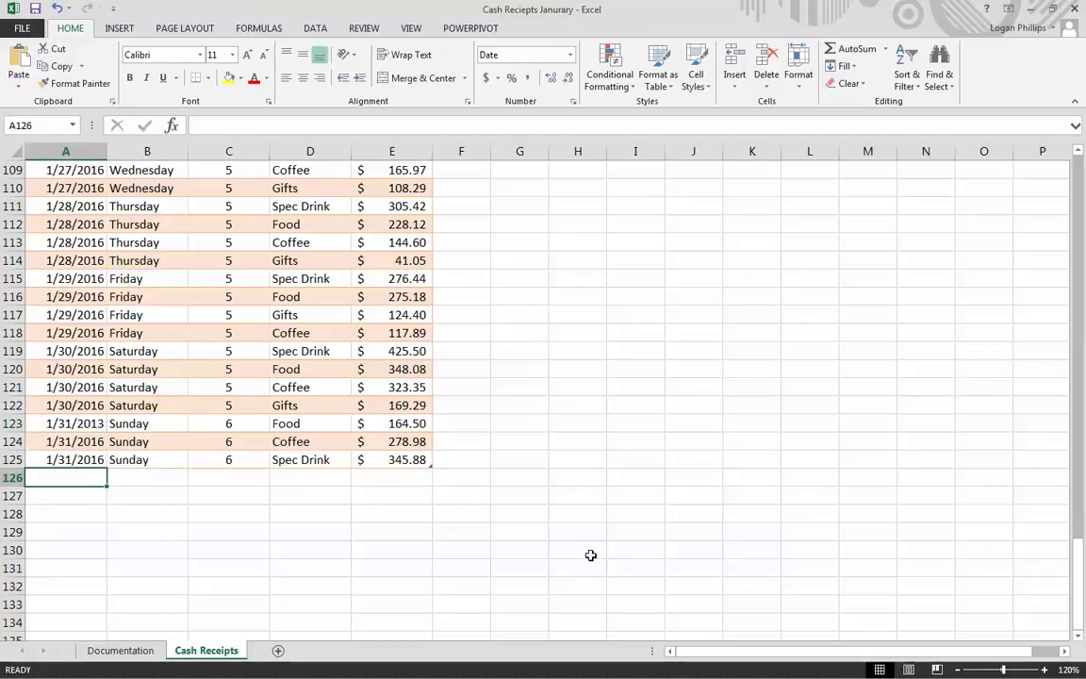
- Review the added Sunday records in rows 123 to 125, scan back up through the table and return to A1
left_click(443, 478)
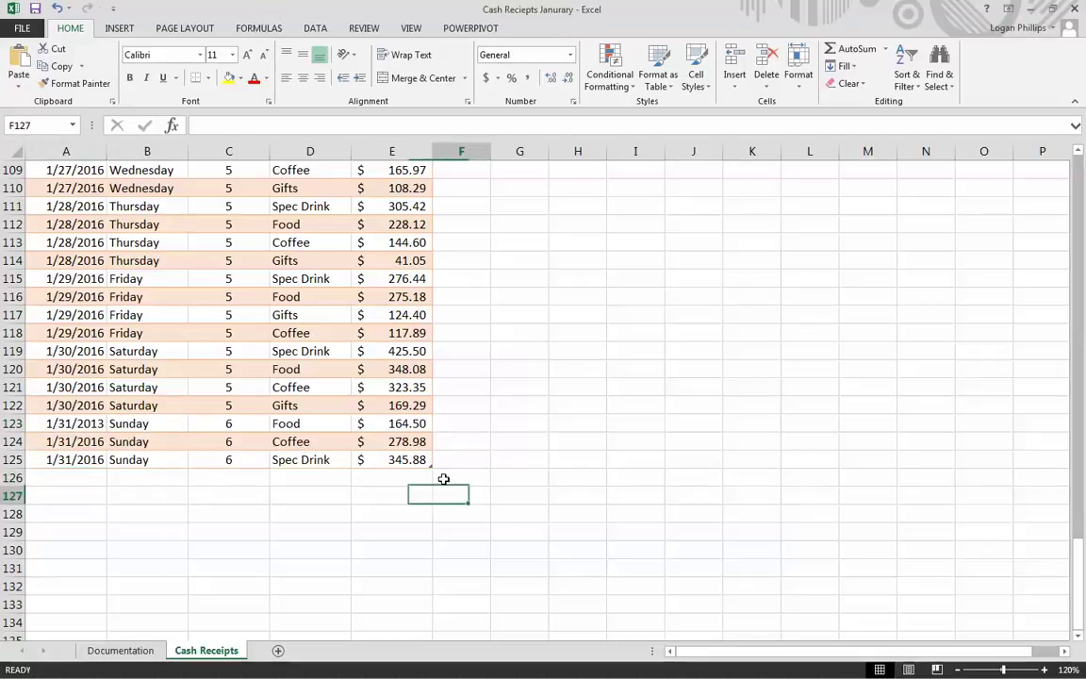
left_click_drag(426, 460, 59, 422)
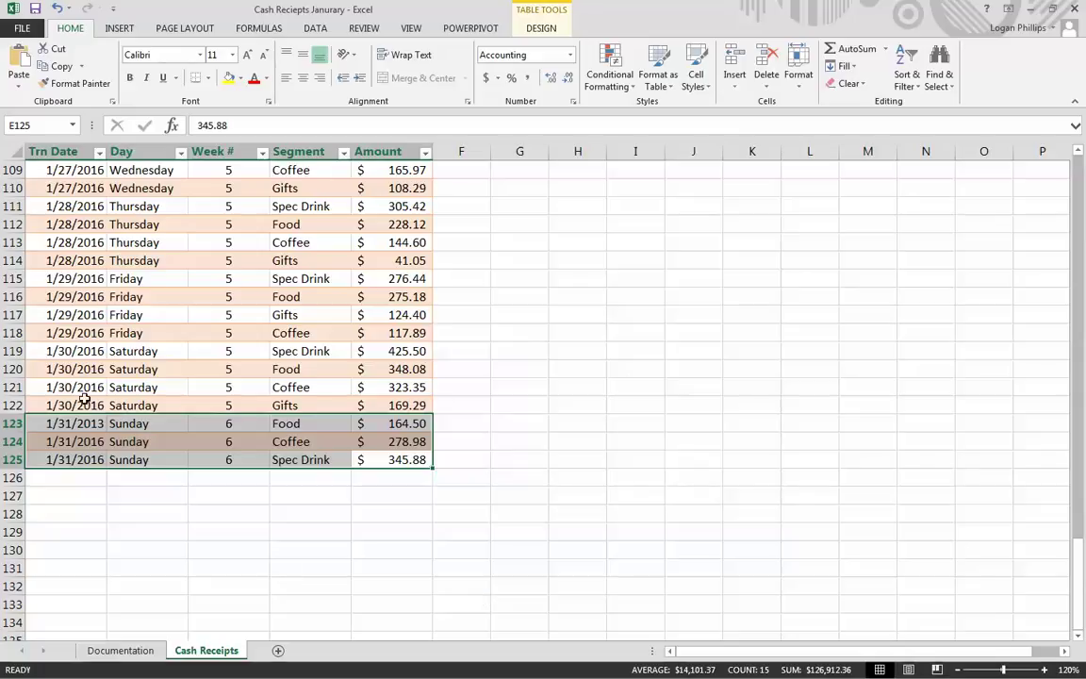
left_click(94, 412)
left_click_drag(94, 412, 405, 461)
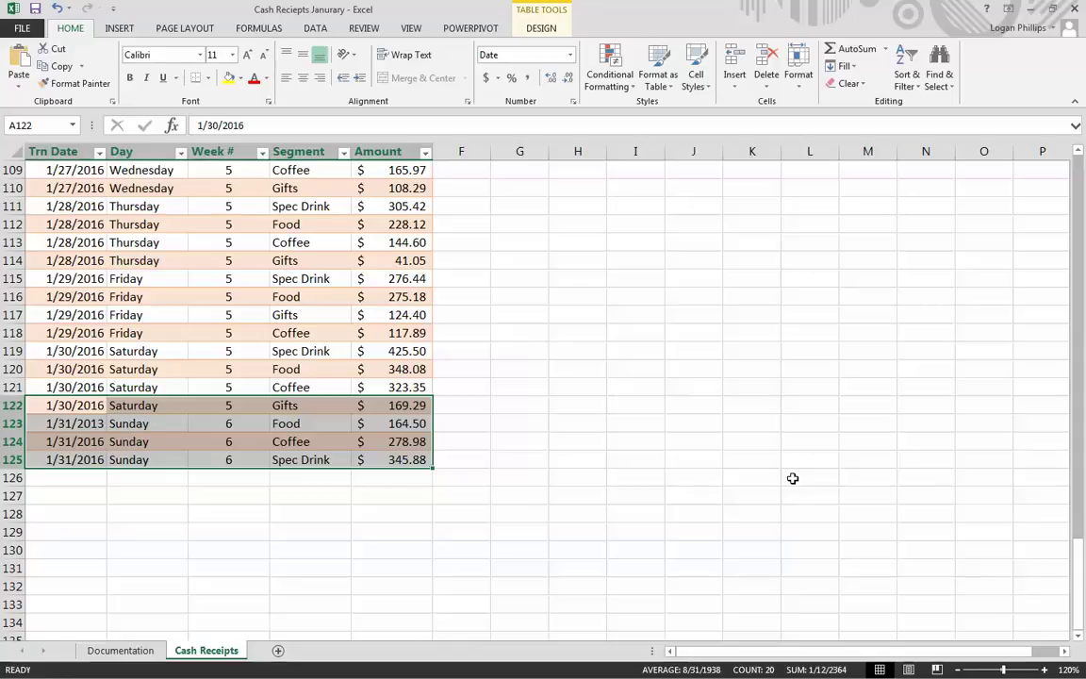
left_click(793, 478)
scroll(443, 385, "up", 20)
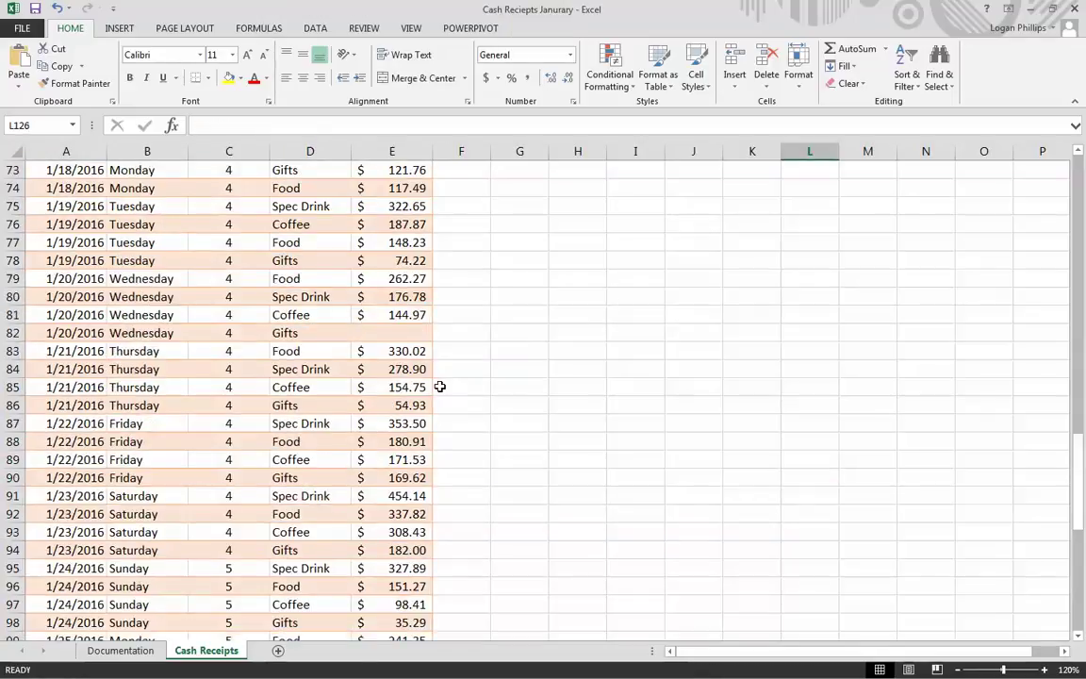
scroll(440, 387, "up", 11)
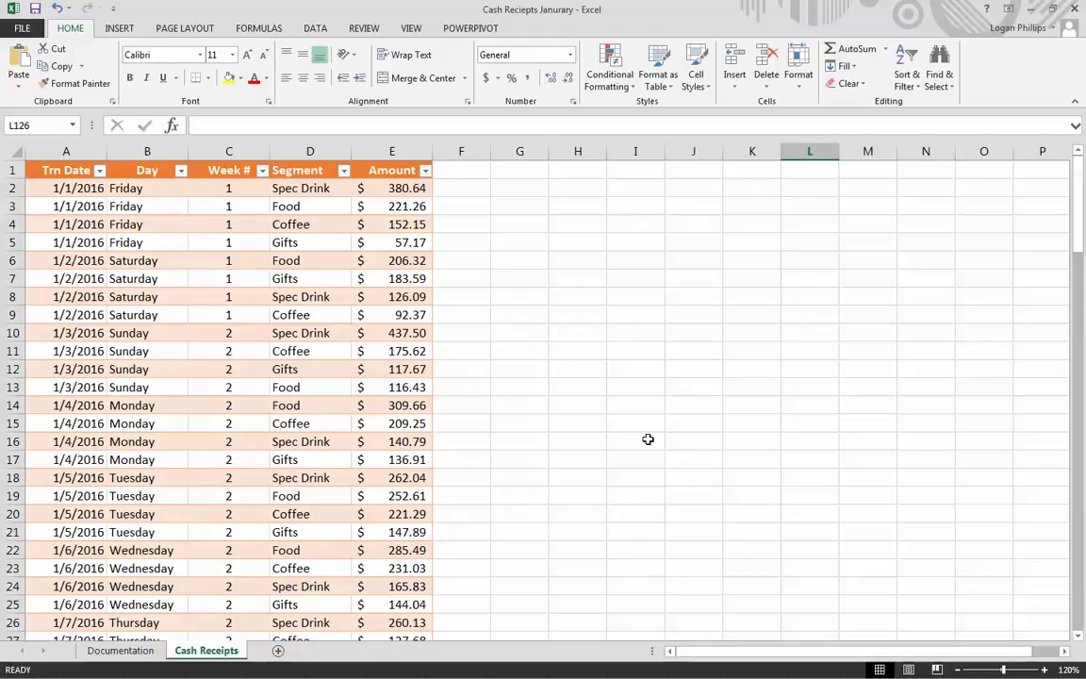
key("ctrl+Home")
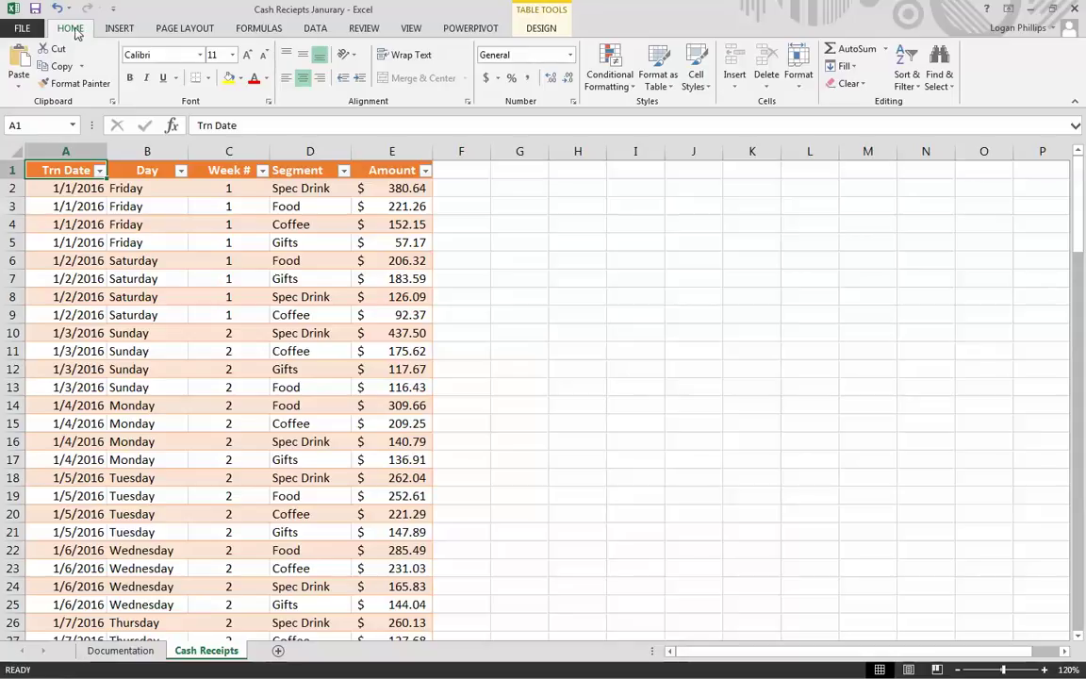
- Find the 1/20/2016 transactions with Find, advancing to the Coffee record in row 81, and close the search
left_click(939, 68)
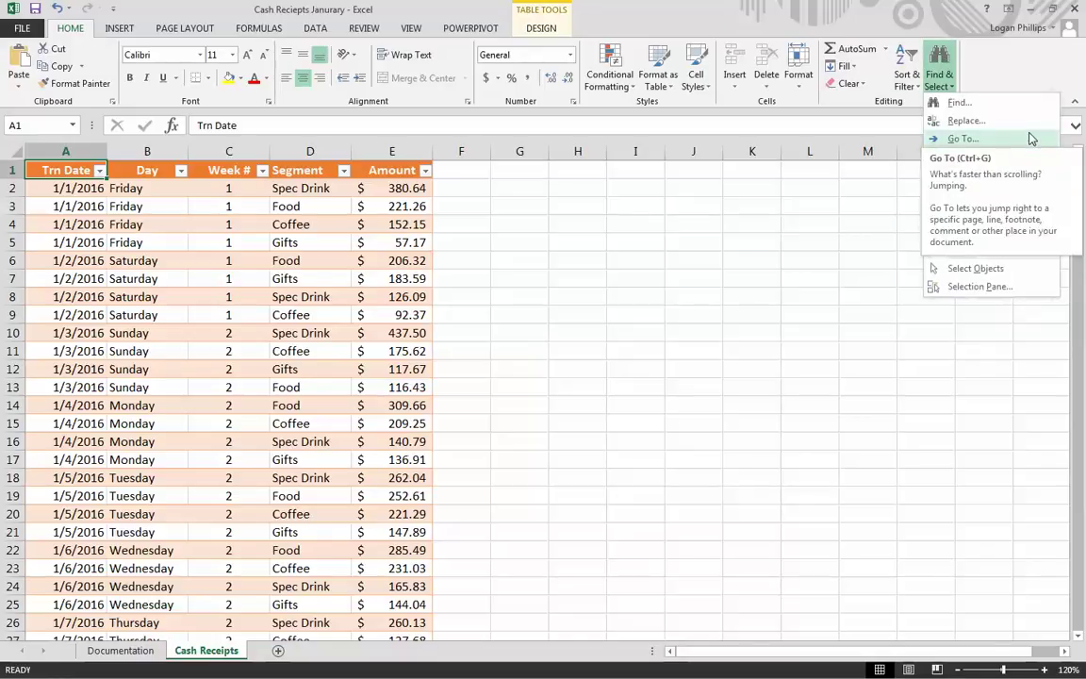
key("Escape")
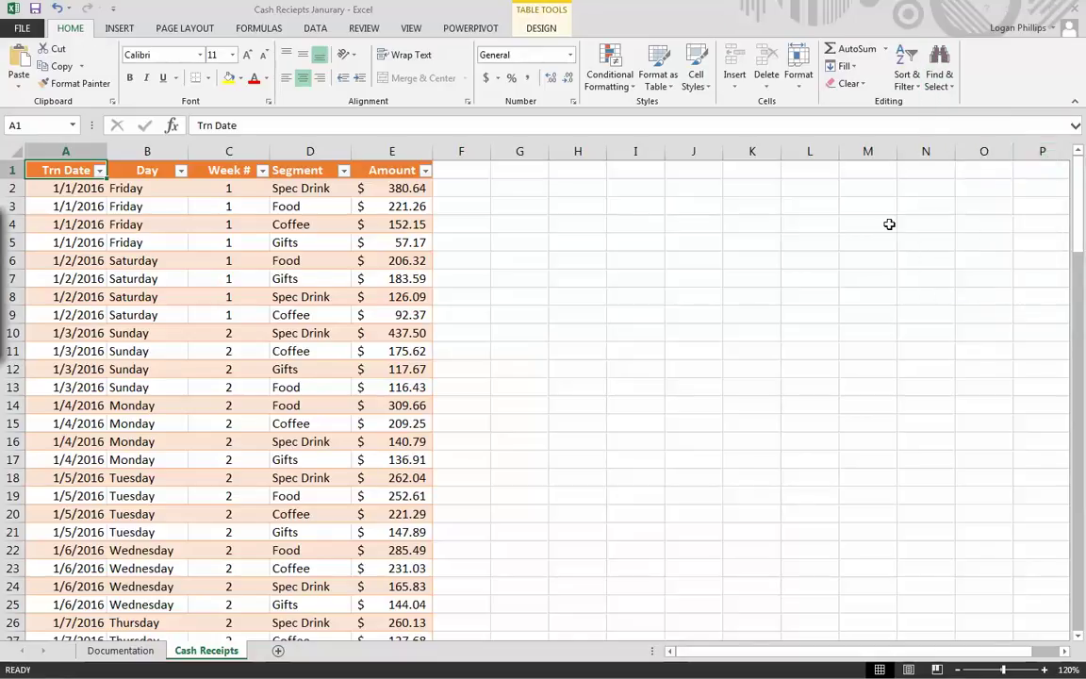
key("ctrl+f")
left_click_drag(754, 276, 806, 231)
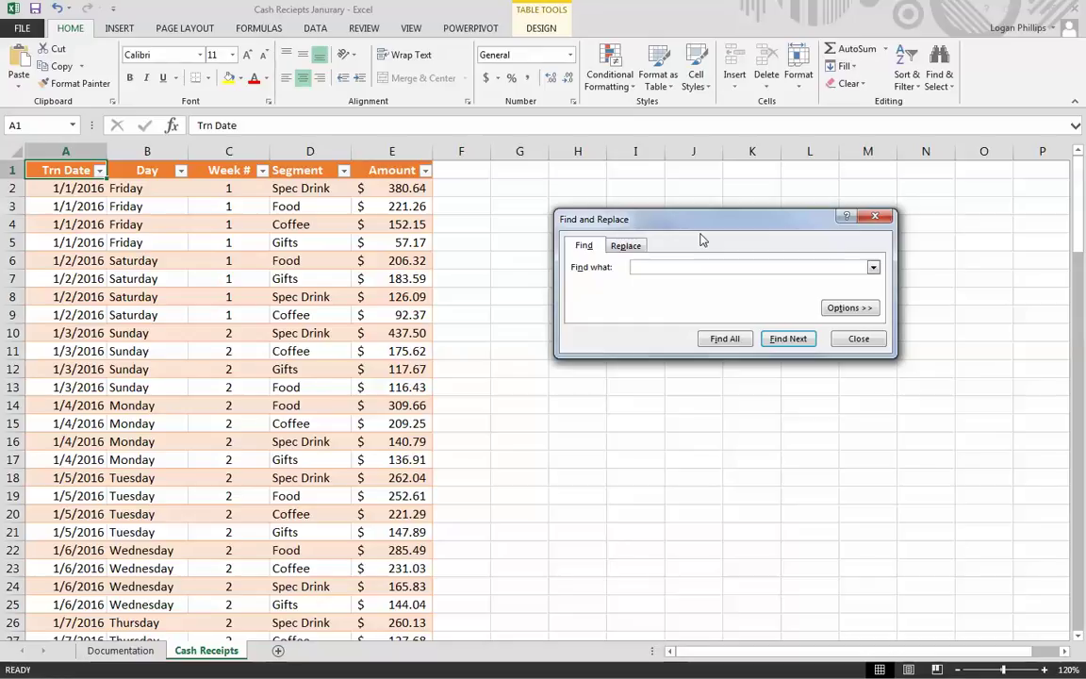
left_click(626, 246)
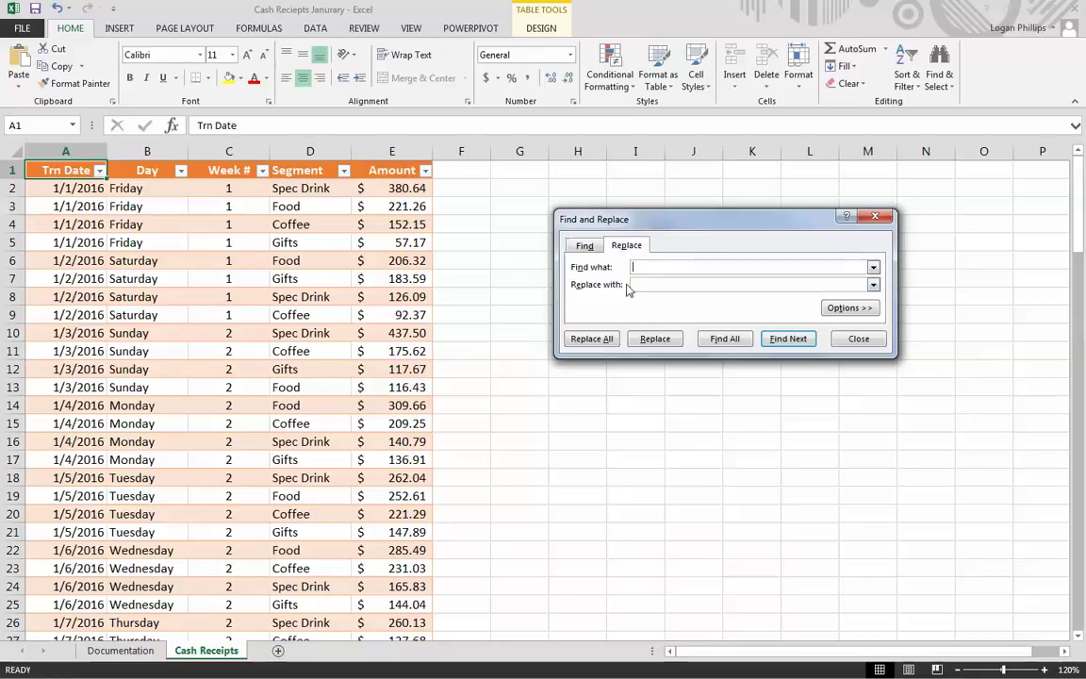
left_click(585, 245)
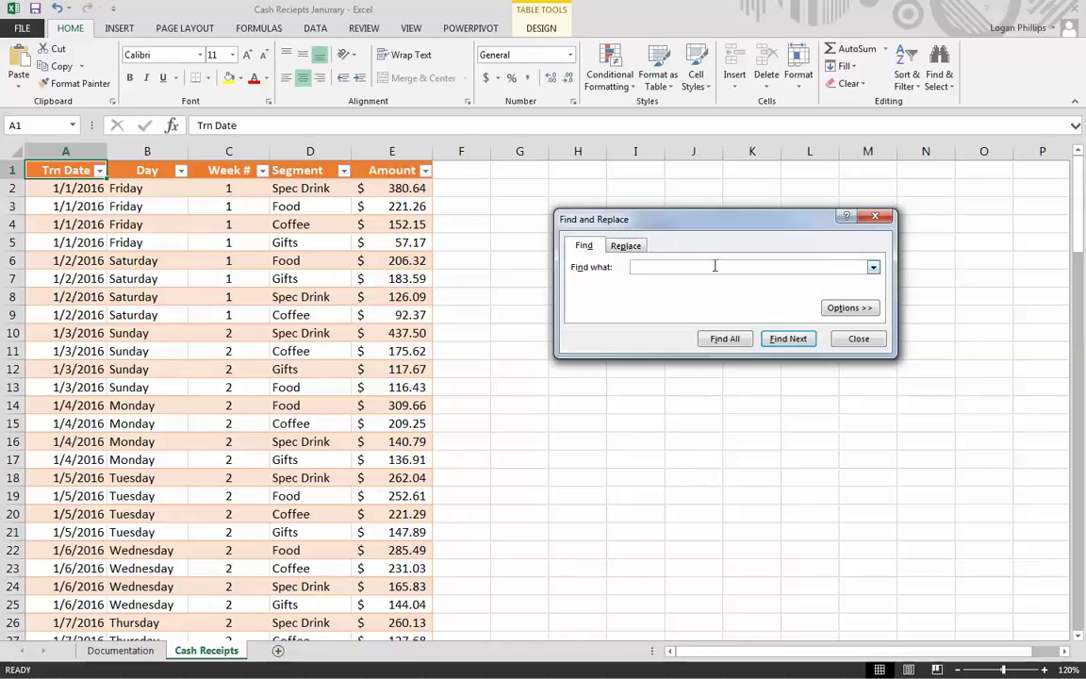
type("1/20/2016")
left_click(784, 341)
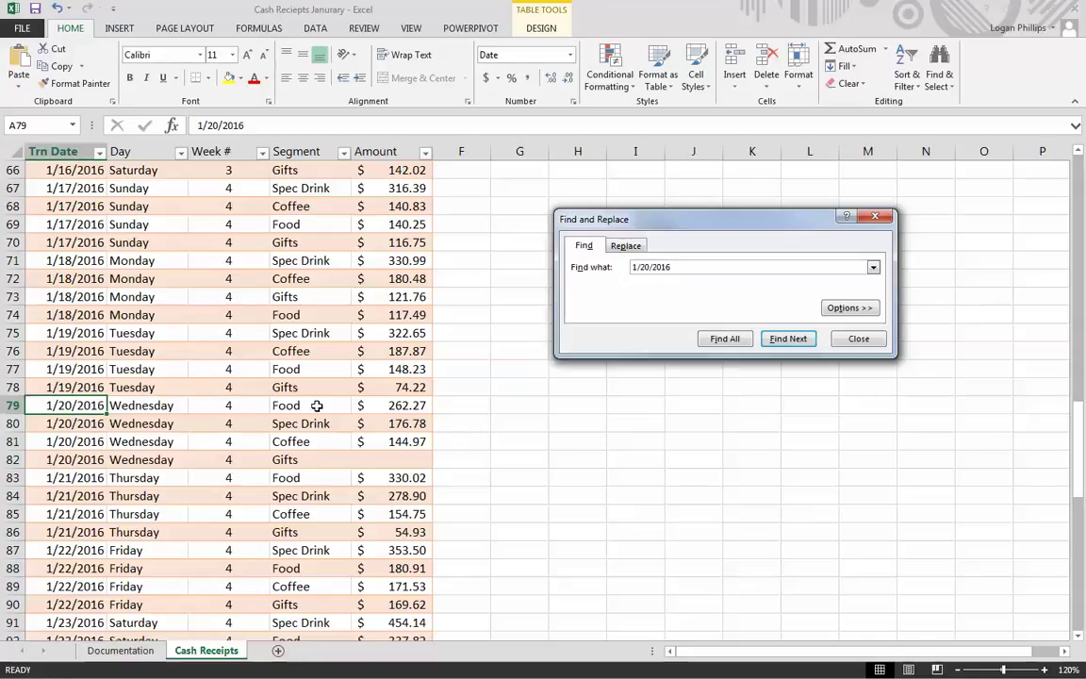
left_click(777, 341)
left_click(777, 341)
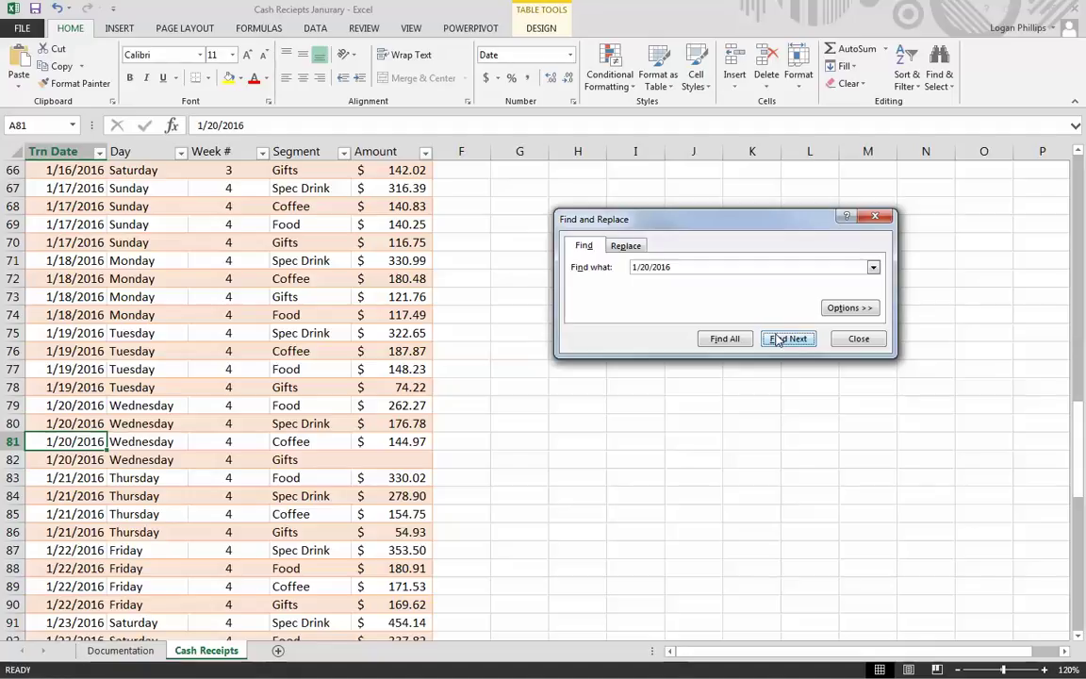
left_click(857, 338)
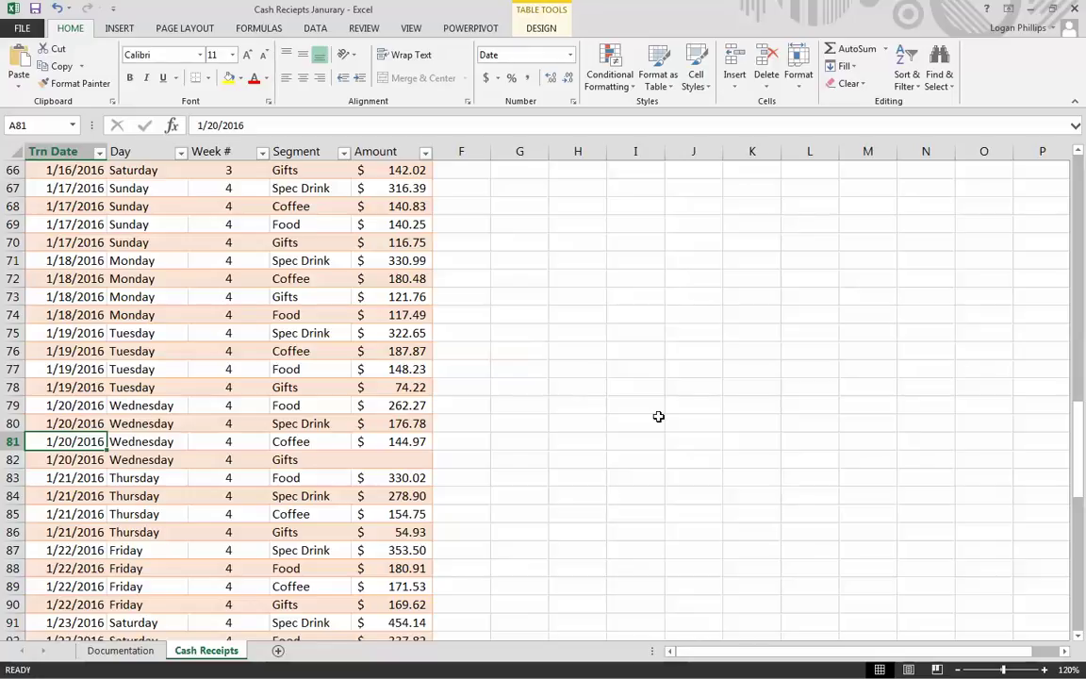
- Enter 154.25 as the missing Amount of the 1/20/2016 Gifts record in E82 and return to A1
key("Right")
key("Right")
key("Right")
key("Right")
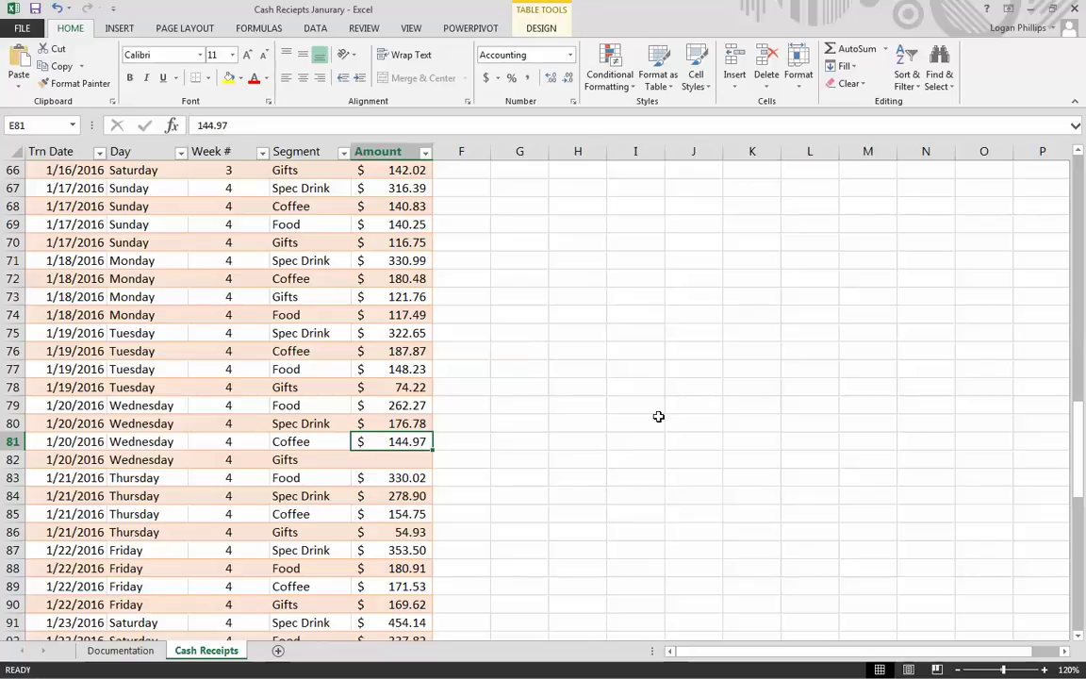
key("Down")
key("Left")
key("Right")
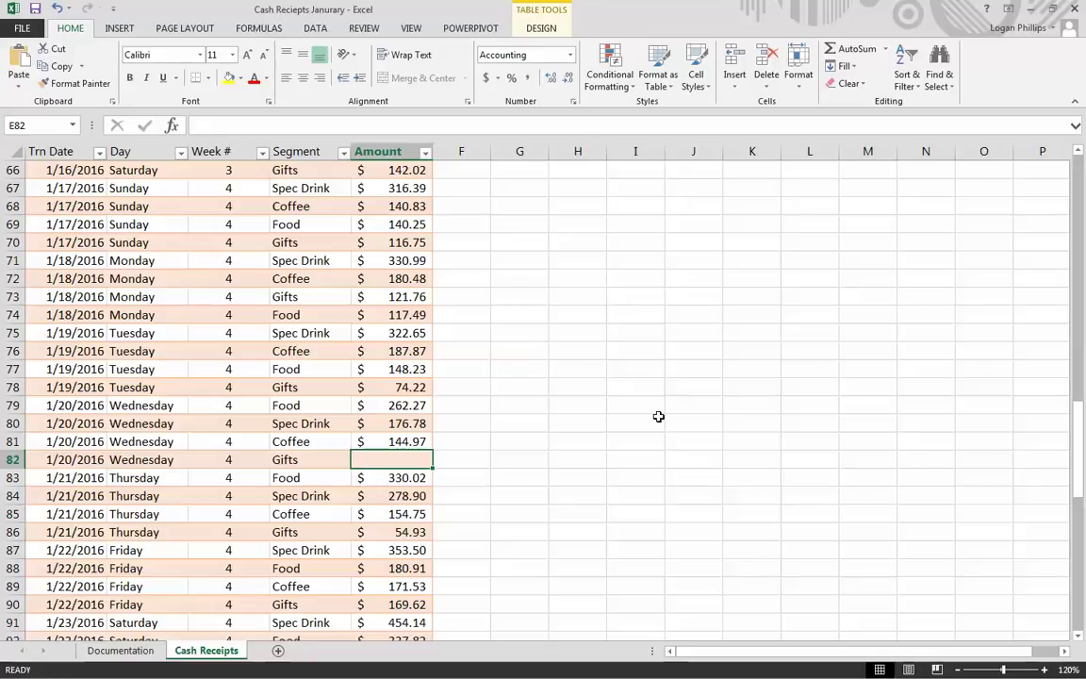
type("154.25")
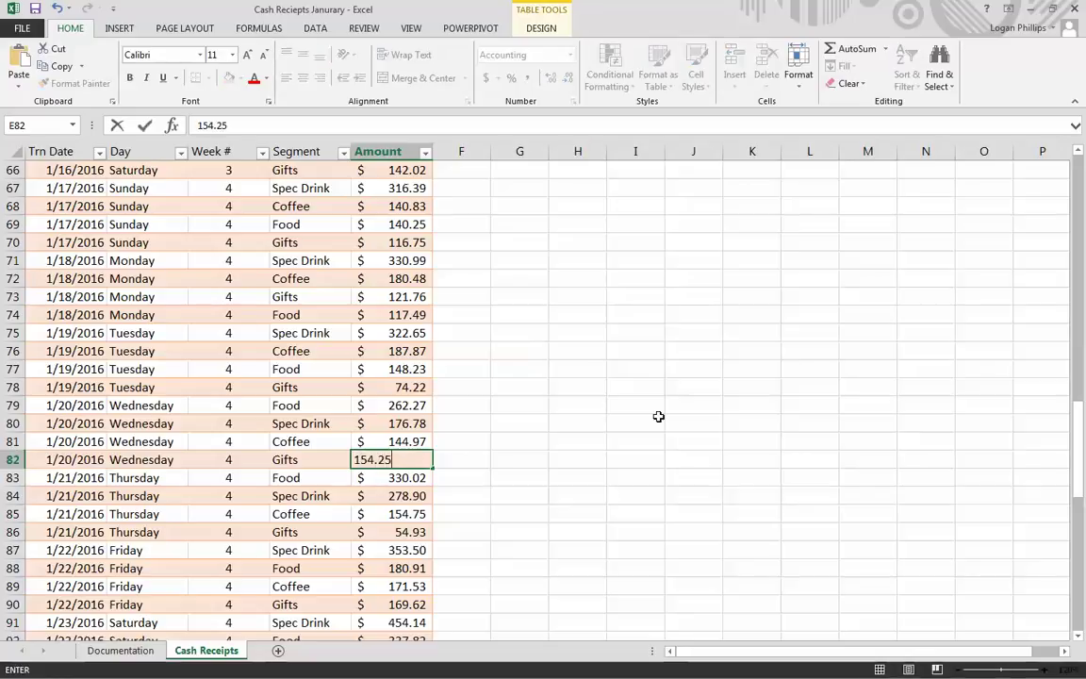
key("Return")
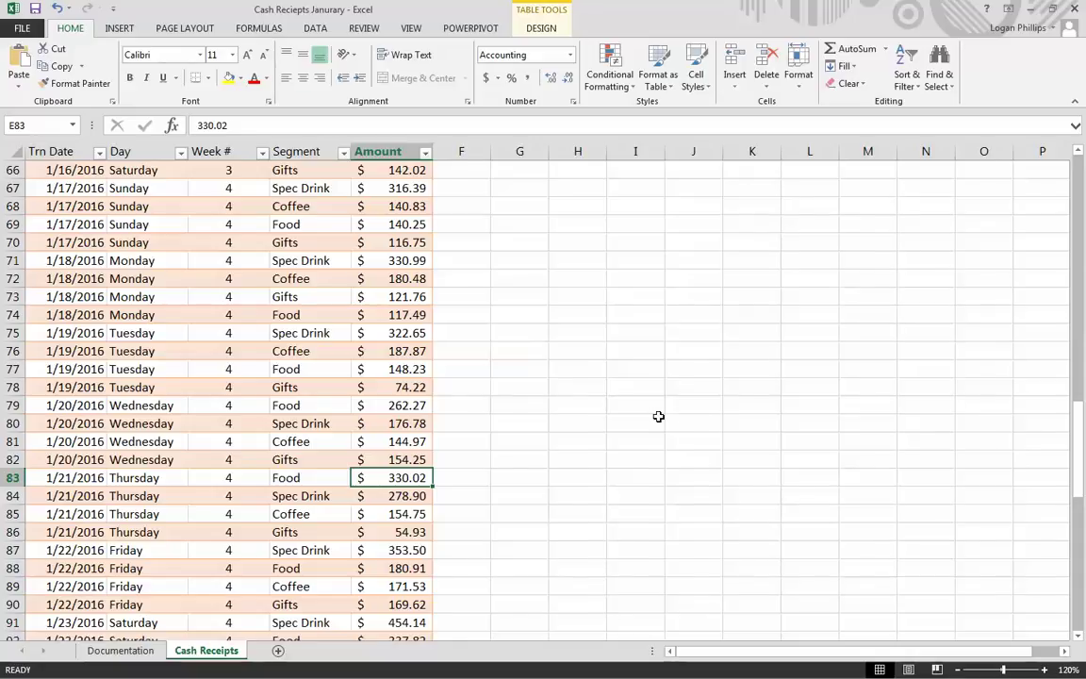
key("ctrl+Home")
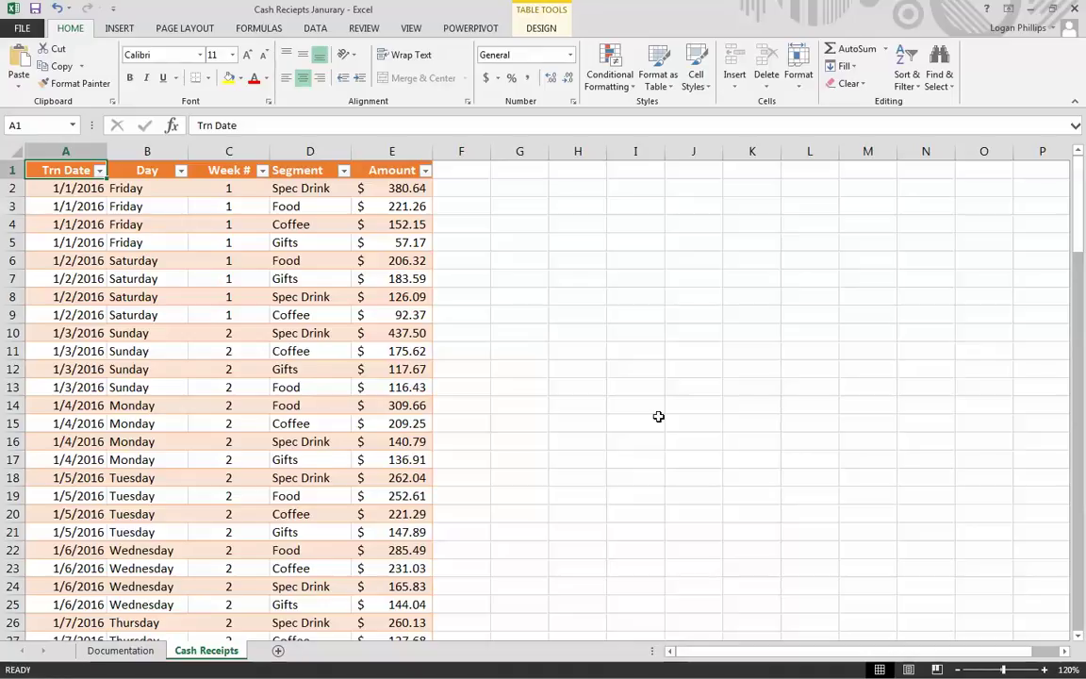
- Locate the repeated 1/16/2016 Coffee record and remove duplicates from the JanuraryData table, comparing all five columns
scroll(182, 323, "down", 8)
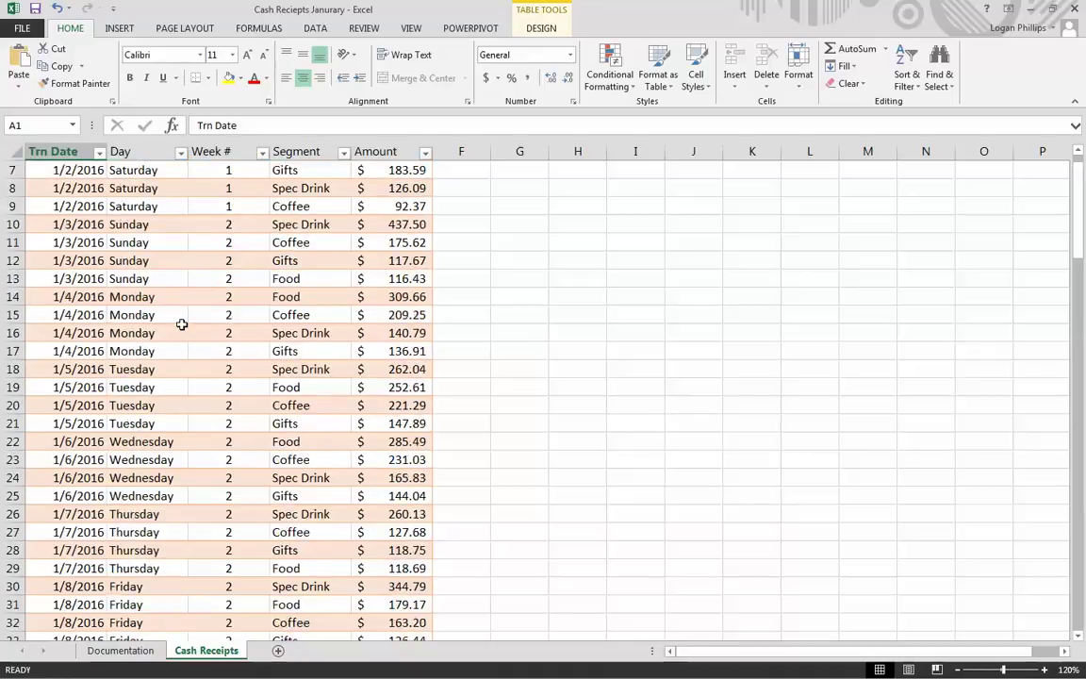
scroll(132, 426, "down", 4)
scroll(115, 451, "down", 2)
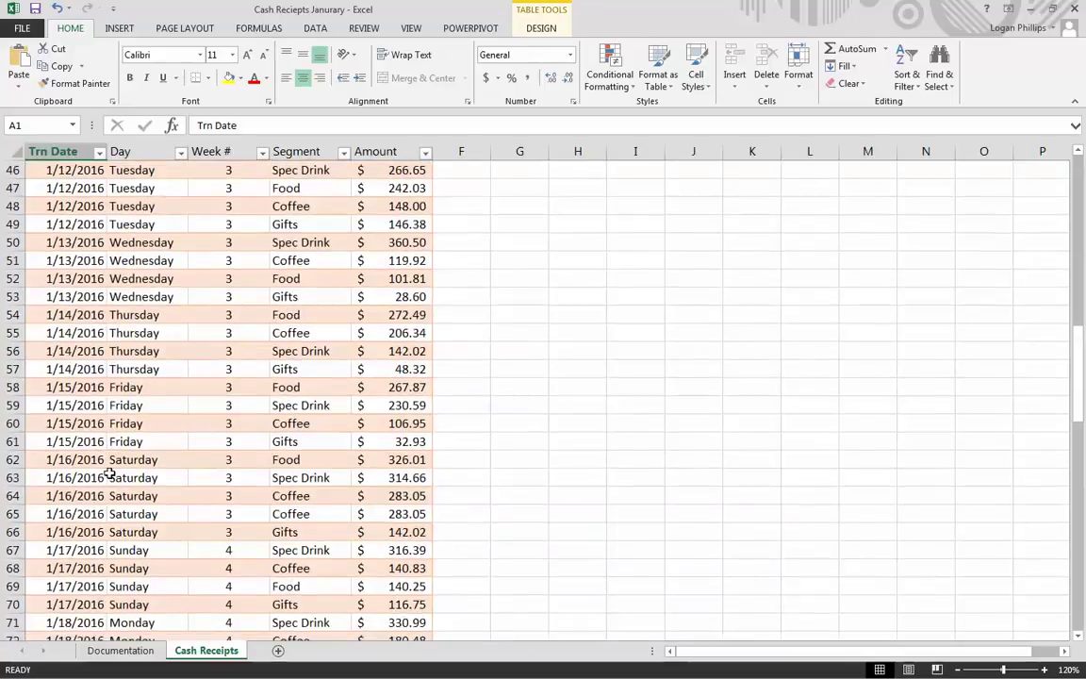
left_click(13, 496)
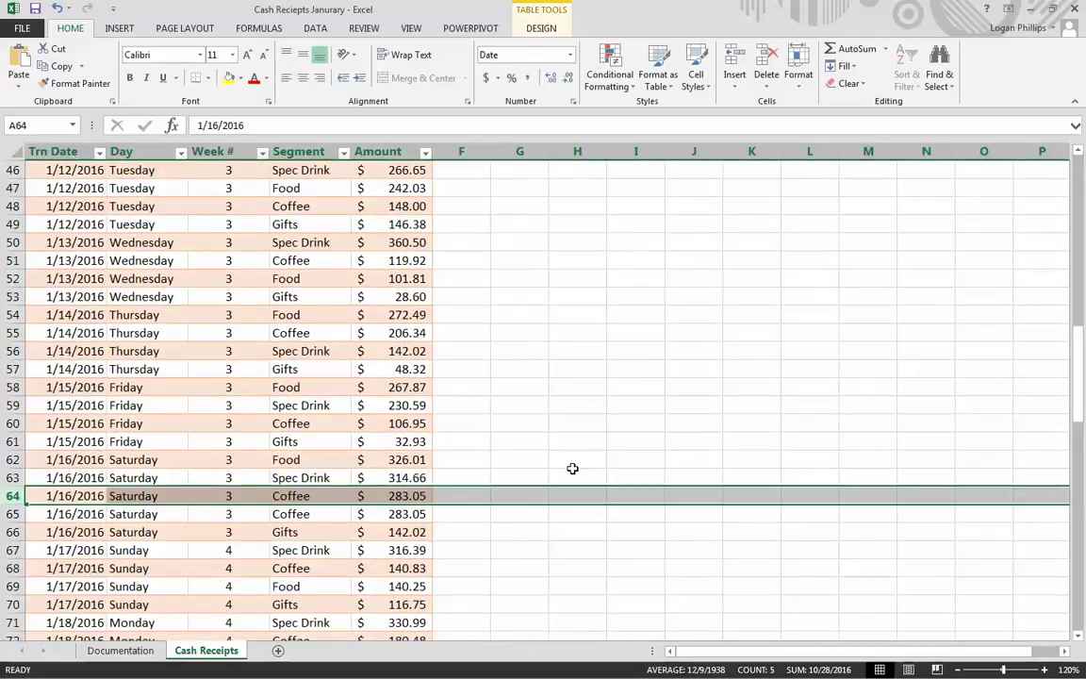
left_click(534, 28)
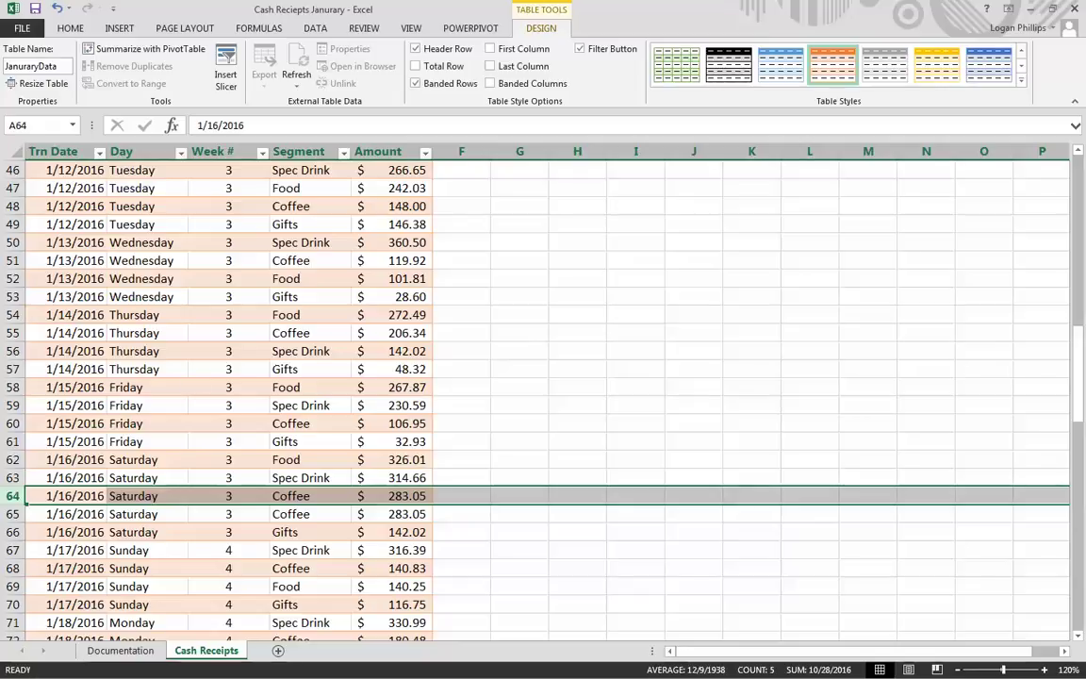
left_click(151, 446)
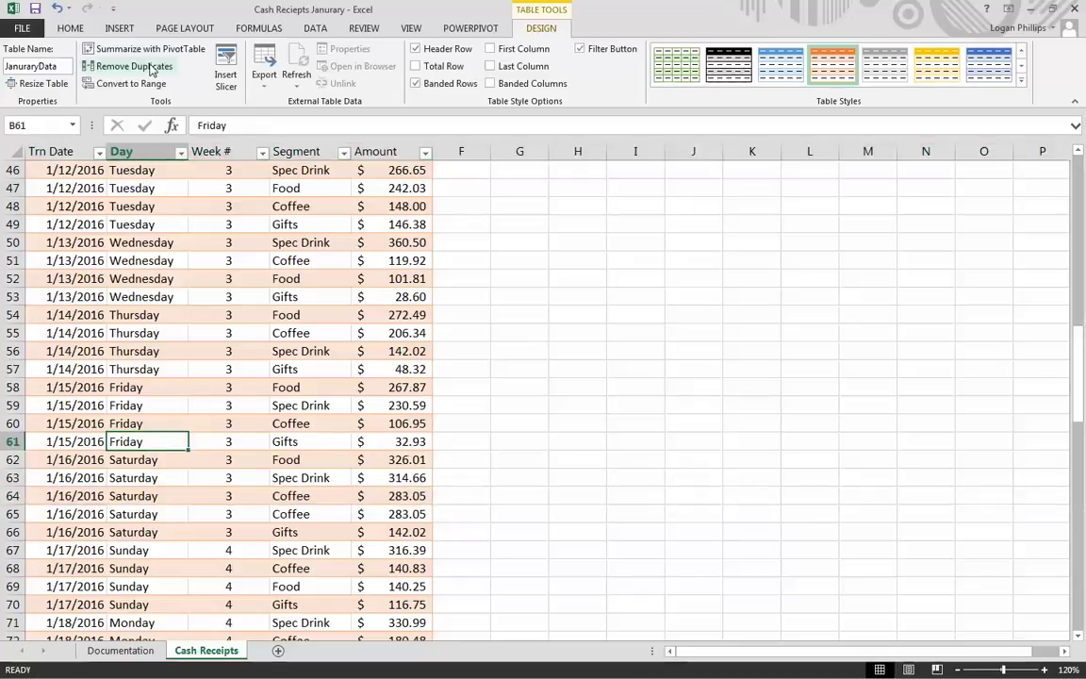
left_click(45, 495)
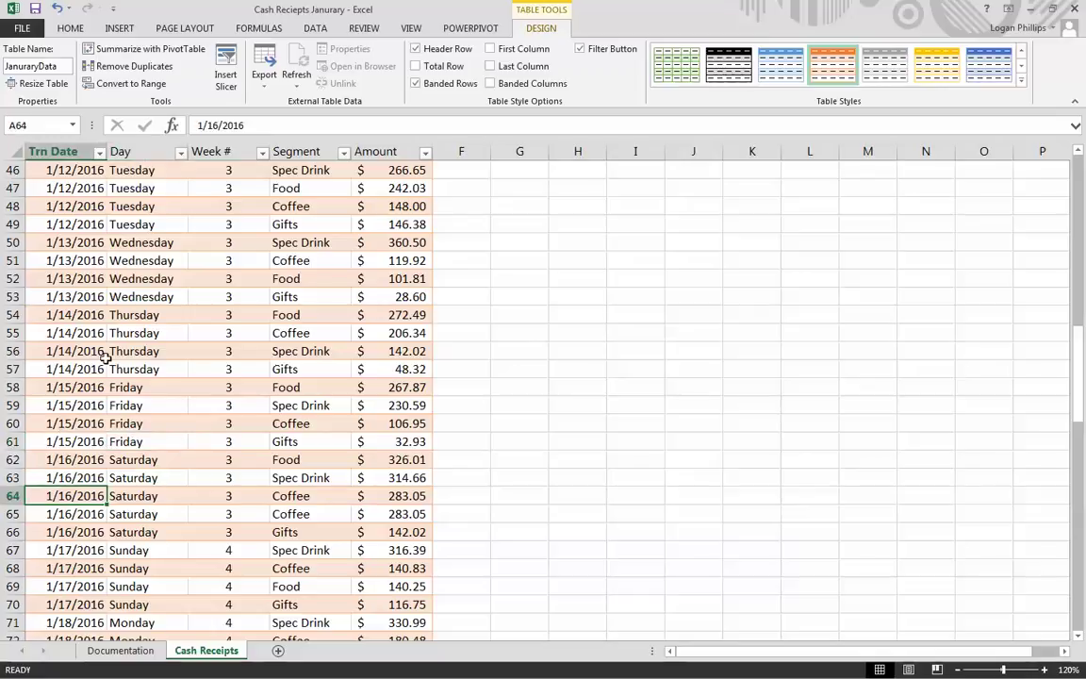
left_click(154, 73)
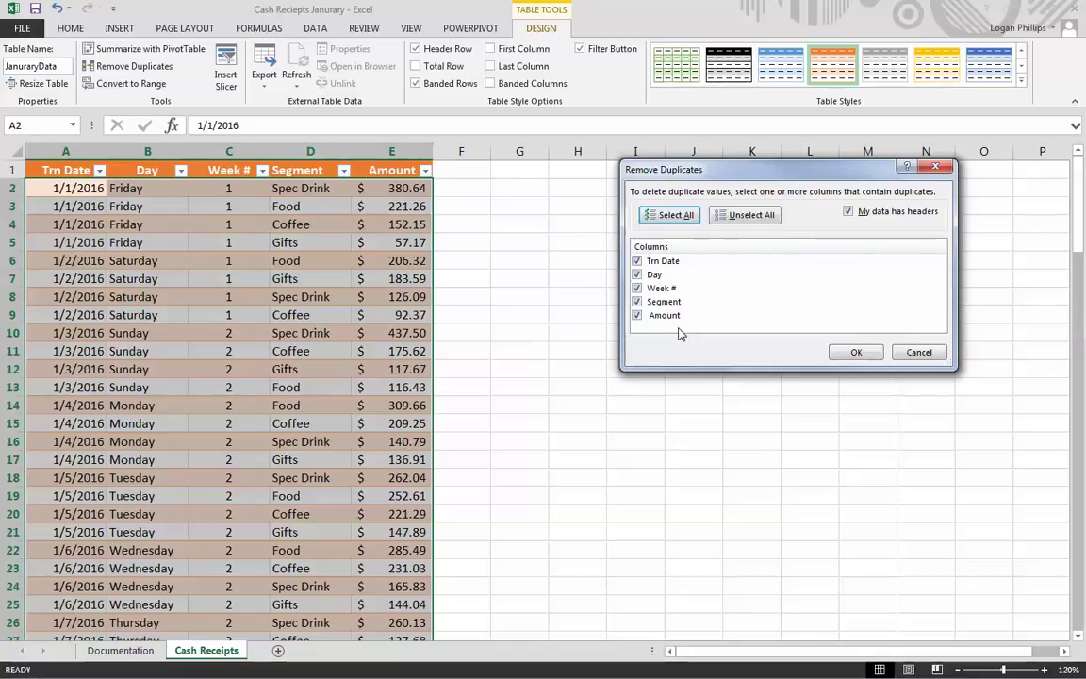
left_click(855, 352)
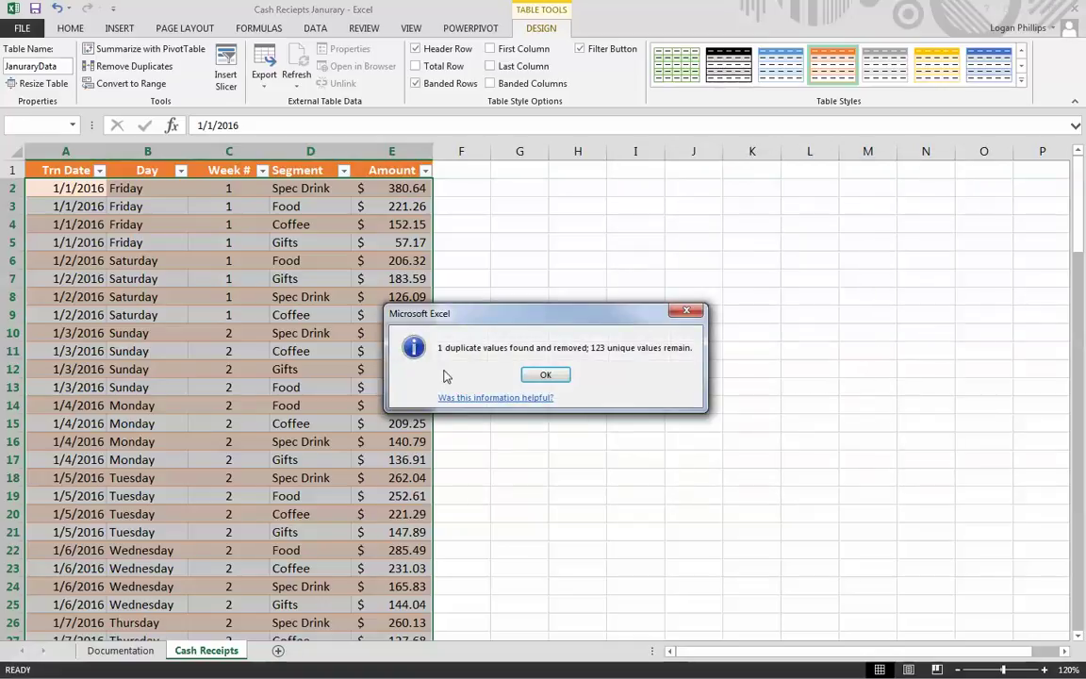
left_click(547, 374)
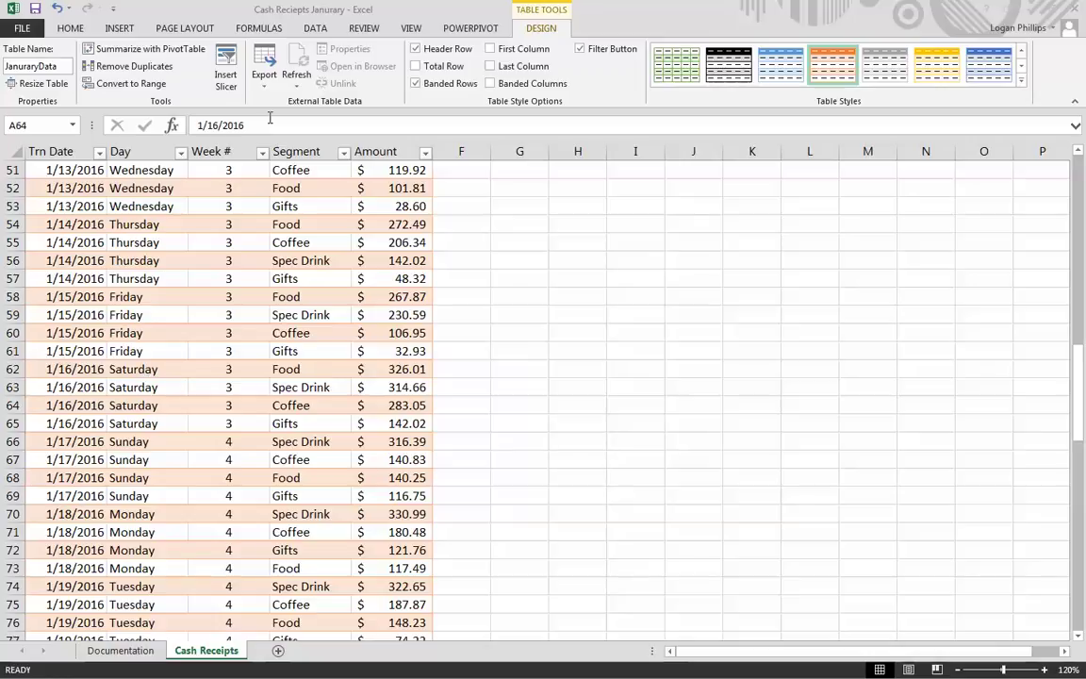
- Sort the transaction table by Trn Date from oldest to newest
left_click(309, 27)
left_click(321, 29)
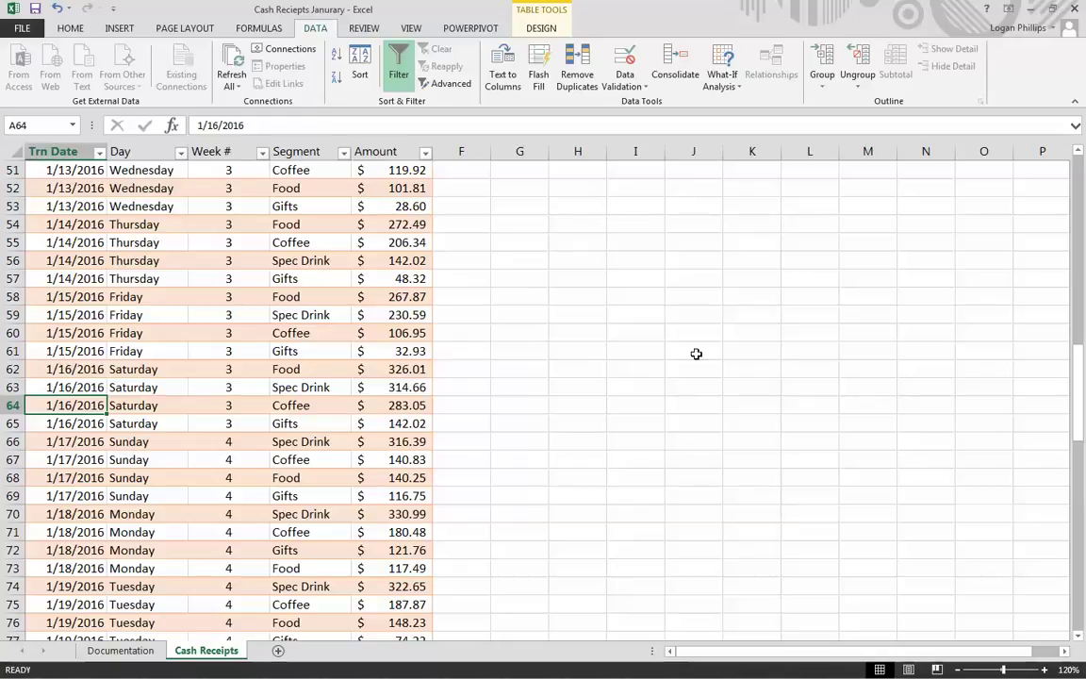
key("ctrl+Home")
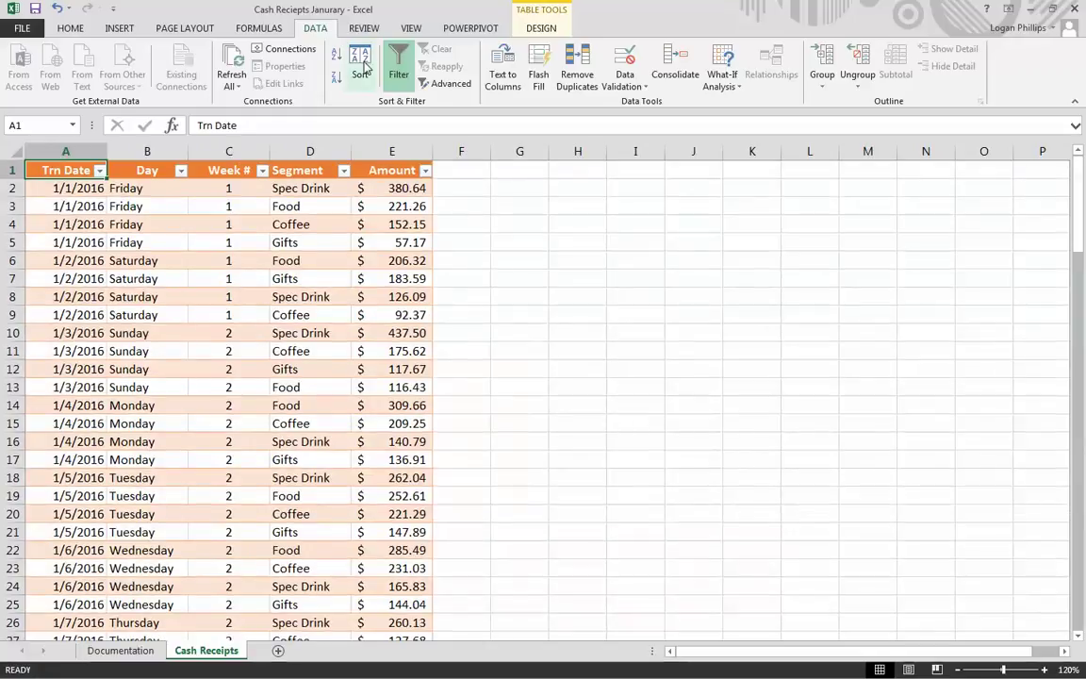
left_click(337, 53)
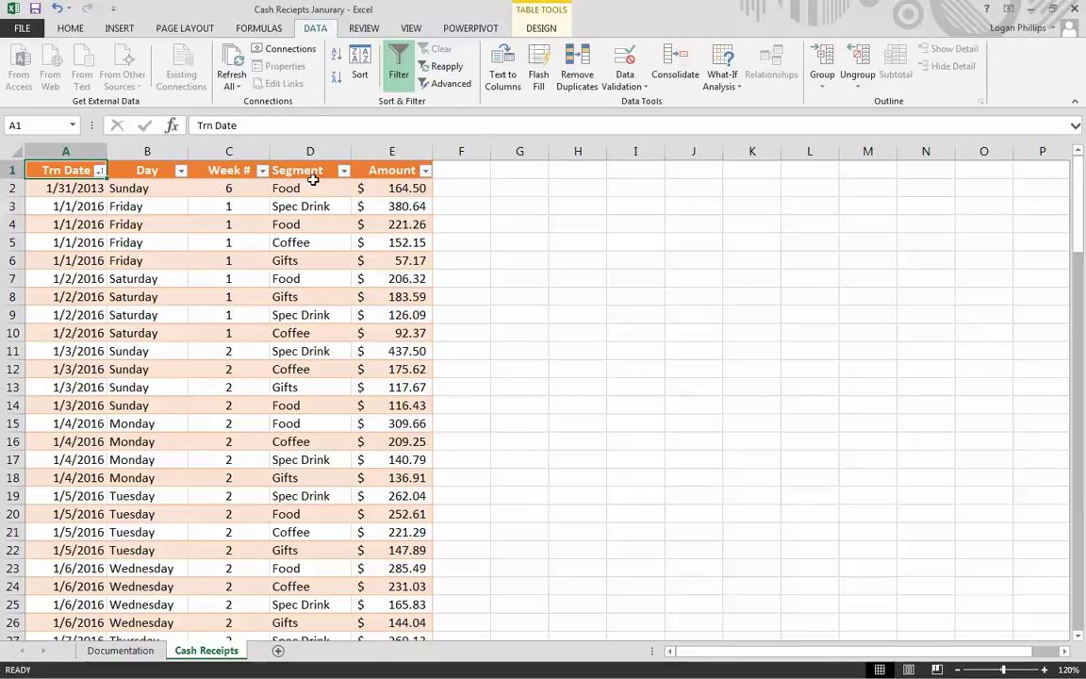
- Sort the transaction table by Segment from A to Z and review the sorted records down to the last row
left_click(307, 174)
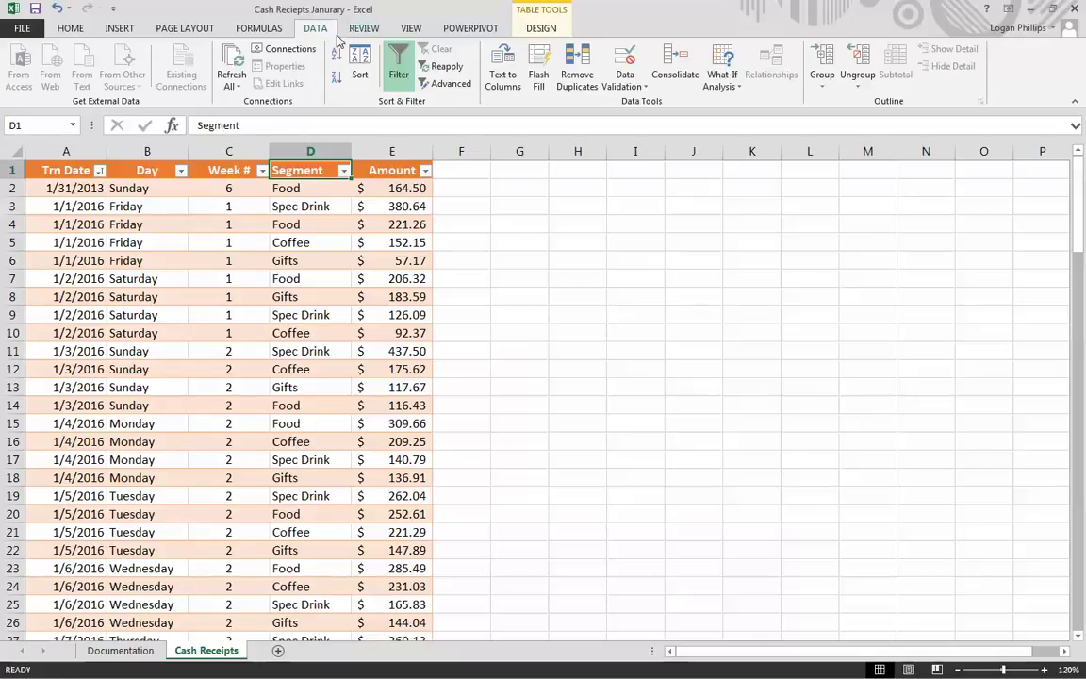
left_click(336, 57)
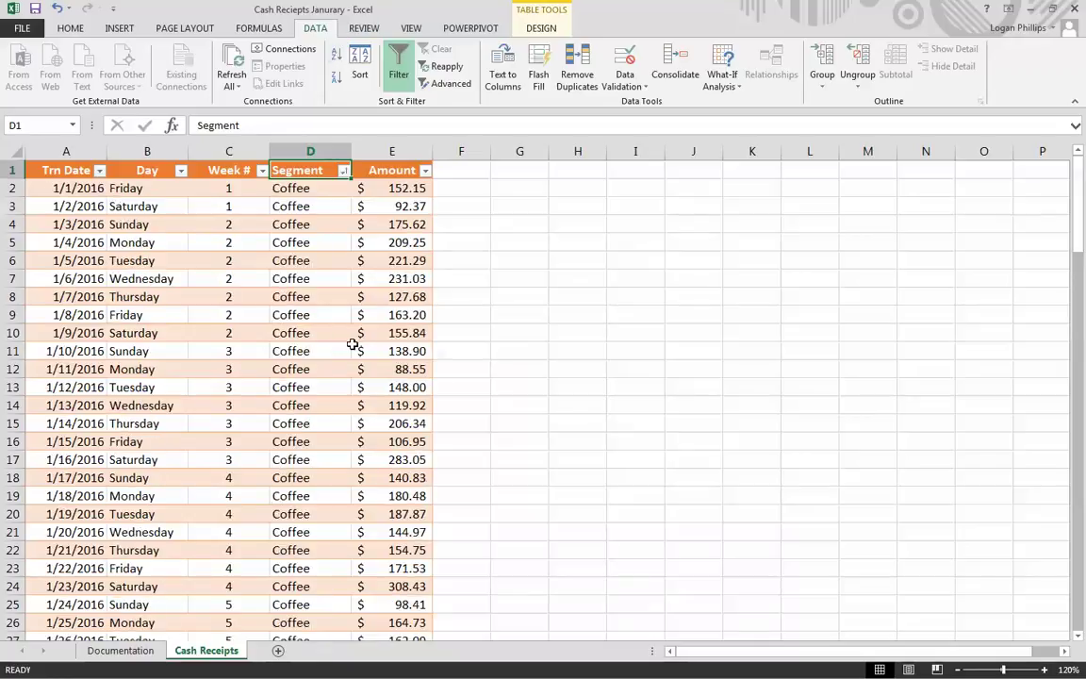
scroll(336, 326, "down", 20)
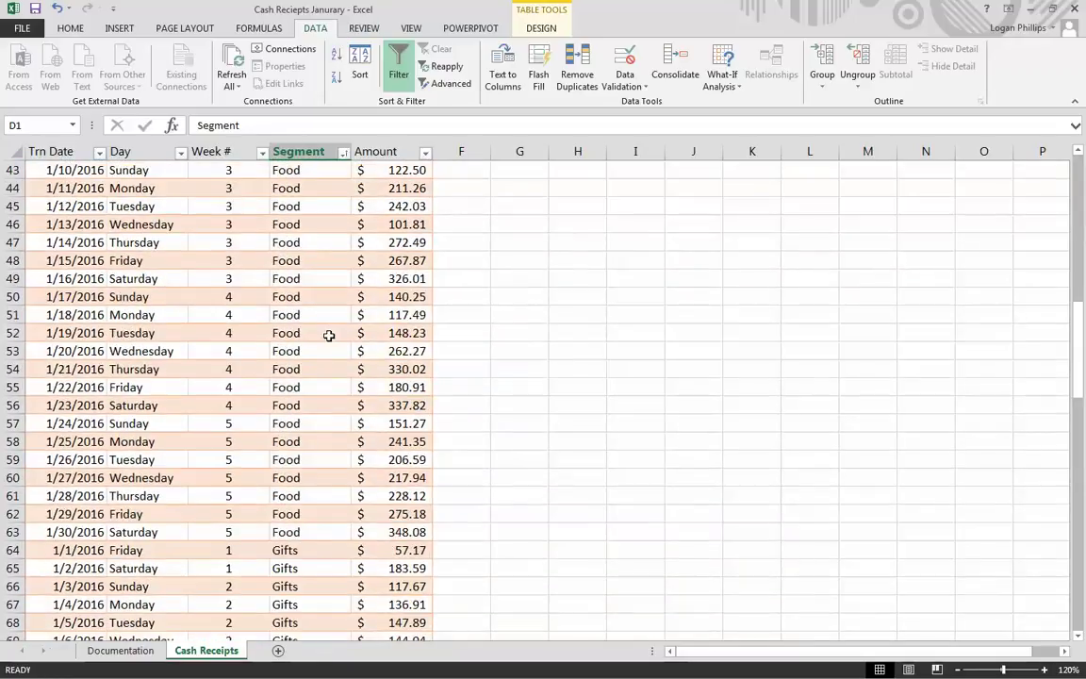
scroll(328, 338, "down", 17)
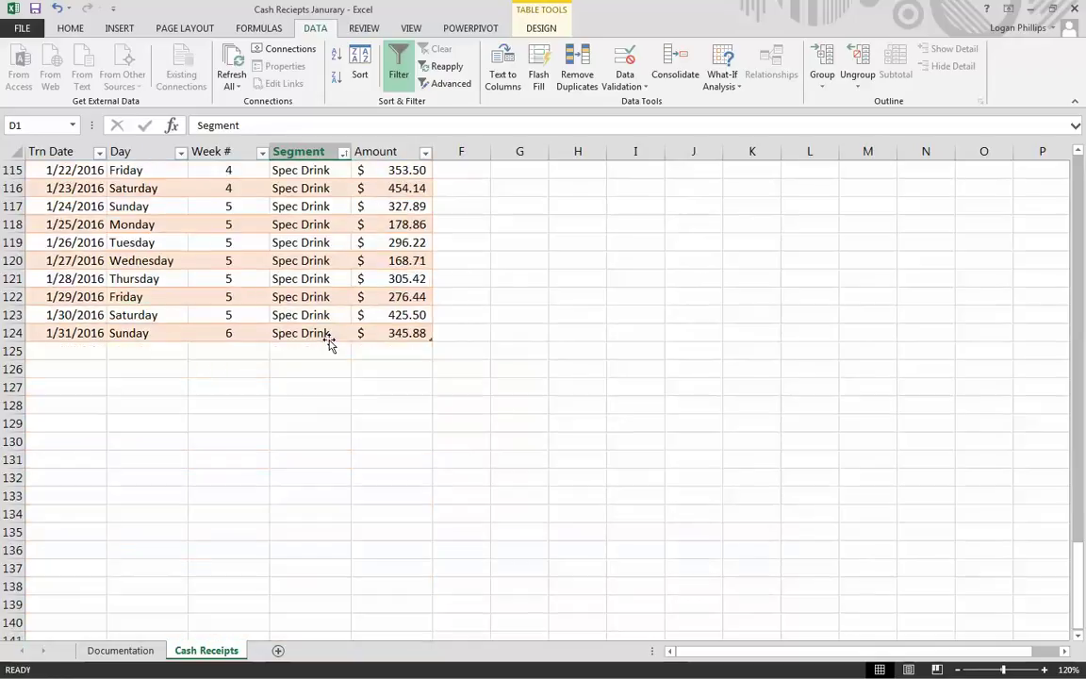
scroll(330, 345, "up", 14)
scroll(332, 345, "up", 20)
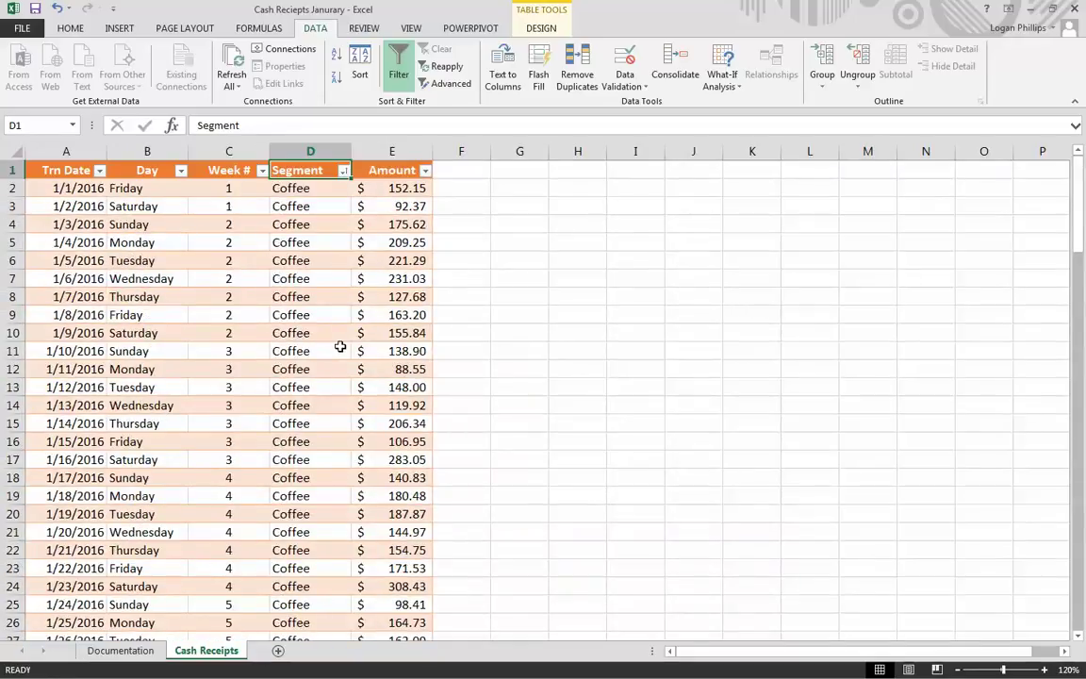
- Sort the transaction table by Day in A to Z order
left_click(161, 332)
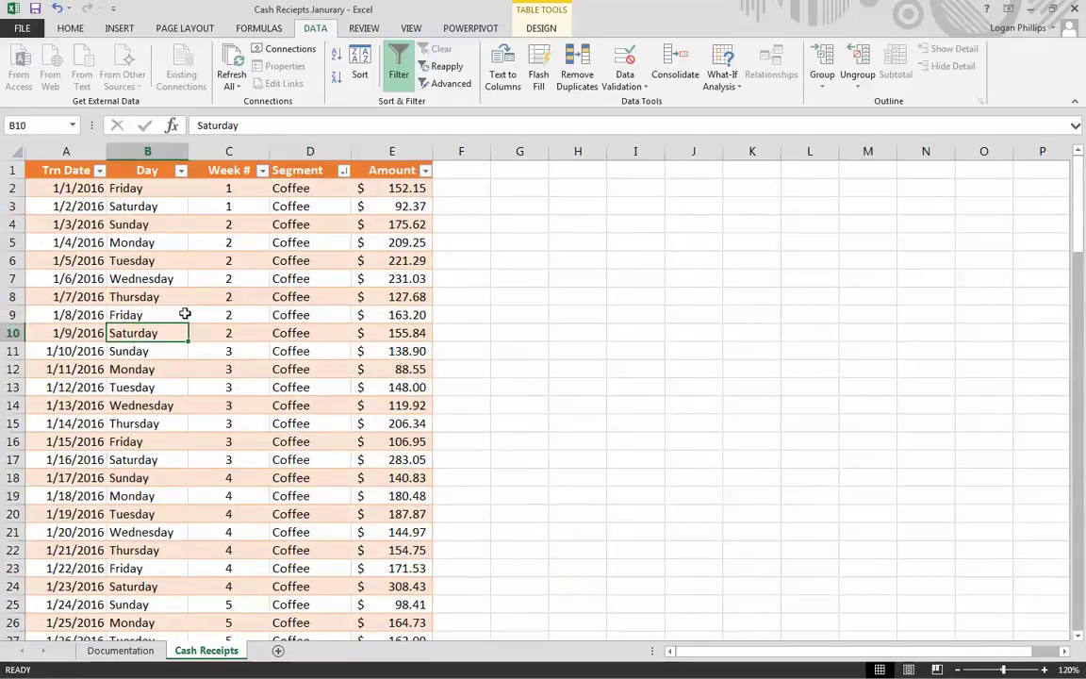
left_click(395, 75)
left_click(395, 75)
left_click(359, 71)
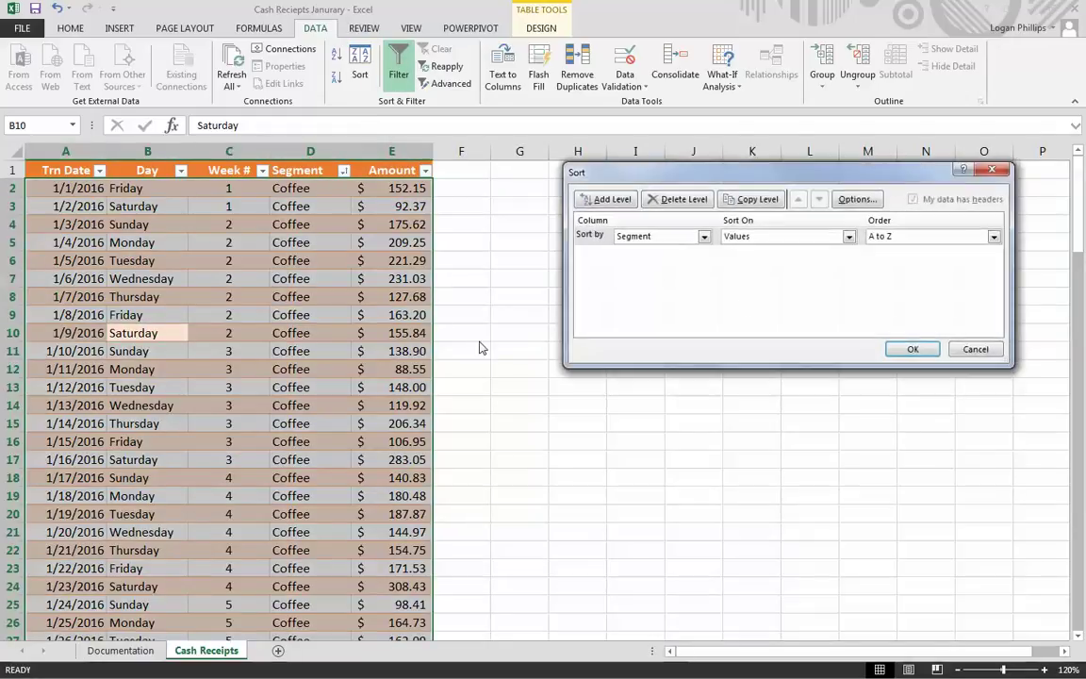
left_click(911, 349)
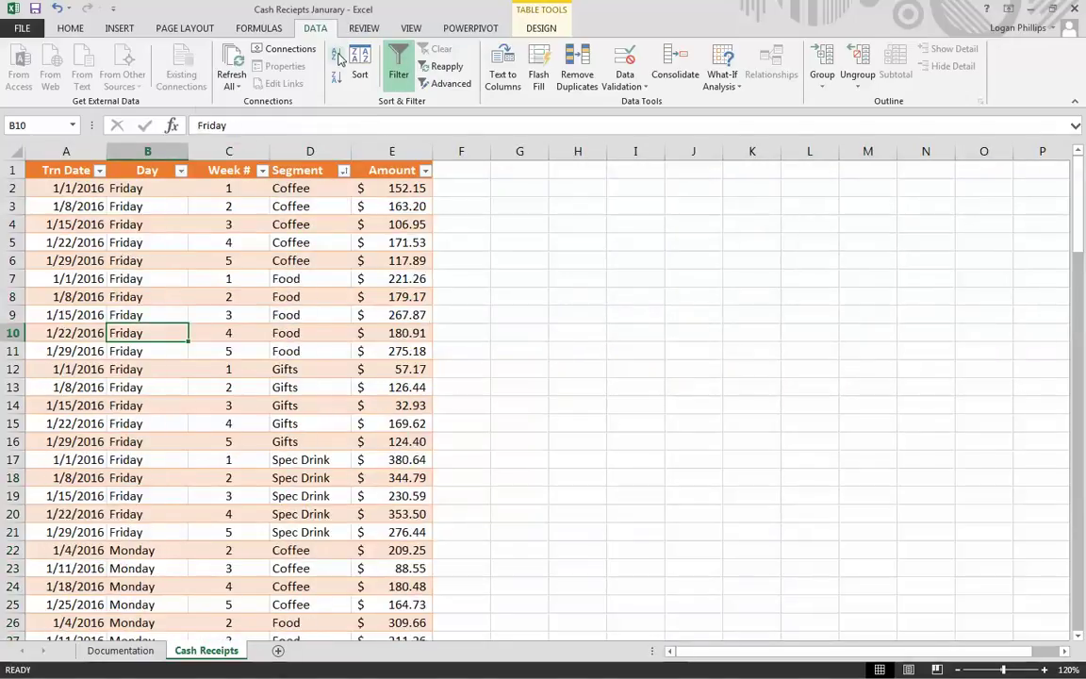
left_click(532, 411)
left_click(310, 333)
scroll(311, 256, "down", 5)
scroll(310, 256, "up", 5)
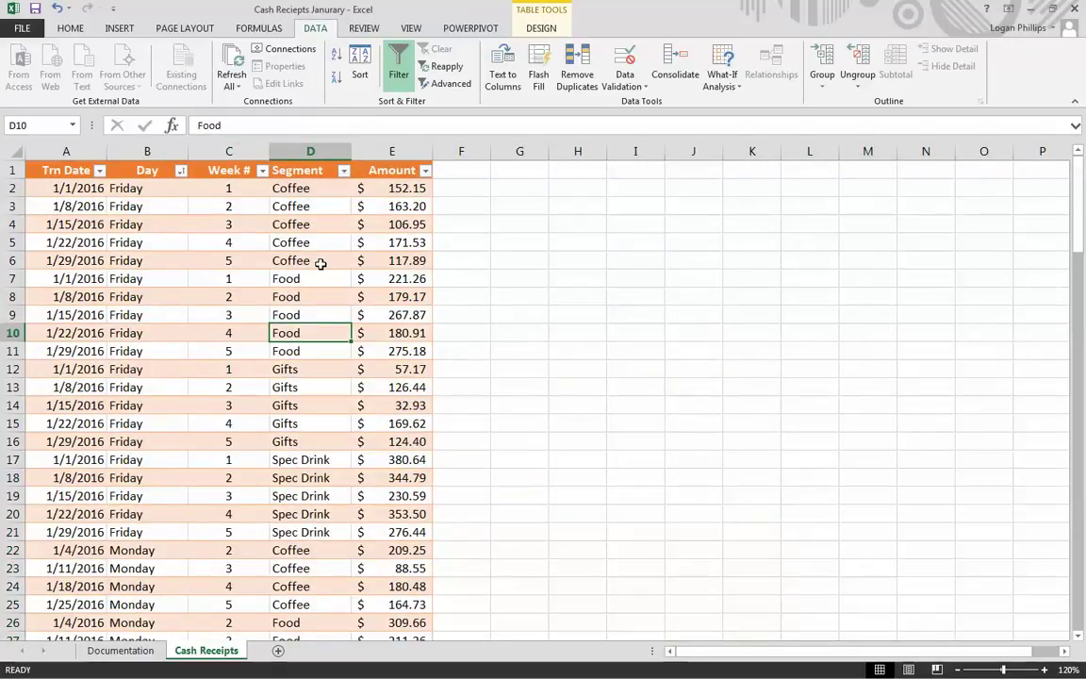
- Sort the transaction table by Amount from smallest to largest
left_click(395, 261)
left_click(231, 241)
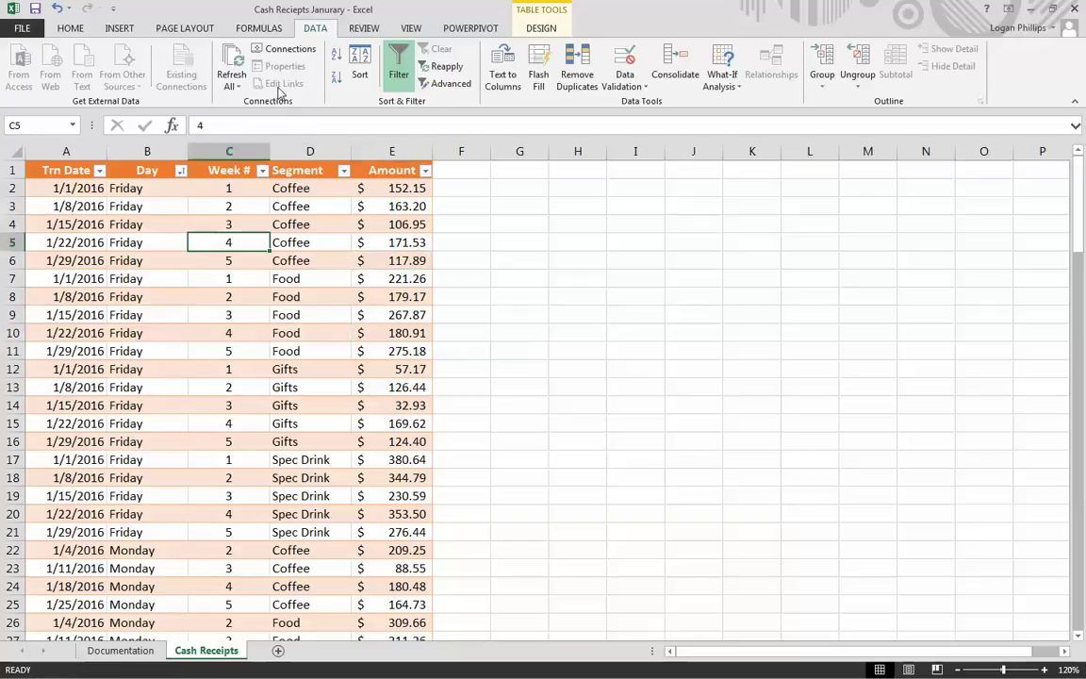
left_click(412, 224)
left_click(337, 54)
- Sort the table by Trn Date from oldest to newest, and then by Segment from A to Z
left_click(87, 296)
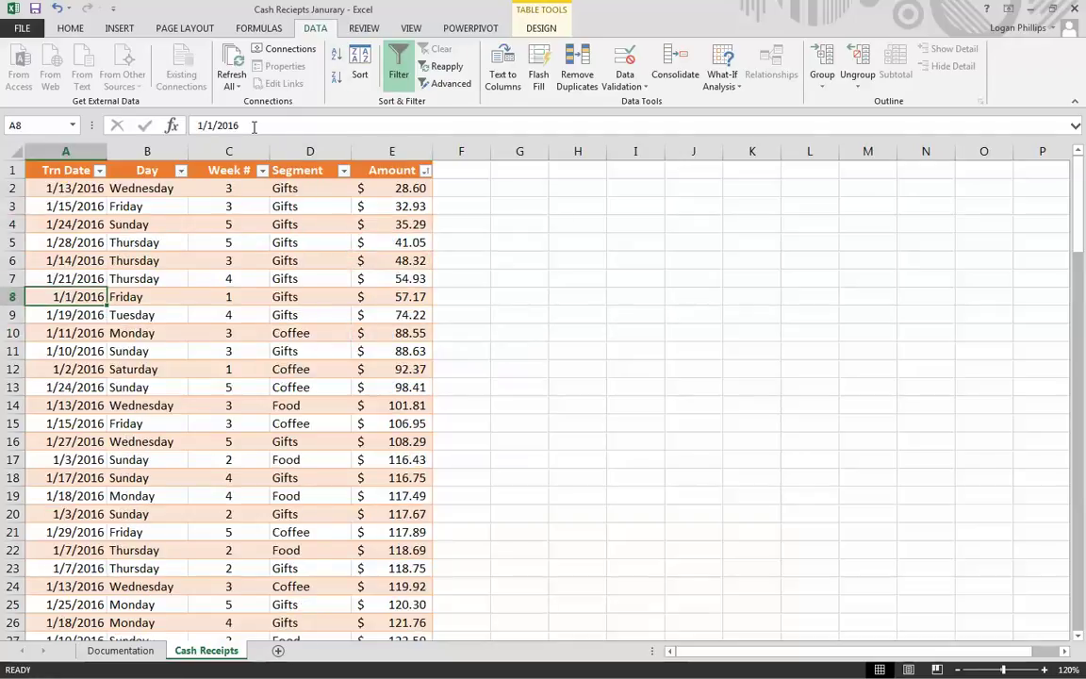
left_click(337, 54)
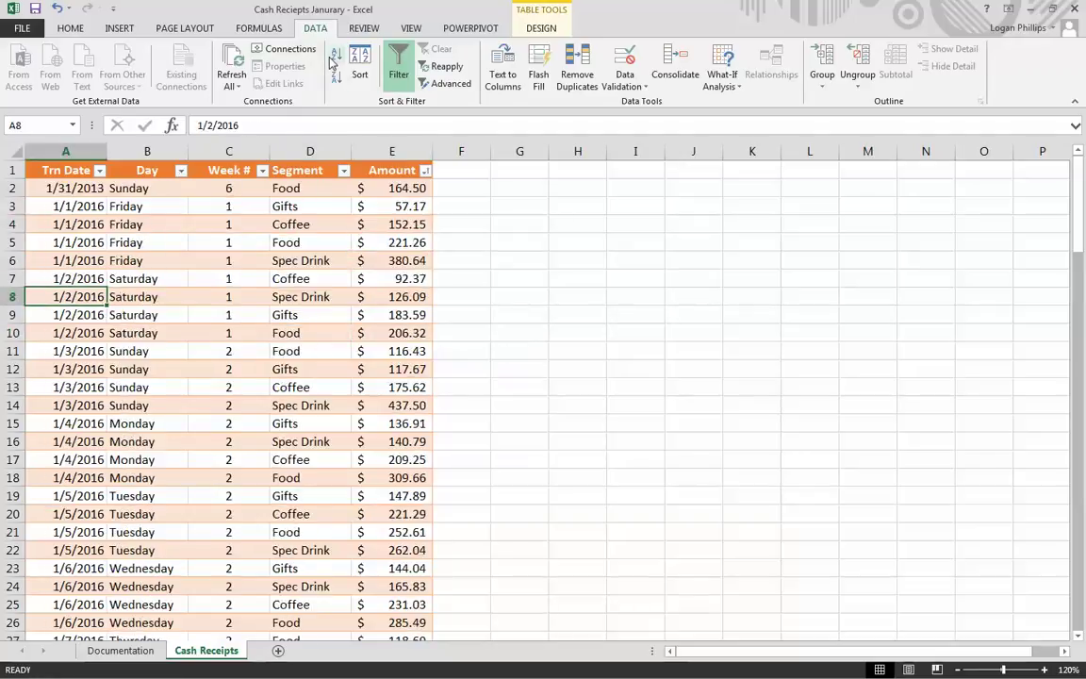
left_click(287, 188)
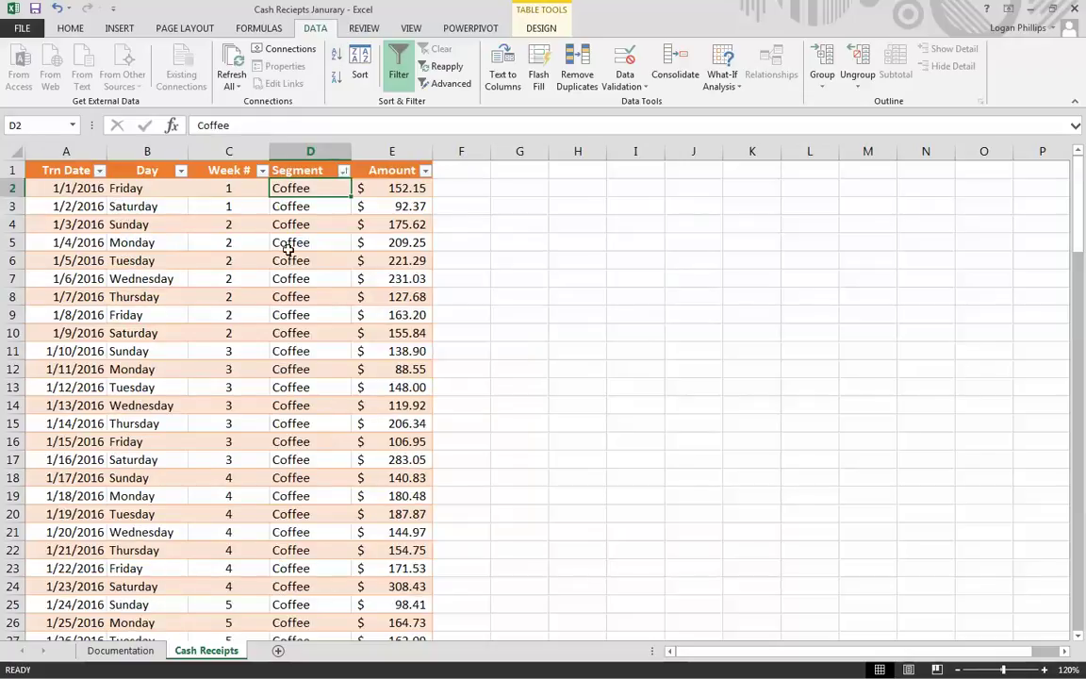
left_click(293, 242)
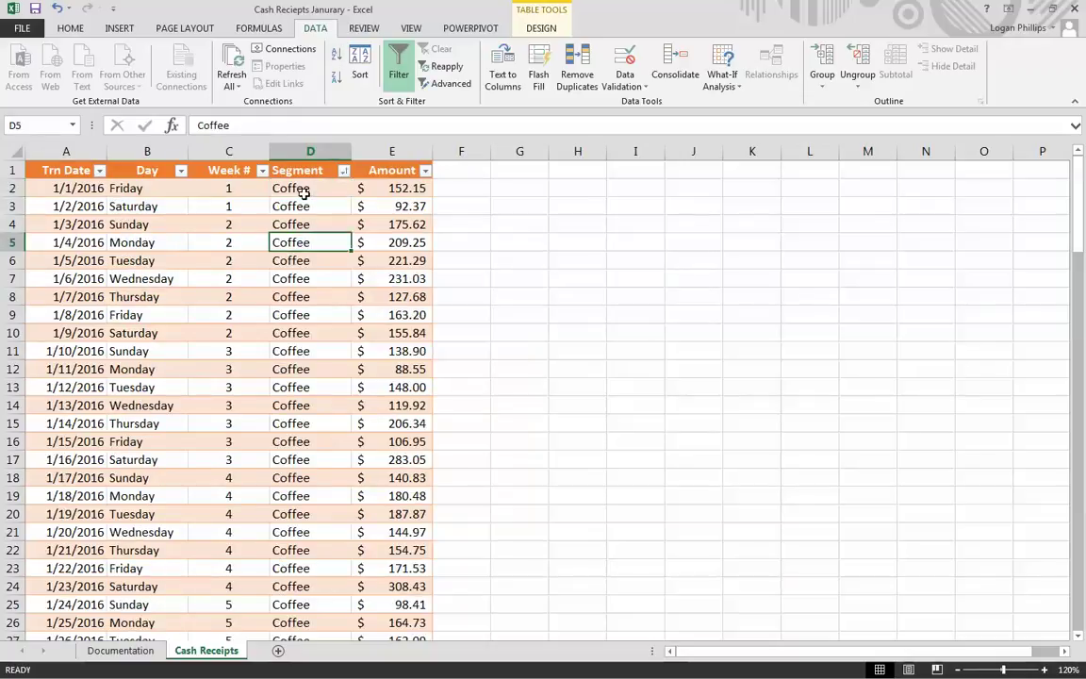
left_click(598, 293)
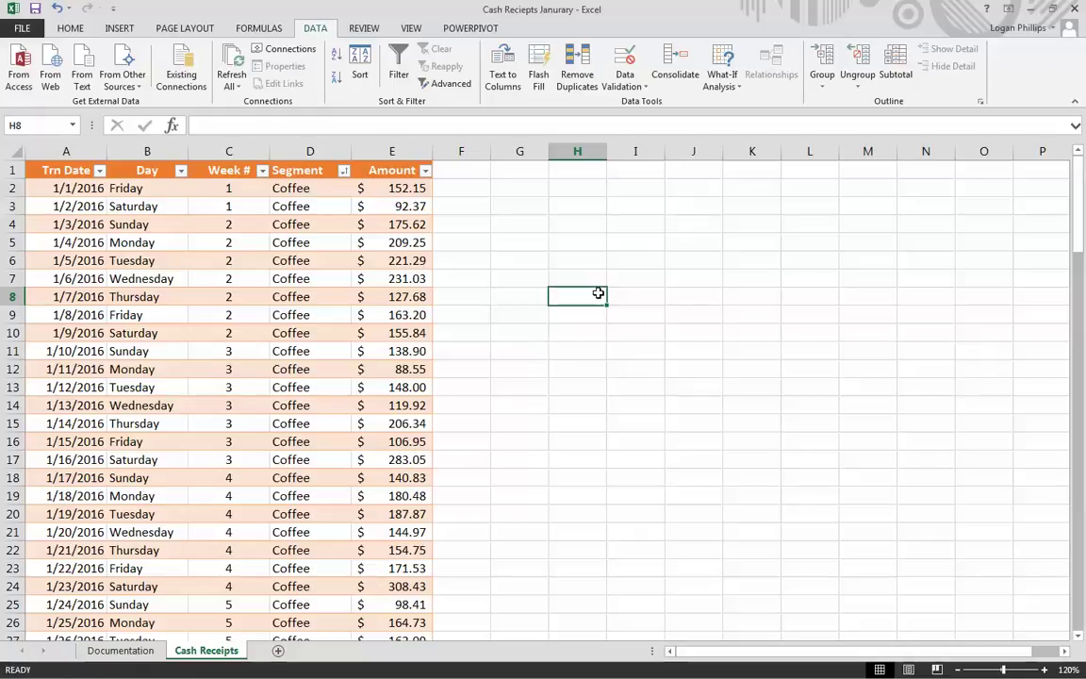
left_click(164, 191)
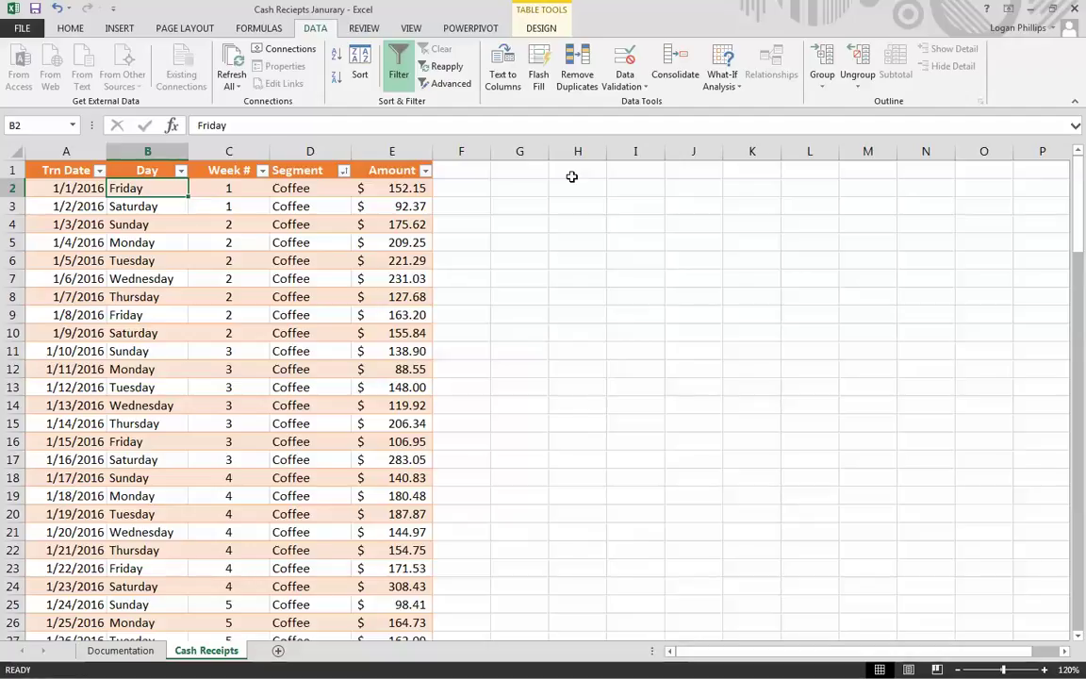
left_click(359, 68)
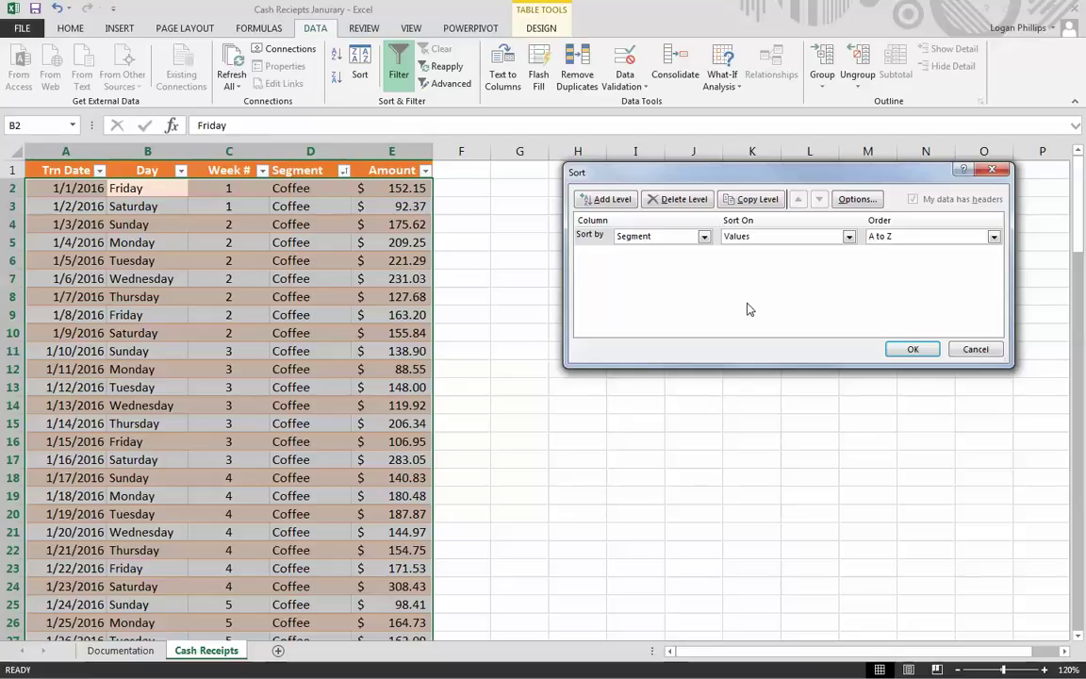
left_click(703, 236)
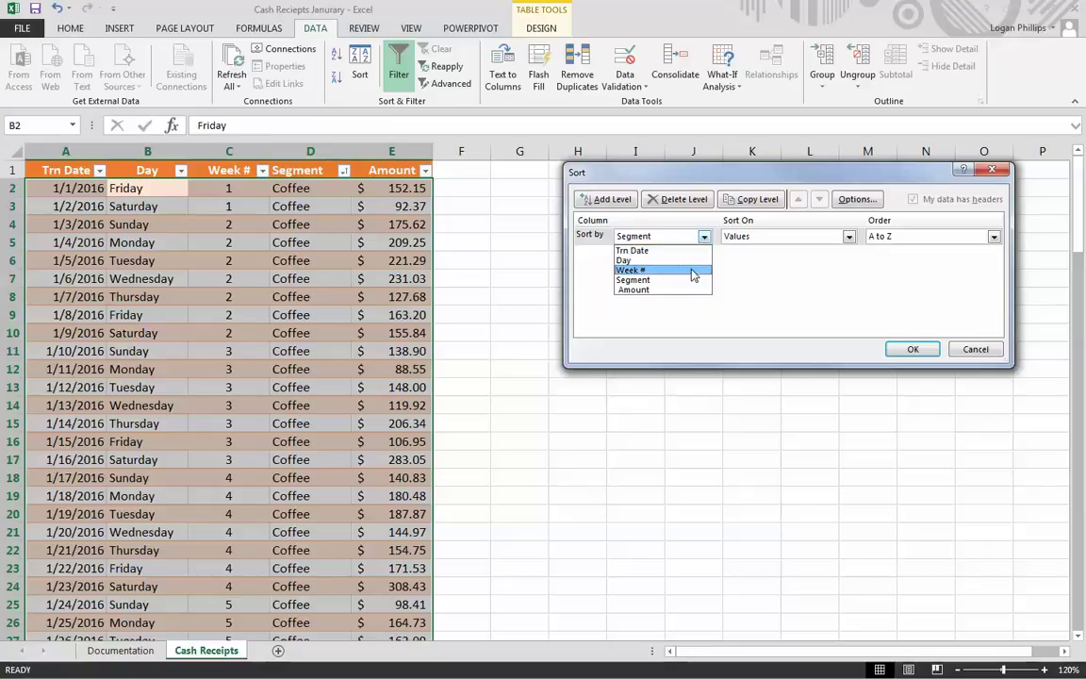
left_click(660, 260)
left_click(778, 236)
left_click(745, 247)
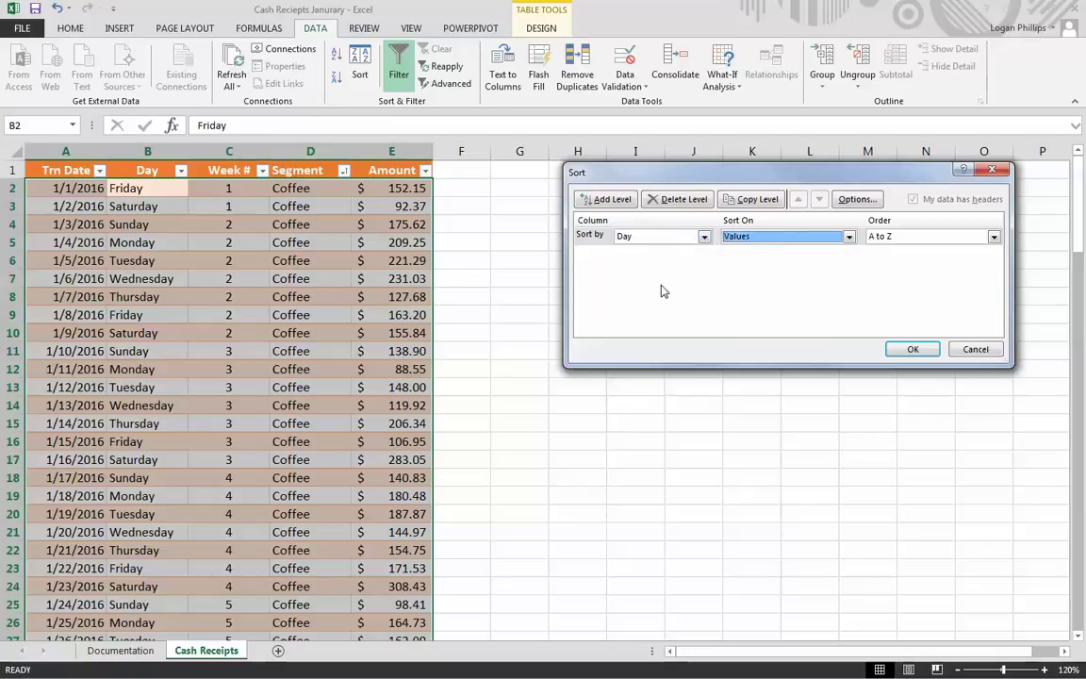
left_click(703, 237)
left_click(688, 239)
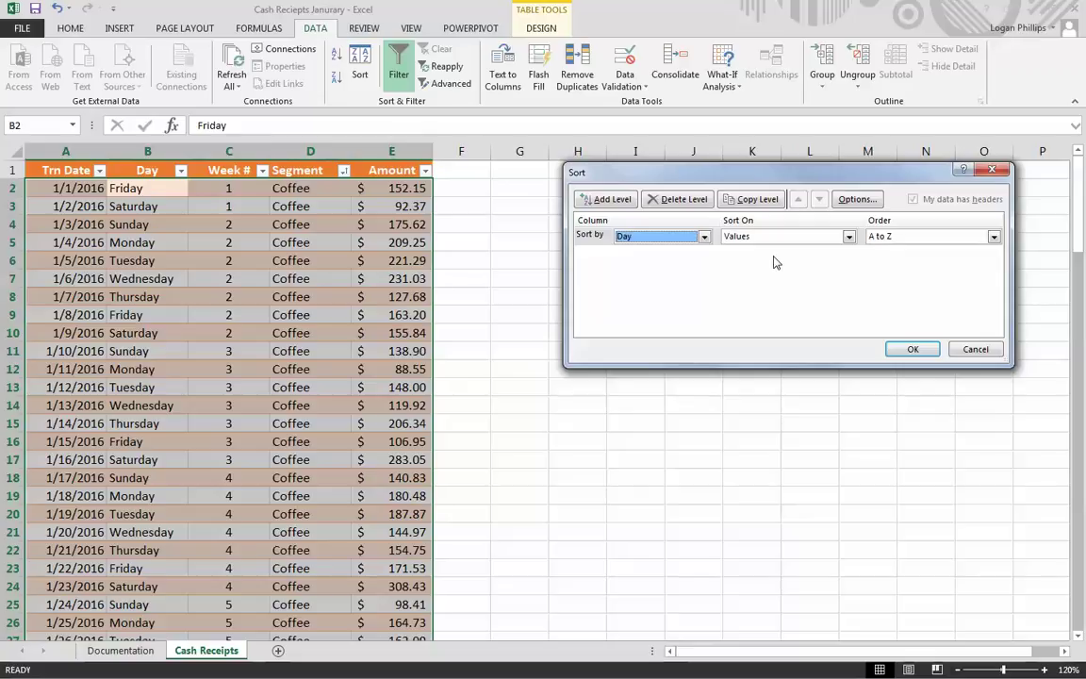
key("Escape")
- Sort the table by Segment using the custom list order Sunday, Monday, Tuesday through Saturday, and review the sorted records
left_click(359, 68)
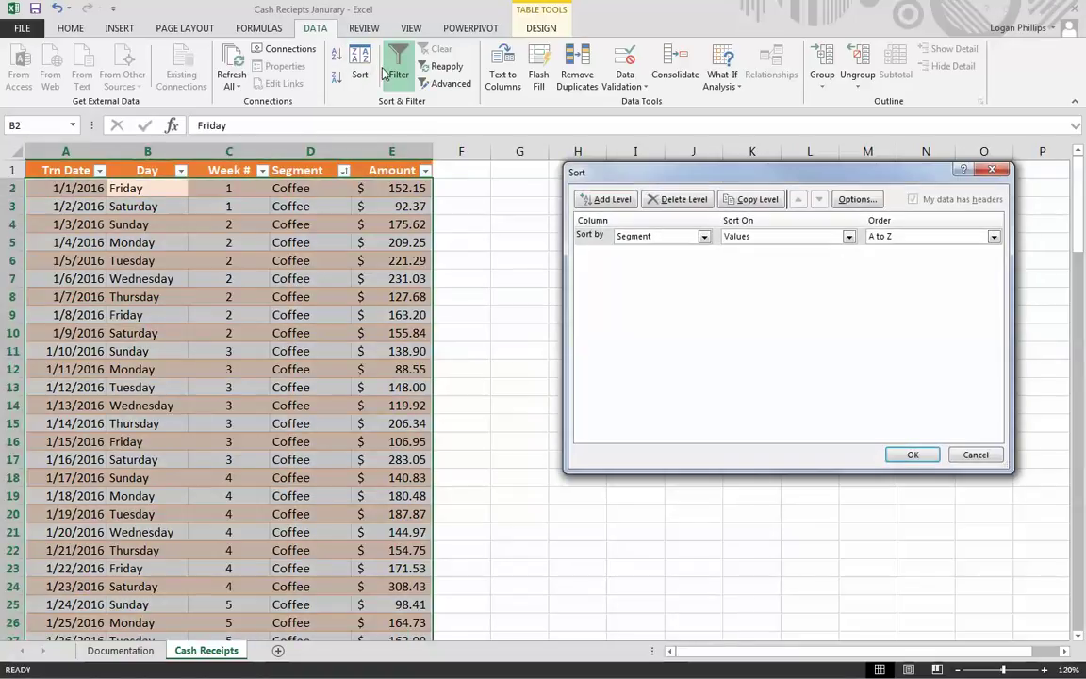
left_click(892, 236)
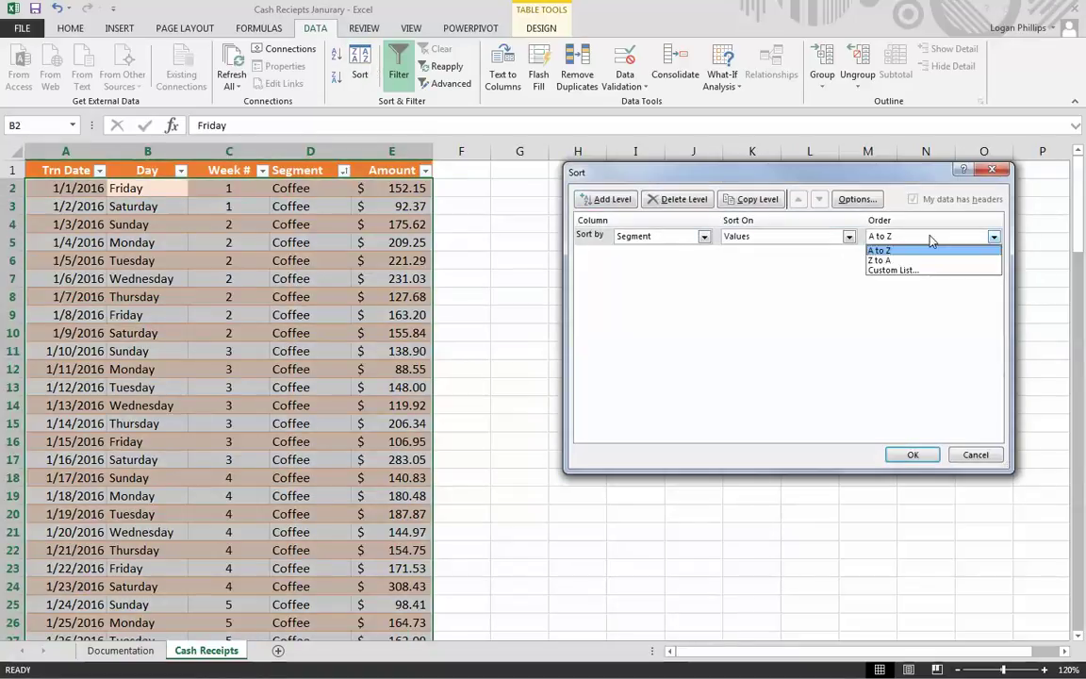
left_click(896, 246)
left_click(923, 240)
left_click(908, 269)
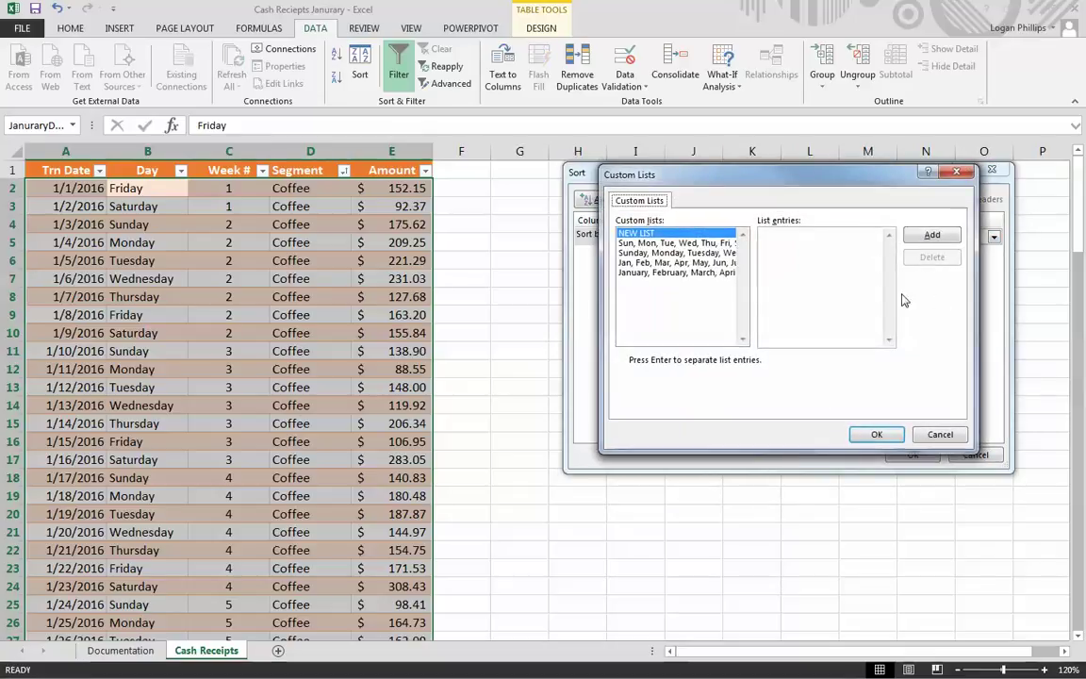
left_click(670, 253)
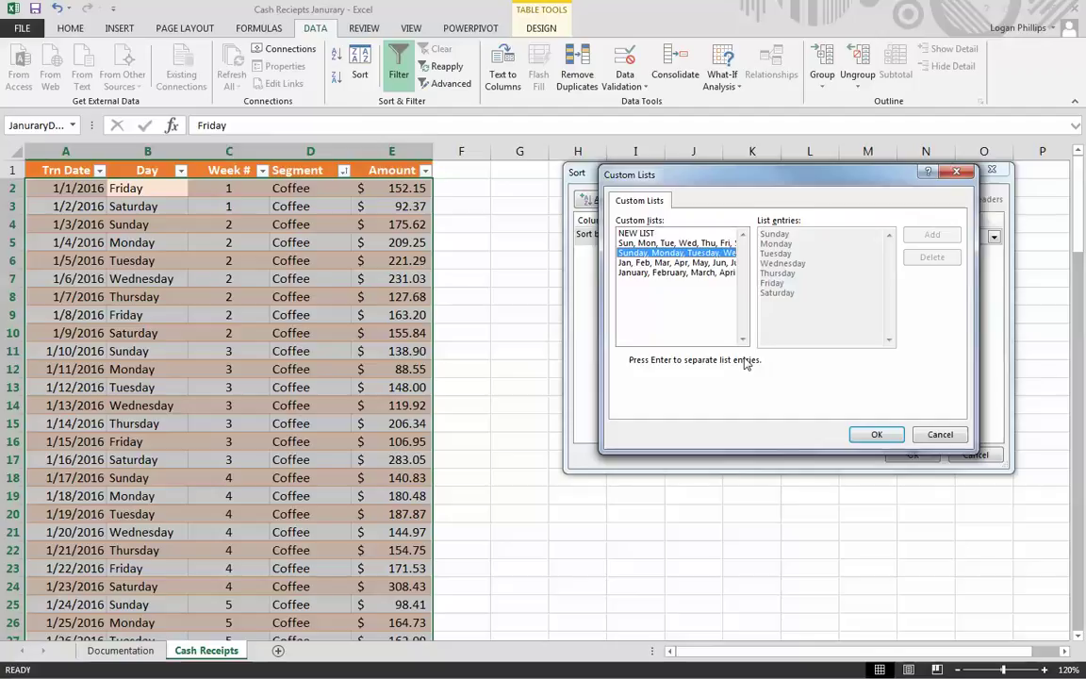
left_click(879, 434)
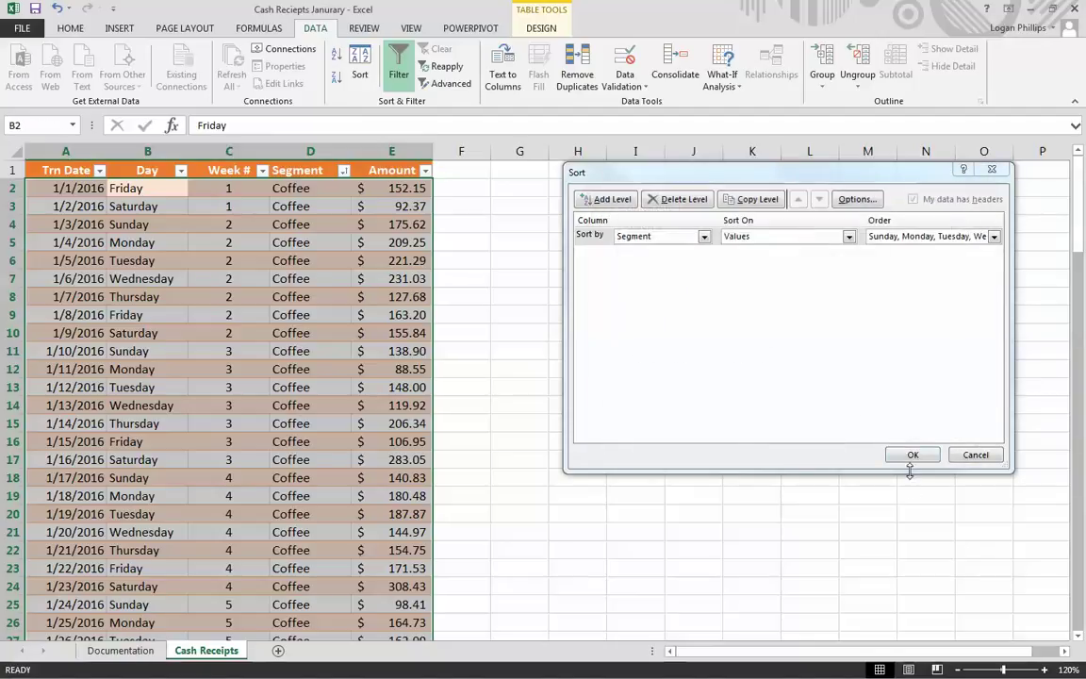
left_click(912, 455)
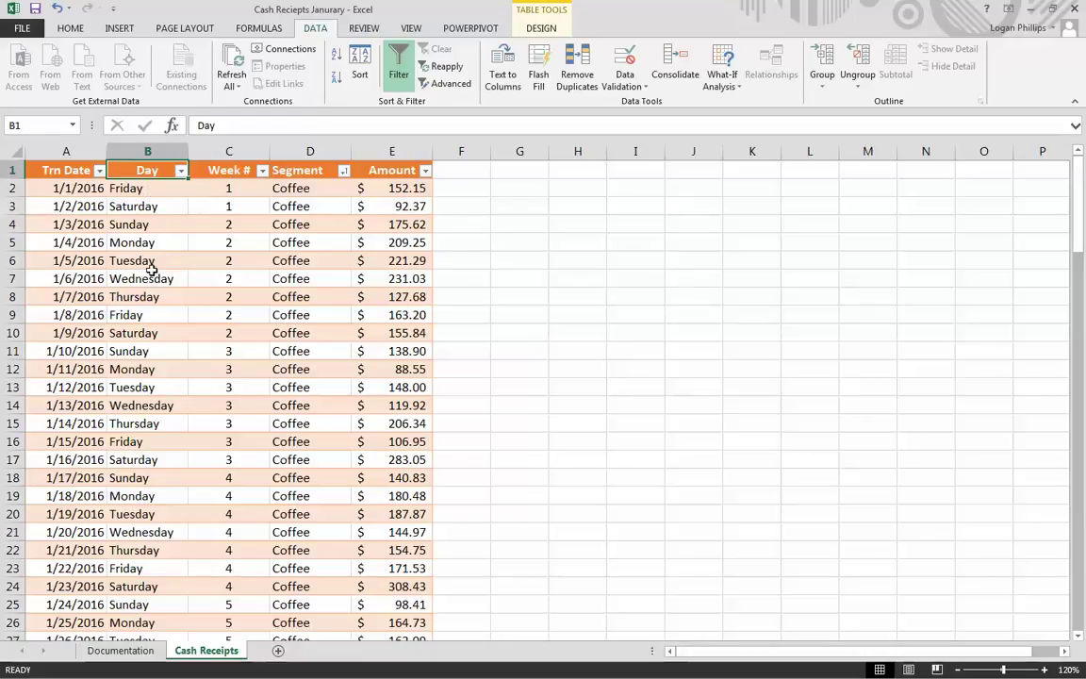
scroll(317, 237, "down", 8)
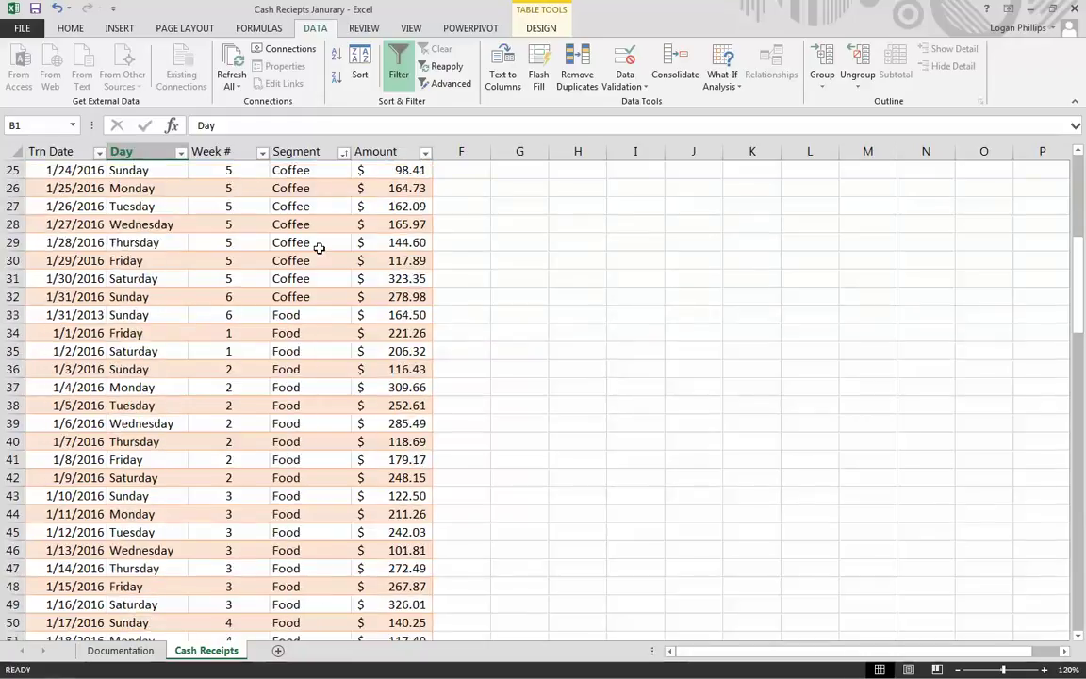
scroll(320, 248, "up", 1)
scroll(320, 248, "up", 7)
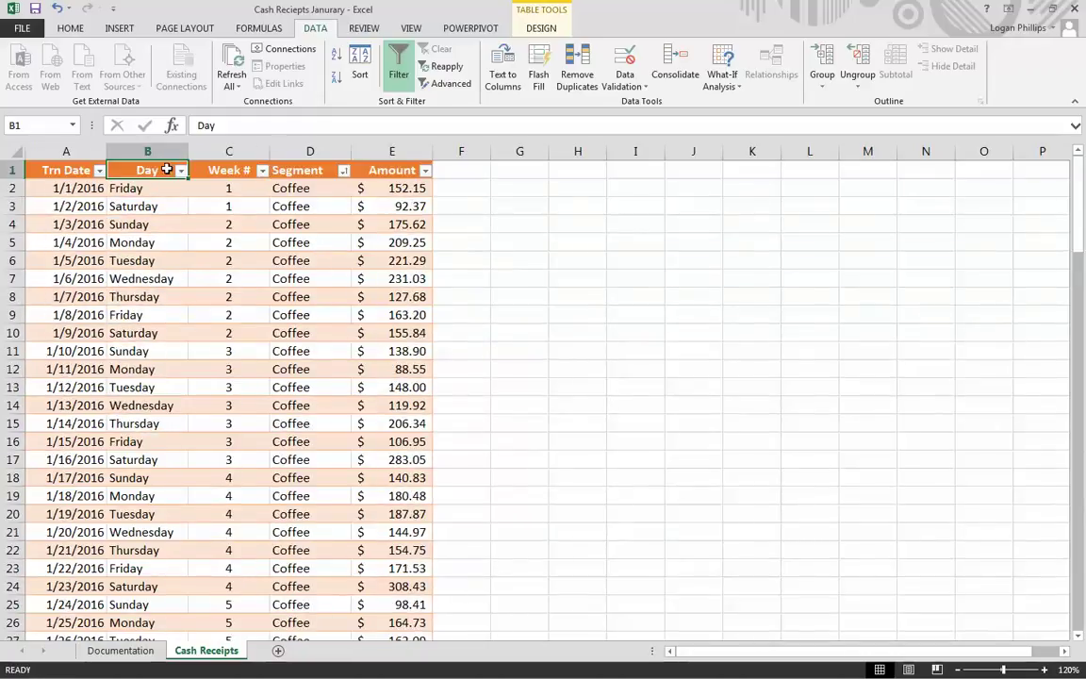
scroll(141, 453, "down", 8)
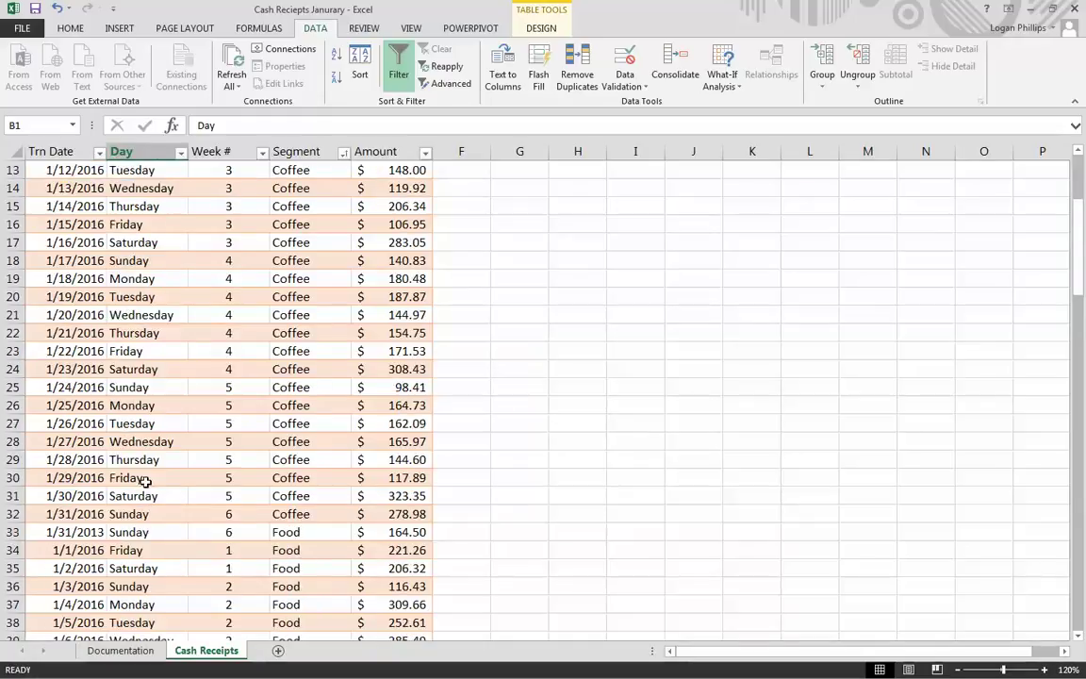
scroll(156, 476, "up", 8)
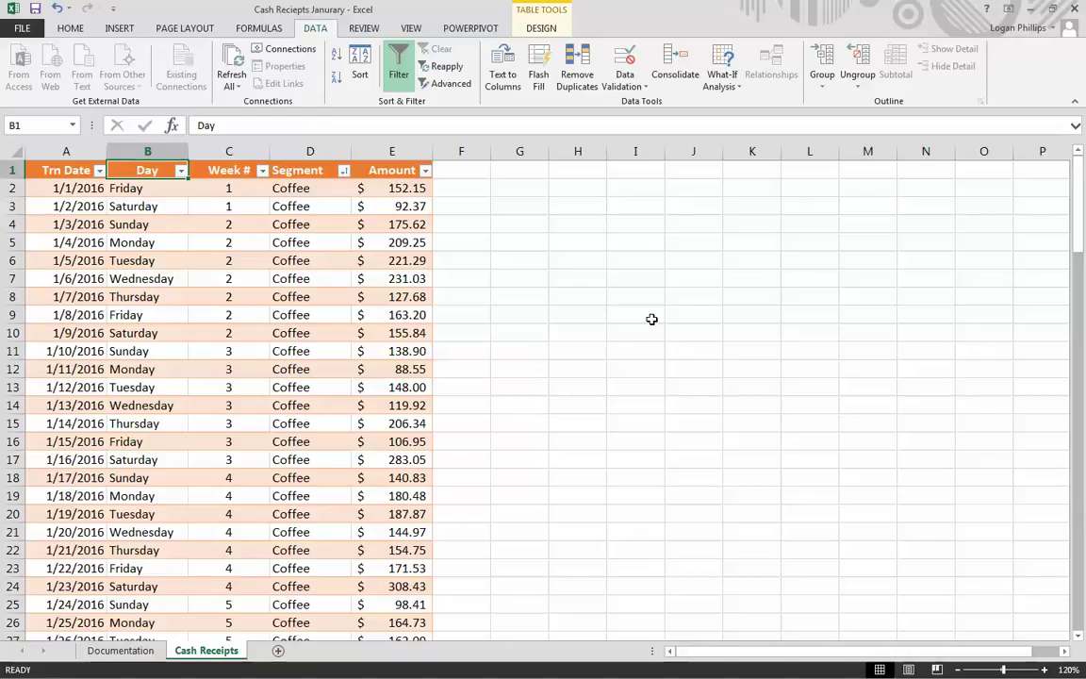
- Filter the Segment column to show only the Food records
left_click(156, 296)
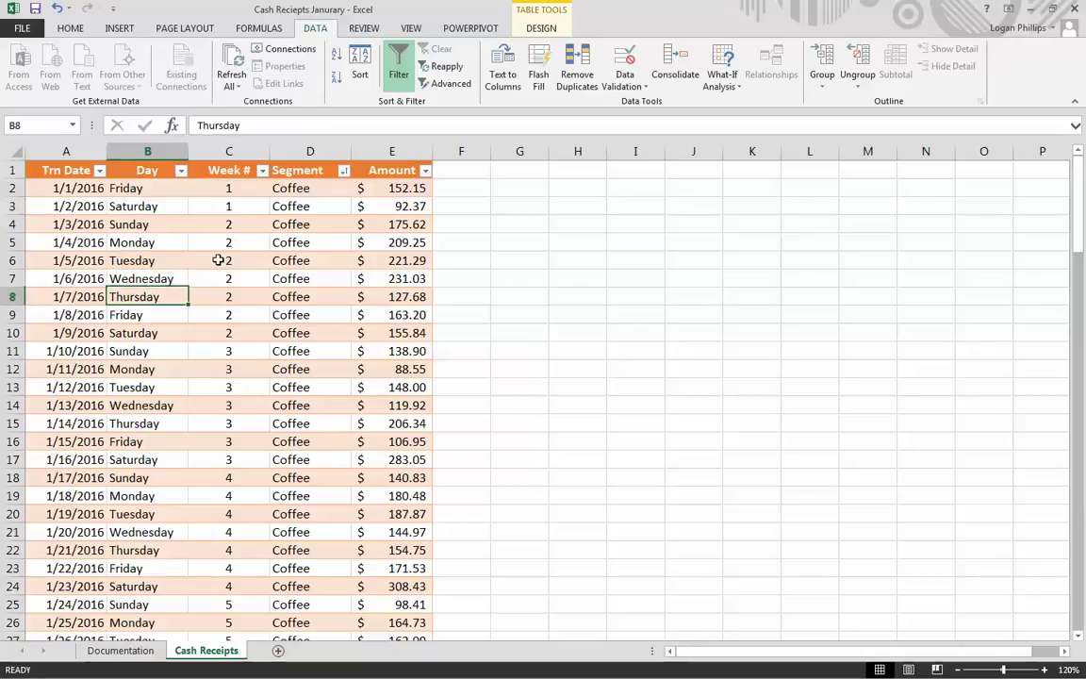
left_click(304, 191)
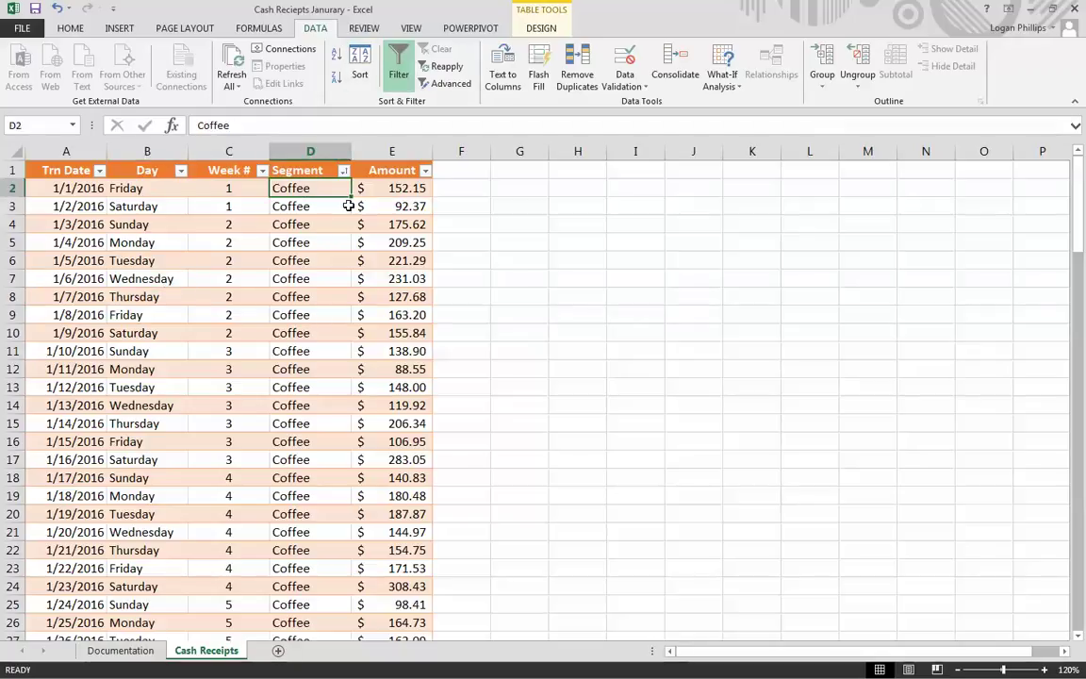
left_click(345, 171)
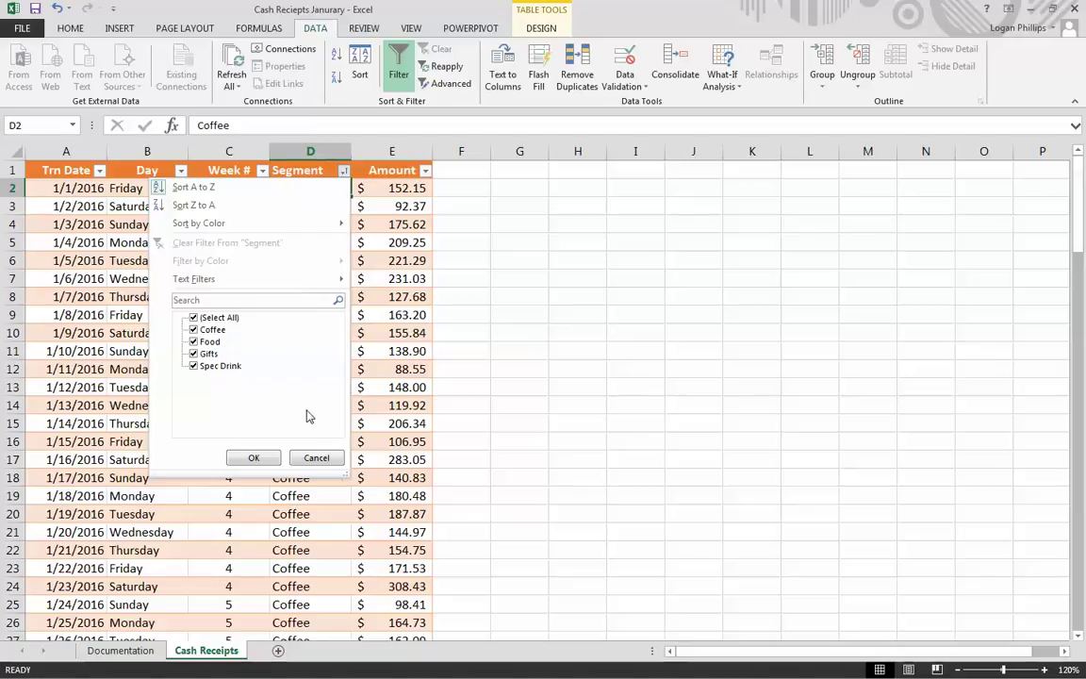
key("Escape")
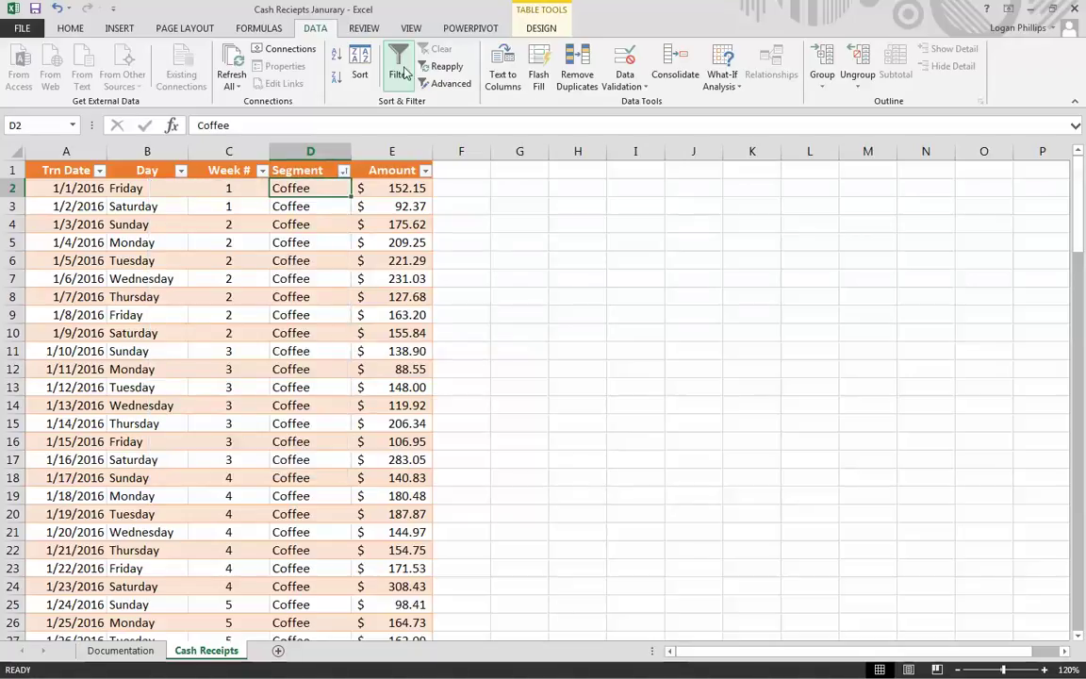
left_click(343, 170)
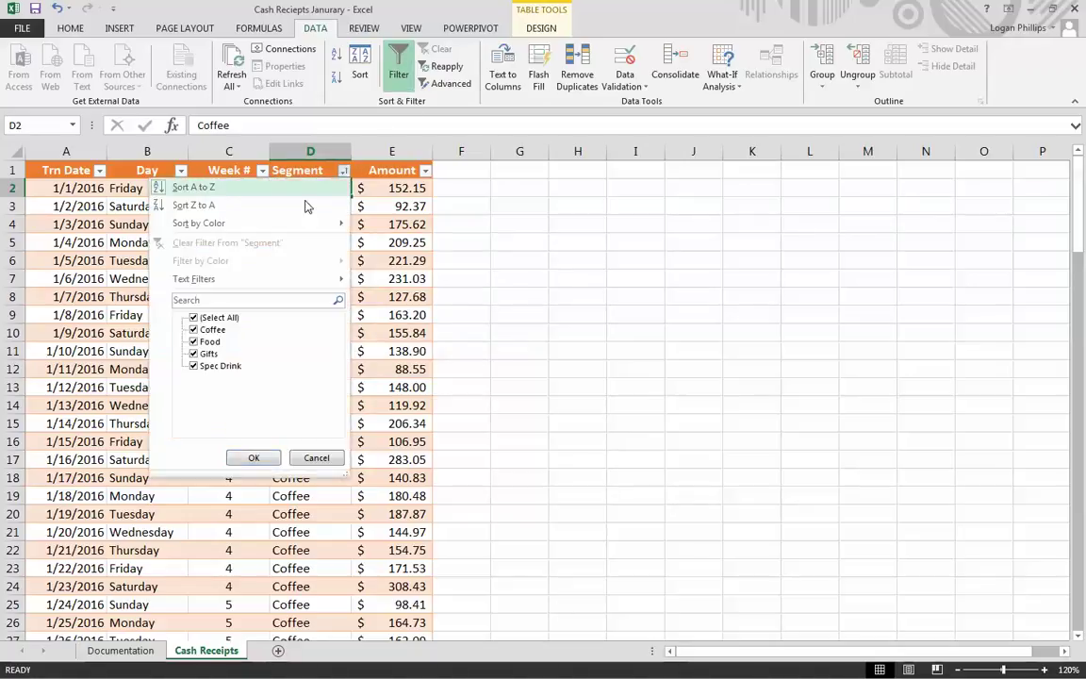
left_click(211, 319)
left_click(194, 342)
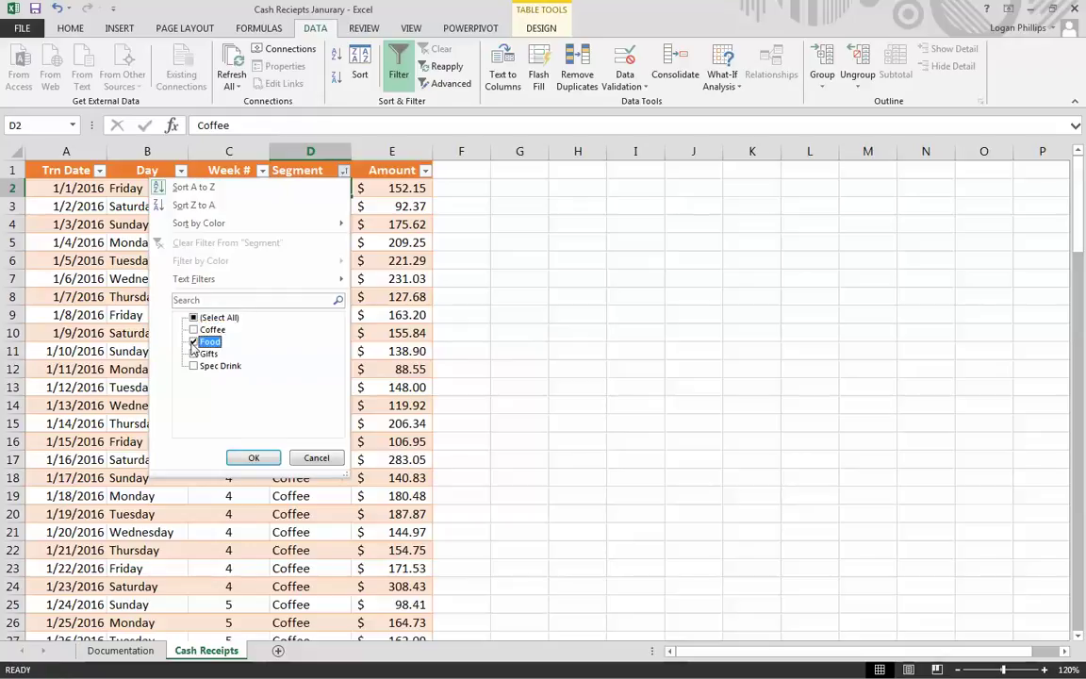
left_click(251, 458)
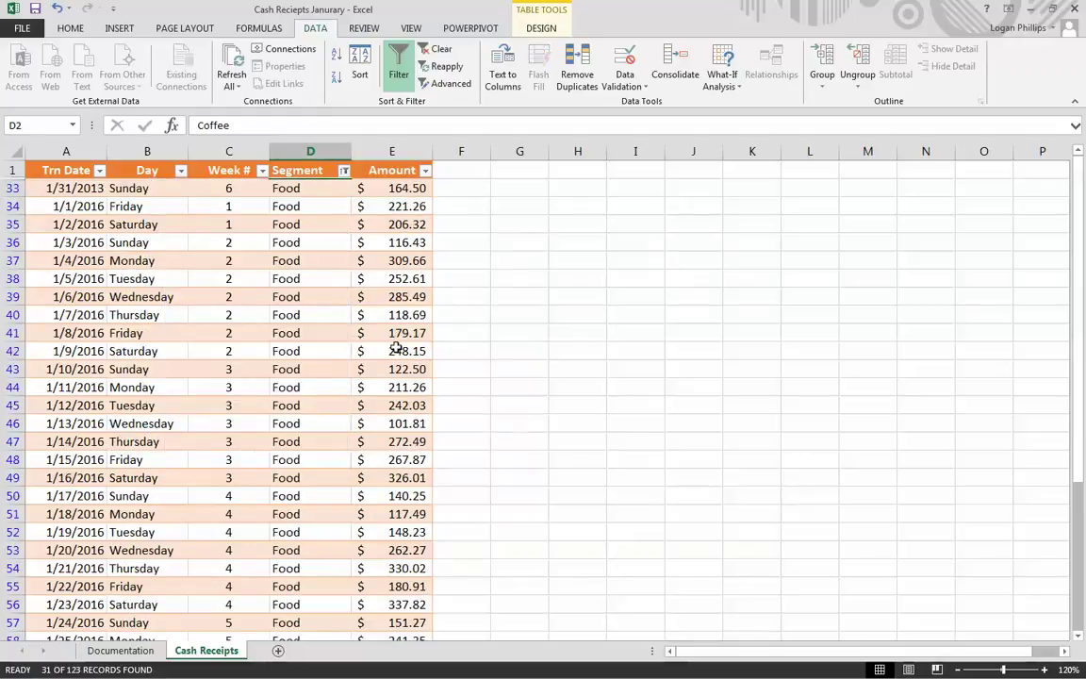
- Review the Food records and filter the Day column to show only Saturday
scroll(357, 268, "down", 6)
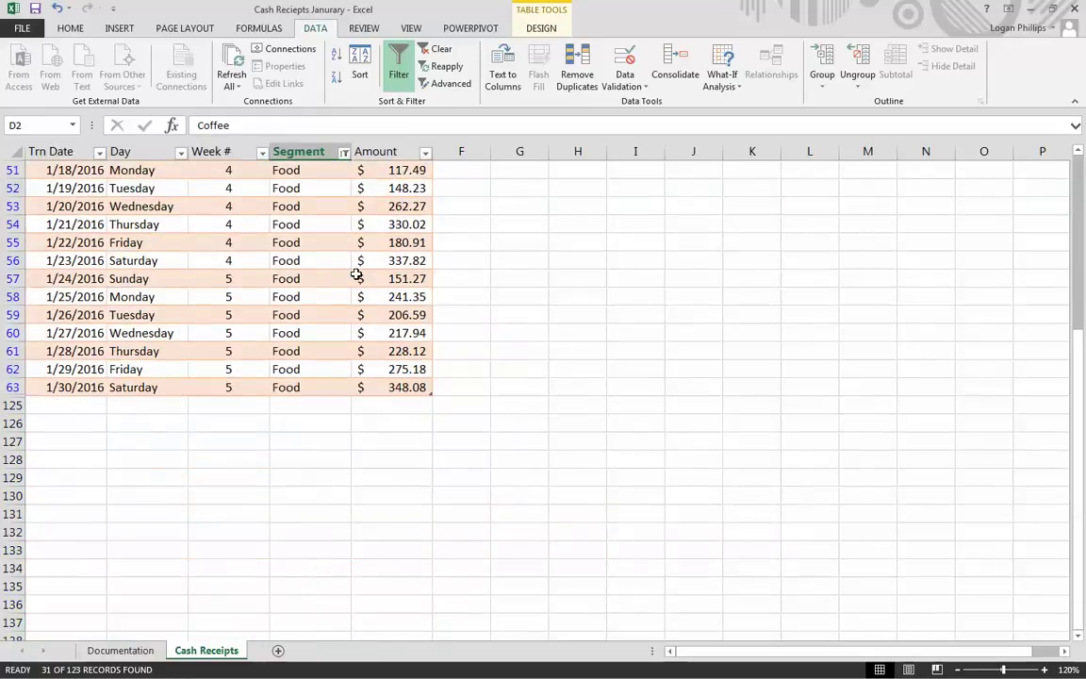
scroll(358, 275, "up", 6)
scroll(358, 281, "down", 5)
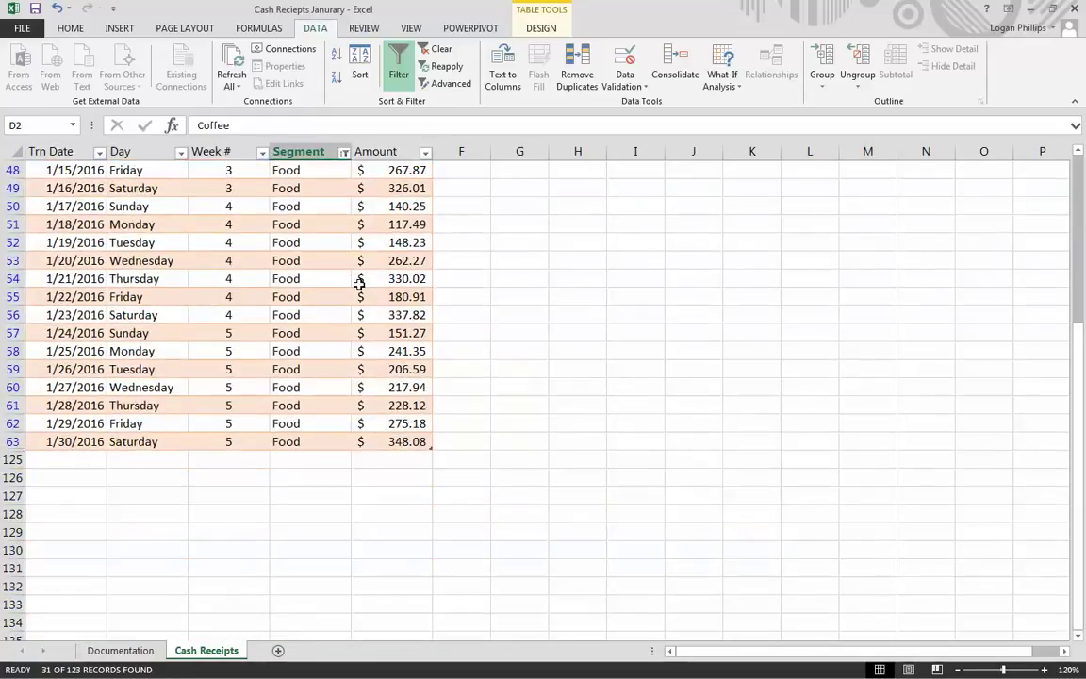
scroll(360, 287, "up", 5)
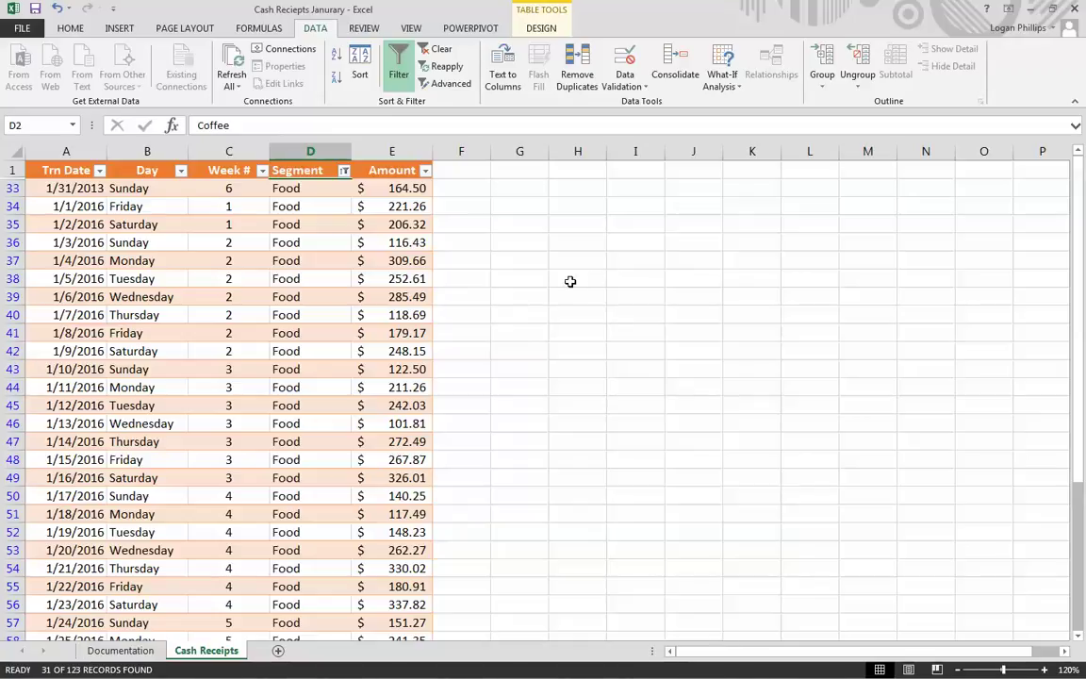
scroll(267, 313, "down", 5)
scroll(267, 311, "up", 5)
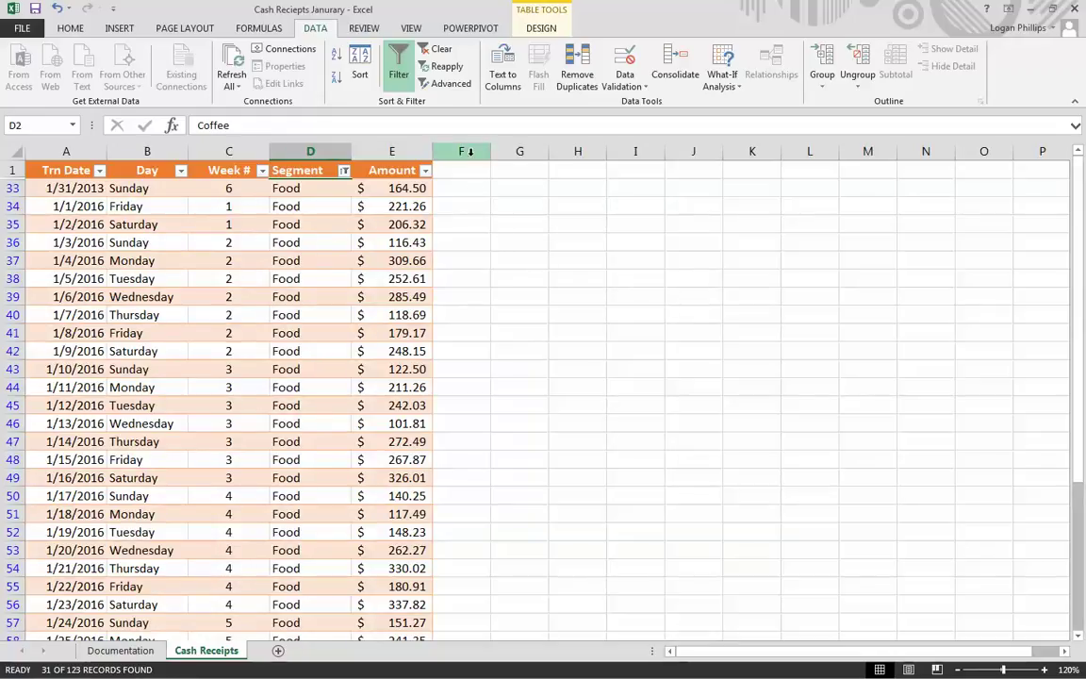
left_click(156, 206)
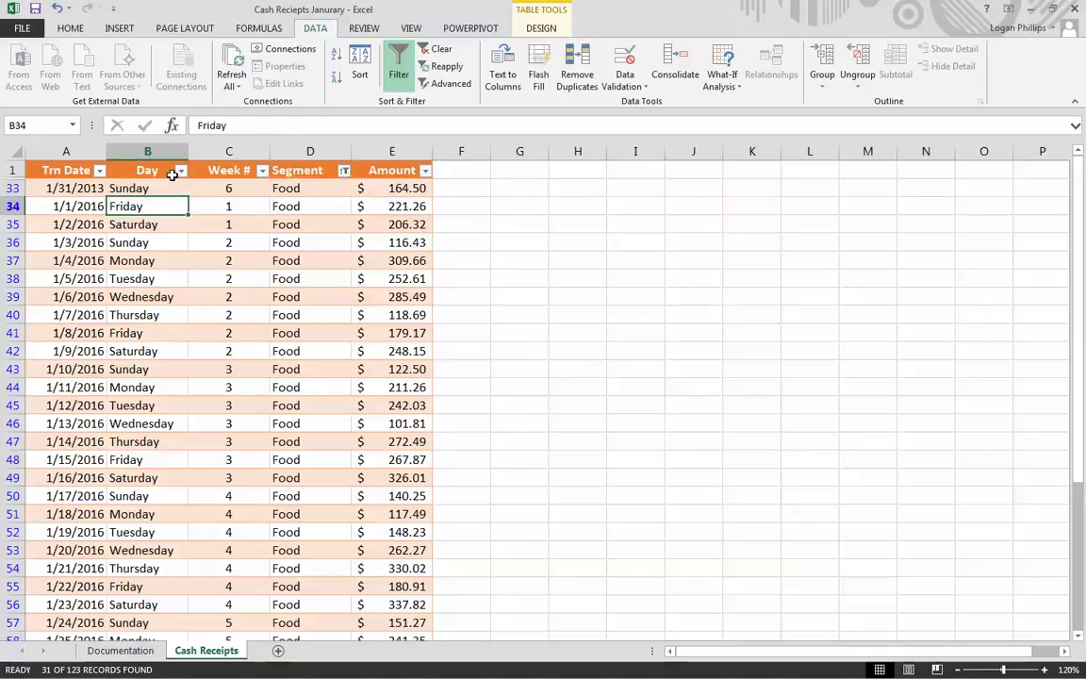
left_click(182, 173)
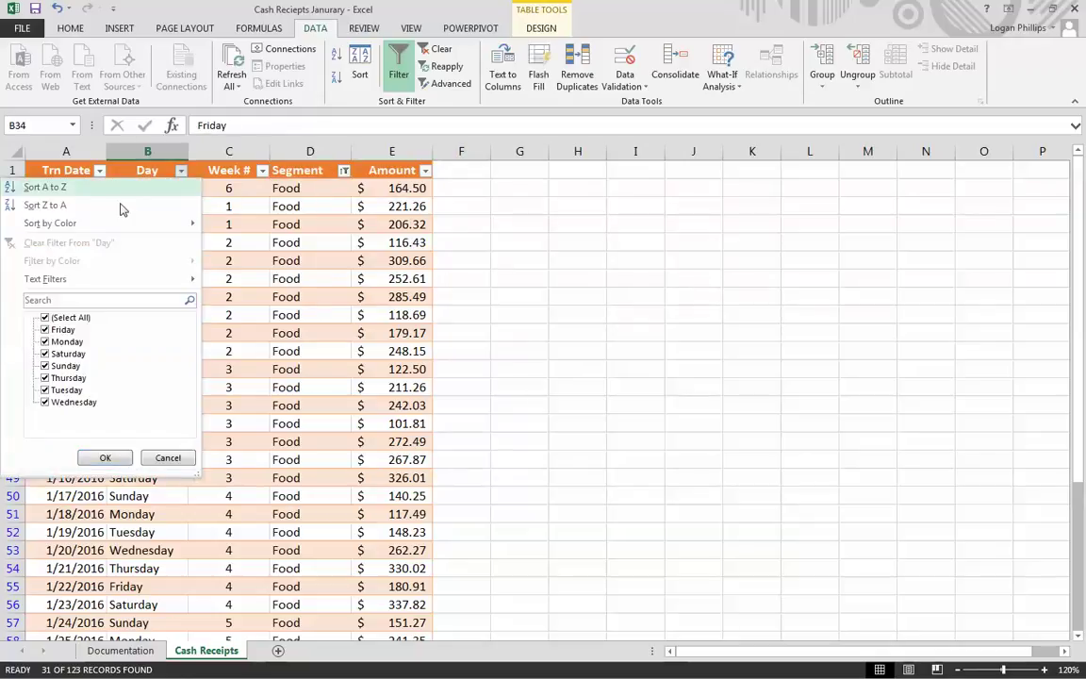
left_click(66, 320)
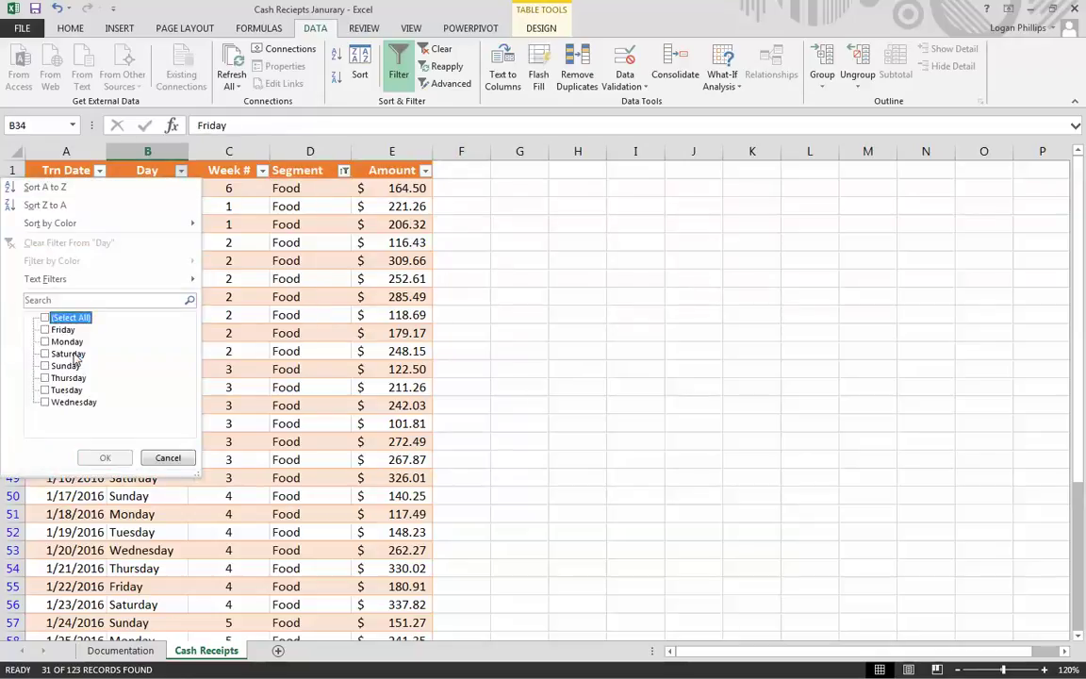
left_click(66, 354)
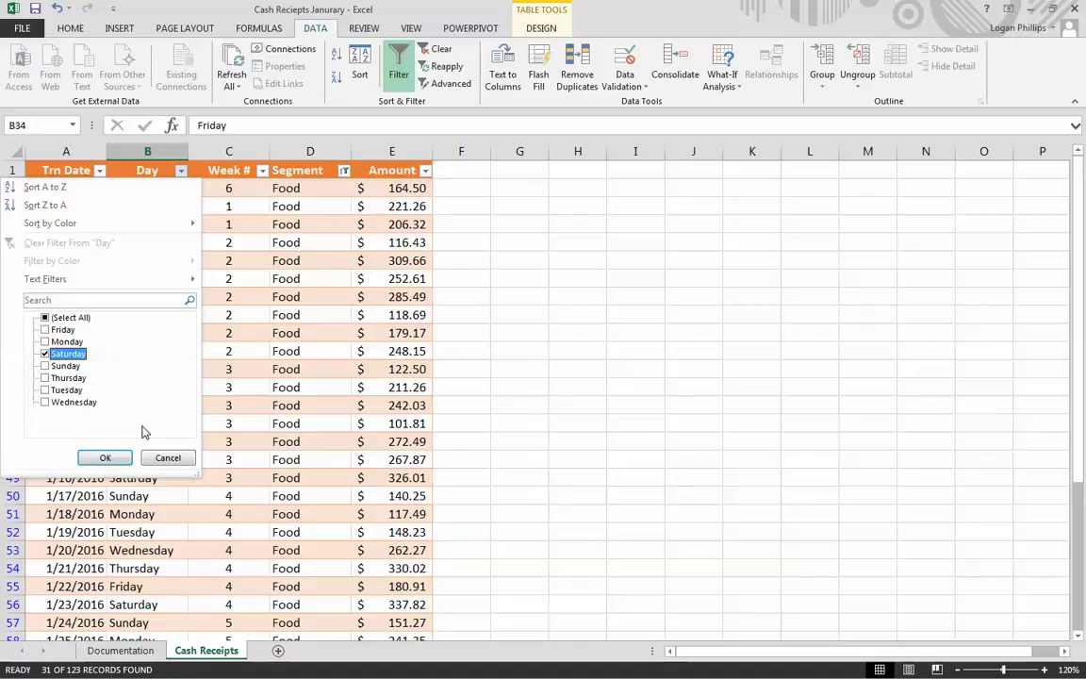
left_click(105, 457)
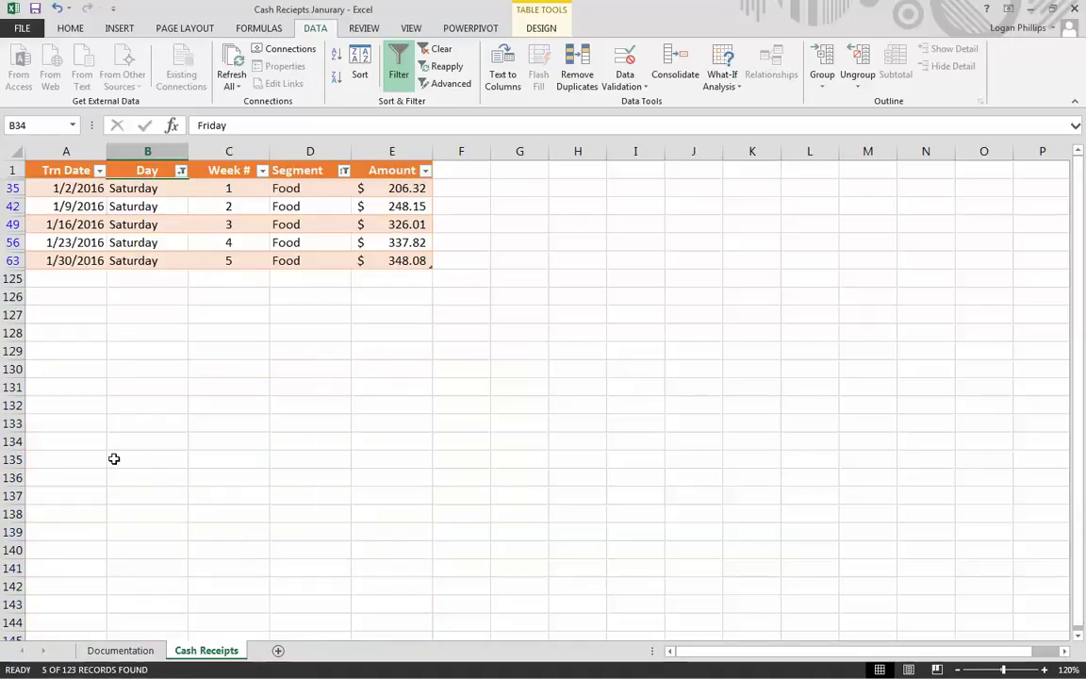
- Restore all values in the Day and Segment filters and look through the full list of records
left_click(198, 344)
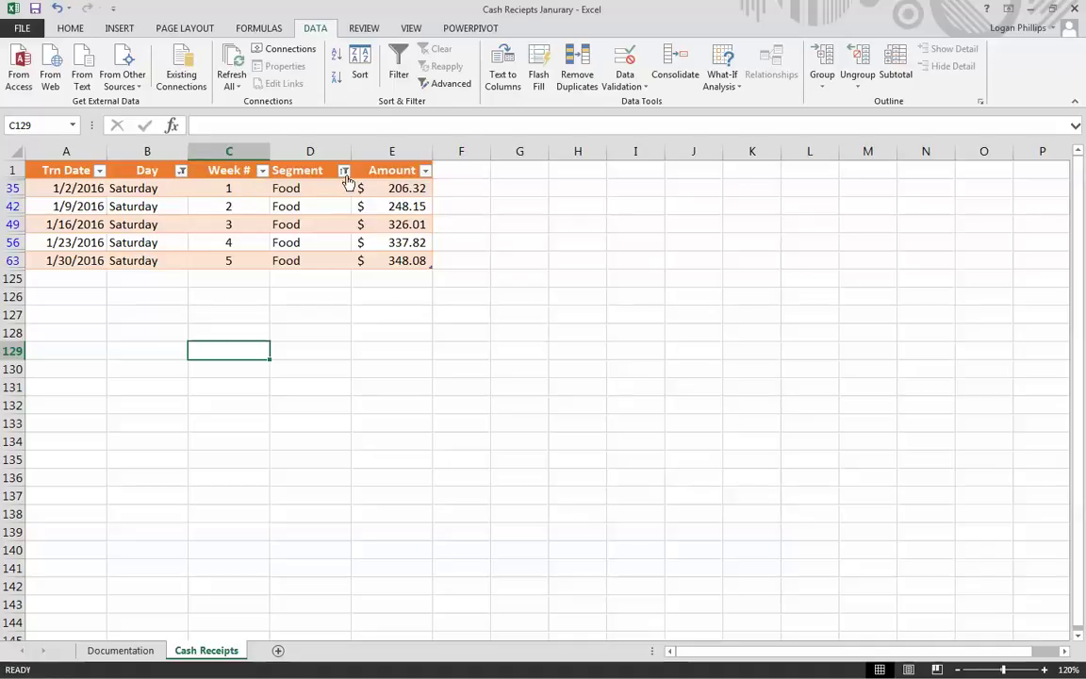
left_click(186, 173)
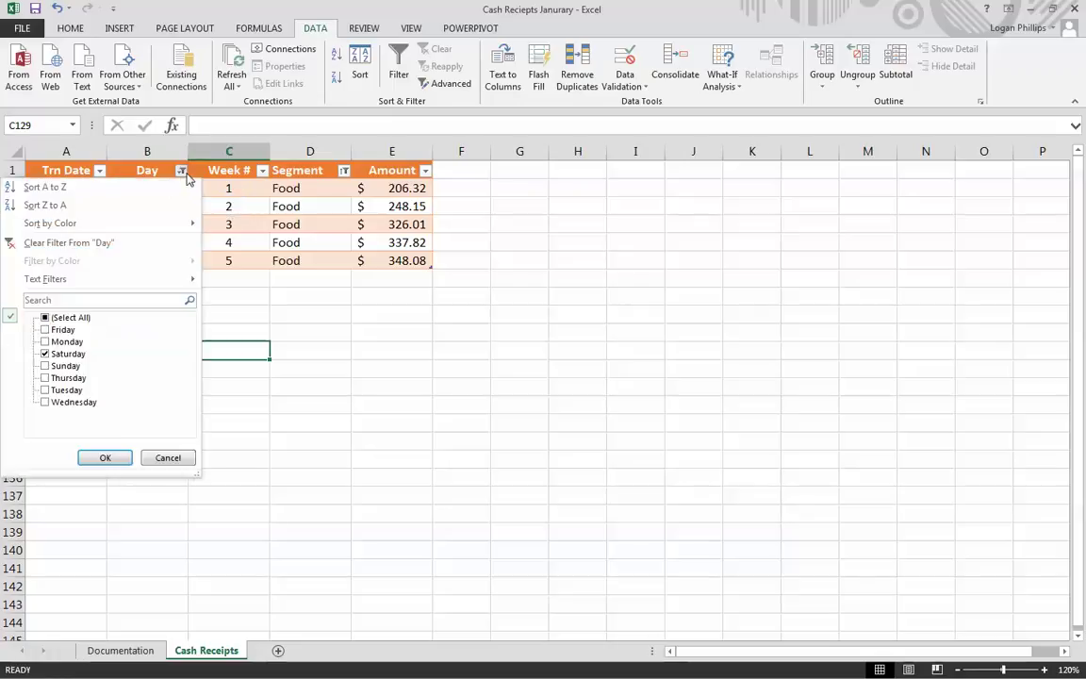
left_click(83, 317)
left_click(105, 457)
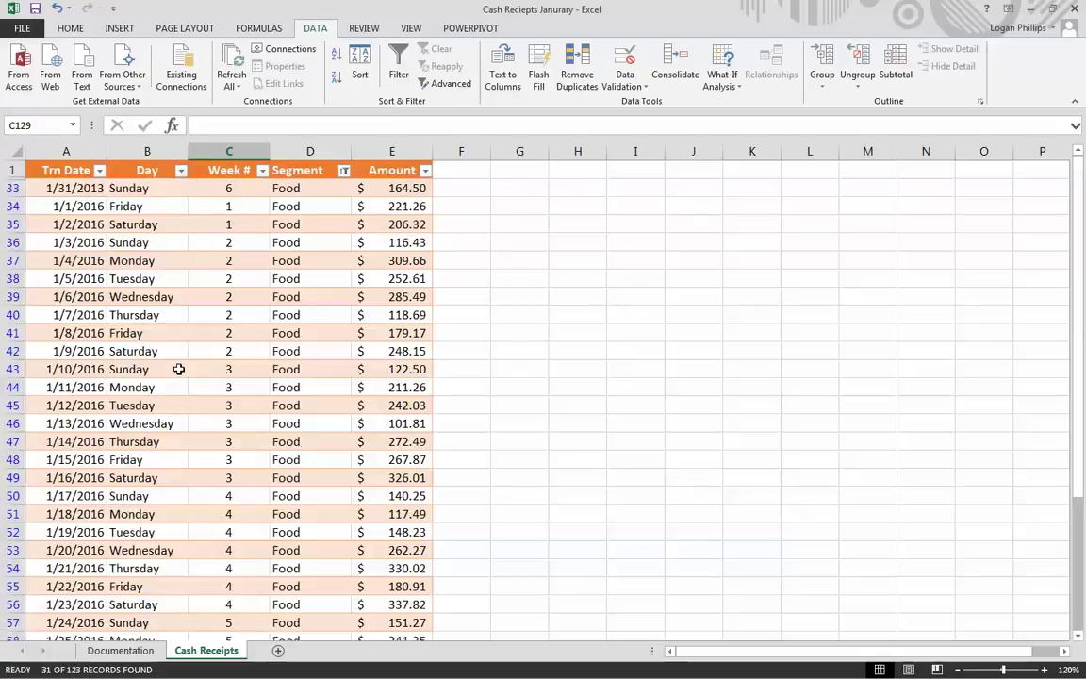
left_click(343, 169)
left_click(206, 318)
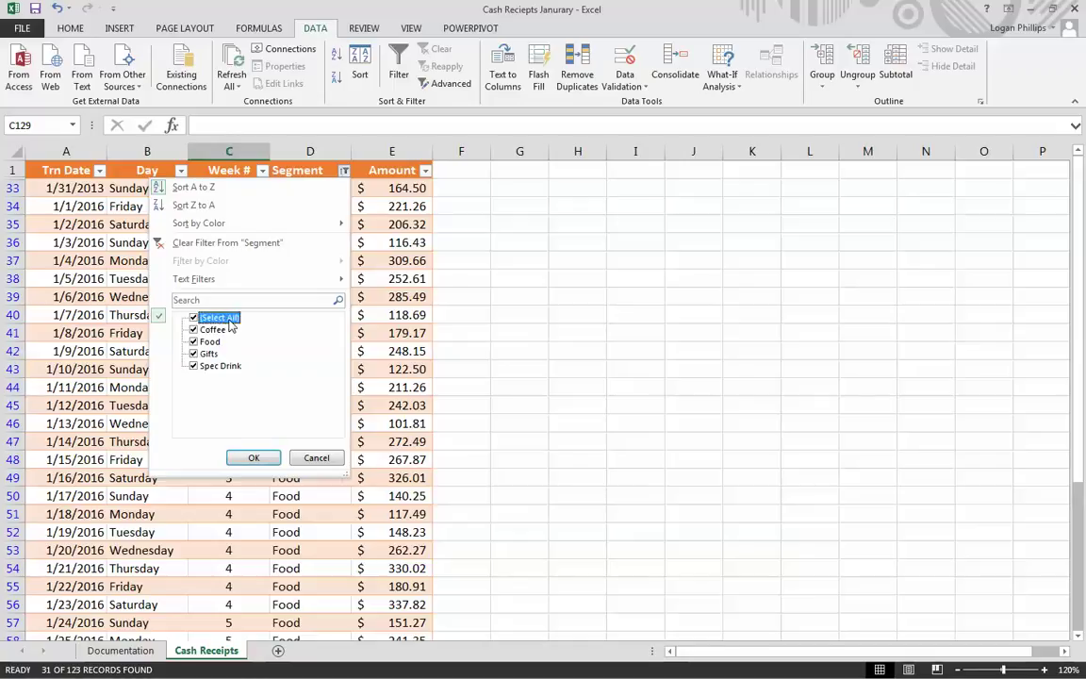
left_click(253, 457)
scroll(495, 361, "down", 8)
scroll(495, 360, "down", 20)
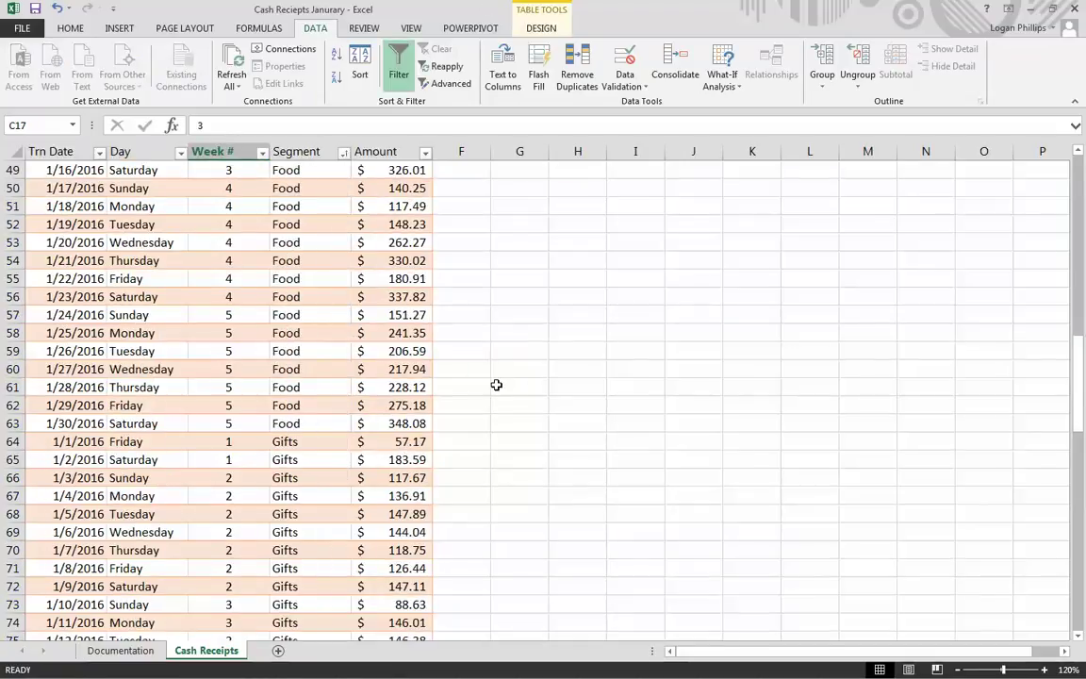
scroll(494, 392, "up", 12)
scroll(494, 396, "up", 20)
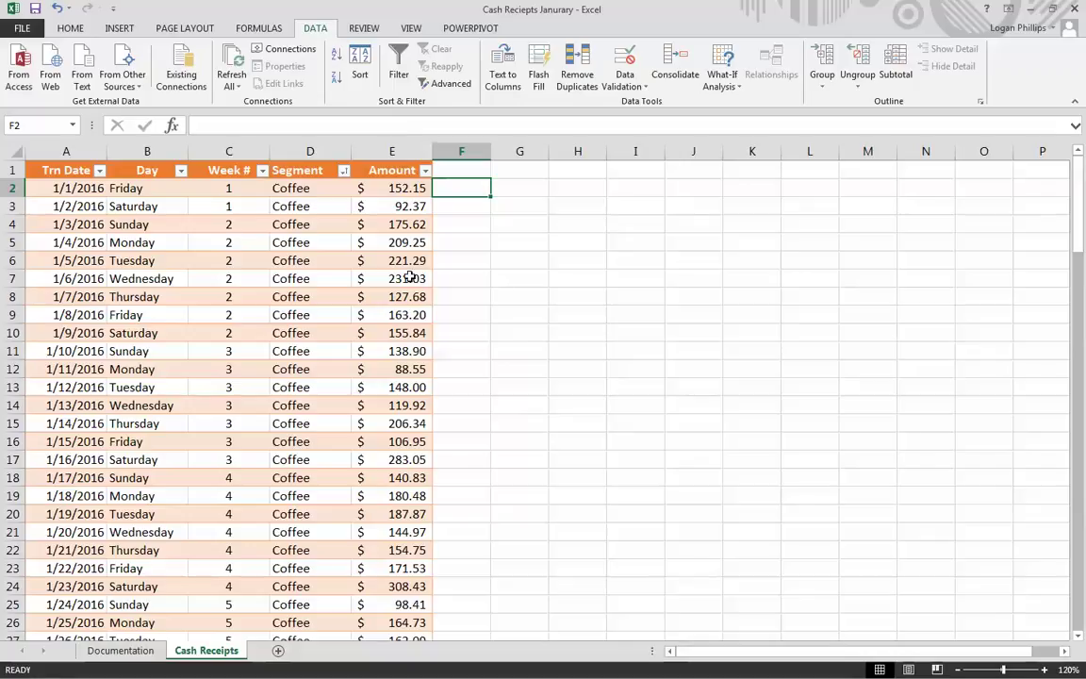
- Filter the Segment column to show only the Coffee and Spec Drink records, and review the filtered list
left_click(344, 171)
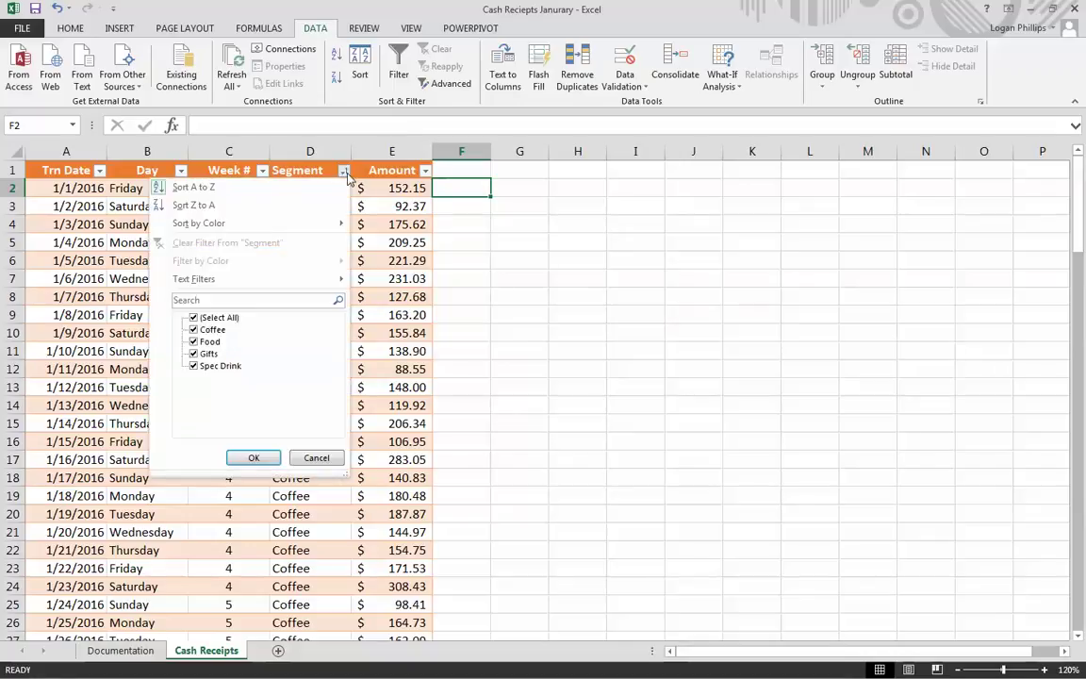
left_click(217, 318)
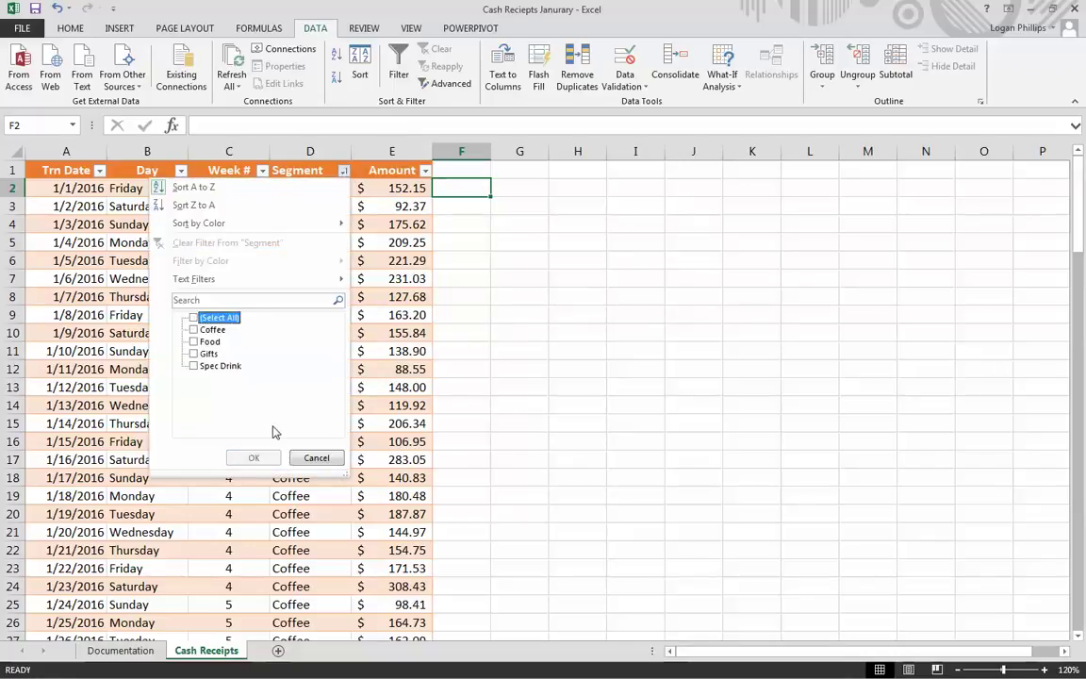
left_click(209, 330)
left_click(209, 366)
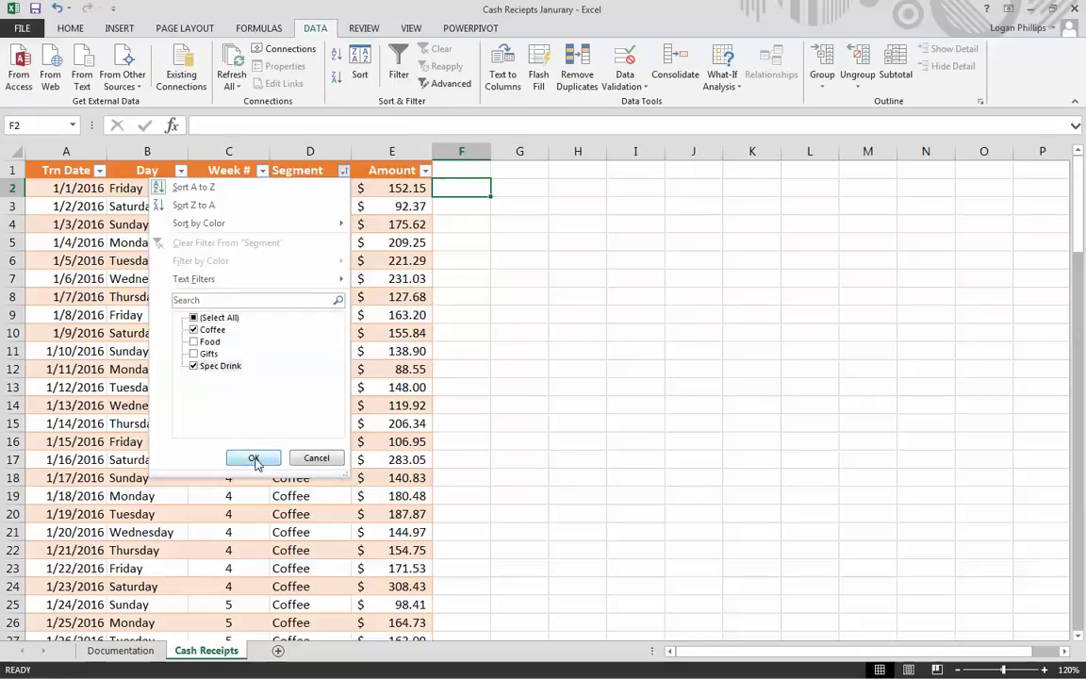
left_click(253, 459)
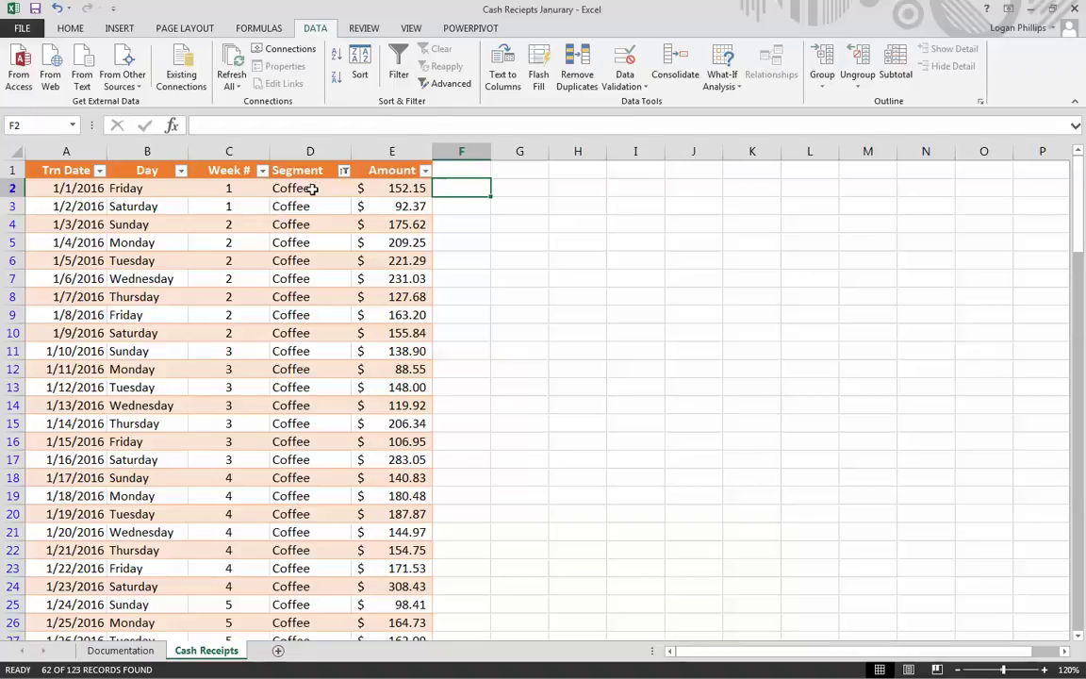
scroll(264, 415, "down", 17)
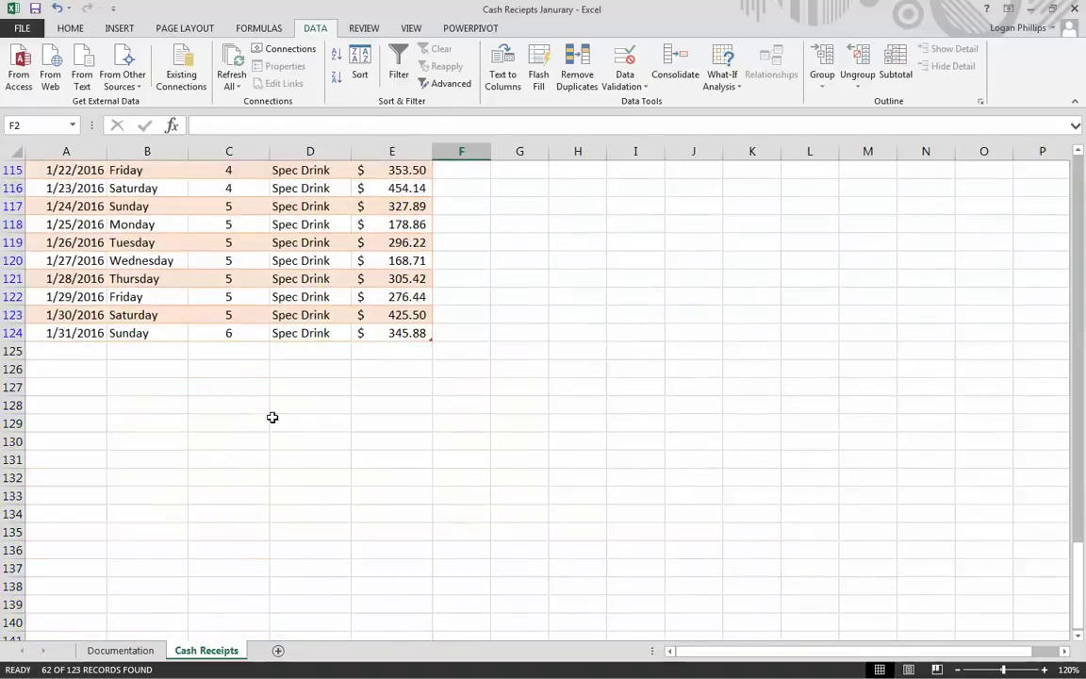
scroll(336, 473, "up", 17)
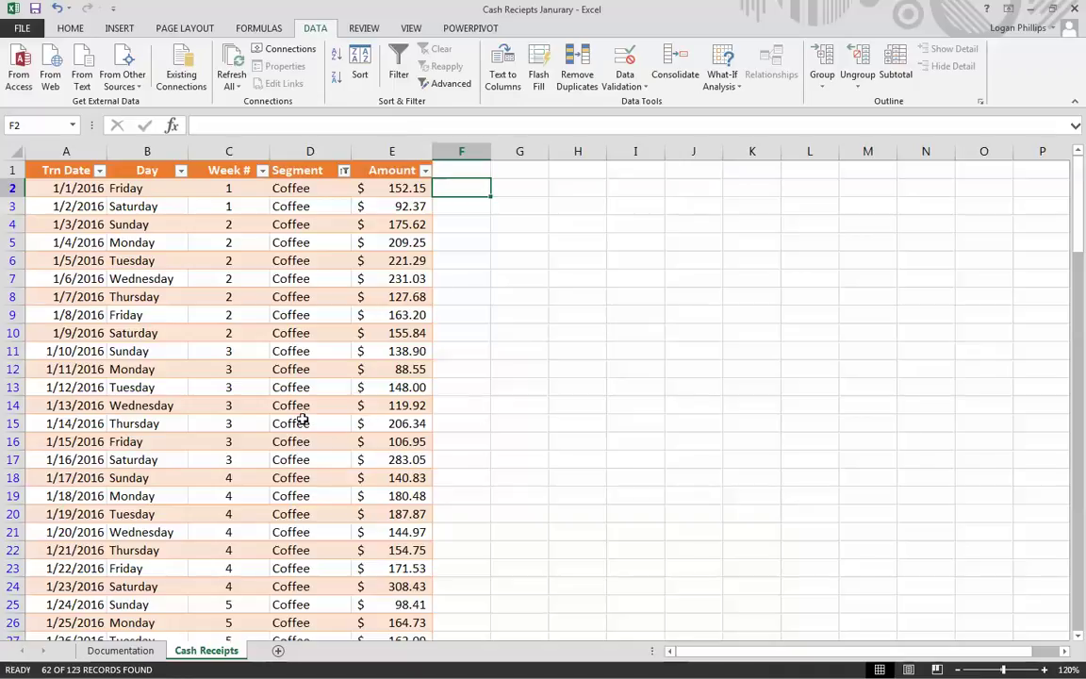
scroll(303, 420, "down", 20)
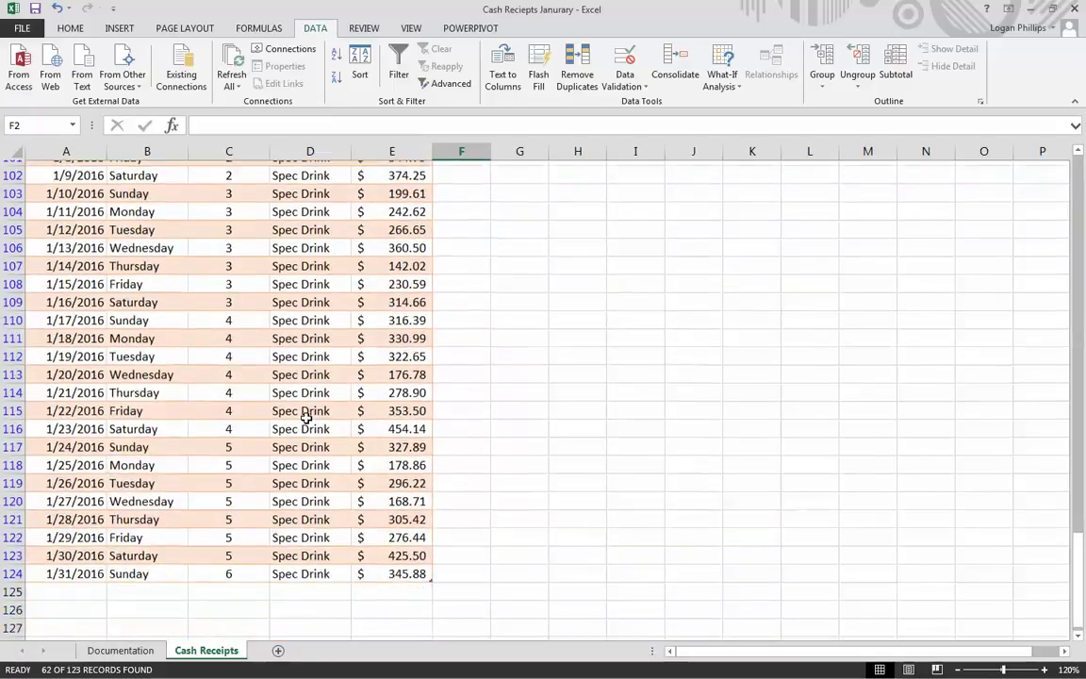
scroll(306, 418, "down", 3)
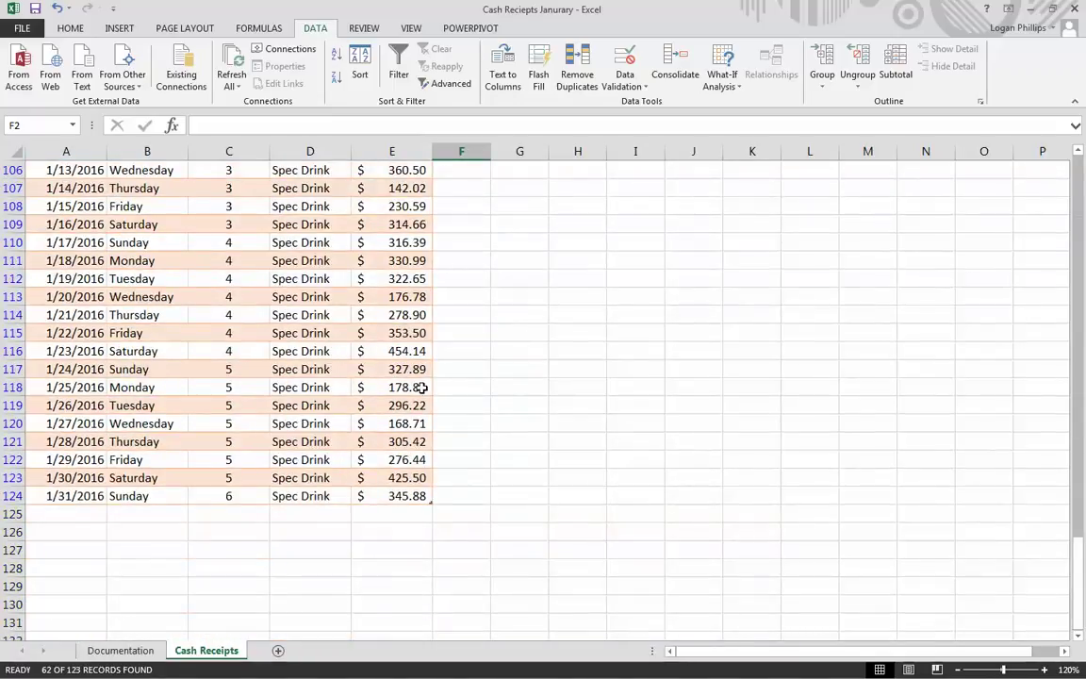
scroll(284, 419, "up", 2)
key("ctrl+BackSpace")
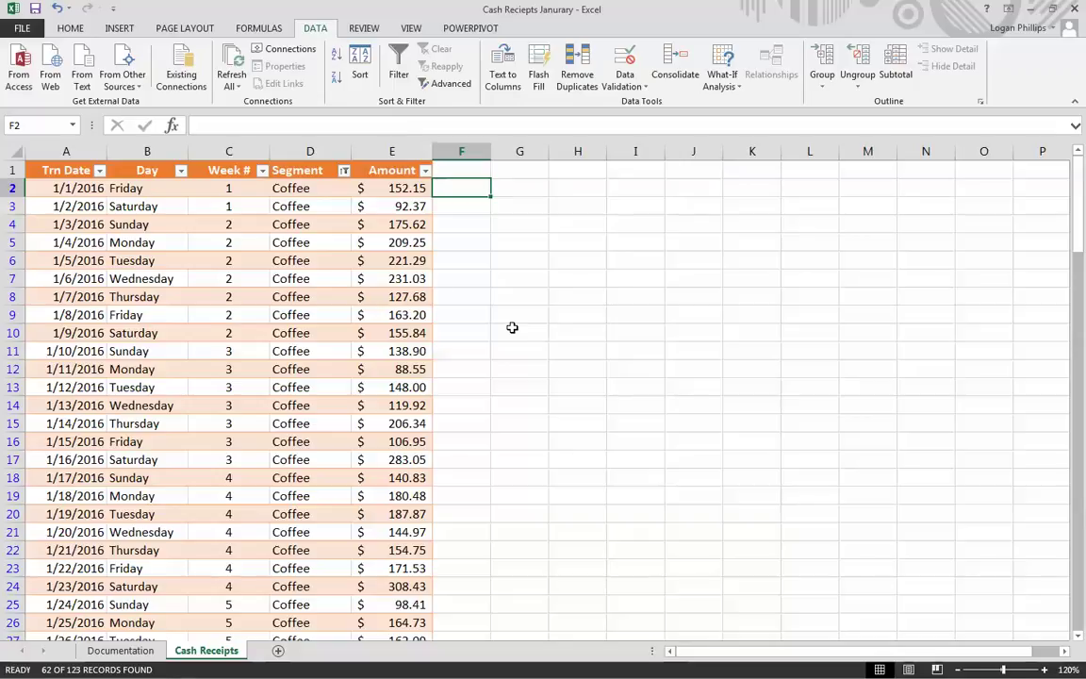
left_click(72, 30)
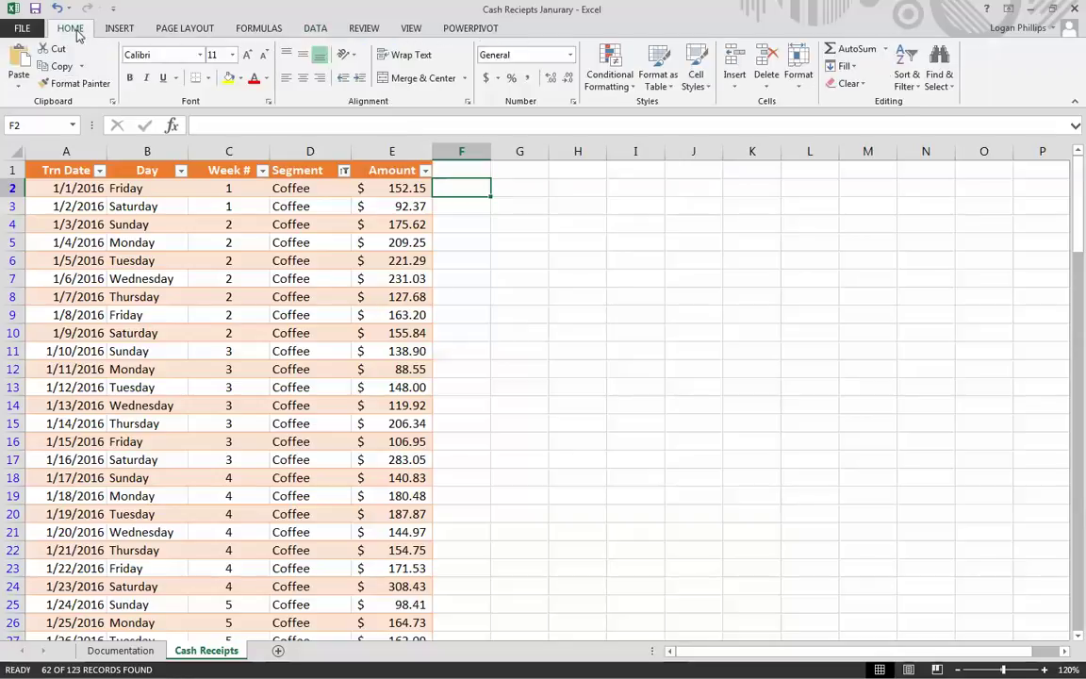
left_click(306, 274)
left_click(317, 258)
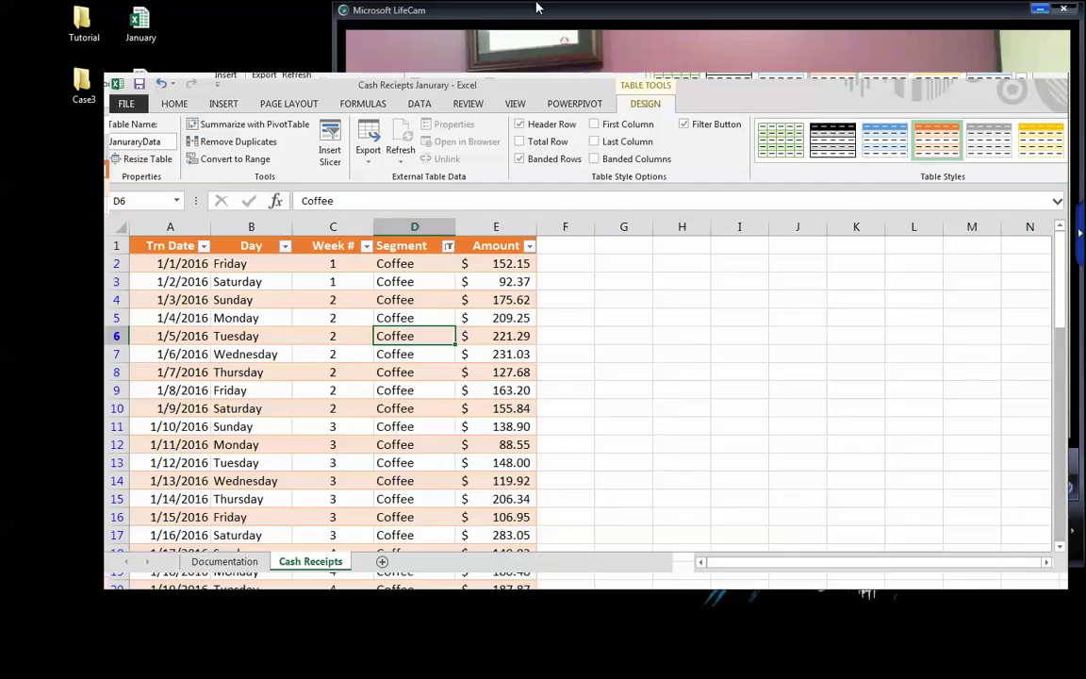
double_click(642, 77)
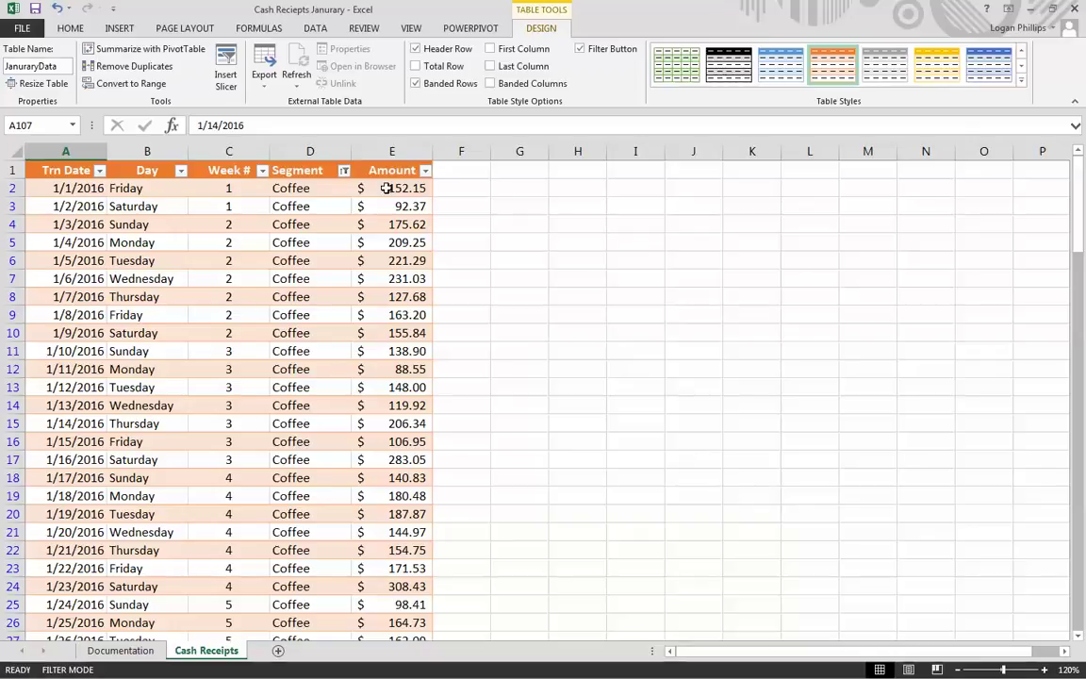
- Apply a number filter to the Amount column to show only amounts greater than 300
left_click(425, 171)
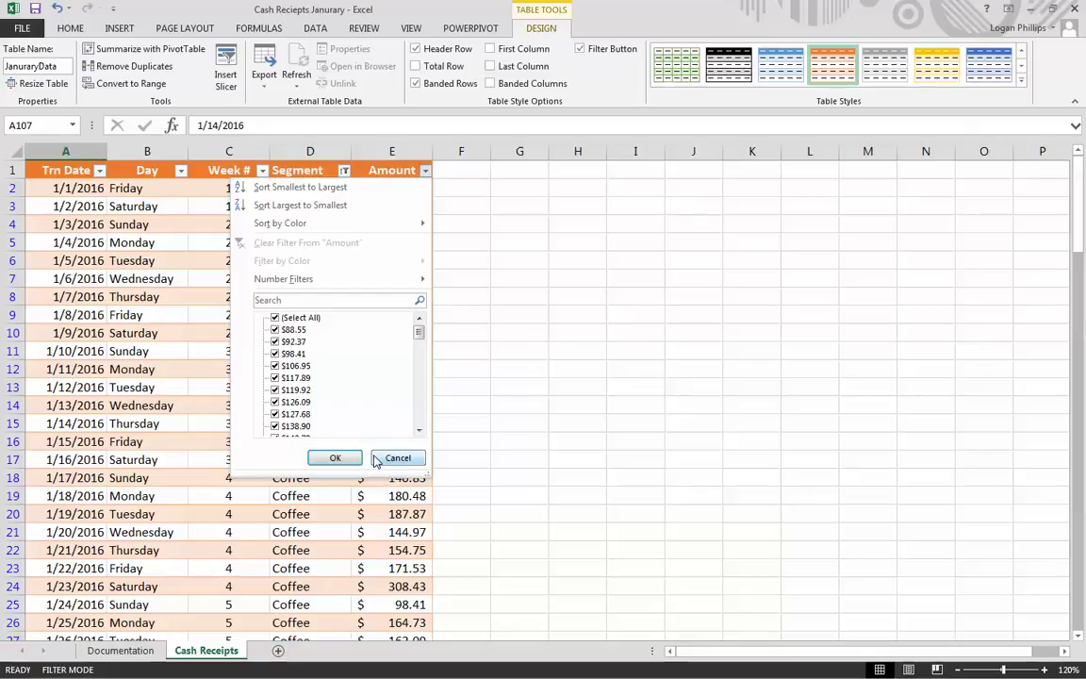
mouse_move(424, 286)
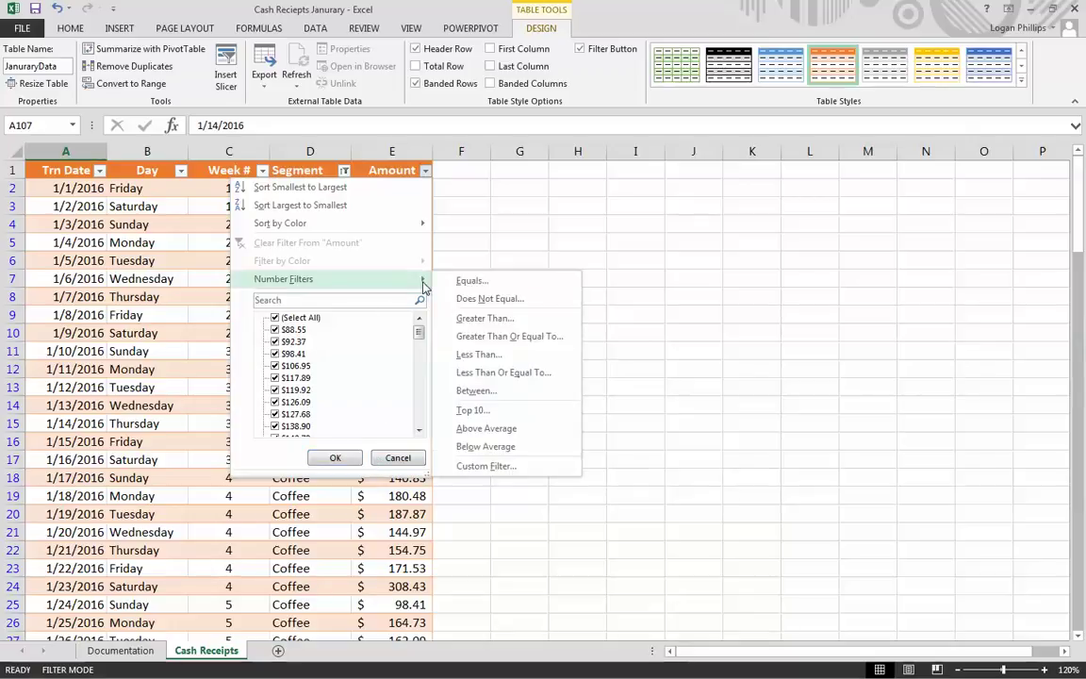
left_click(561, 326)
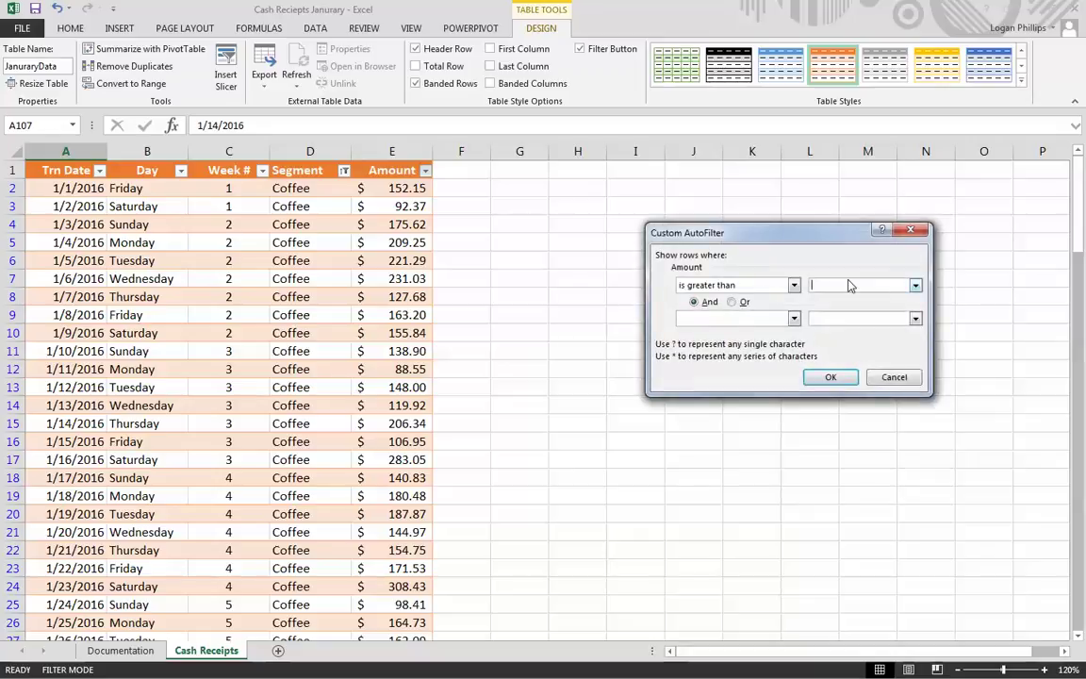
type("300")
left_click(828, 377)
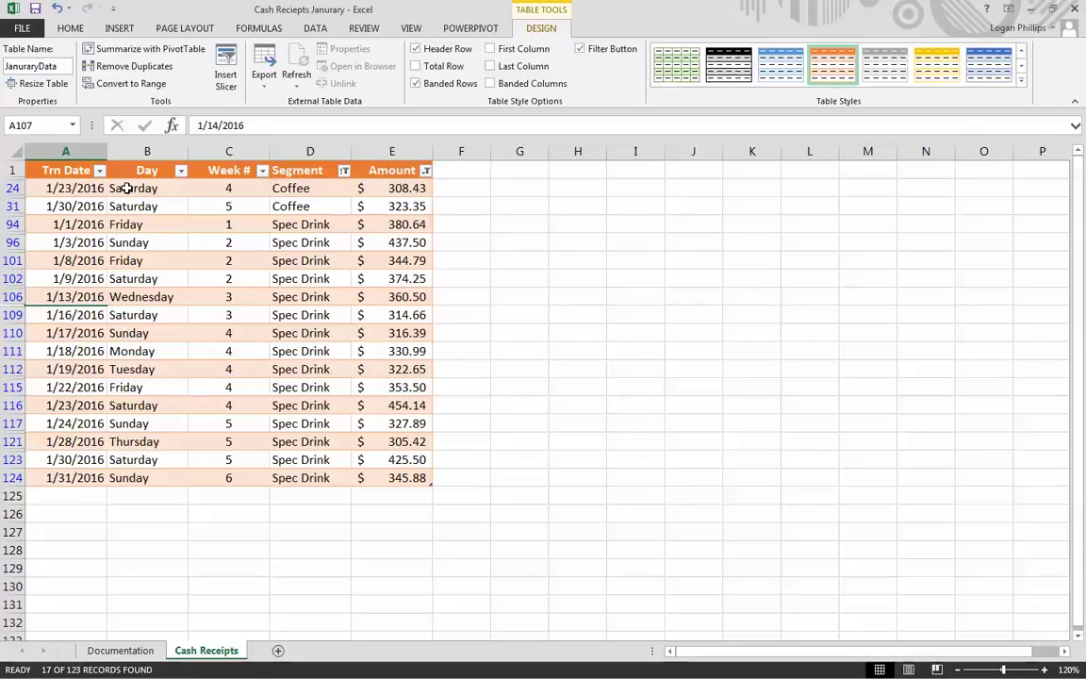
- Sort the filtered records by Trn Date from newest to oldest
left_click(59, 168)
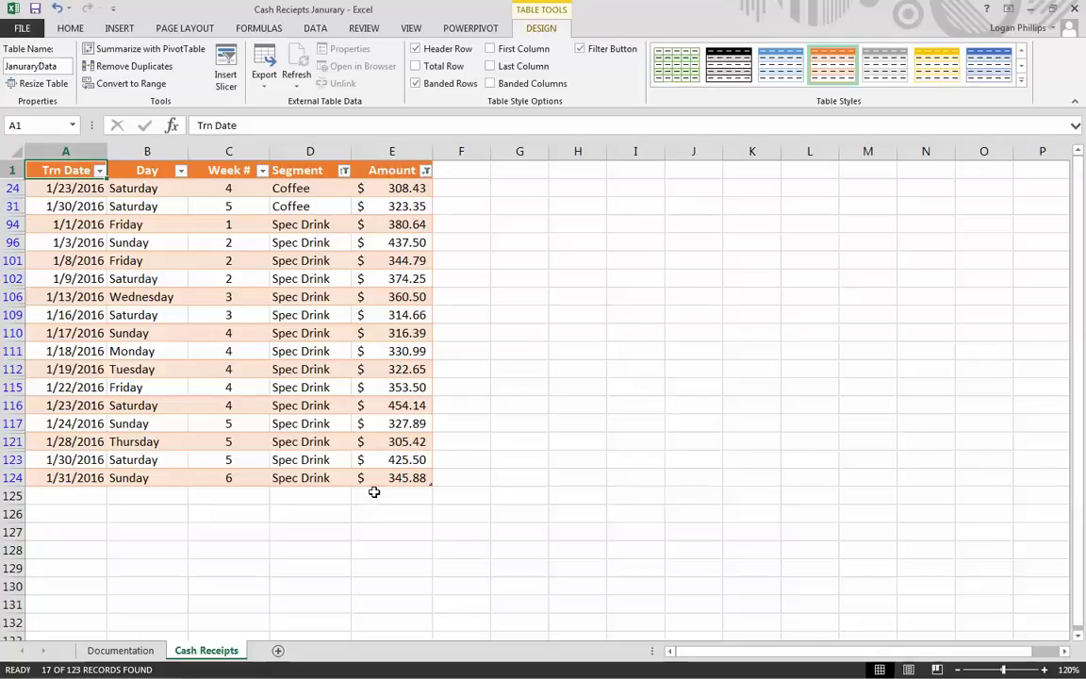
left_click(316, 28)
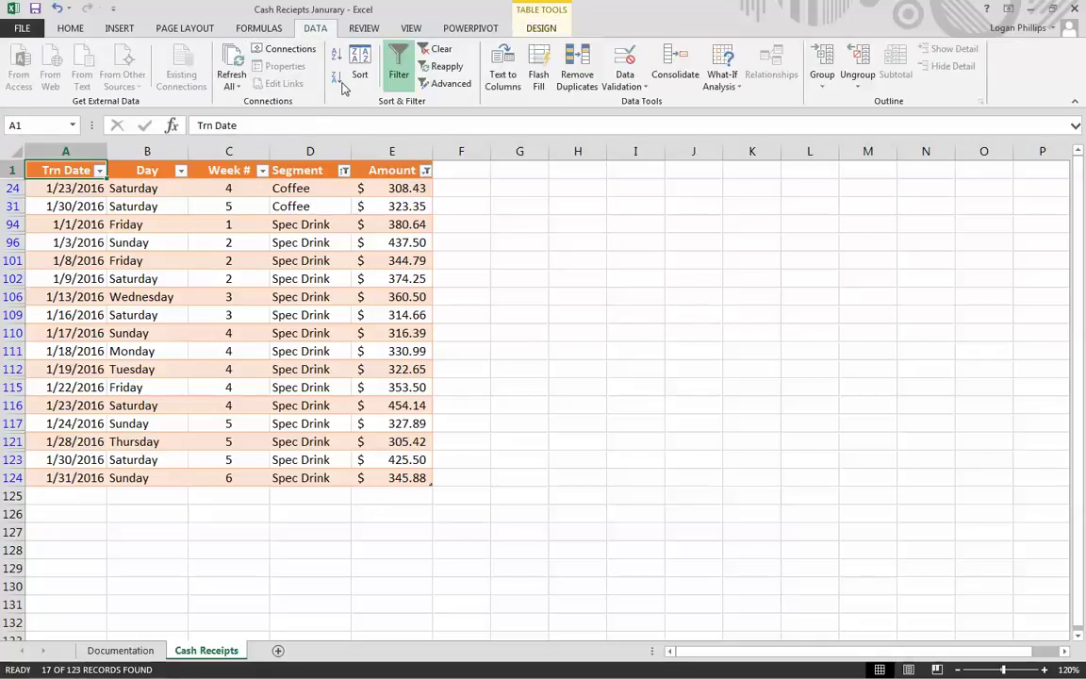
left_click(339, 81)
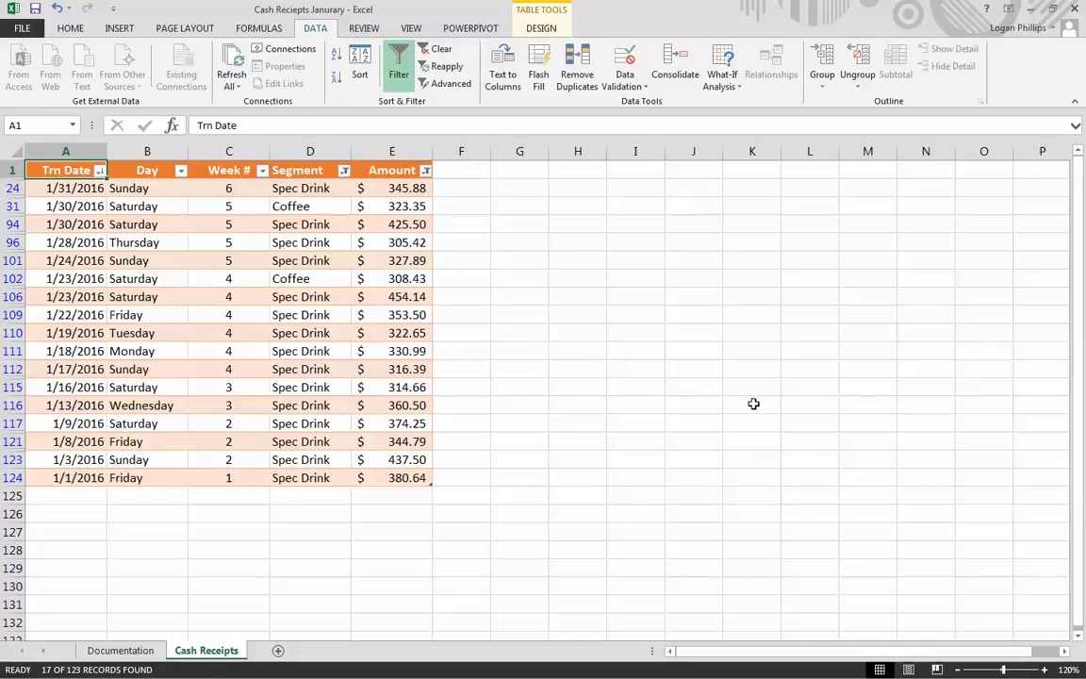
- Sort the filtered records by Amount from largest to smallest
left_click(402, 168)
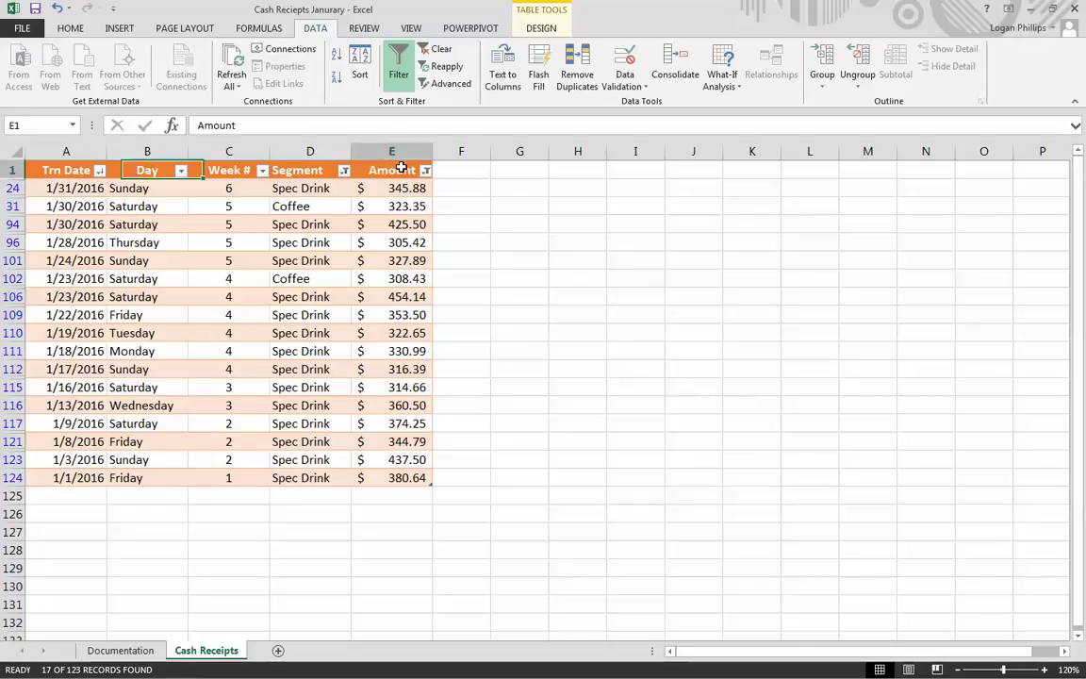
left_click(336, 78)
left_click(571, 494)
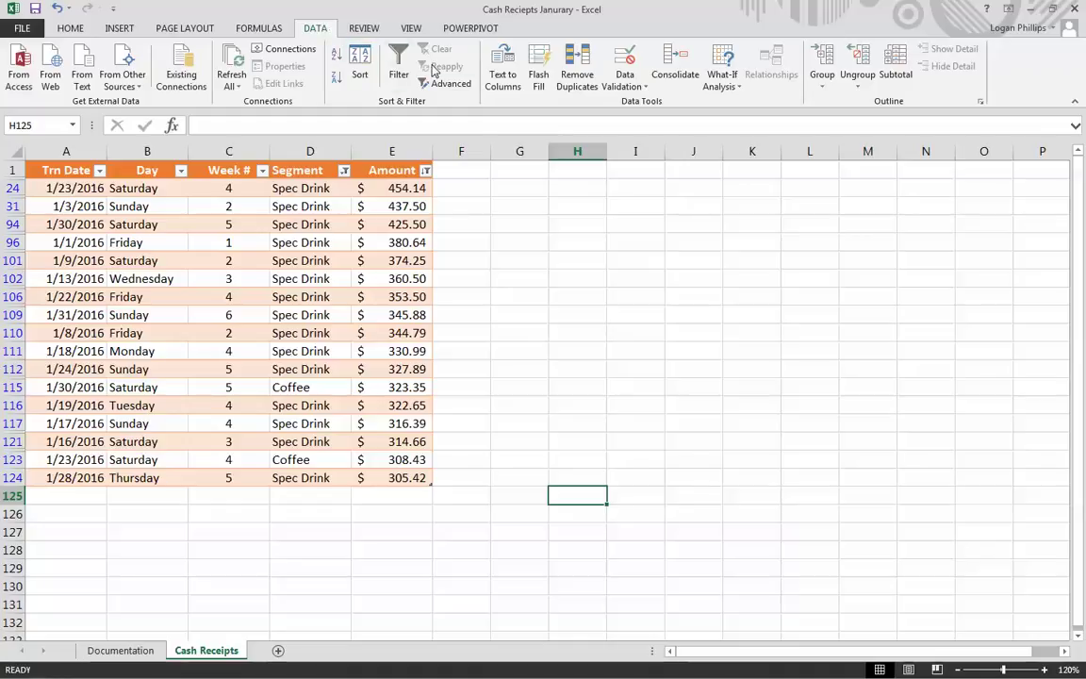
- Clear all filters and sort settings from the table and look through the full list of records
left_click(407, 224)
left_click(445, 49)
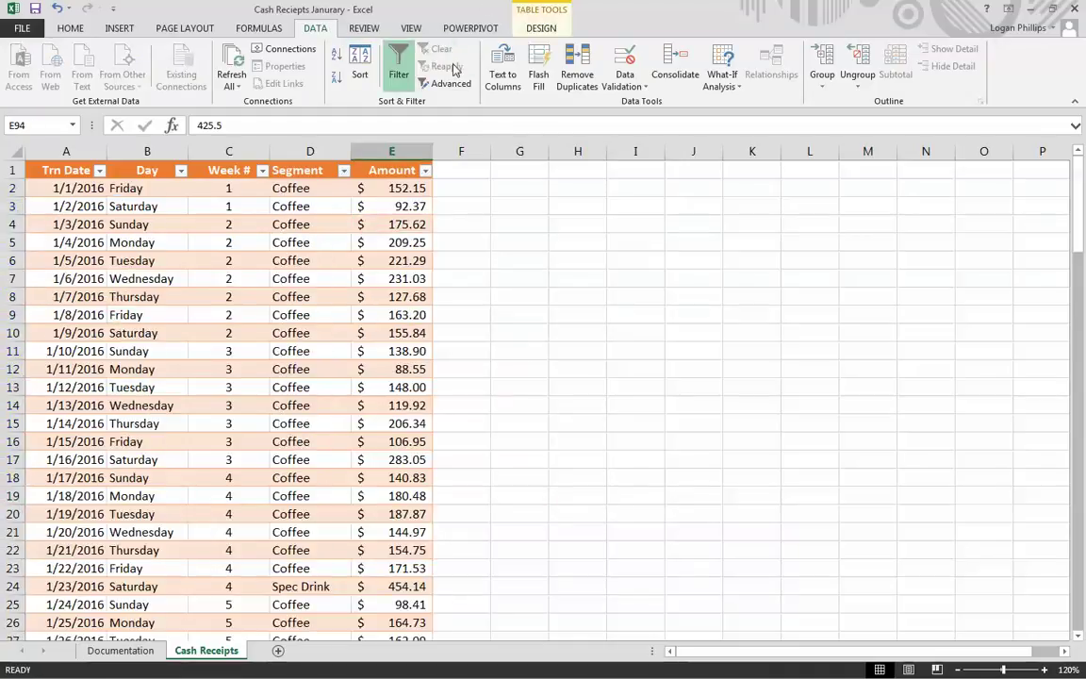
scroll(442, 434, "down", 20)
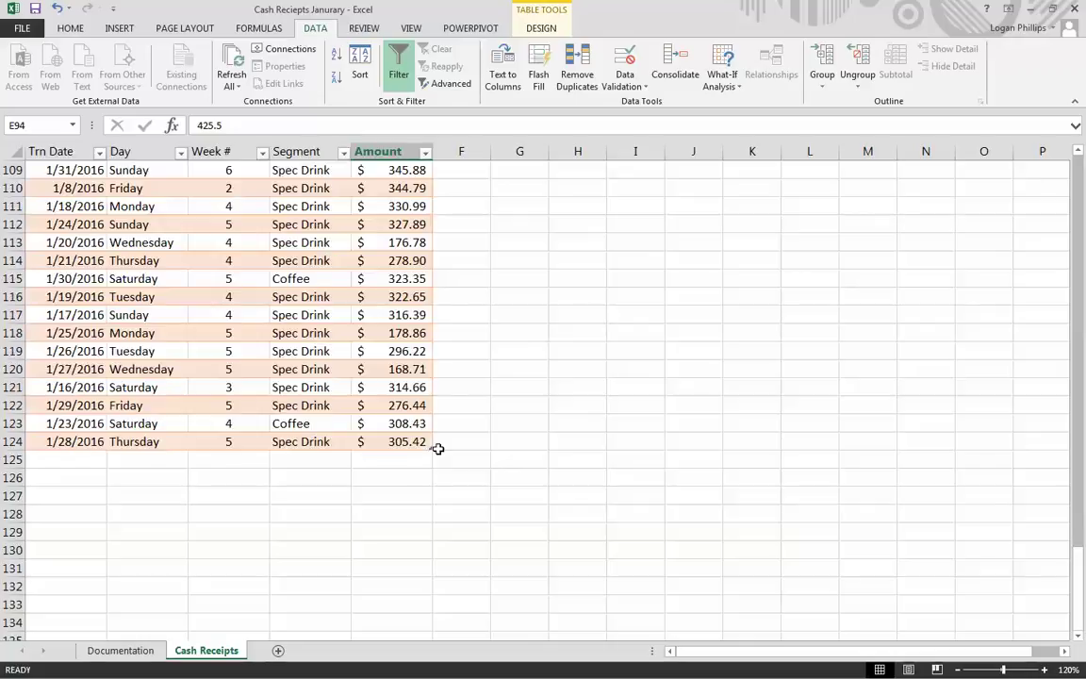
scroll(437, 448, "up", 20)
scroll(433, 462, "up", 1)
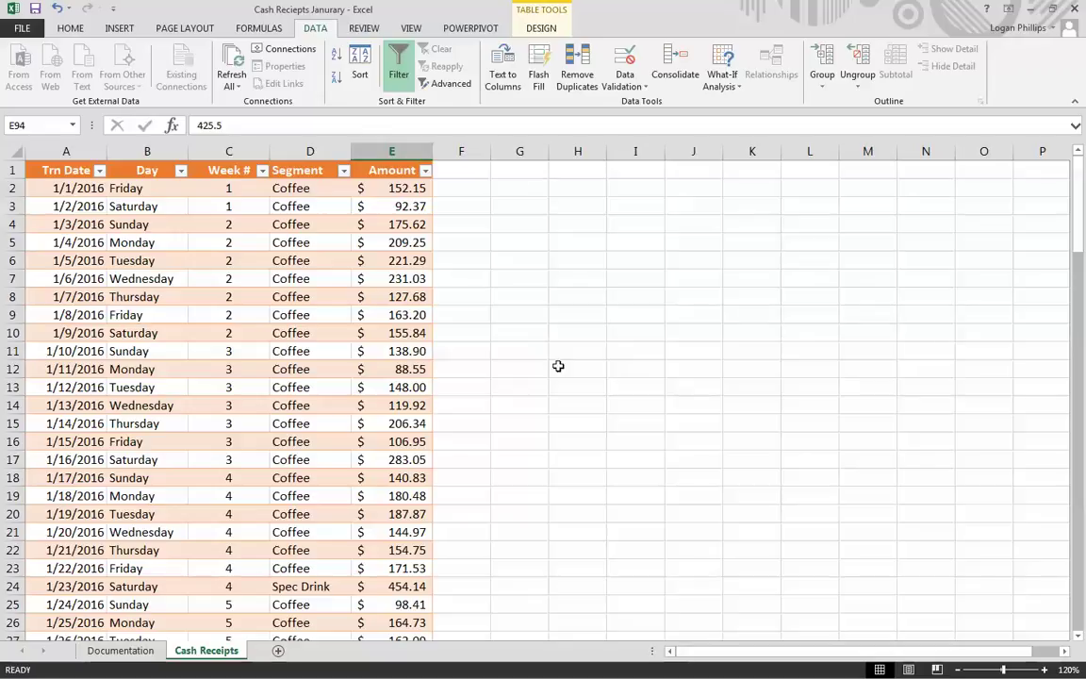
- Insert a slicer for the Week # column of the table
left_click(545, 31)
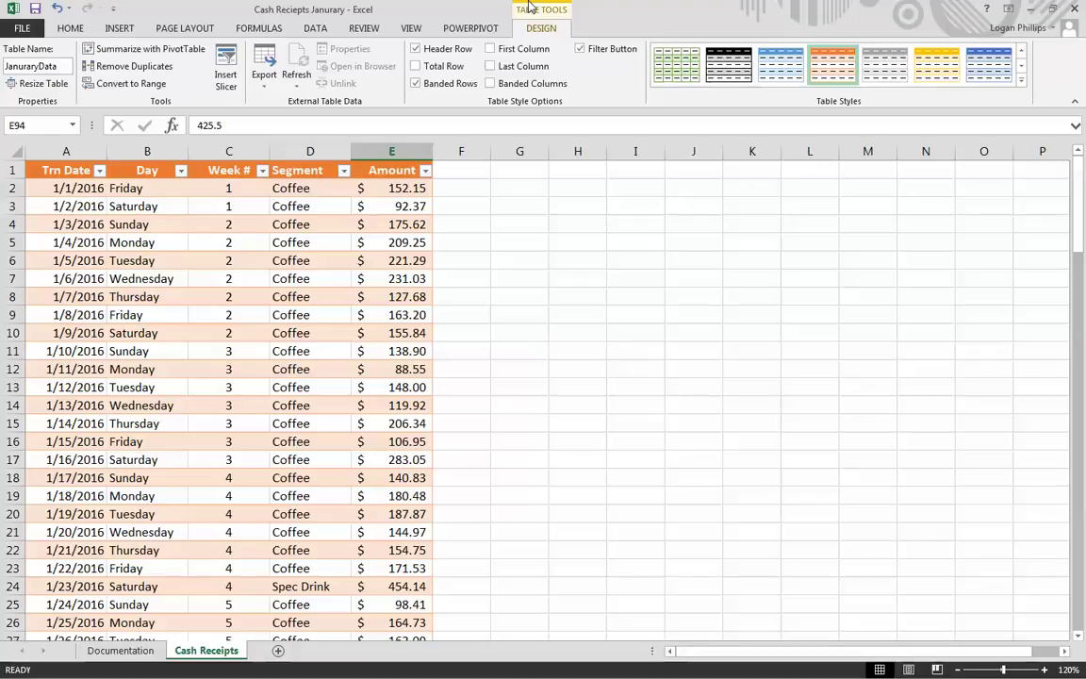
left_click(227, 64)
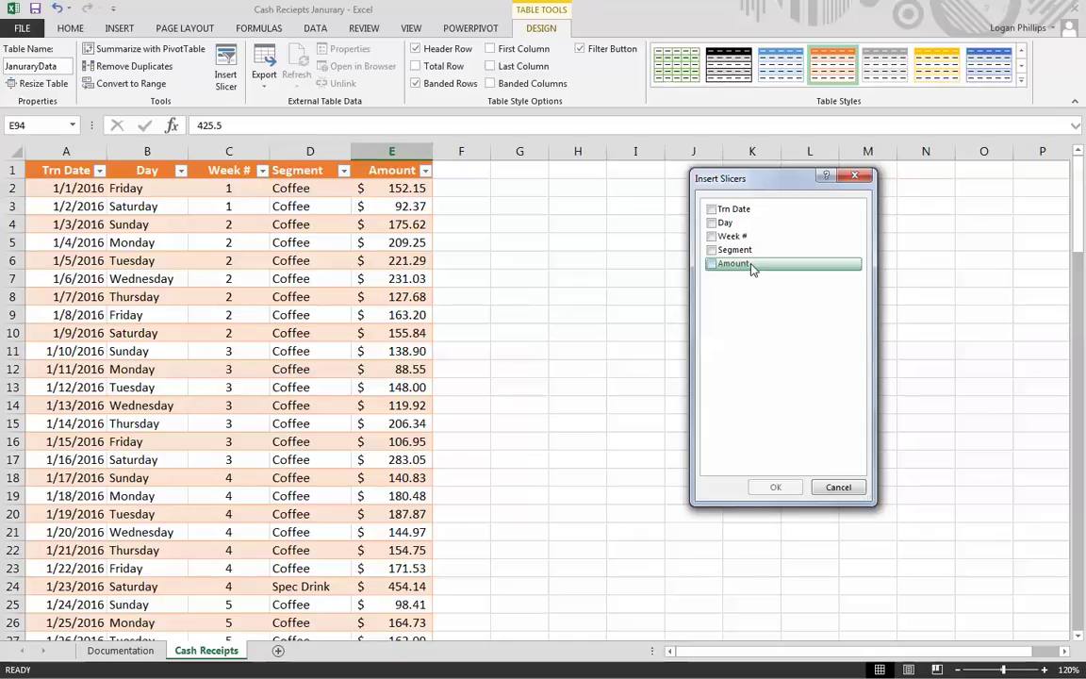
left_click(711, 237)
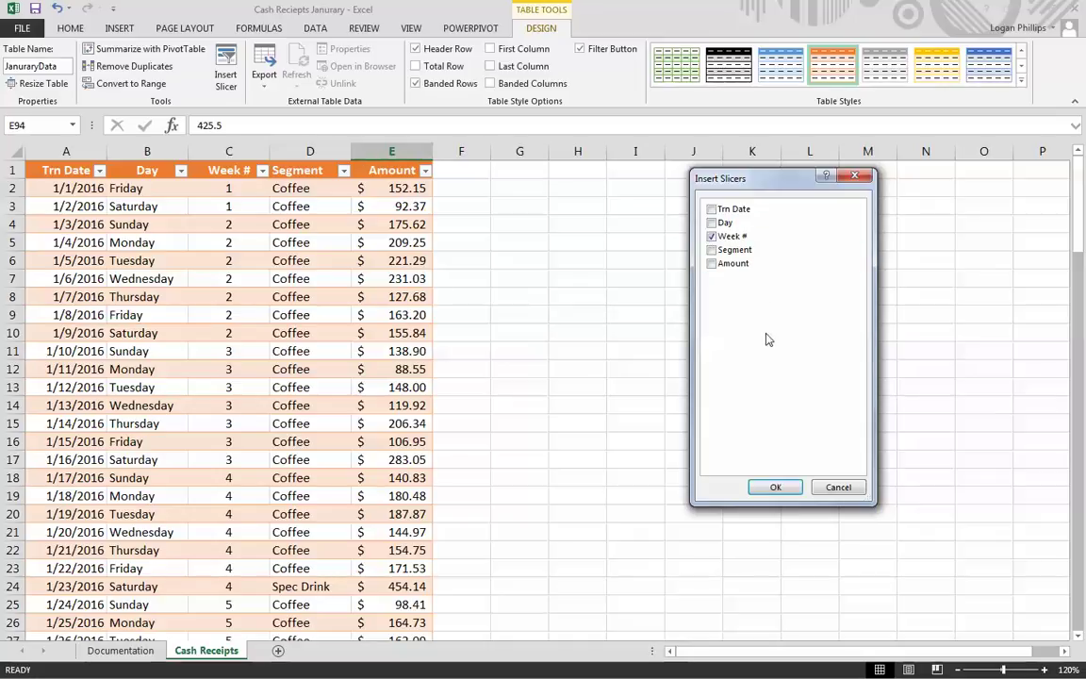
left_click(777, 486)
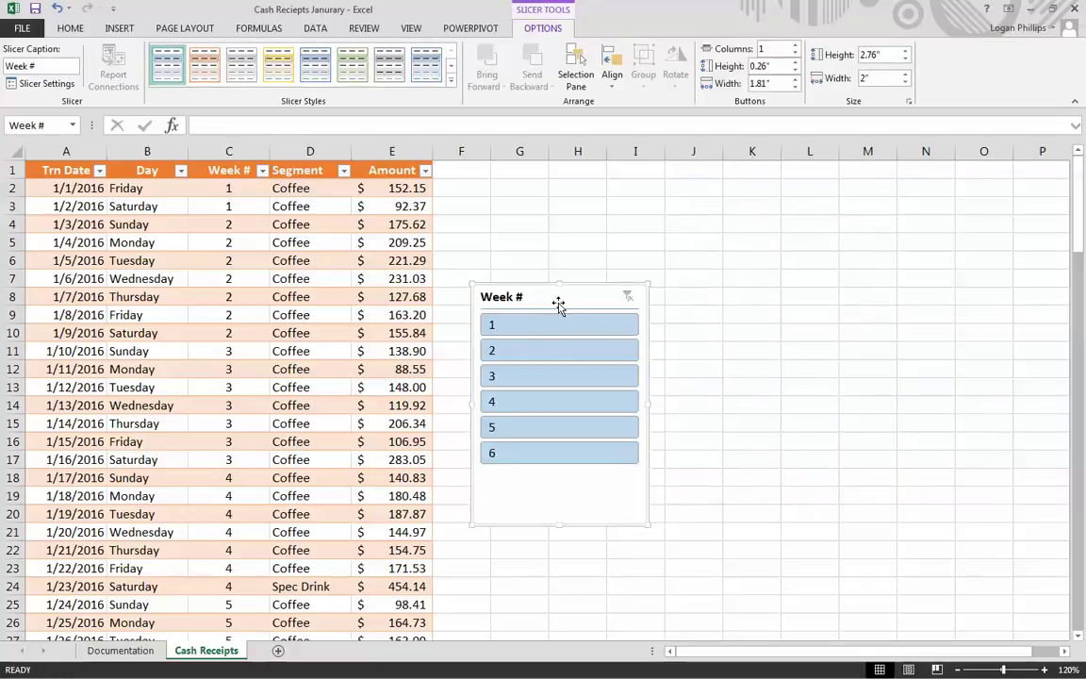
- Filter the table through different weeks with the Week # slicer, finish on week 1, and move the slicer up beside the table's header row
left_click(519, 326)
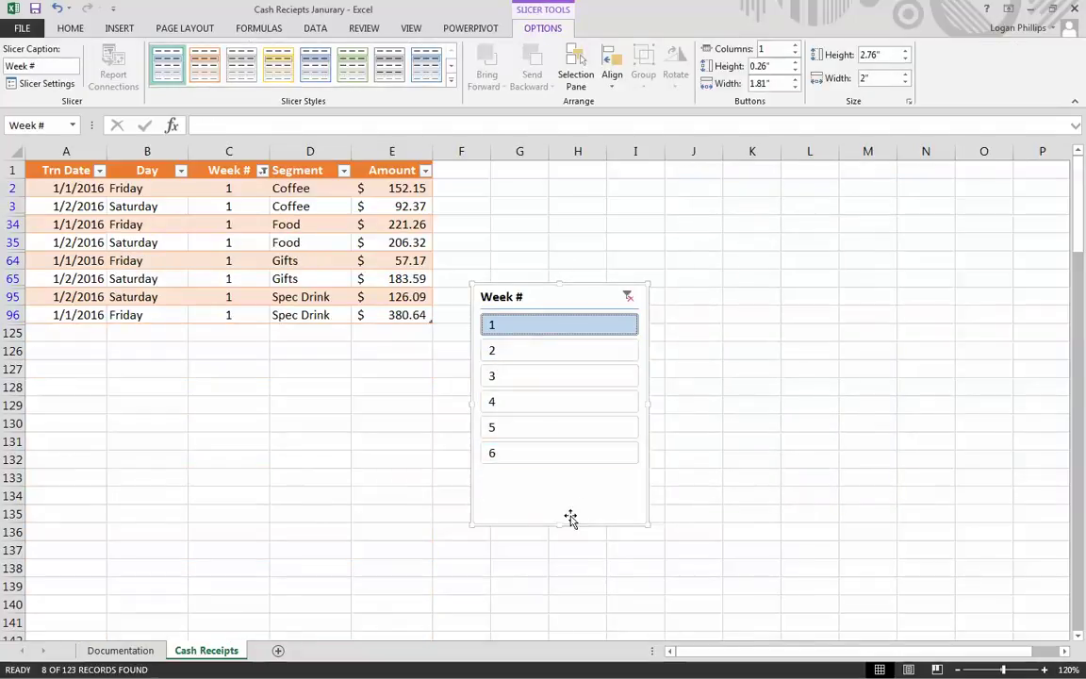
left_click(542, 350)
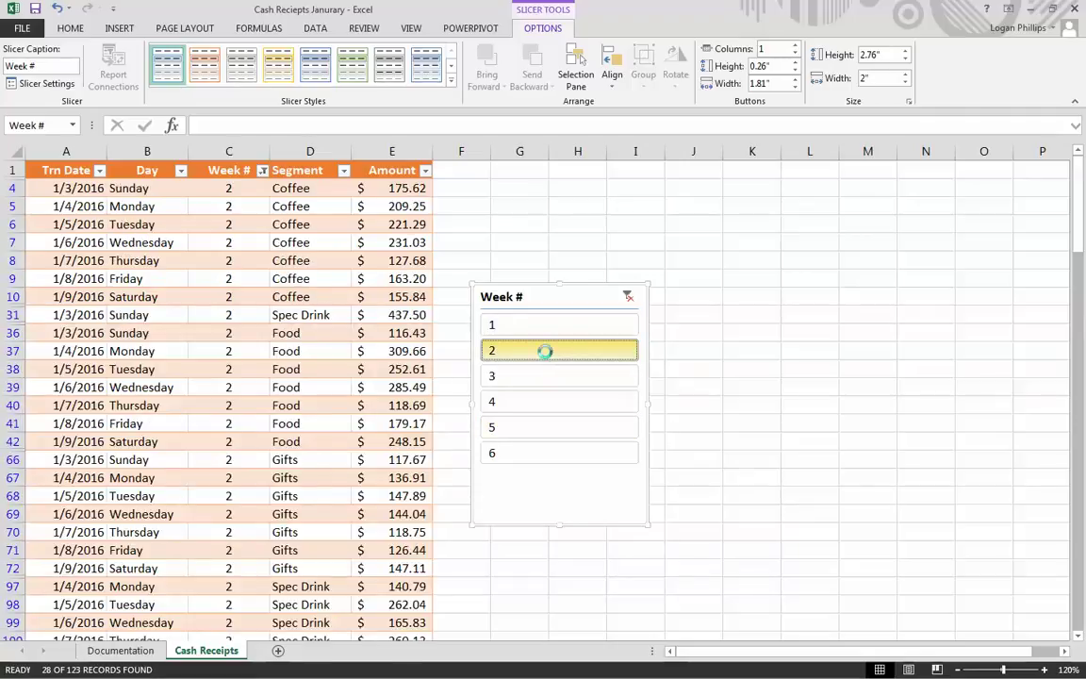
left_click(528, 401)
left_click(528, 429)
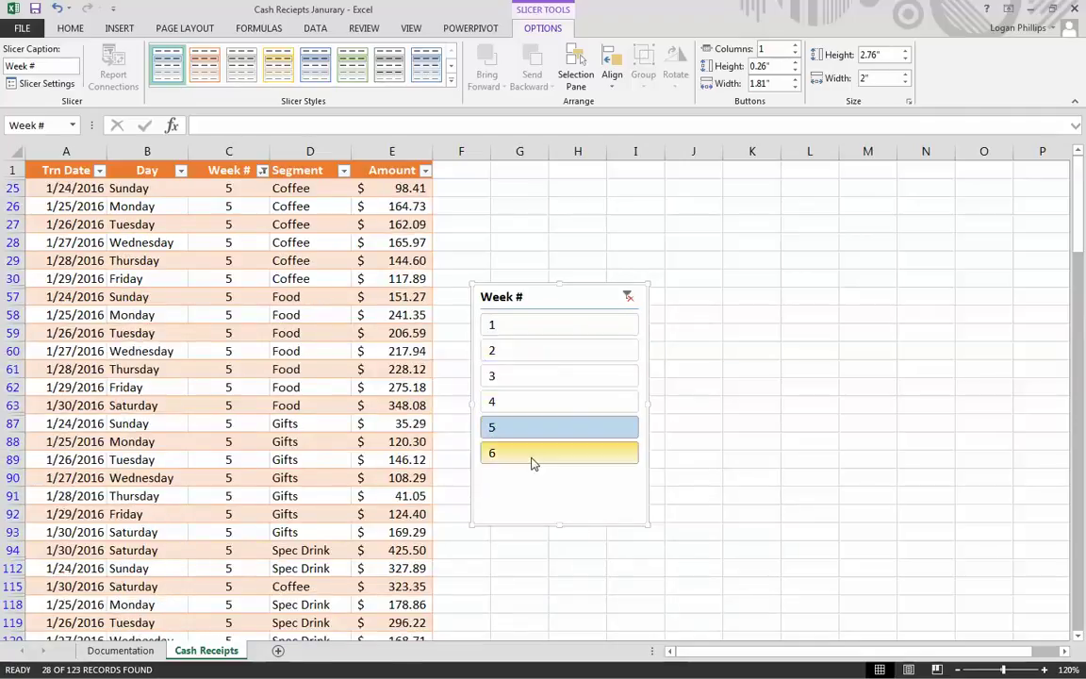
left_click(531, 458)
left_click(552, 332)
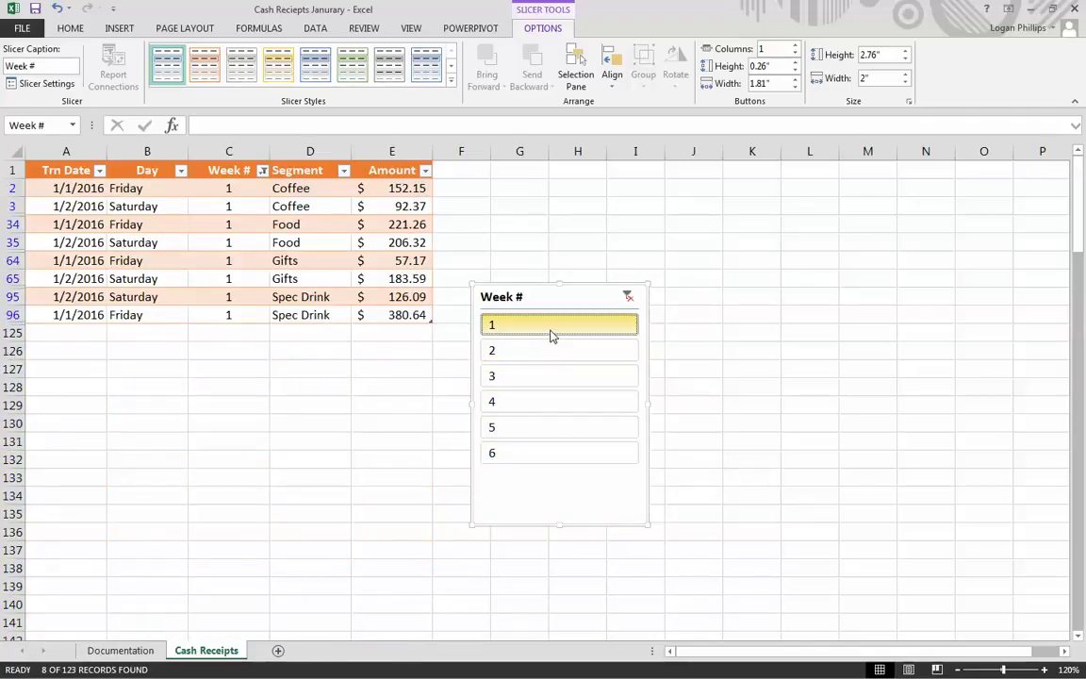
left_click(549, 350)
left_click(547, 376)
left_click(547, 401)
left_click(547, 427)
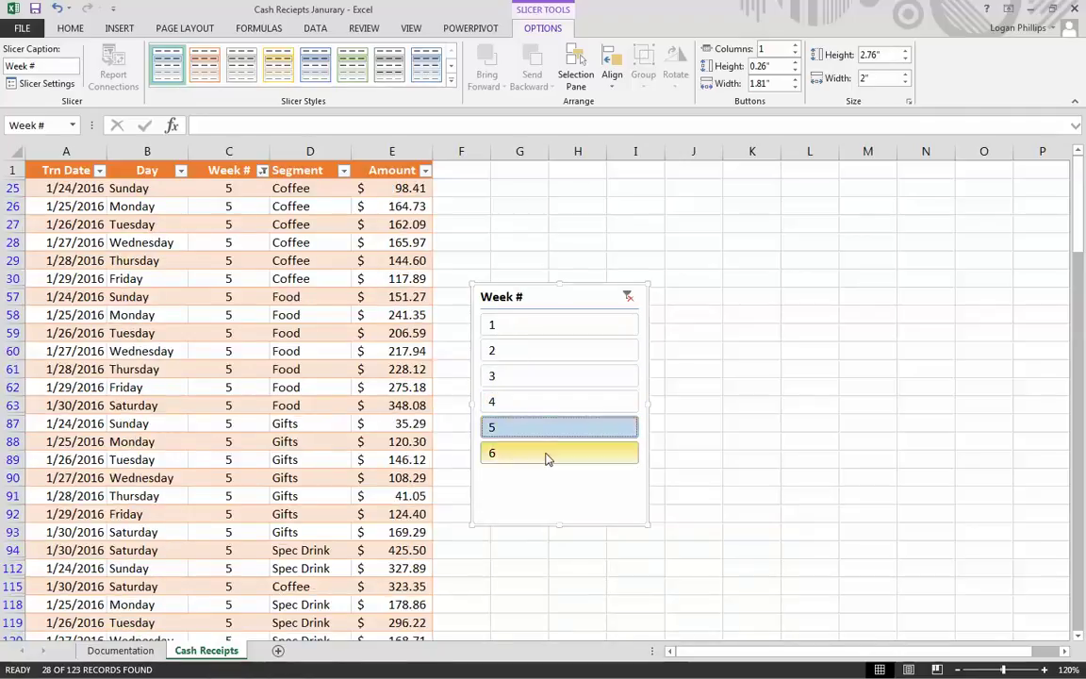
left_click(547, 456)
left_click(552, 374)
left_click(553, 349)
left_click(554, 328)
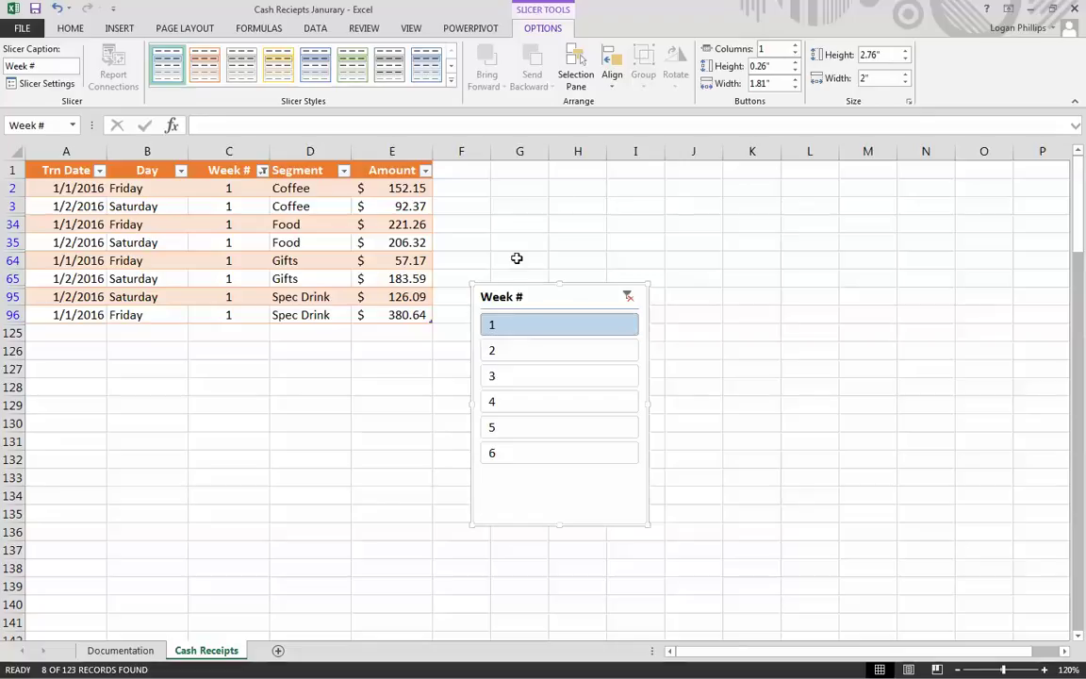
left_click_drag(506, 285, 553, 171)
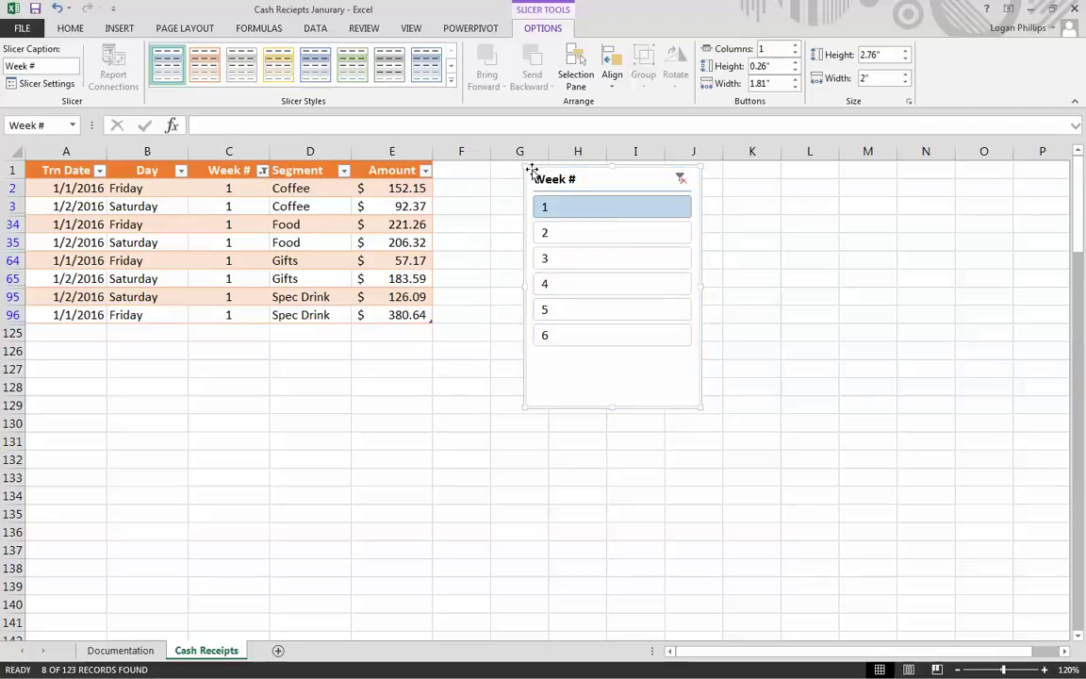
- Move the Week # slicer to the top of column G and size it to 2.2" high and 1" wide
left_click_drag(535, 170, 504, 165)
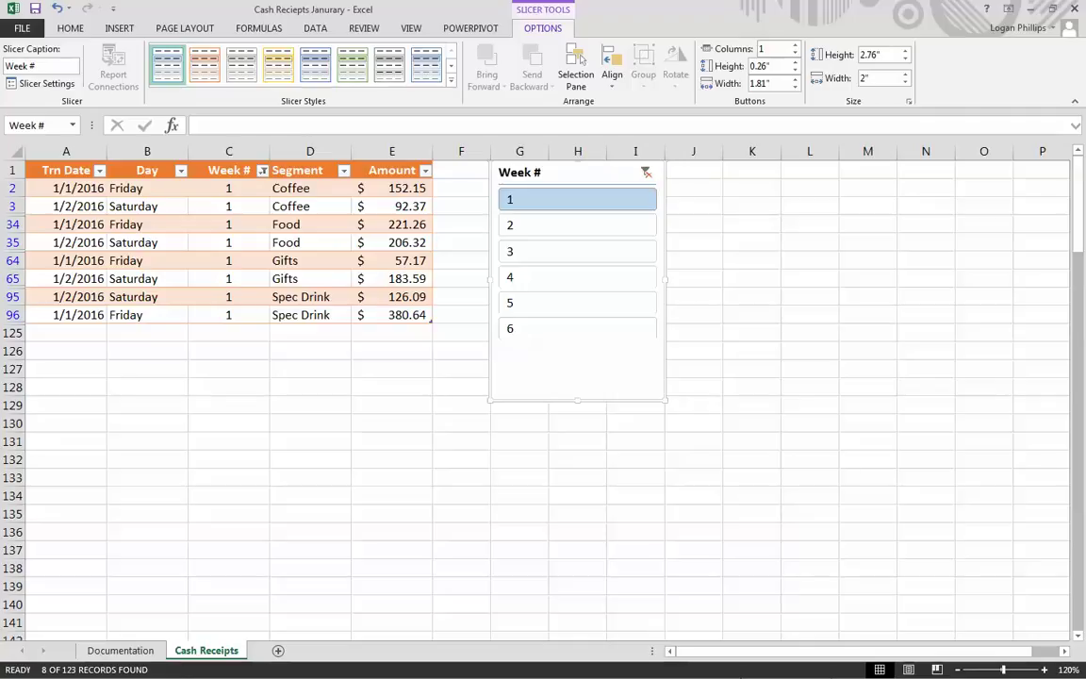
left_click(887, 54)
left_click_drag(886, 53, 797, 52)
type("2.2")
left_click(887, 78)
type("1")
key("Return")
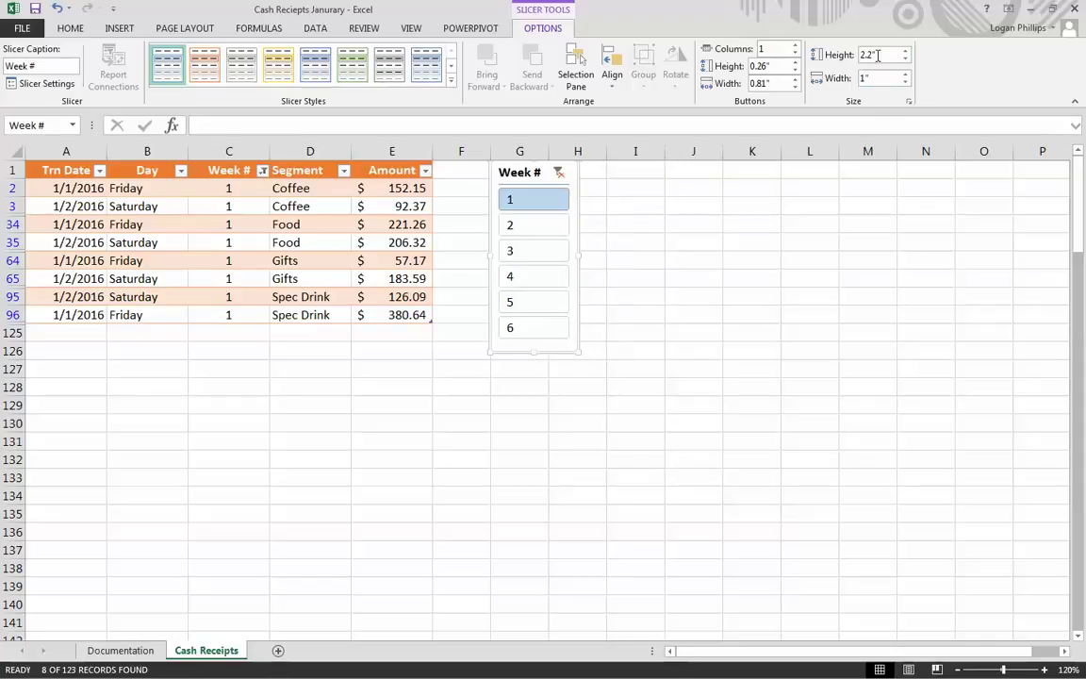
- Apply the dark orange slicer style to the Week # slicer and clear its week 1 filter
left_click(452, 83)
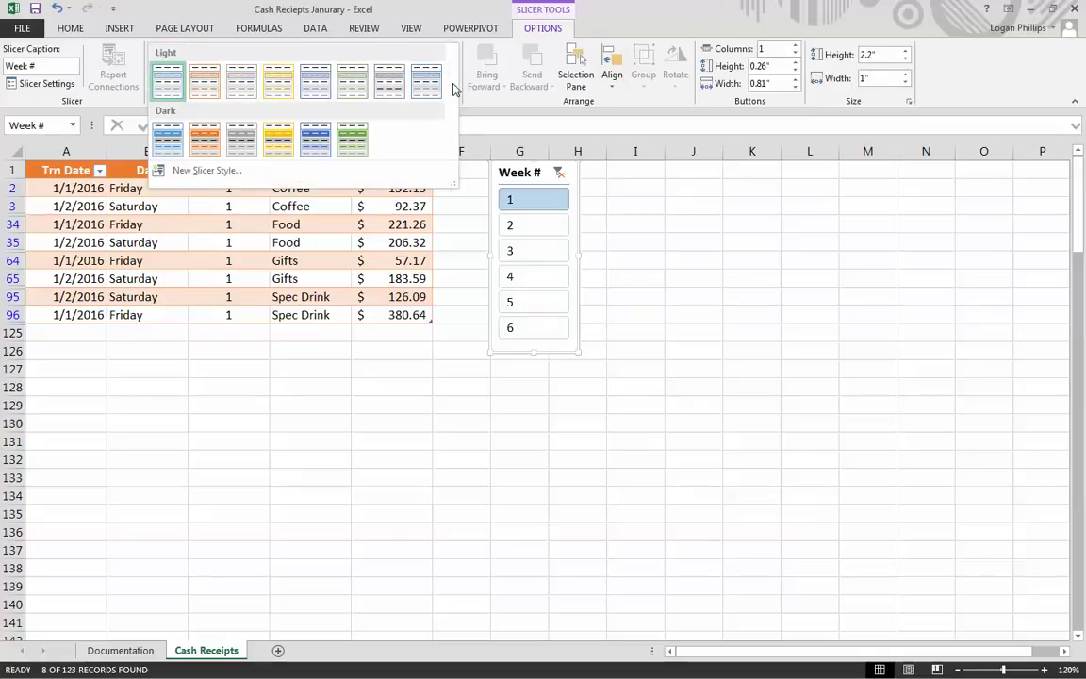
left_click(198, 149)
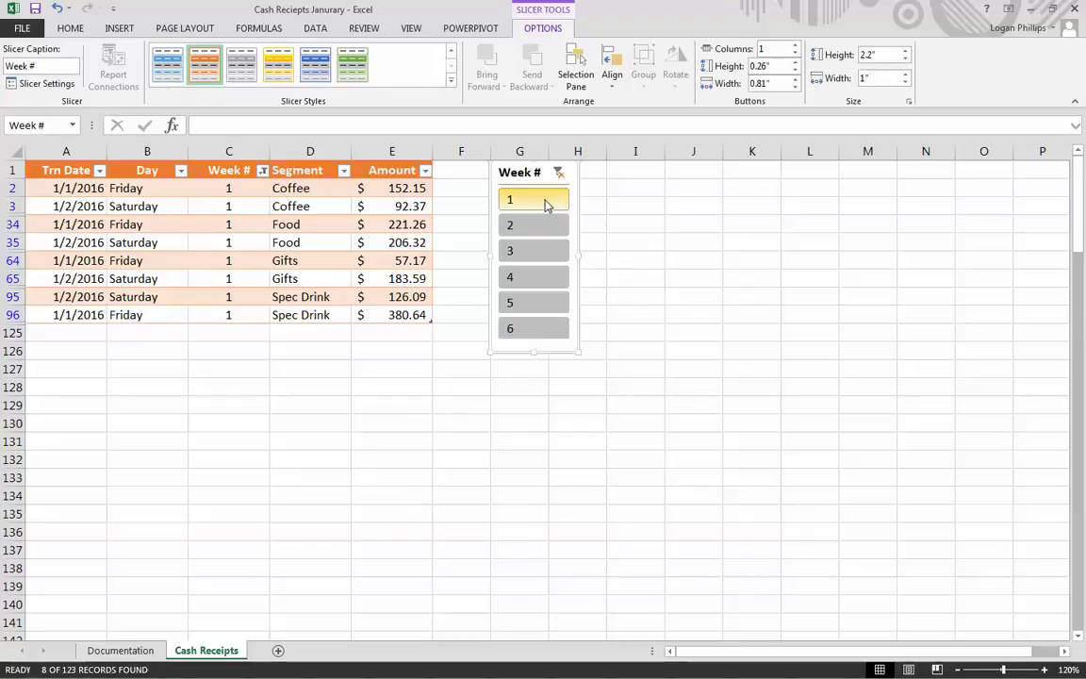
left_click(558, 172)
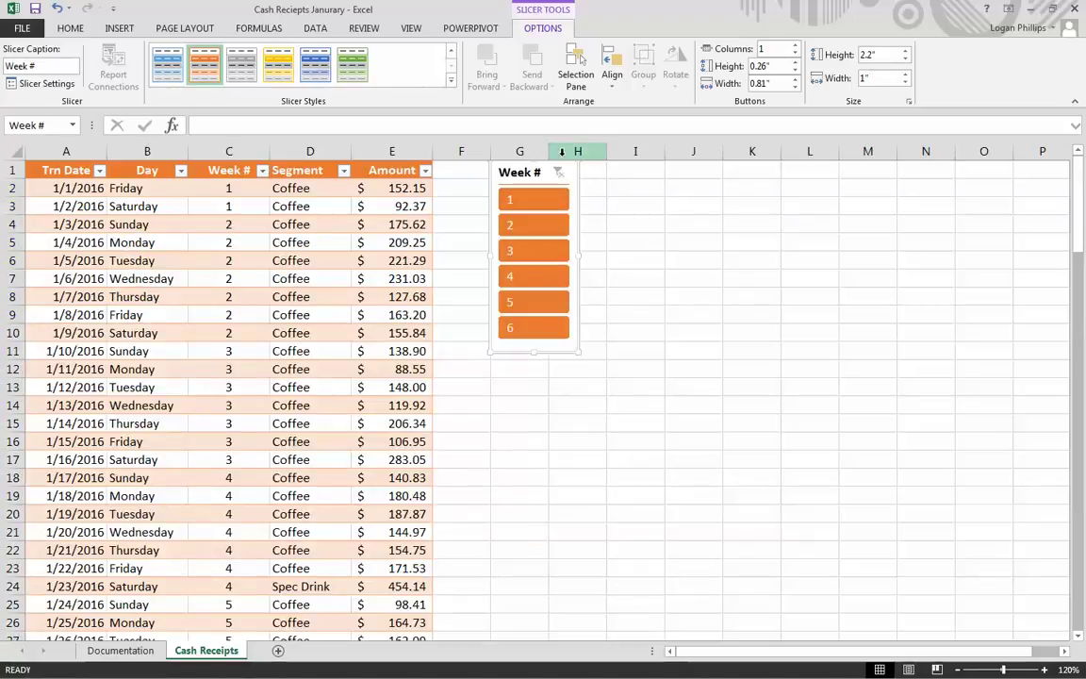
- Try the Week # slicer on single weeks, weeks 1 to 4 and weeks 2 to 6, and clear the filter
left_click(536, 224)
left_click(536, 276)
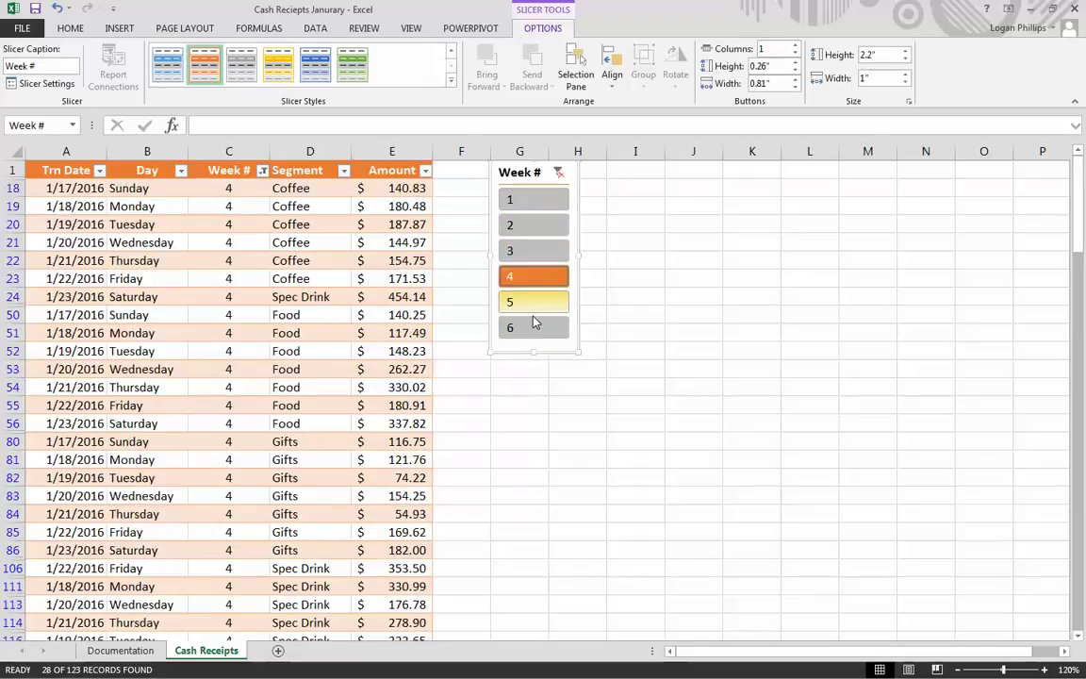
left_click(539, 249, "ctrl")
left_click(540, 224, "ctrl")
left_click(538, 200, "ctrl")
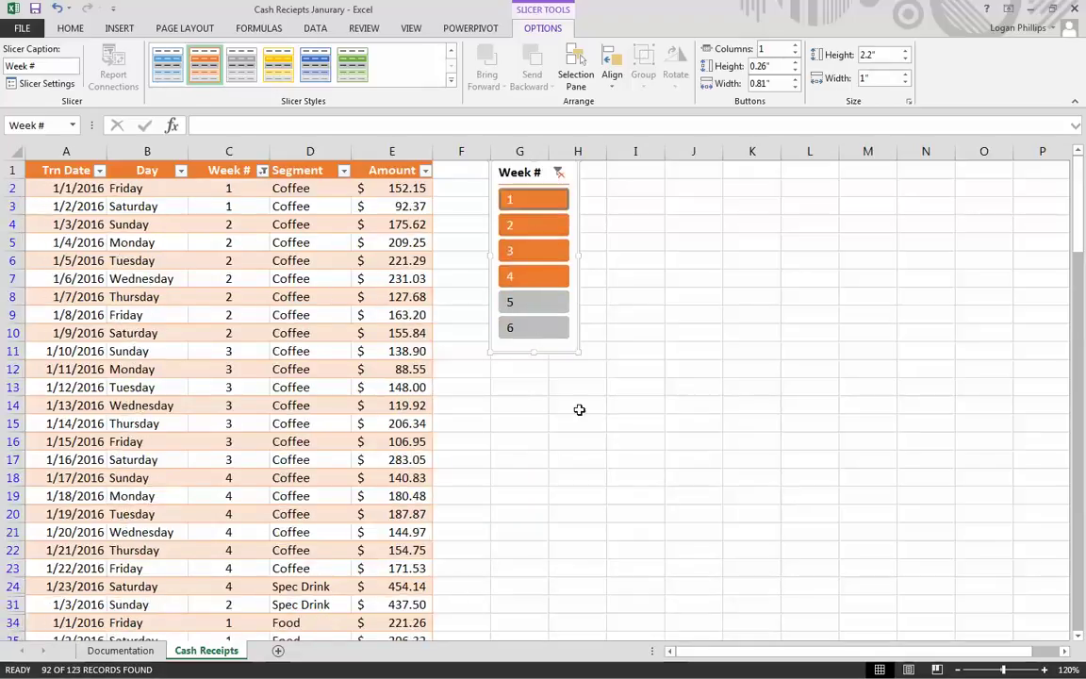
left_click(545, 309)
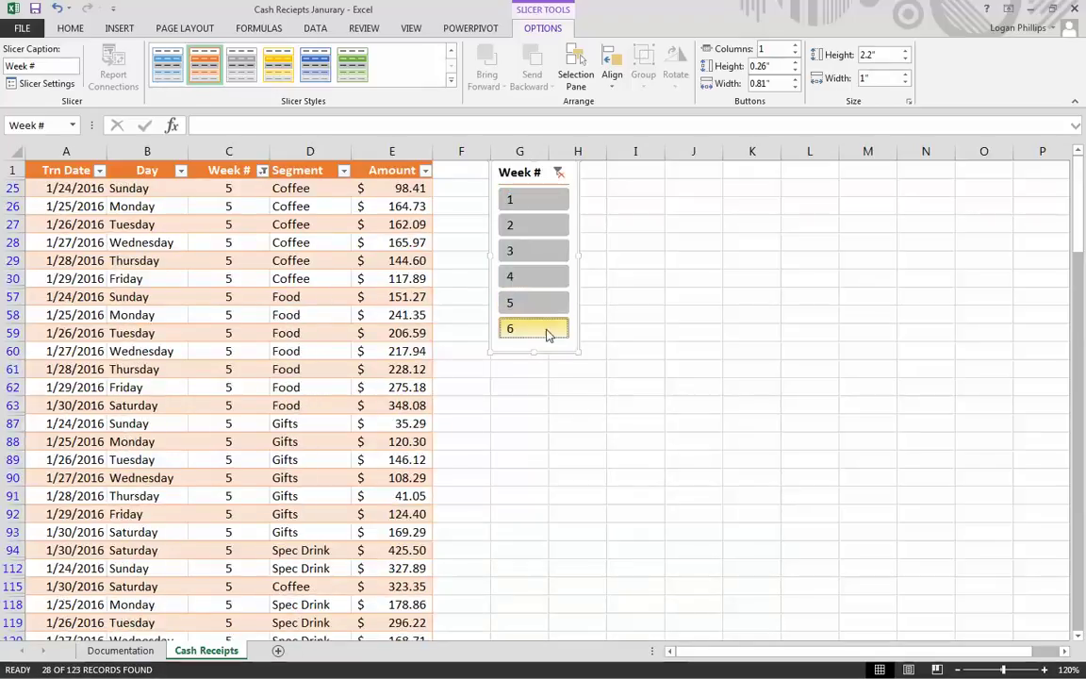
left_click(546, 328)
left_click_drag(528, 288, 540, 224)
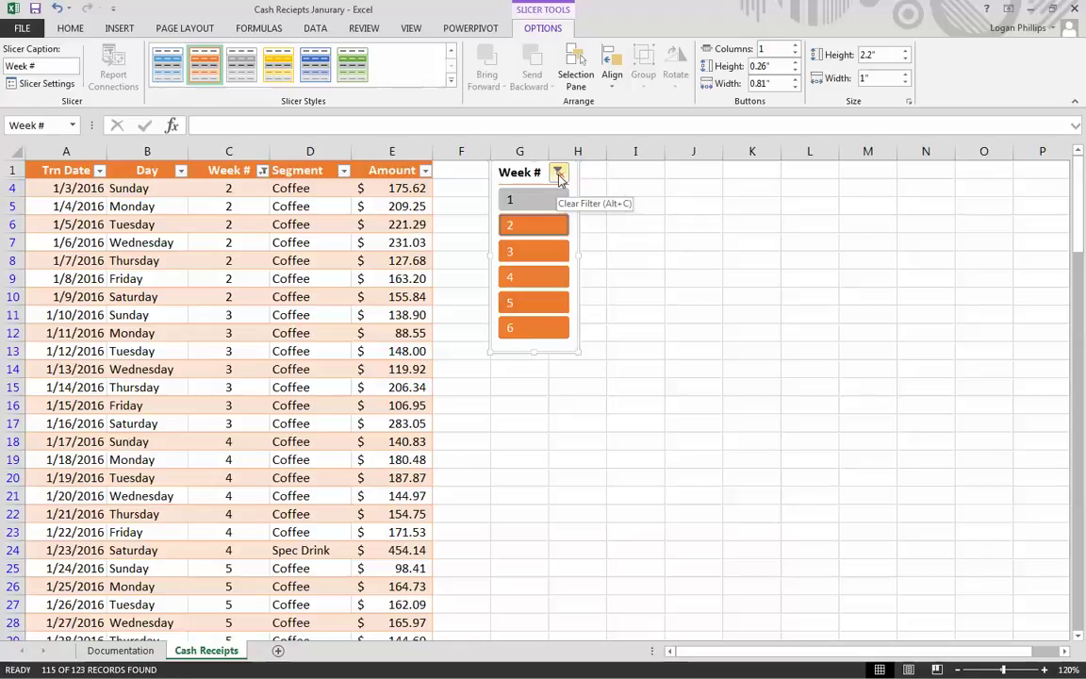
left_click(558, 176)
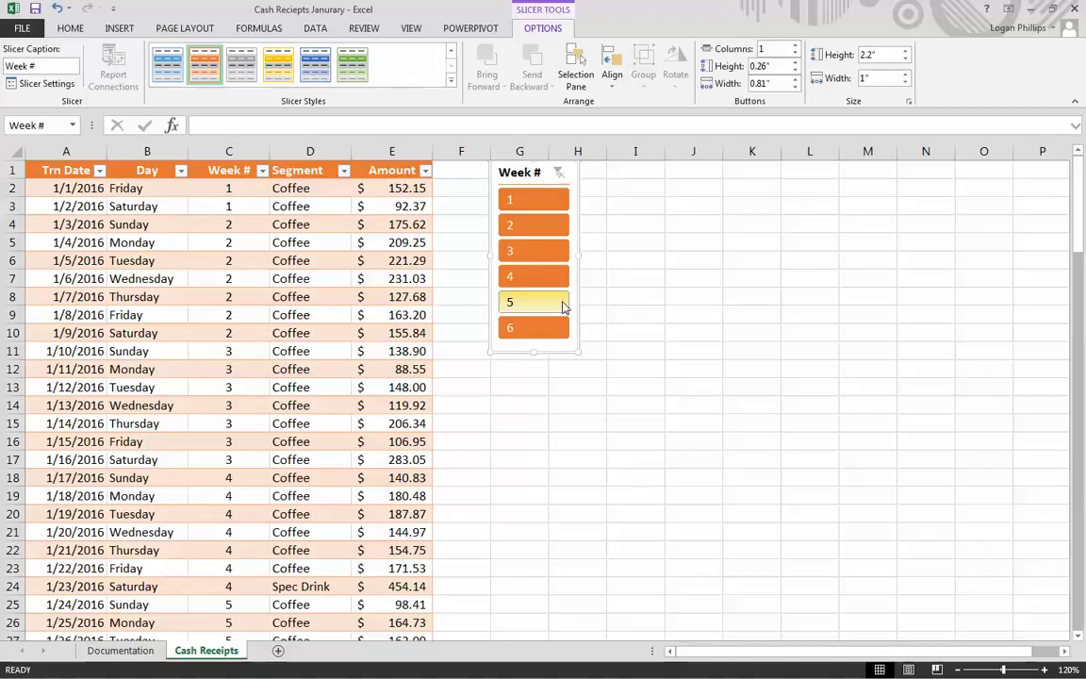
- Filter the table to weeks 1 and 5 with the slicer, review the matching records, and clear the filter
left_click(512, 200)
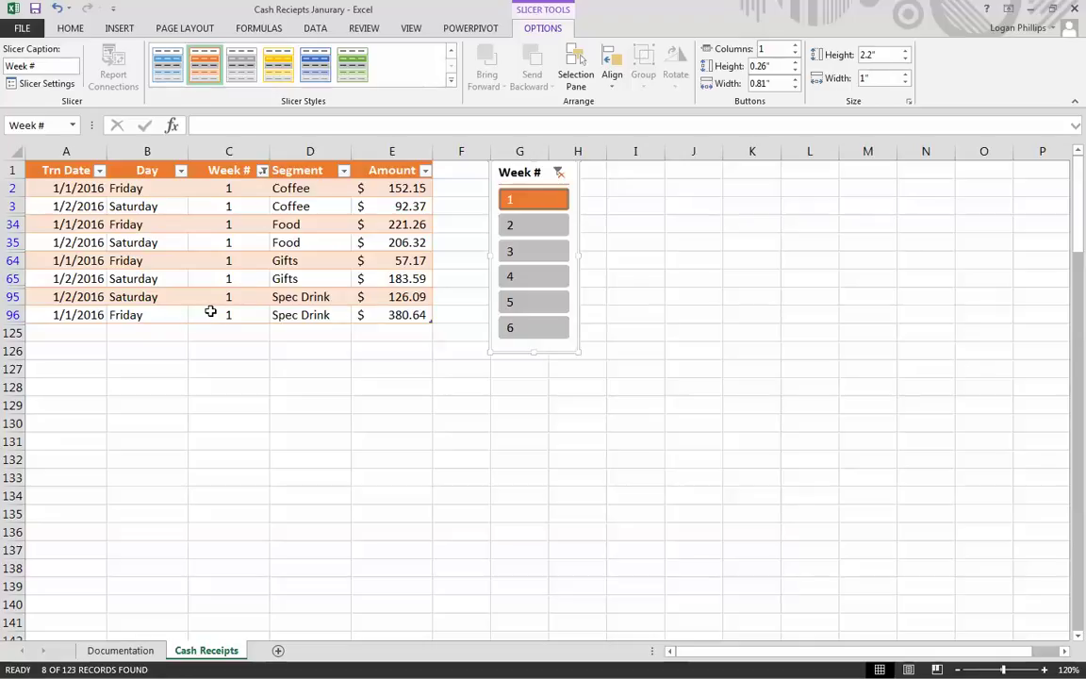
left_click(516, 303, "ctrl")
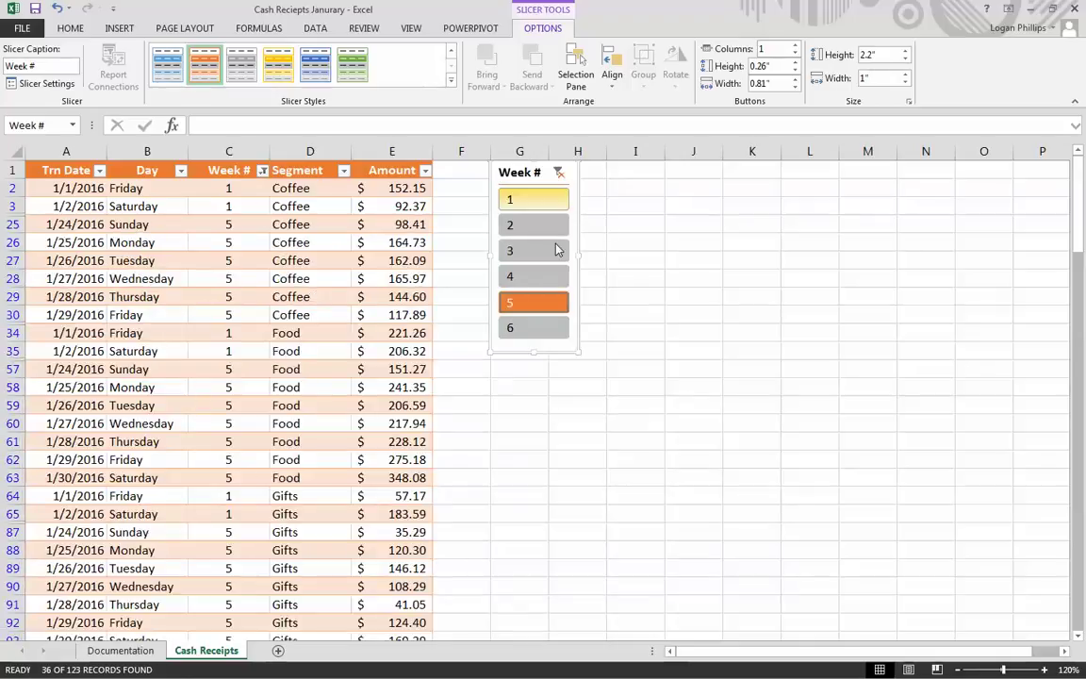
left_click(553, 490)
scroll(552, 487, "down", 6)
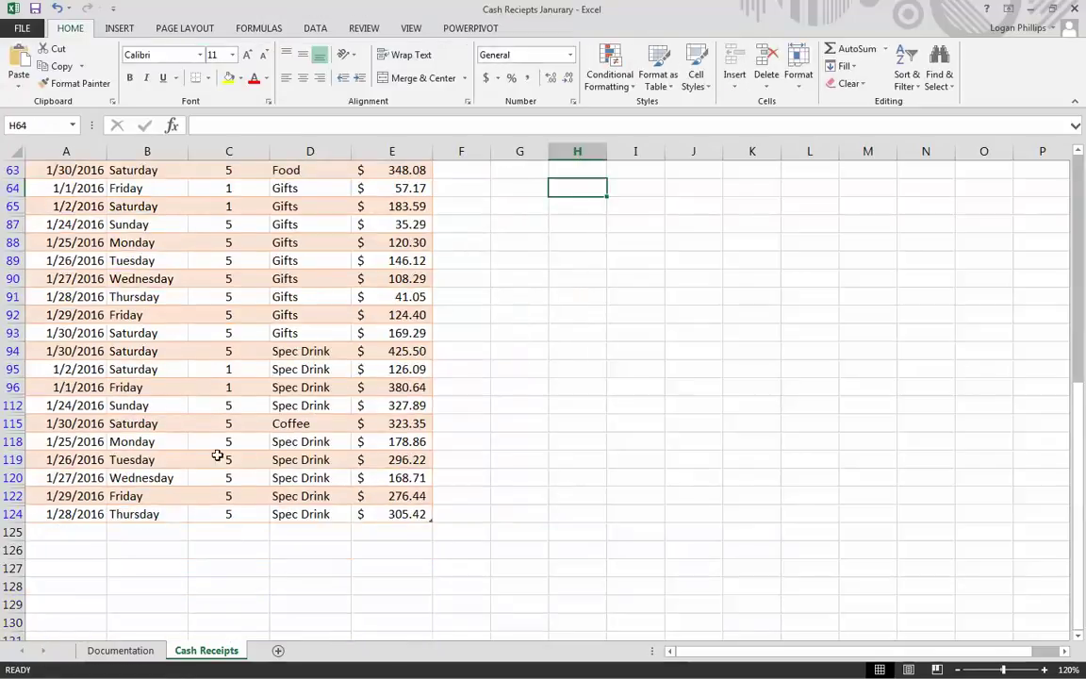
scroll(251, 368, "up", 6)
scroll(250, 369, "down", 9)
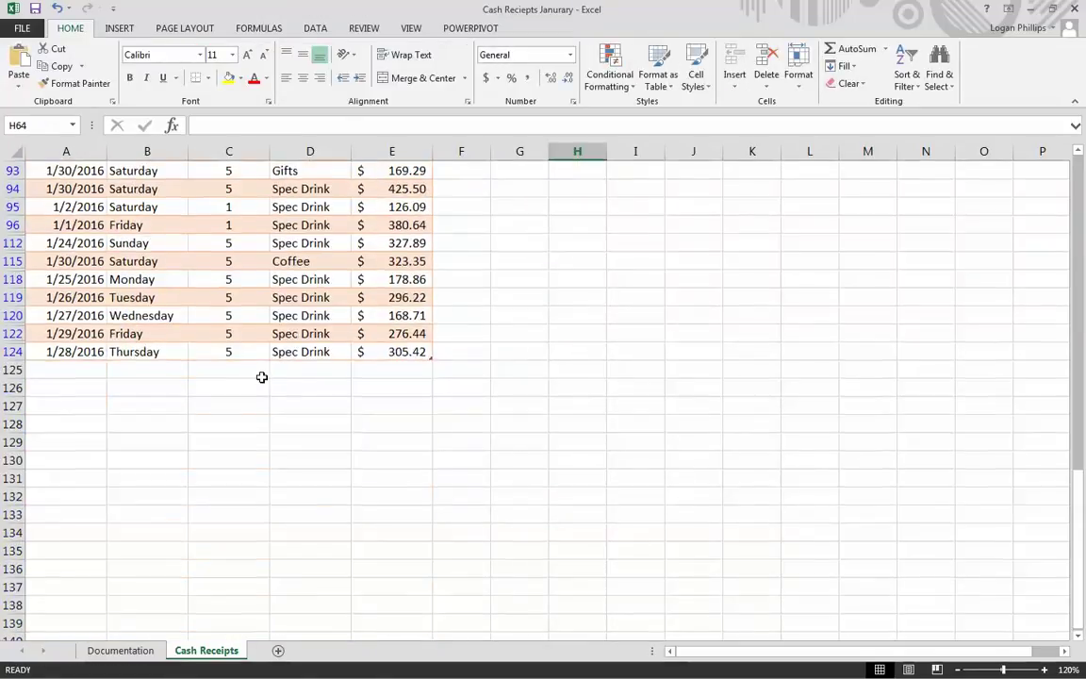
scroll(274, 377, "up", 10)
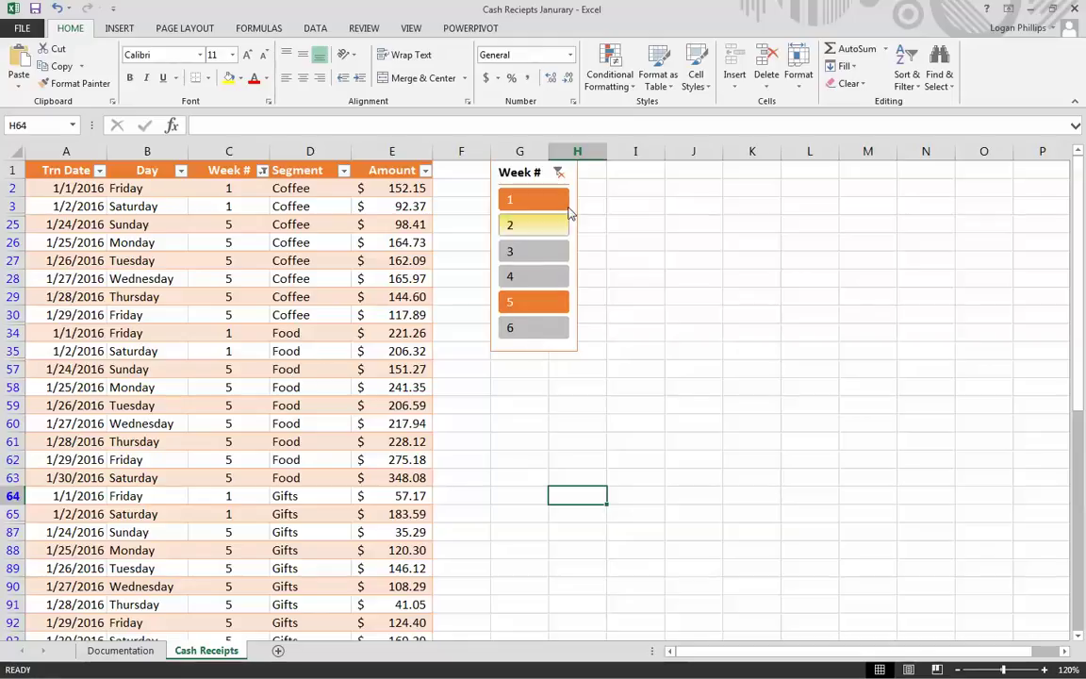
left_click(559, 172)
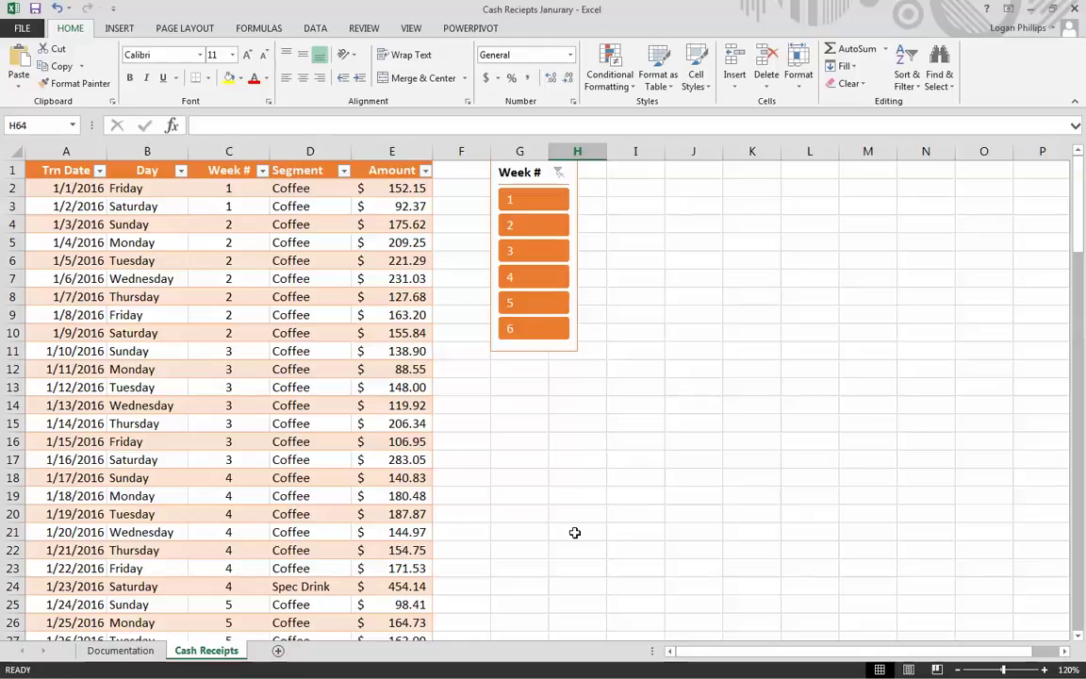
left_click(563, 177)
- Add a total row to the January data table
left_click(505, 497)
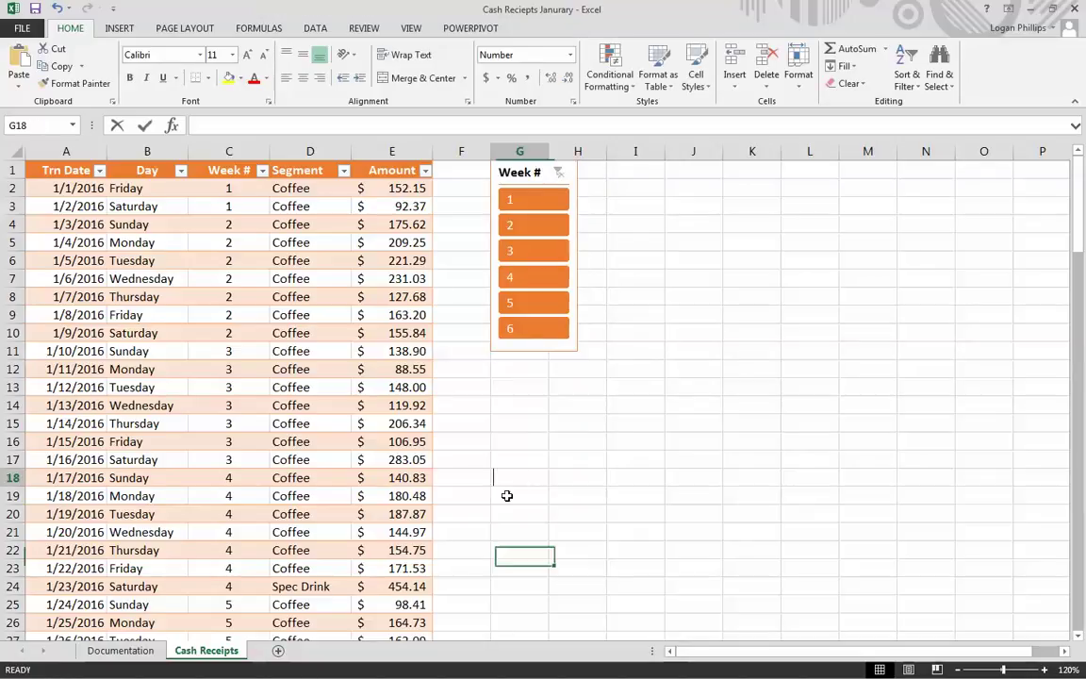
scroll(491, 512, "down", 11)
scroll(491, 512, "down", 6)
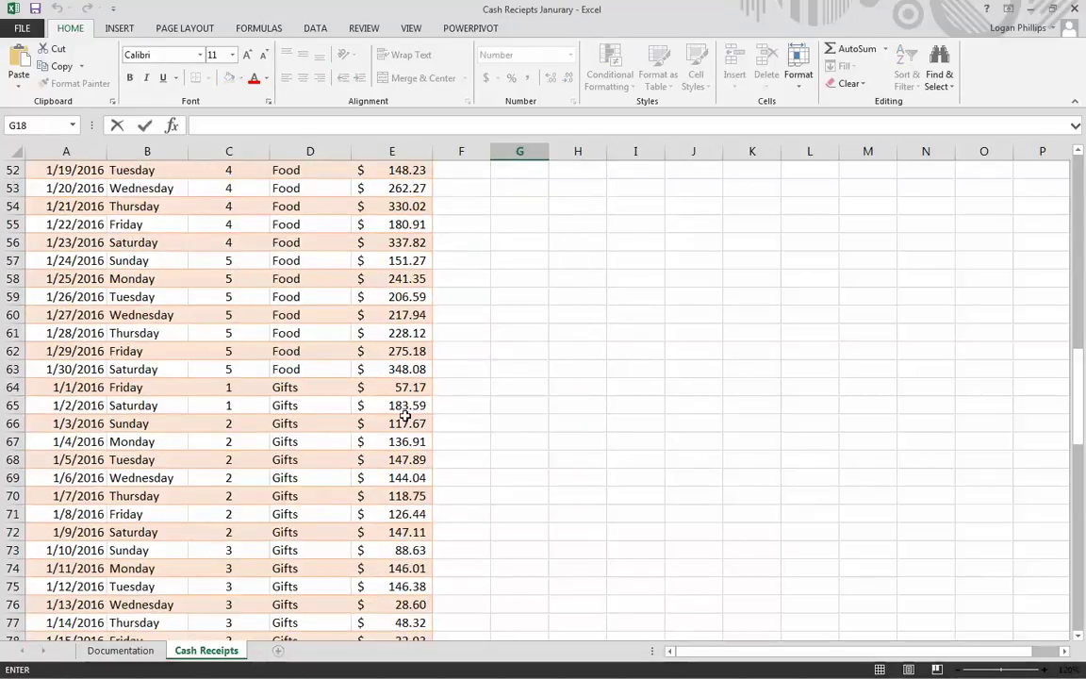
scroll(404, 415, "down", 2)
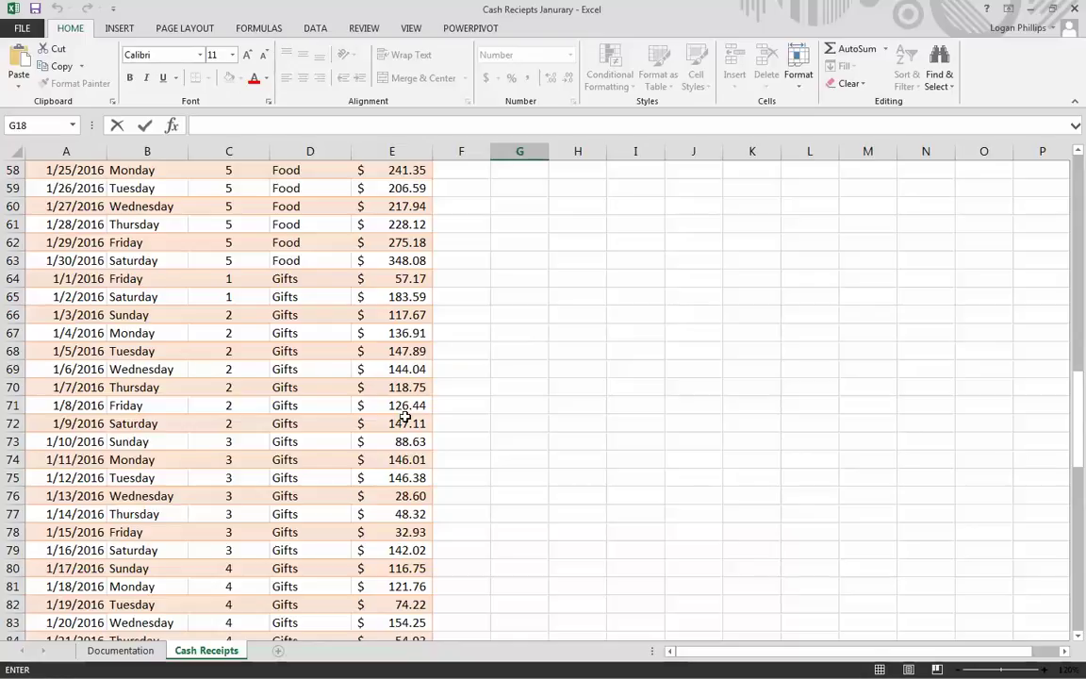
left_click(146, 244)
left_click(540, 29)
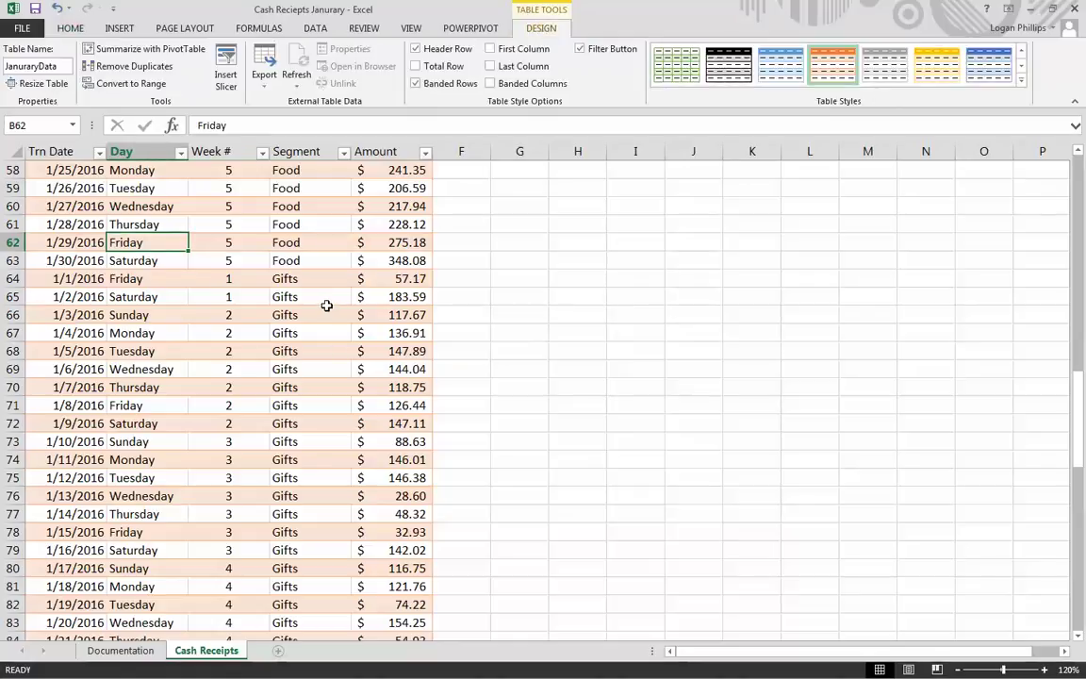
left_click(416, 66)
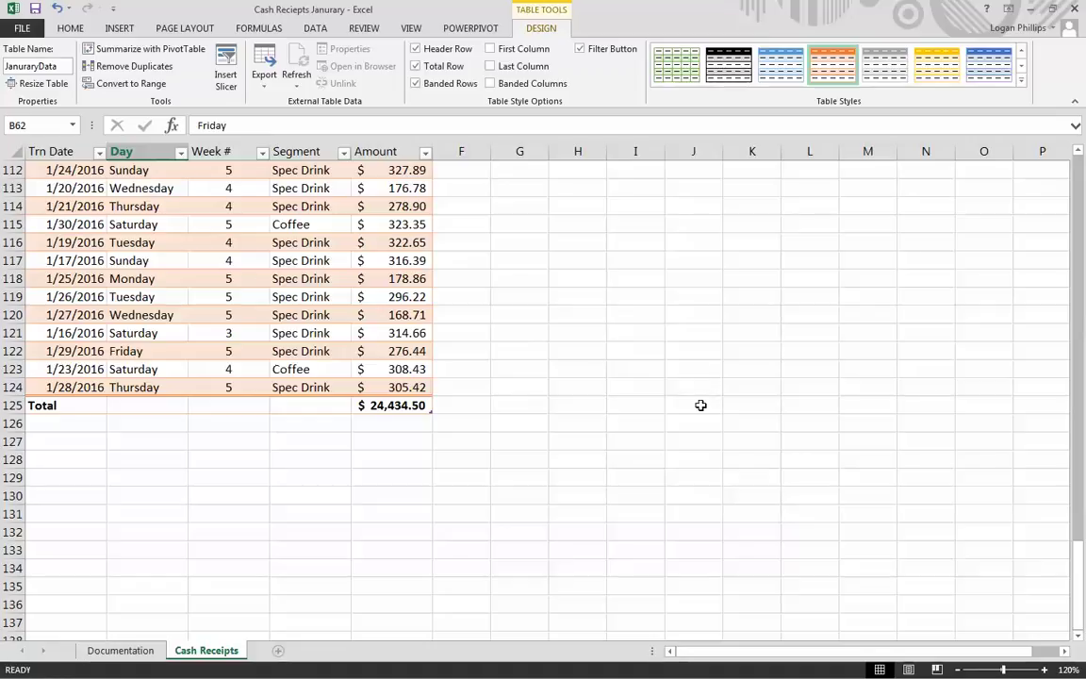
scroll(704, 404, "down", 1)
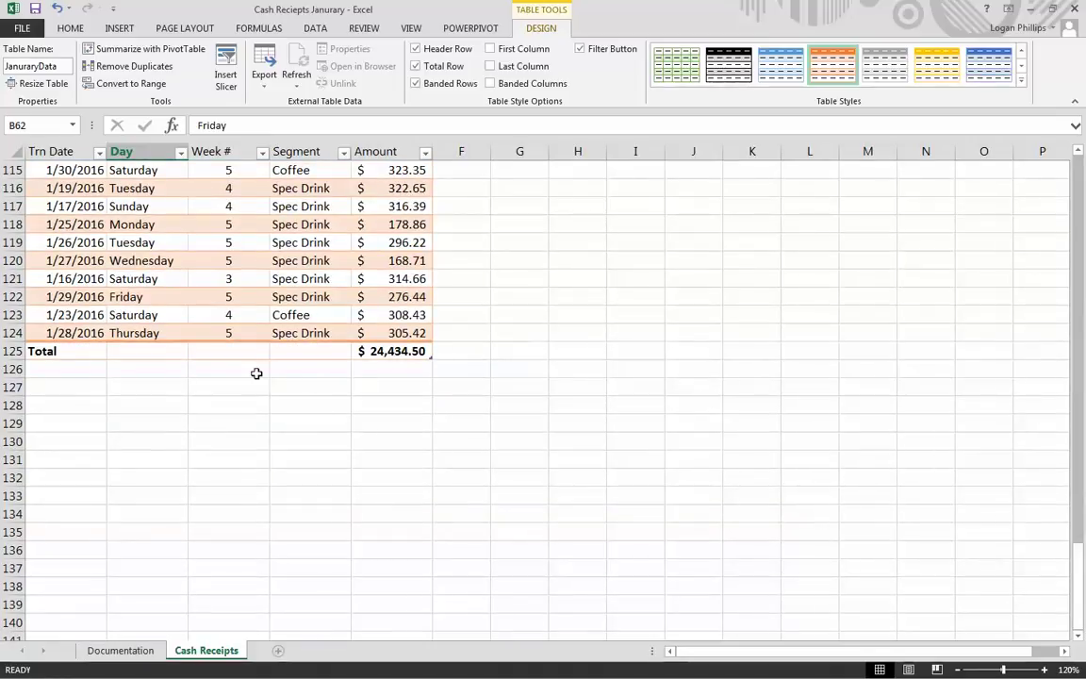
- Insert the COUNT function over B2:B124 in the Day column's total row cell
double_click(137, 370)
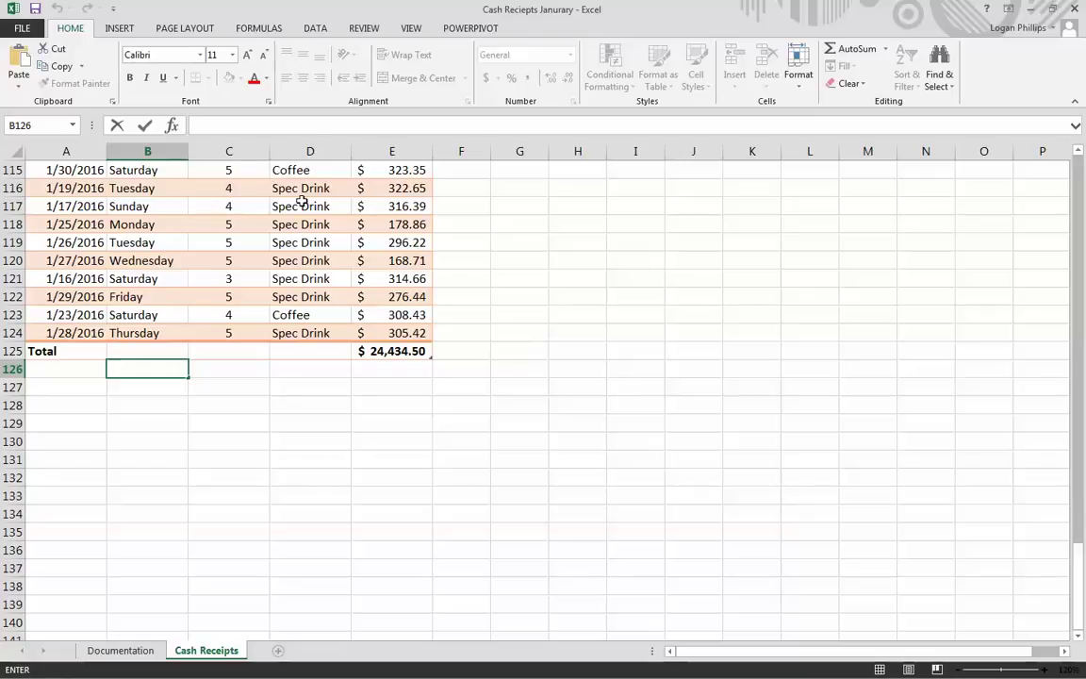
left_click(182, 369)
key("shift+Return")
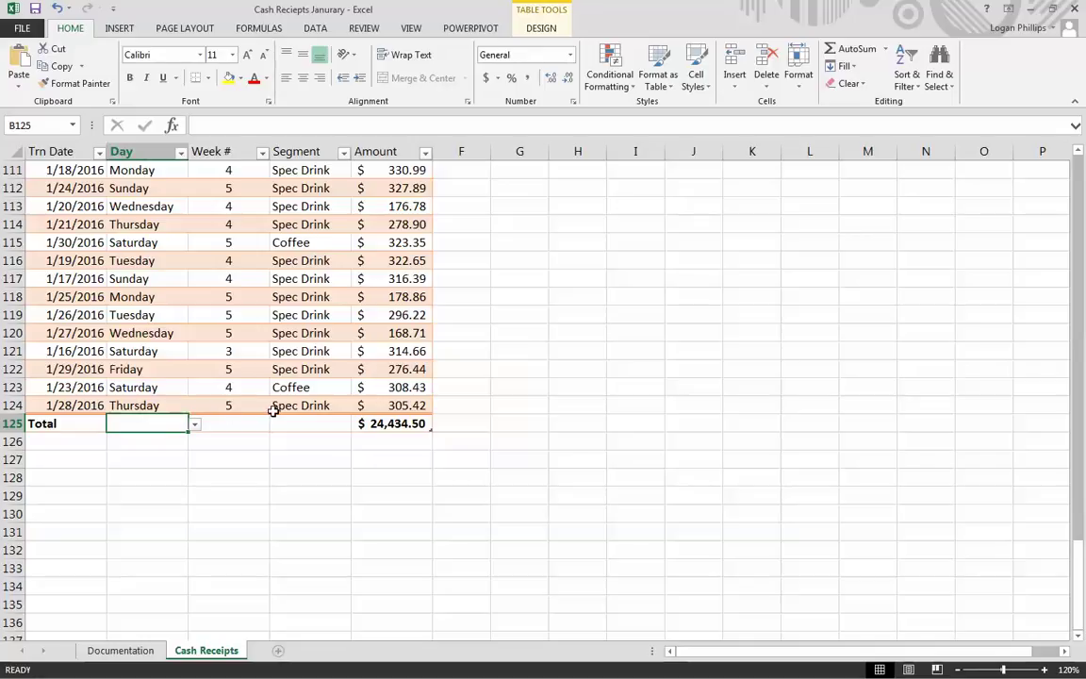
left_click(193, 427)
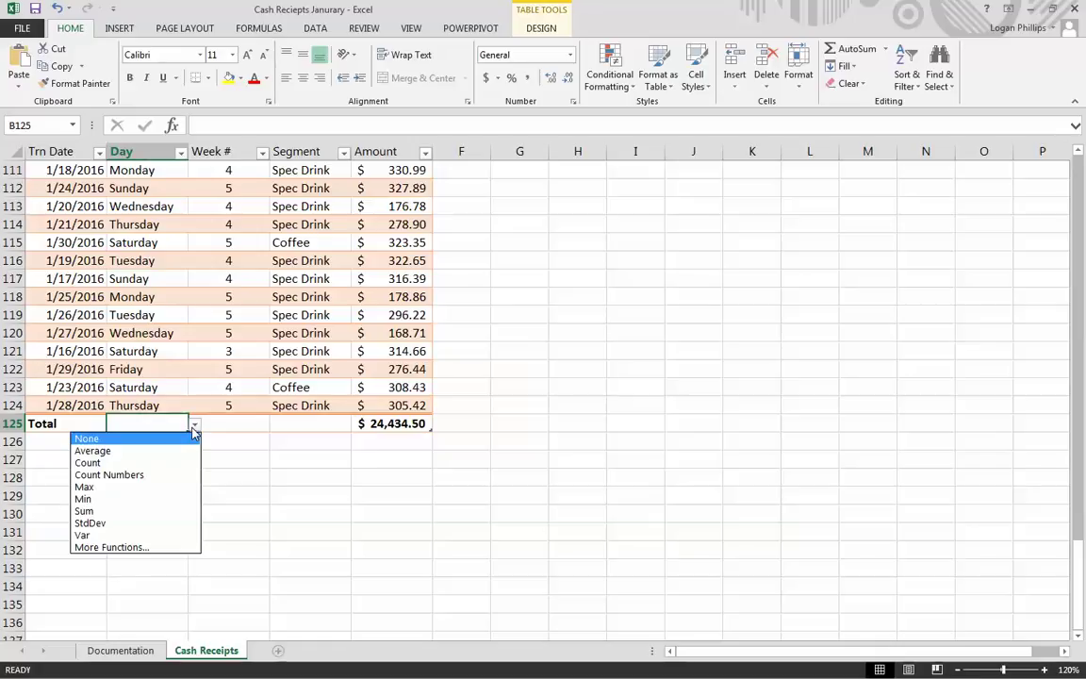
left_click(137, 548)
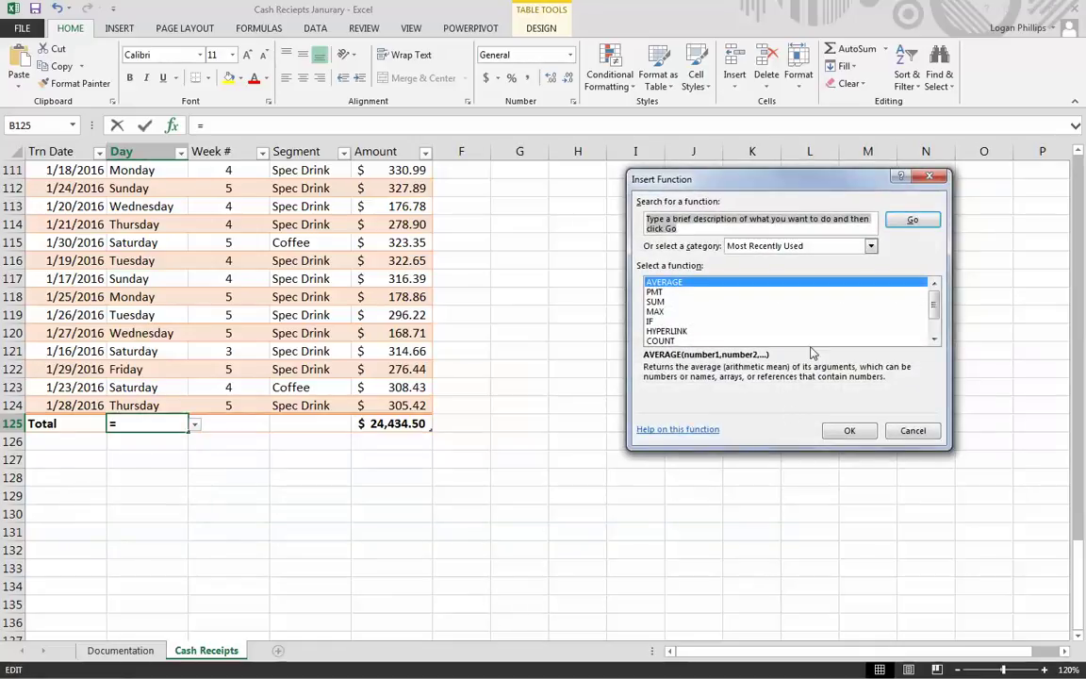
scroll(707, 312, "down", 1)
left_click(684, 312)
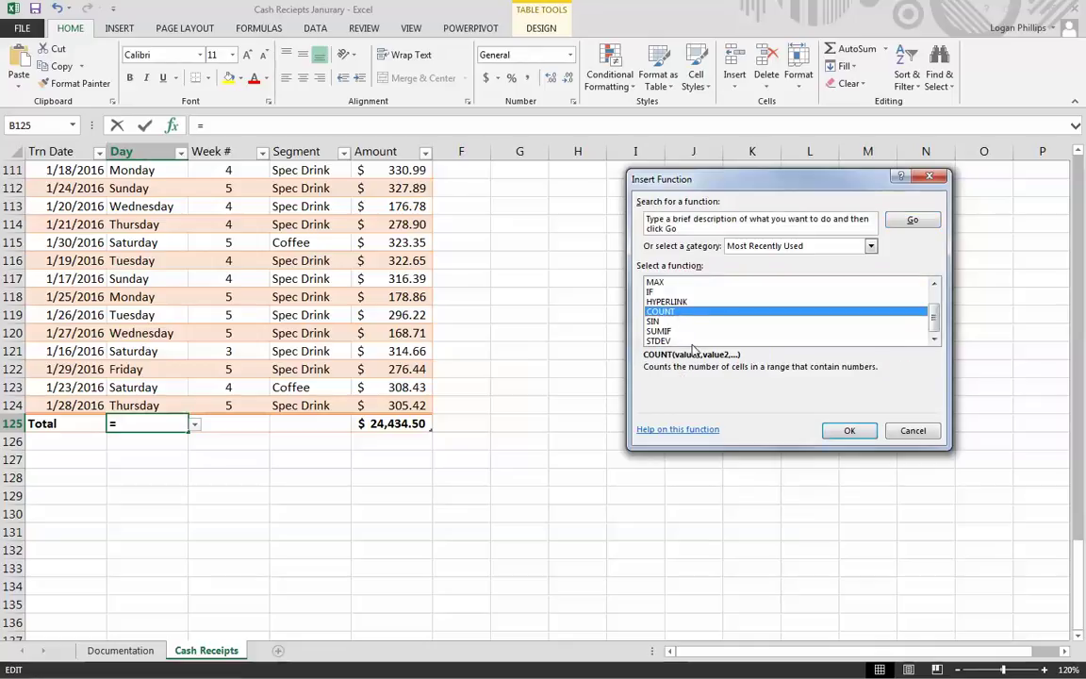
left_click(848, 430)
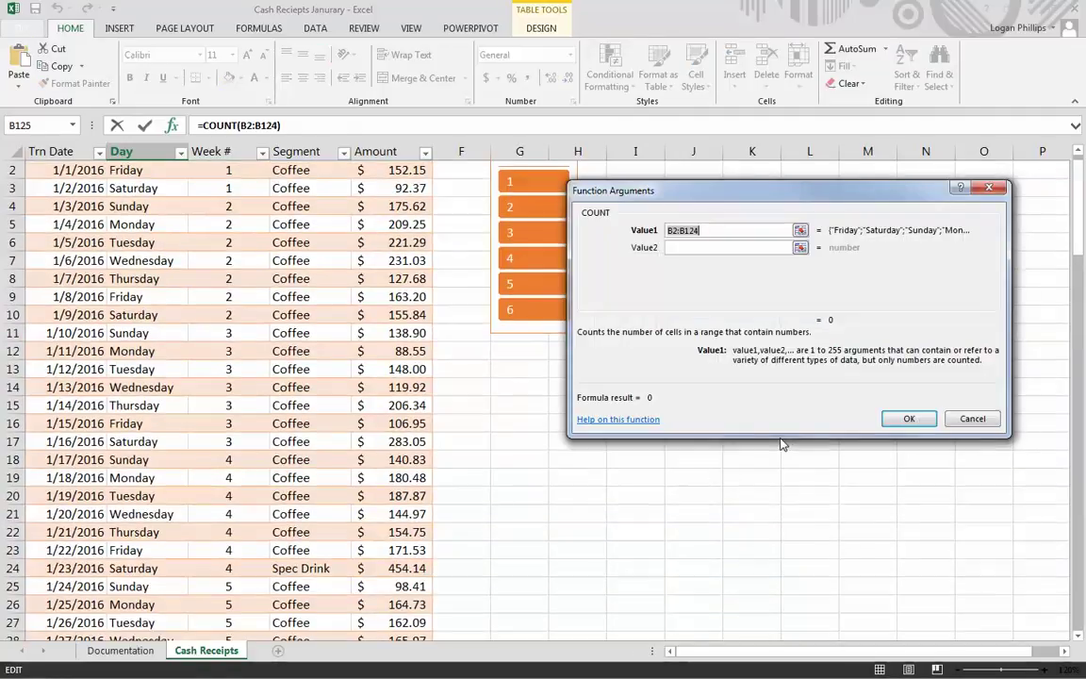
left_click(909, 417)
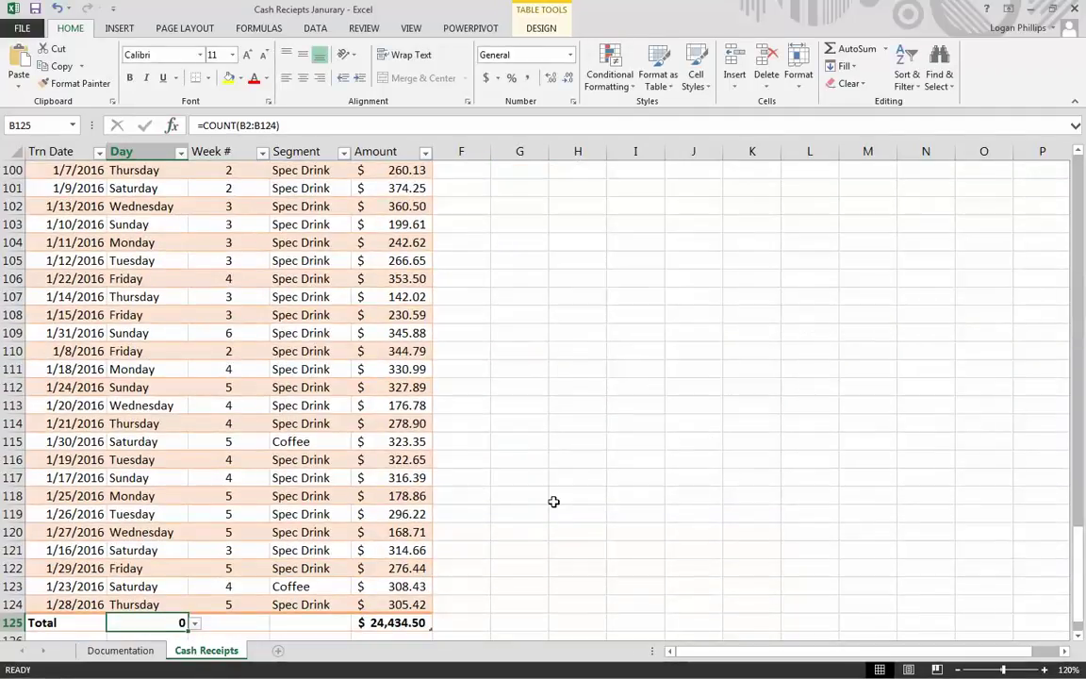
- Delete the count from the Day column's total row cell
left_click(553, 500)
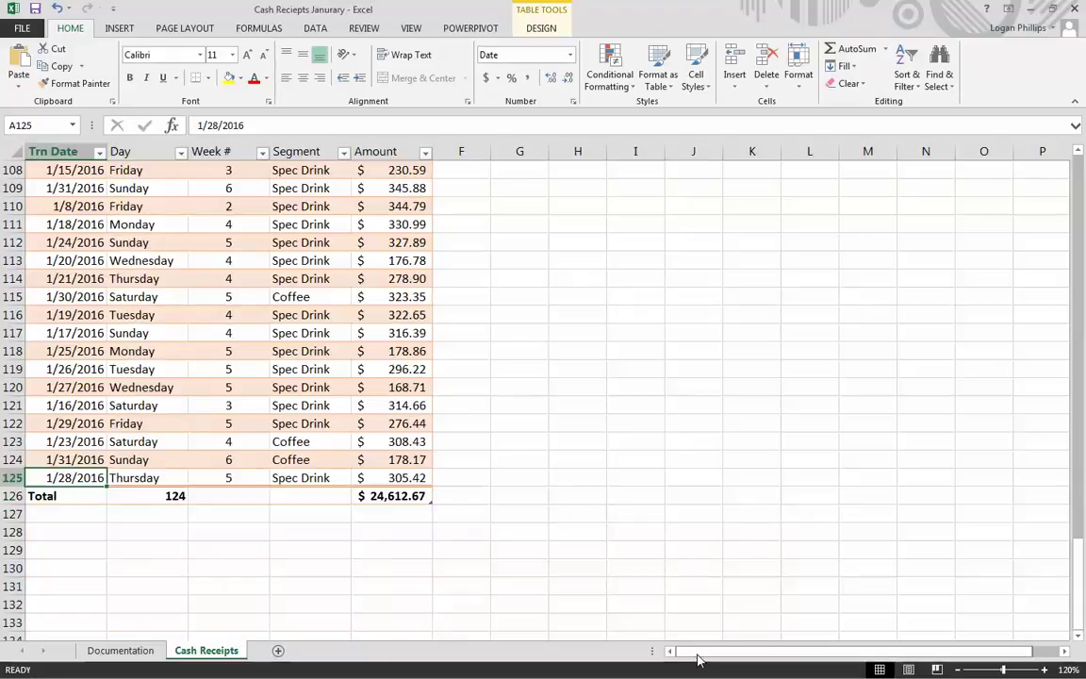
double_click(186, 500)
left_click(150, 567)
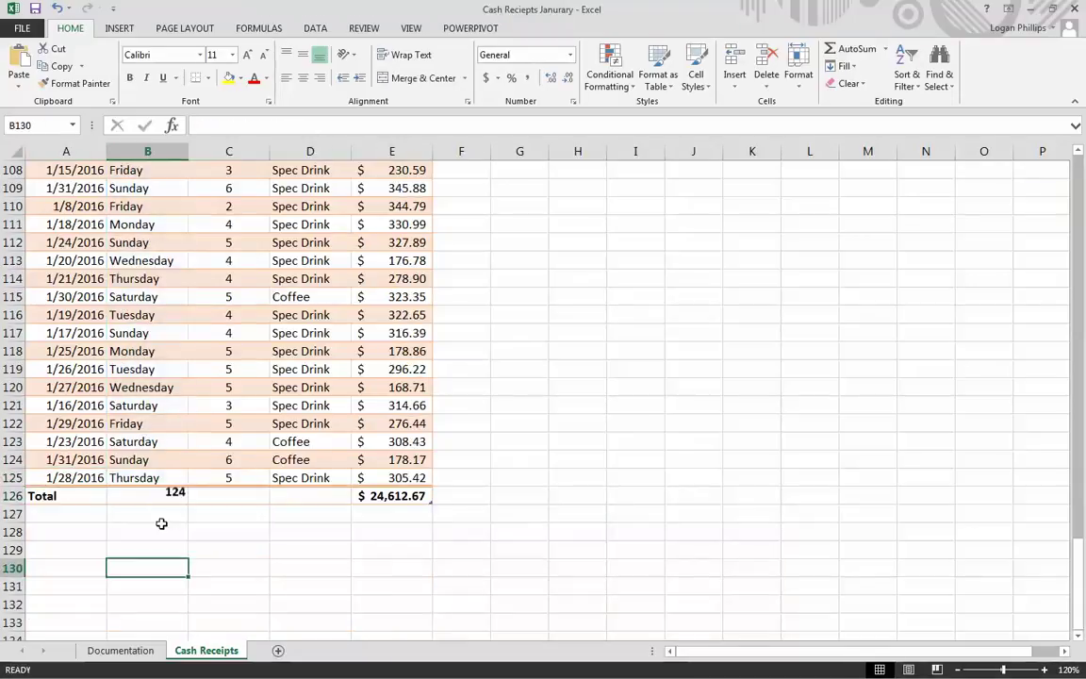
left_click(151, 494)
key("Delete")
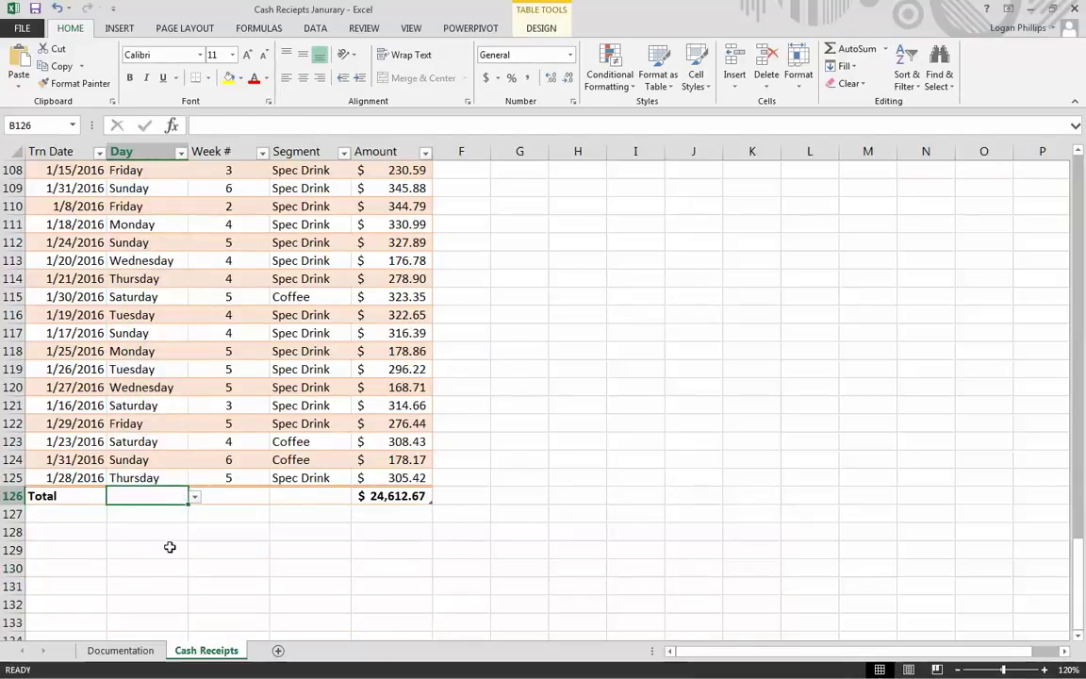
- Set the Day column's total row cell to the Count function
left_click(169, 546)
left_click(184, 496)
left_click(195, 497)
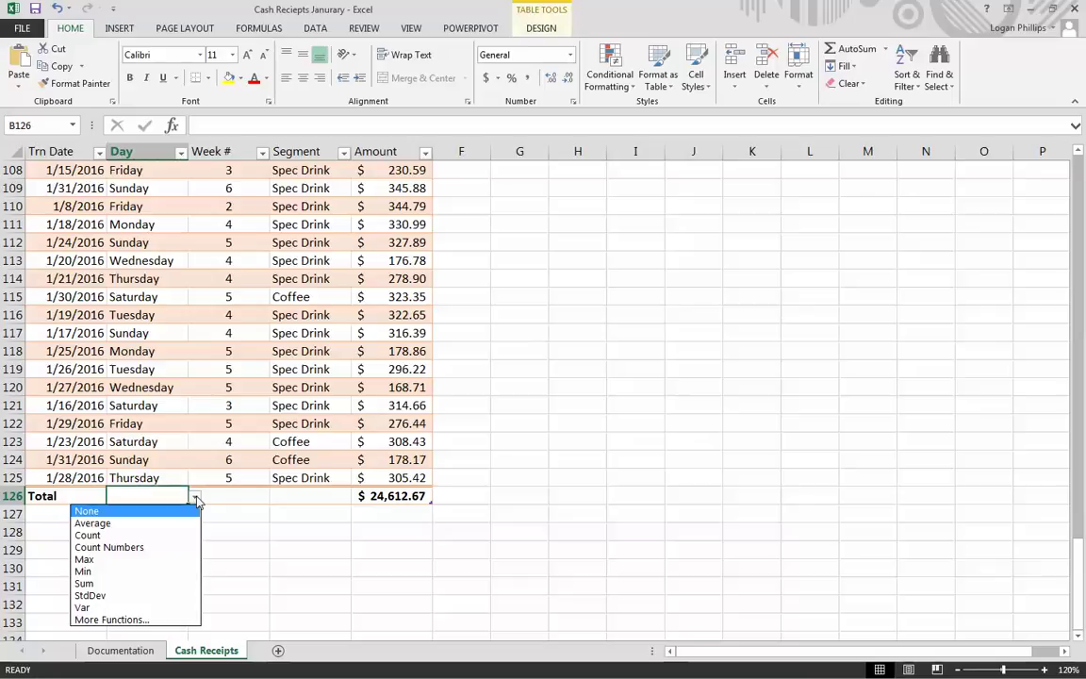
left_click(162, 535)
left_click(157, 534)
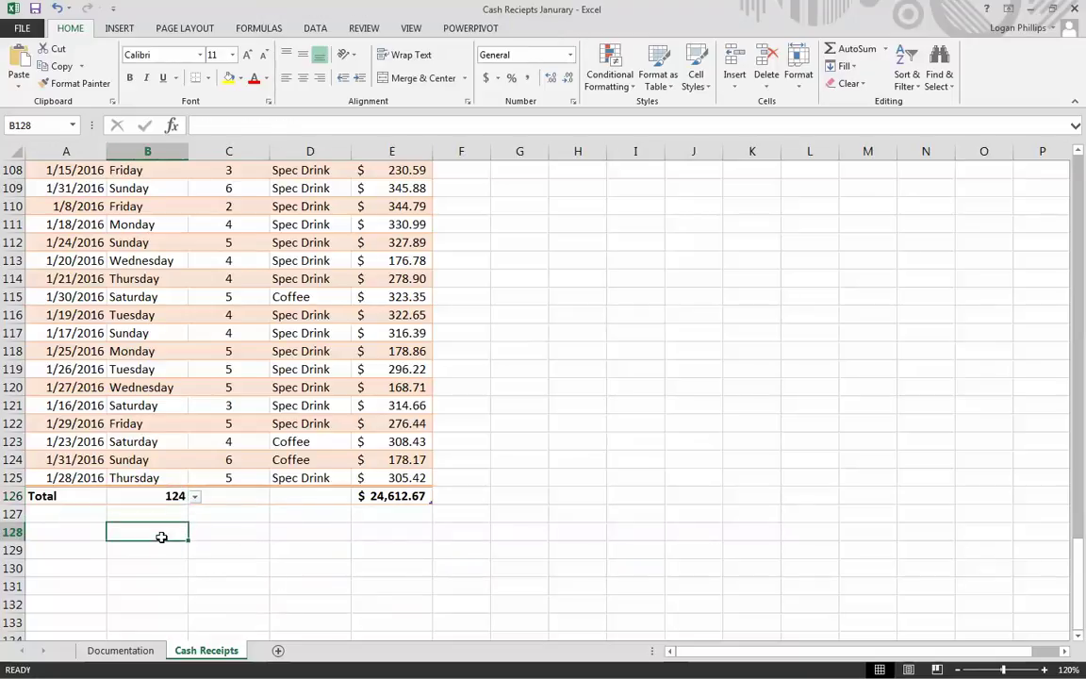
scroll(161, 535, "up", 17)
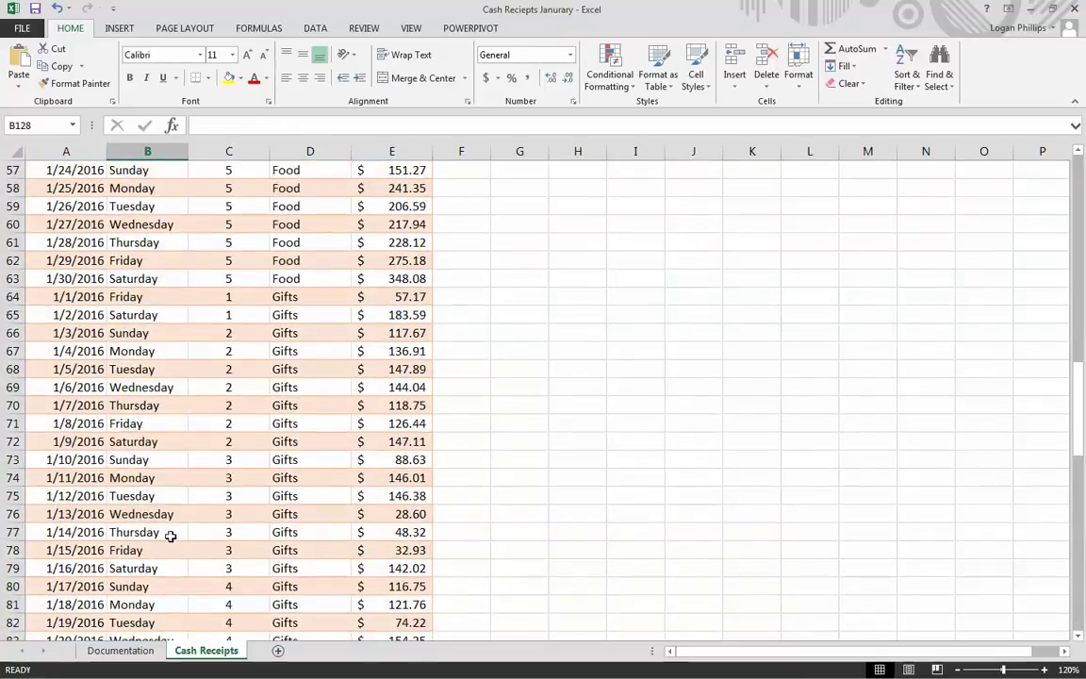
- Filter the table to weeks 2 through 5 with the Week # slicer and check the total row
scroll(141, 584, "up", 18)
scroll(132, 577, "down", 8)
scroll(156, 556, "down", 20)
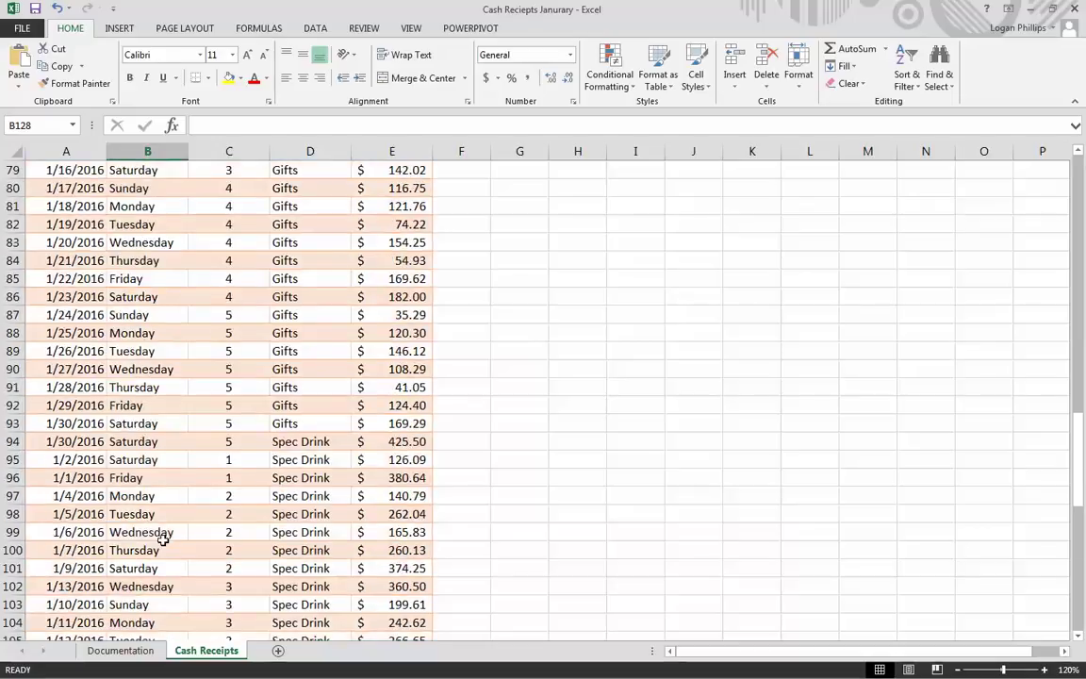
left_click(332, 479)
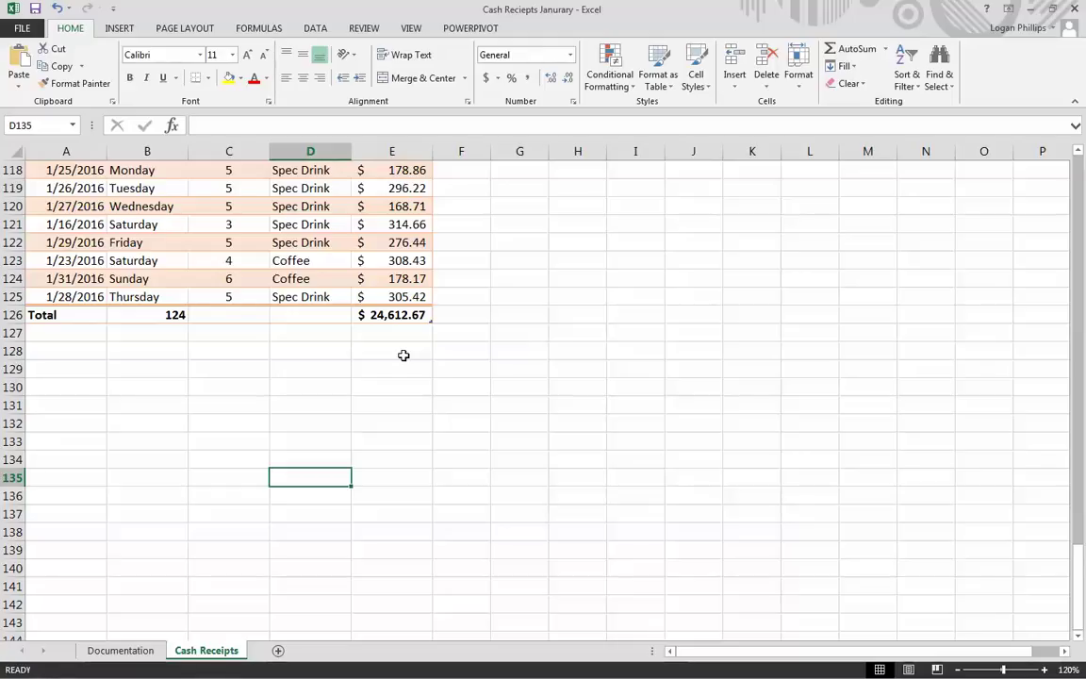
key("ctrl+Home")
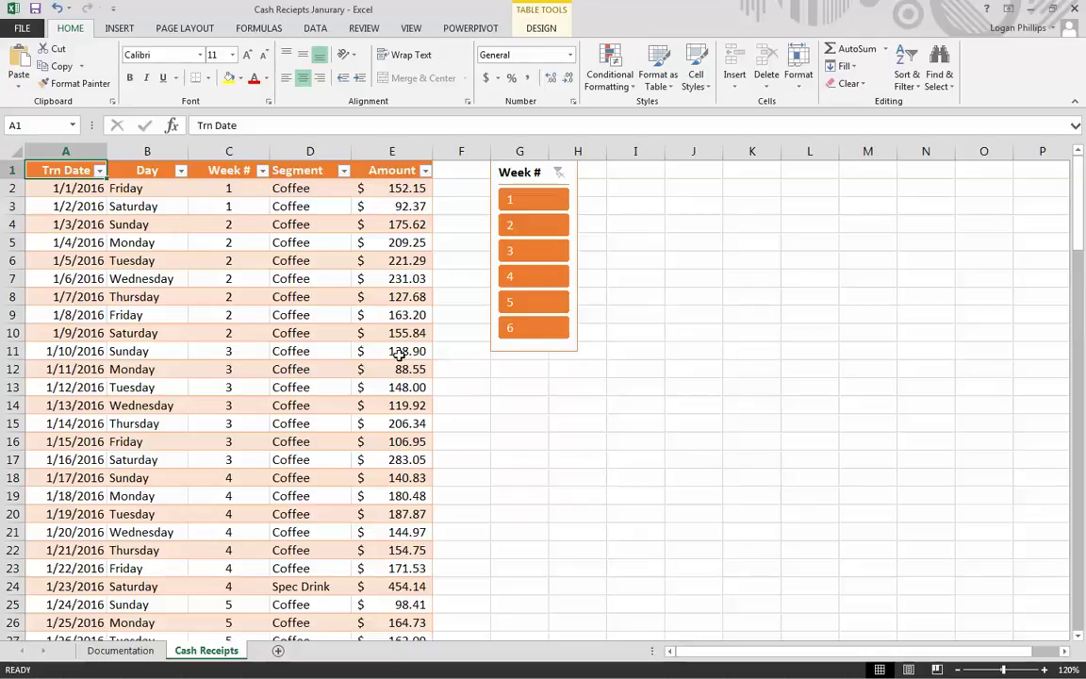
left_click(530, 224)
left_click_drag(547, 252, 536, 303)
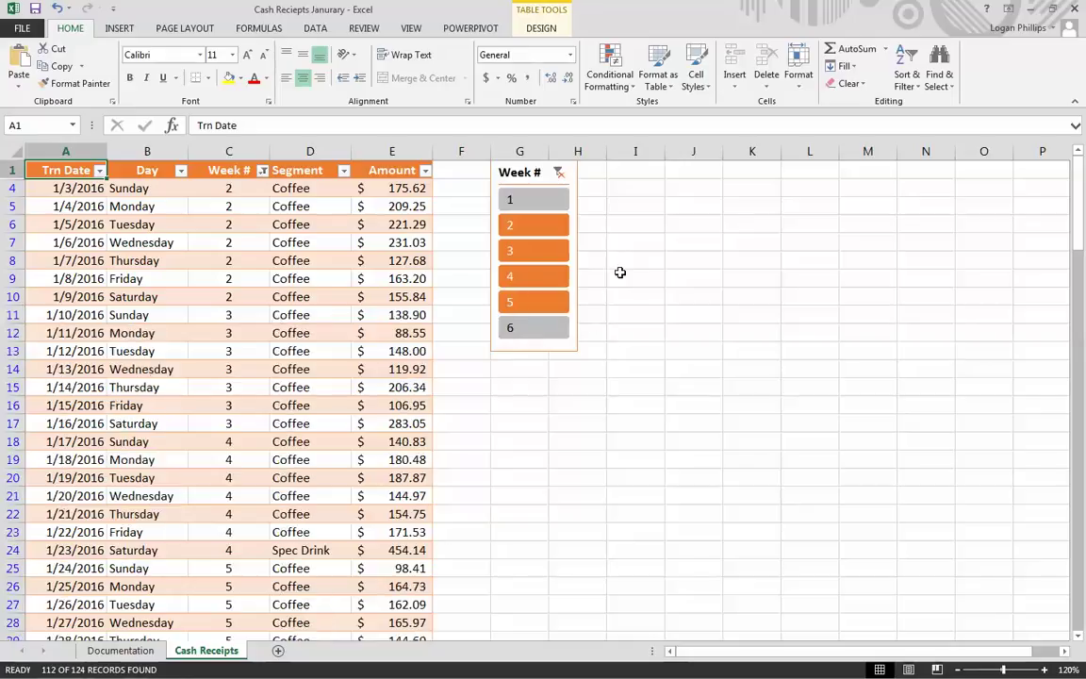
left_click(506, 510)
scroll(500, 461, "down", 20)
scroll(509, 455, "down", 14)
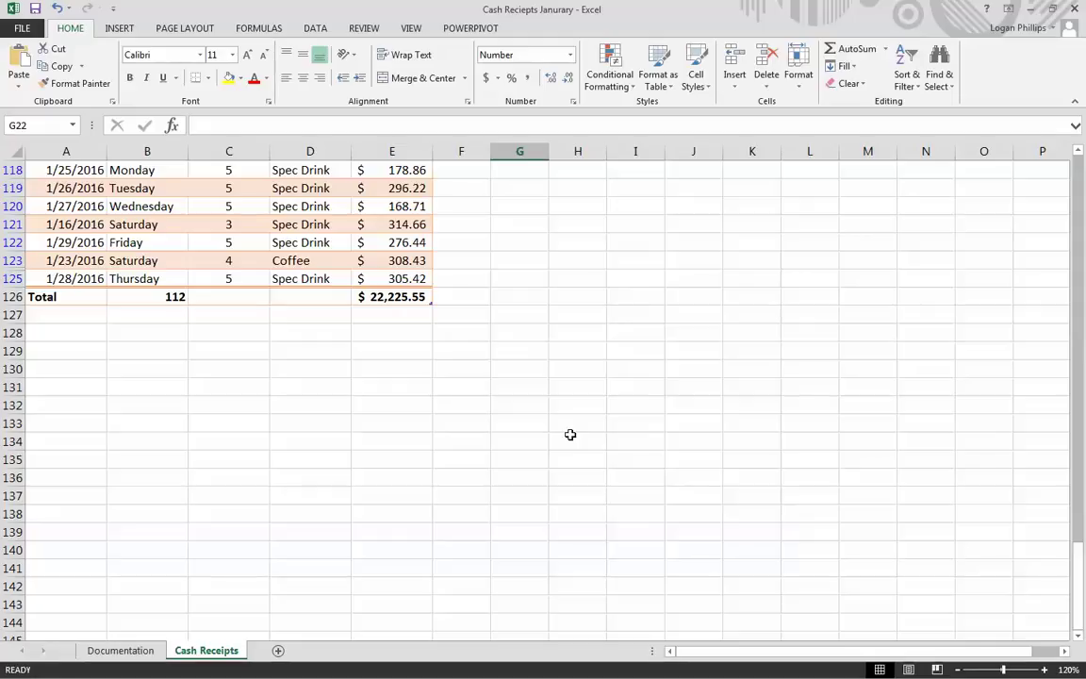
- Split the sheet into four panes, with the horizontal divider below row 23 and the vertical divider between columns F and G beside the slicer
key("ctrl+Home")
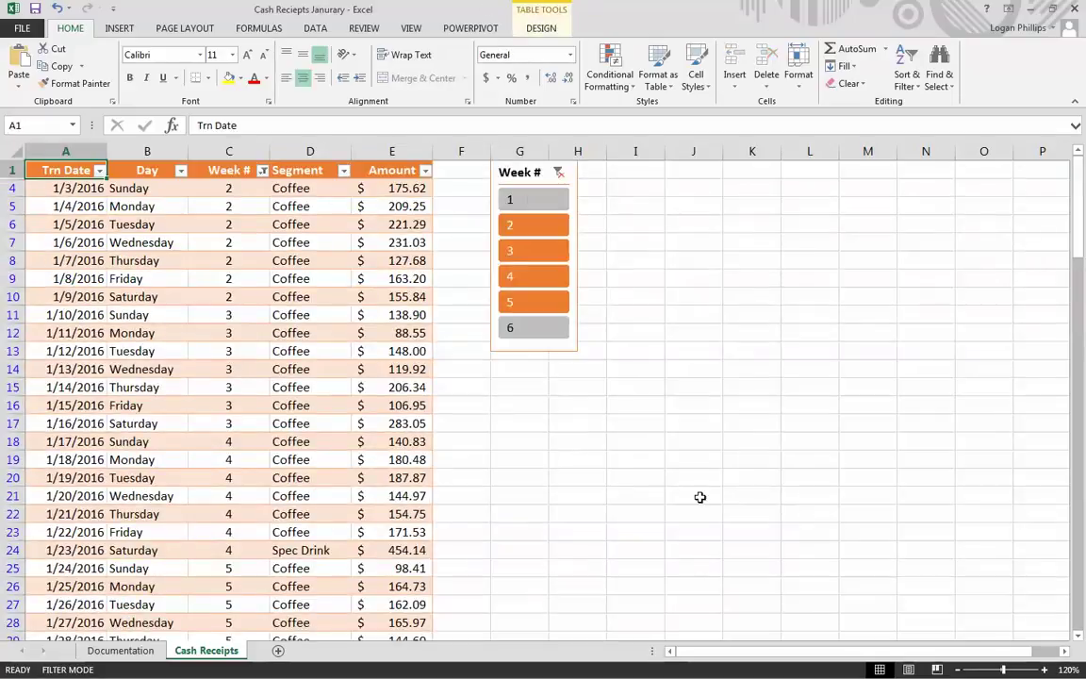
left_click(411, 28)
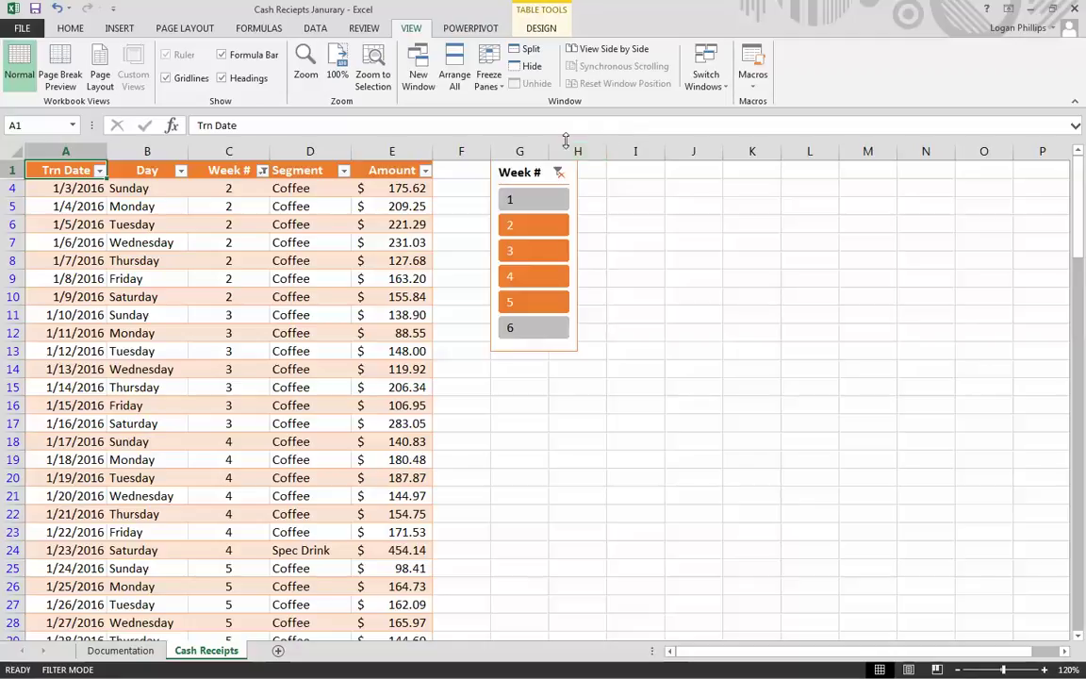
left_click(526, 48)
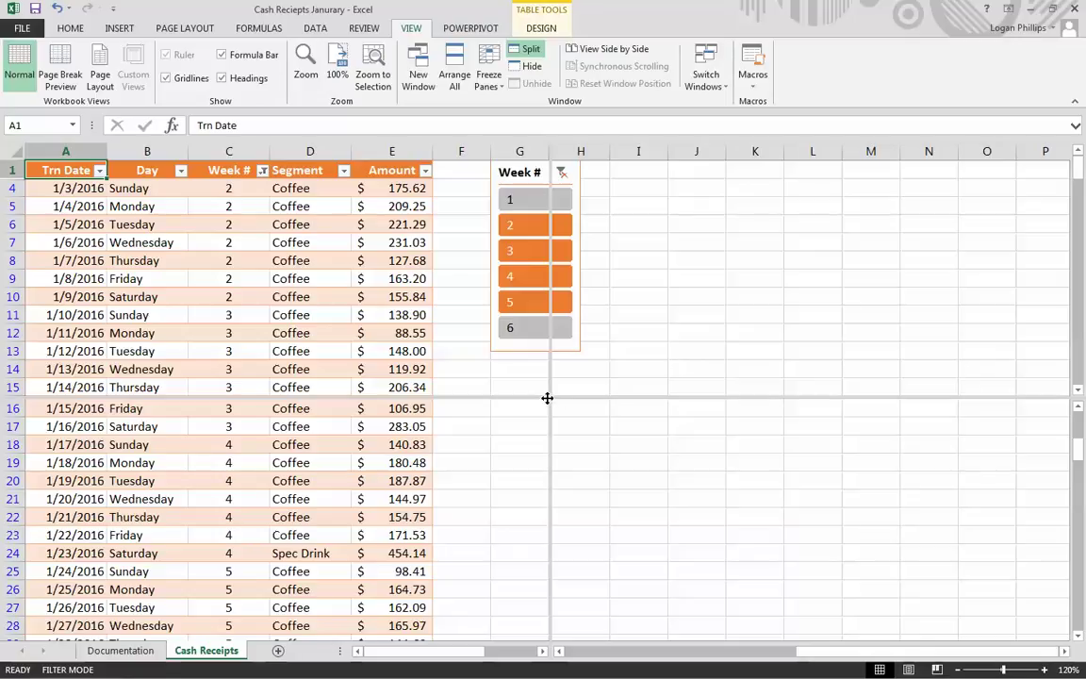
left_click_drag(540, 396, 529, 597)
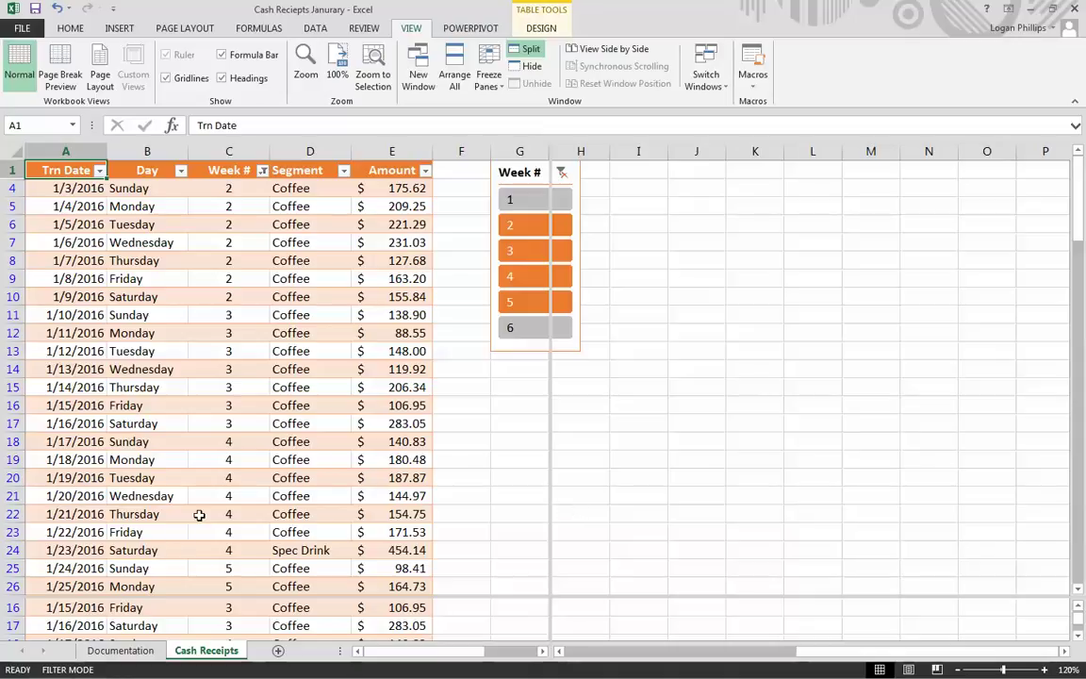
left_click_drag(454, 594, 448, 540)
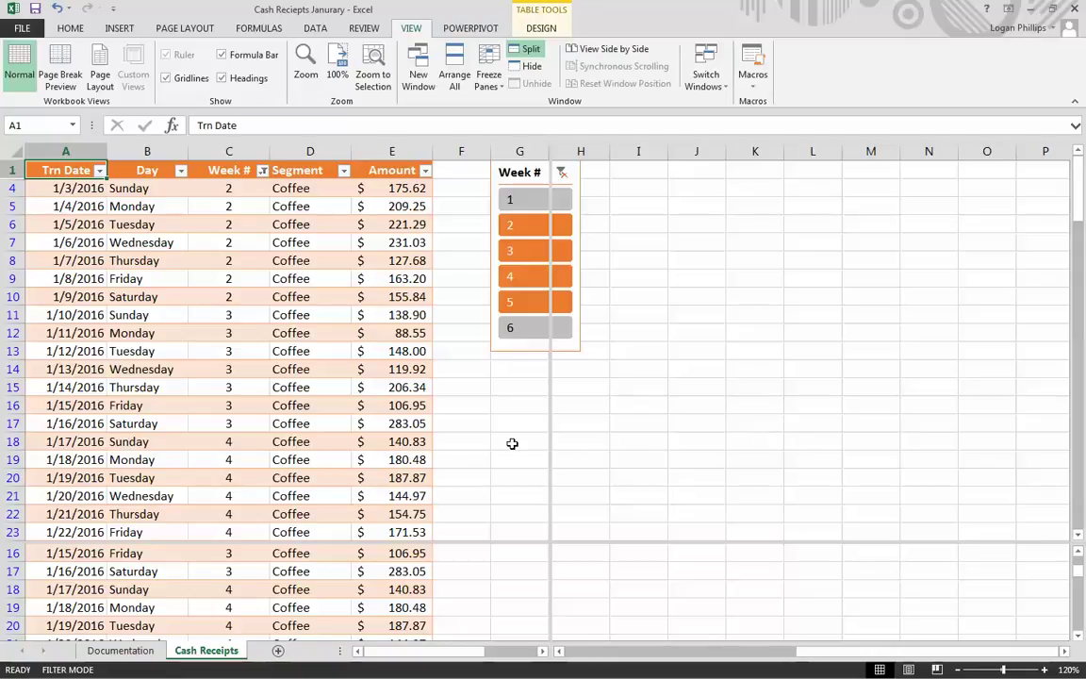
left_click_drag(552, 451, 489, 450)
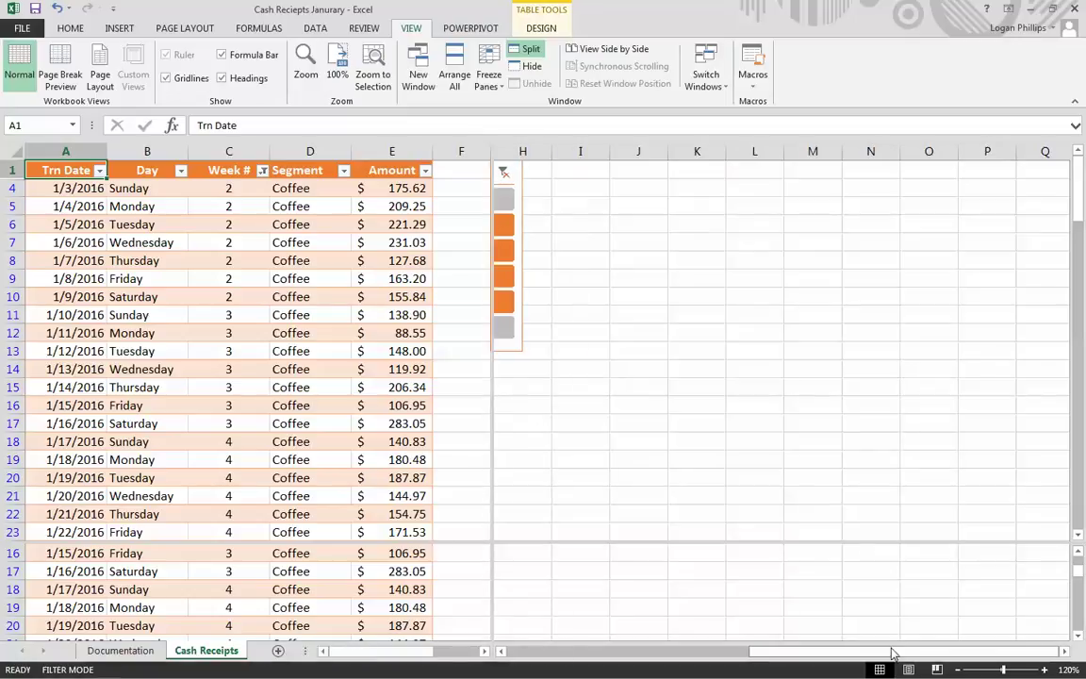
left_click_drag(806, 652, 852, 662)
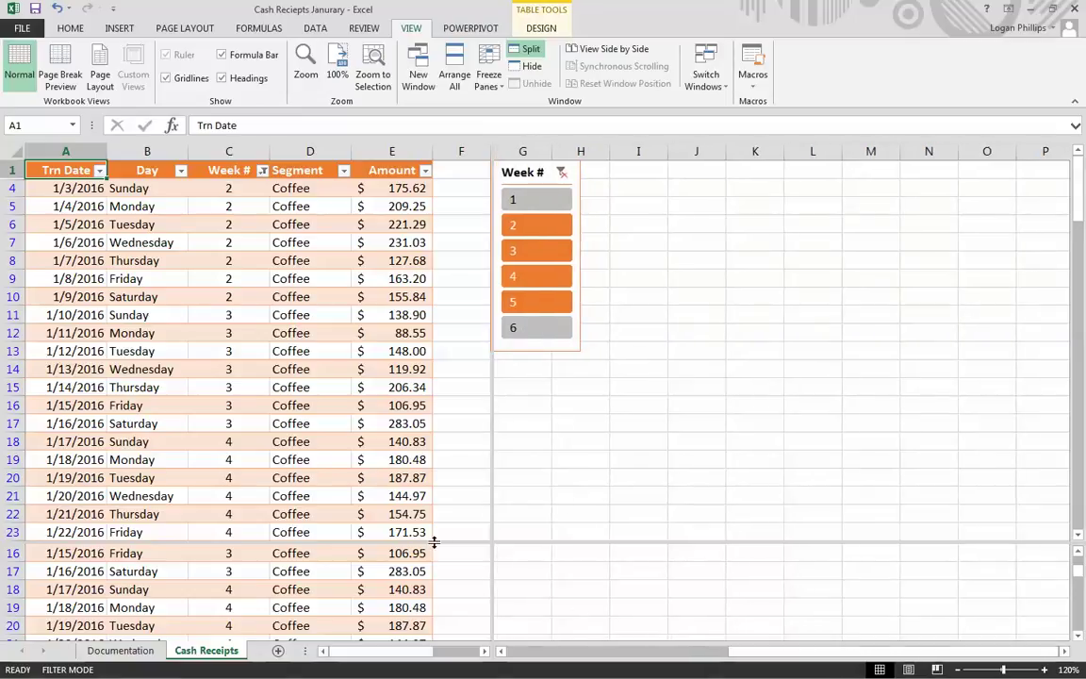
- Compare the receipts shown in the upper and lower panes, and remove the four-way split from the sheet
scroll(375, 441, "down", 1)
left_click(466, 492)
scroll(465, 494, "down", 5)
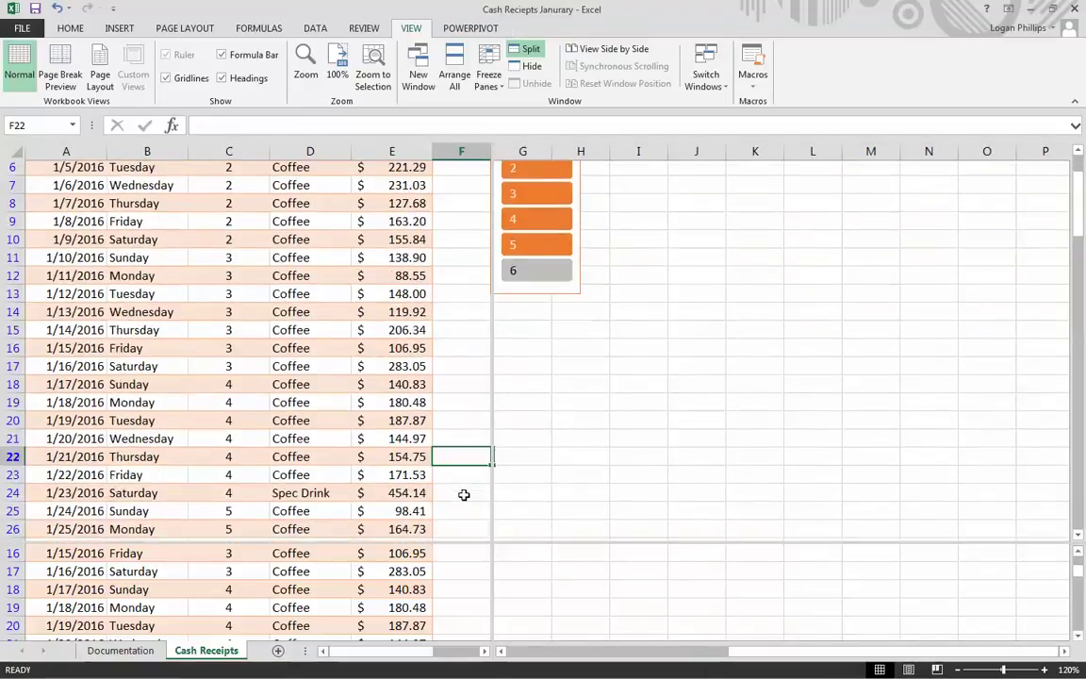
scroll(468, 499, "up", 6)
left_click(469, 557)
scroll(469, 565, "down", 3)
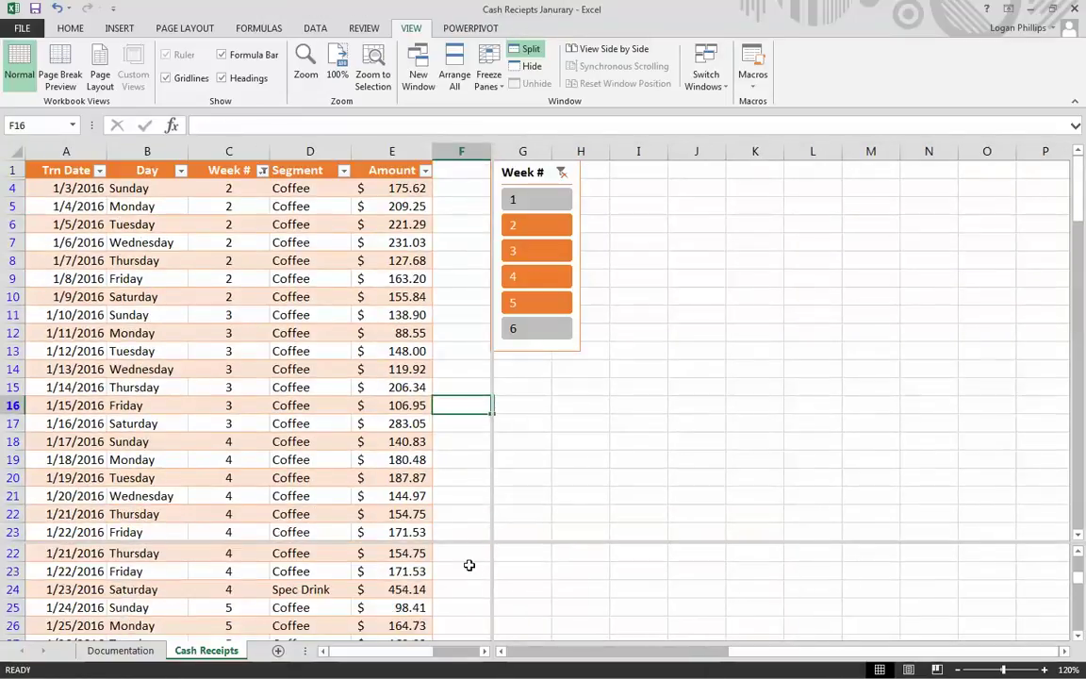
scroll(597, 586, "up", 5)
left_click(597, 585)
scroll(597, 586, "up", 3)
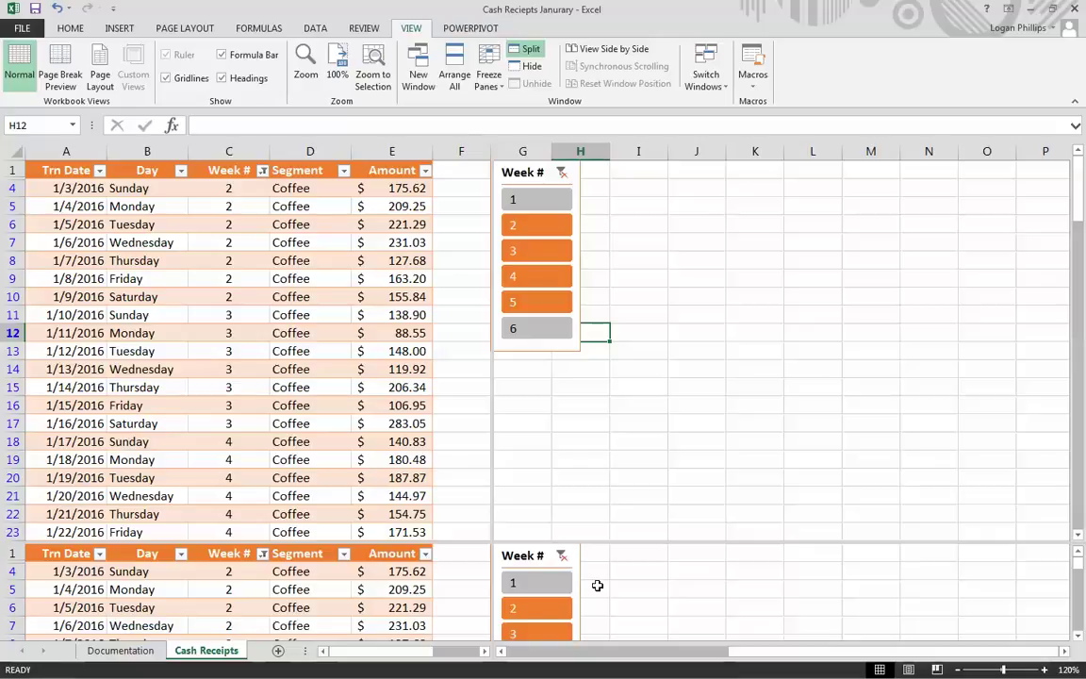
double_click(604, 545)
left_click(619, 530)
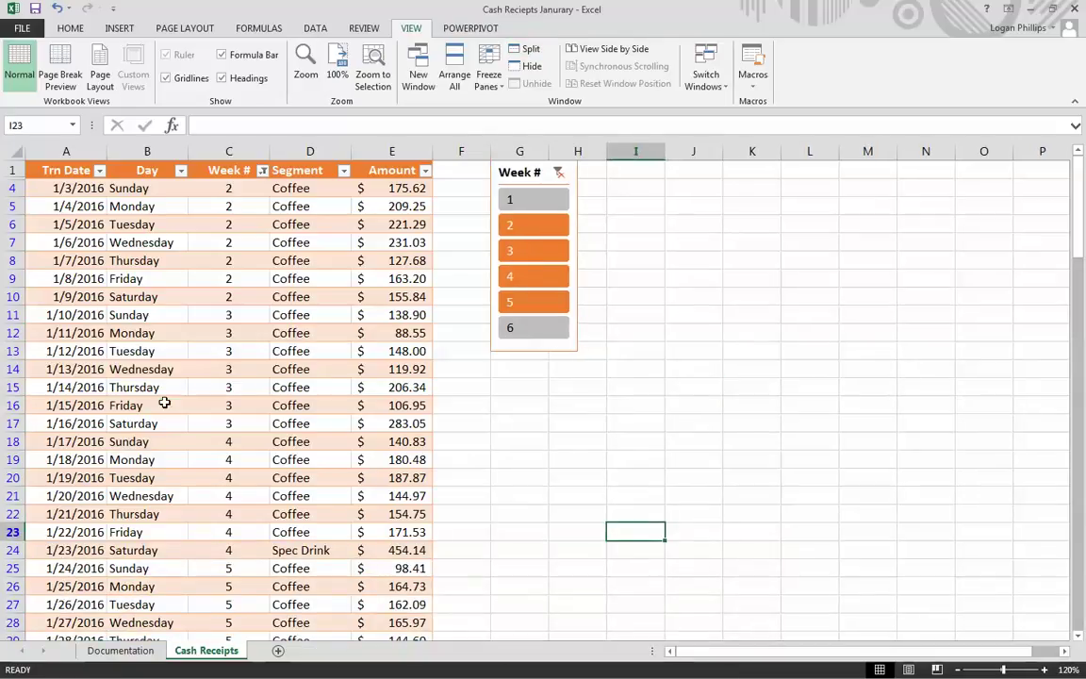
- Split the Cash Receipts sheet horizontally directly above row 22
left_click(13, 532)
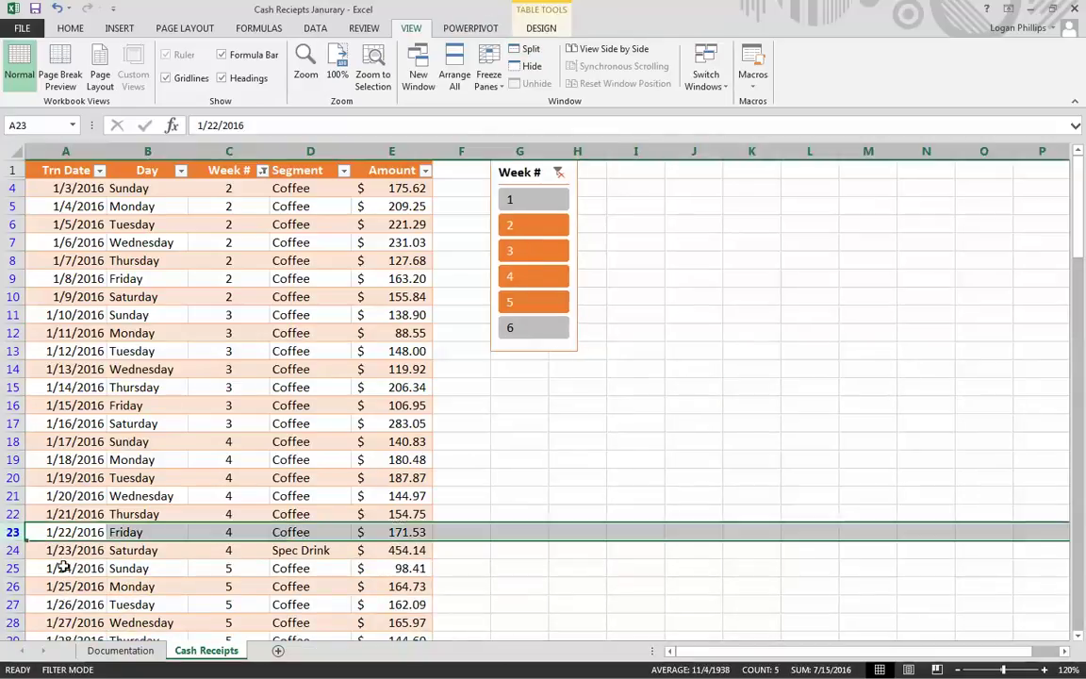
left_click(13, 514)
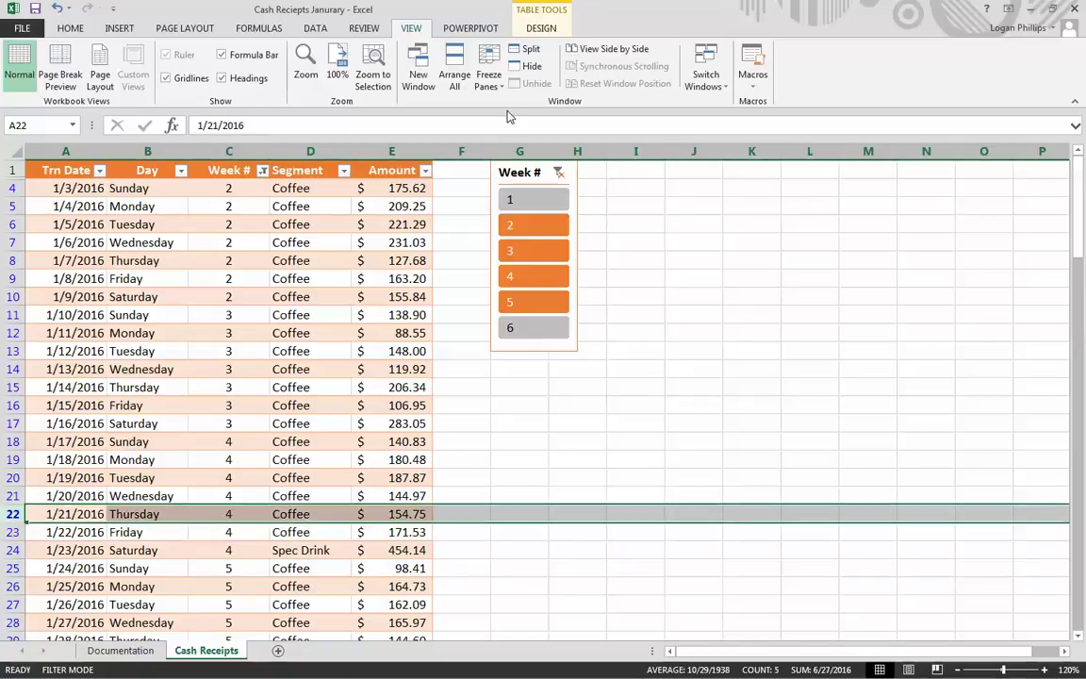
scroll(821, 586, "down", 1)
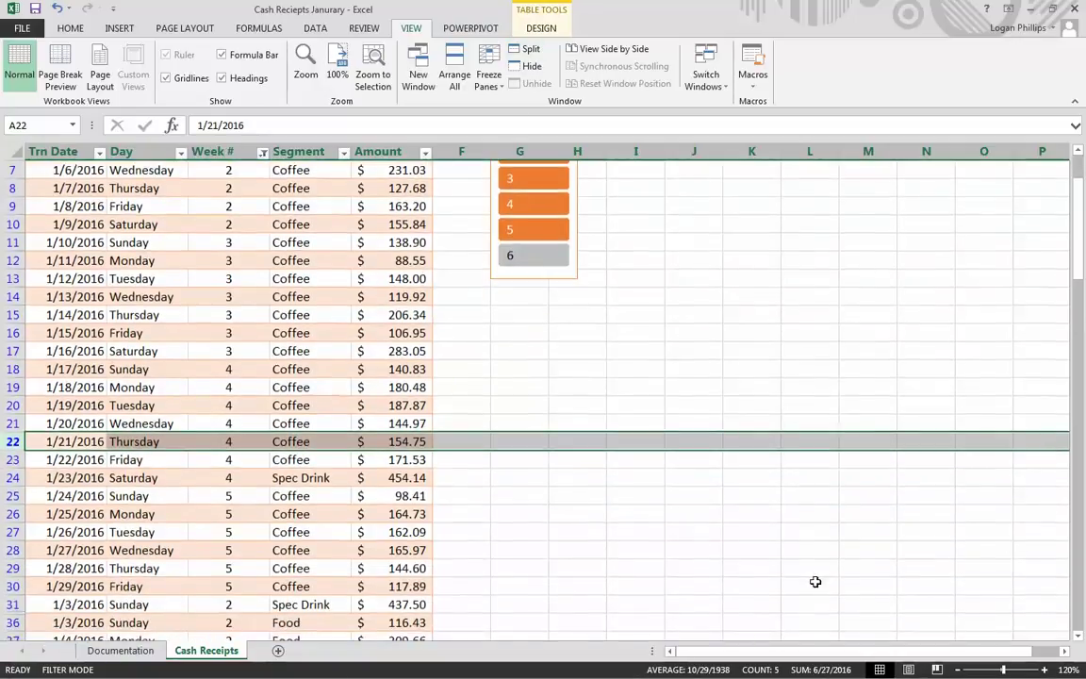
scroll(817, 582, "up", 1)
left_click(689, 443)
left_click(13, 514)
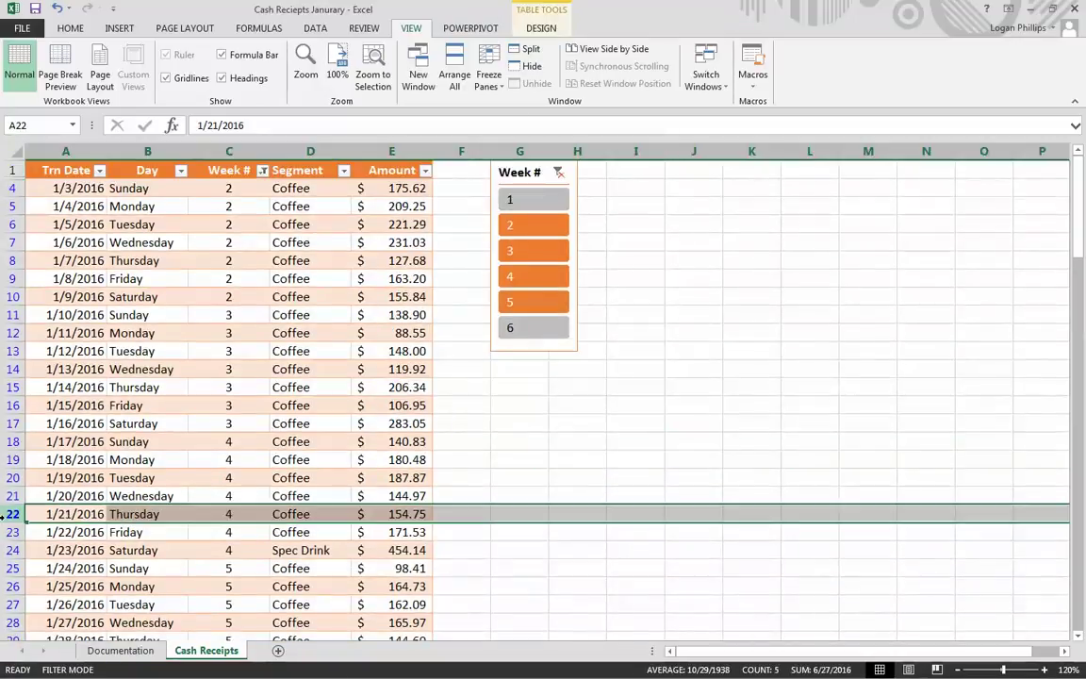
left_click(532, 52)
left_click(649, 478)
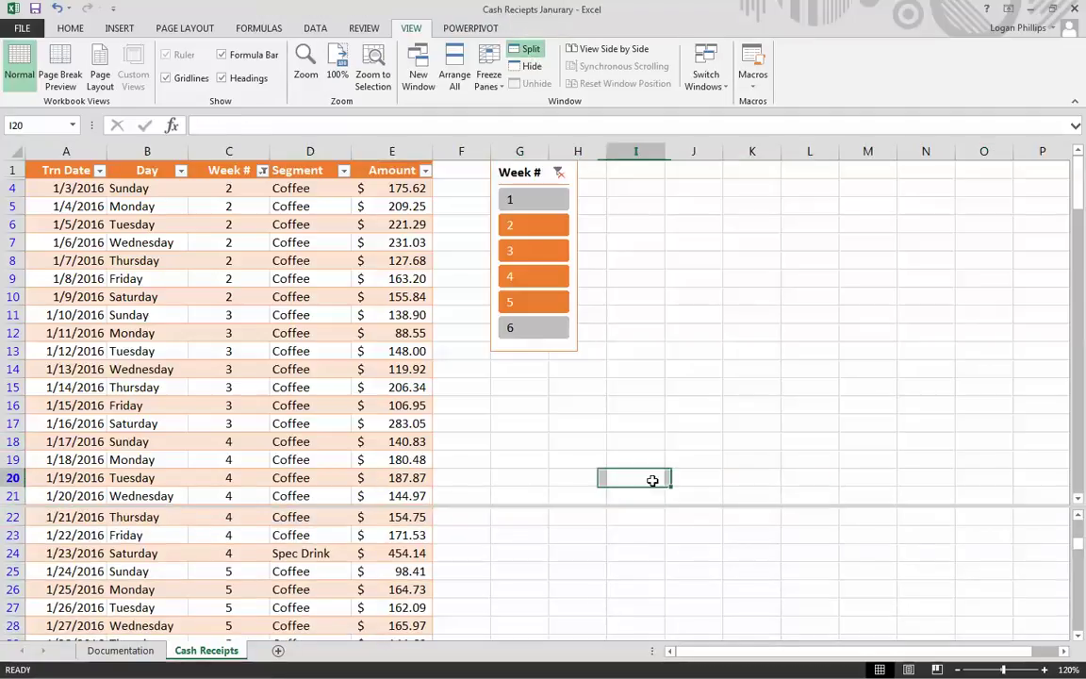
- Browse the receipts in the lower pane and remove the horizontal split
scroll(642, 496, "down", 1)
scroll(642, 496, "up", 2)
left_click(643, 496)
scroll(676, 553, "down", 2)
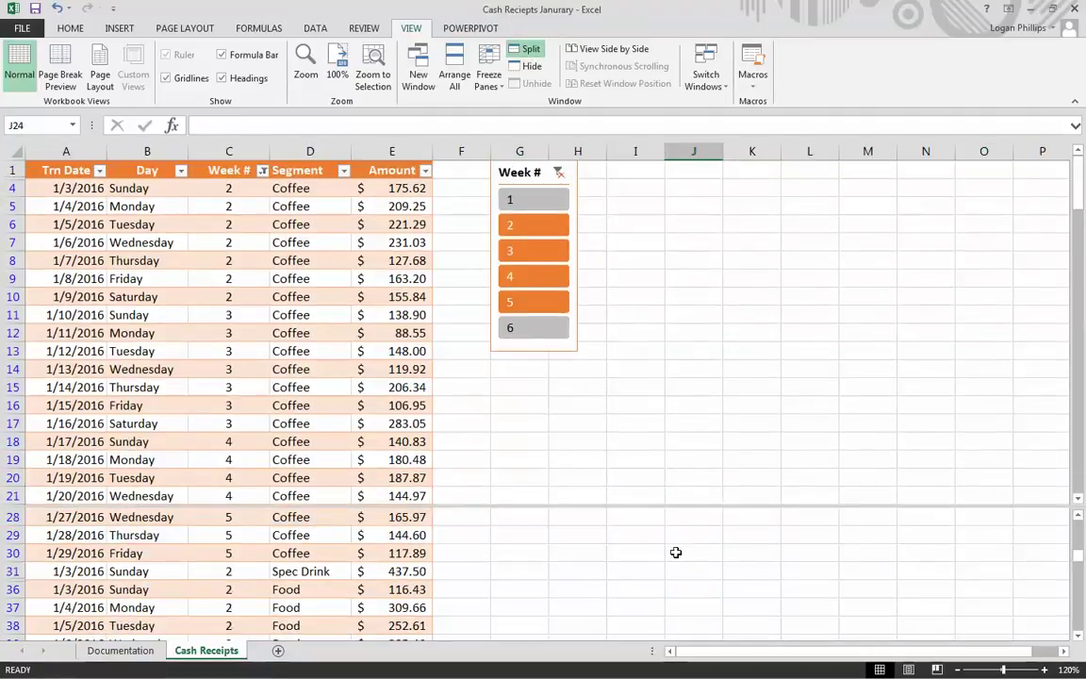
scroll(654, 528, "up", 9)
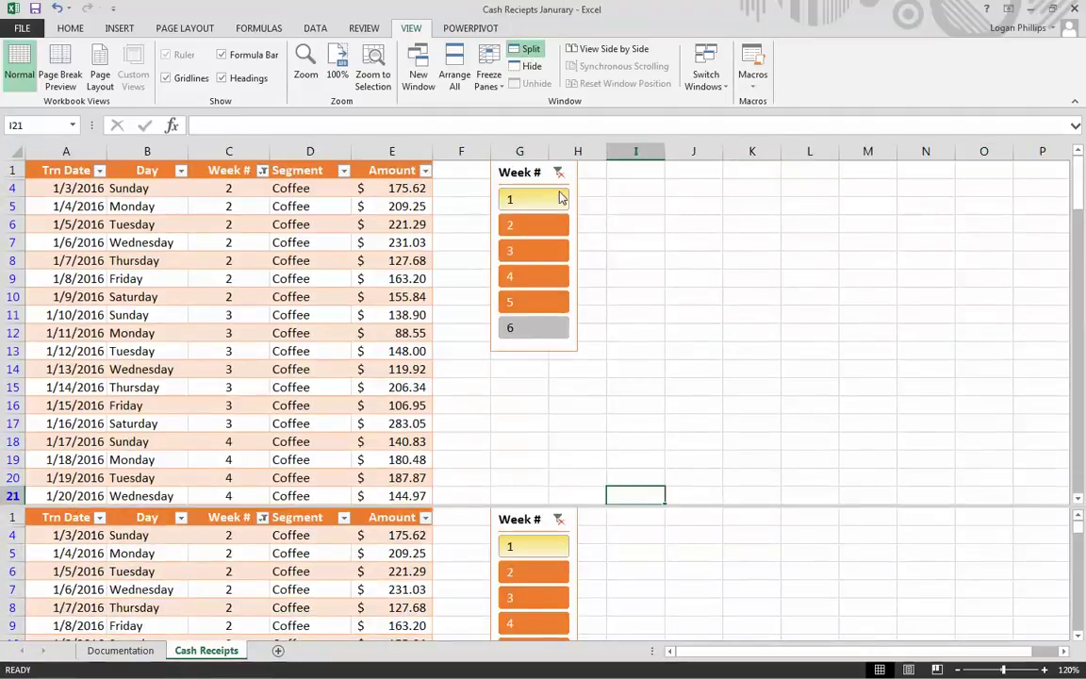
left_click(531, 52)
left_click(520, 424)
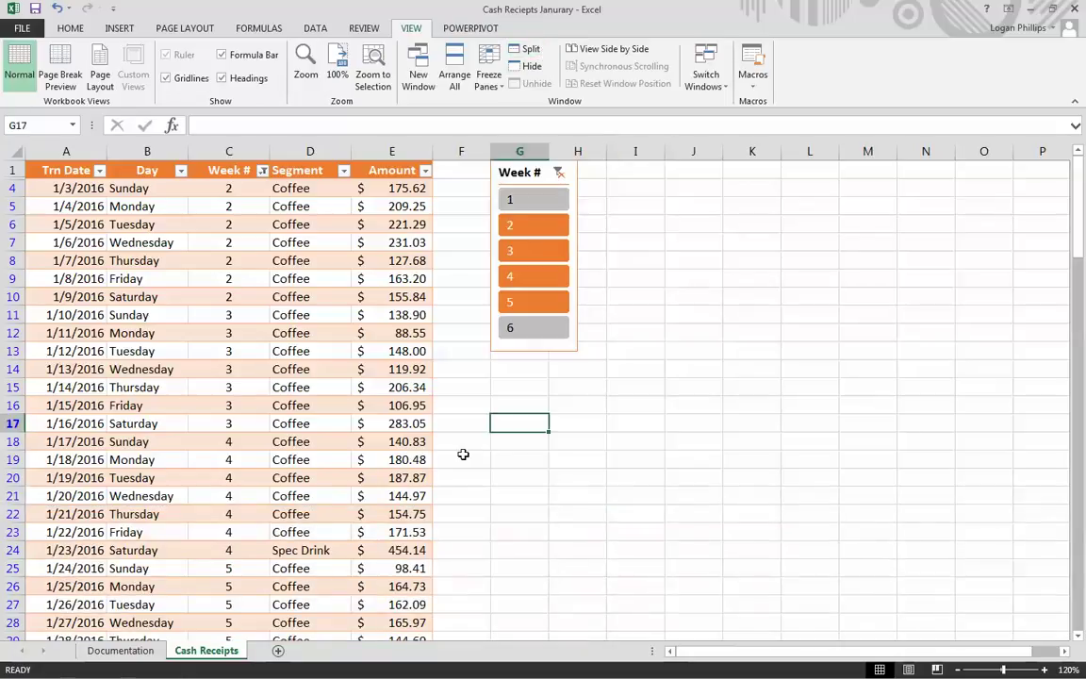
- Split the sheet into four panes at cell G19 and browse the receipts in the lower and upper panes
left_click(530, 458)
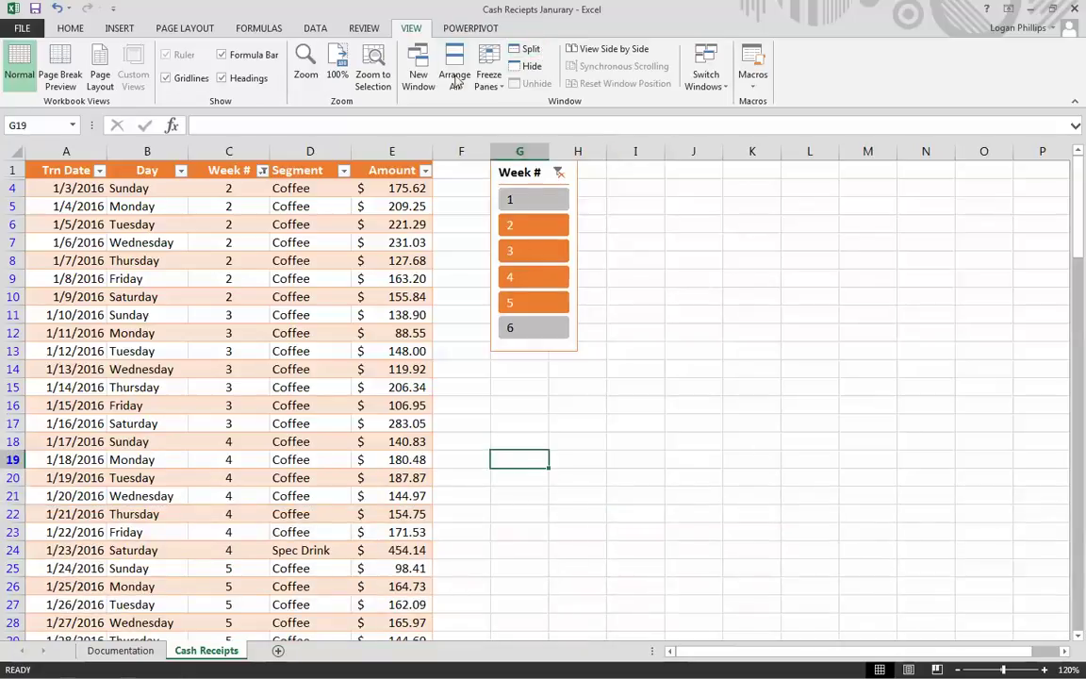
left_click(539, 51)
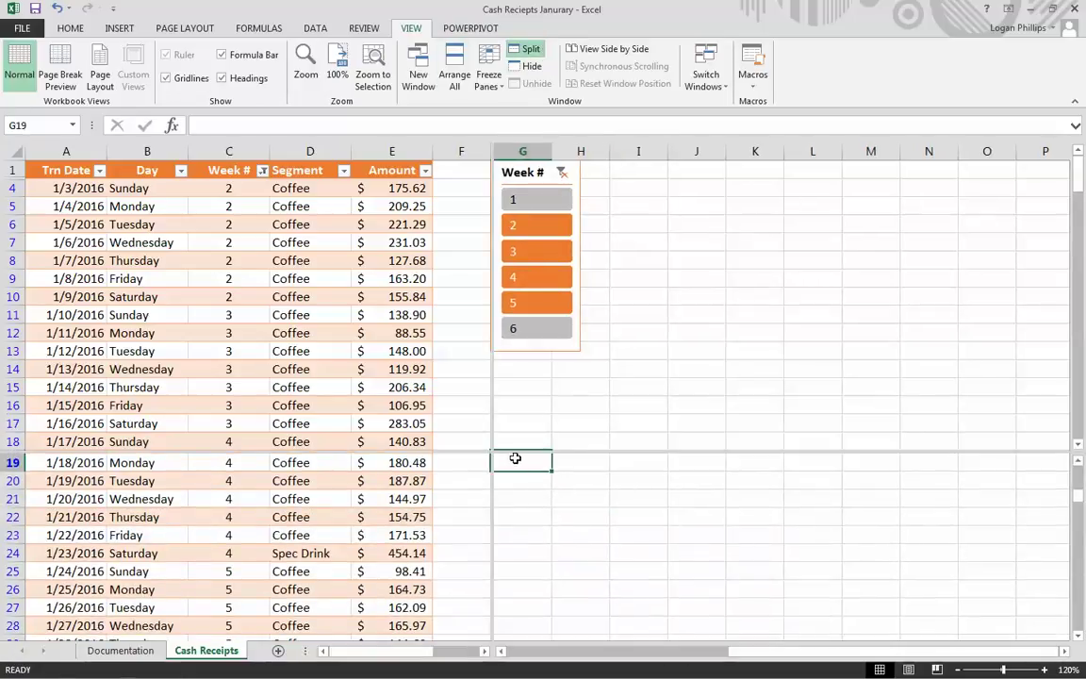
scroll(400, 383, "down", 6)
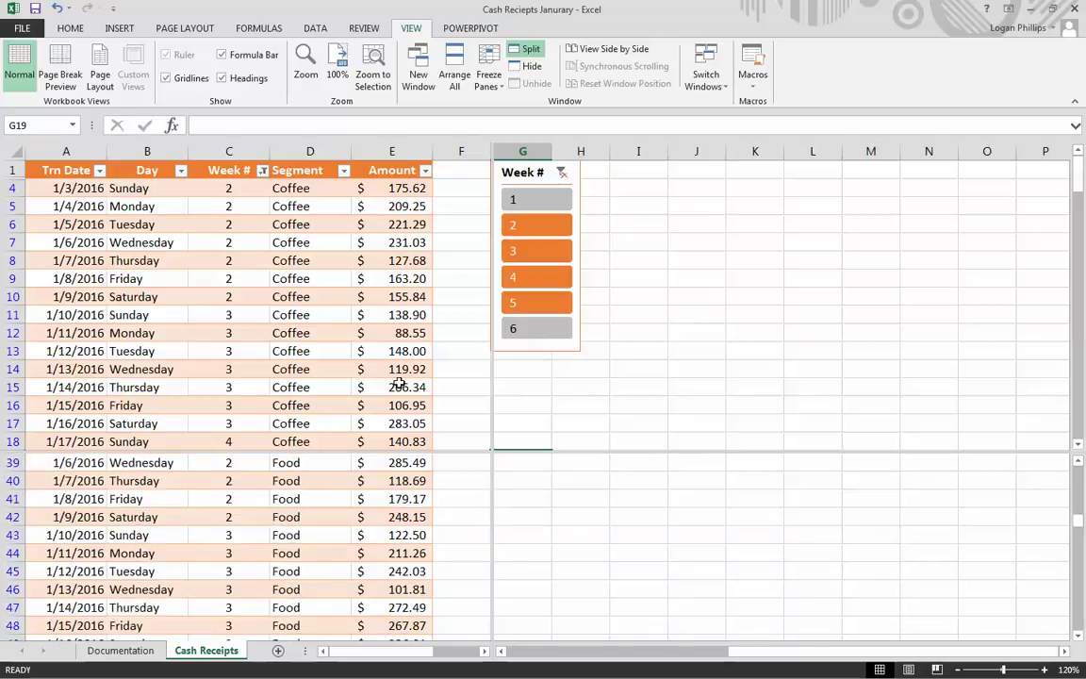
left_click(458, 386)
scroll(793, 354, "down", 5)
left_click(792, 354)
scroll(790, 356, "down", 4)
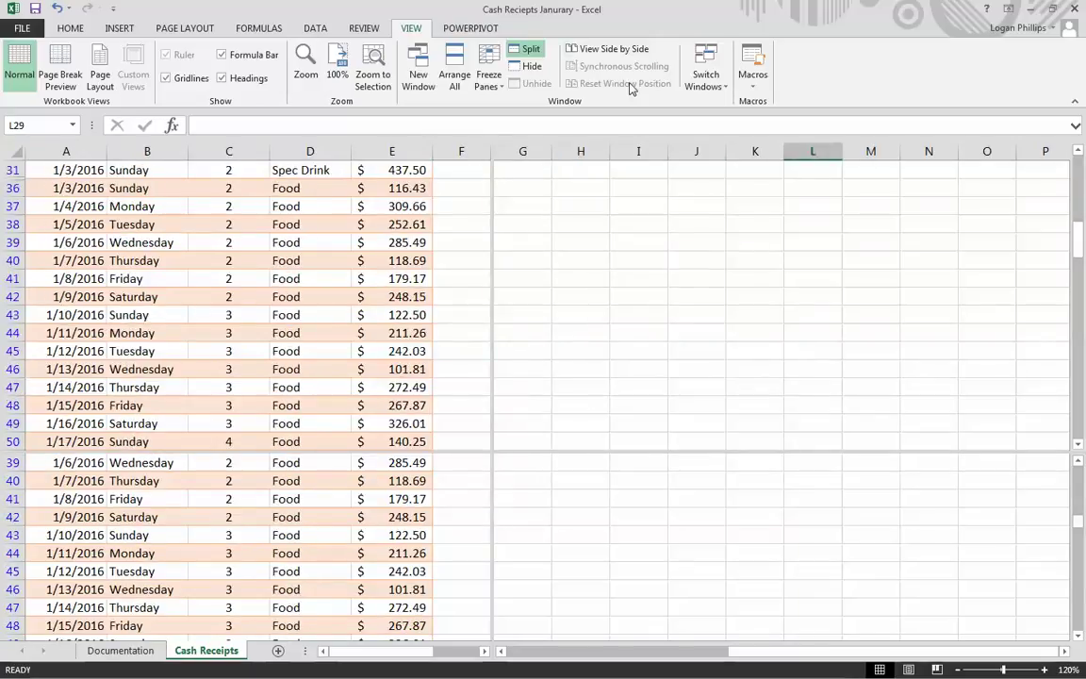
- Replace the four-pane split with a vertical split directly before column F
left_click(531, 49)
left_click(692, 459)
left_click(461, 151)
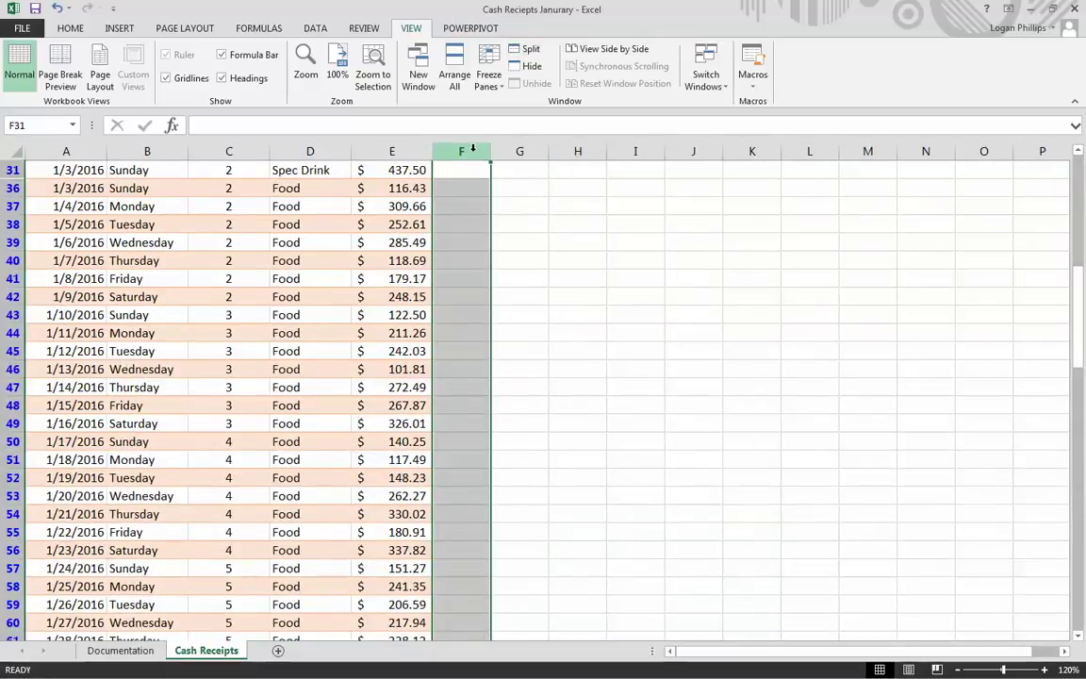
left_click(531, 49)
scroll(348, 283, "down", 1)
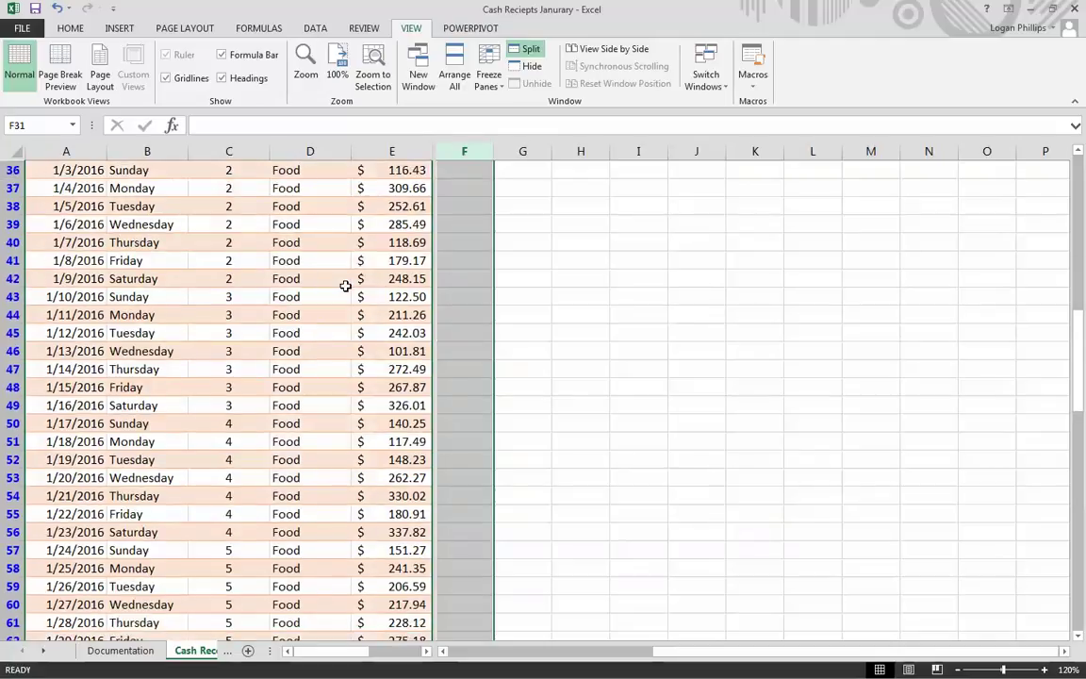
- Bring the table's header row back into view and remove the vertical split
scroll(347, 286, "up", 4)
left_click(727, 389)
scroll(728, 414, "up", 4)
scroll(728, 420, "up", 3)
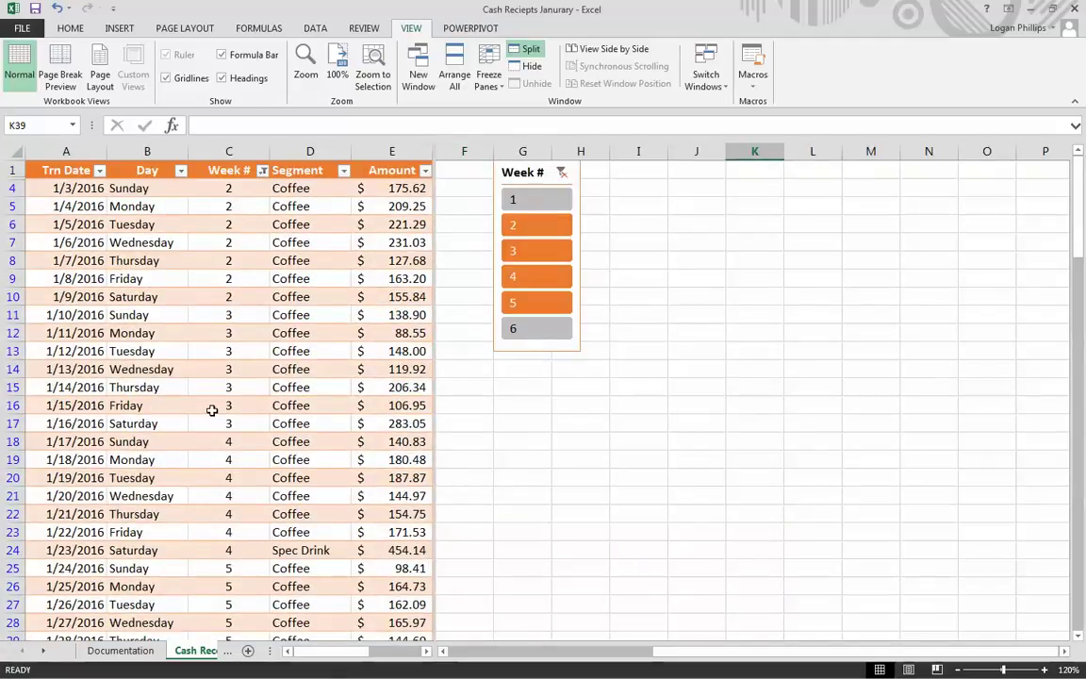
left_click_drag(698, 653, 728, 650)
left_click(510, 51)
left_click(592, 442)
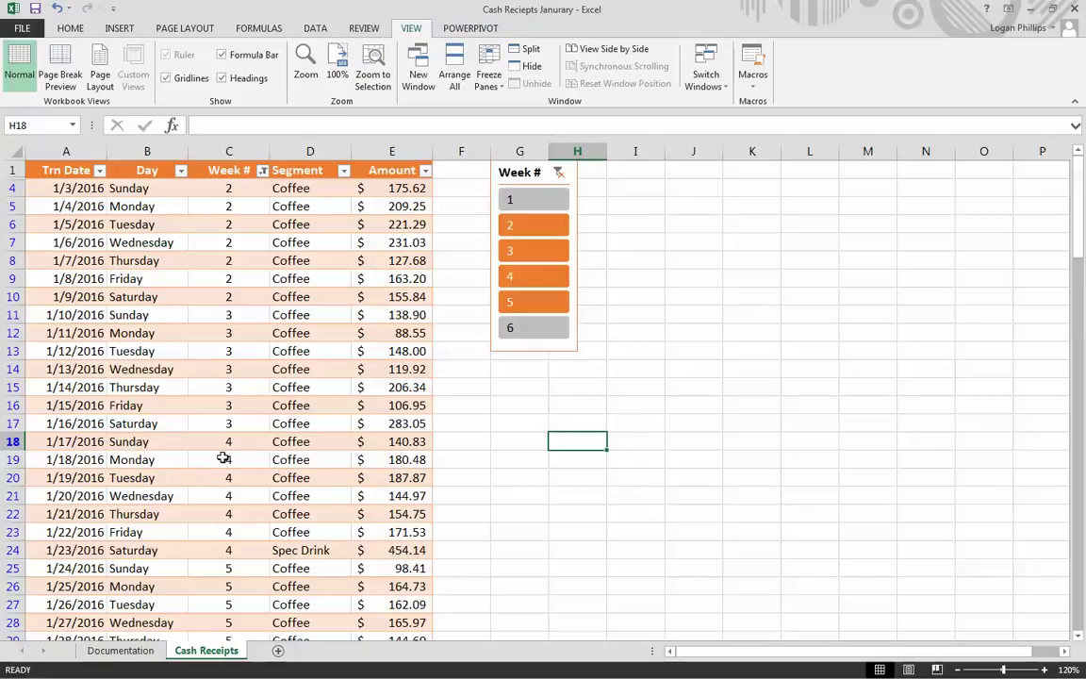
- Split the sheet horizontally above row 22 and bring the Total row 126 to the top of the lower pane
left_click(12, 514)
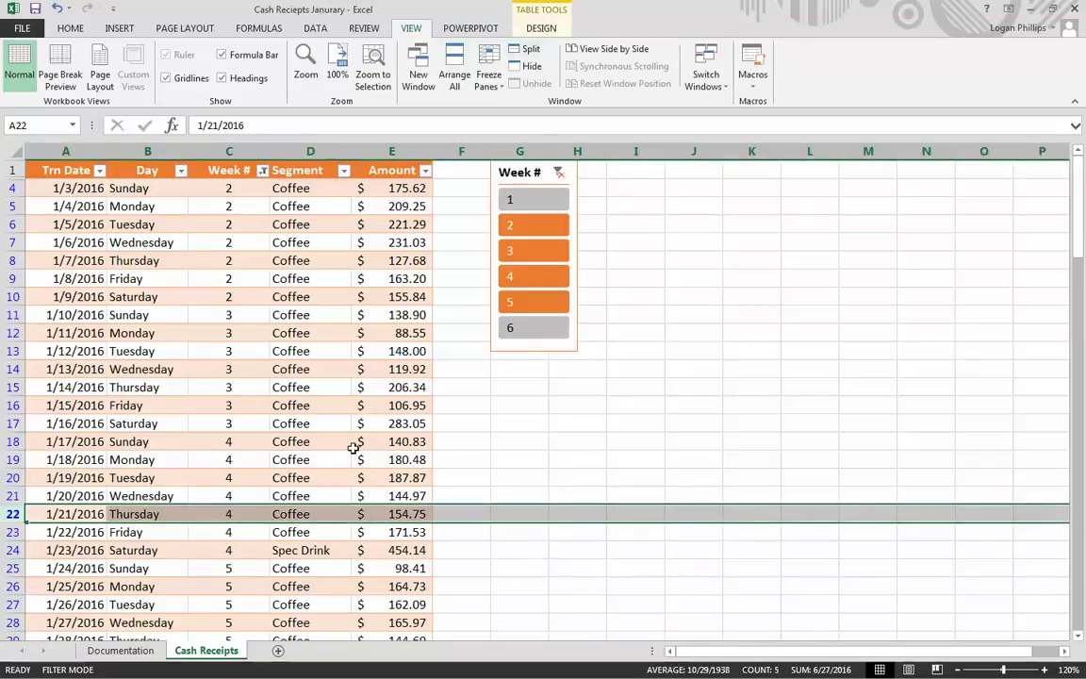
left_click(525, 49)
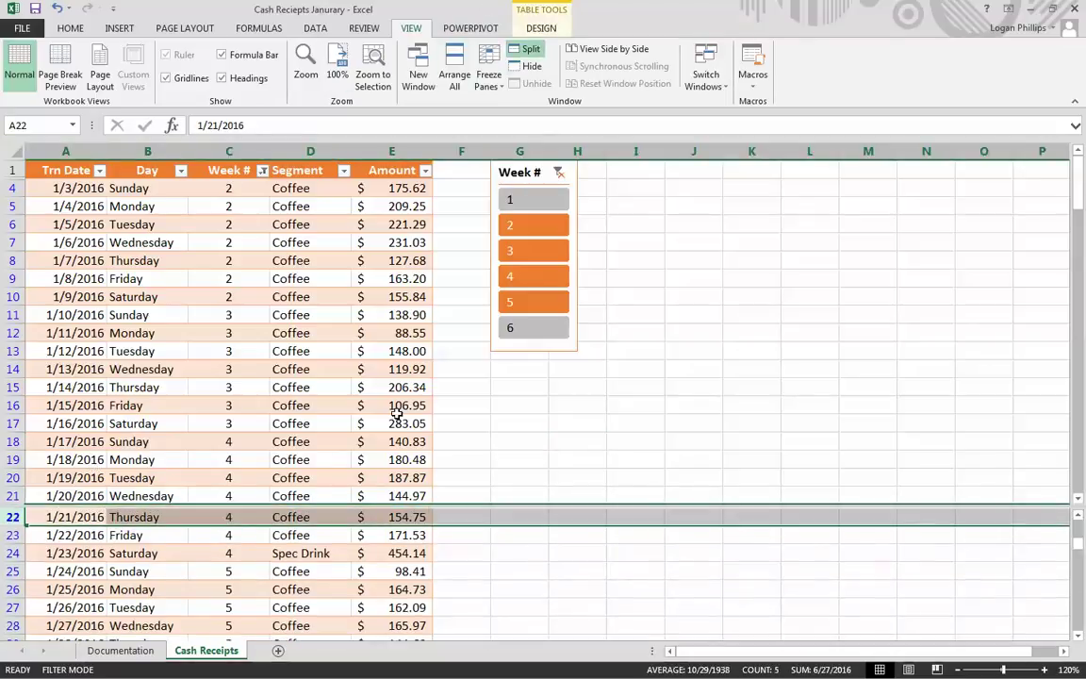
scroll(402, 423, "down", 20)
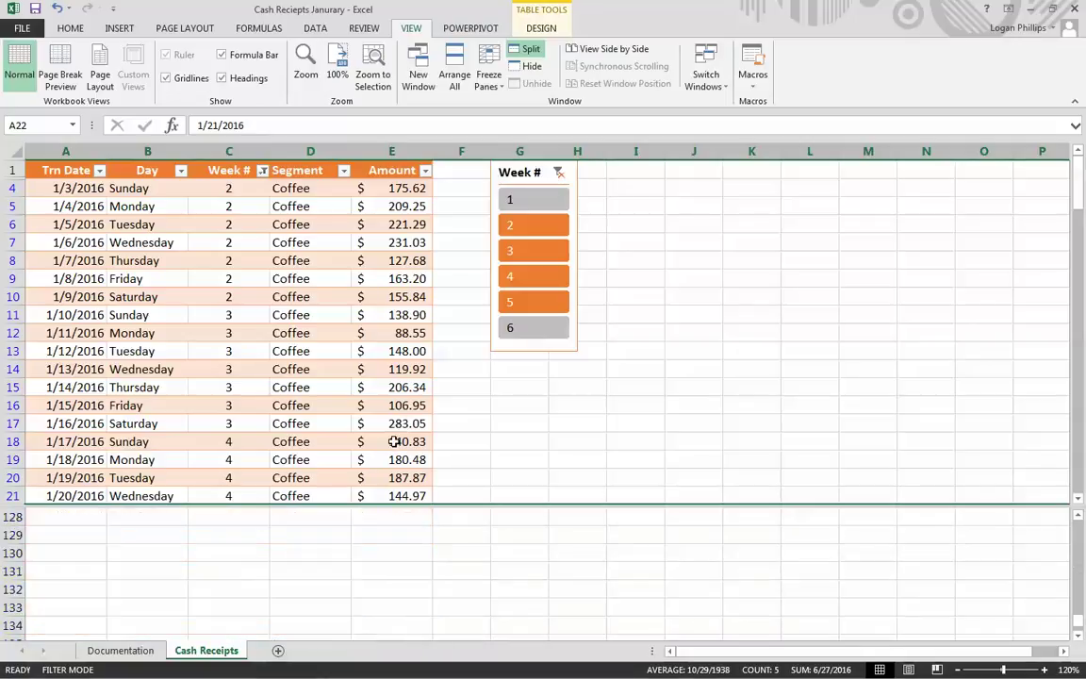
scroll(396, 440, "up", 6)
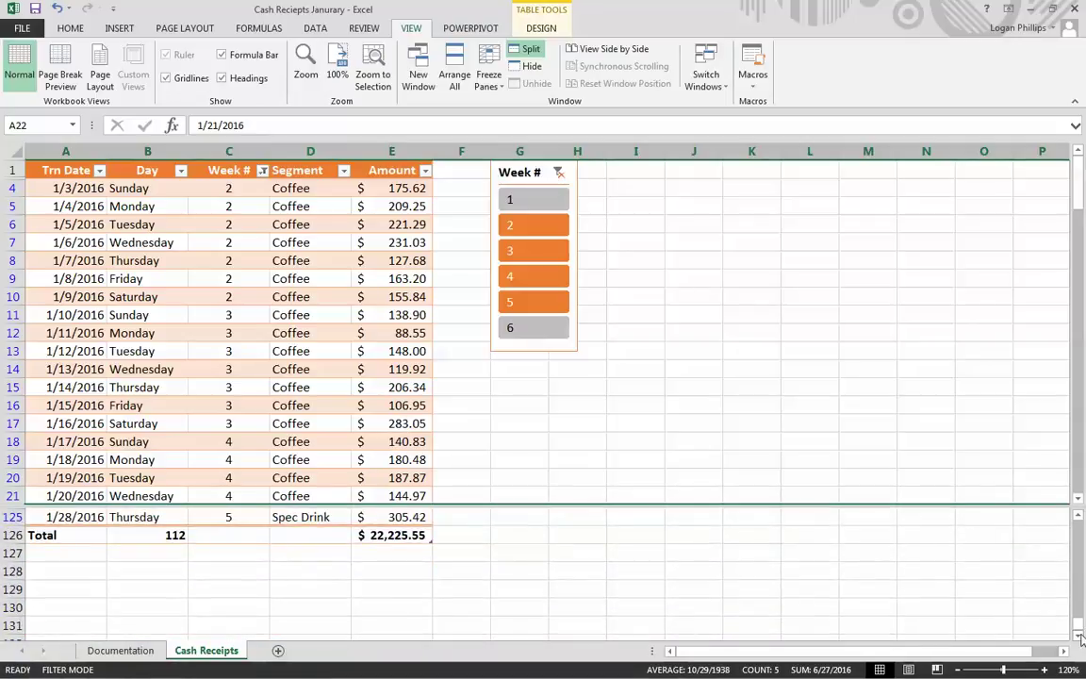
scroll(971, 574, "down", 1)
left_click(569, 439)
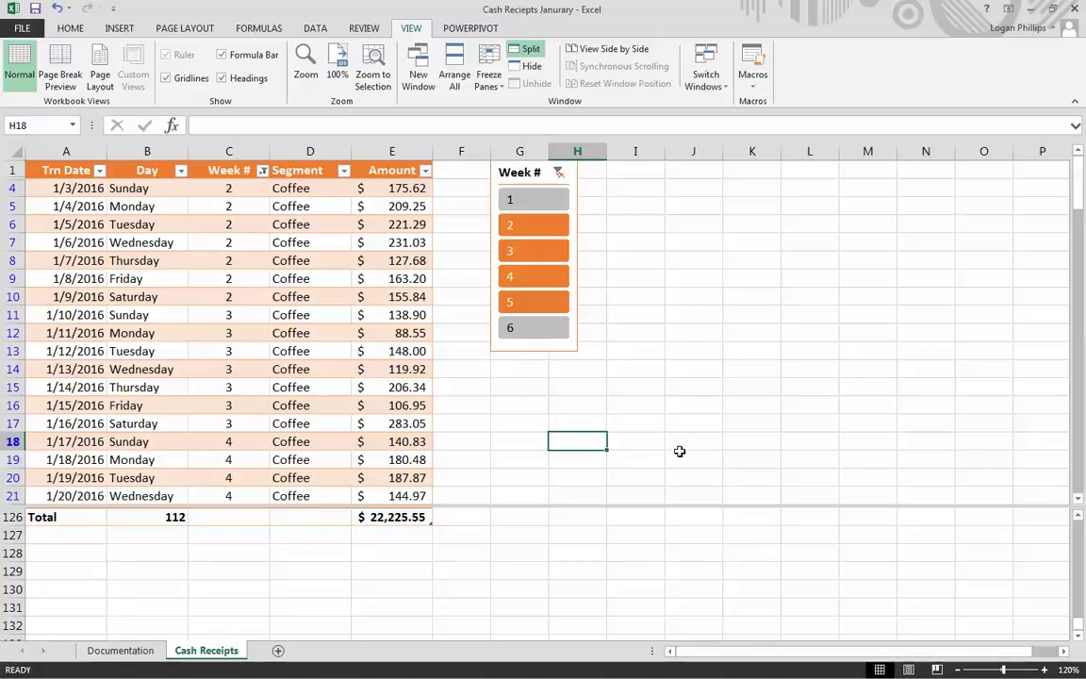
left_click(286, 315)
left_click(73, 29)
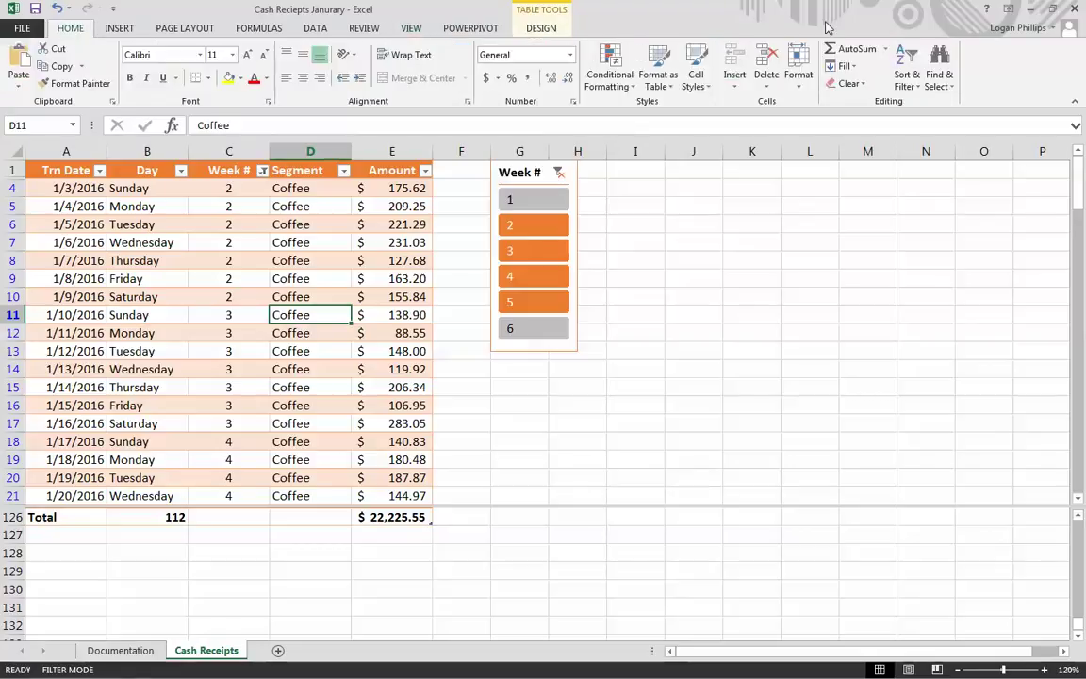
left_click(937, 74)
key("Escape")
type("1/28")
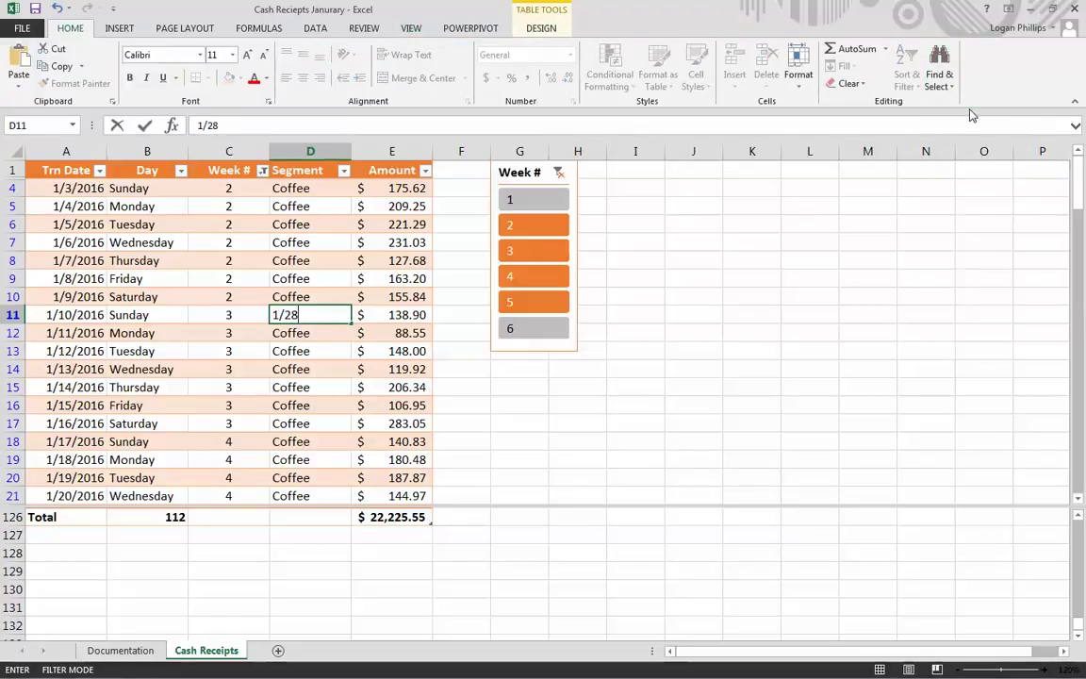
type("/2016")
key("Return")
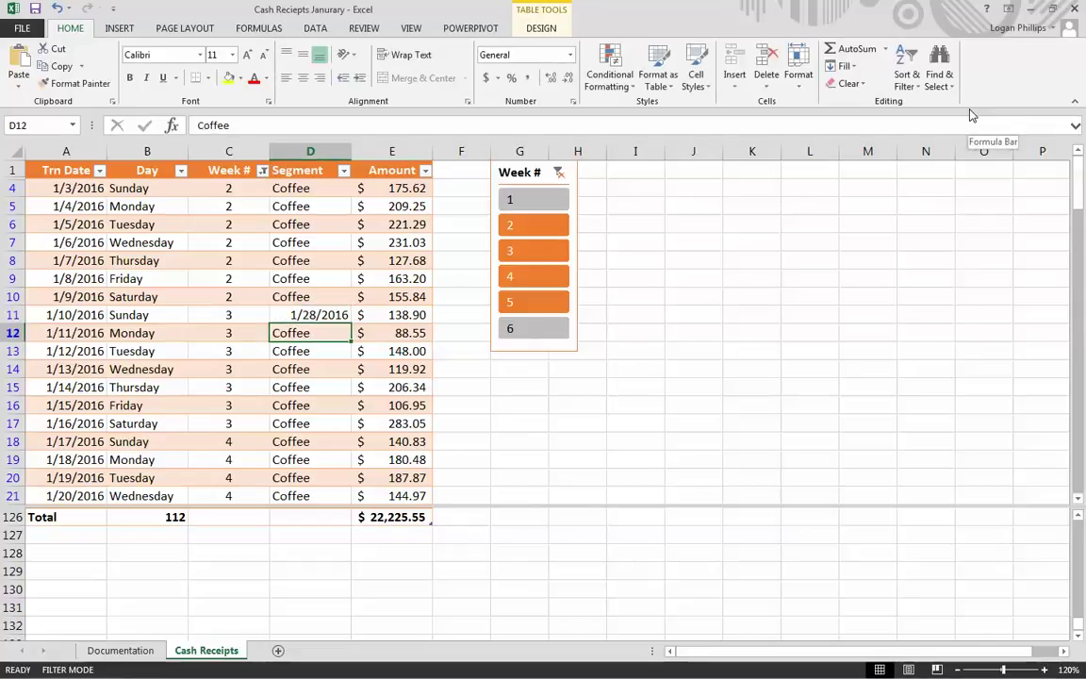
key("ctrl+z")
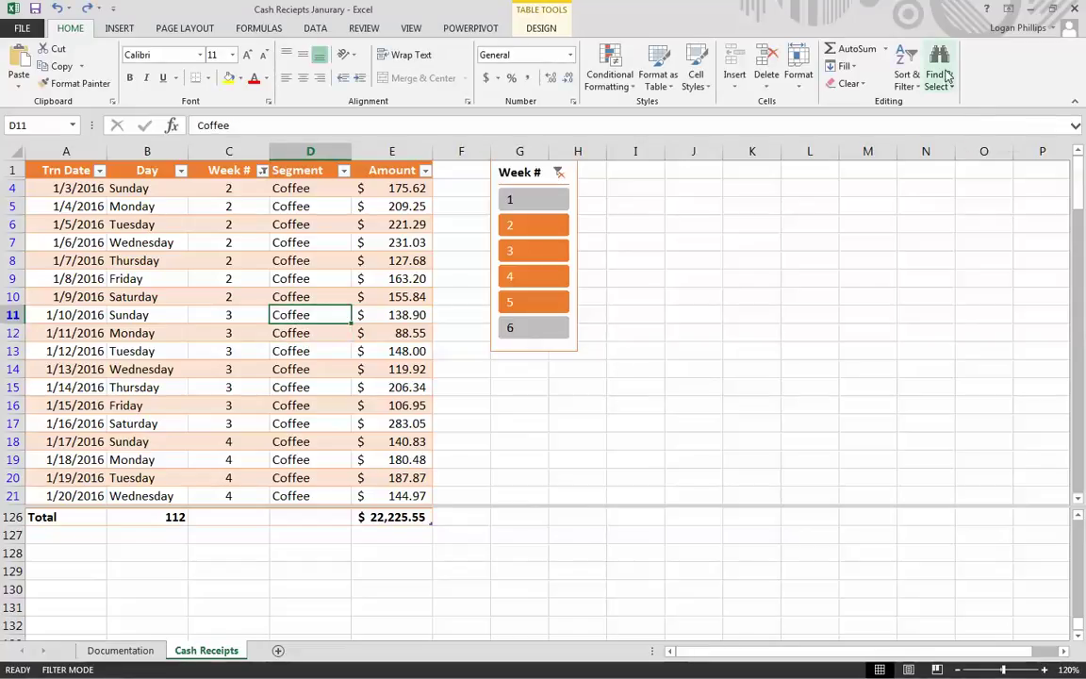
- Search the sheet for the date 1/28/2016
left_click(940, 75)
left_click(932, 100)
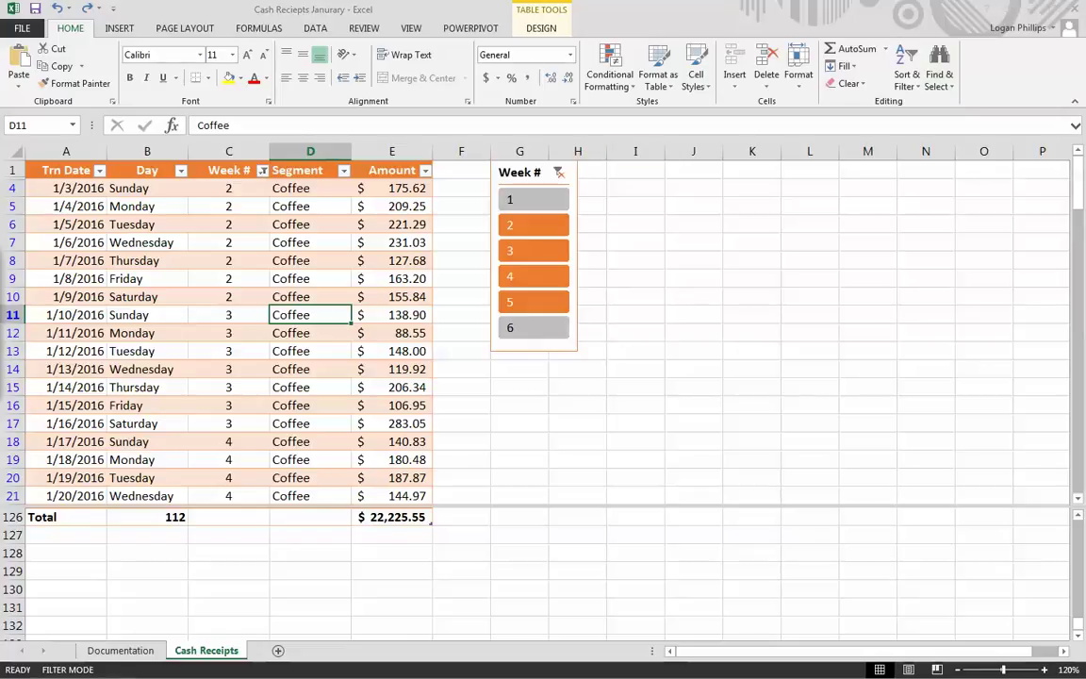
left_click_drag(809, 278, 852, 270)
type("1")
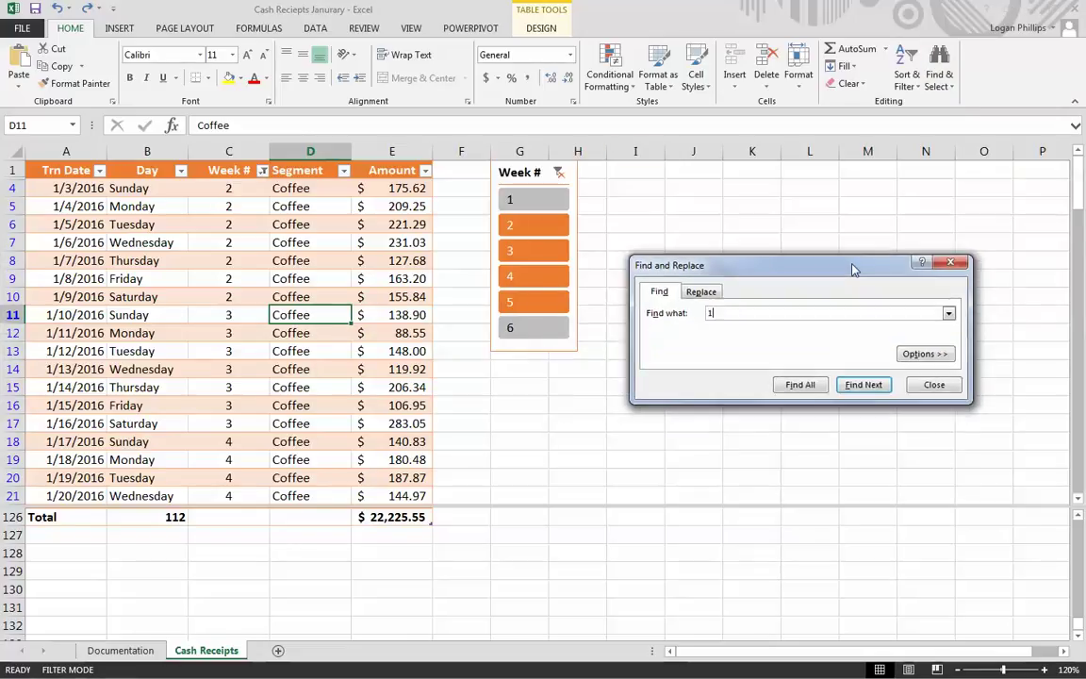
type("/28/2016")
key("Return")
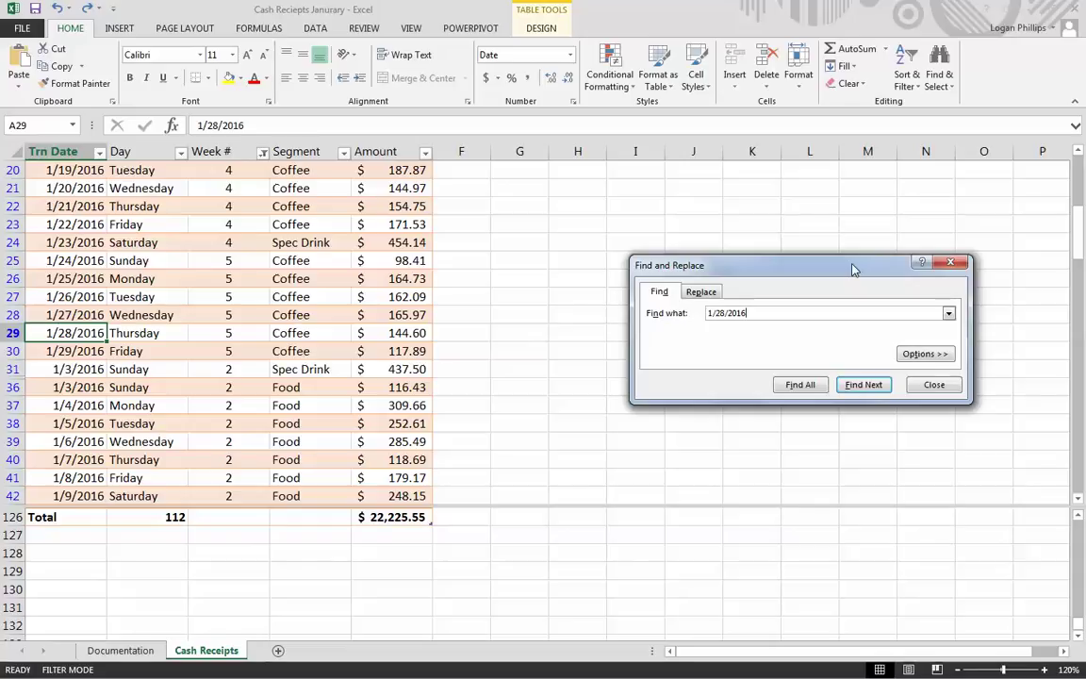
- Set the Coffee amount for 1/28/2016 in row 29 to 244.60 and close the search dialog
double_click(396, 332)
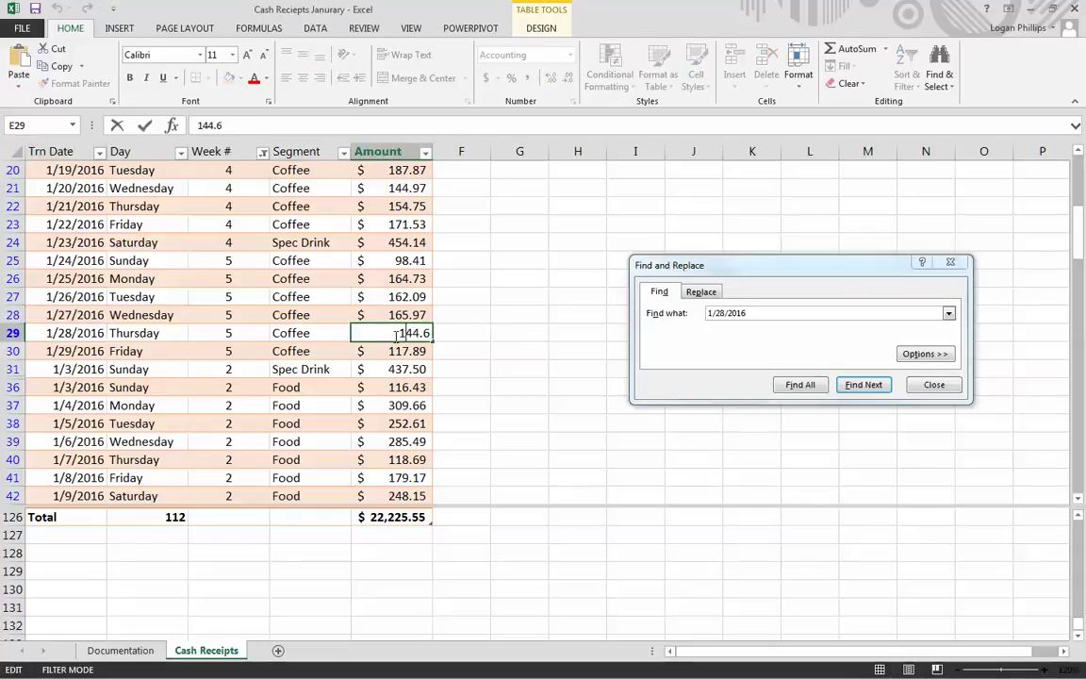
key("Delete")
type("2")
key("Return")
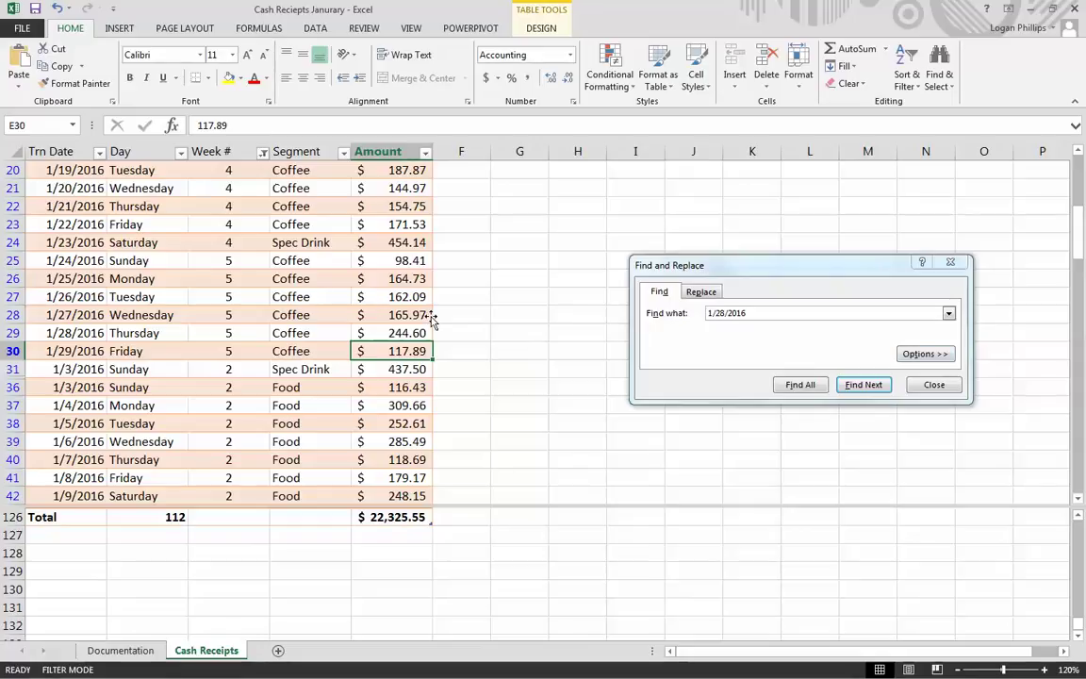
left_click(933, 384)
left_click(500, 406)
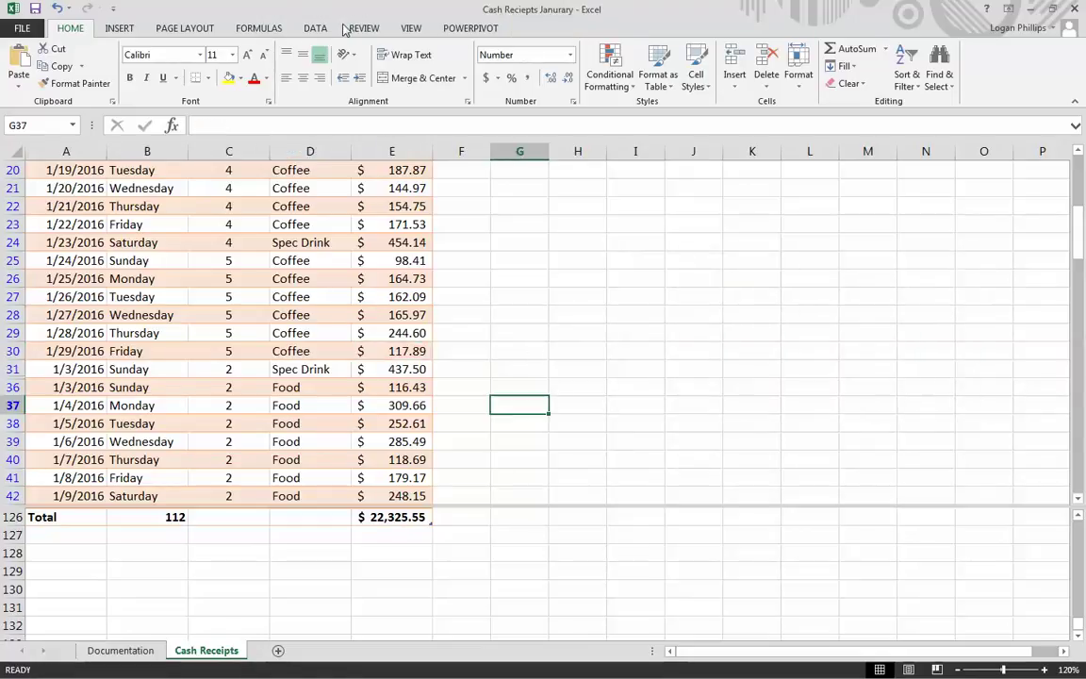
- Remove the horizontal split from the Cash Receipts sheet
left_click(411, 28)
left_click(530, 52)
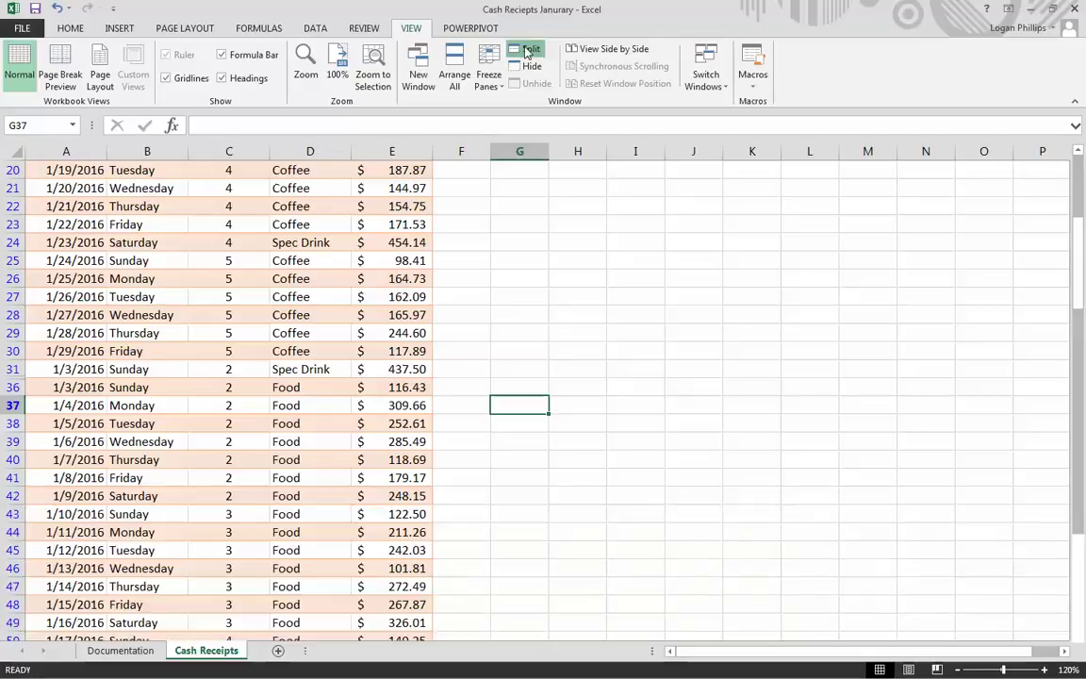
left_click(529, 52)
left_click(530, 51)
scroll(555, 280, "down", 18)
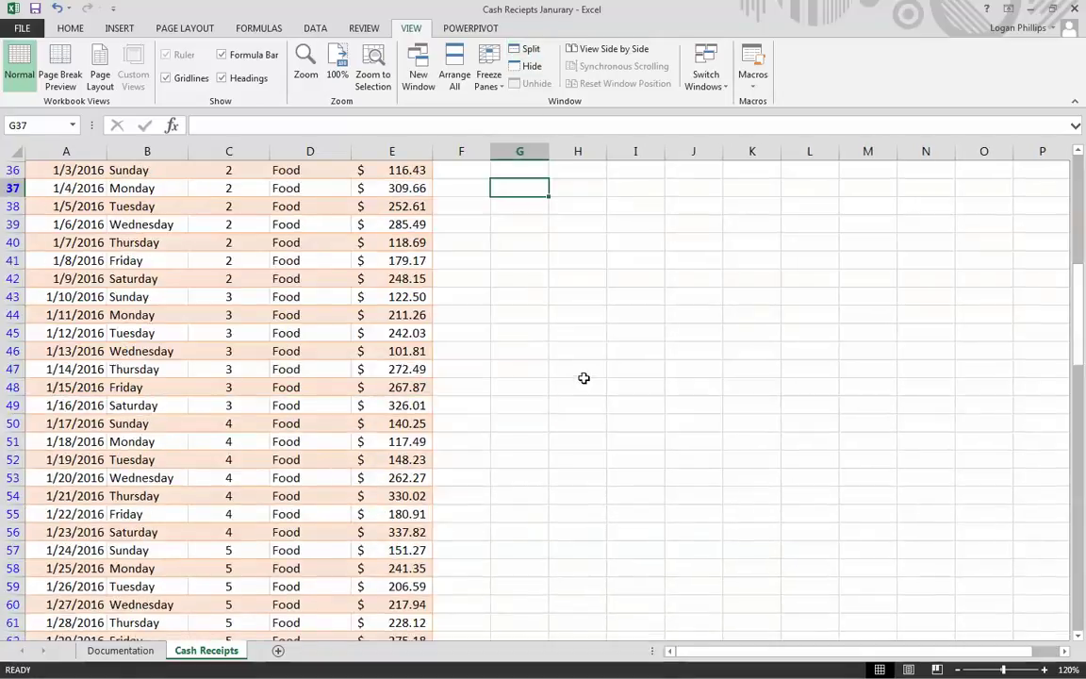
scroll(535, 354, "up", 13)
scroll(561, 347, "up", 12)
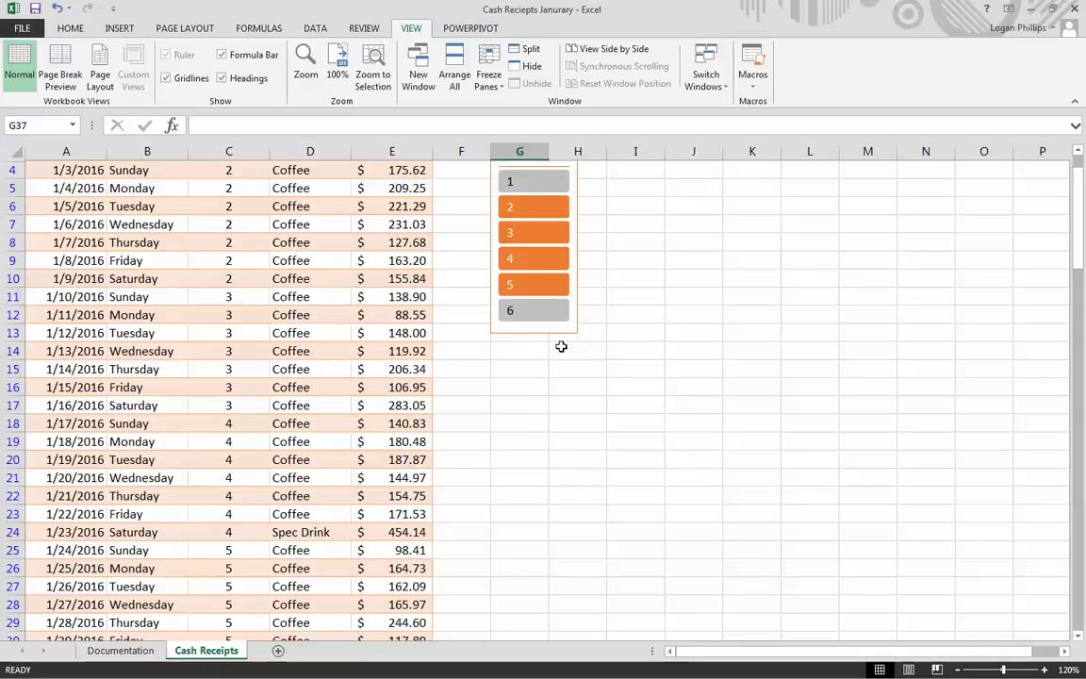
- Turn off the Total Row of the cash receipts table
left_click(310, 387)
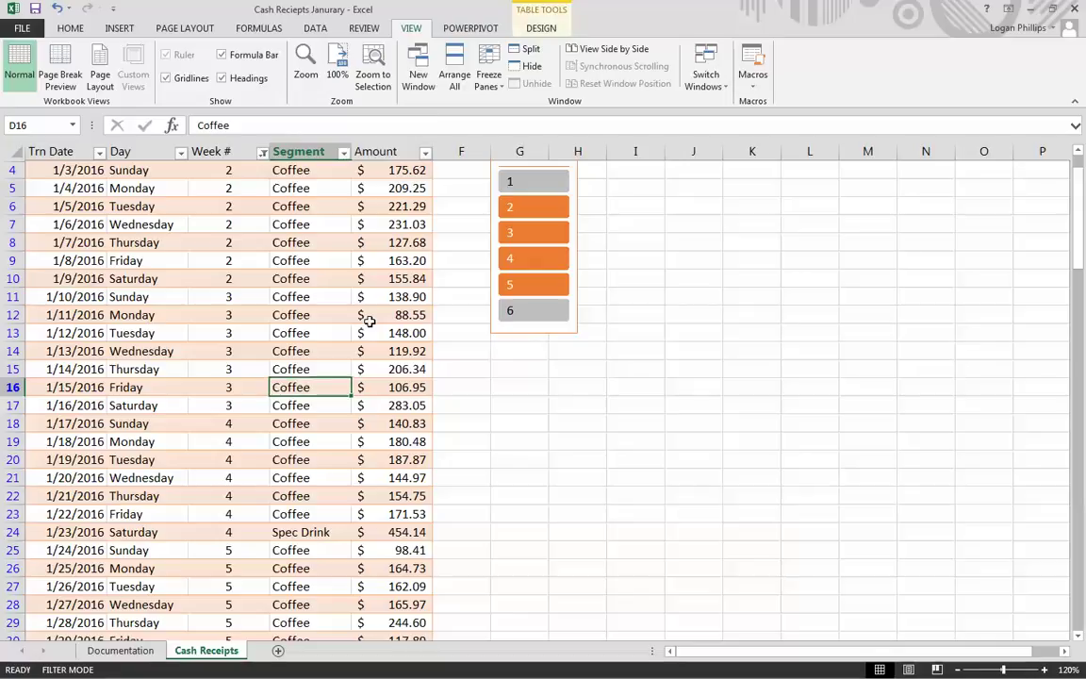
left_click(542, 27)
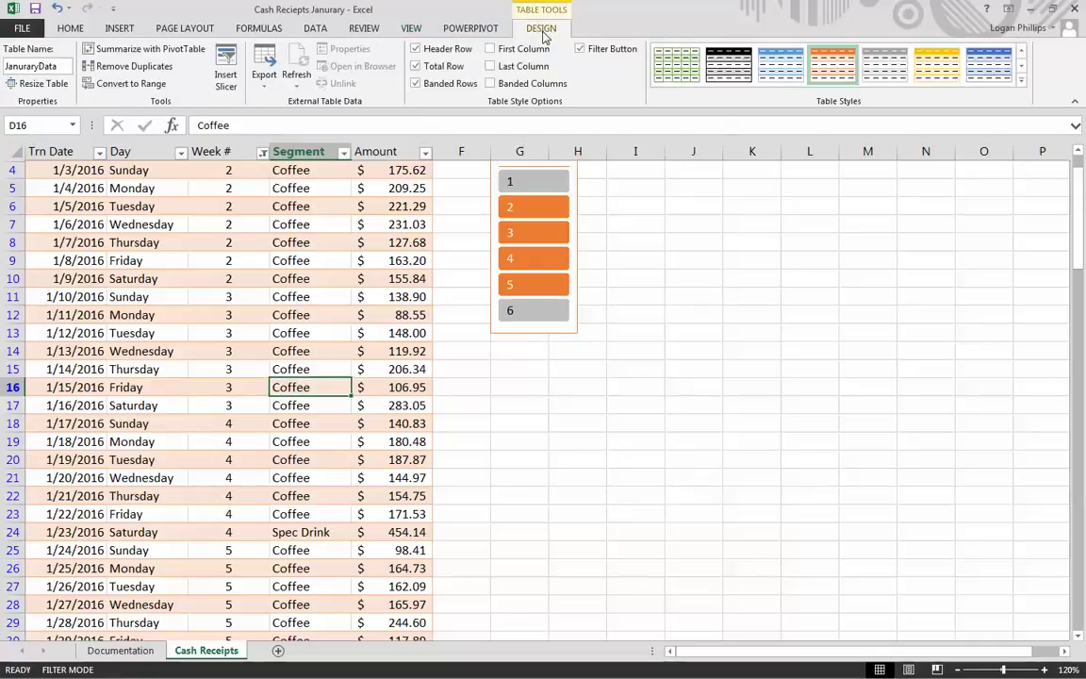
left_click(416, 66)
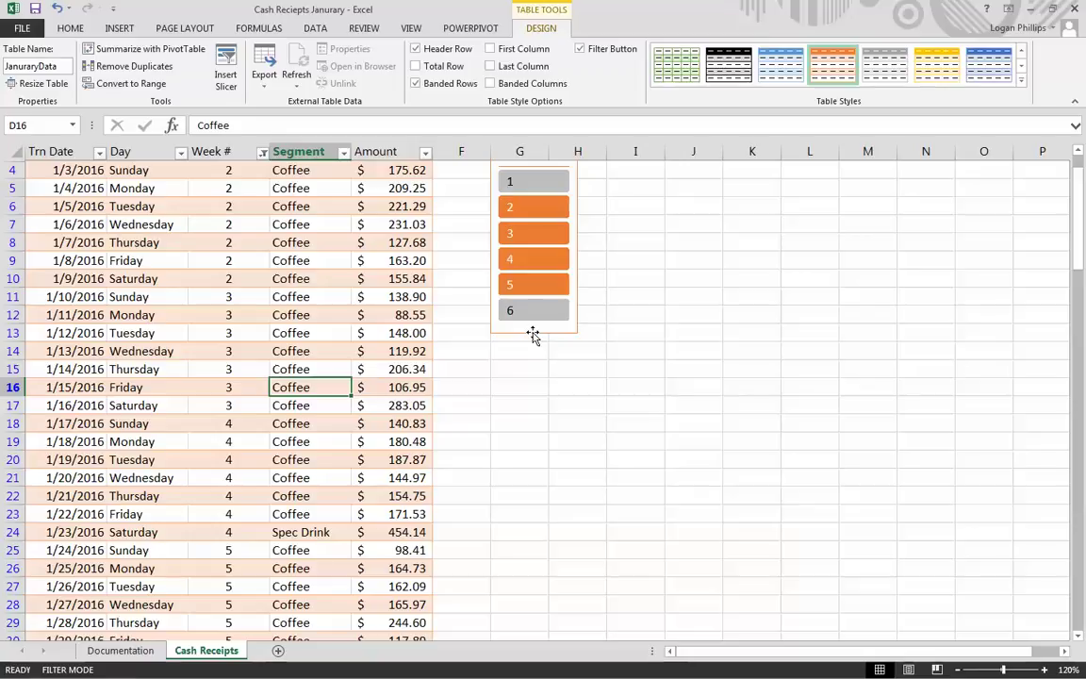
- Clear the Week # slicer's filter so all weeks are included, and check the last rows of the table
key("ctrl+Home")
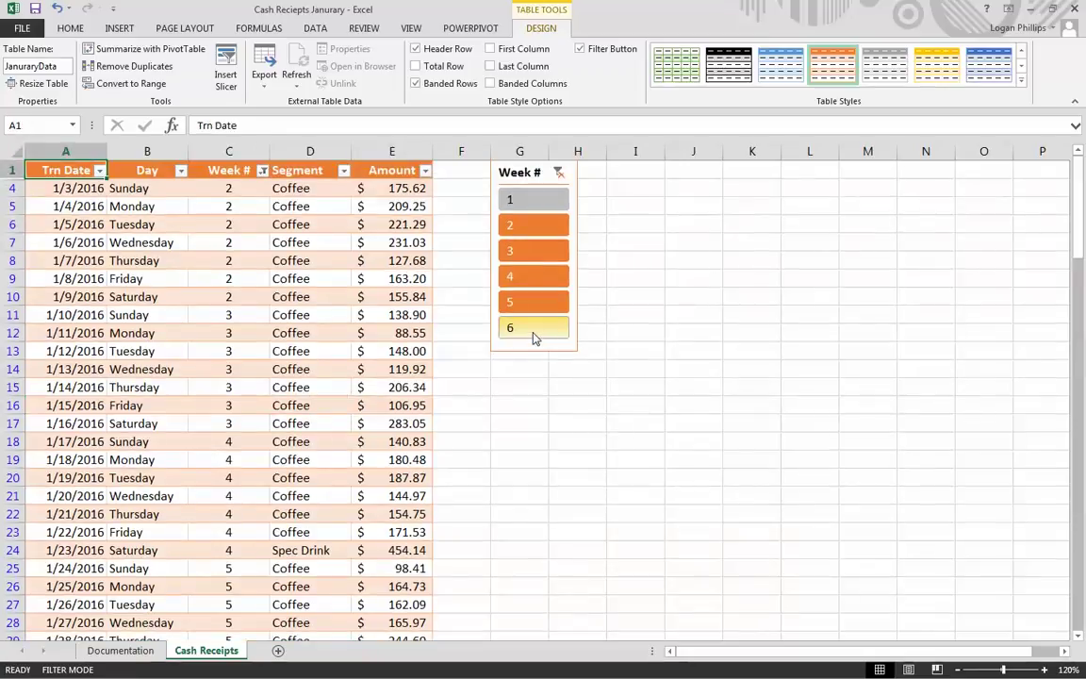
left_click(559, 173)
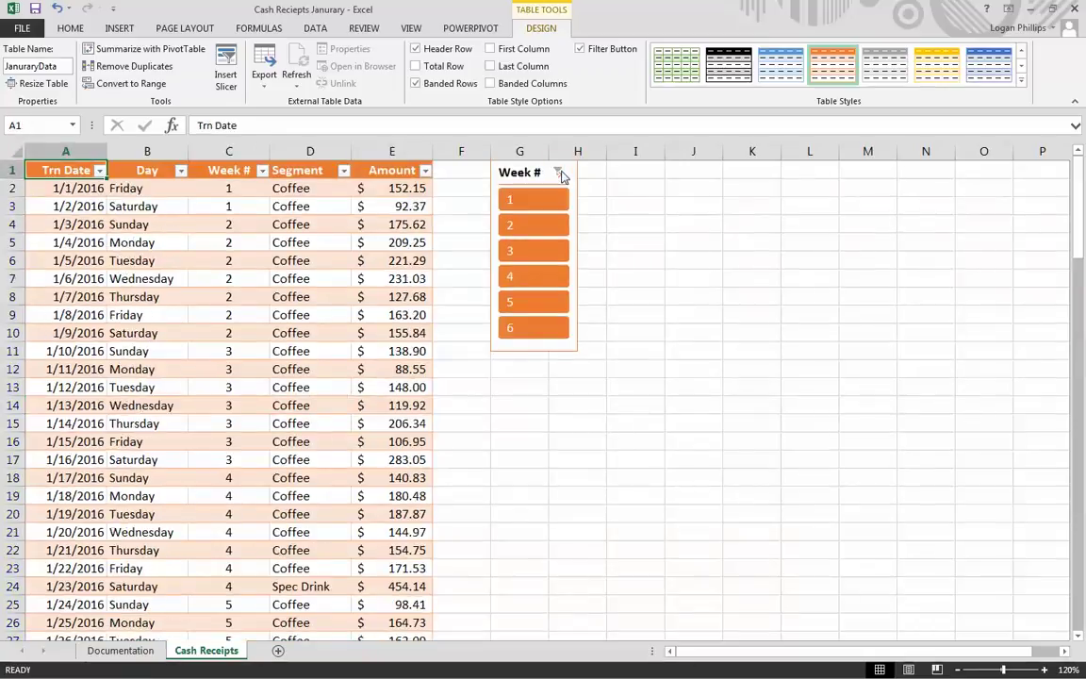
scroll(217, 445, "down", 20)
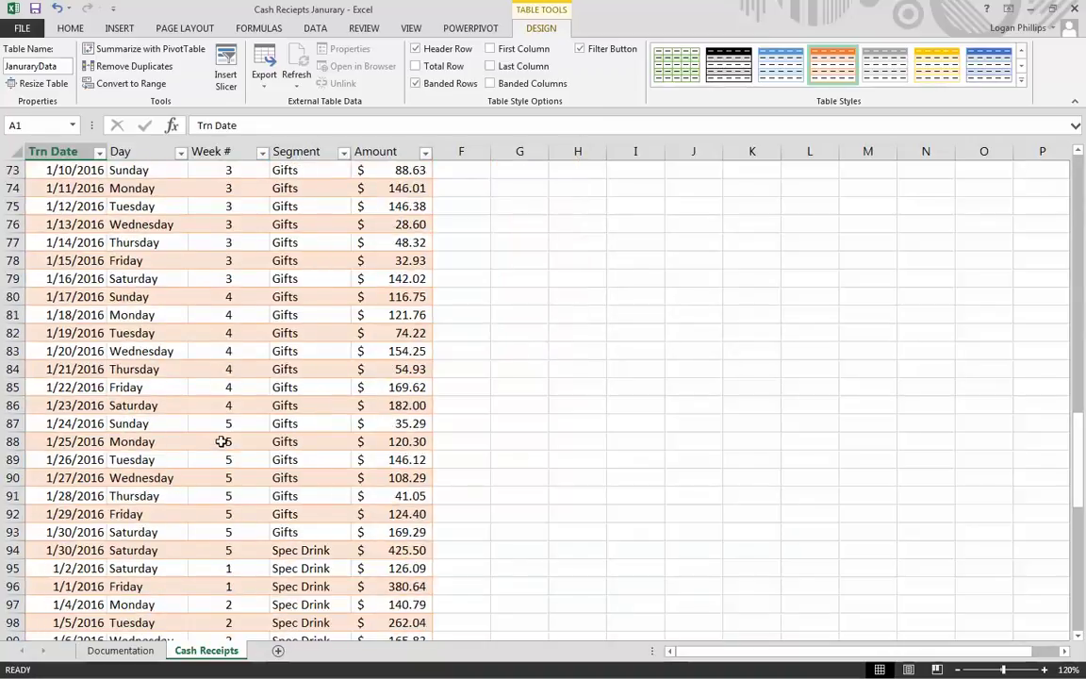
scroll(221, 441, "down", 15)
scroll(221, 443, "up", 4)
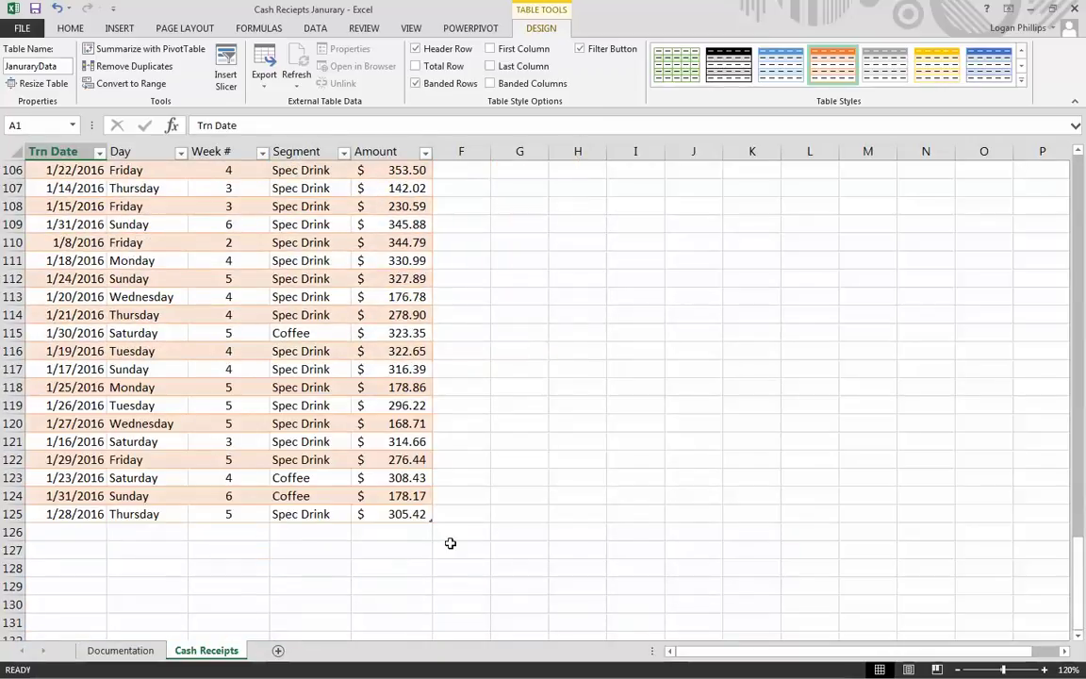
scroll(208, 539, "up", 20)
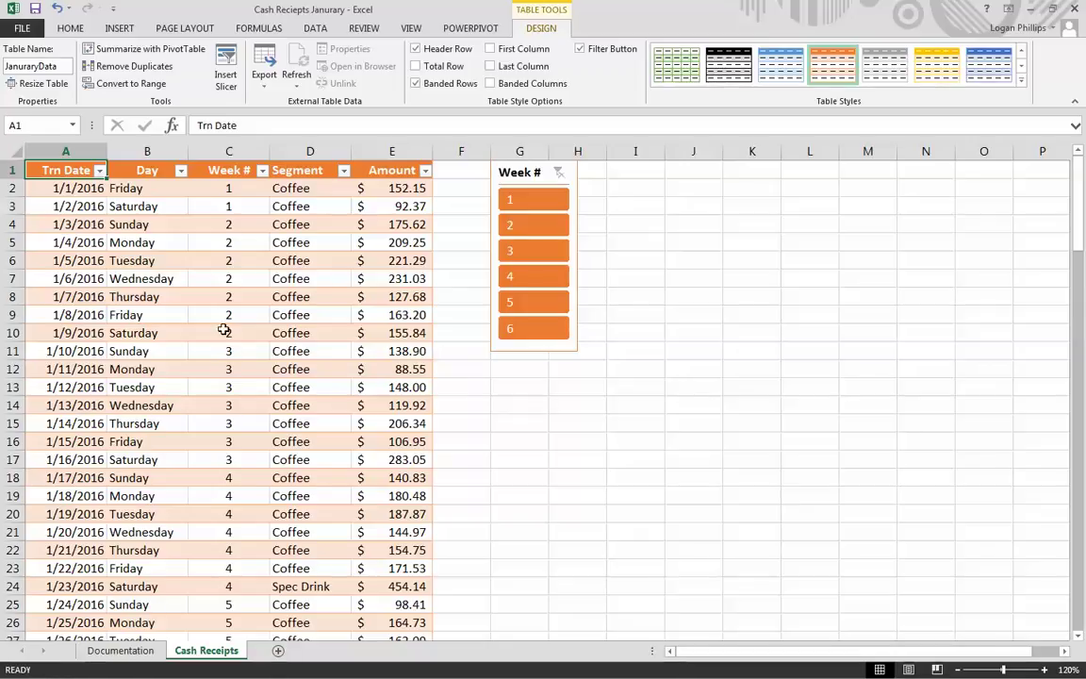
- Sort the table by Trn Date from newest to oldest, and re-sort it from oldest to newest
left_click(100, 170)
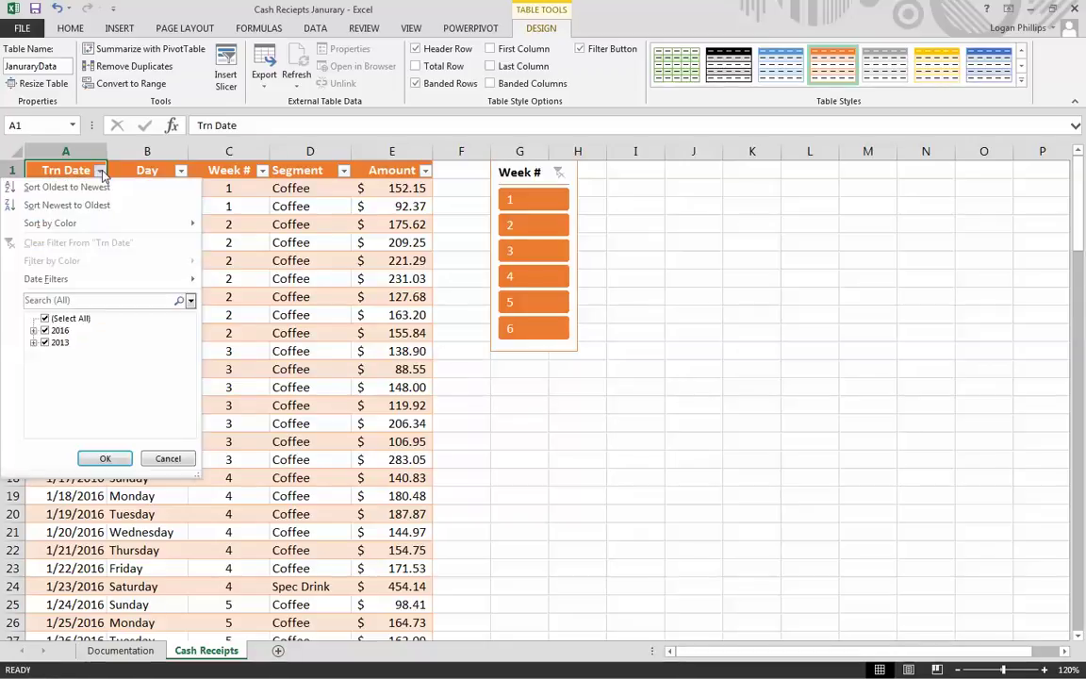
left_click(163, 206)
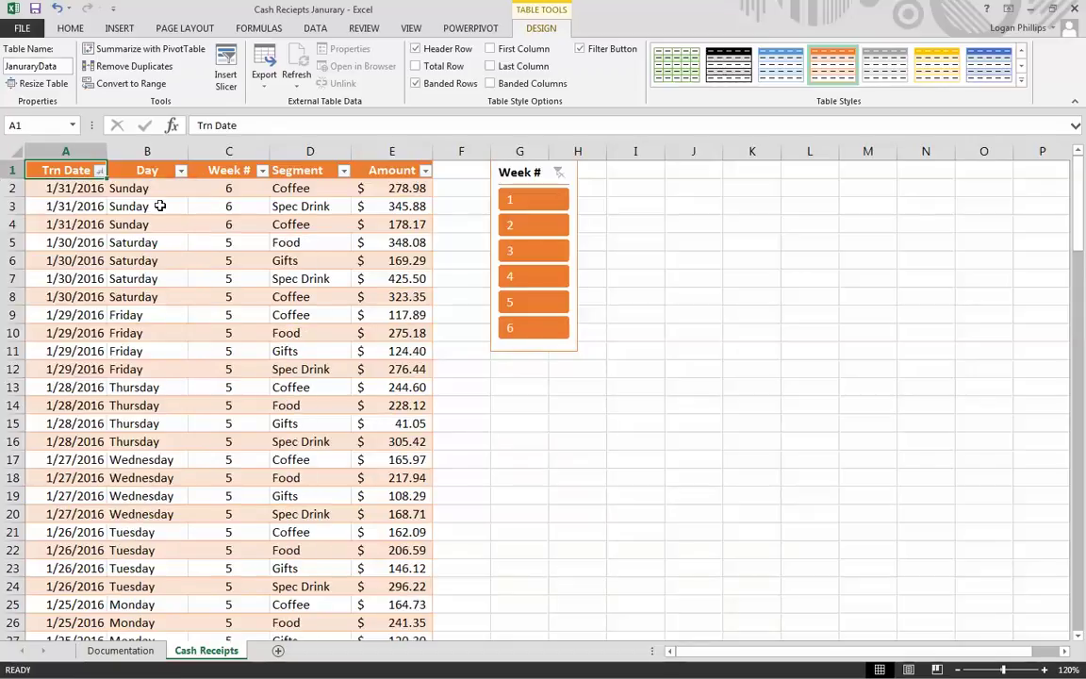
left_click(98, 172)
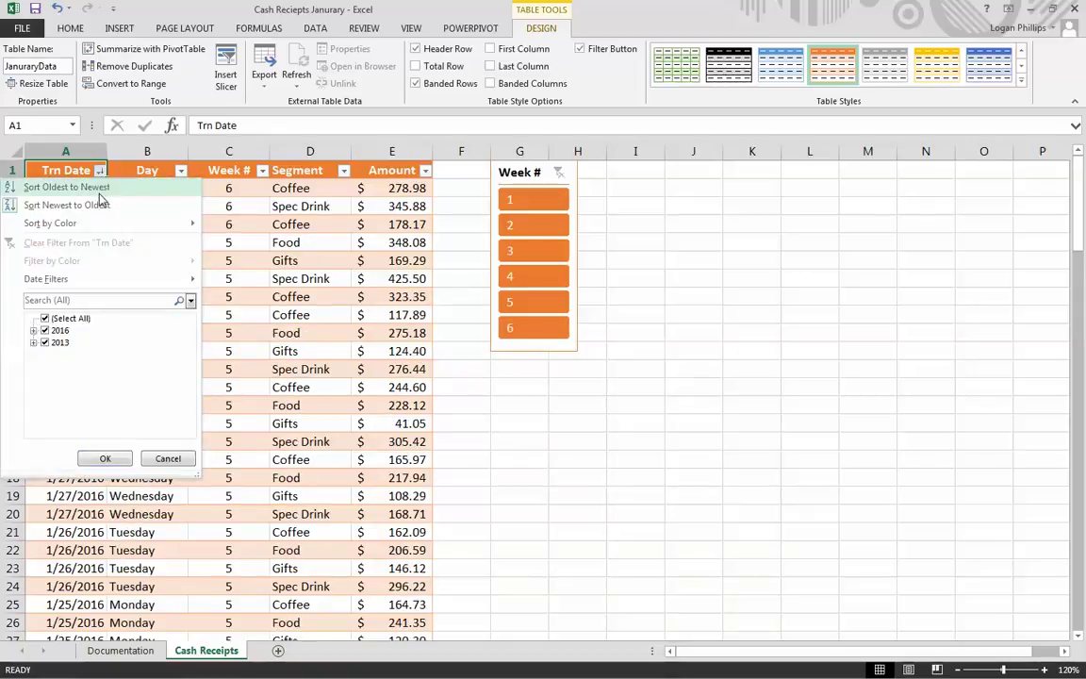
left_click(102, 188)
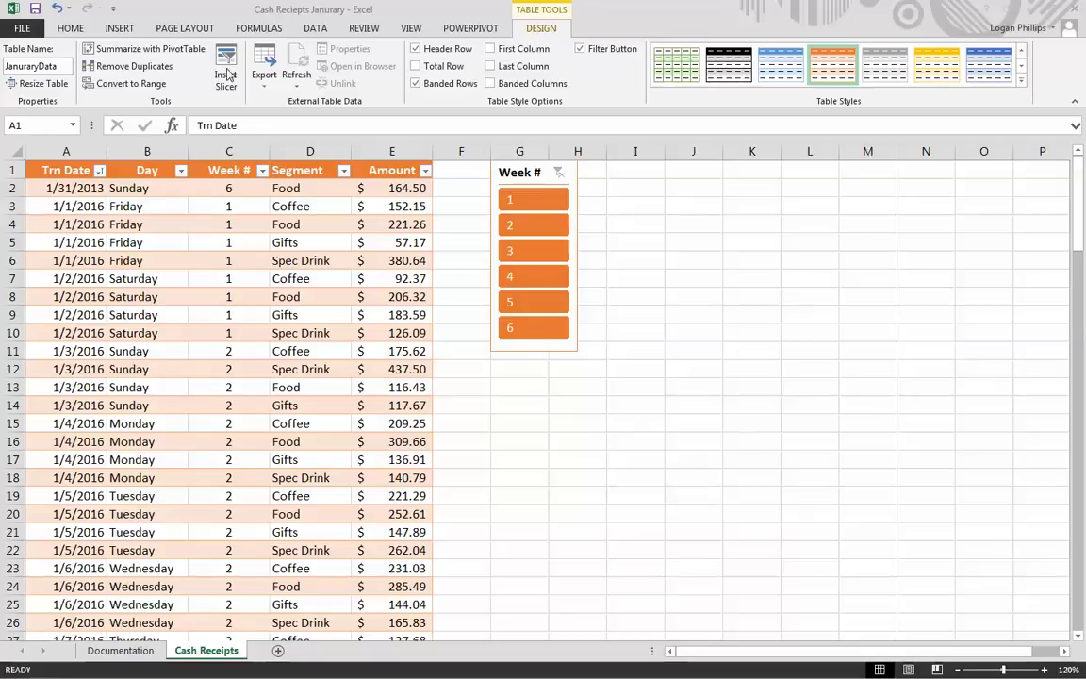
left_click(100, 174)
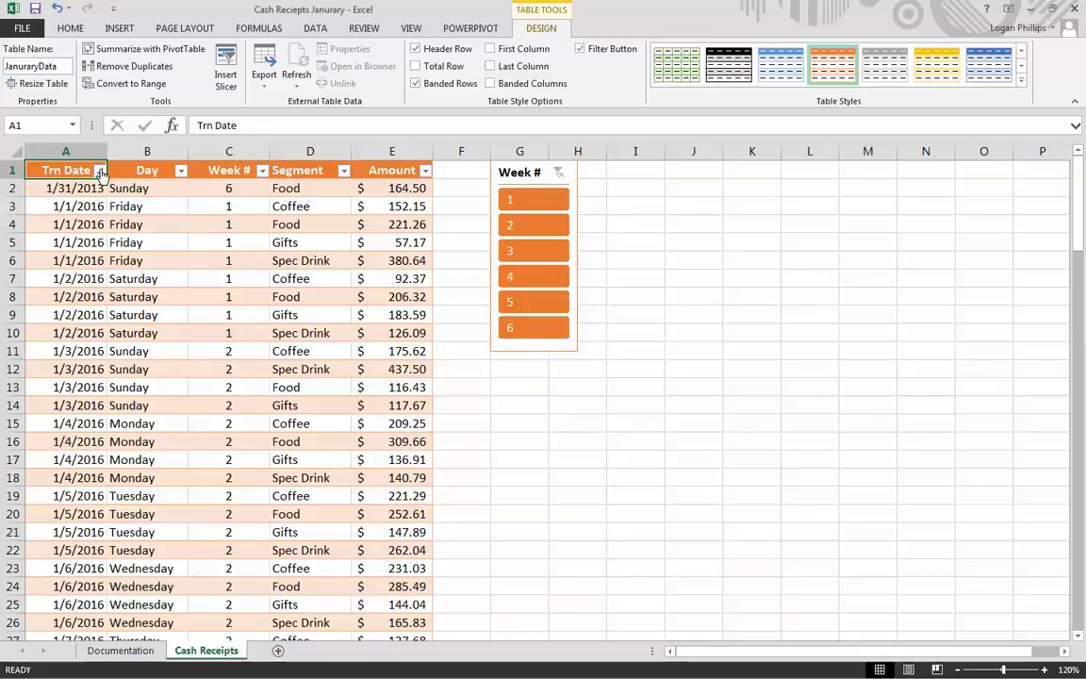
left_click(100, 170)
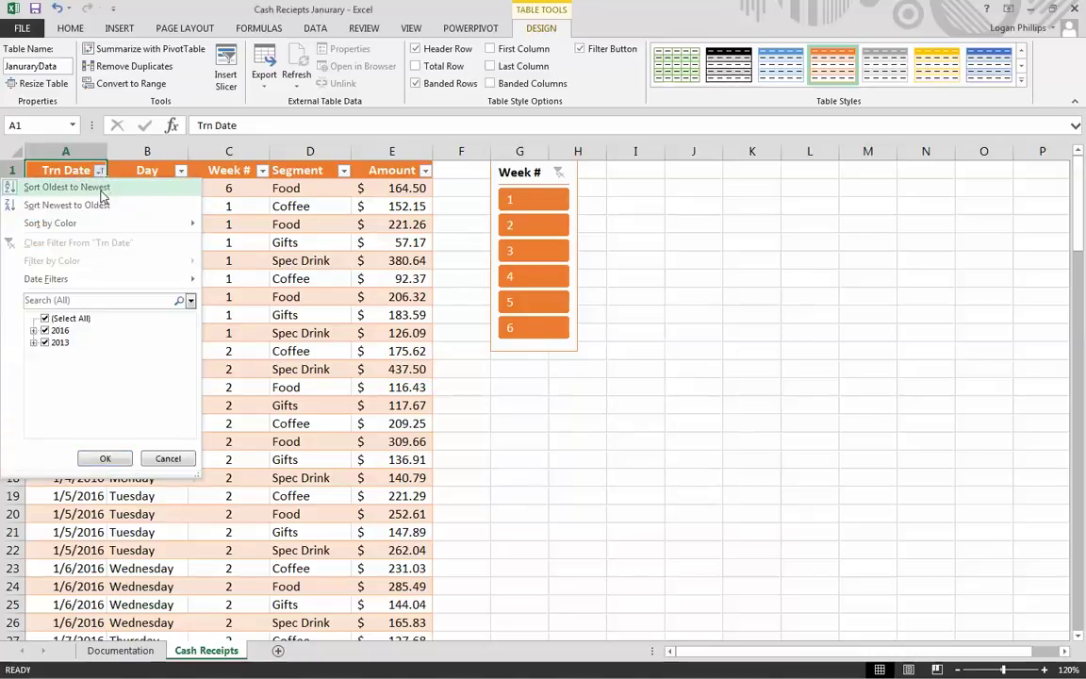
left_click(105, 460)
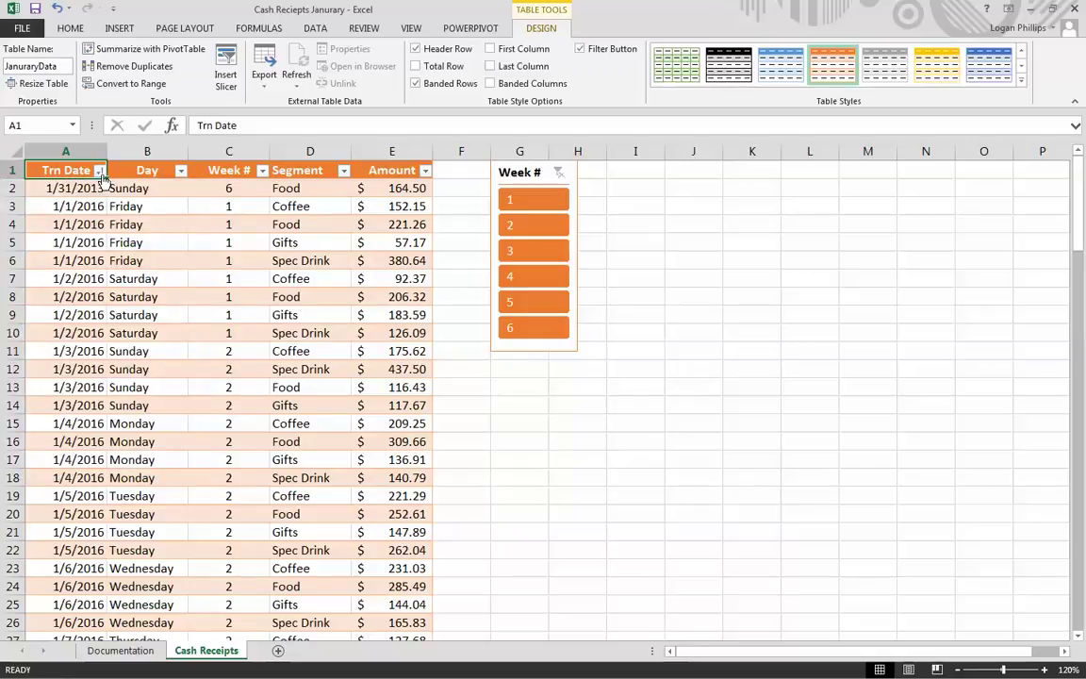
left_click(646, 483)
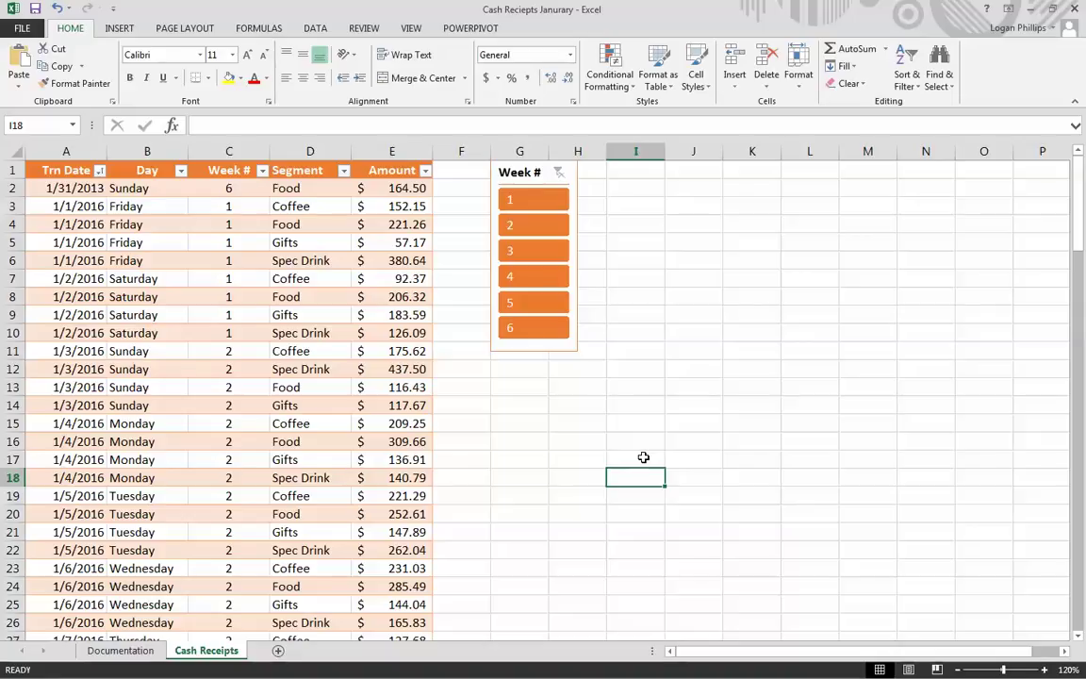
- Convert the cash receipts table to a normal range and confirm the conversion
left_click(302, 369)
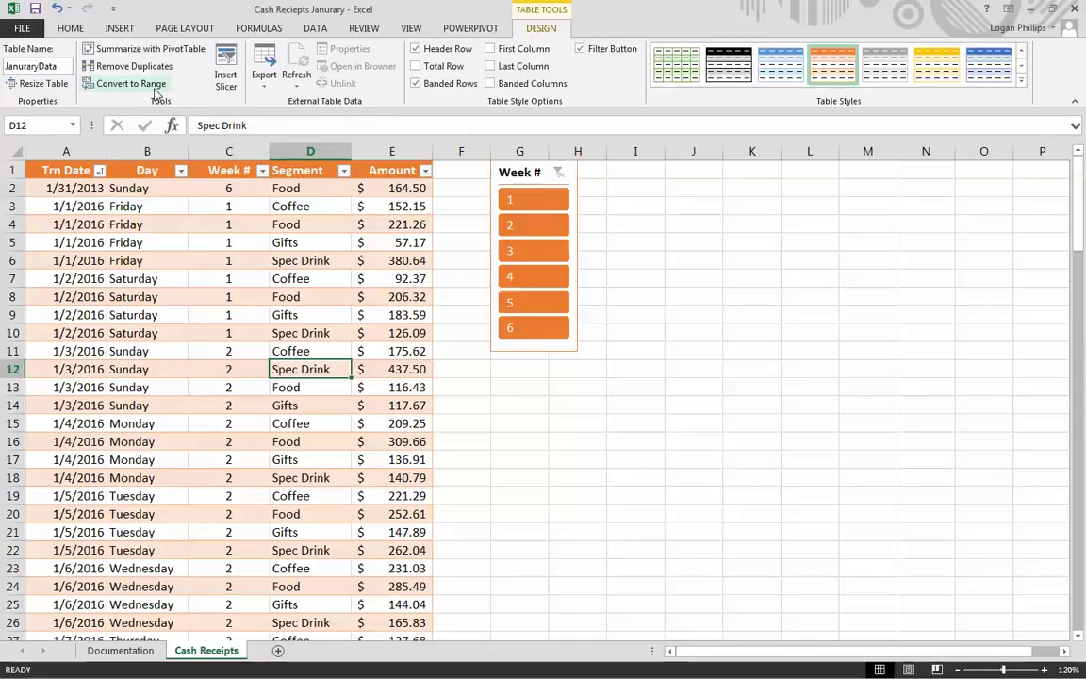
double_click(70, 205)
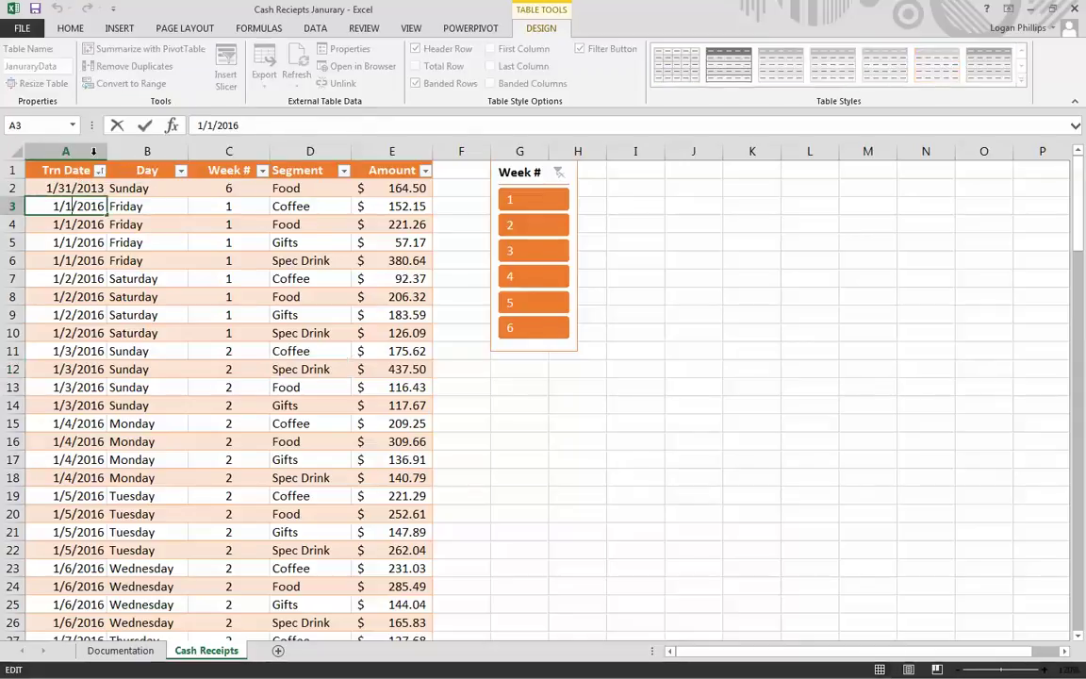
left_click(136, 205)
left_click(72, 225)
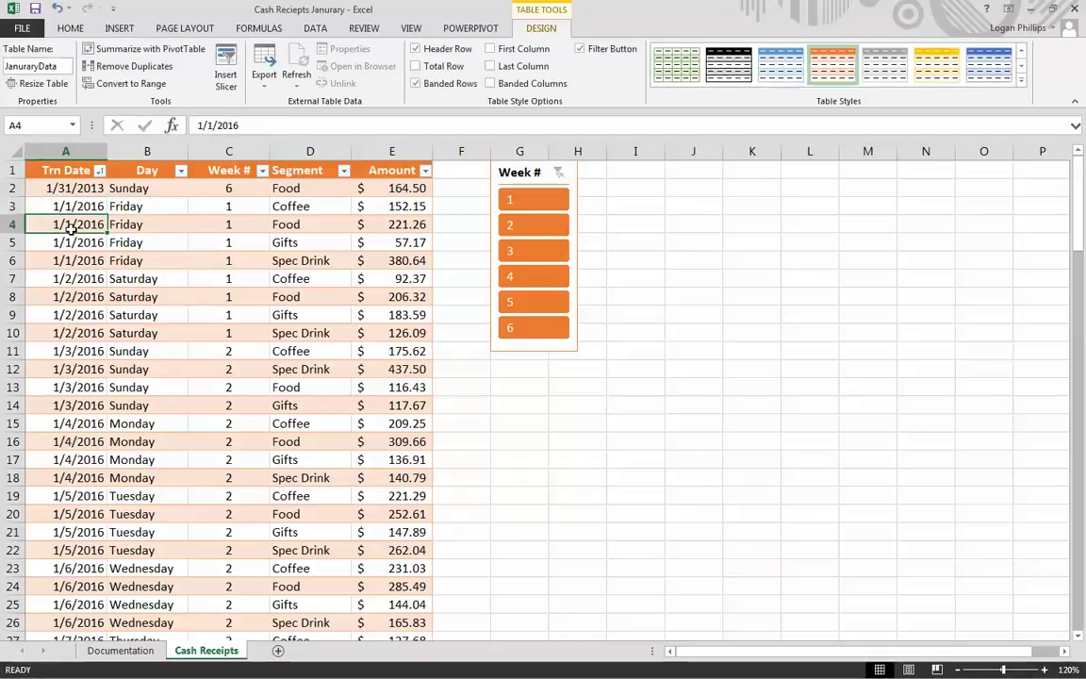
left_click(131, 84)
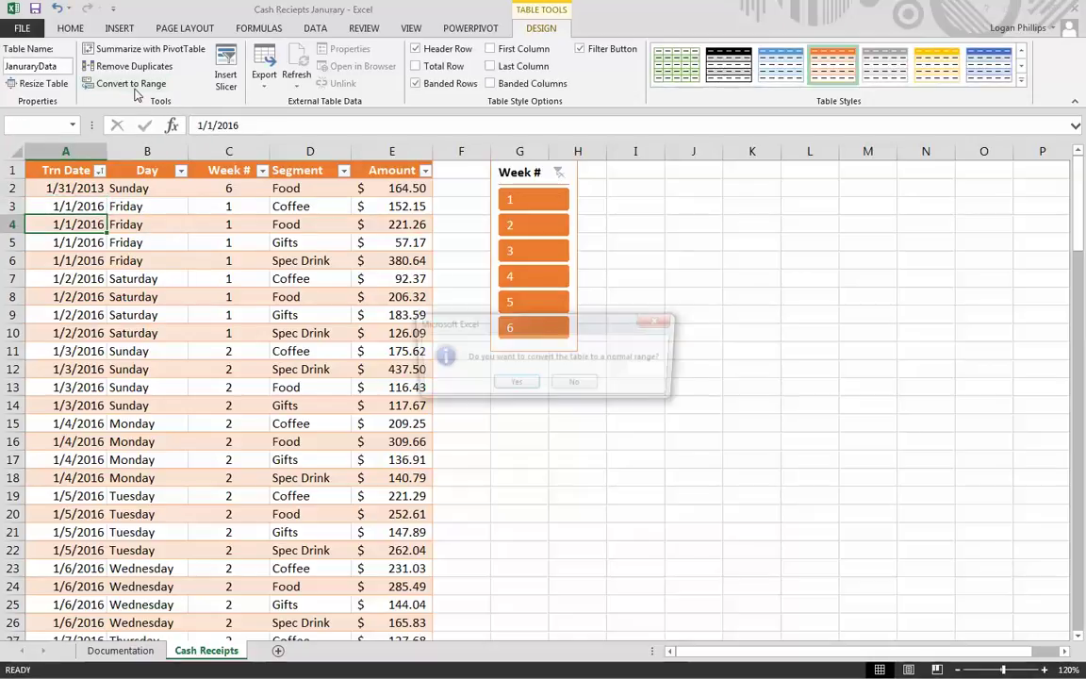
left_click(510, 384)
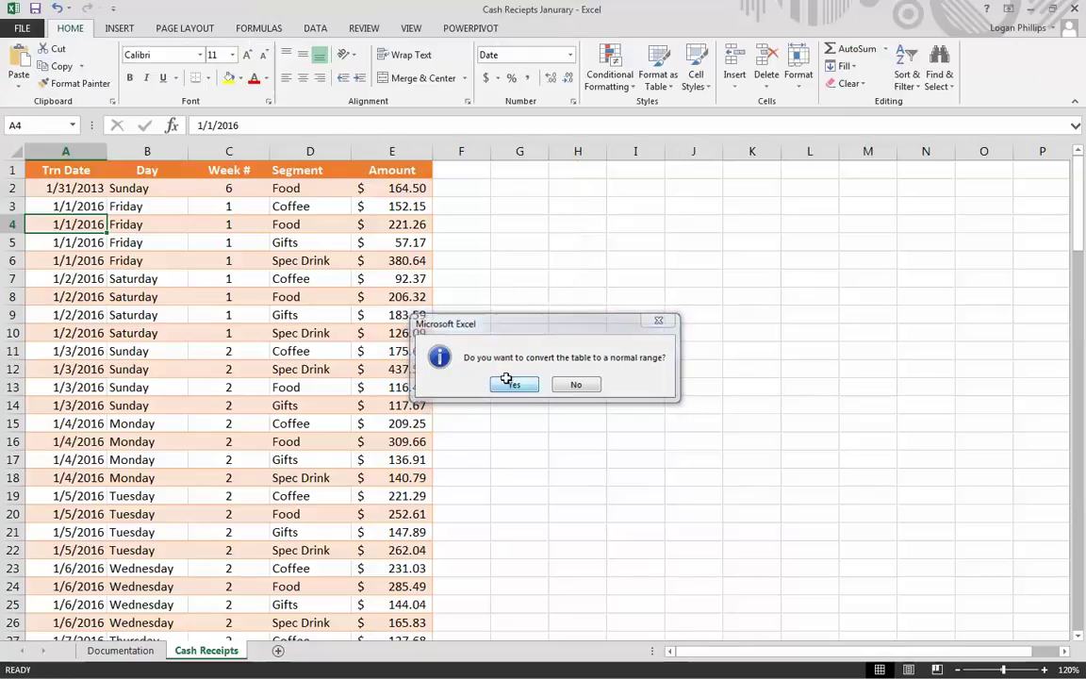
- Examine the header row and data cells of the converted range
left_click(179, 314)
key("Down")
key("Down")
key("Down")
key("Down")
key("Left")
left_click(316, 333)
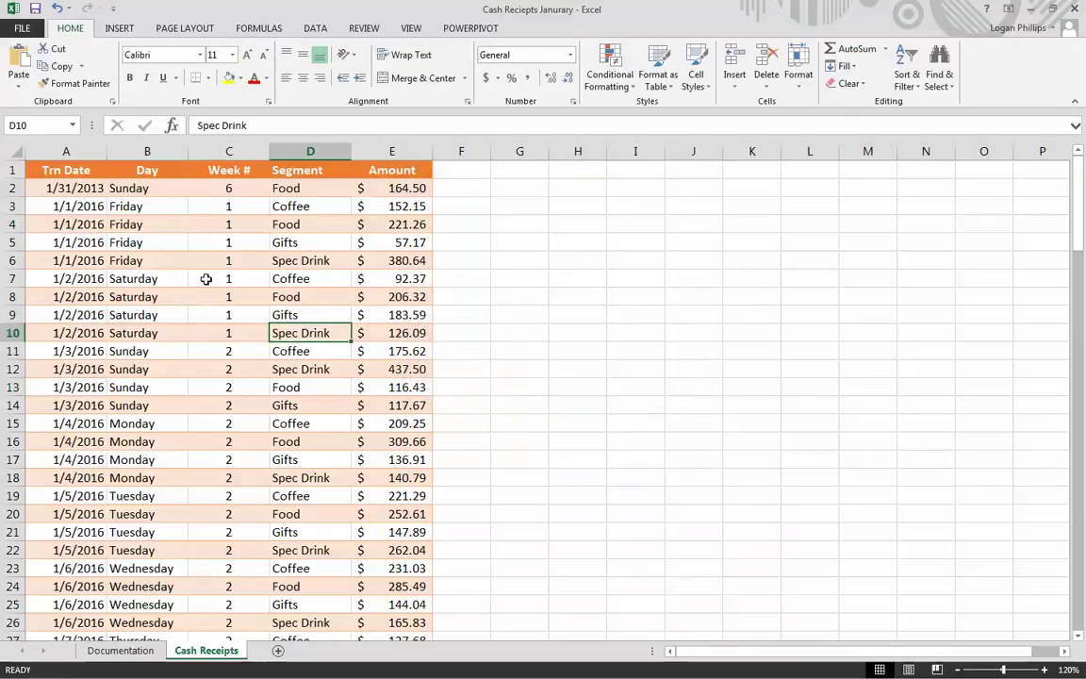
left_click(143, 172)
double_click(110, 227)
left_click(141, 350)
left_click(300, 332)
left_click(577, 459)
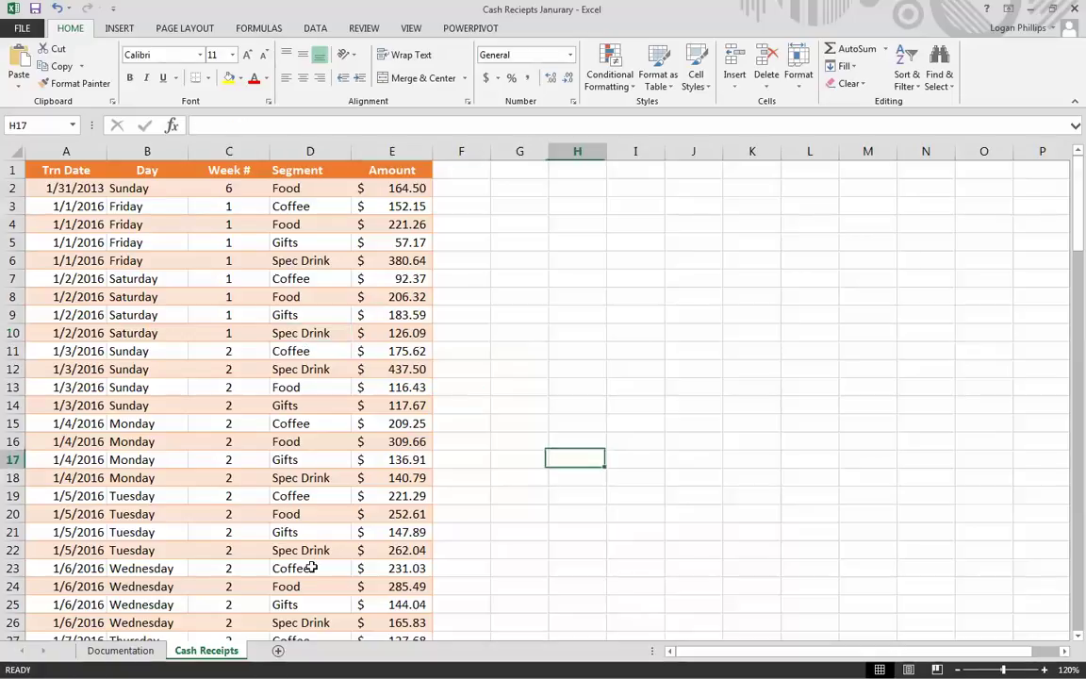
scroll(241, 570, "down", 2)
scroll(242, 570, "up", 2)
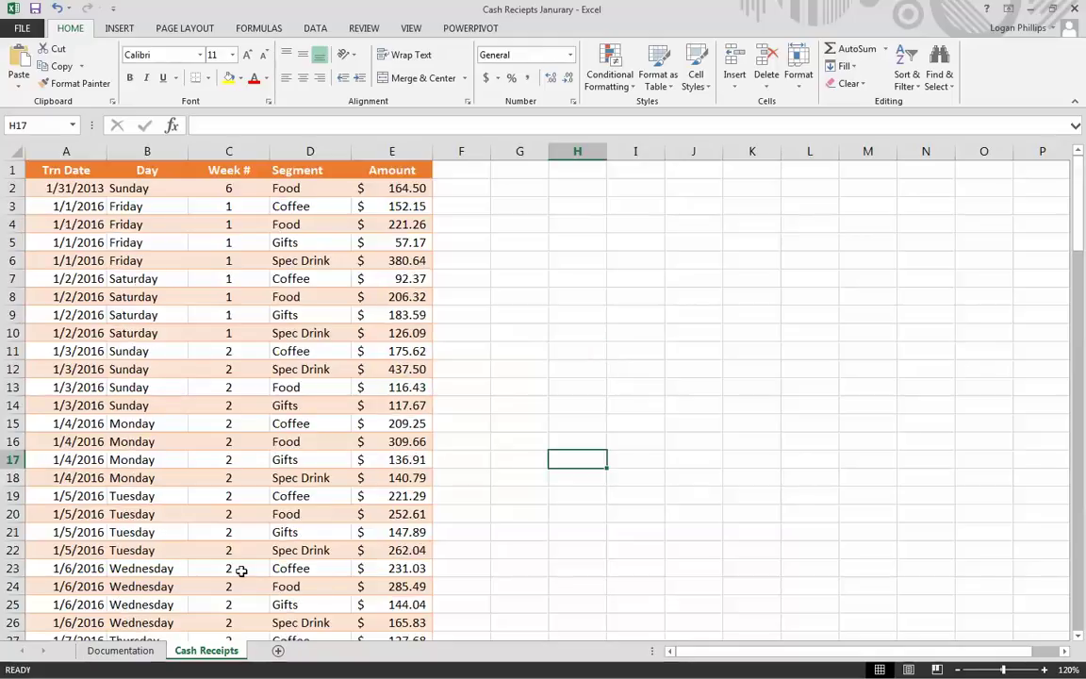
- Try to start the Subtotal command with an empty cell outside the data selected
left_click(315, 28)
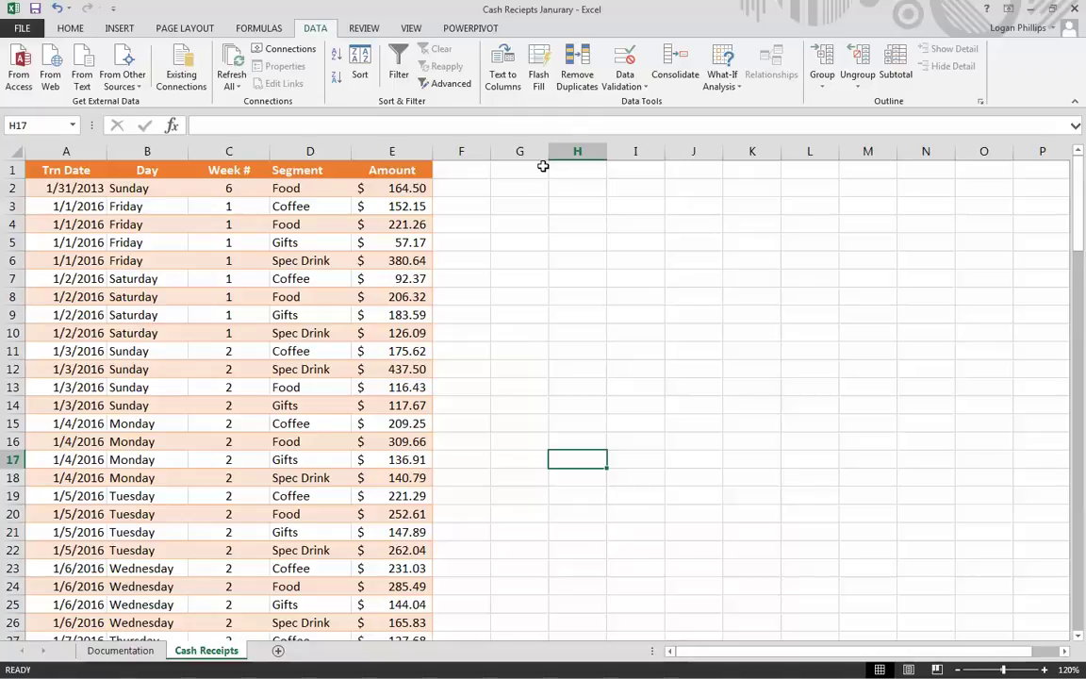
left_click(895, 74)
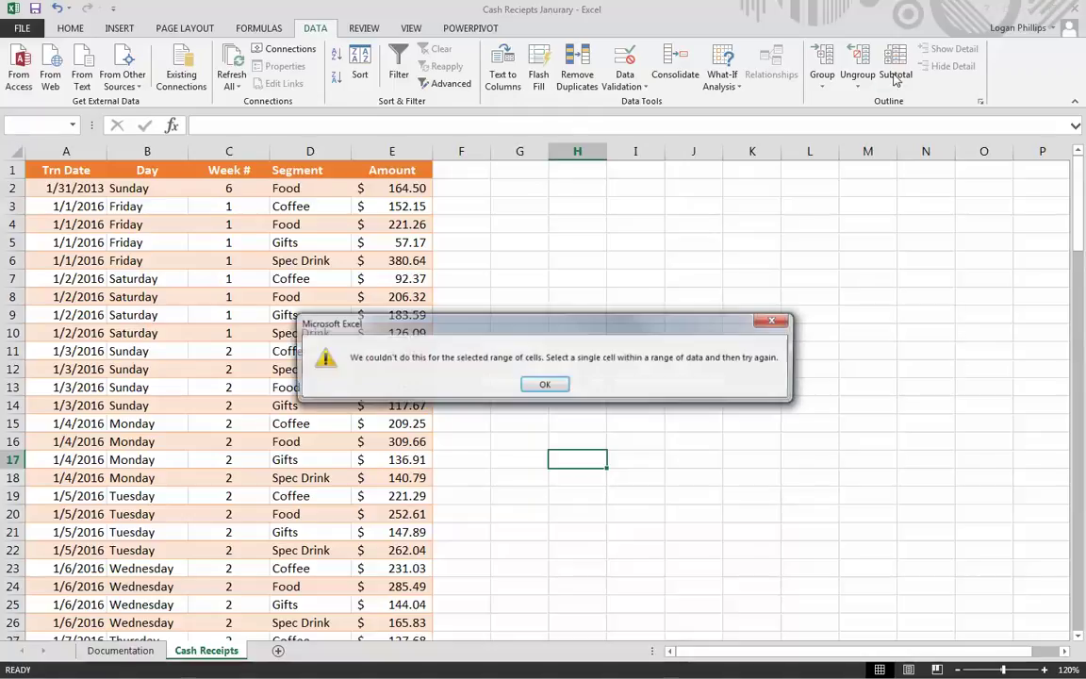
left_click(545, 383)
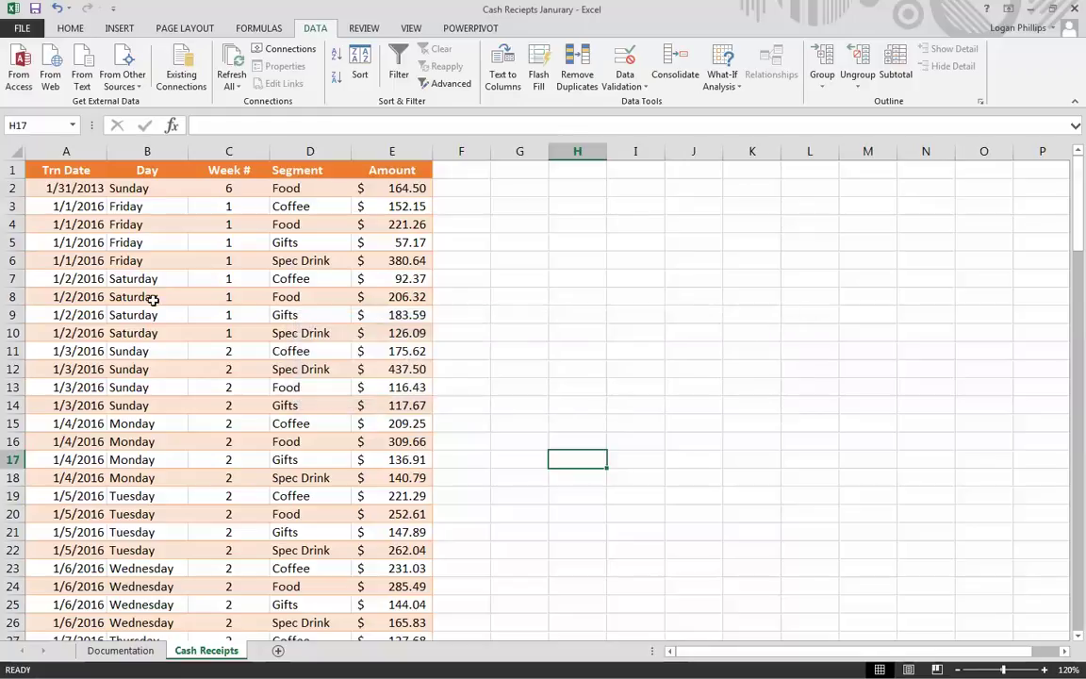
- Add Sum subtotals to the Amount column at each change in Trn Date, with the summary below the data
left_click(49, 170)
left_click(194, 408)
scroll(178, 455, "down", 7)
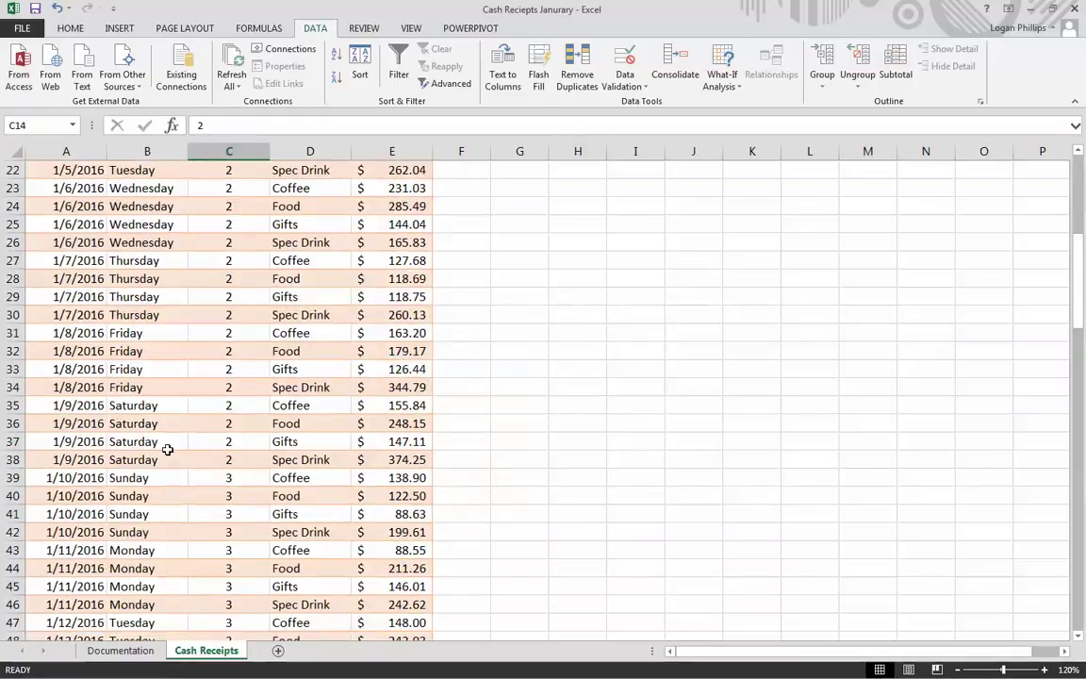
scroll(167, 451, "up", 7)
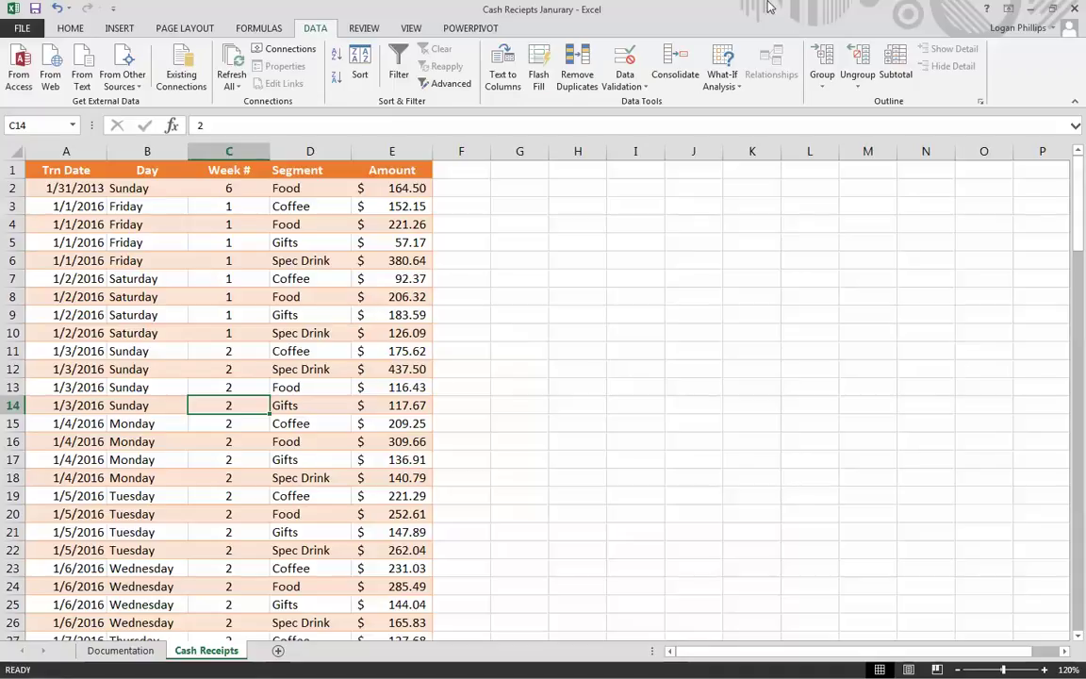
left_click(95, 184)
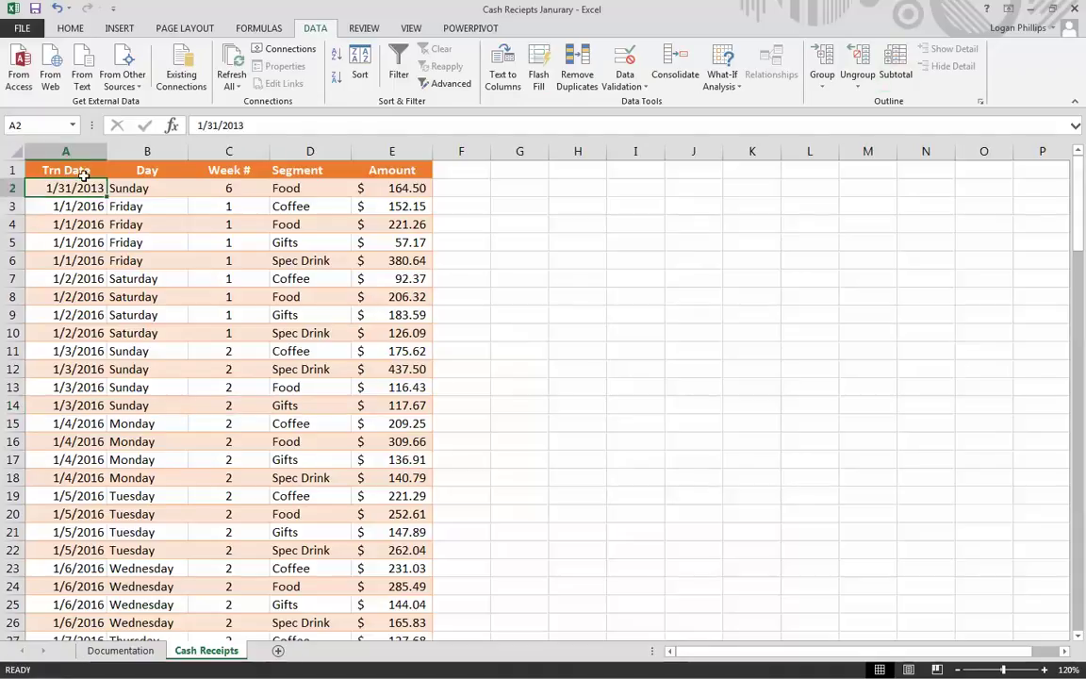
left_click(77, 168)
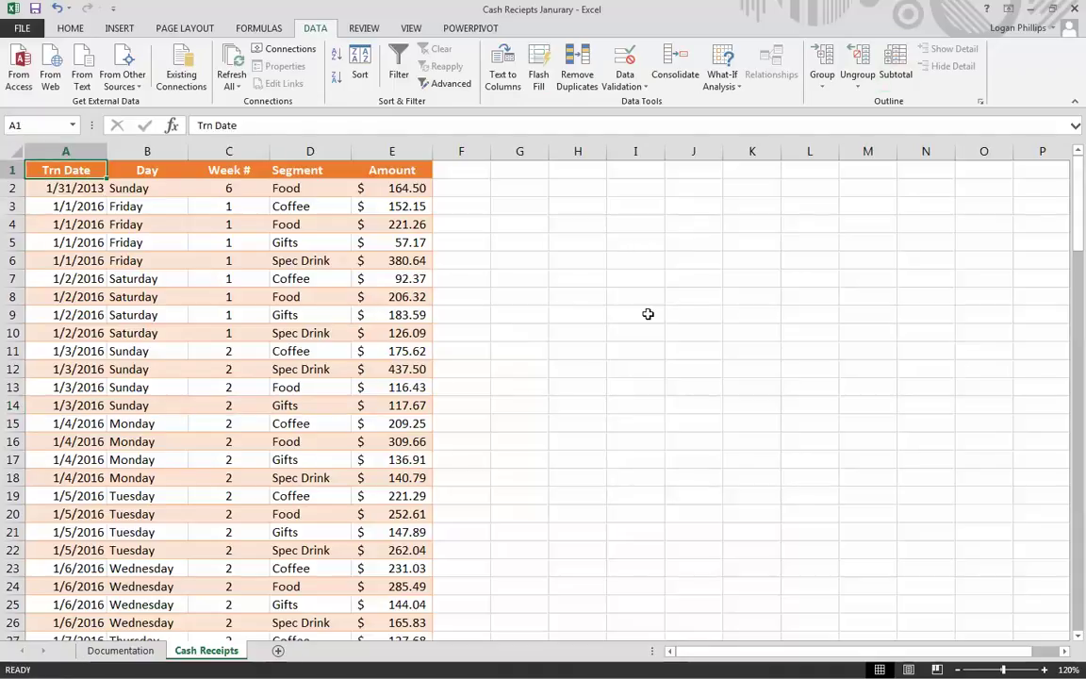
left_click(896, 66)
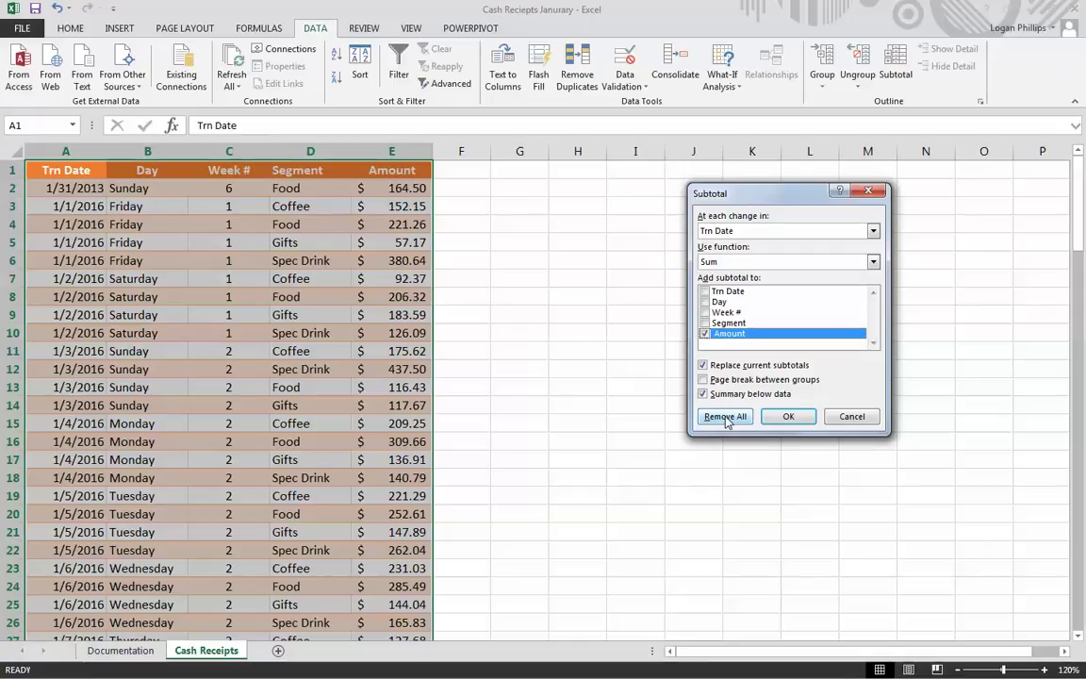
left_click(786, 417)
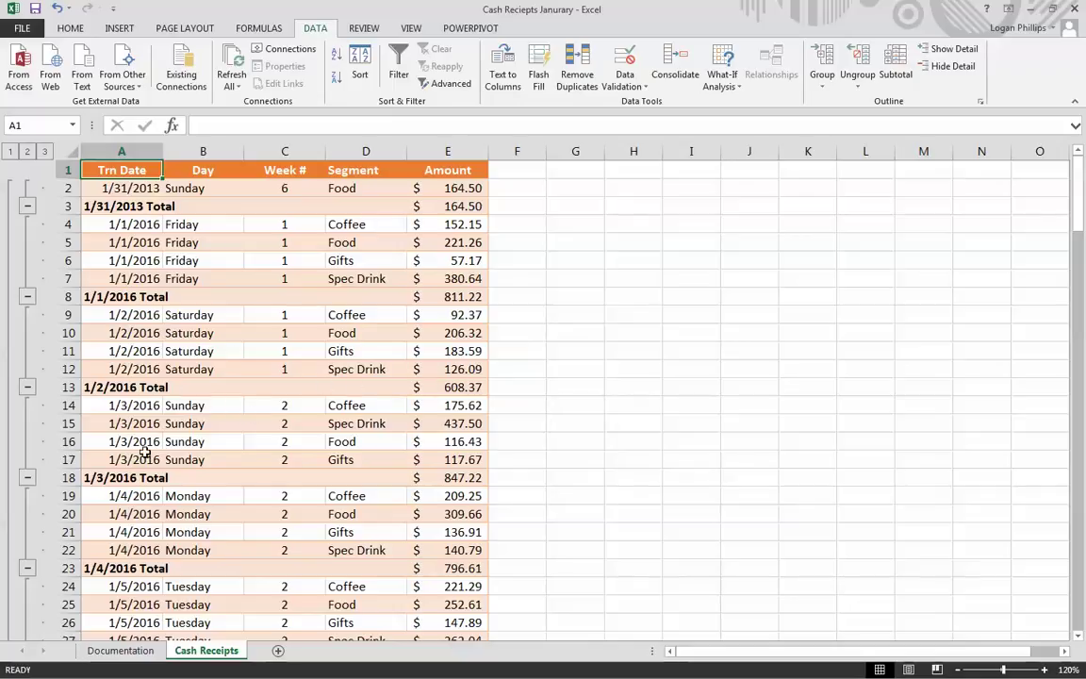
- Review the subtotalled rows, collapse the outline to the daily totals, and expand the 1/31/2016 group's details
scroll(556, 410, "down", 6)
scroll(556, 410, "down", 20)
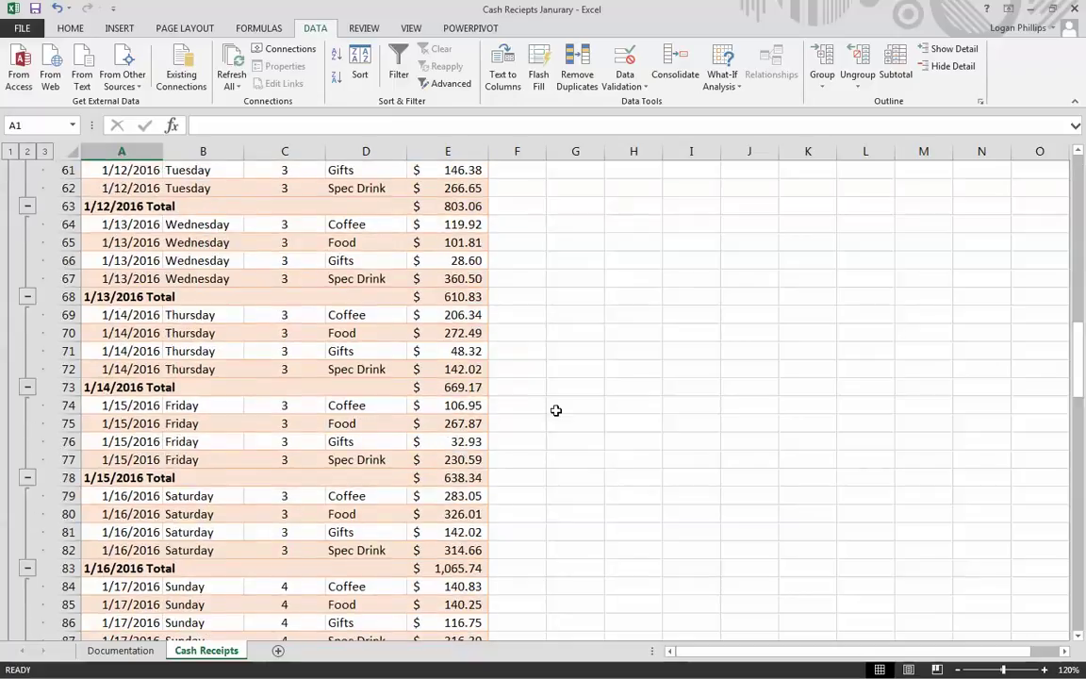
scroll(559, 412, "up", 20)
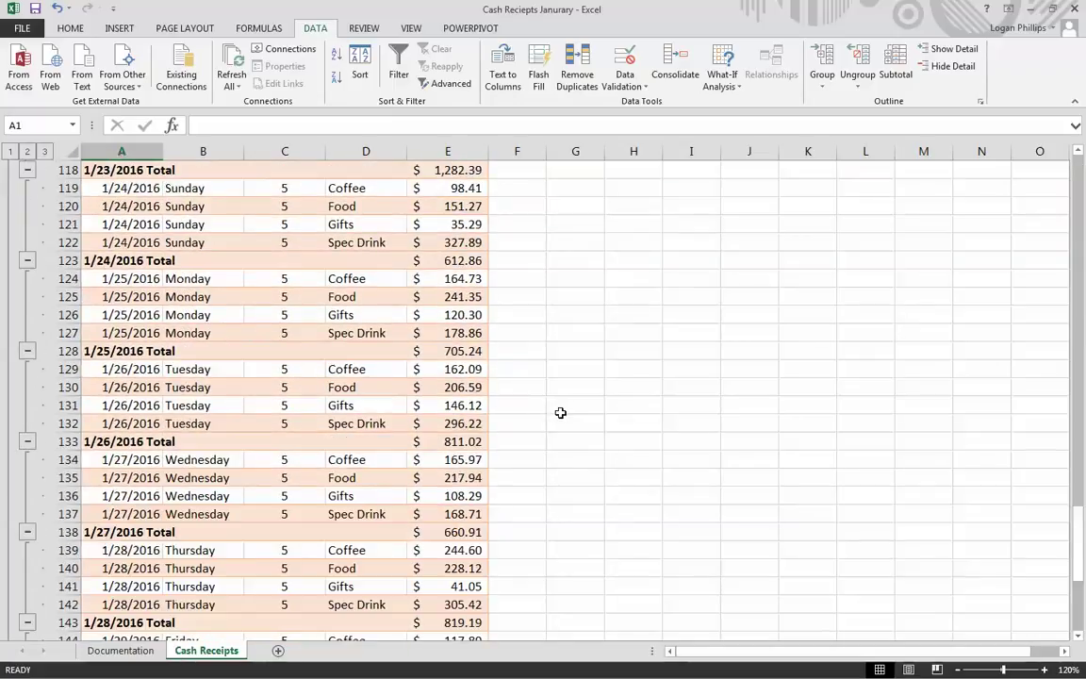
scroll(583, 453, "up", 1)
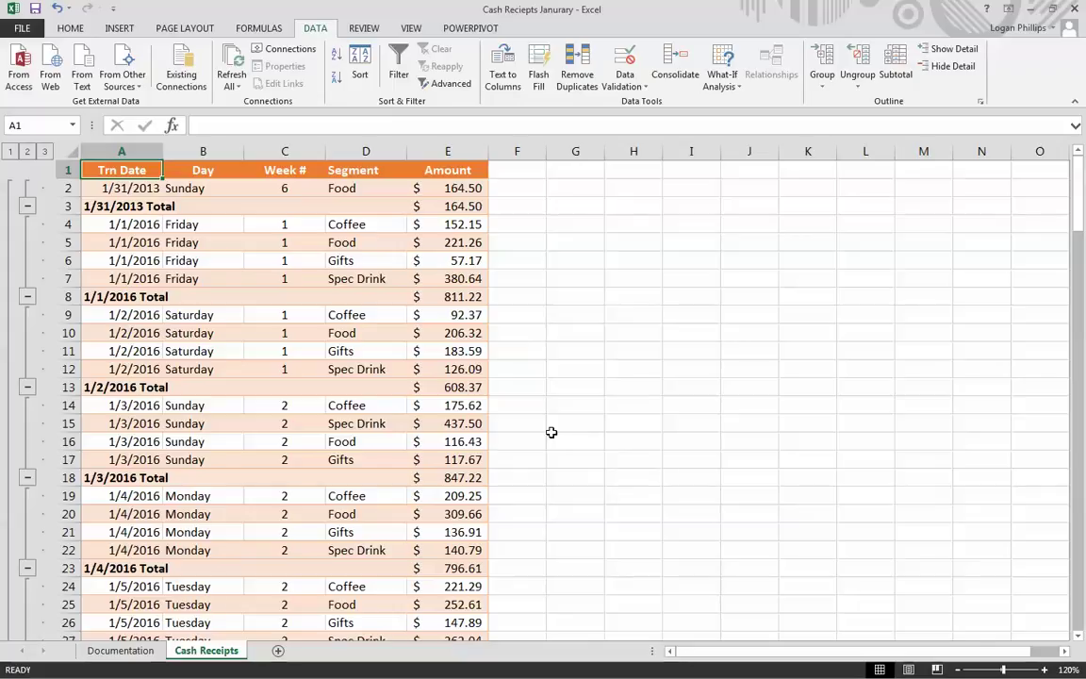
left_click(203, 351)
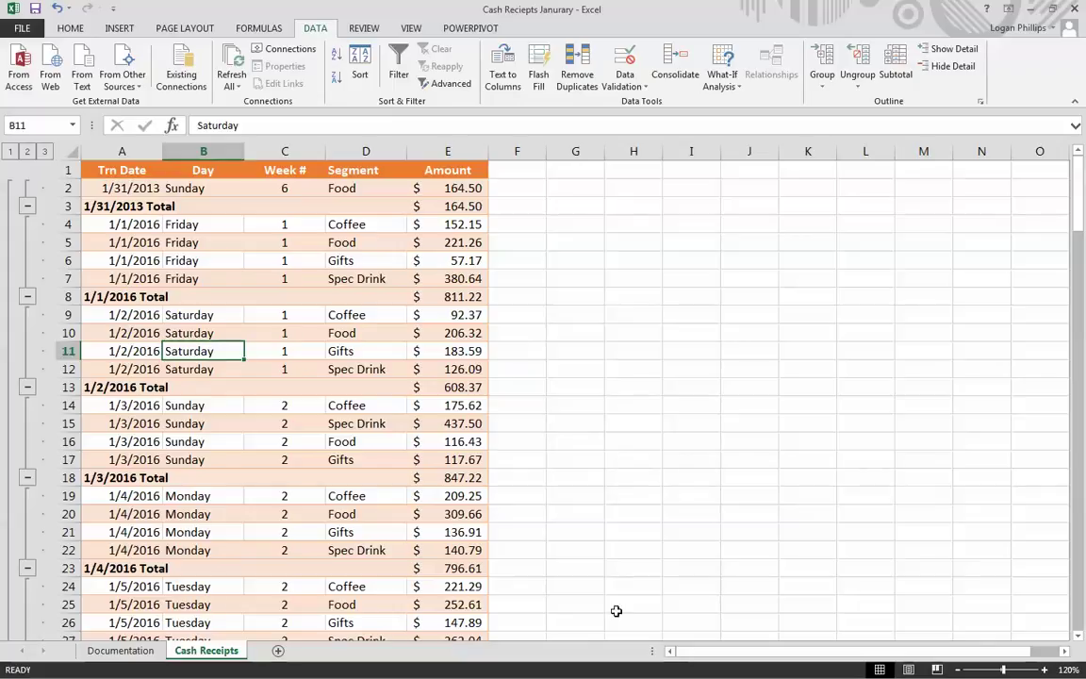
left_click(26, 152)
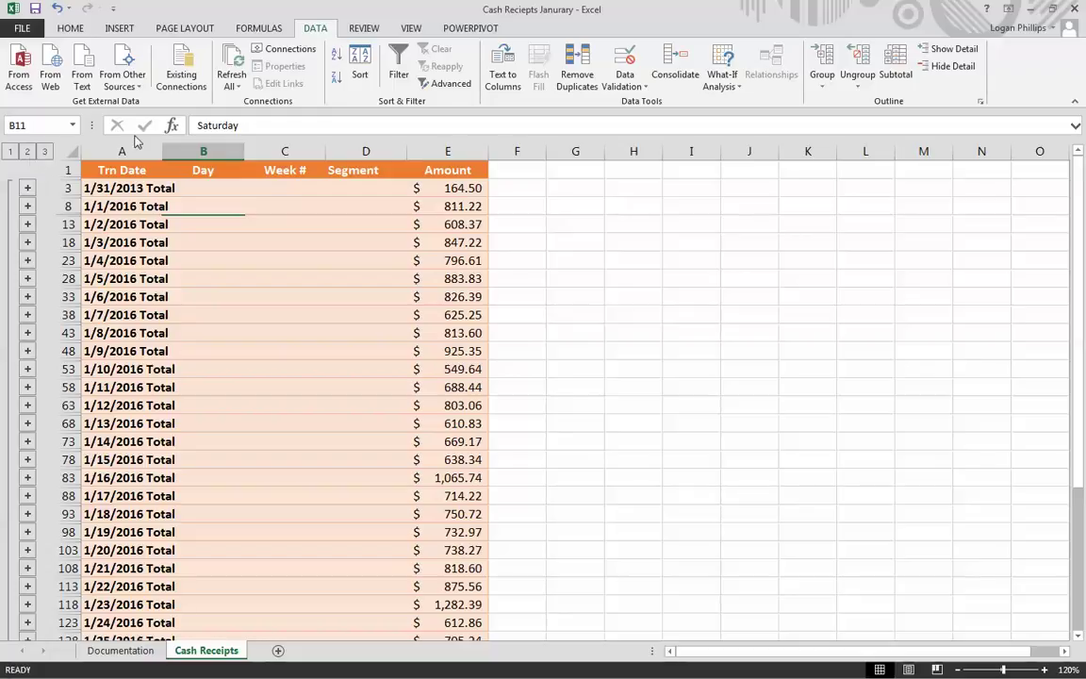
scroll(175, 380, "down", 2)
scroll(175, 380, "down", 3)
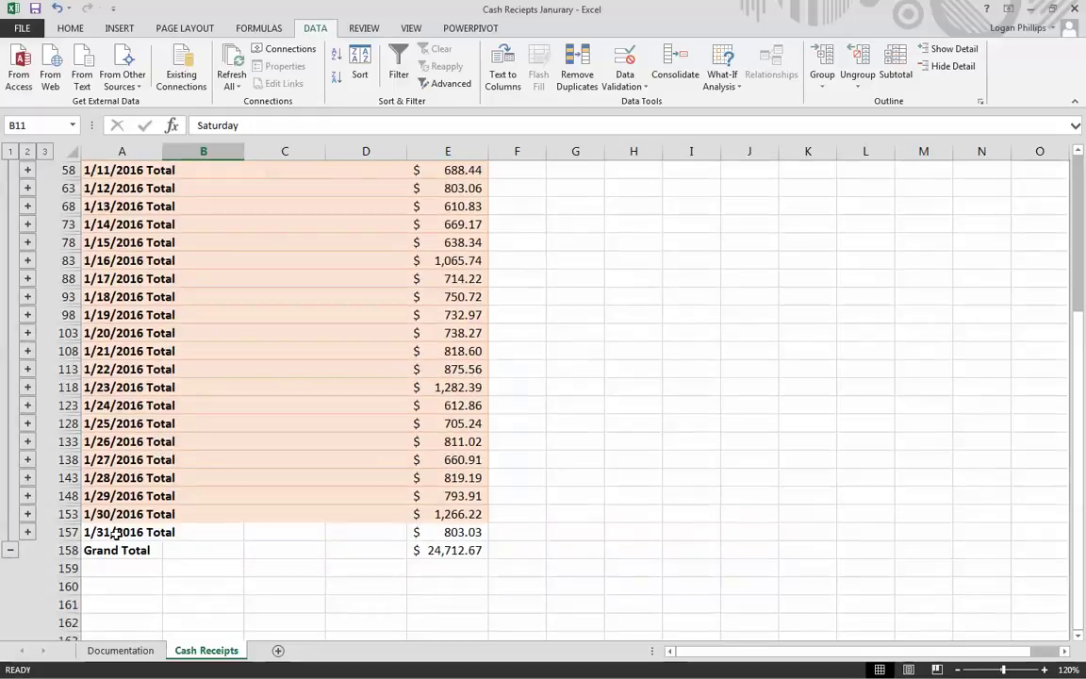
left_click(28, 532)
scroll(618, 501, "down", 1)
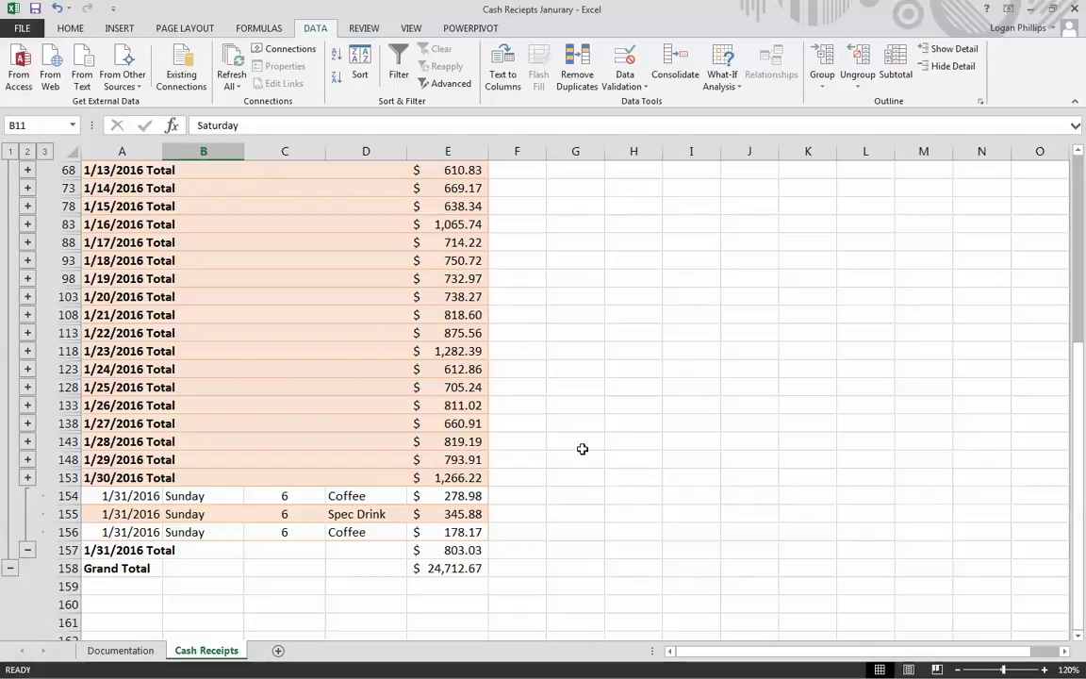
- Collapse the outline to the grand total only, and expand it again to show all detail rows
left_click(9, 152)
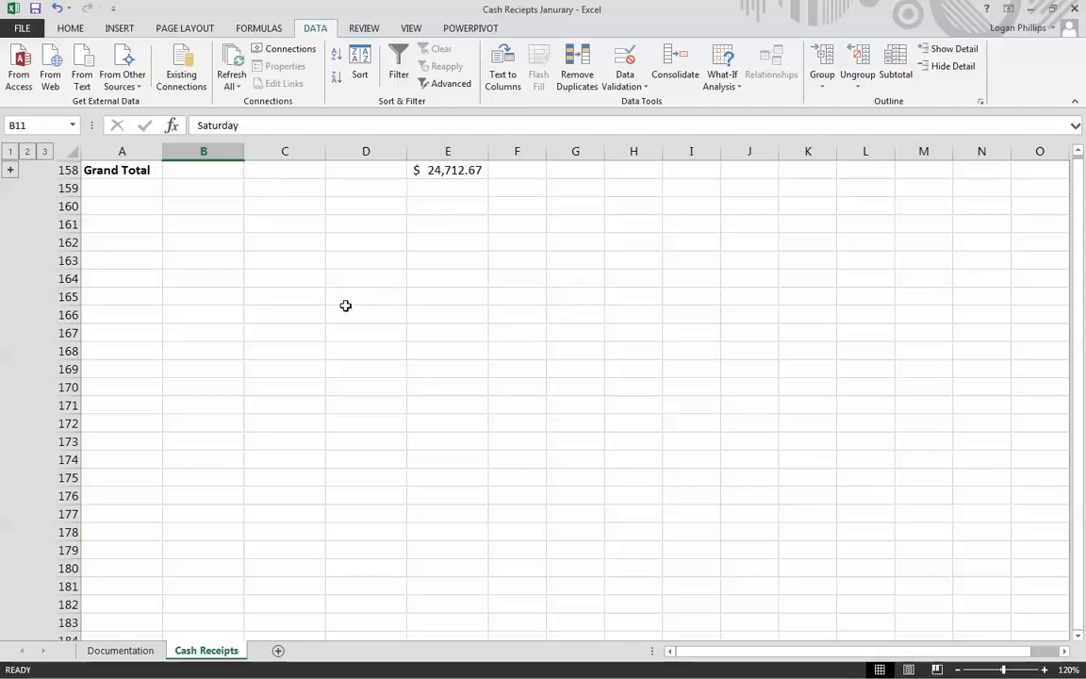
scroll(201, 315, "up", 1)
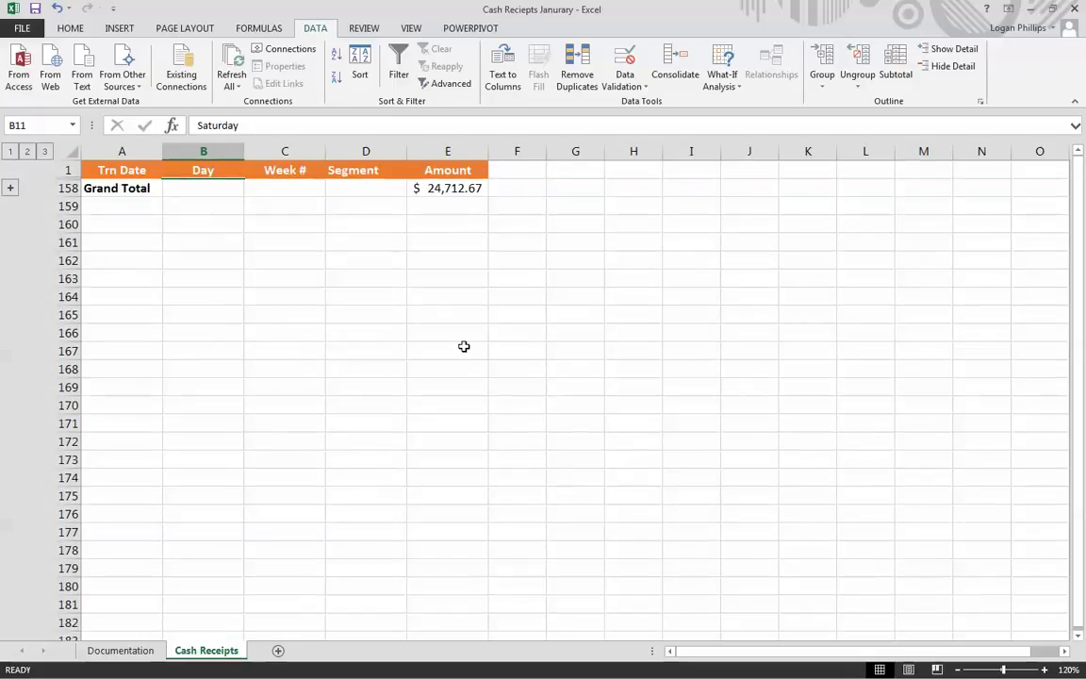
left_click(44, 151)
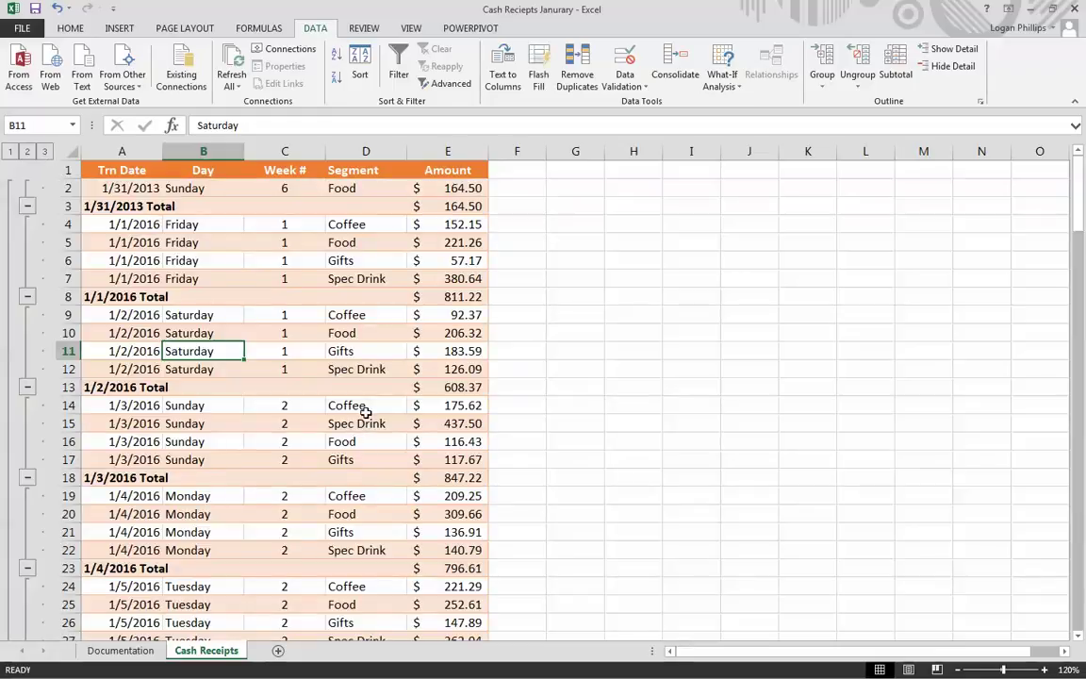
scroll(369, 424, "down", 20)
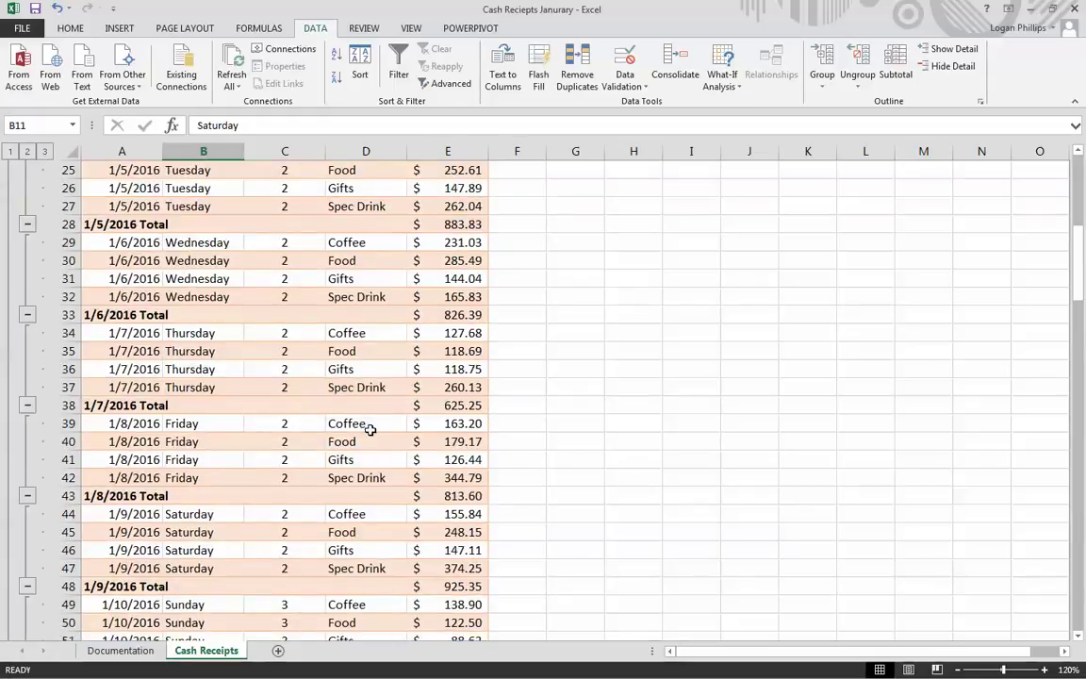
scroll(387, 428, "up", 20)
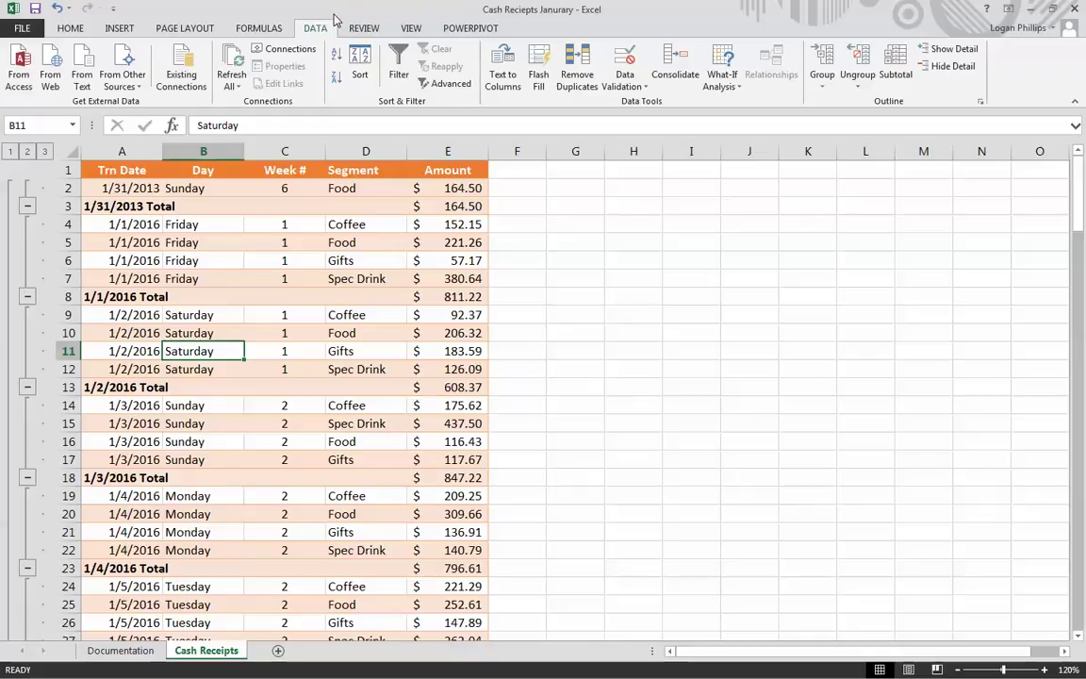
- Remove all subtotals from the cash receipts data
key("ctrl+Home")
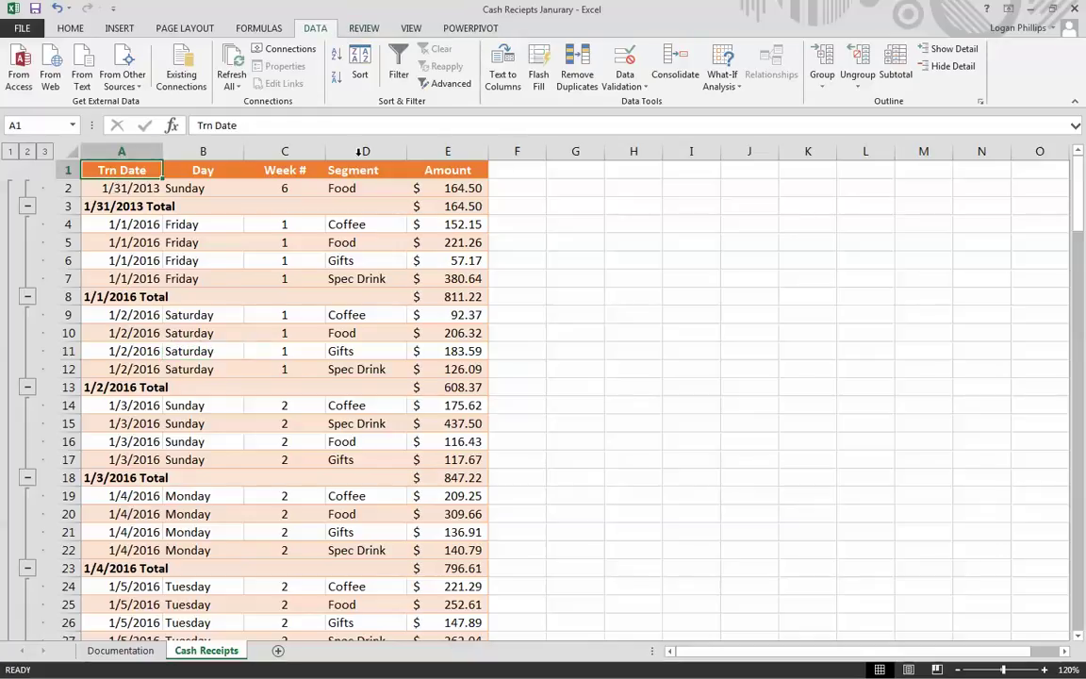
left_click(899, 74)
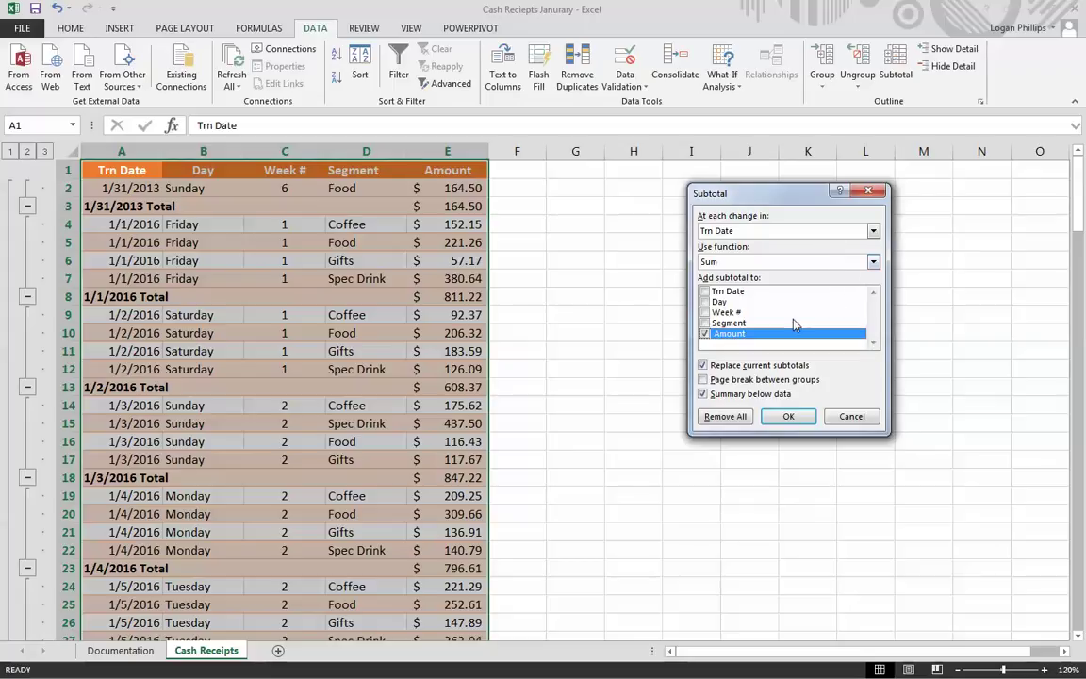
left_click(722, 418)
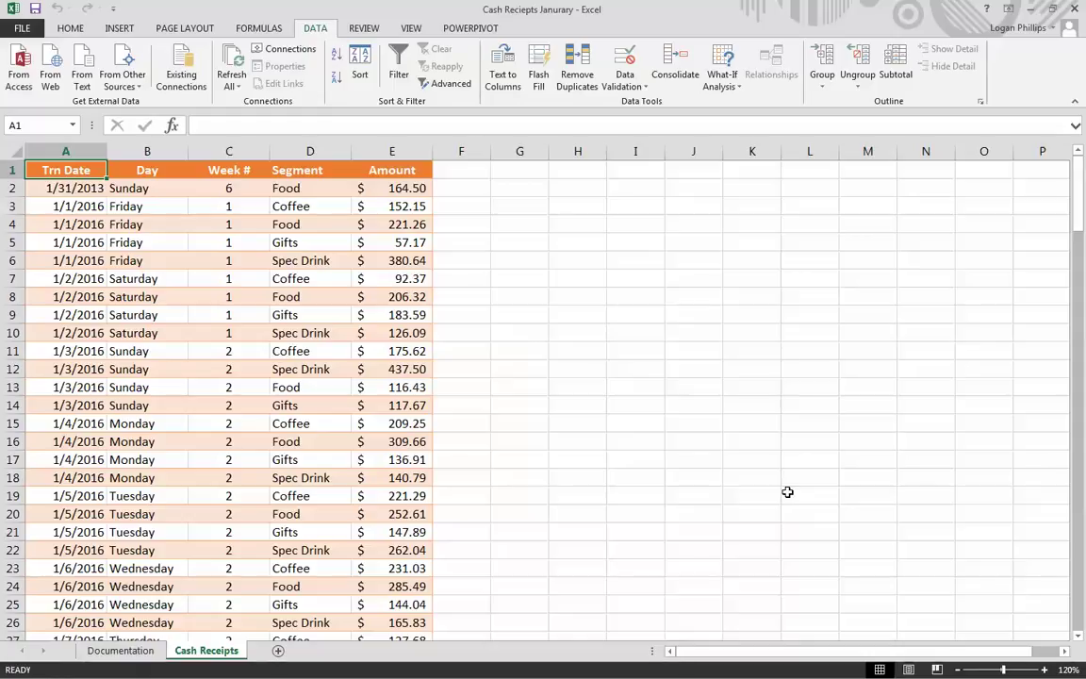
- Convert the cash receipts range A1:E125 back into a table with headers, and look through its rows
left_click(655, 373)
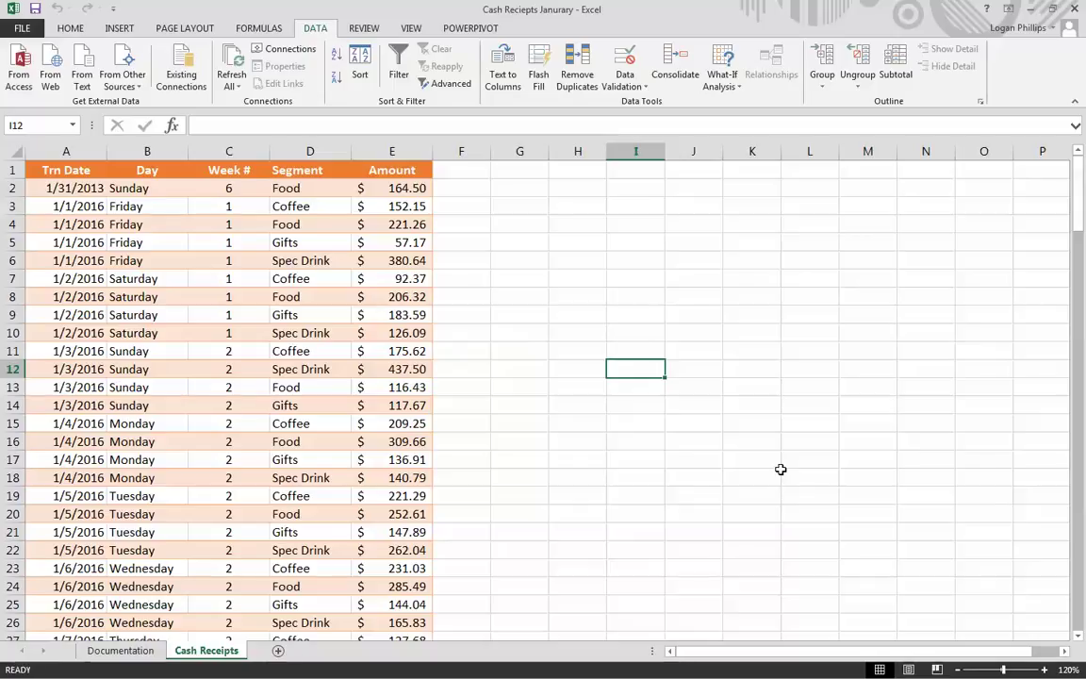
left_click(60, 172)
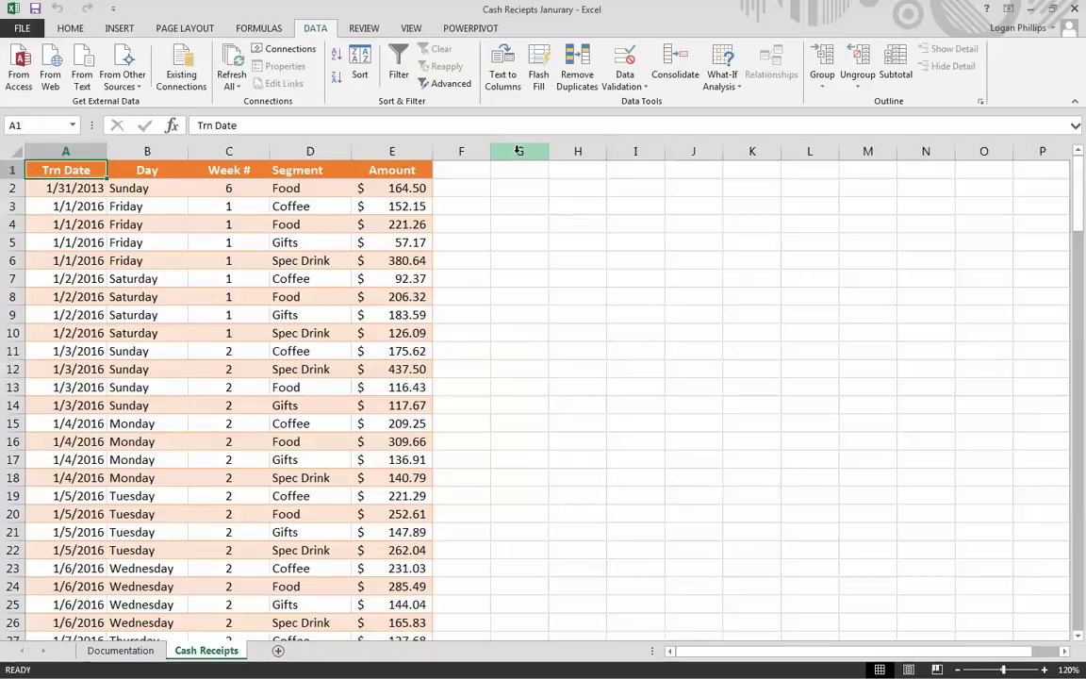
left_click(125, 29)
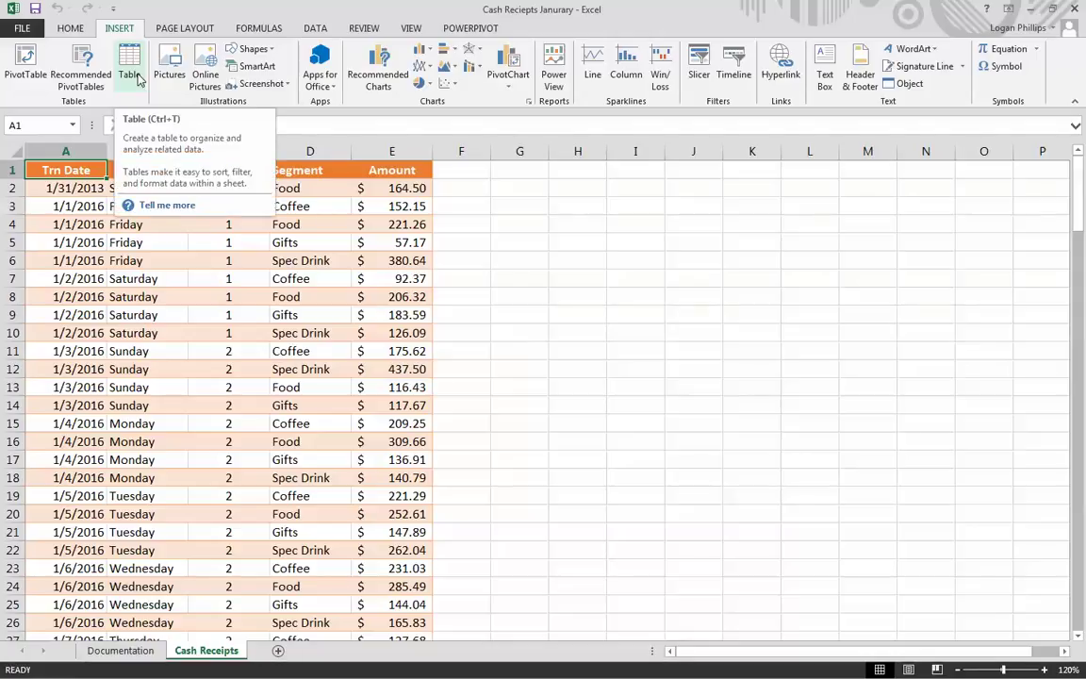
left_click(135, 75)
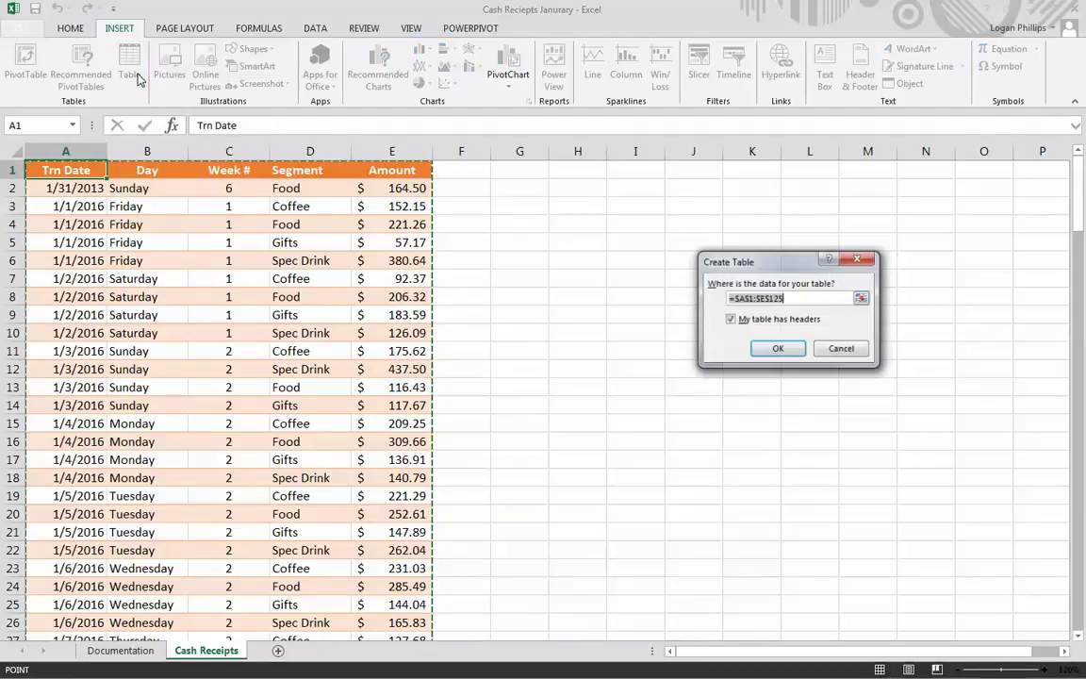
left_click(779, 349)
left_click(578, 350)
scroll(484, 462, "down", 20)
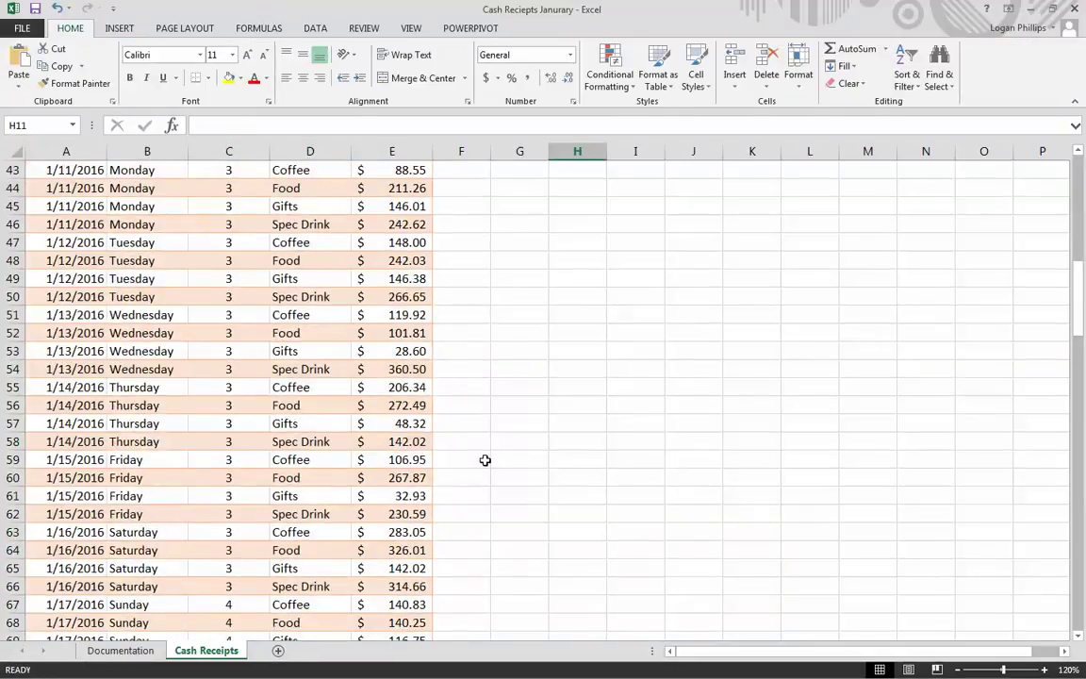
scroll(484, 462, "up", 20)
scroll(485, 459, "down", 20)
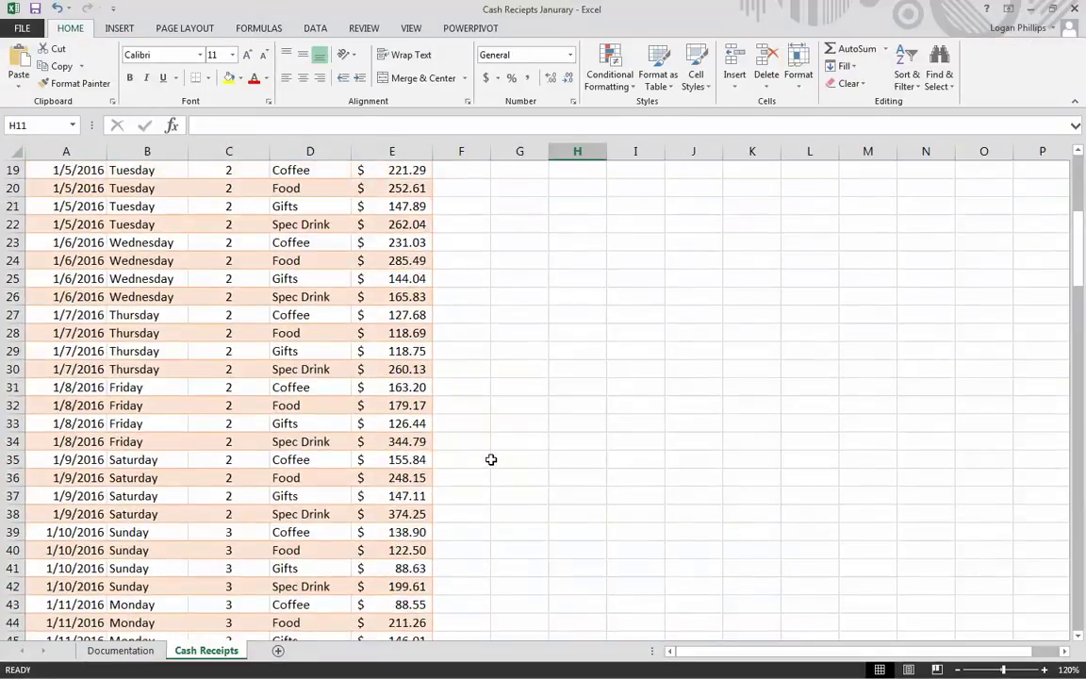
scroll(513, 453, "up", 8)
scroll(523, 456, "up", 20)
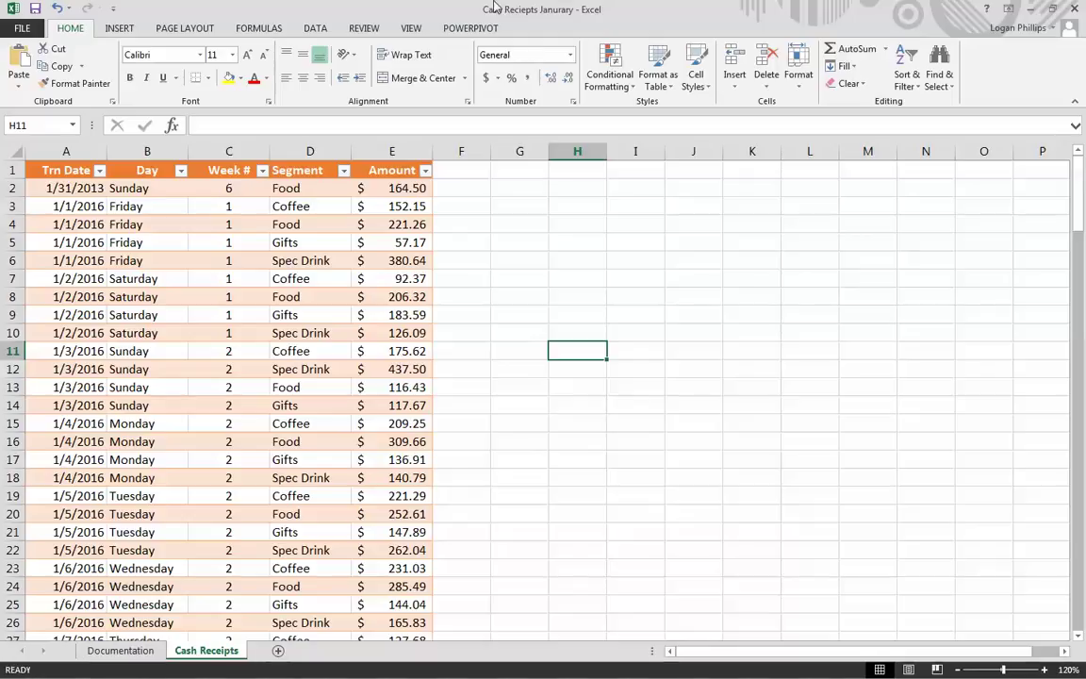
- Rename the cash receipts table as JanuraryData
left_click(215, 293)
double_click(566, 7)
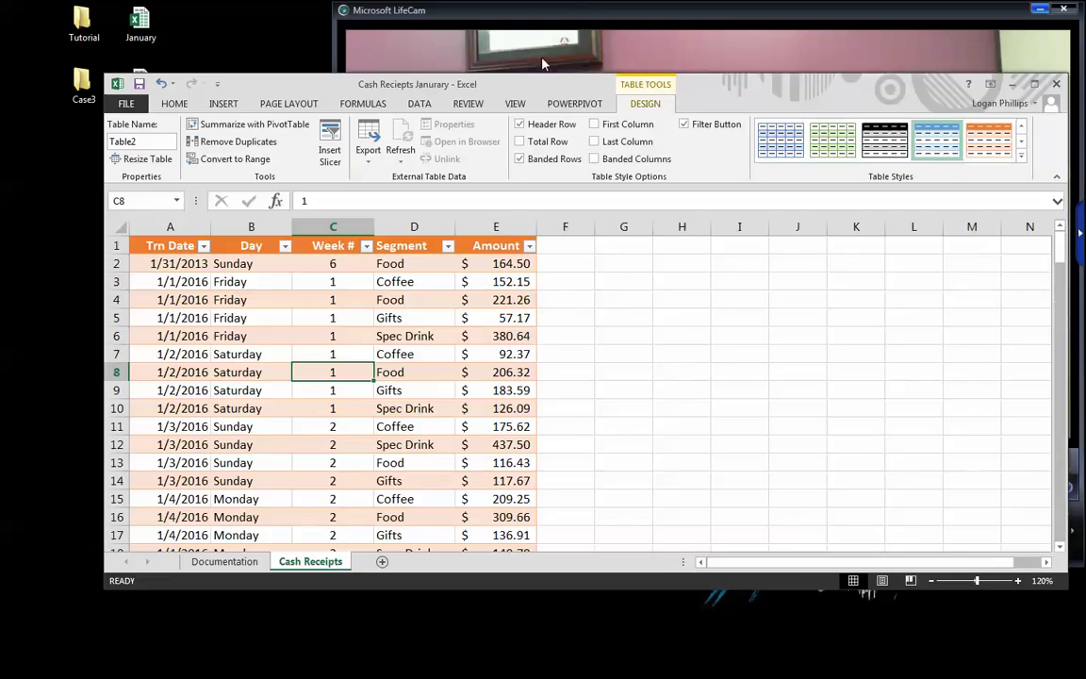
double_click(608, 83)
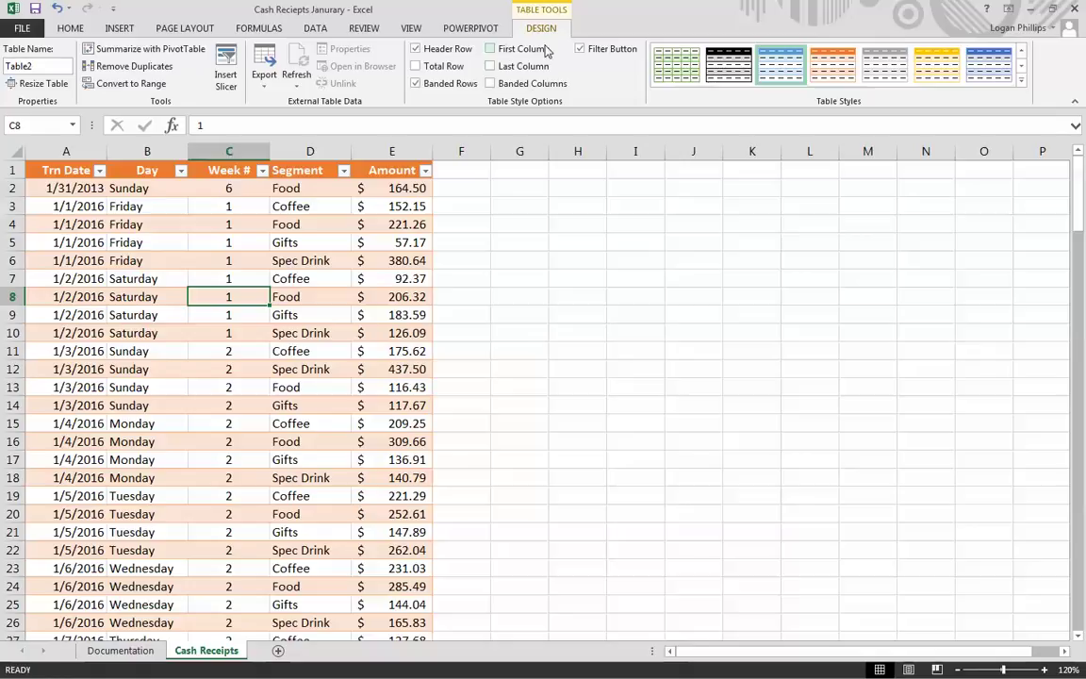
left_click(45, 62)
type("janr")
key("BackSpace")
key("BackSpace")
key("BackSpace")
key("BackSpace")
type("JanuraryData")
key("Return")
- Create a PivotTable from the JanuraryData table on a new worksheet
left_click(698, 342)
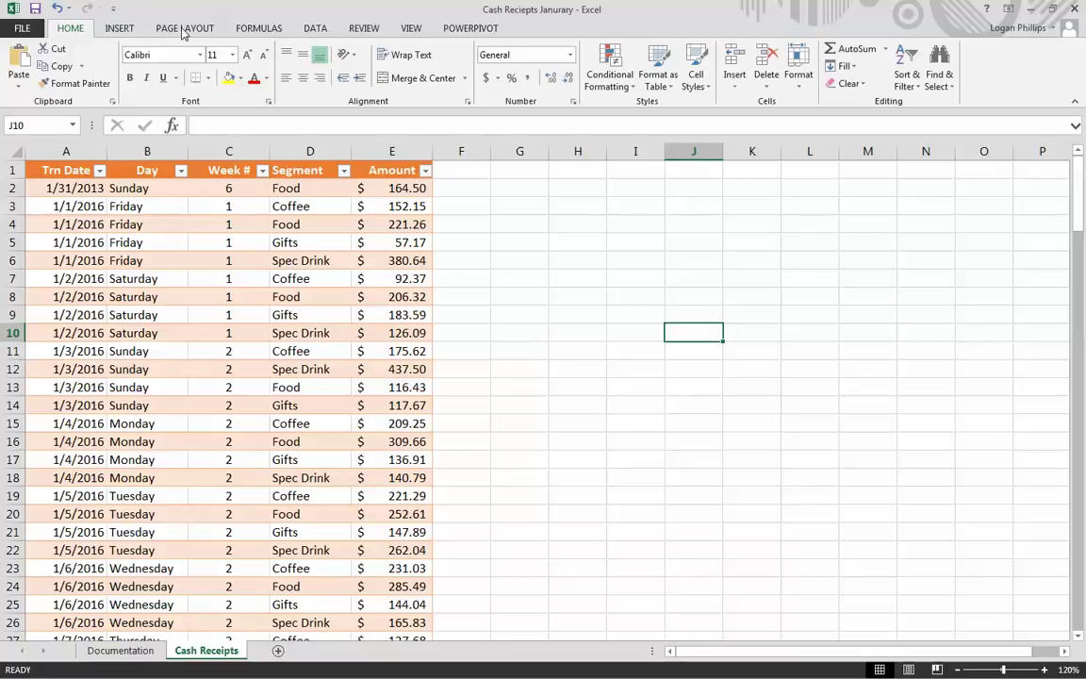
left_click(117, 30)
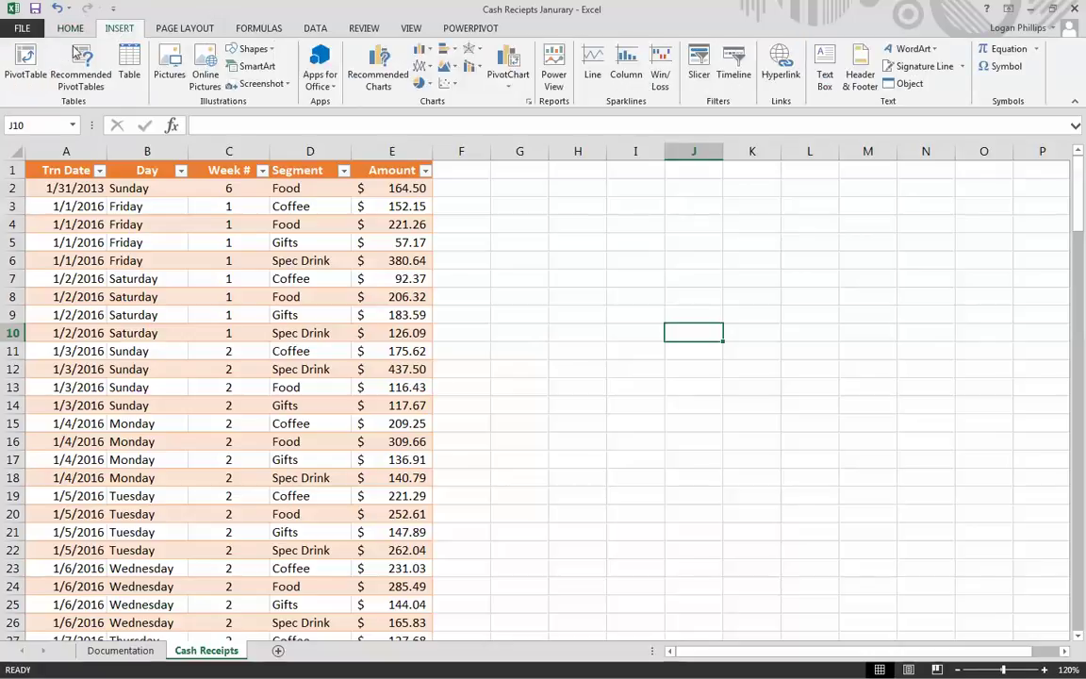
left_click(26, 66)
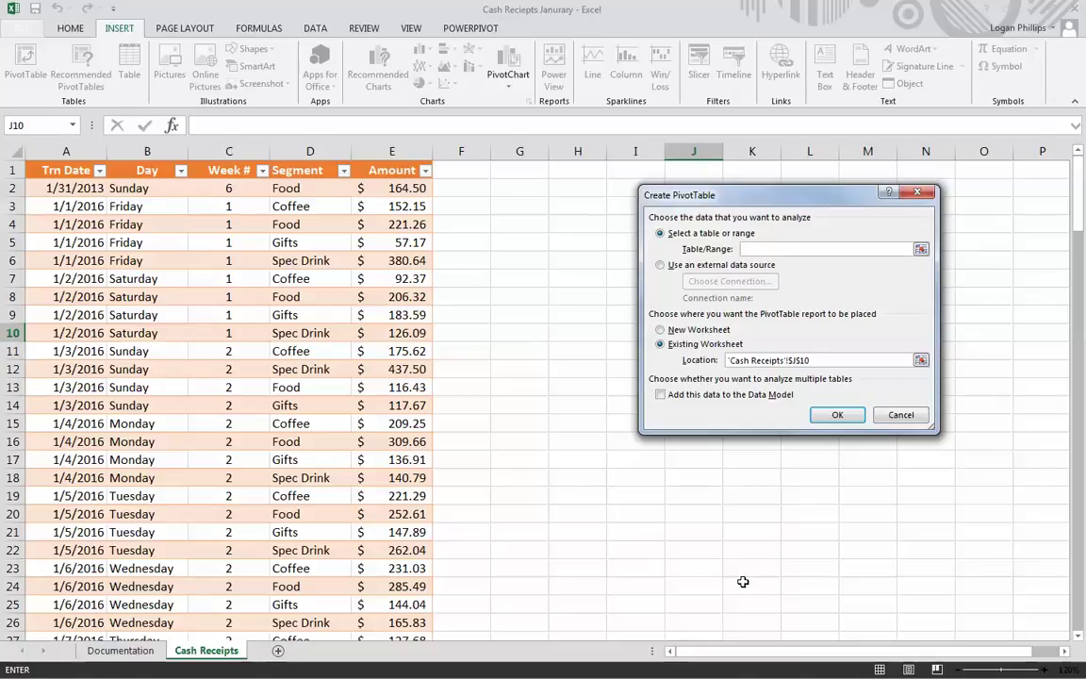
left_click_drag(51, 169, 373, 601)
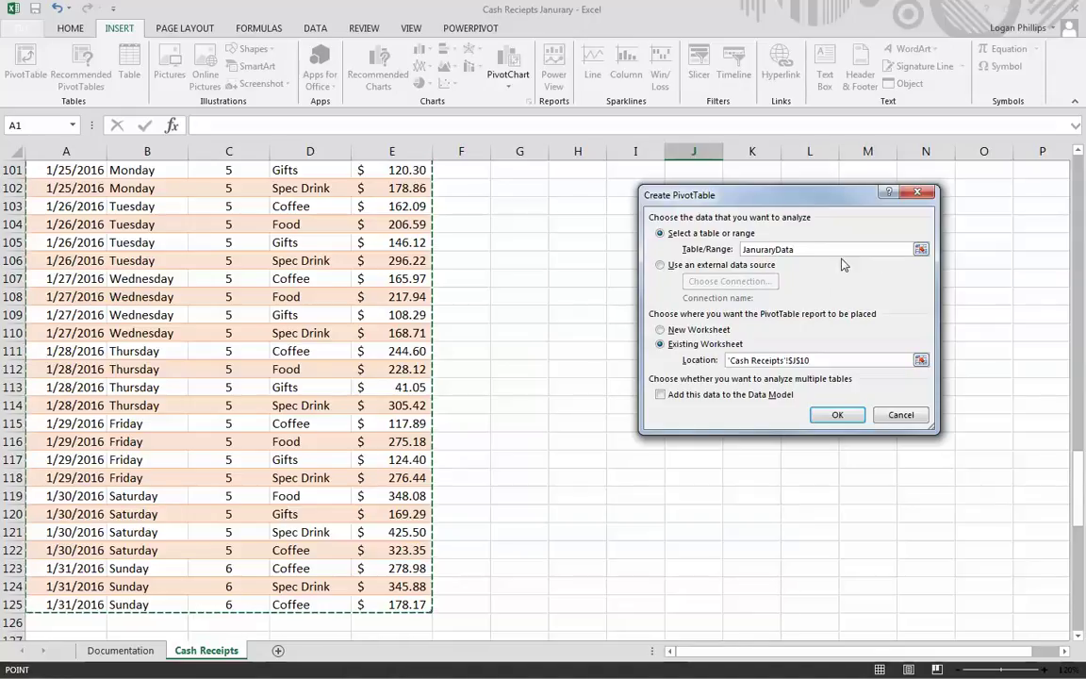
left_click(661, 329)
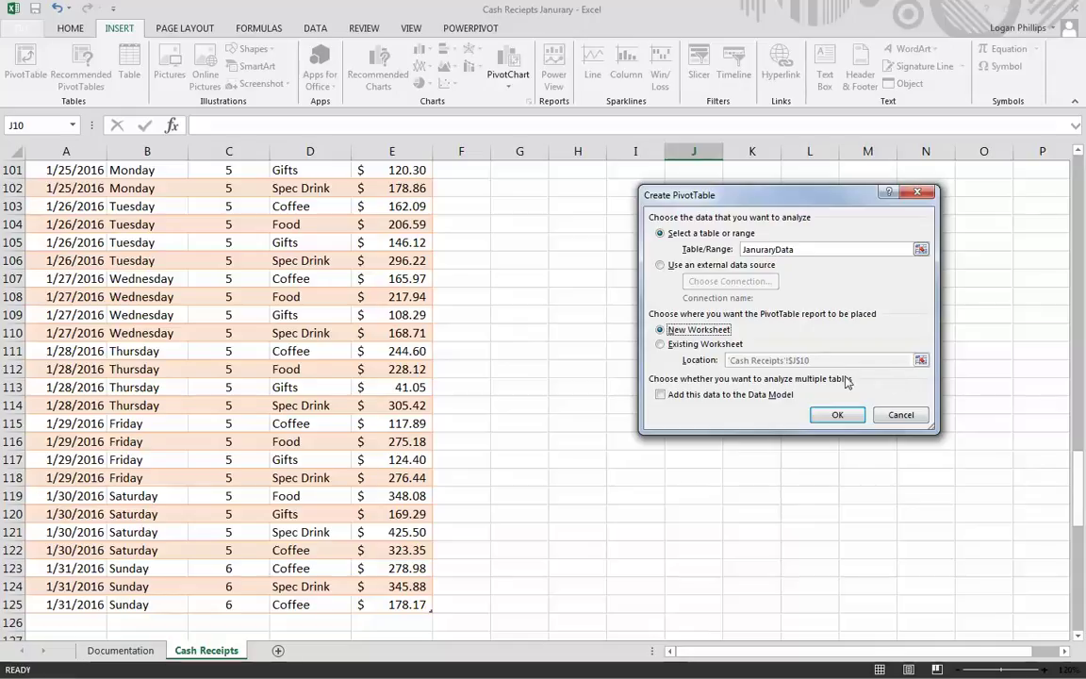
left_click(836, 416)
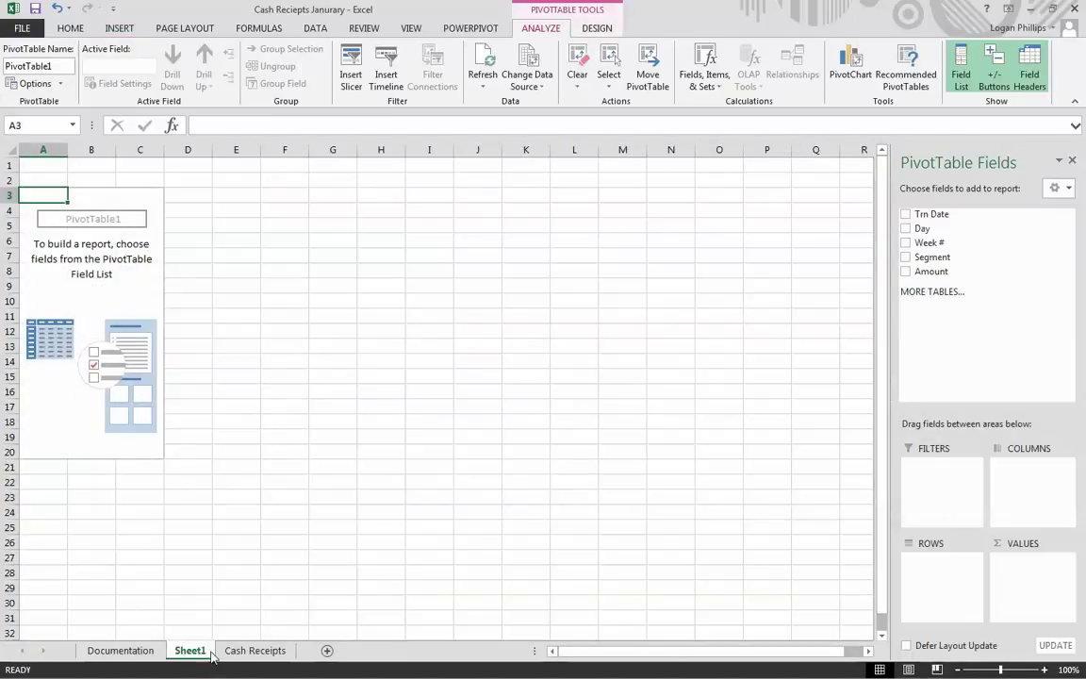
- Lay out the PivotTable with Week # and Trn Date as rows, Segment as columns, and the sum of Amount as values
mouse_move(257, 651)
left_mouse_down()
mouse_move(301, 650)
mouse_move(109, 663)
mouse_move(99, 597)
left_mouse_up()
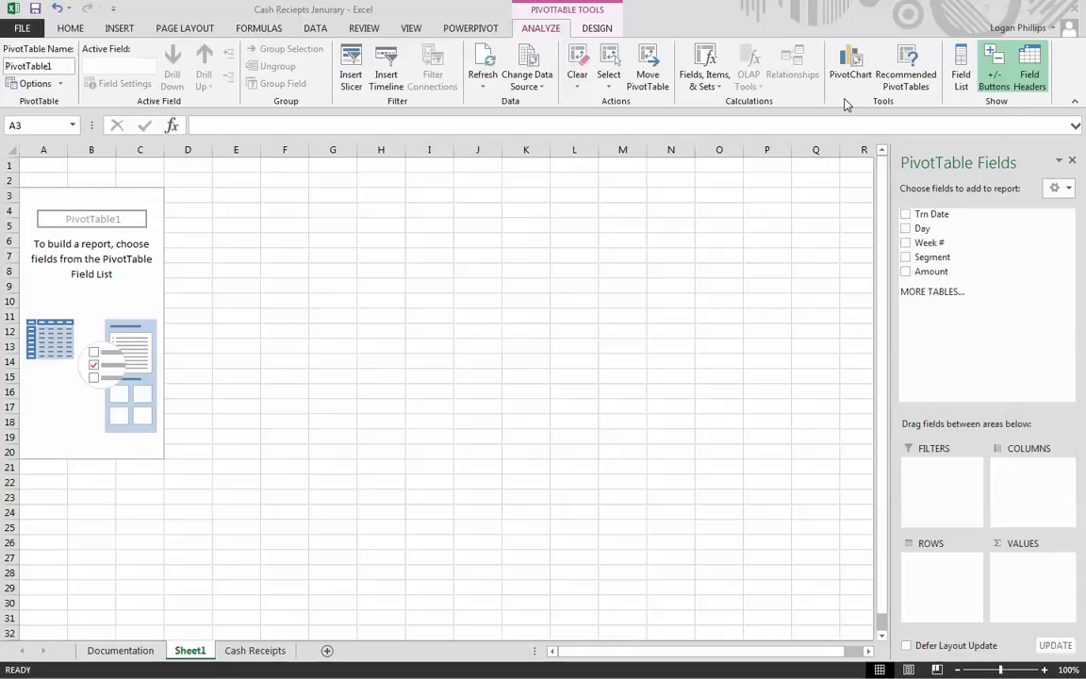
left_click(944, 264)
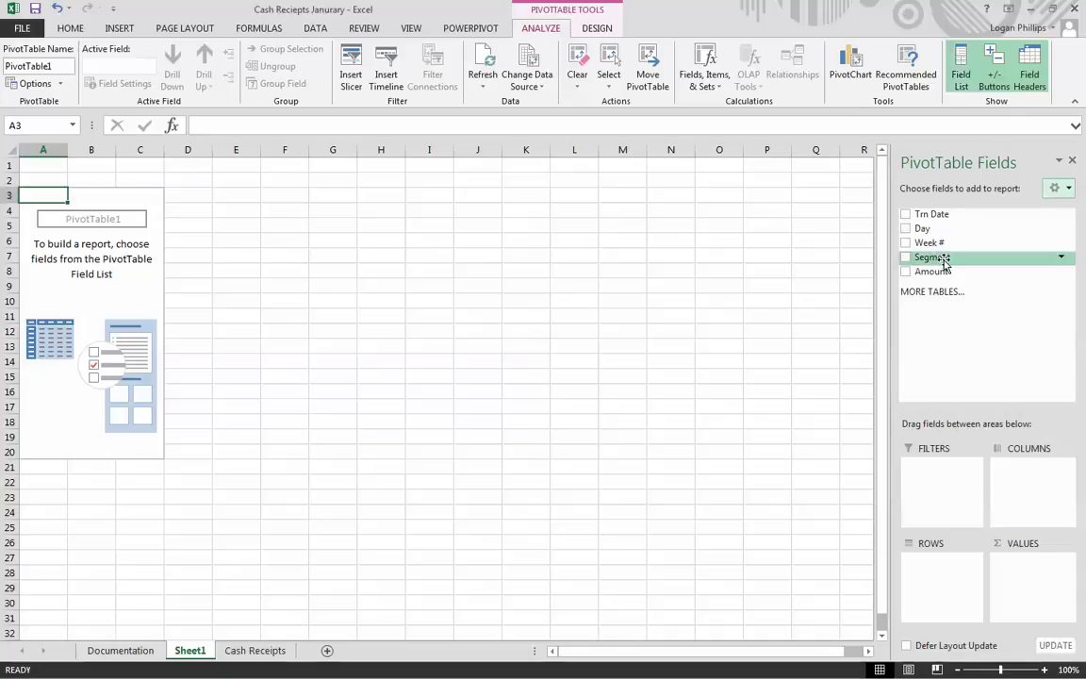
left_click_drag(932, 243, 940, 586)
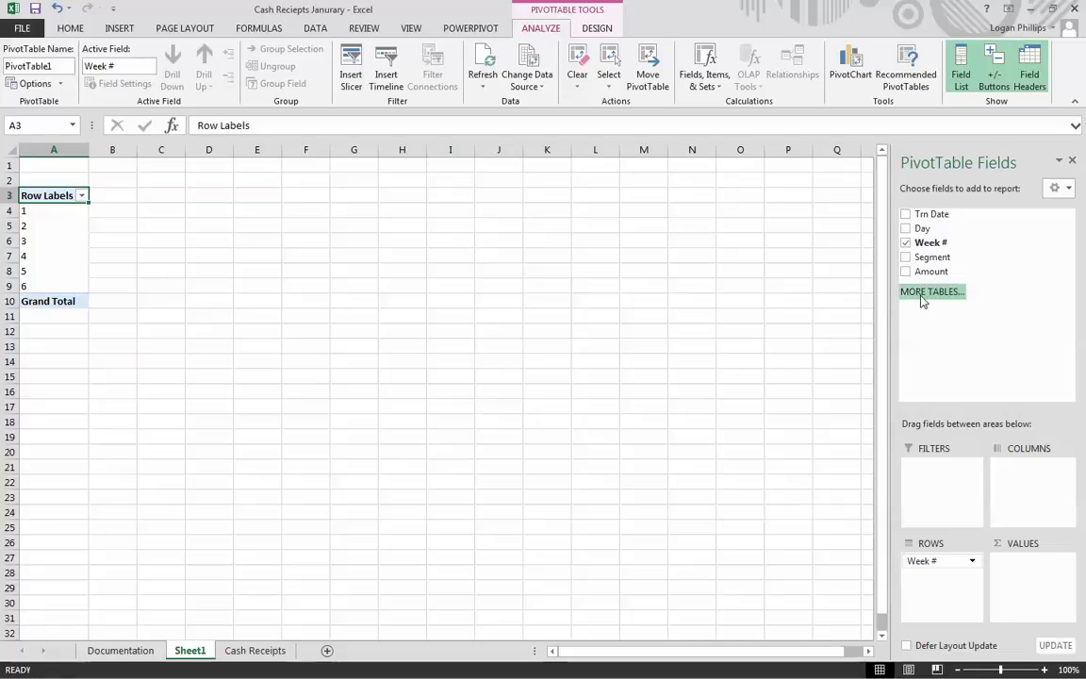
left_click(905, 272)
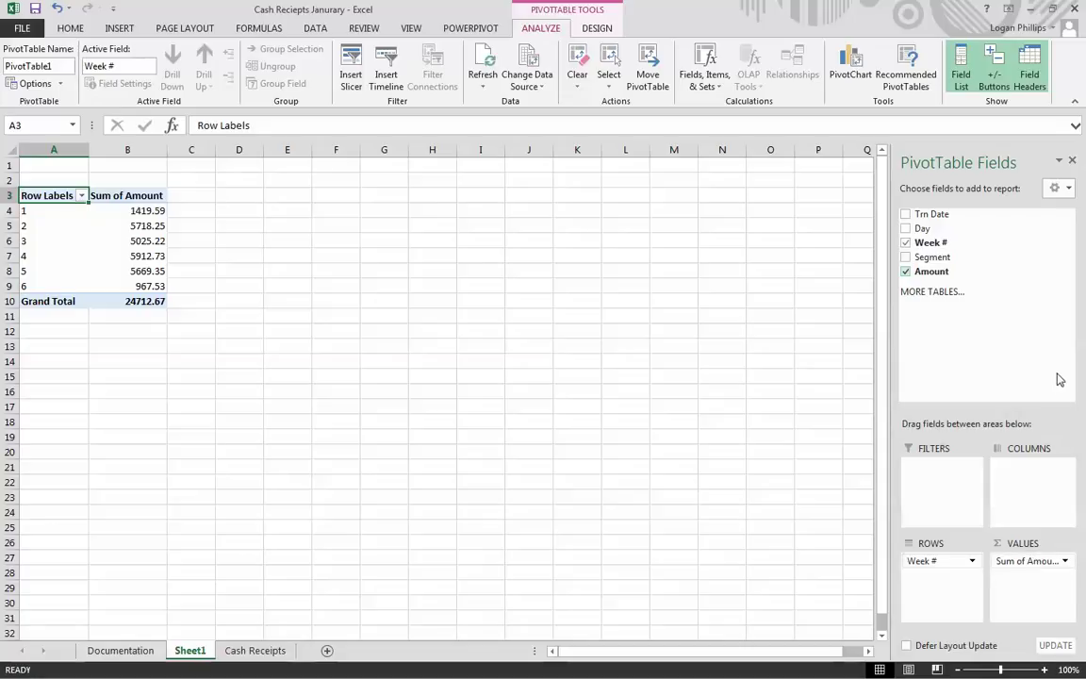
left_click(906, 215)
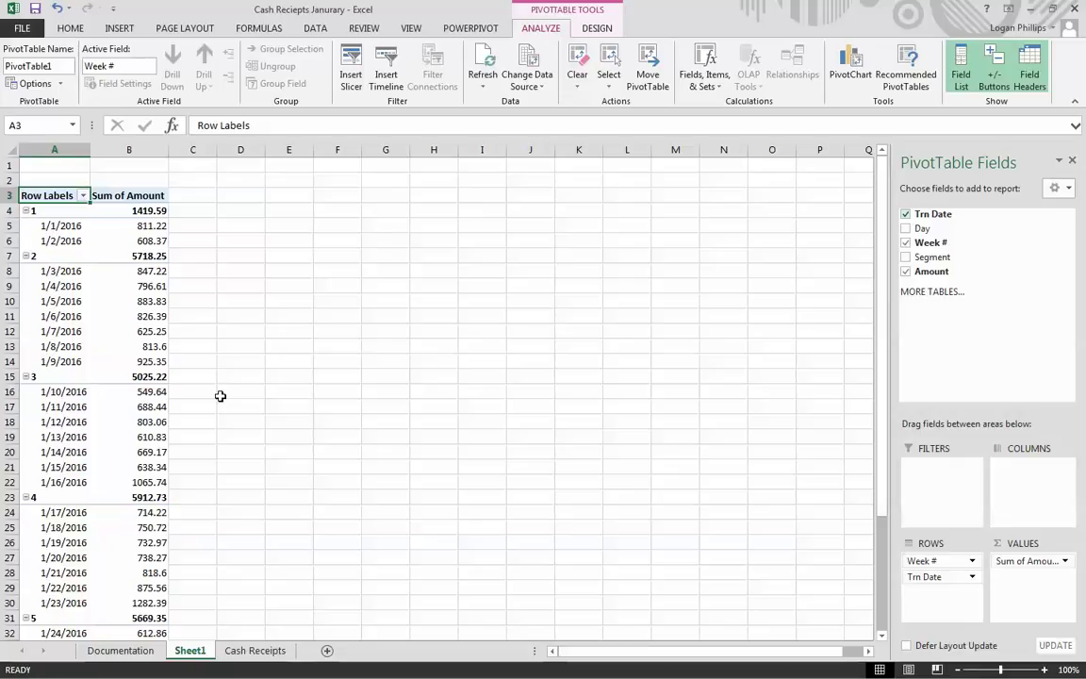
left_click(907, 257)
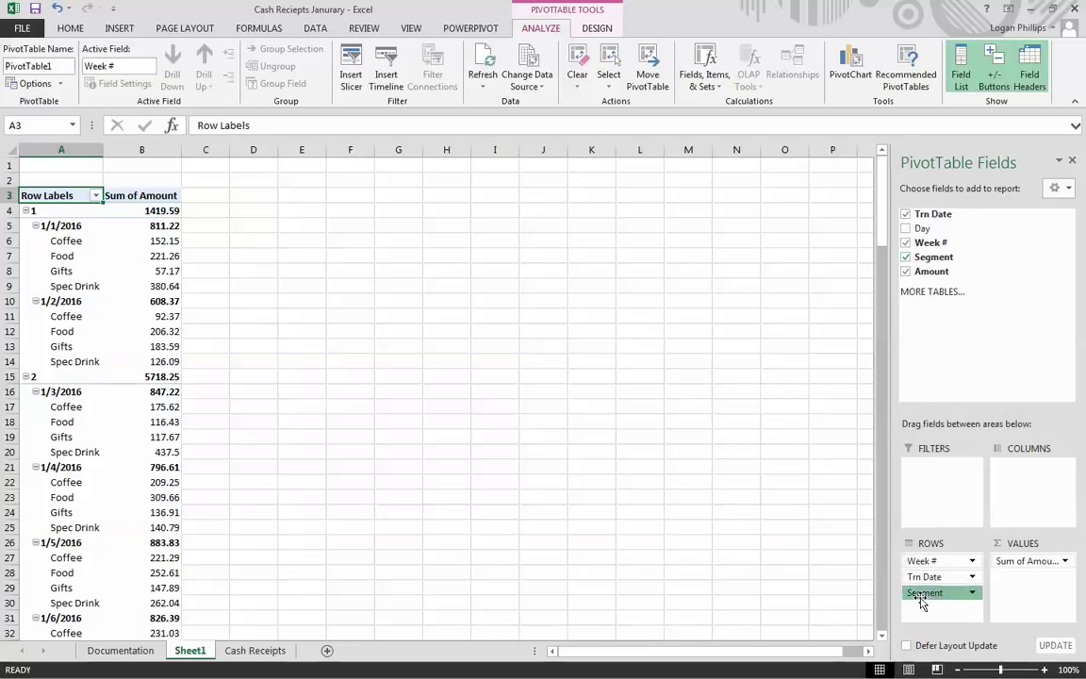
left_click_drag(924, 594, 1030, 509)
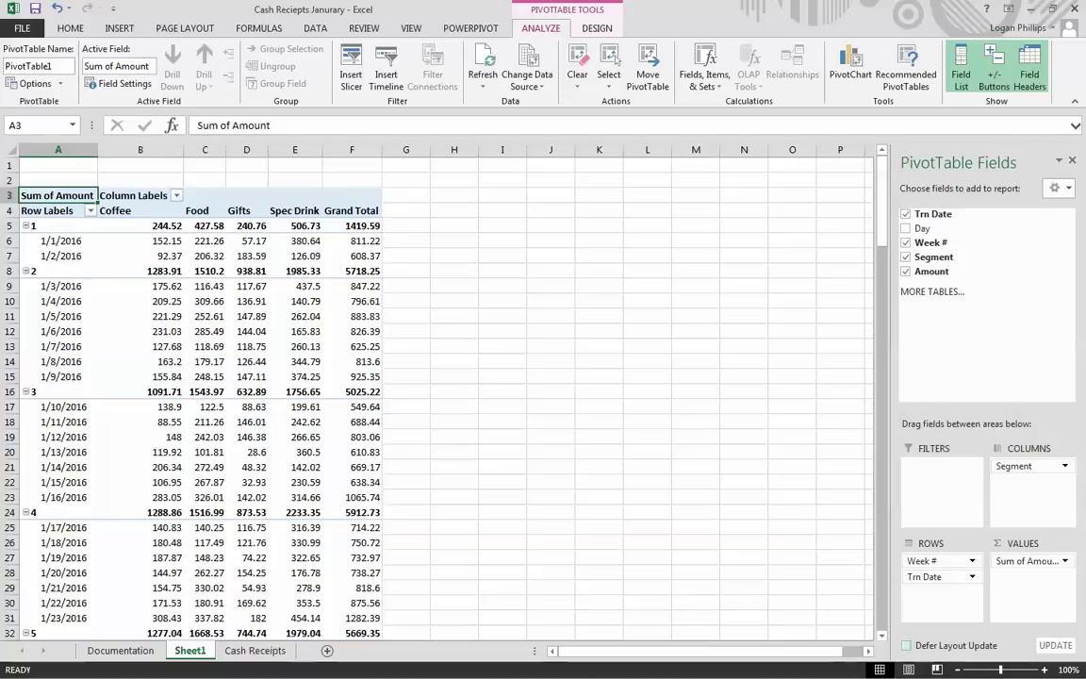
- Apply the orange Medium PivotTable style with a solid header and shaded week subtotal rows
key("alt+Tab")
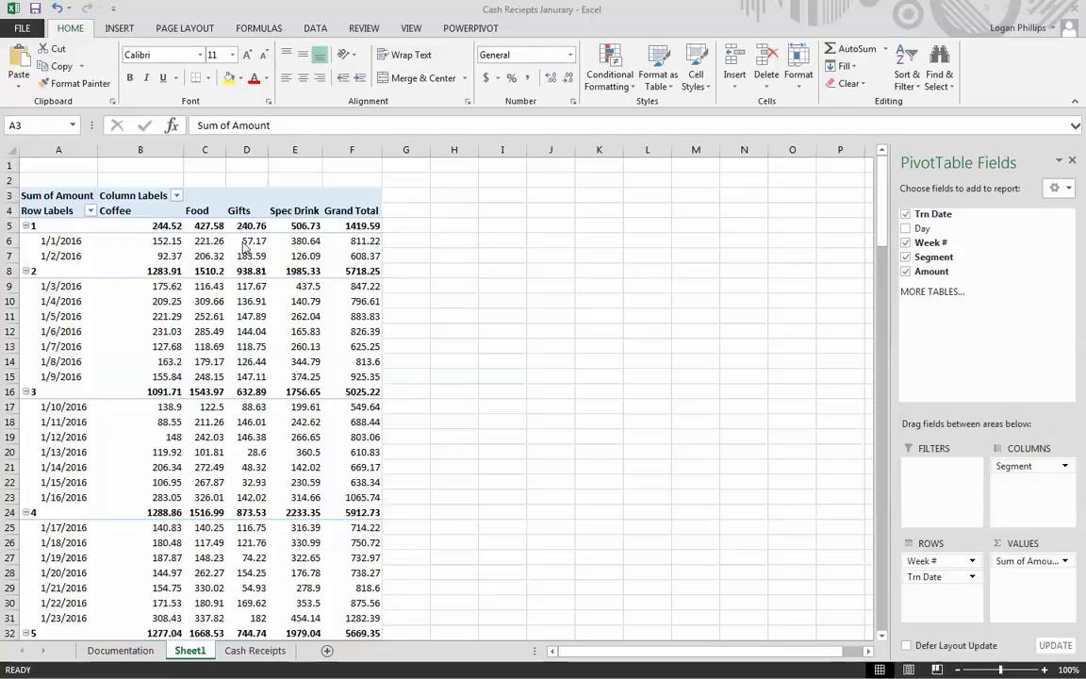
left_click(140, 270)
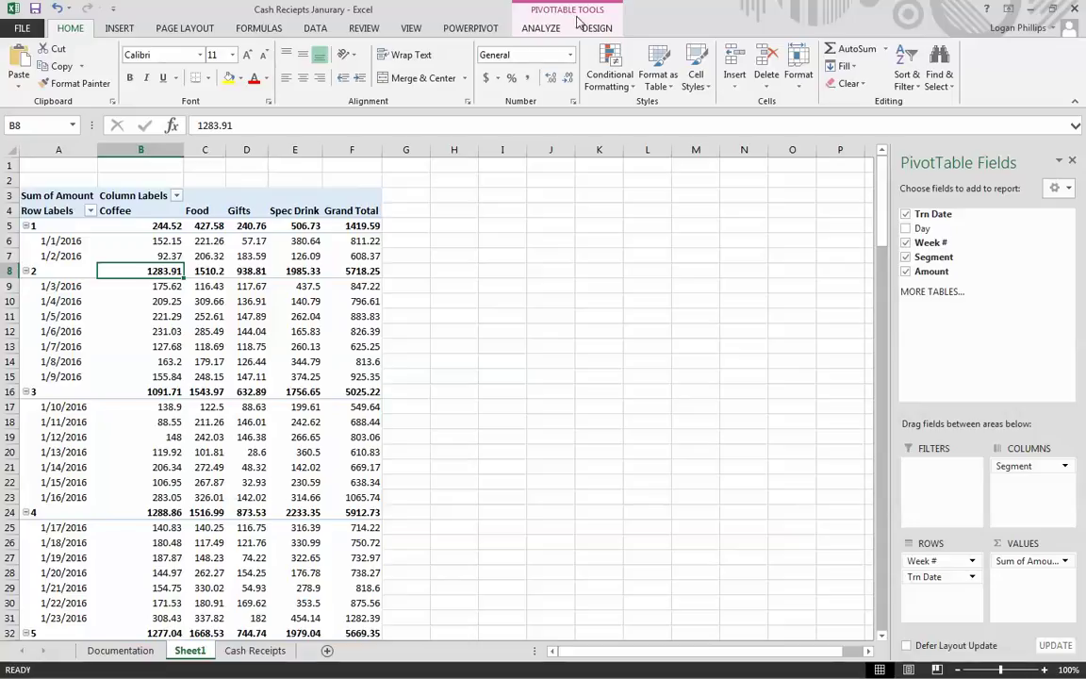
left_click(578, 17)
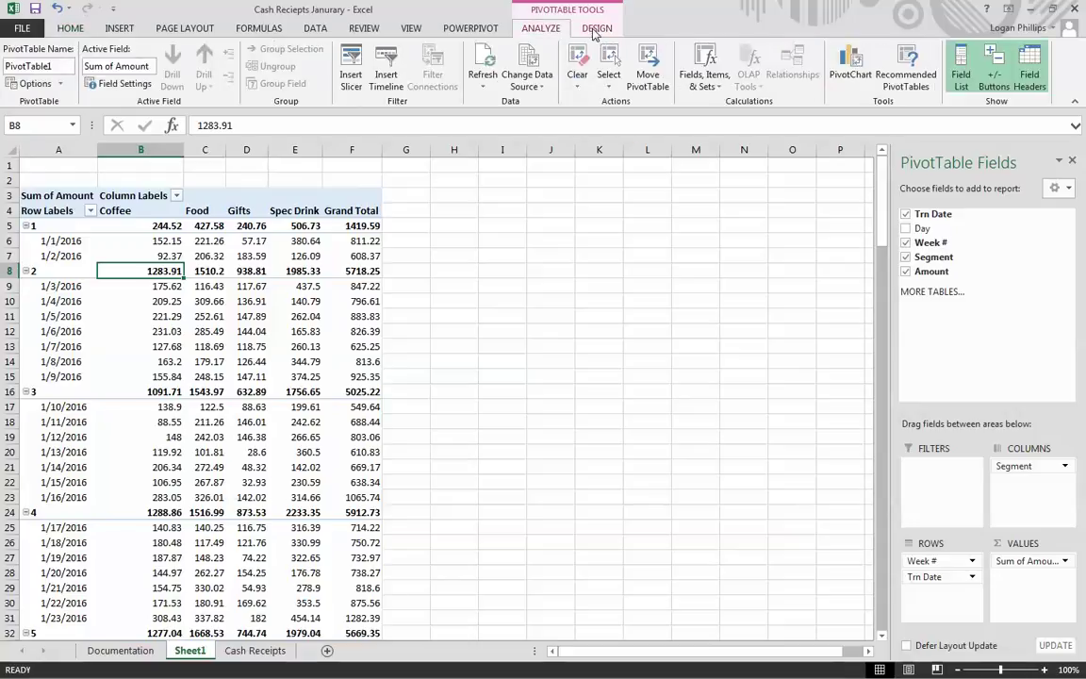
left_click(596, 29)
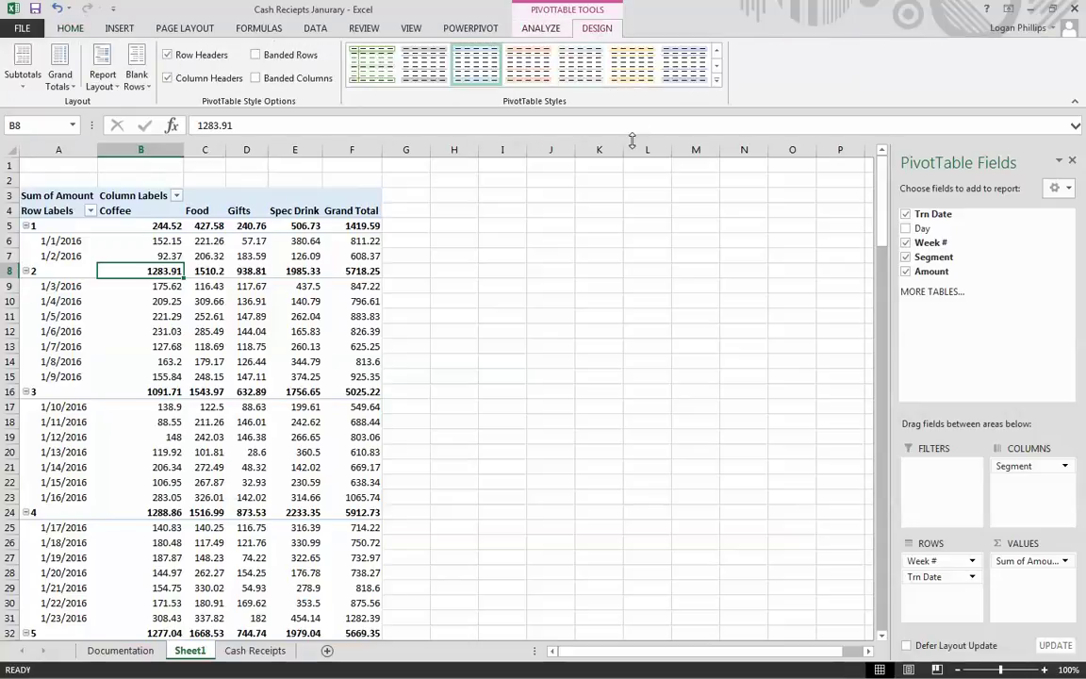
left_click(717, 81)
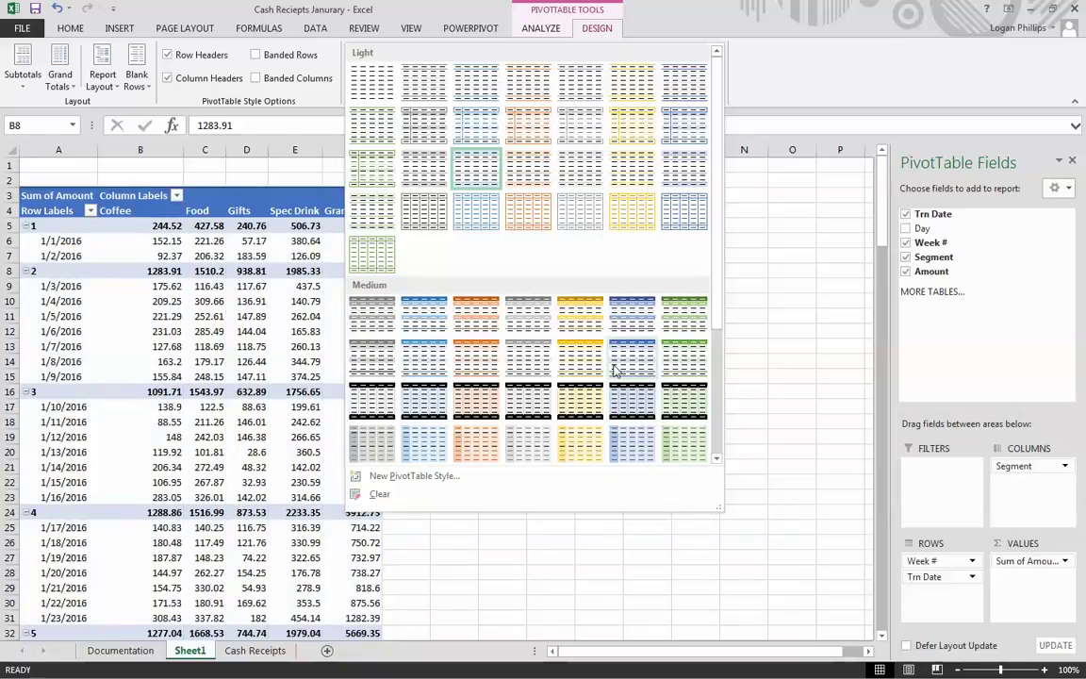
left_click(495, 364)
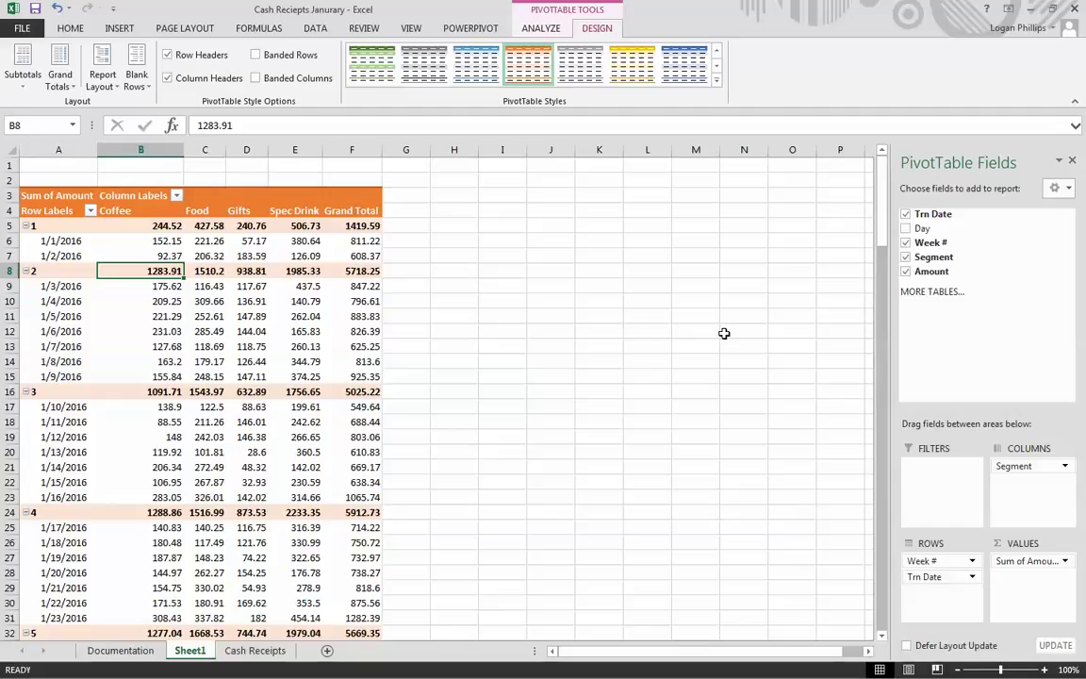
- Open the value field settings for Sum of Amount and examine the available summary functions and Show Values As calculations
left_click(1065, 562)
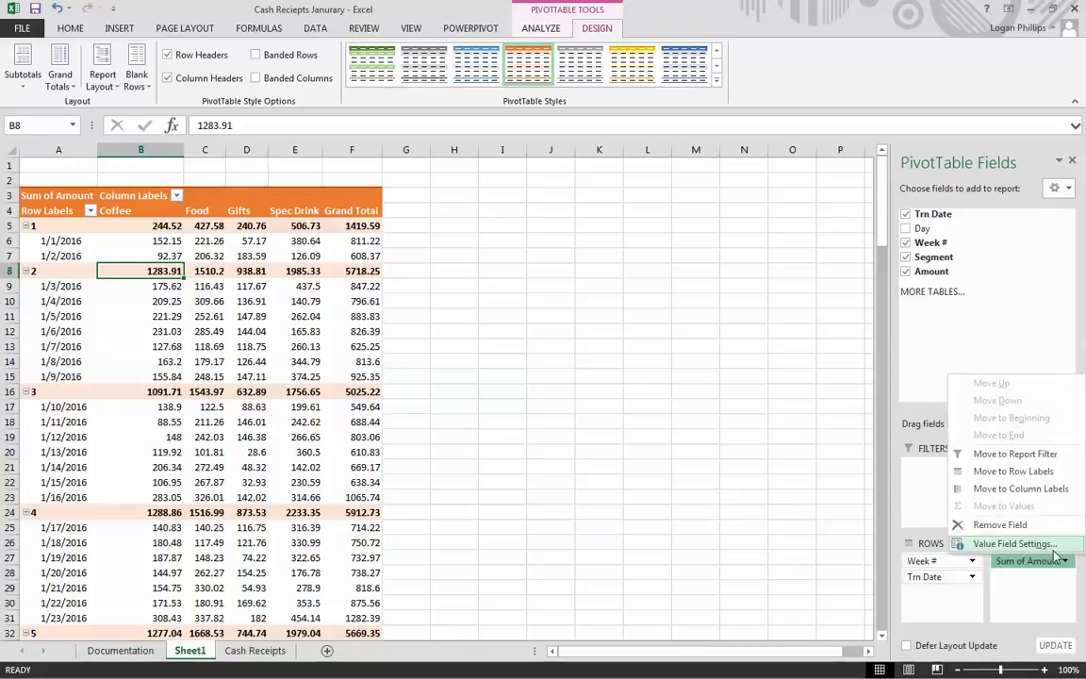
left_click(1053, 547)
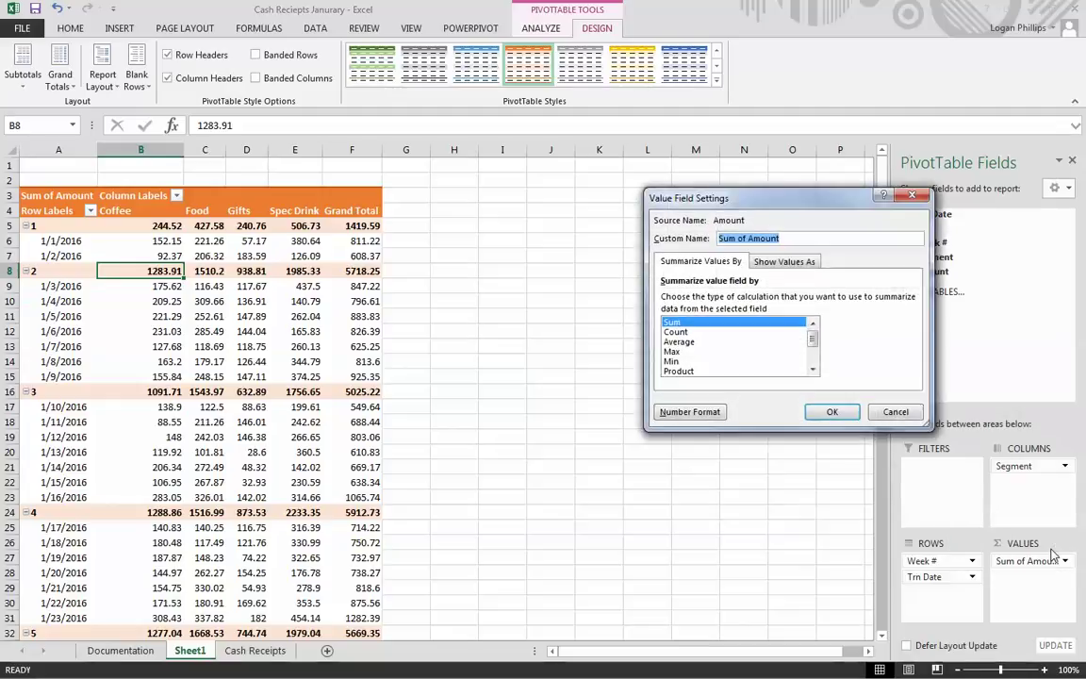
left_click(813, 371)
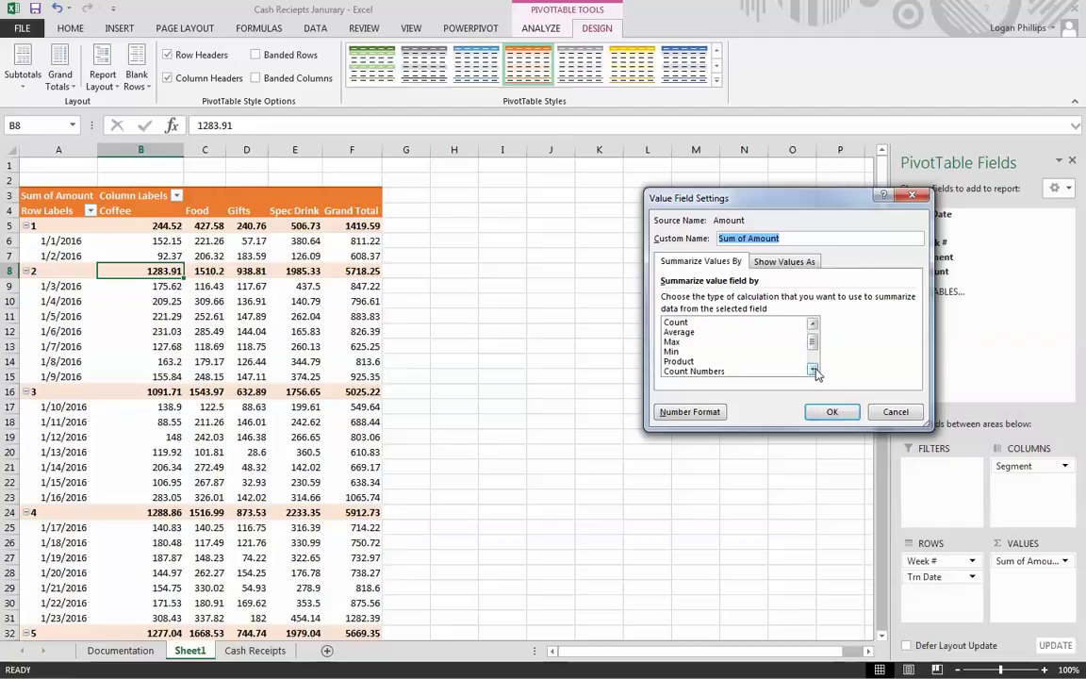
left_click(813, 371)
left_click(813, 371)
left_click(812, 371)
left_click(813, 371)
scroll(812, 342, "up", 2)
left_click(804, 264)
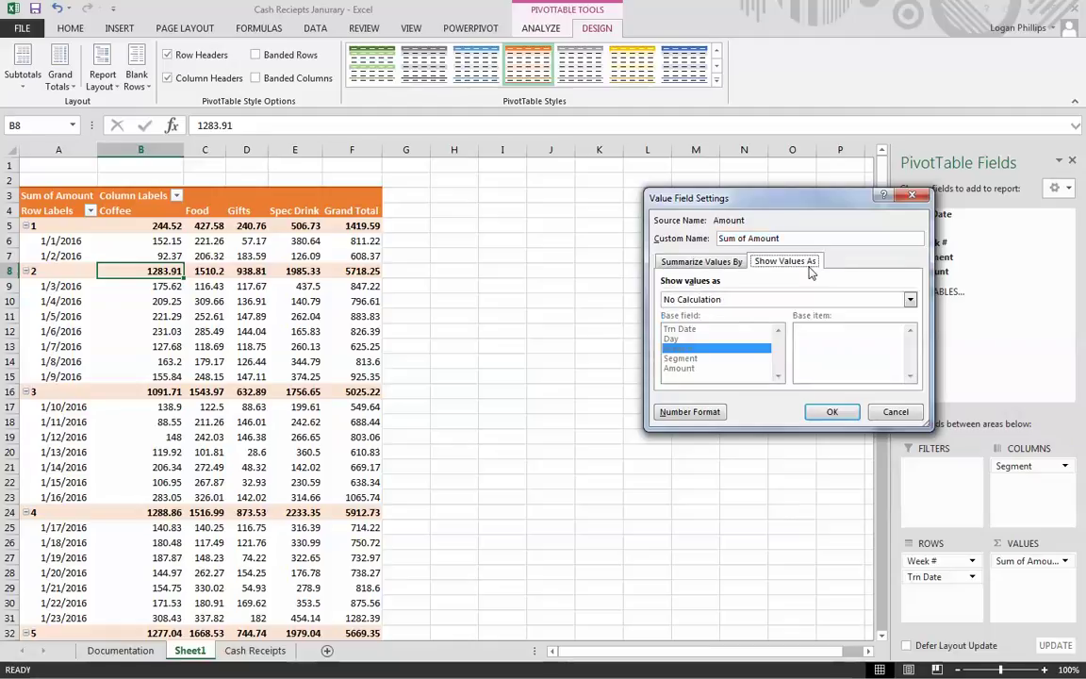
left_click(727, 300)
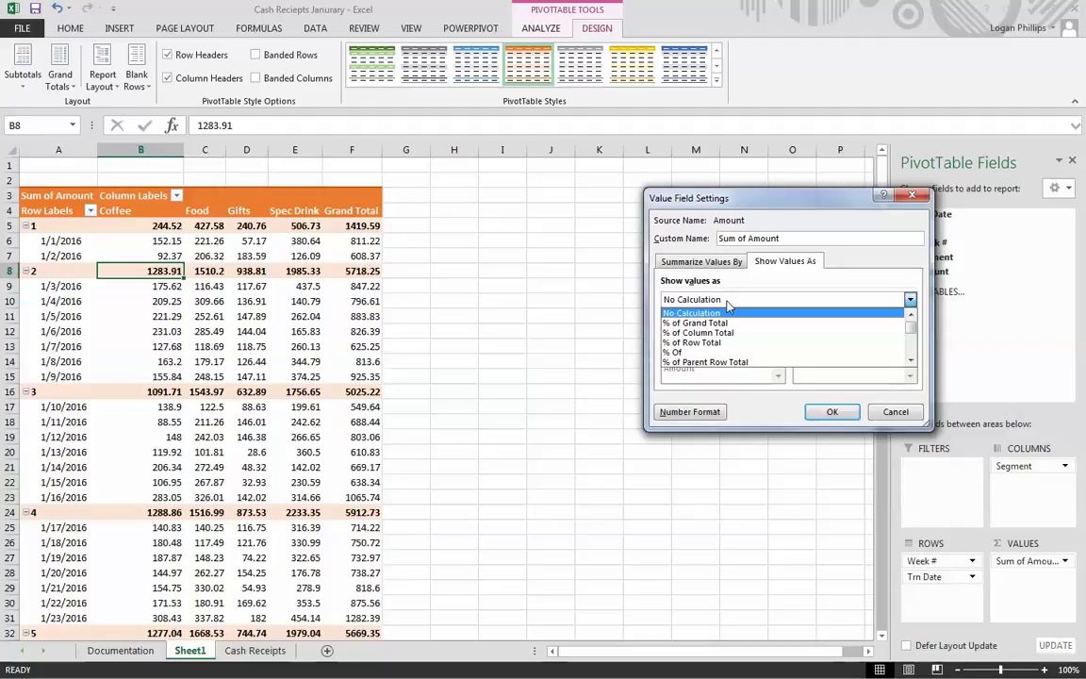
left_click(731, 300)
left_click(741, 262)
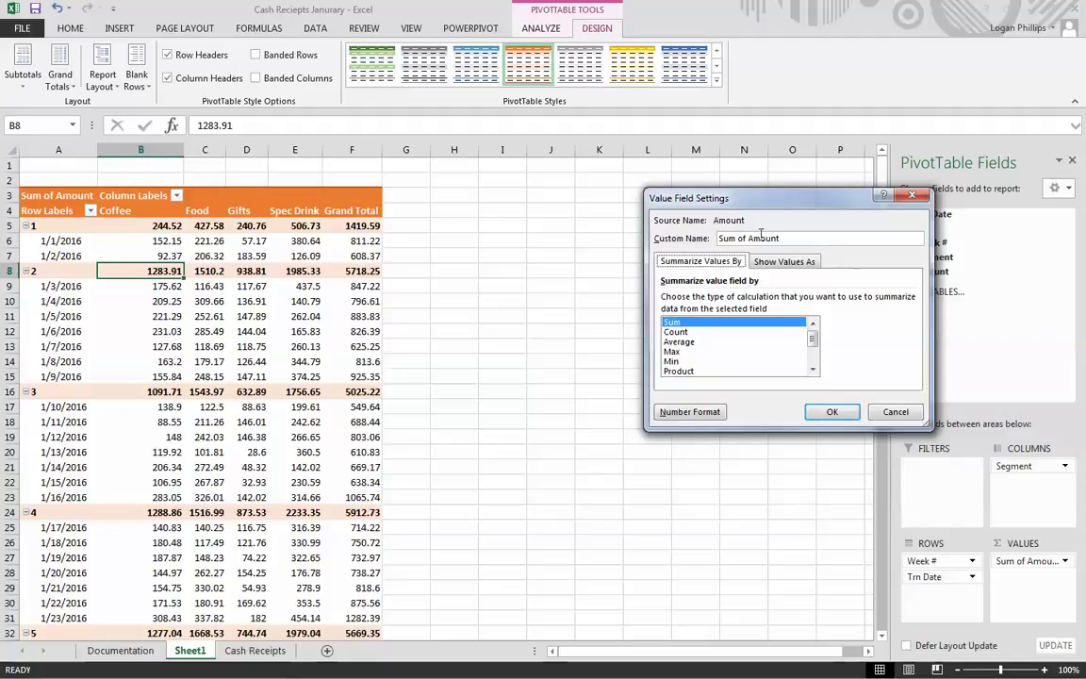
- Set the custom name of the Amount value field to Total Cash Reciepts
left_click_drag(789, 237, 696, 238)
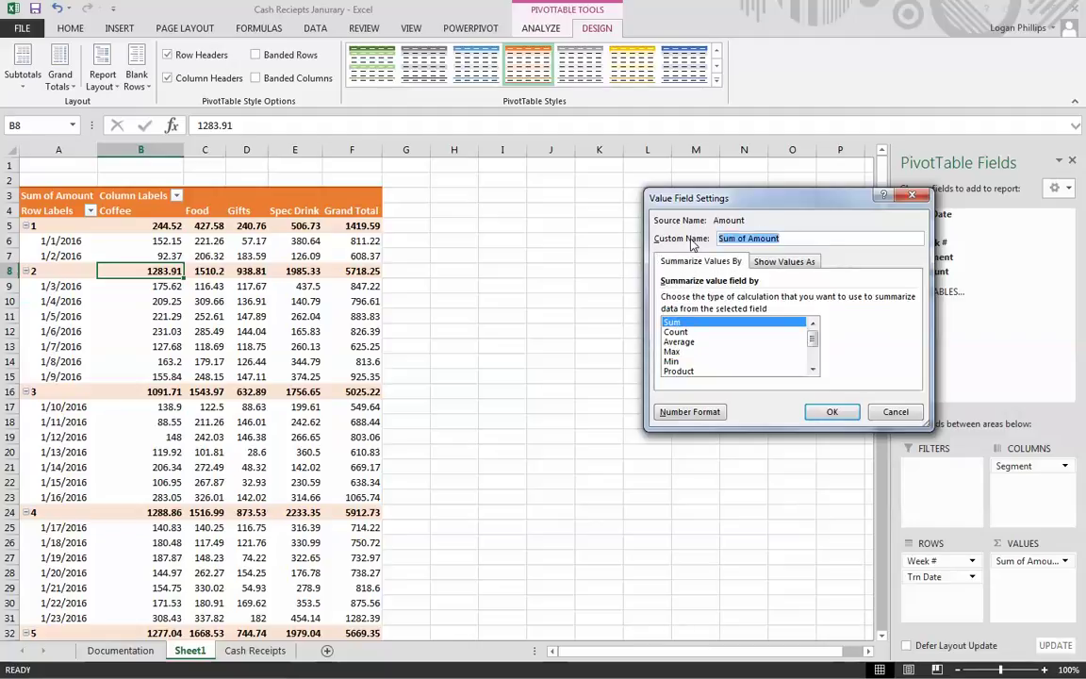
type("tr")
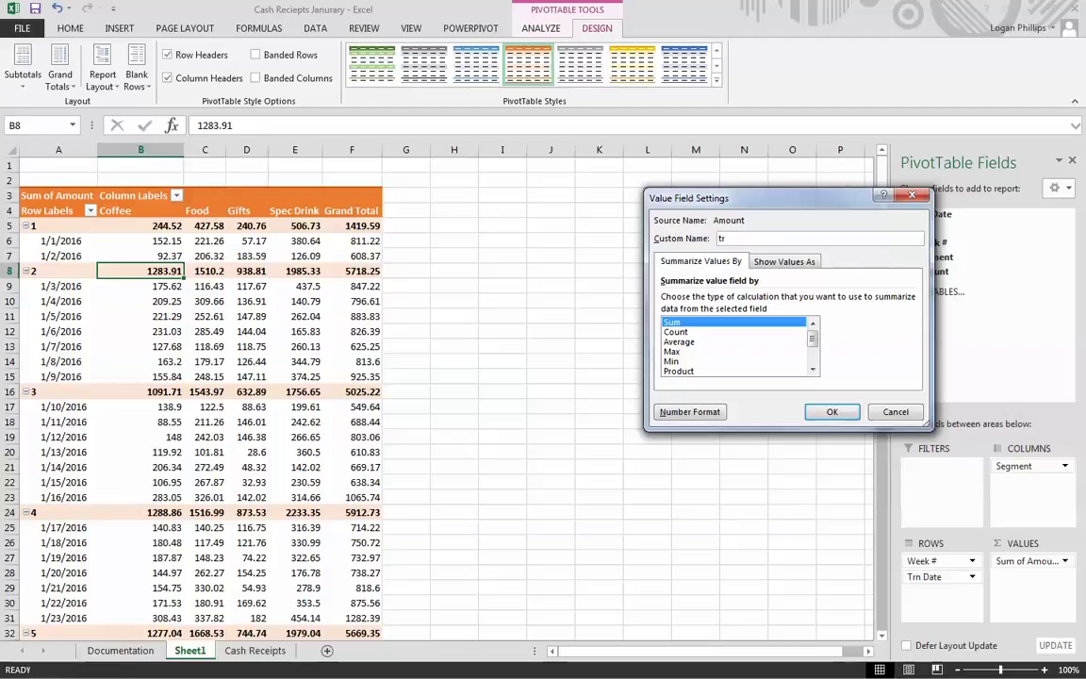
type("Total Cas")
type("h reciept")
key("Left")
key("Left")
key("Left")
key("Left")
key("Left")
key("Left")
key("BackSpace")
type("R")
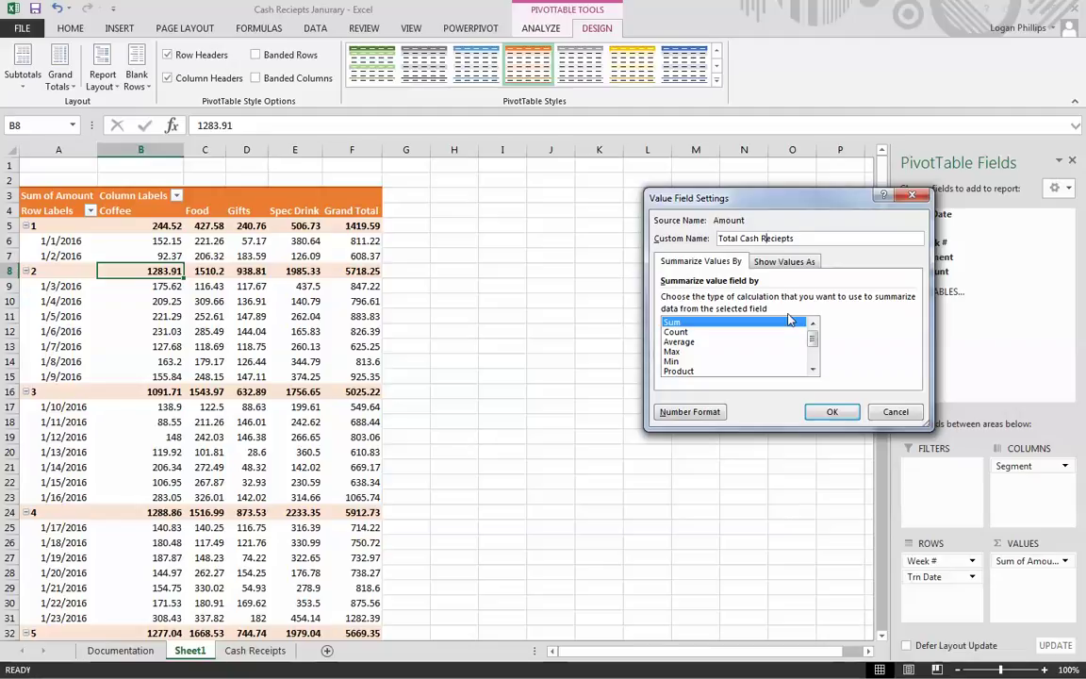
left_click(734, 262)
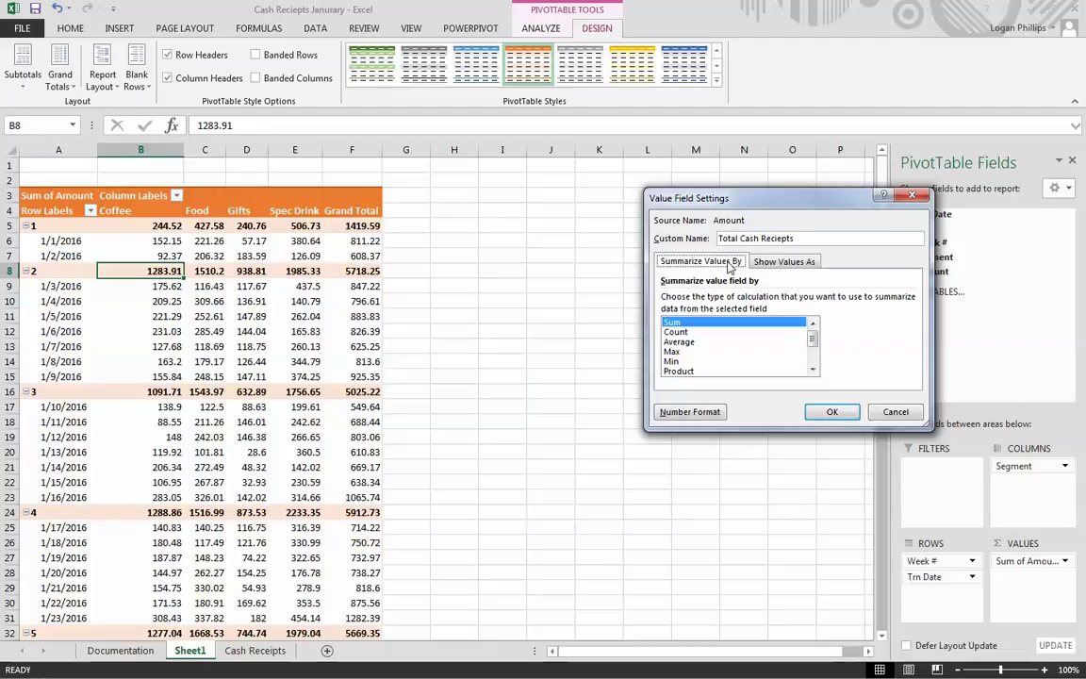
- Format the value field as Currency with 2 decimal places and the $ symbol, and apply the field settings to the PivotTable
left_click(696, 412)
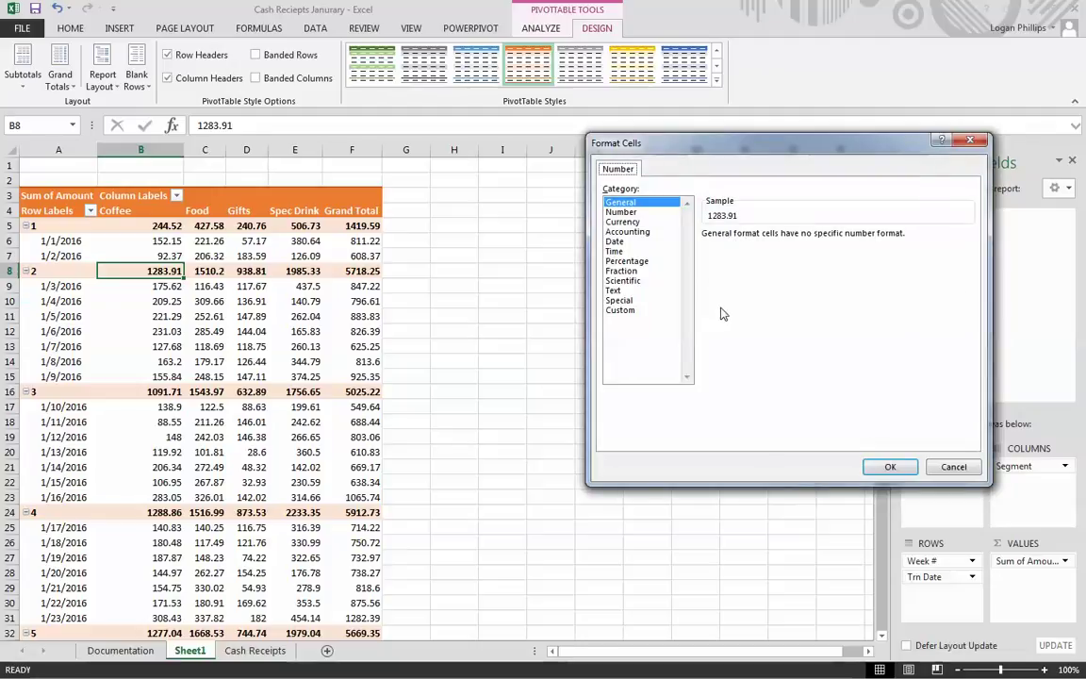
left_click(622, 221)
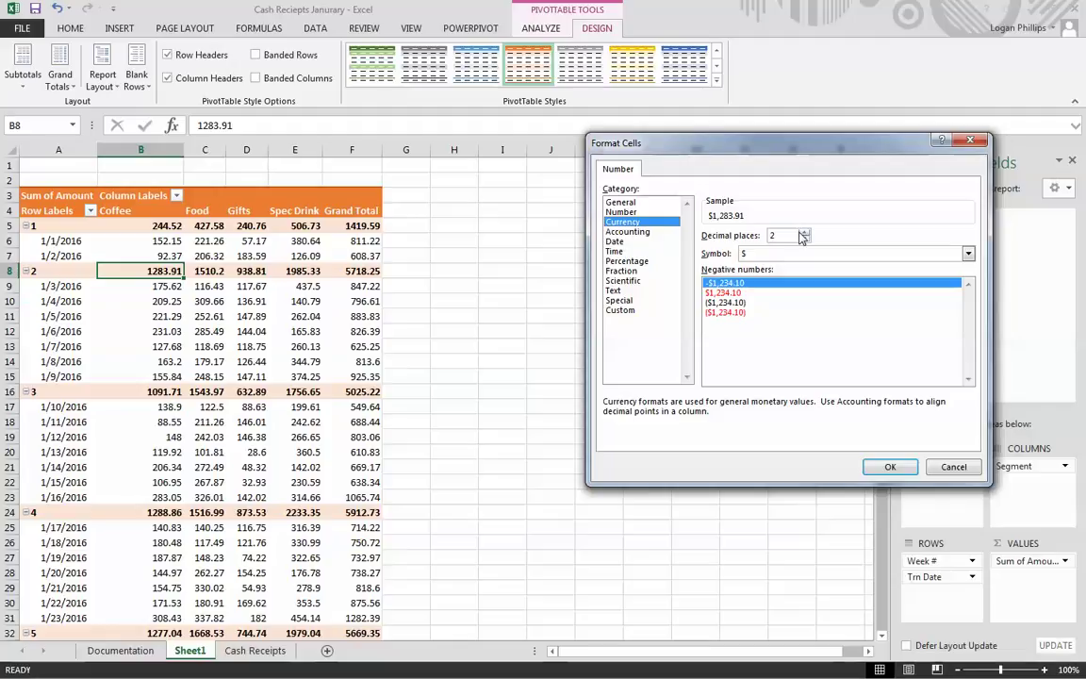
left_click(890, 466)
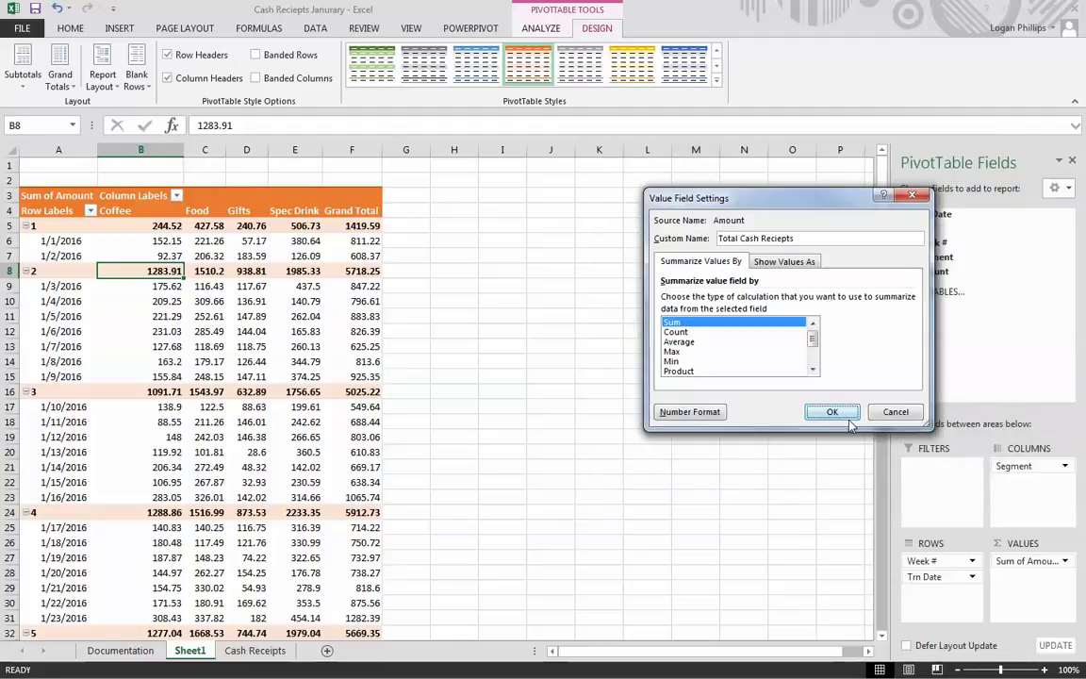
left_click(827, 412)
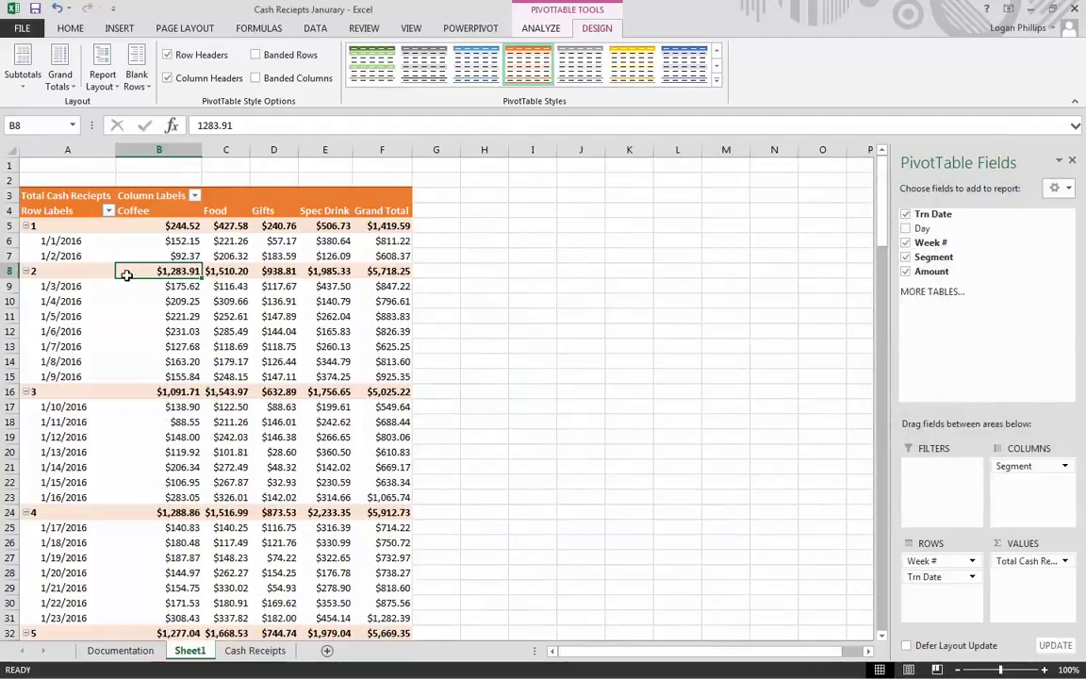
scroll(271, 354, "down", 4)
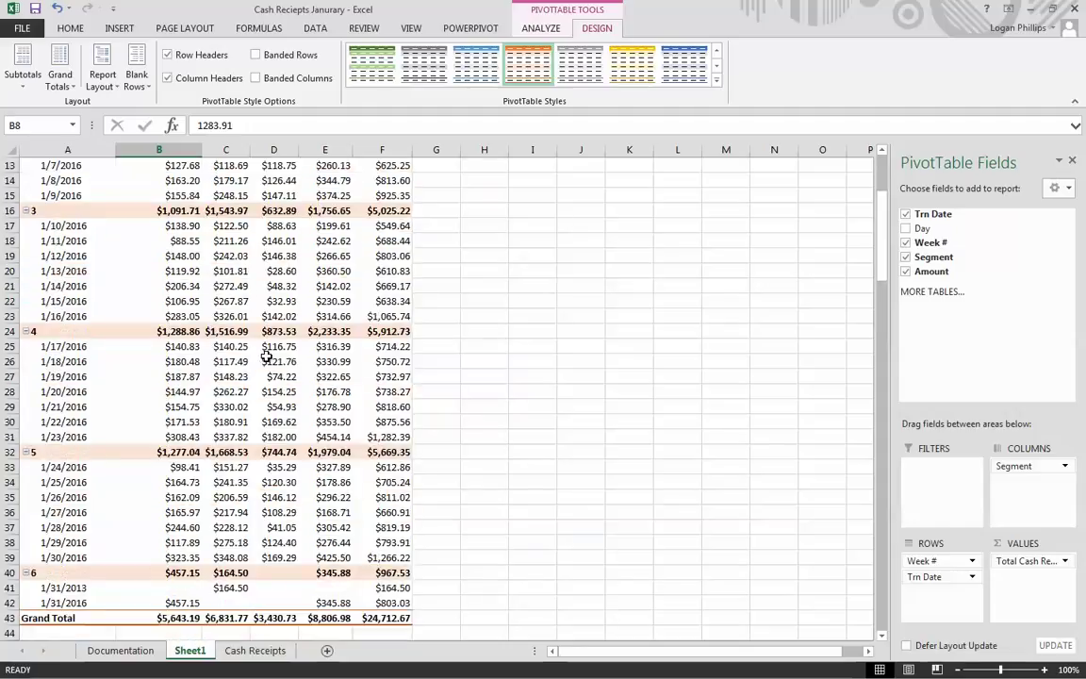
scroll(271, 354, "up", 4)
mouse_move(272, 354)
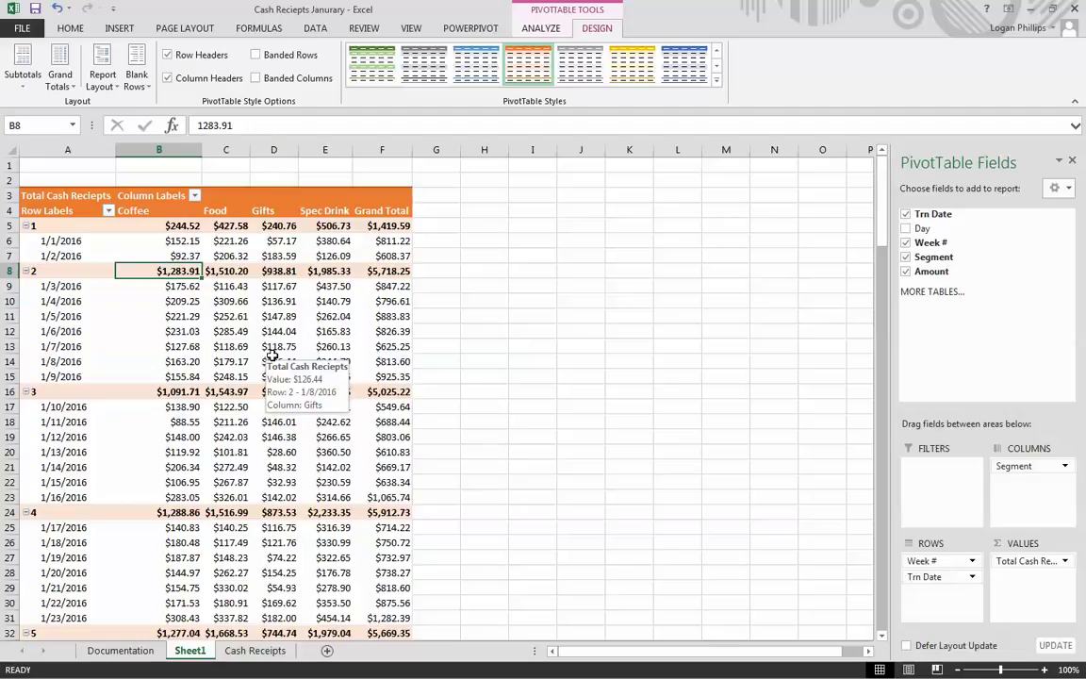
- Move the Week # field from the Rows area to the Filters area of the PivotTable
left_click_drag(923, 561, 932, 485)
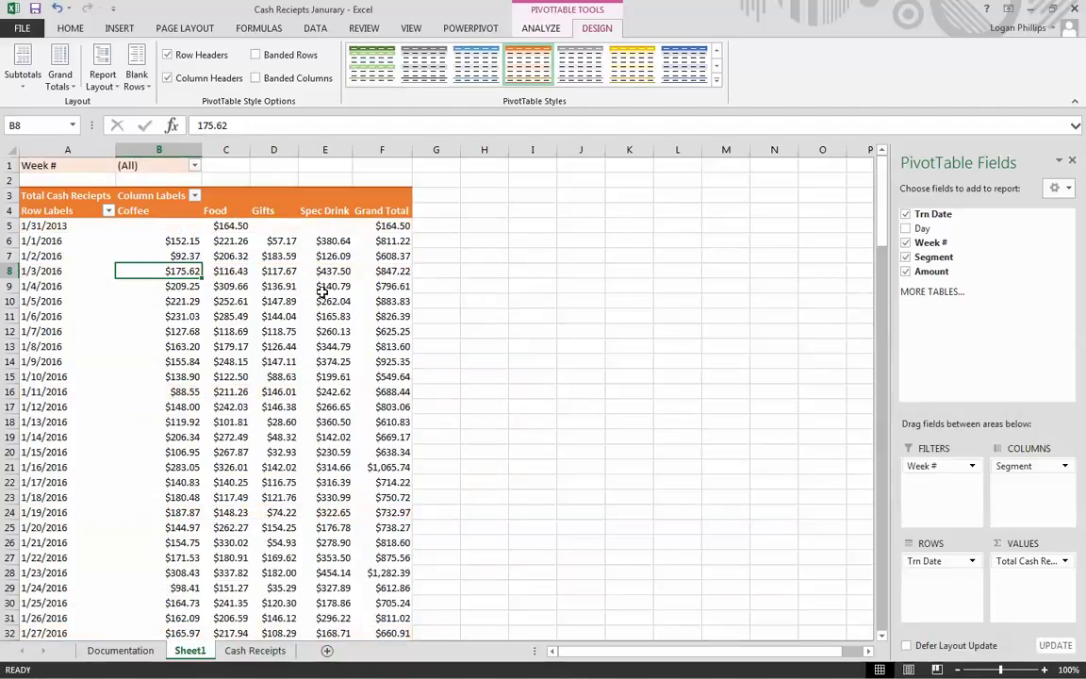
scroll(297, 376, "down", 5)
scroll(358, 387, "up", 5)
left_click(156, 165)
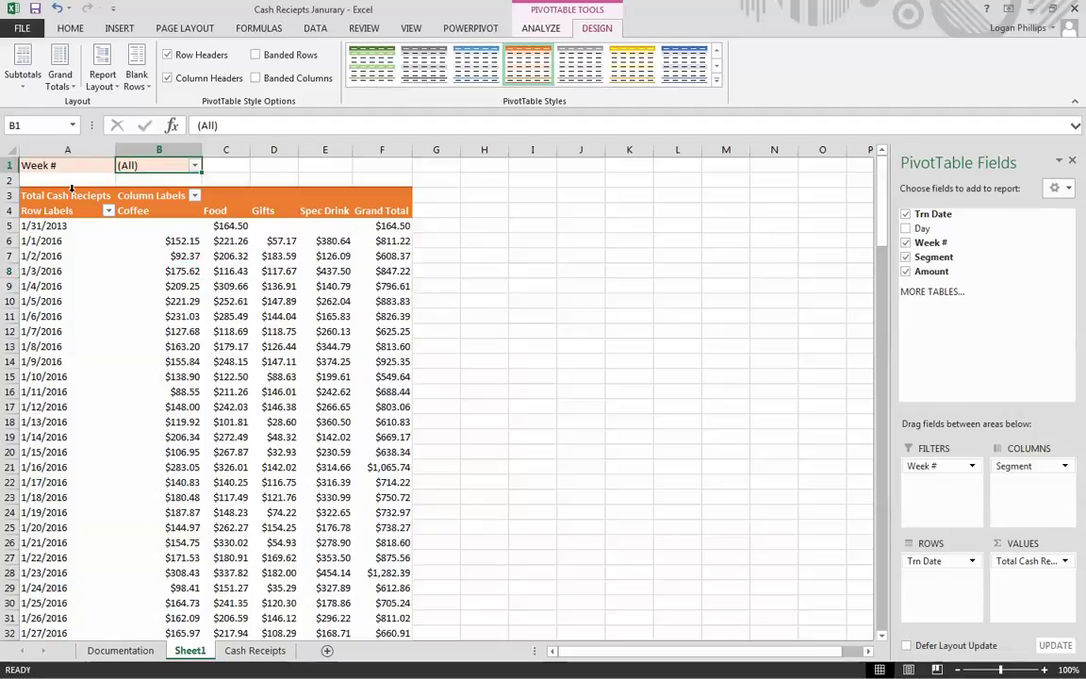
- Filter the PivotTable report by Week # to show only week 2
left_click(195, 166)
left_click(196, 166)
left_click(194, 166)
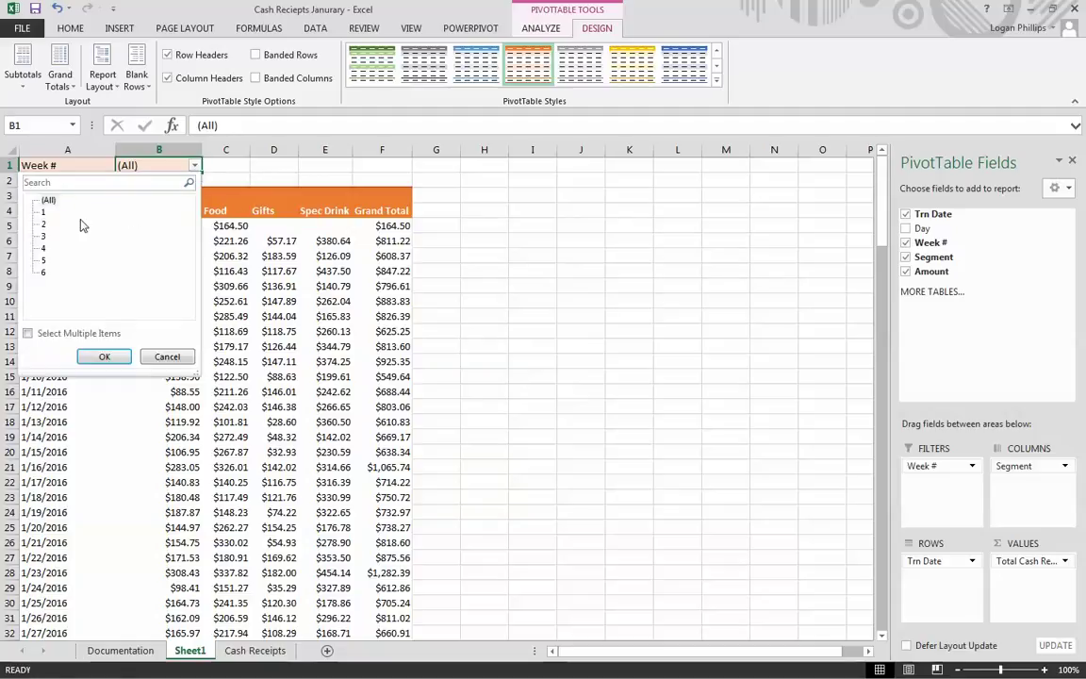
left_click(44, 224)
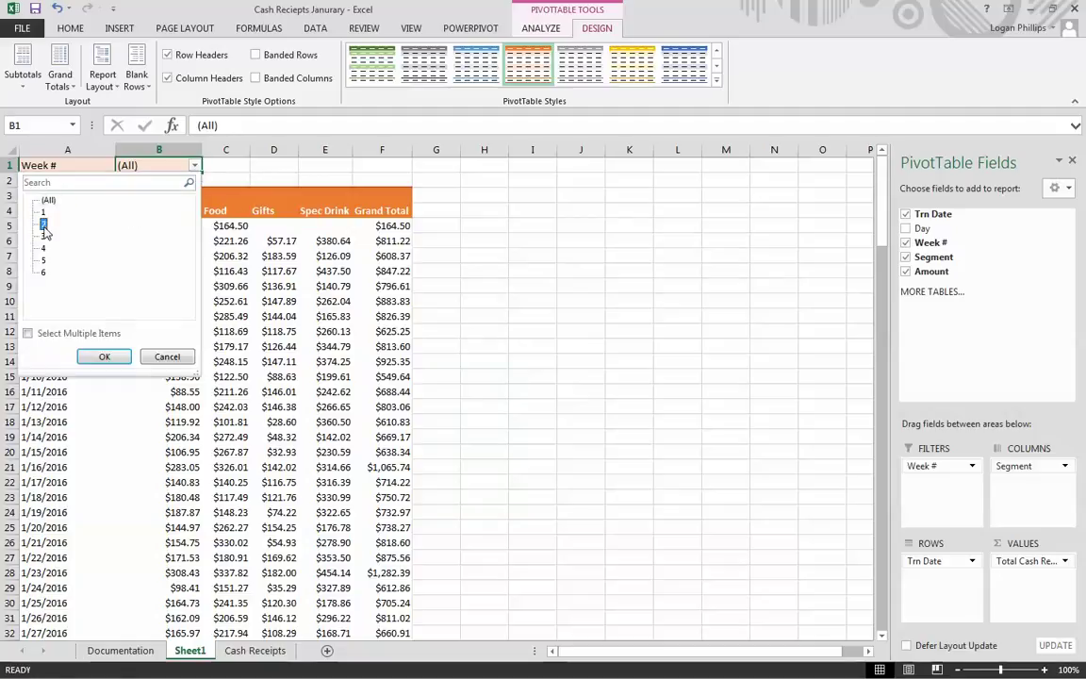
left_click(104, 357)
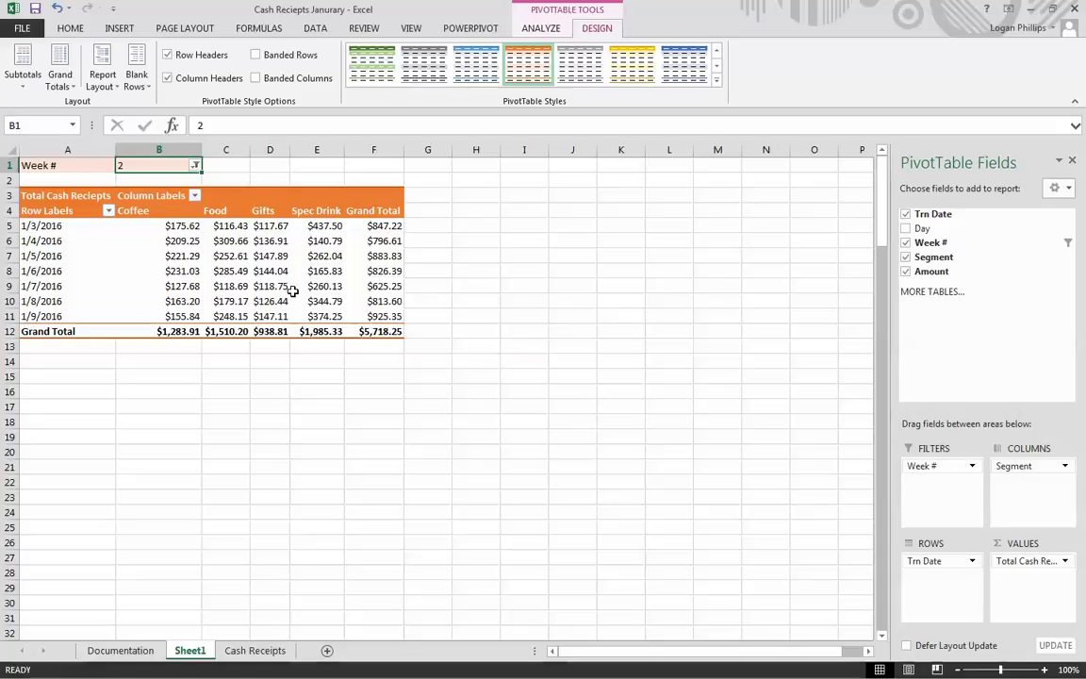
- Filter the Segment column labels to exclude Gifts from the PivotTable
mouse_move(381, 244)
left_click(197, 198)
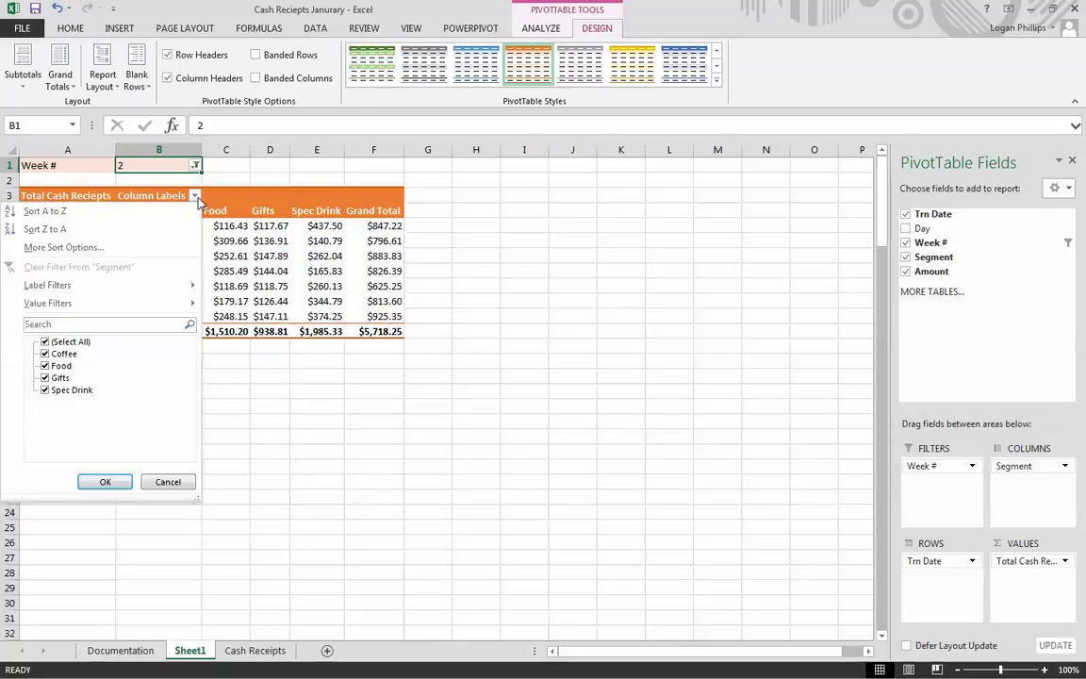
left_click(53, 378)
left_click(49, 380)
left_click(110, 483)
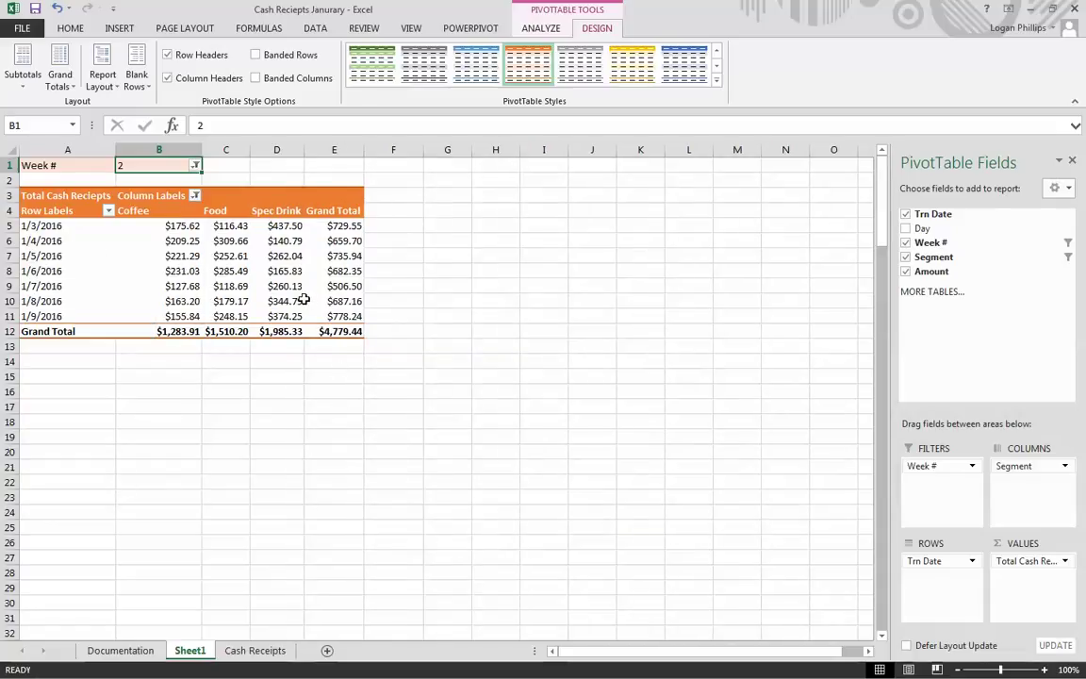
mouse_move(304, 300)
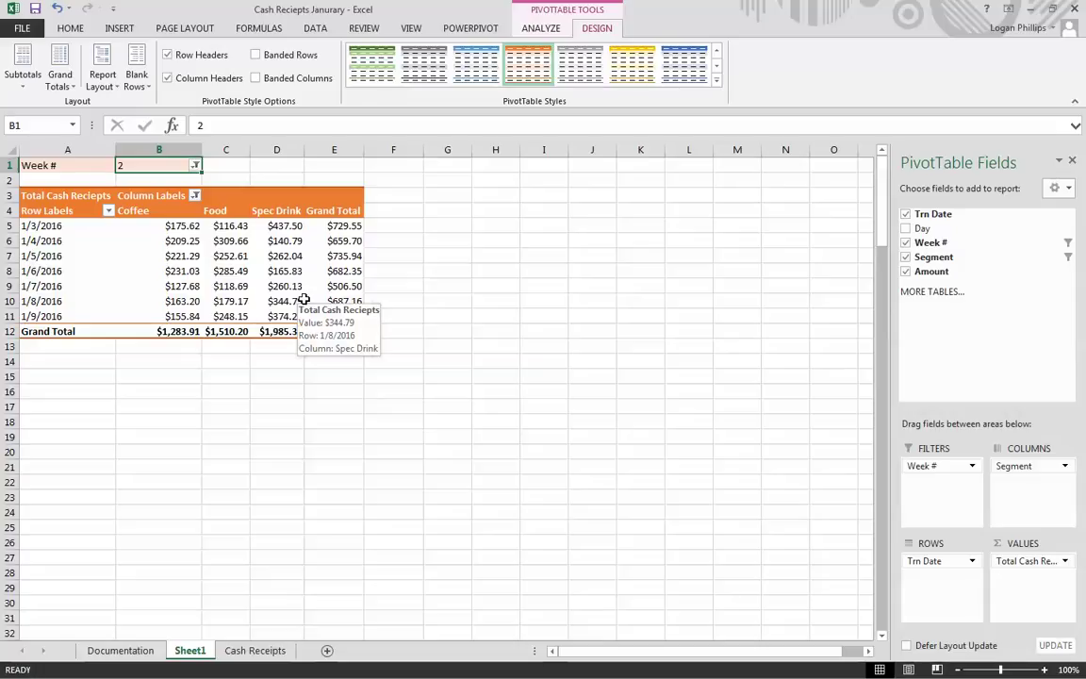
left_click(541, 27)
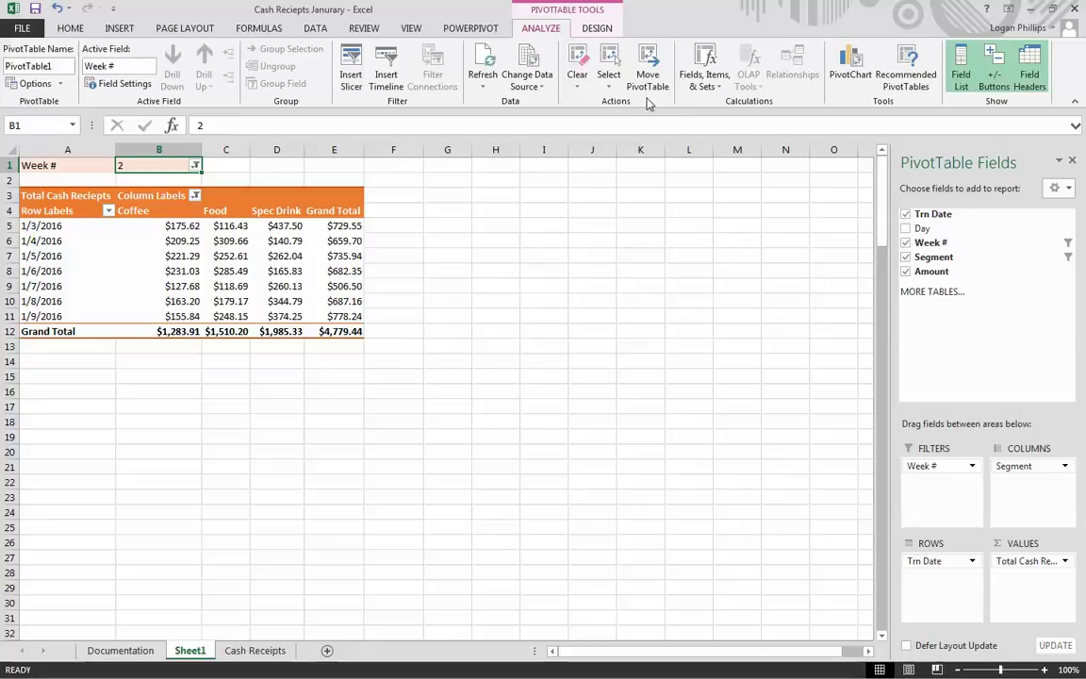
left_click(350, 72)
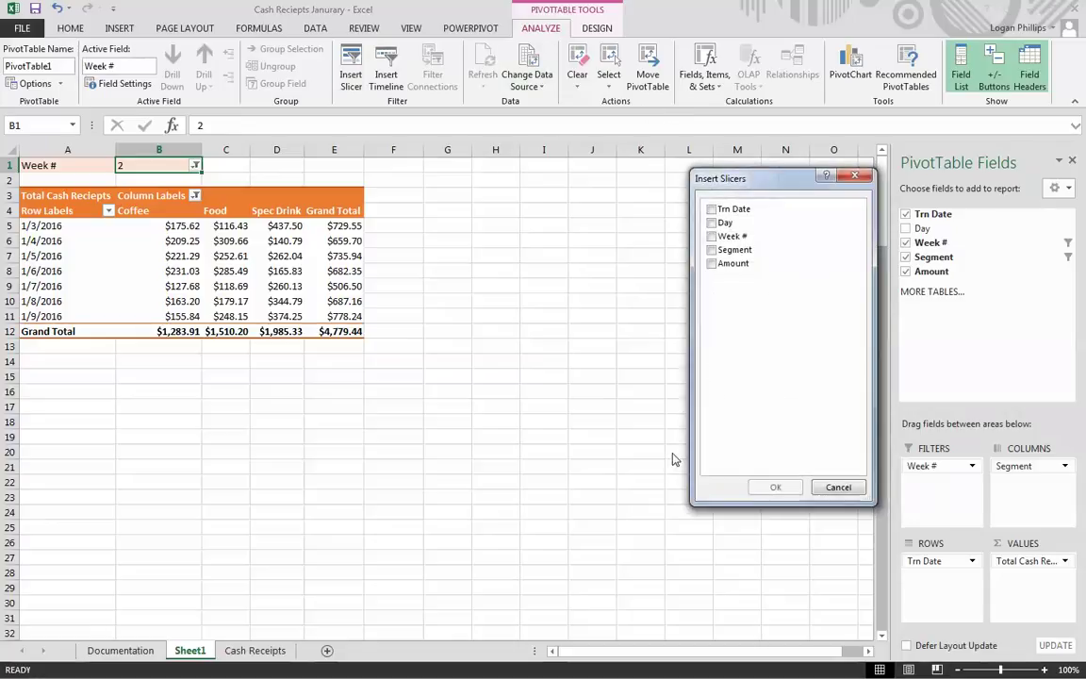
left_click(837, 486)
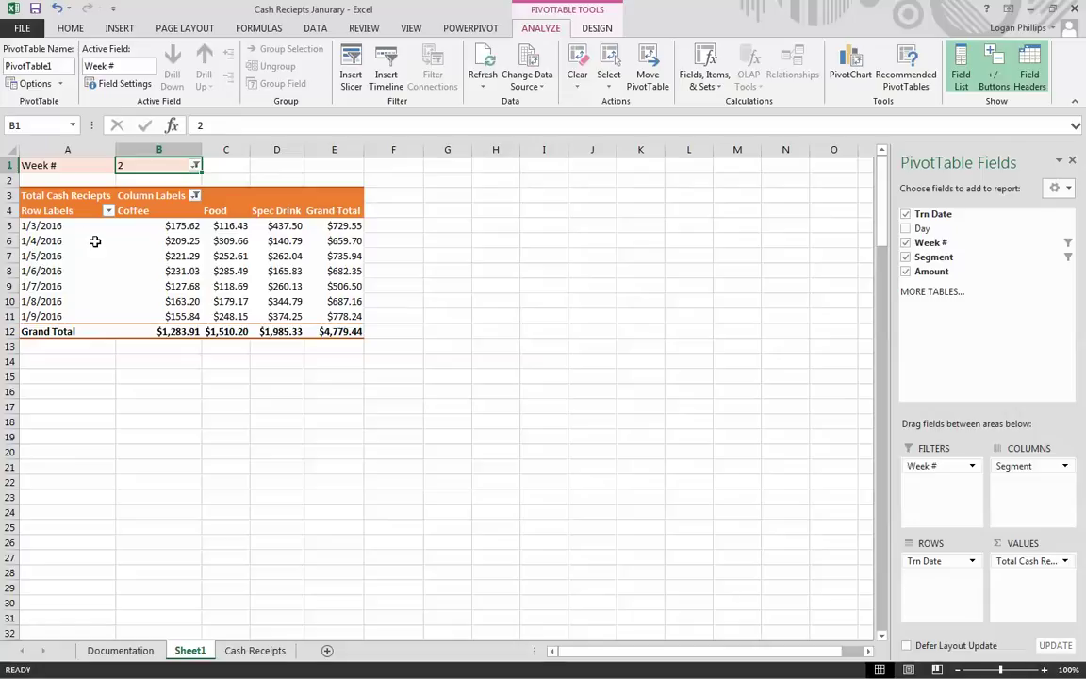
- Insert a Week # slicer beside the PivotTable and clear its week filter
left_click(51, 165)
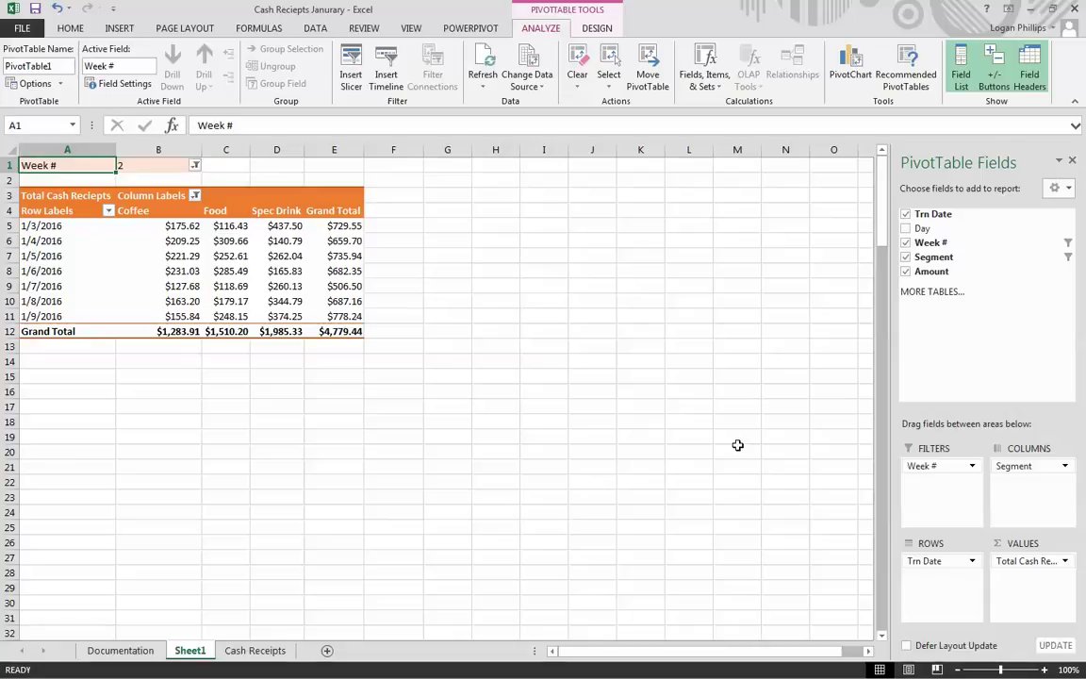
left_click(351, 72)
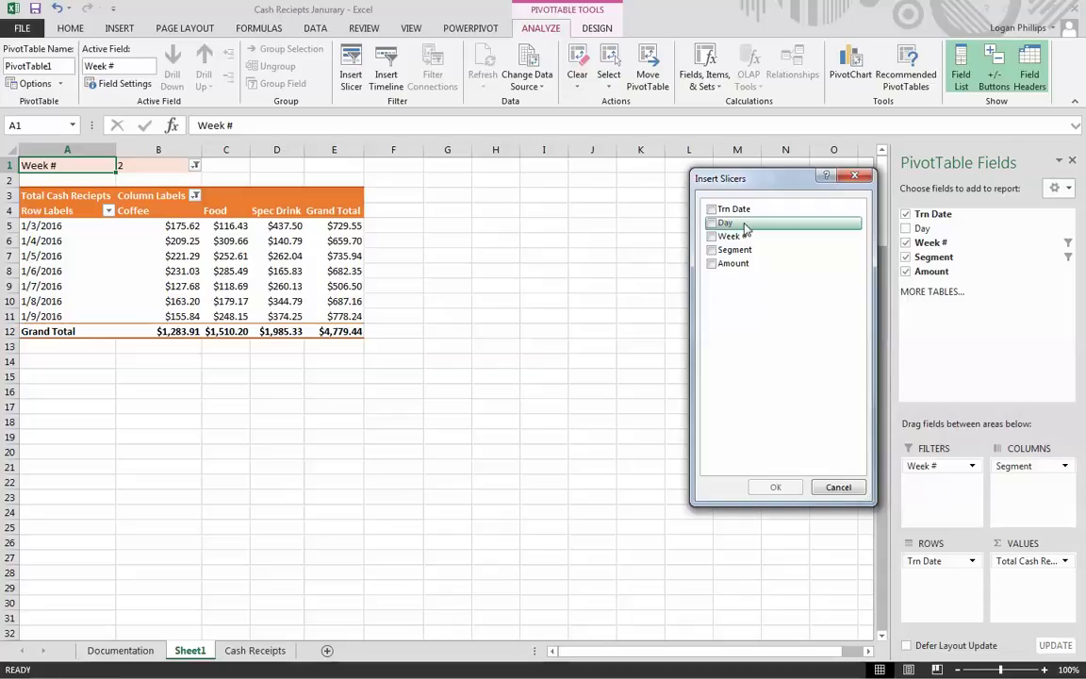
left_click(712, 238)
left_click(775, 486)
left_click(774, 492)
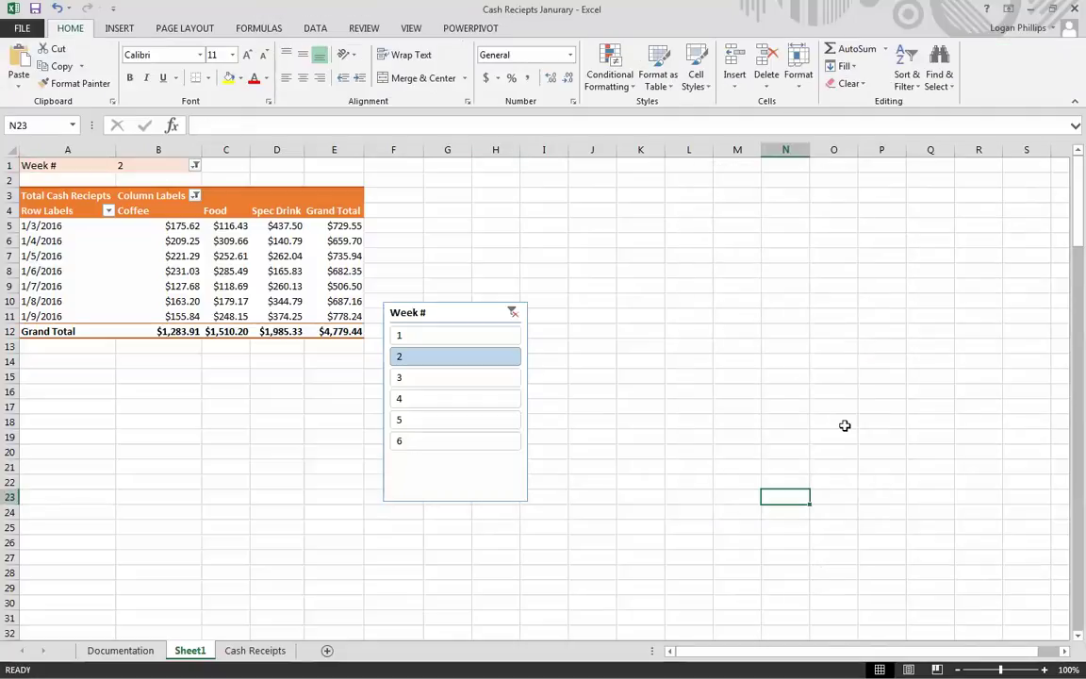
left_click_drag(462, 319, 486, 211)
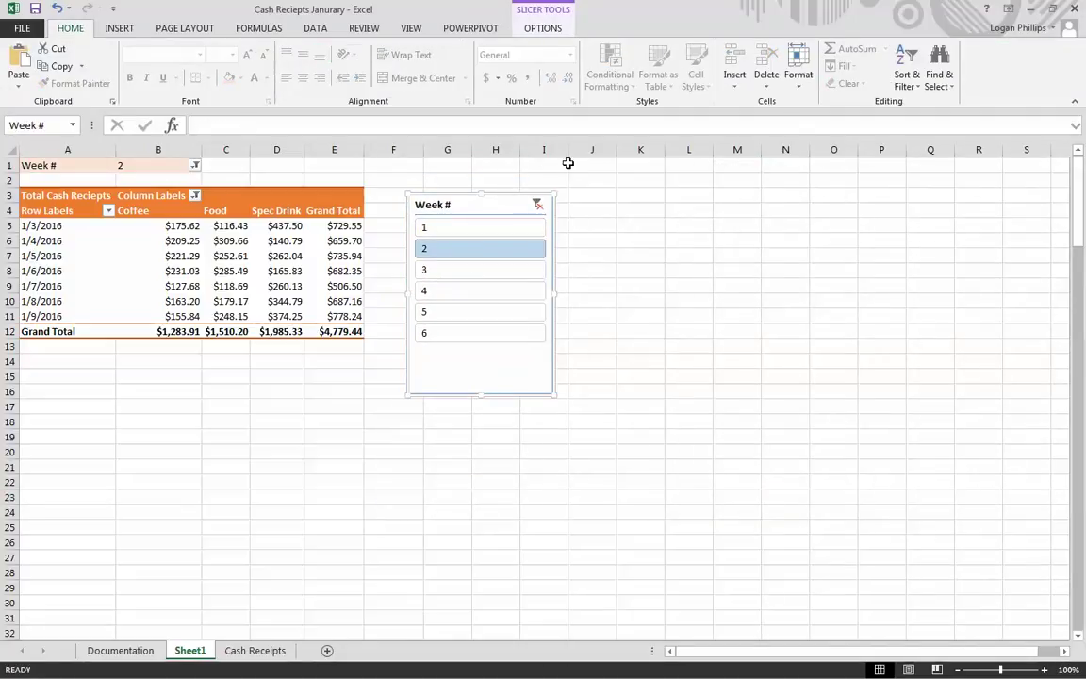
left_click(537, 207)
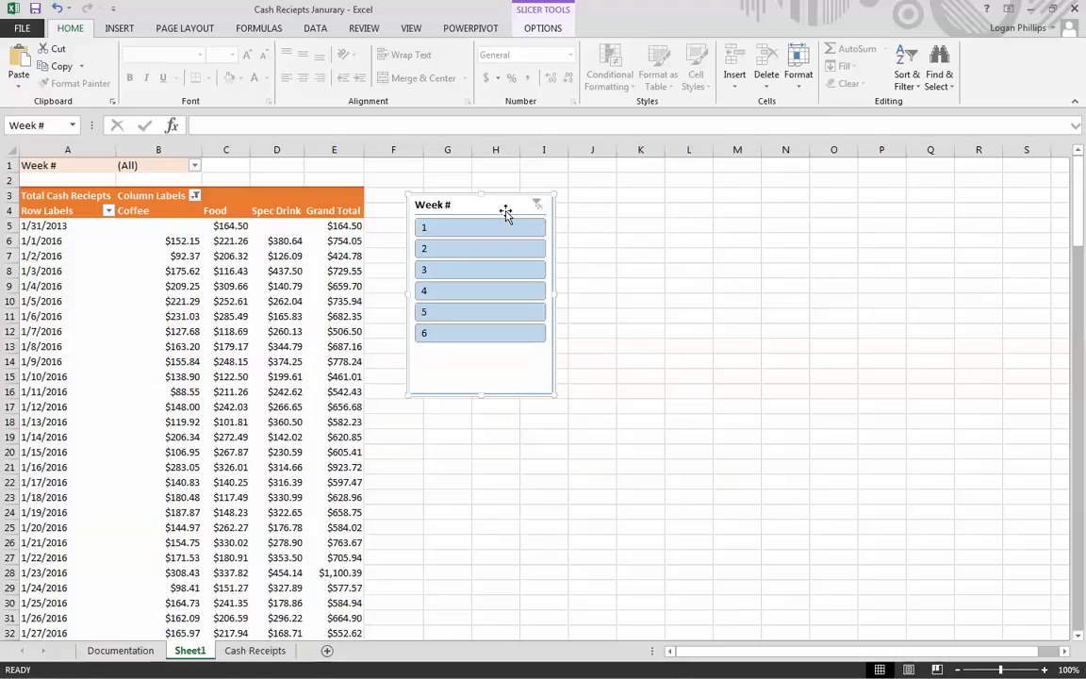
- Undo the cleared week filter, the Week # slicer insertion and the Gifts exclusion
key("ctrl+z")
key("ctrl+z")
key("ctrl+z")
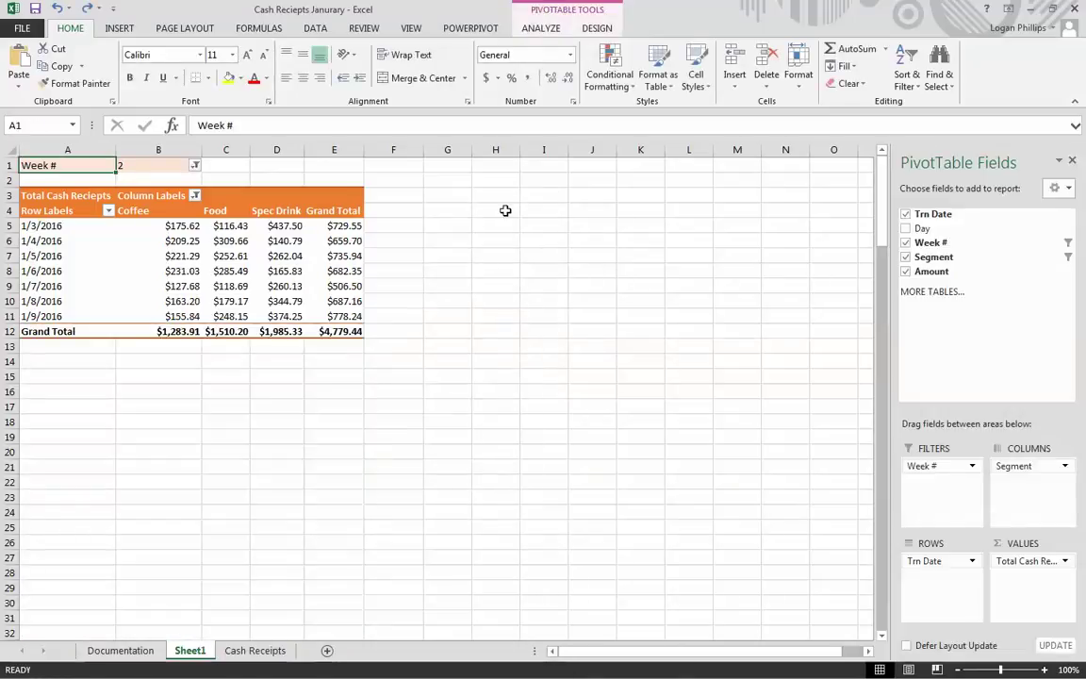
key("ctrl+z")
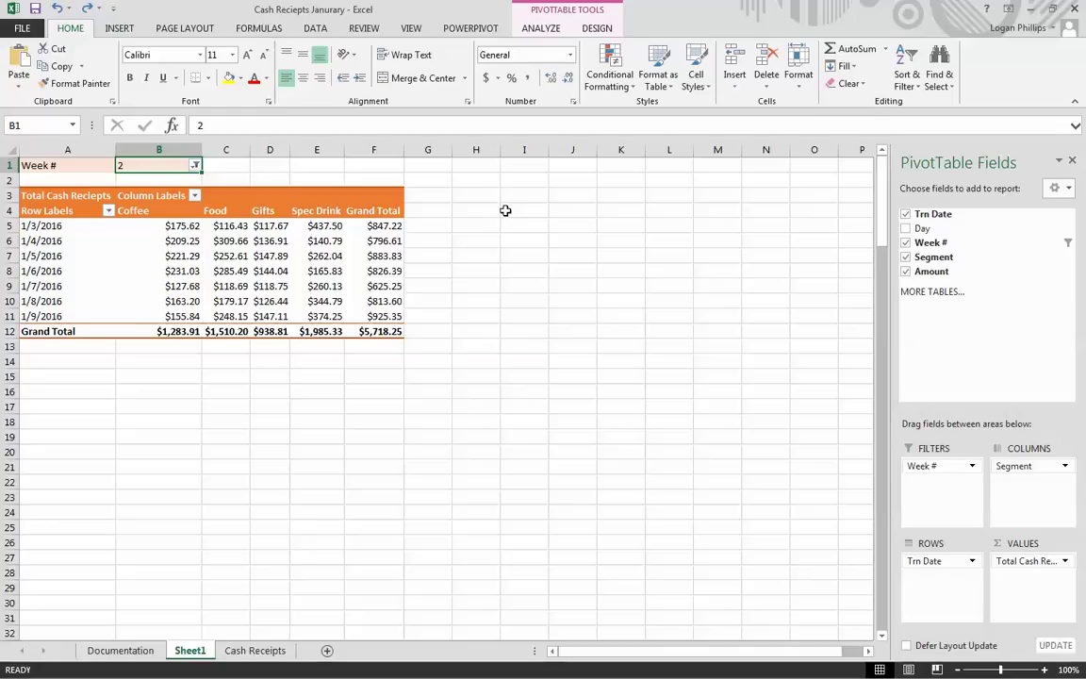
left_click(497, 208)
left_click(525, 390)
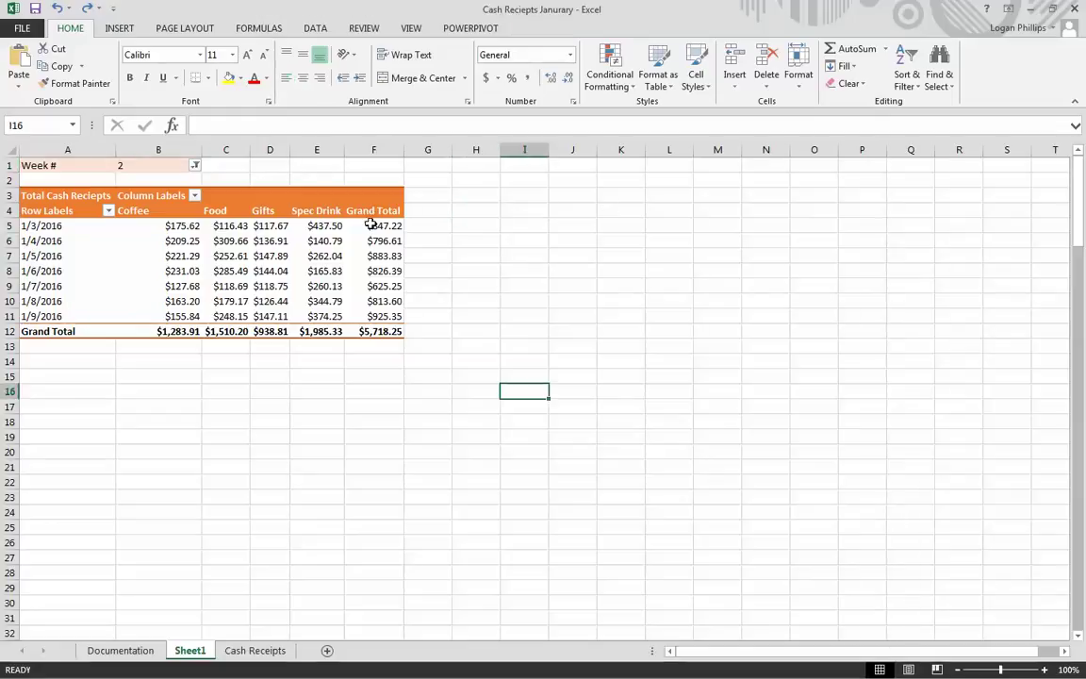
- Exclude Gifts from the PivotTable's Segment column labels
left_click(194, 195)
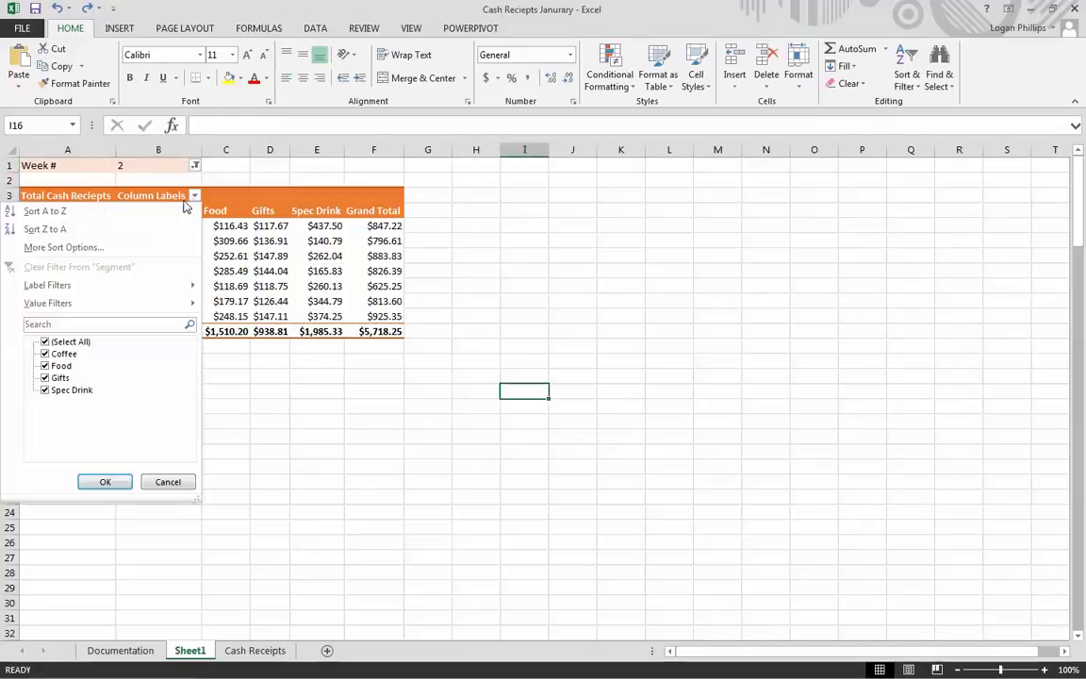
left_click(52, 377)
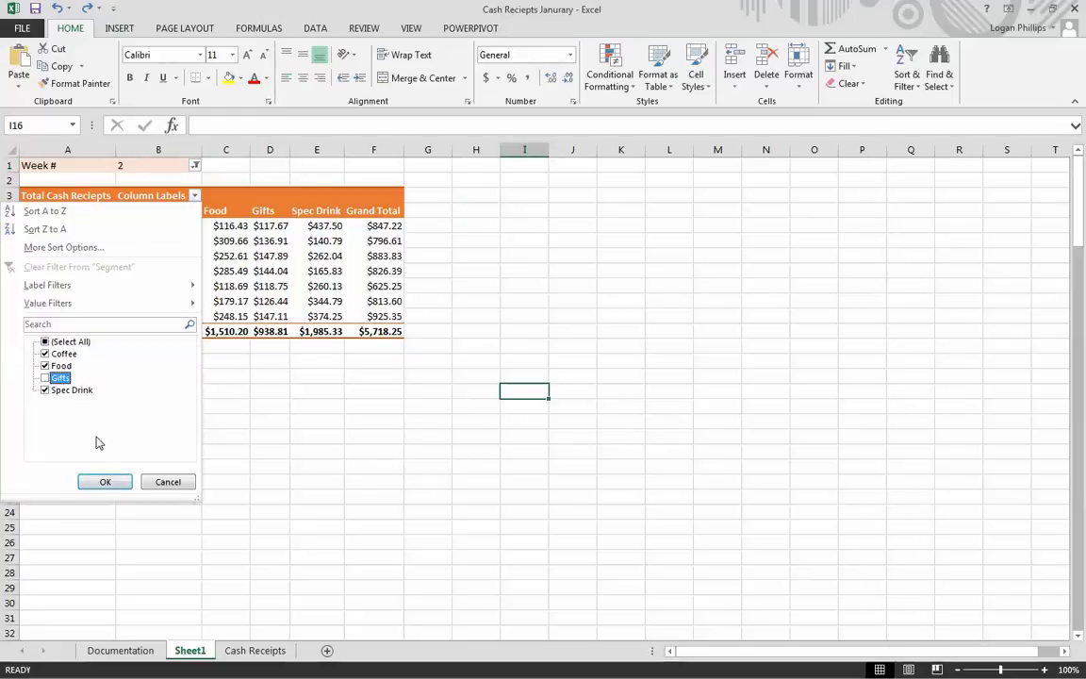
left_click(104, 481)
- Insert a slicer for the Week # field of the PivotTable
left_click(33, 165)
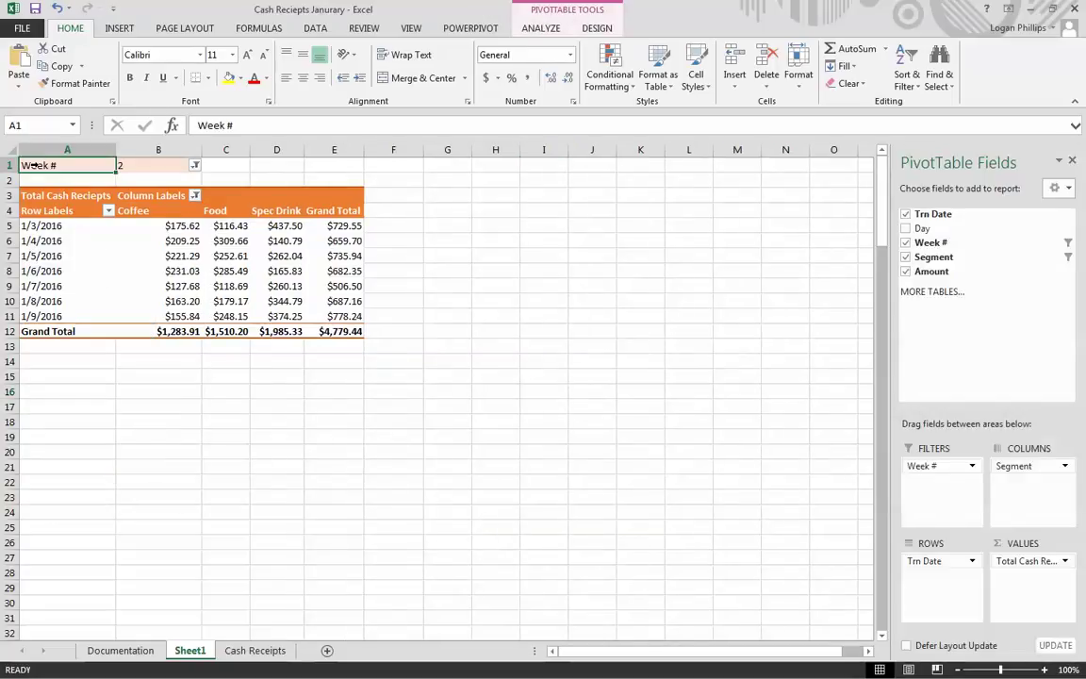
left_click(553, 29)
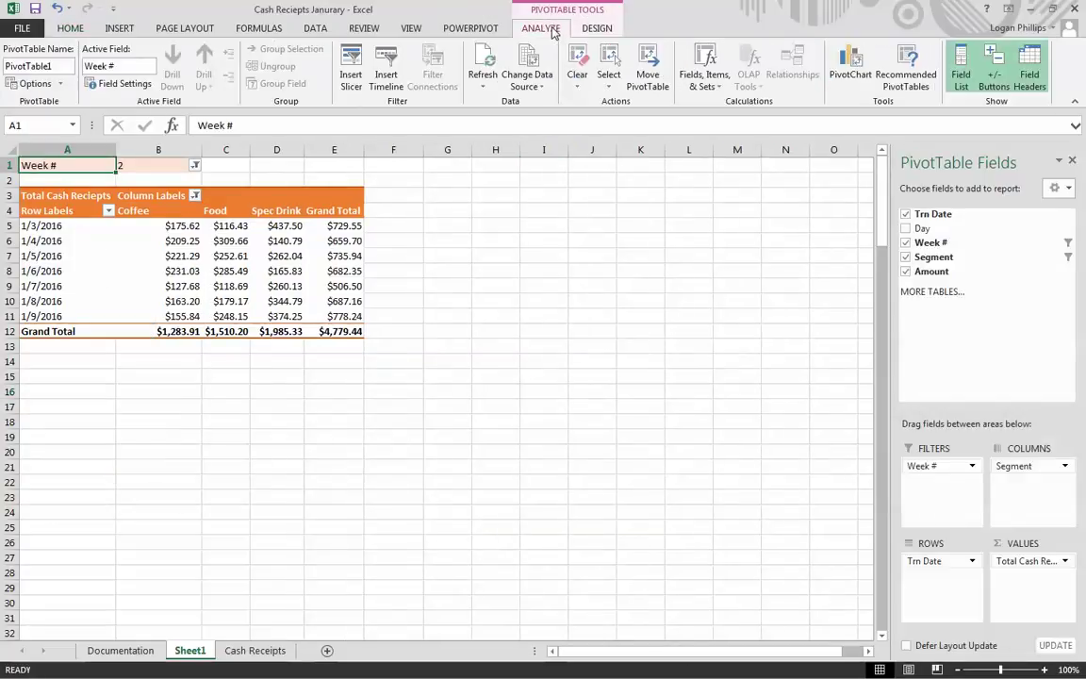
left_click(351, 74)
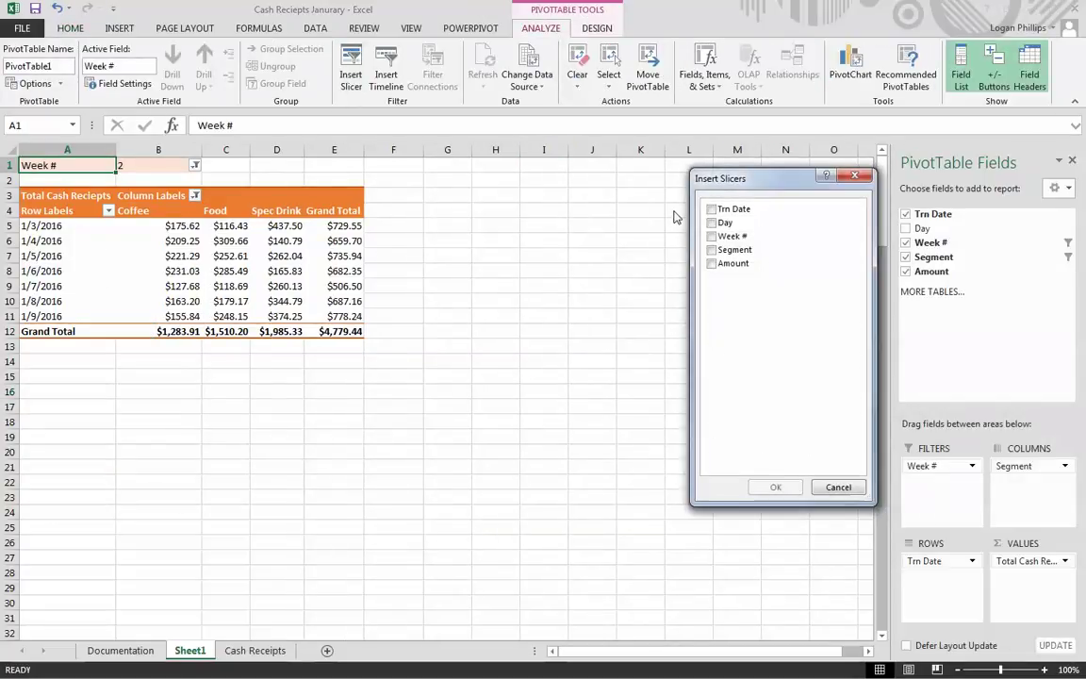
left_click(711, 236)
left_click(775, 486)
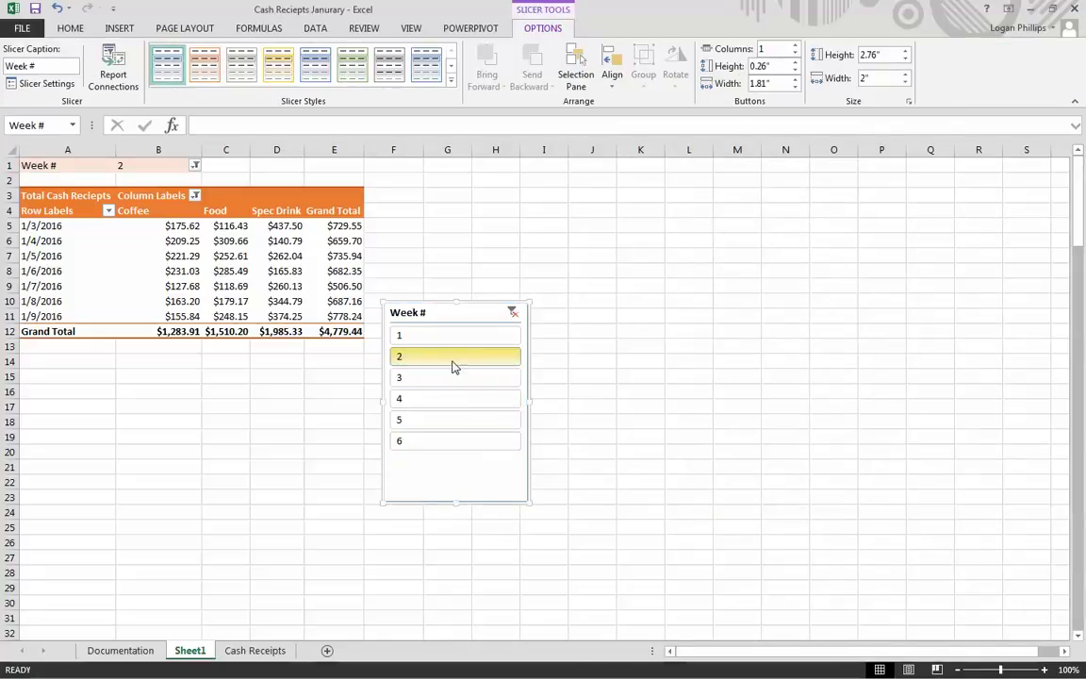
- Try the slicer by filtering the PivotTable to week 4 and week 6, and return it to week 2
left_click(444, 397)
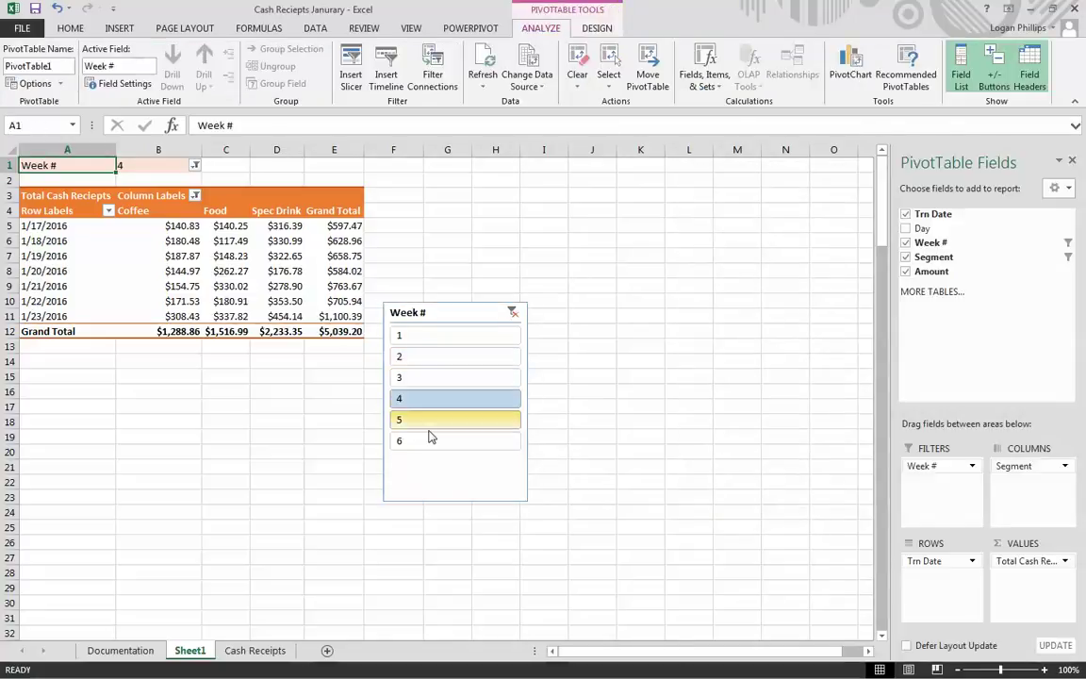
left_click(430, 440)
left_click(424, 358)
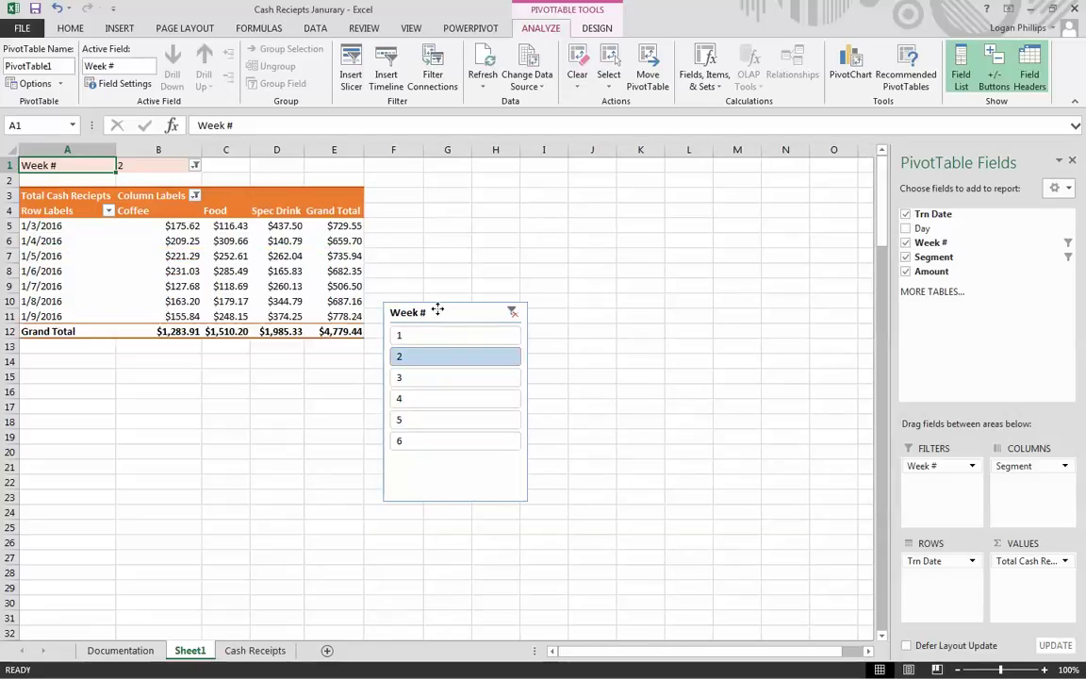
- Move the Week # slicer up beside the PivotTable and resize it to 2.2" high and 1" wide
left_click_drag(437, 310, 454, 212)
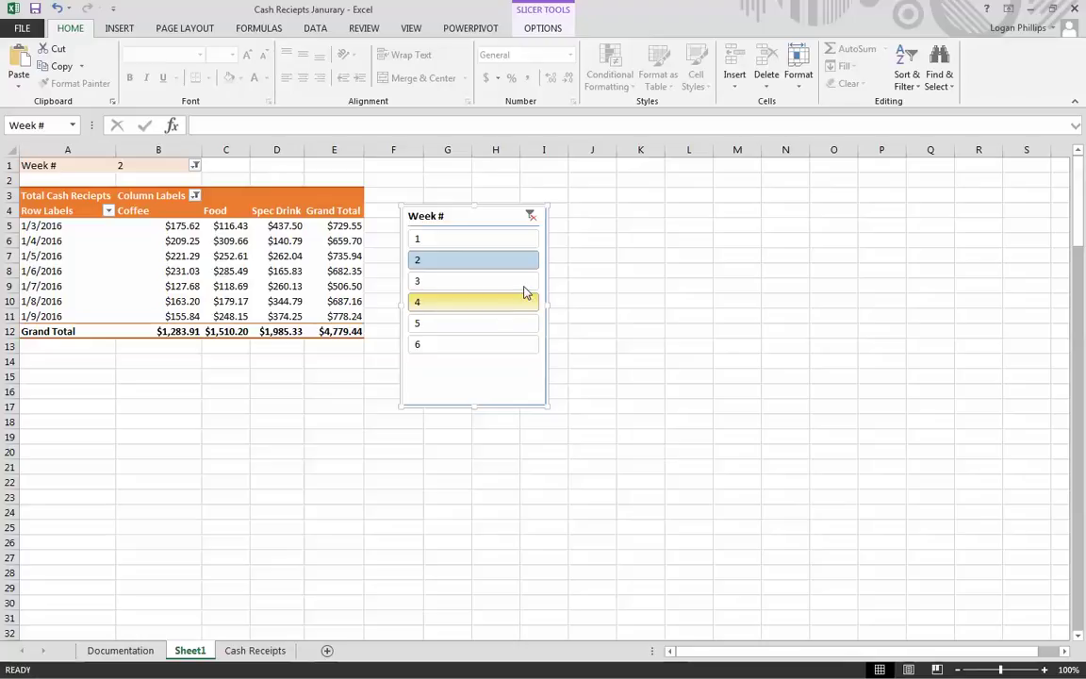
left_click(554, 28)
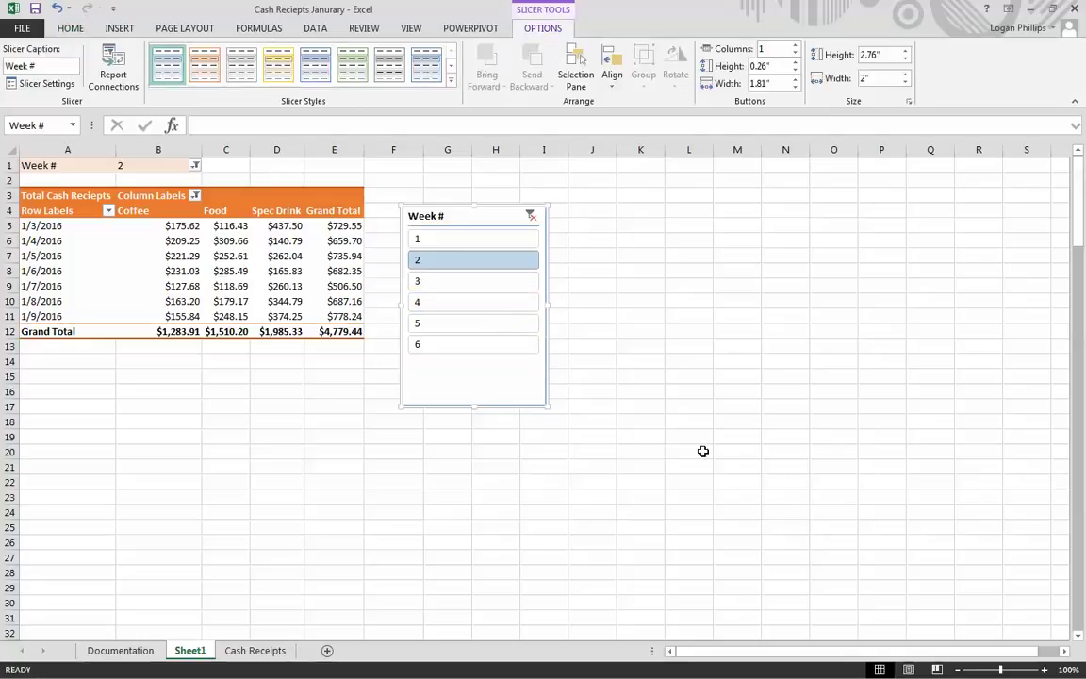
left_click(868, 56)
type("2.2")
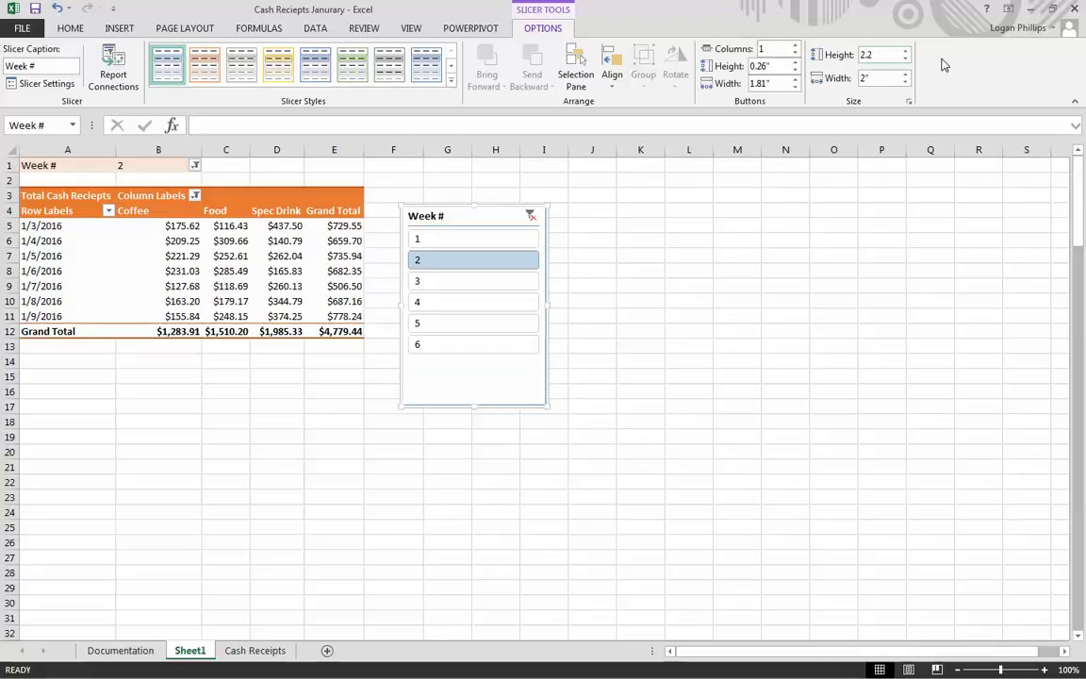
left_click(877, 79)
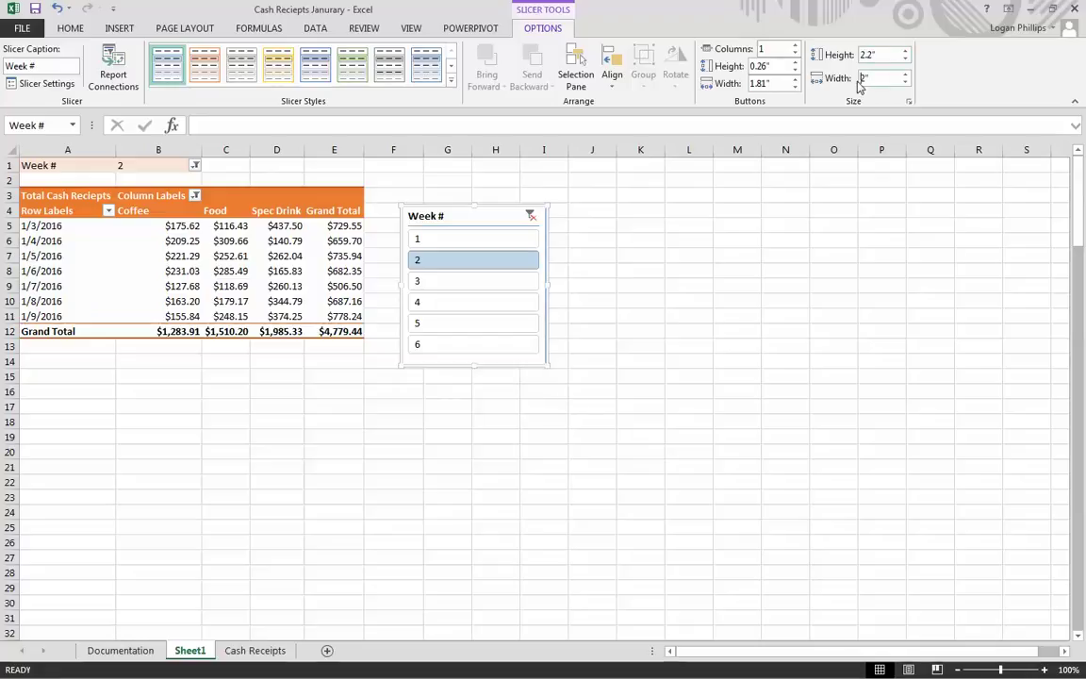
type("1")
- Apply the orange Dark slicer style and align the slicer's upper-left corner with column G and row 3
left_click(453, 82)
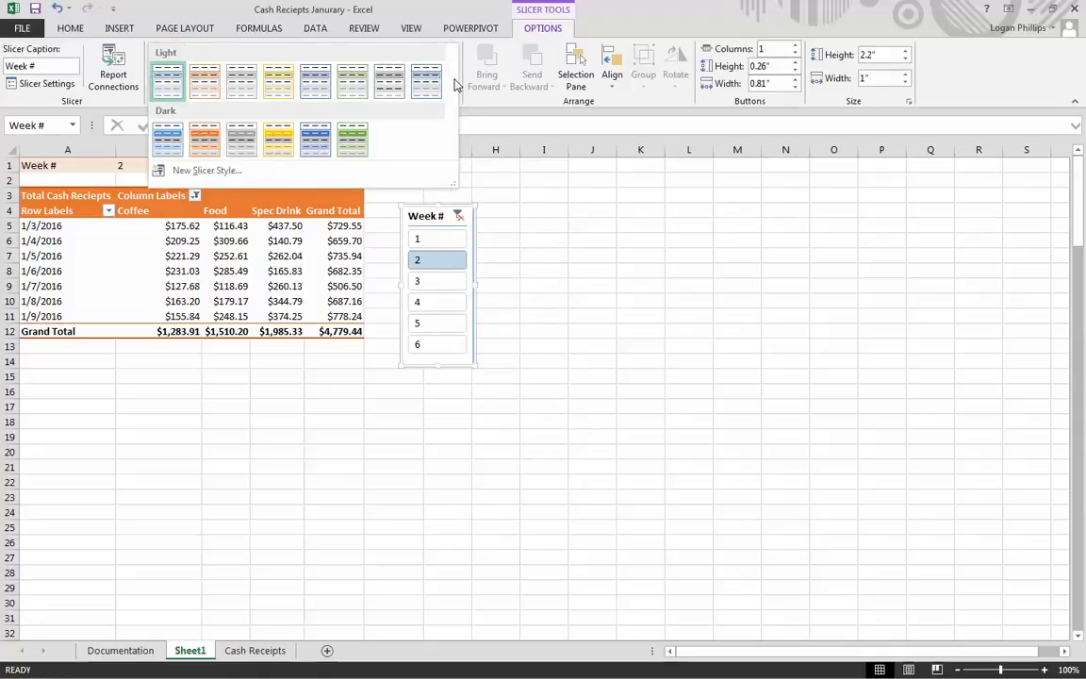
left_click(205, 137)
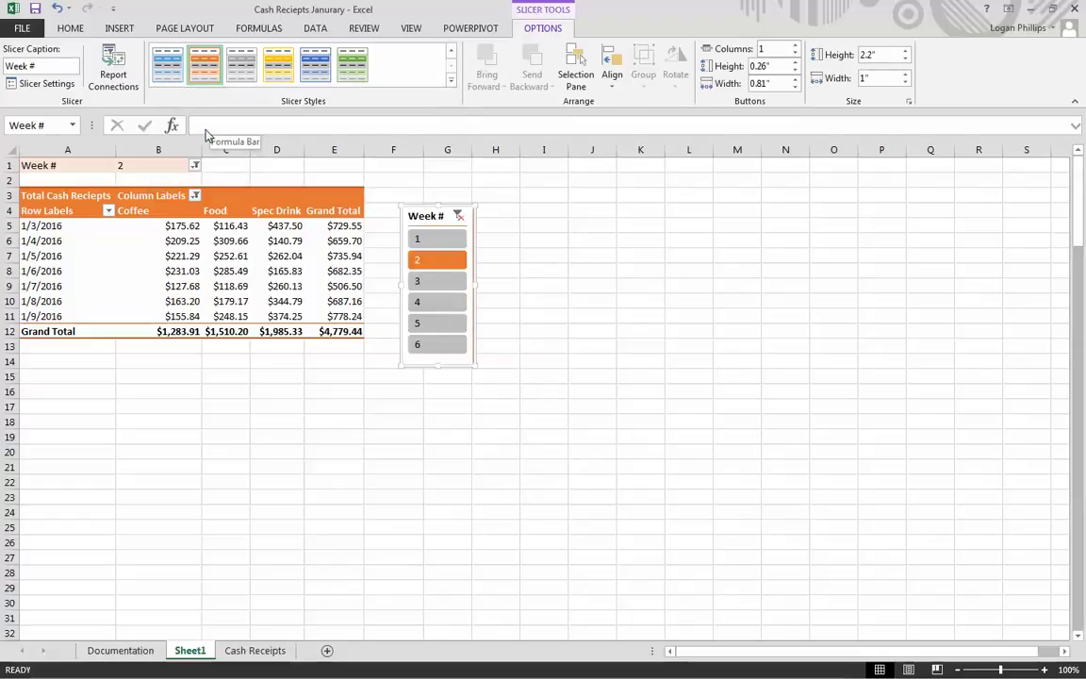
left_click_drag(418, 209, 445, 179)
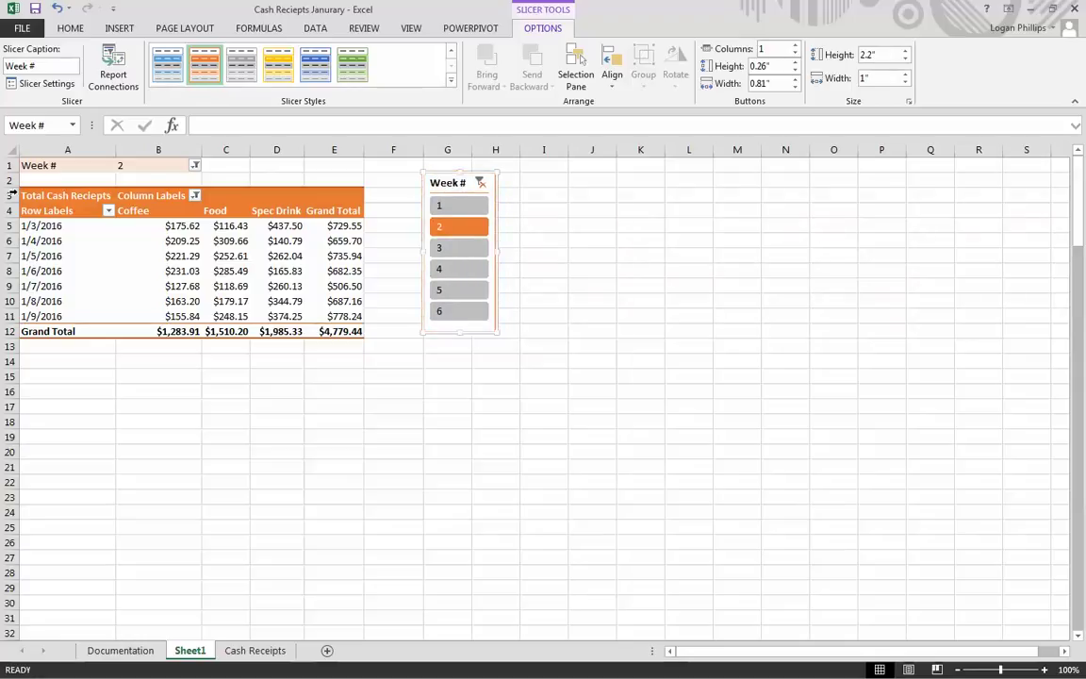
left_click(8, 196)
mouse_move(443, 179)
left_mouse_down()
mouse_move(440, 200)
mouse_move(451, 192)
left_mouse_up()
left_click(553, 257)
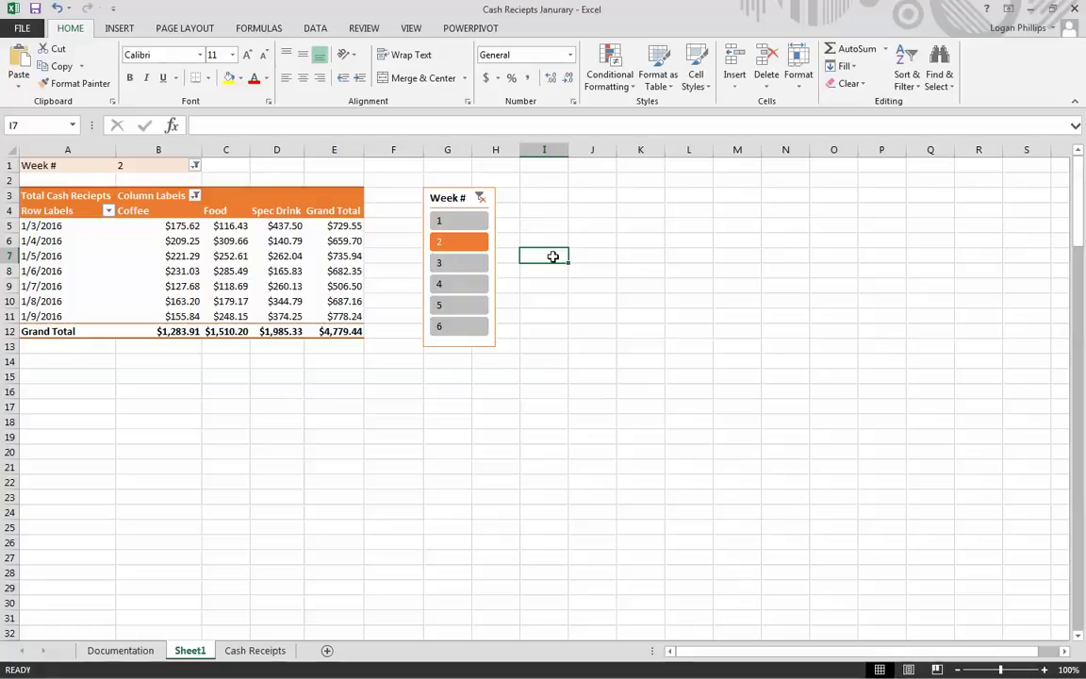
- Try multi-selection in the Week # slicer by adding weeks 3, 4 and 5, and remove week 2 from the filter
left_click(472, 264, "ctrl")
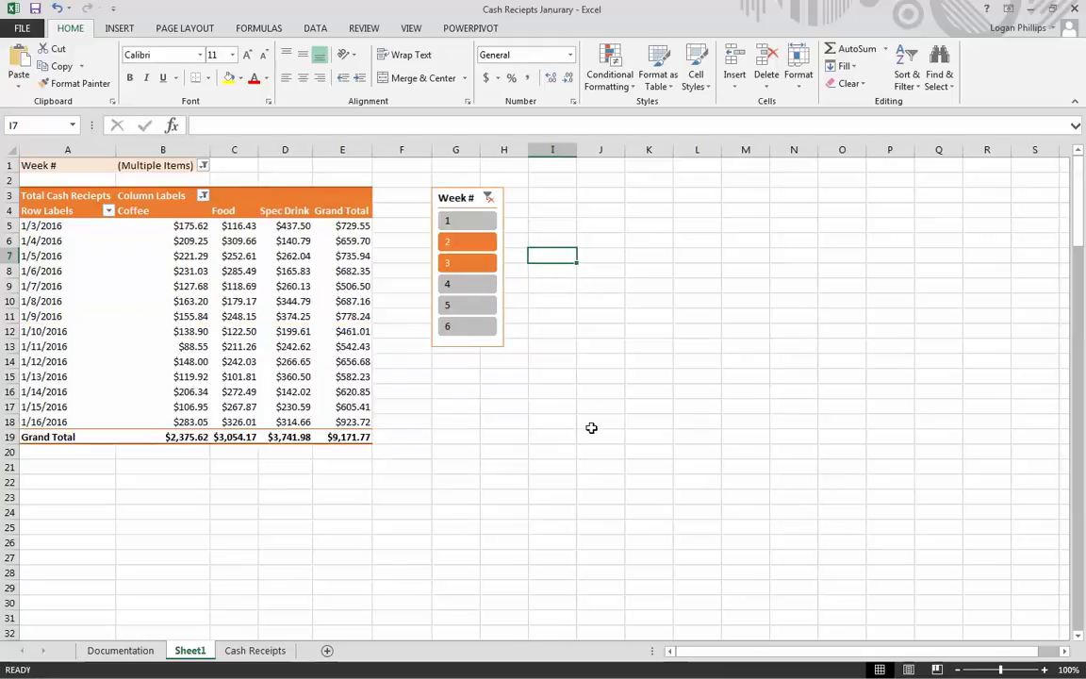
left_click(450, 285, "ctrl")
left_click(451, 305, "ctrl")
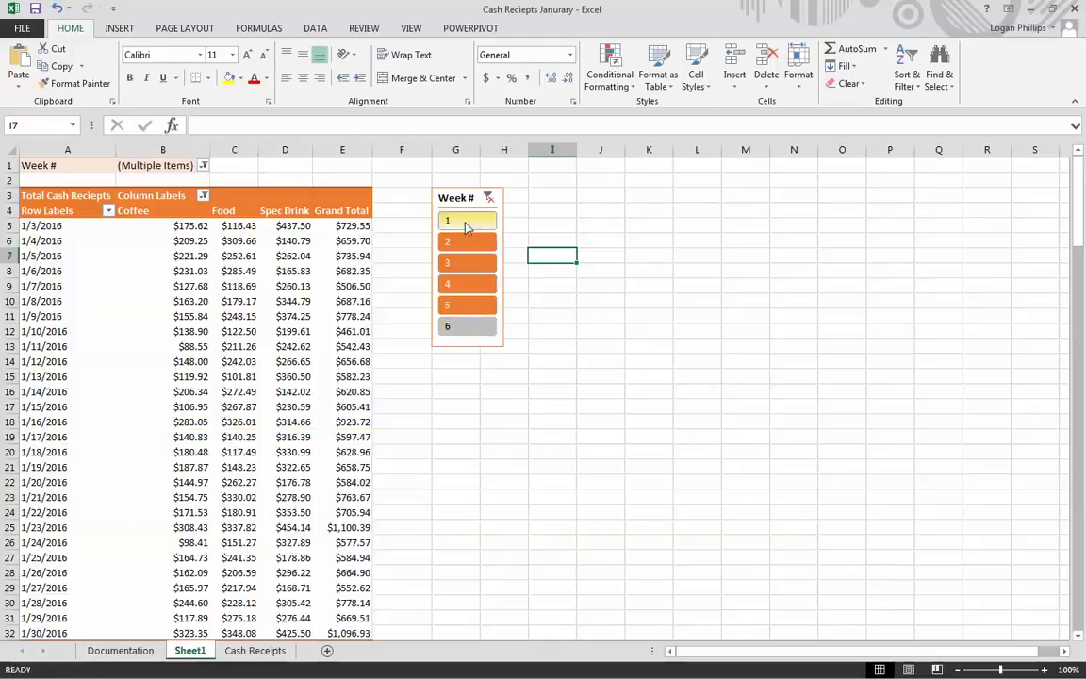
left_click(451, 241, "ctrl")
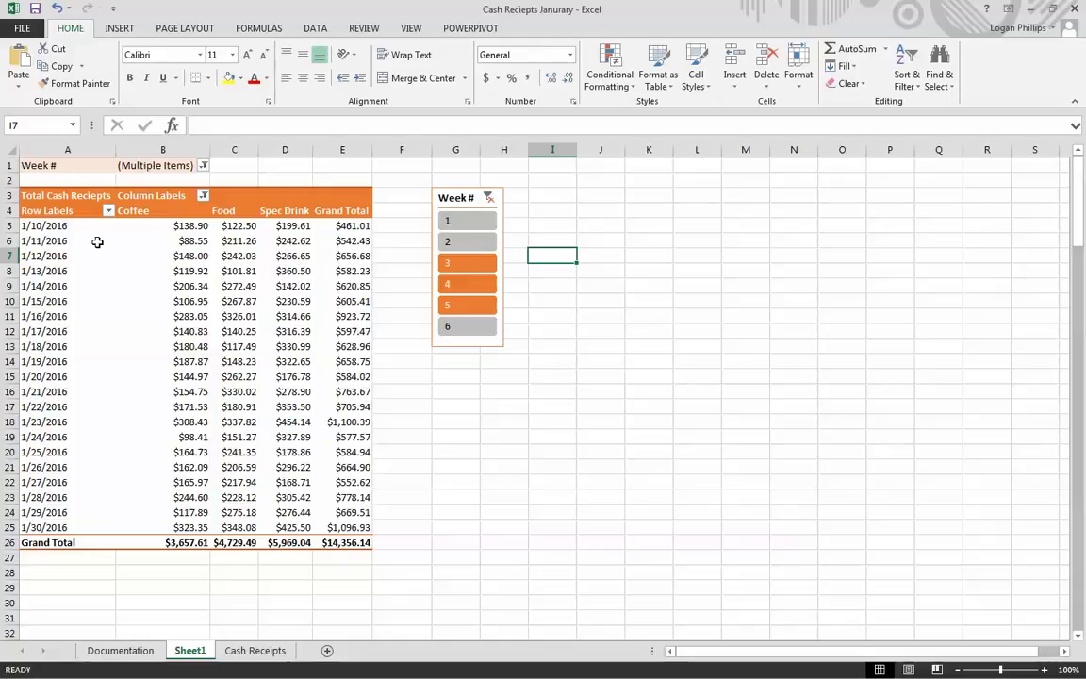
- Select the PivotTable and hide its PivotTable Fields list
left_click(90, 280)
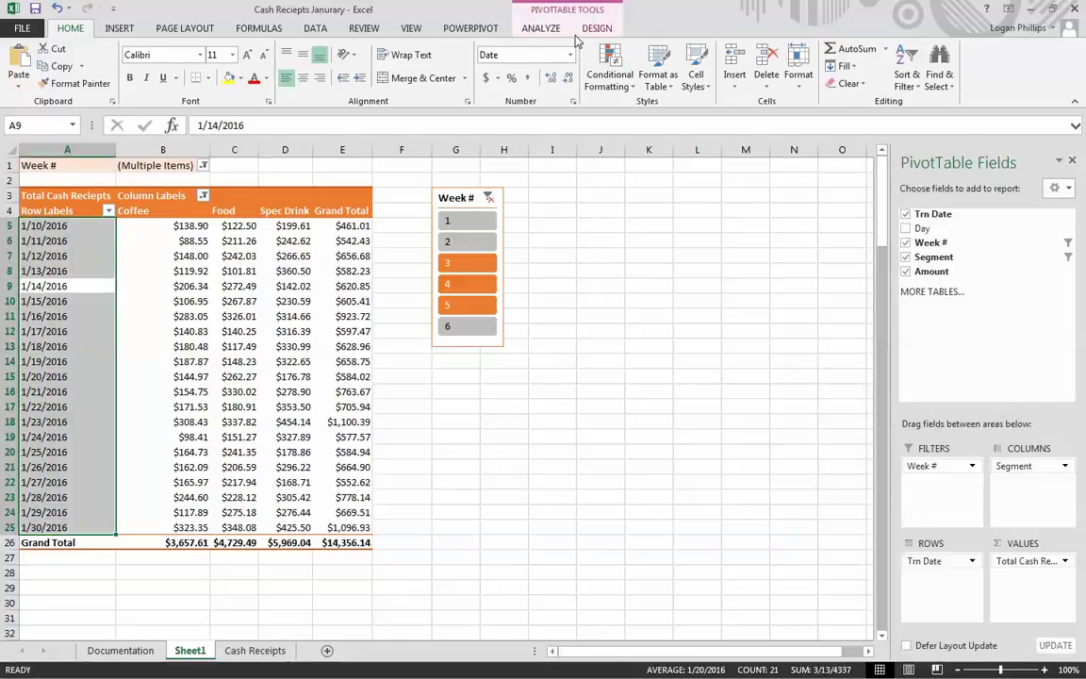
left_click(541, 28)
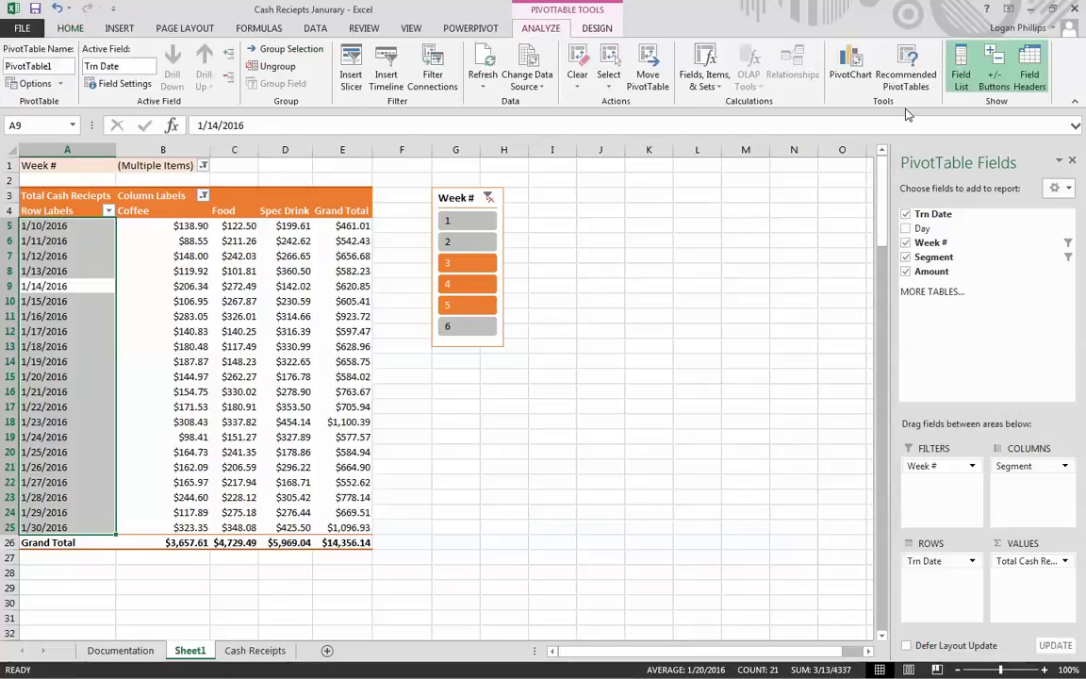
left_click(66, 67)
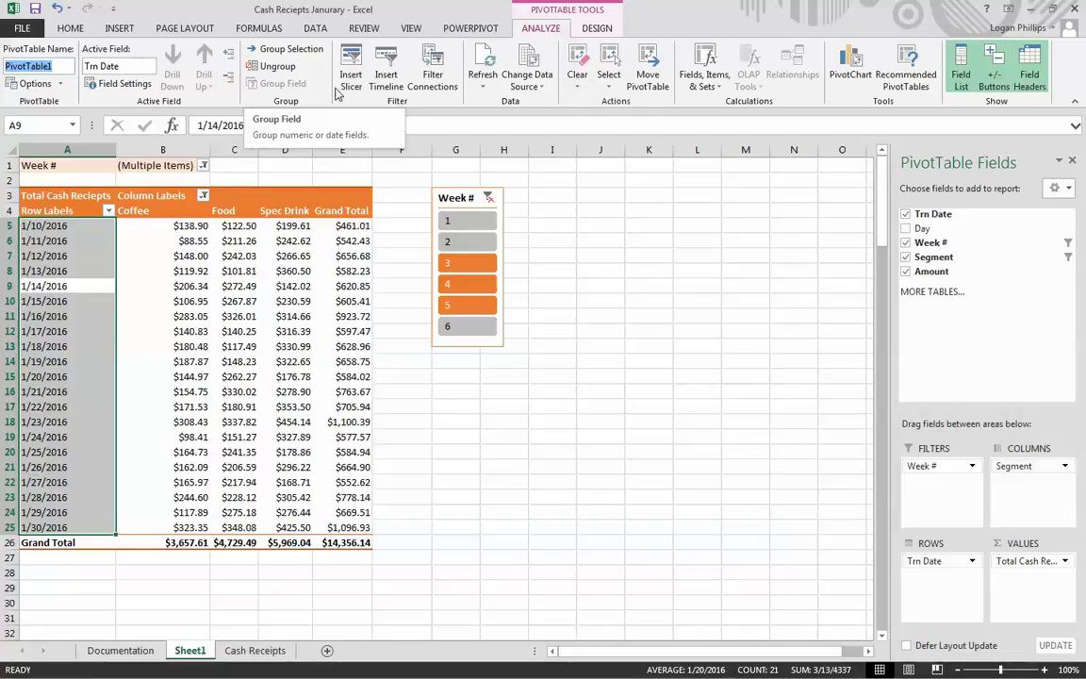
left_click(962, 80)
left_click(962, 80)
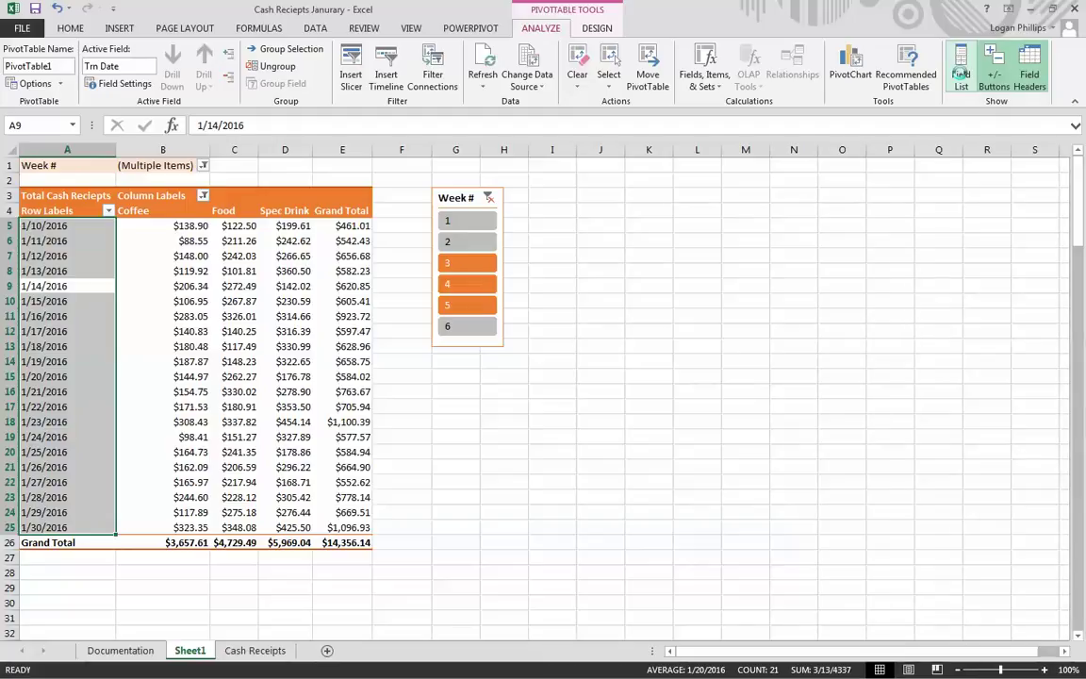
left_click(962, 80)
left_click(962, 80)
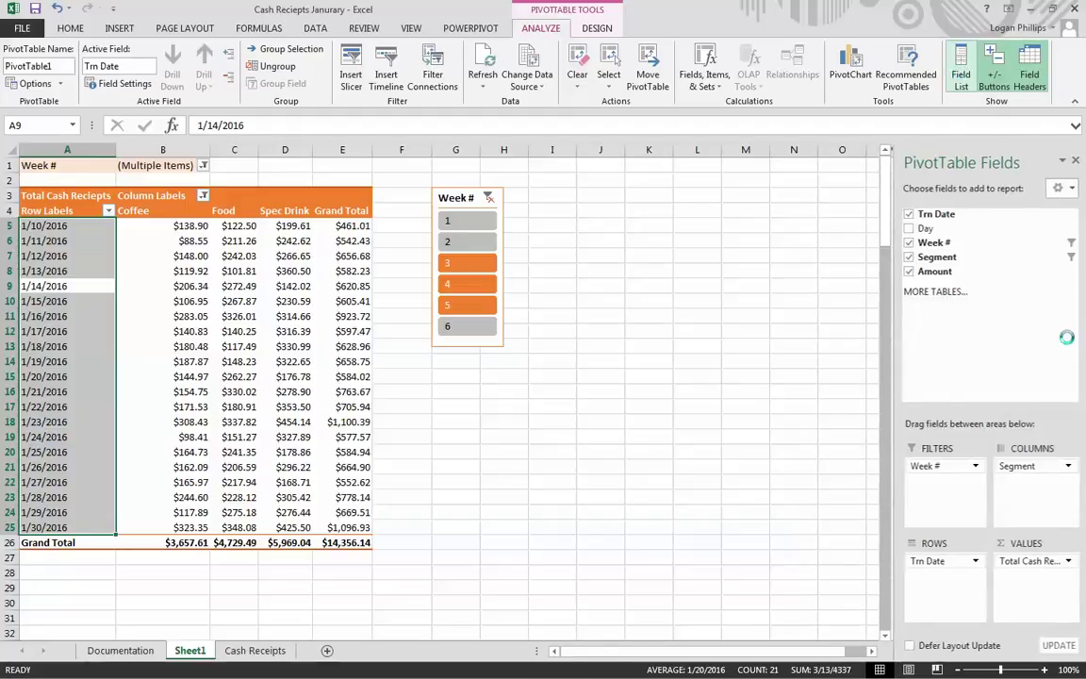
left_click(961, 81)
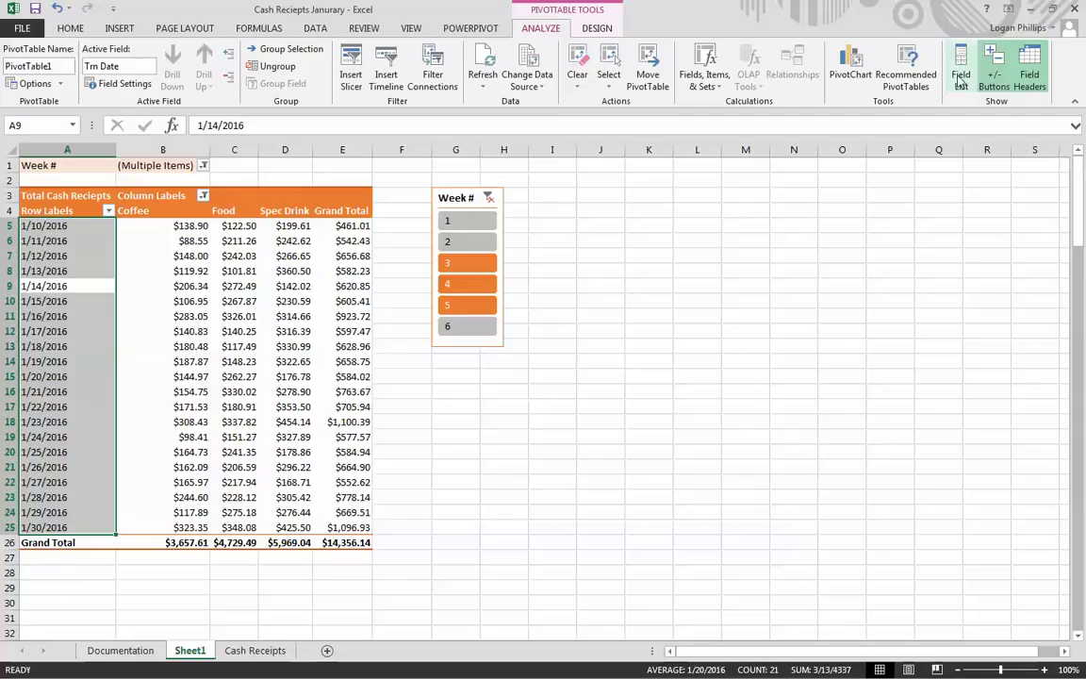
- Toggle the PivotTable Fields list on and off while selecting different cells inside the PivotTable
left_click(296, 346)
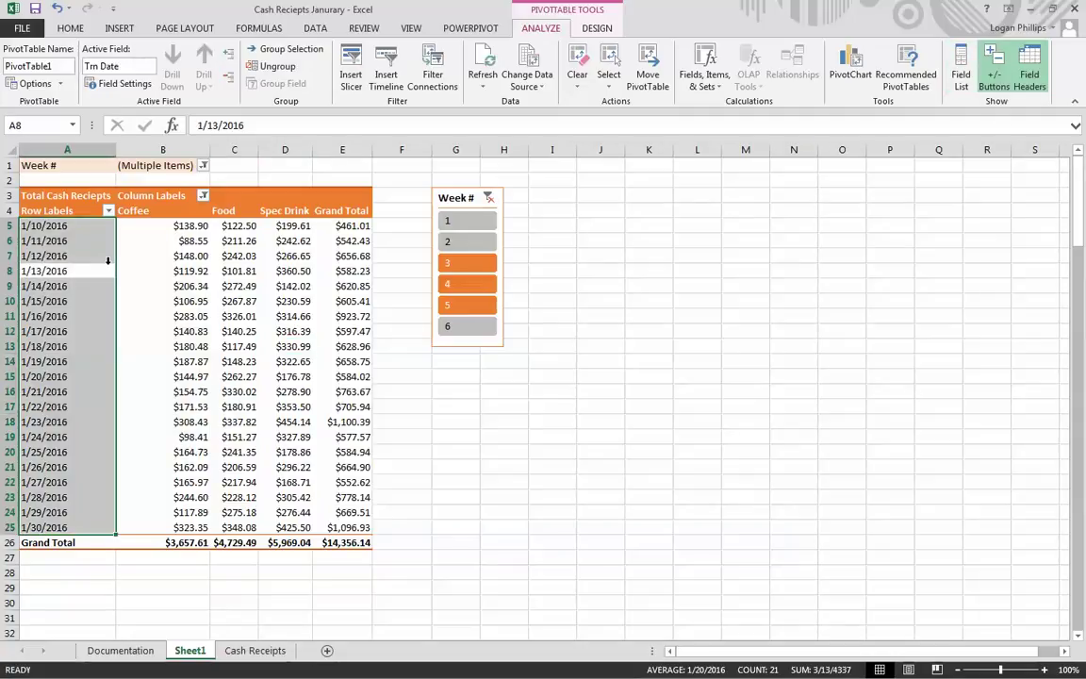
left_click(961, 75)
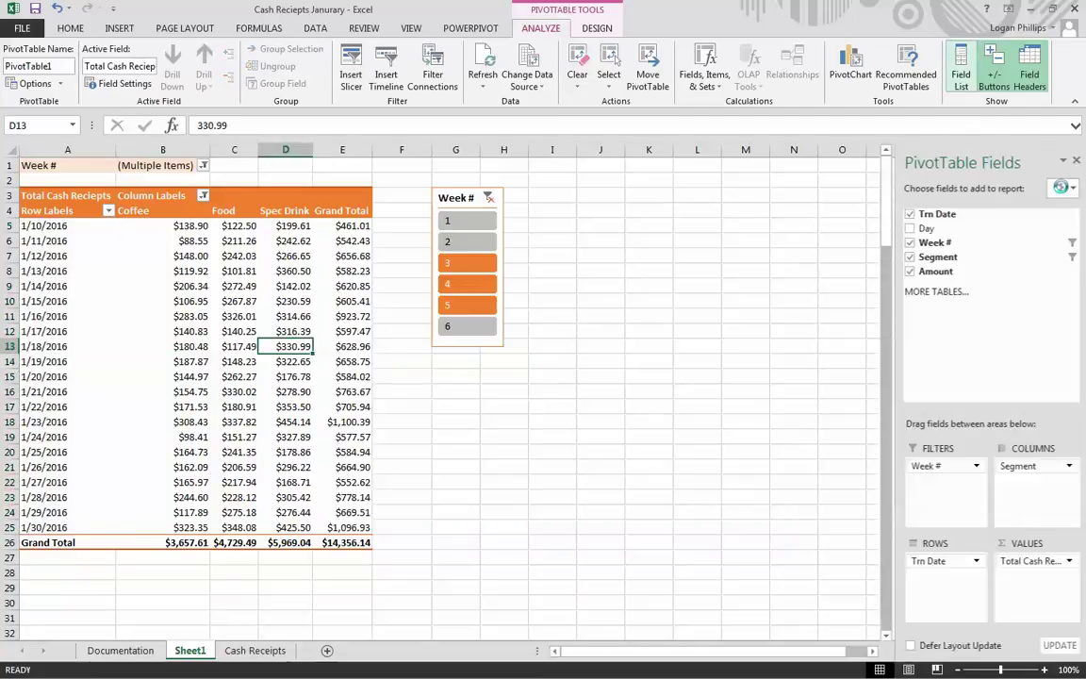
left_click(241, 361)
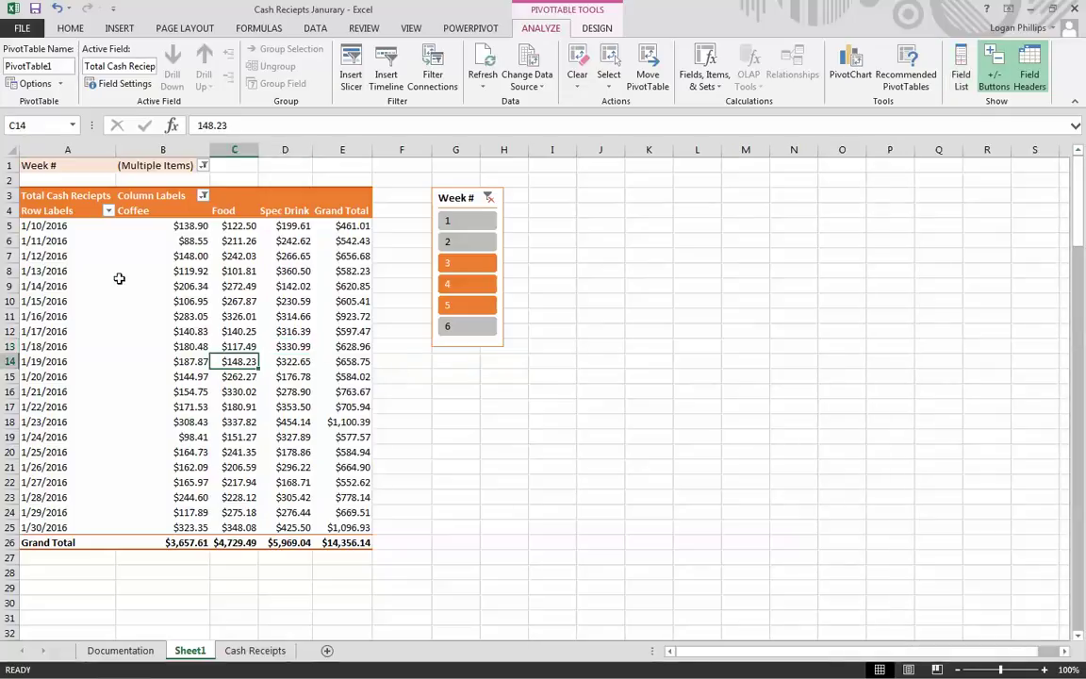
left_click(124, 282)
left_click(316, 349)
left_click(239, 480)
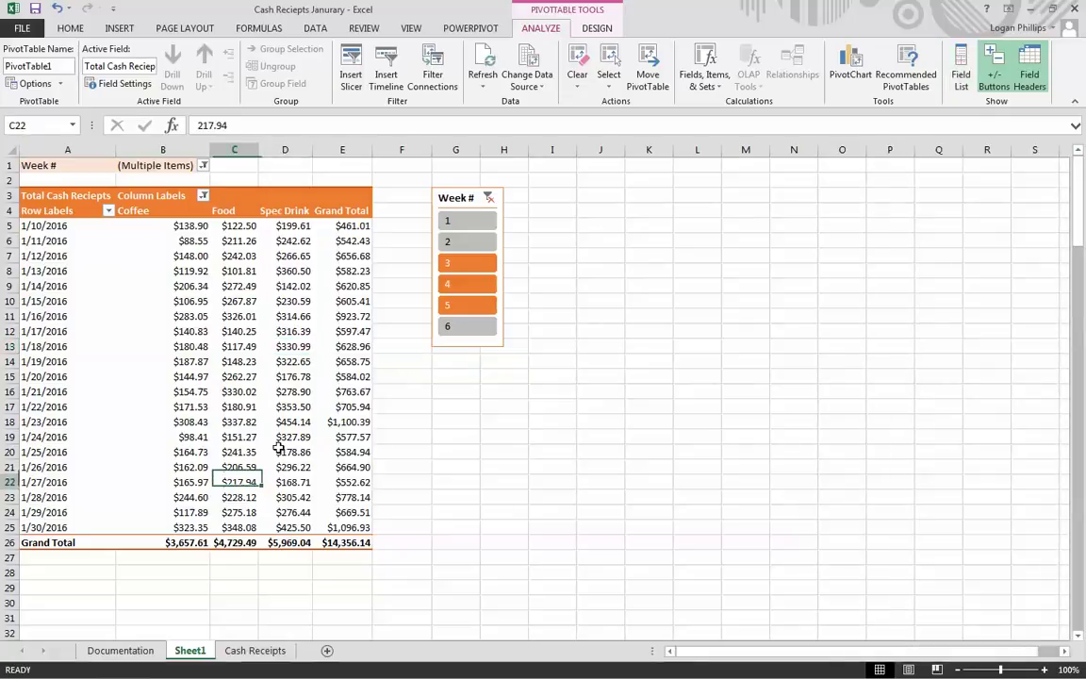
left_click(961, 75)
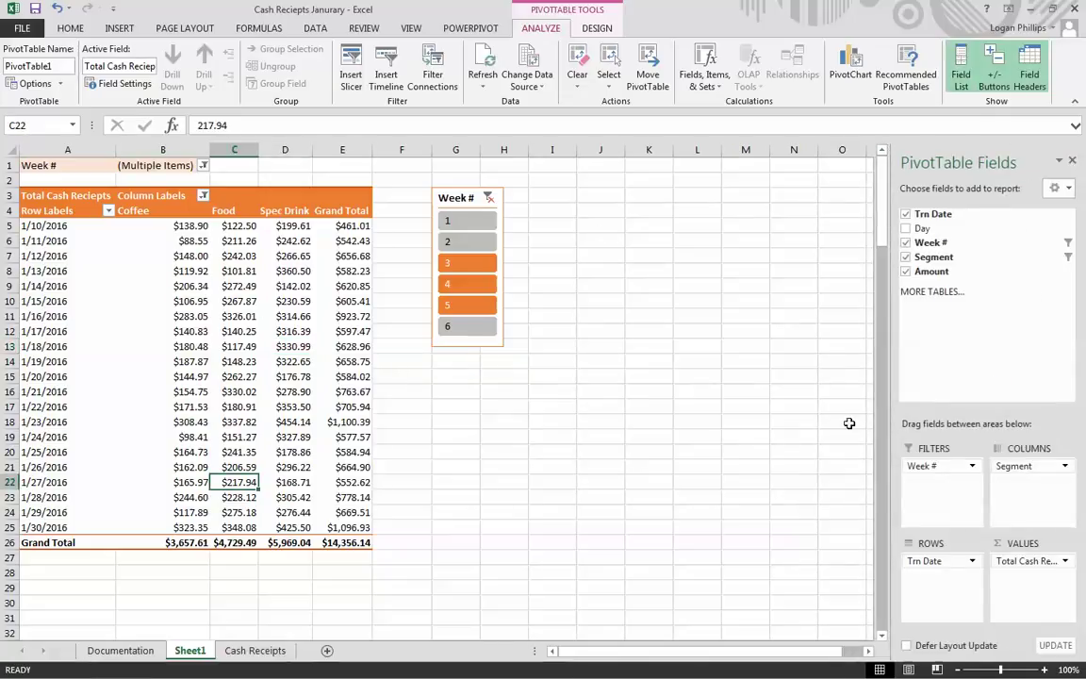
left_click(960, 76)
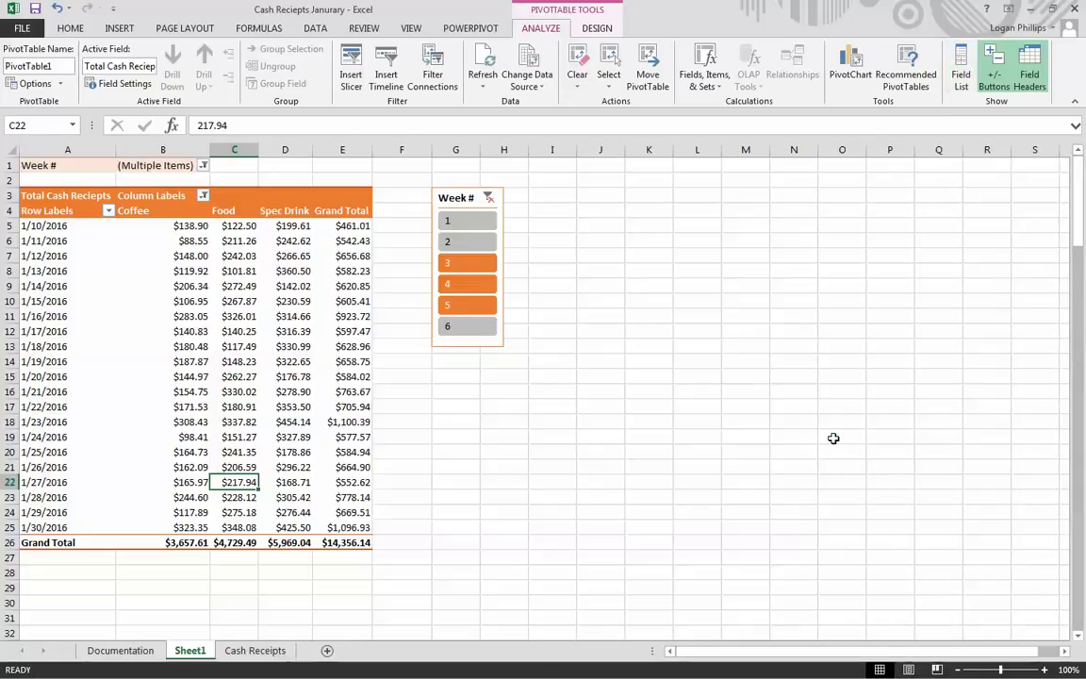
- Name the PivotTable WeeklySummary
left_click(57, 66)
type("WeeklySummary")
- Try to rename Sheet1 as Weekly Summary Pivot Table
double_click(190, 651)
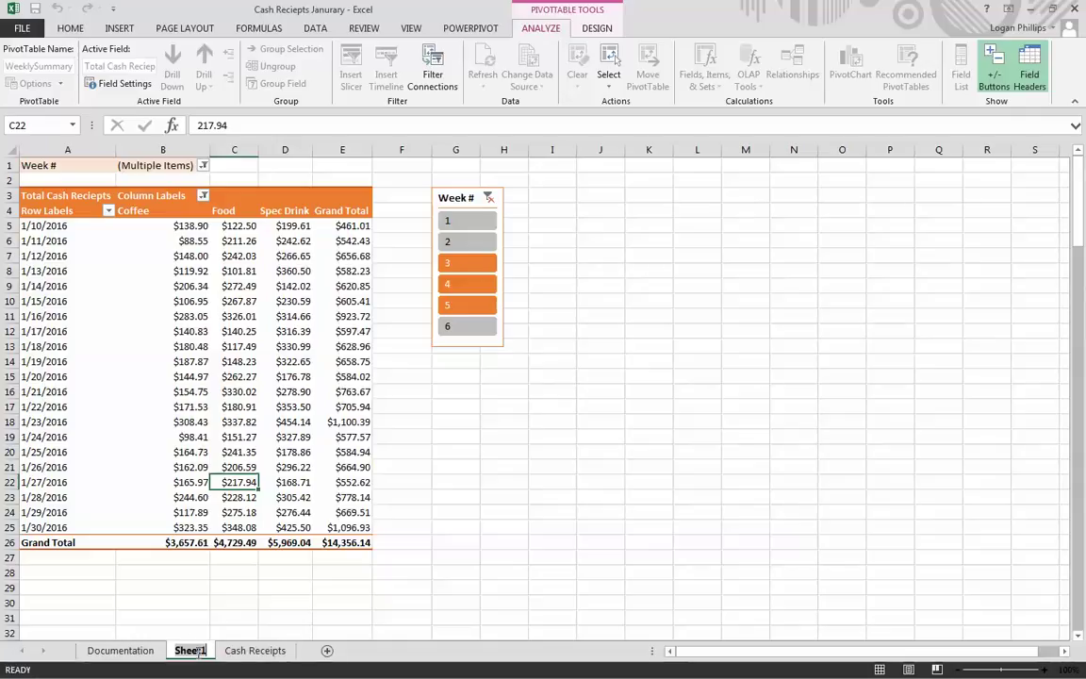
type("Weekly Summar")
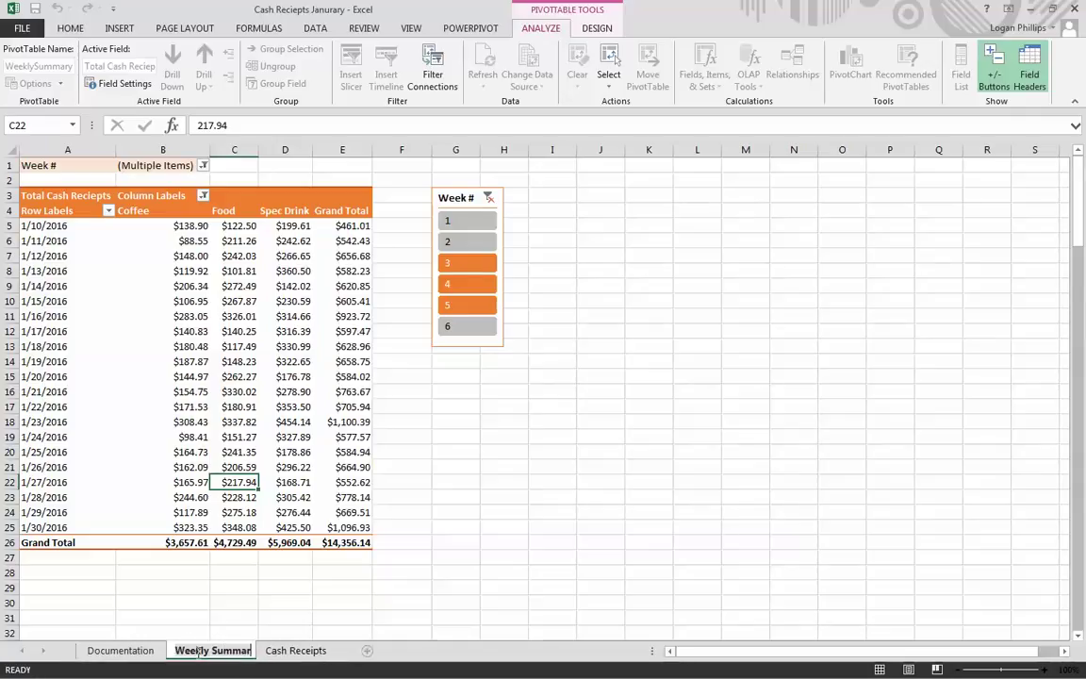
type("y Pivot Tabl")
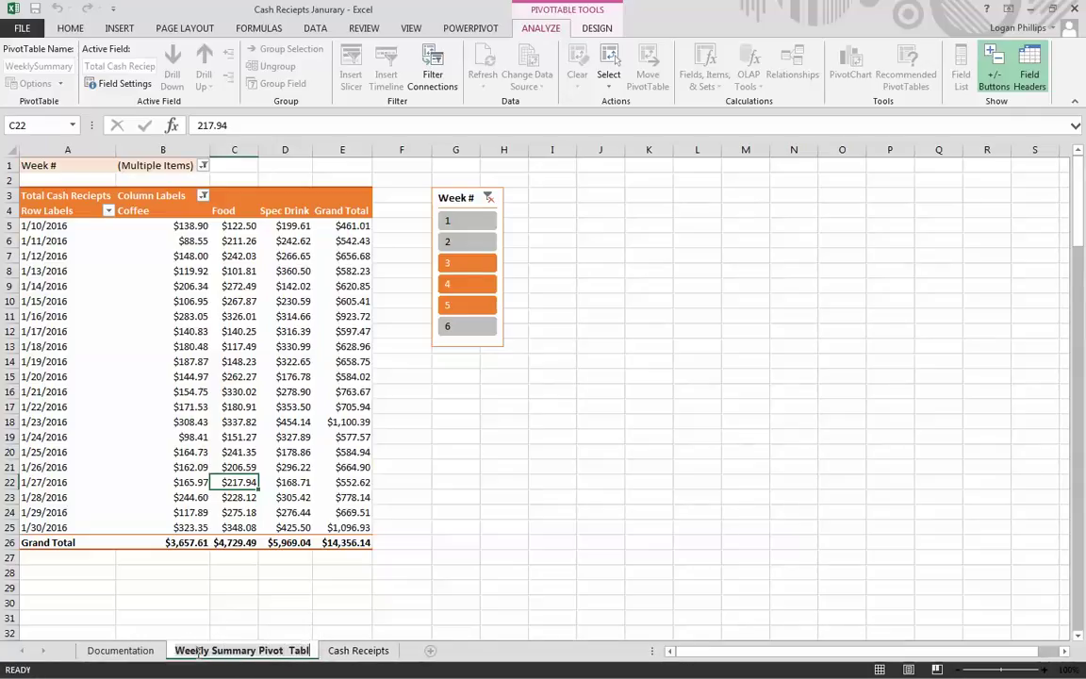
type("e")
key("Return")
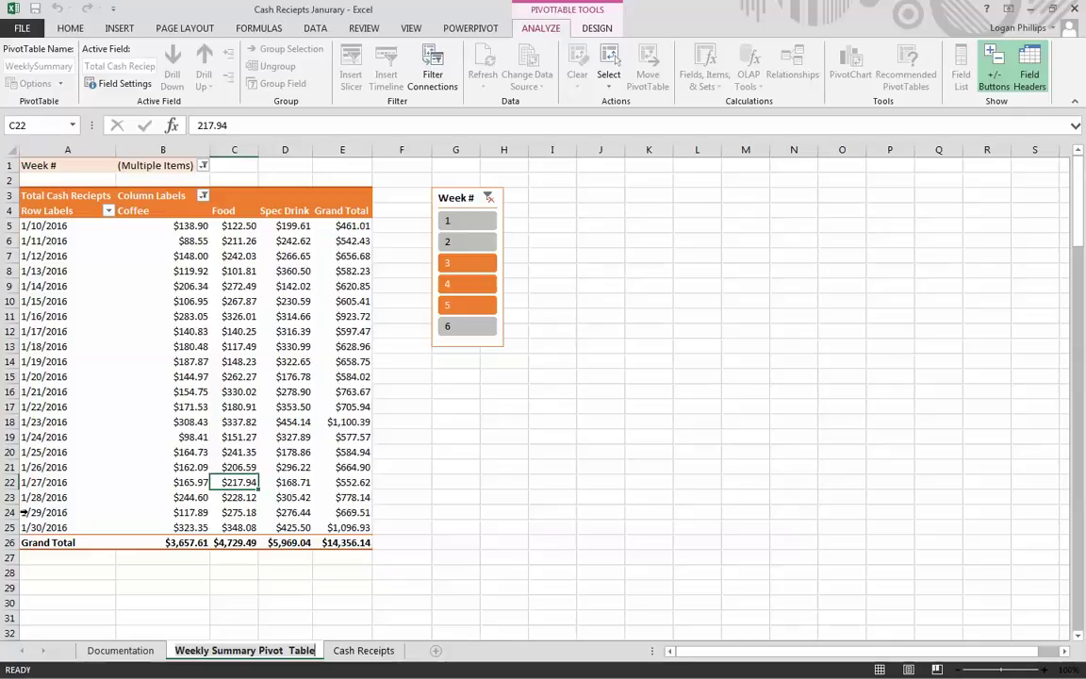
key("Return")
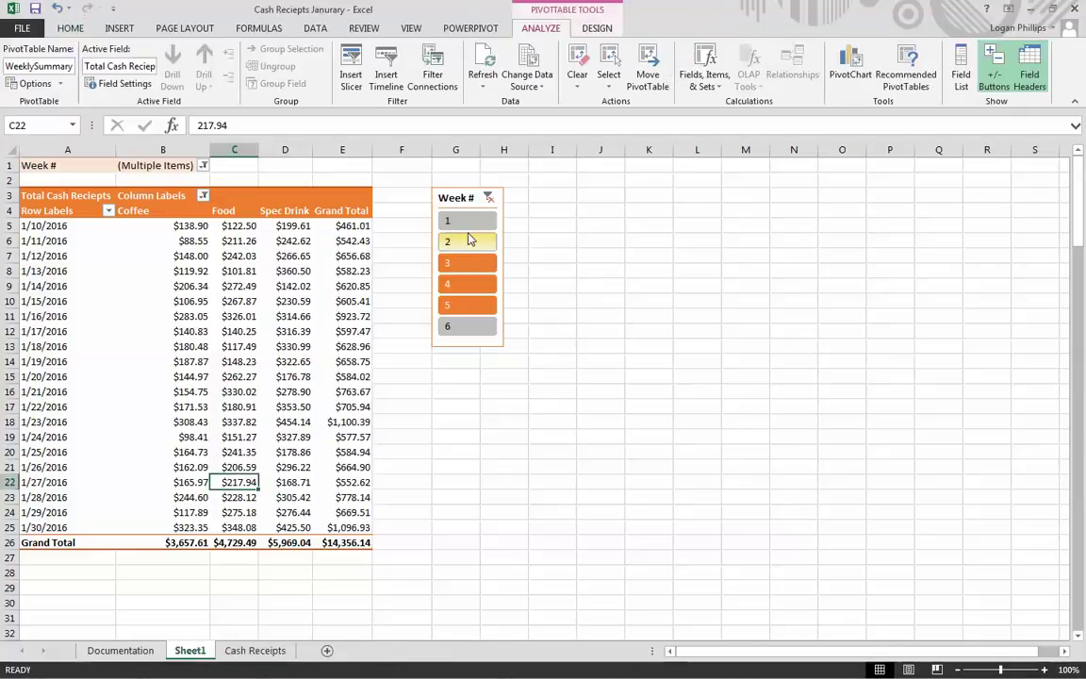
- Filter the PivotTable to week 2 only with the Week # slicer
left_click(462, 241)
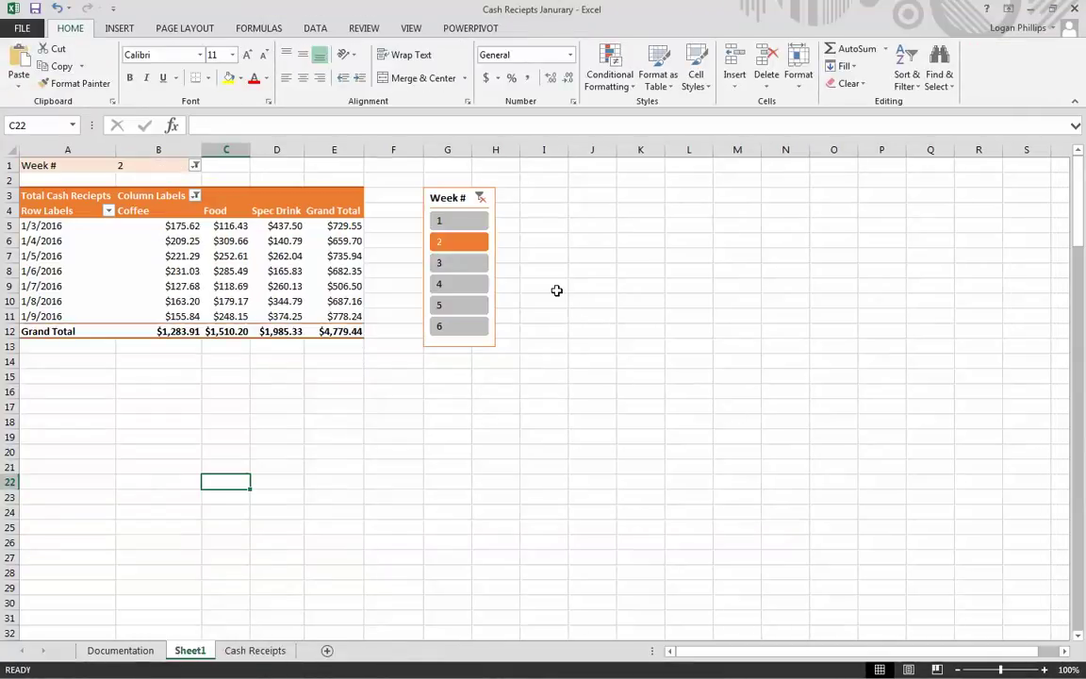
left_click(437, 455)
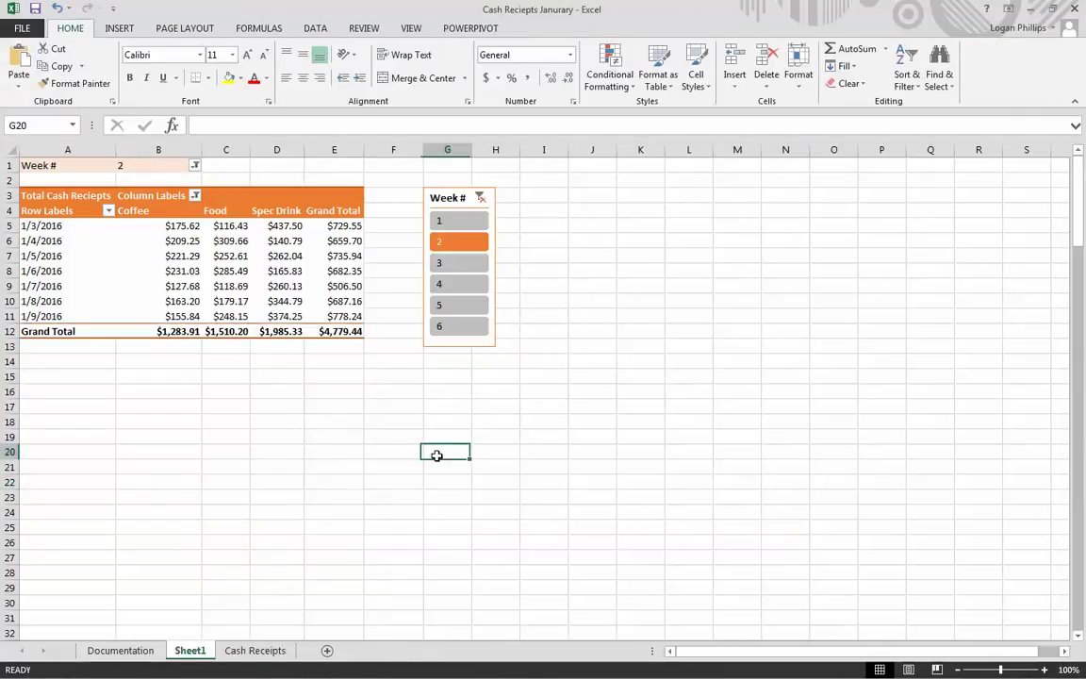
left_click(592, 404)
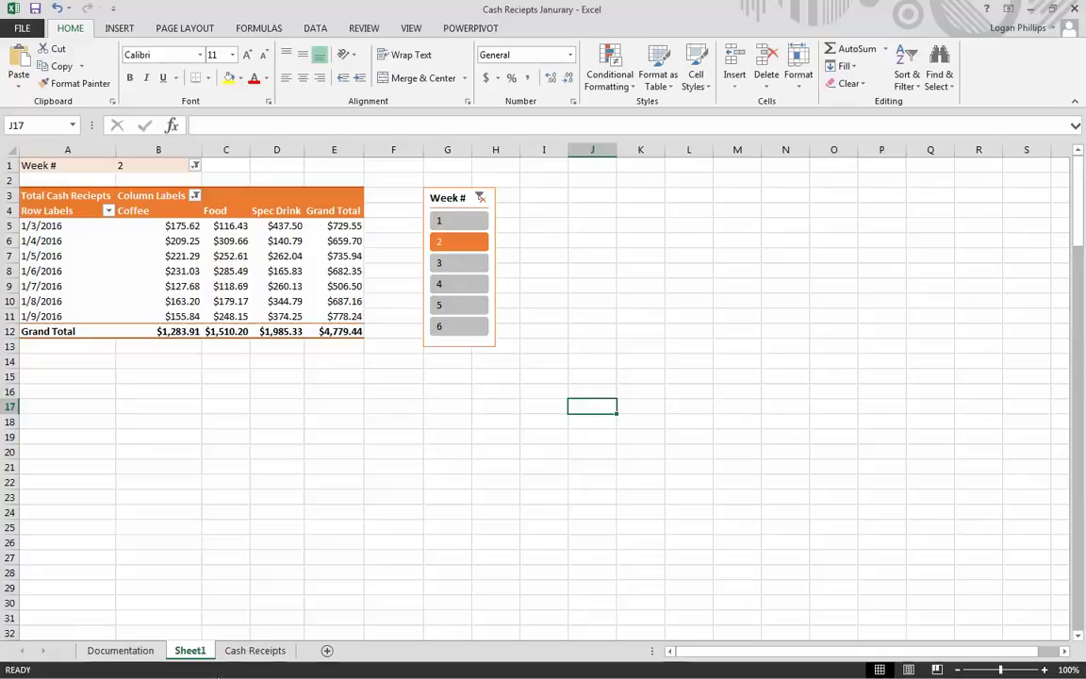
- Rename the sheet holding the PivotTable as Weekly Summary PivotTable
left_click(252, 651)
scroll(351, 312, "up", 2)
scroll(351, 312, "up", 20)
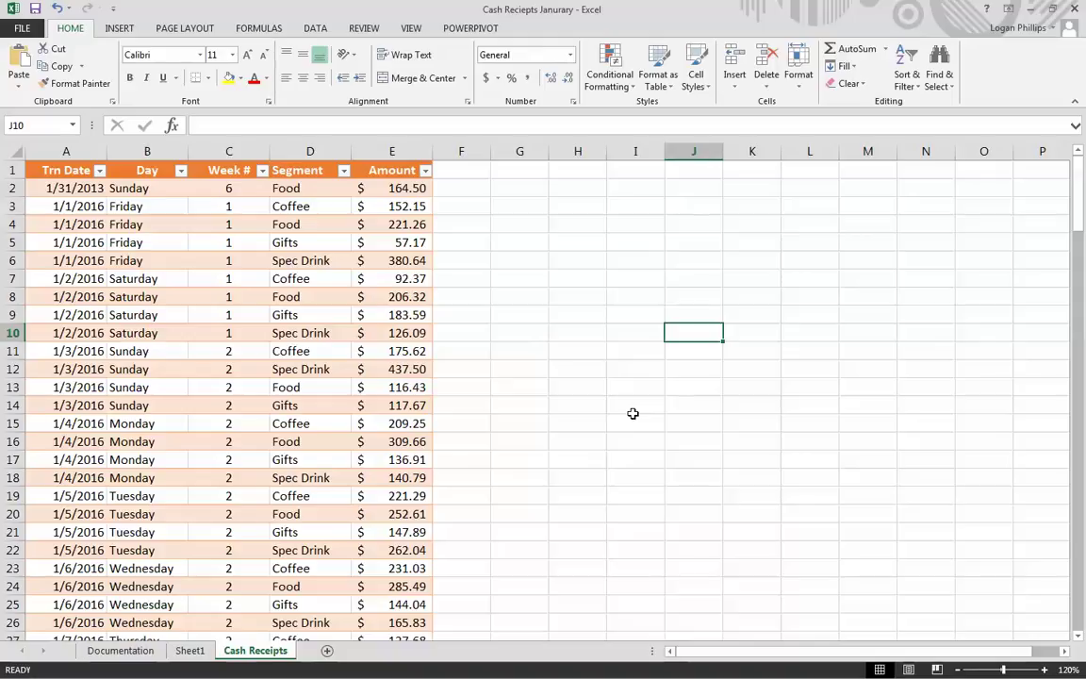
left_click(188, 650)
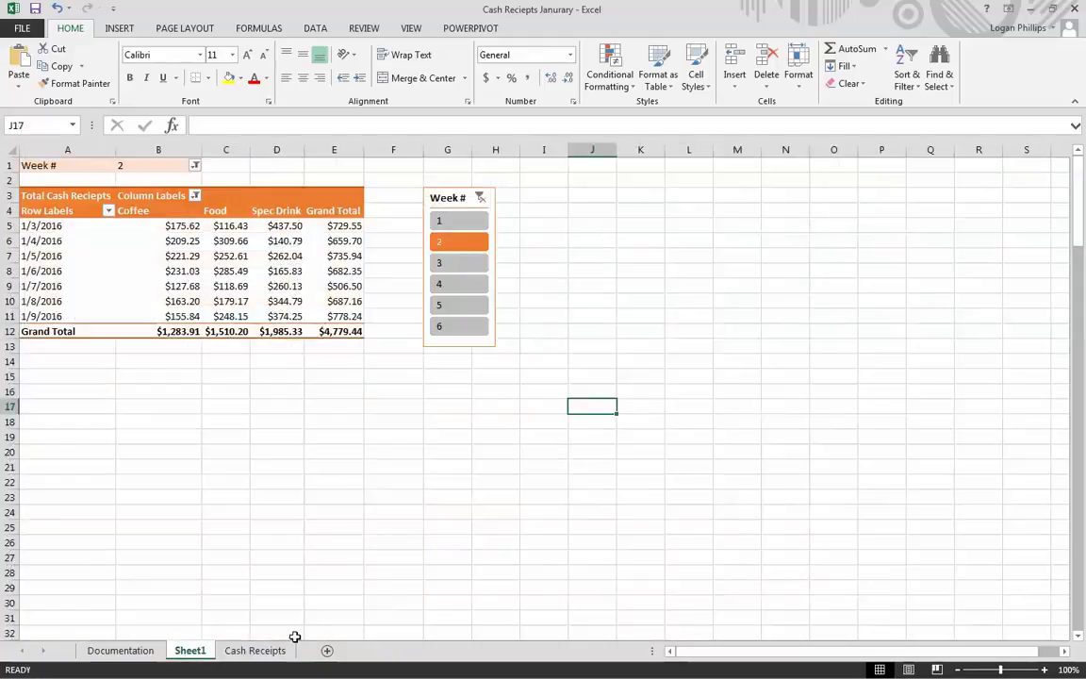
double_click(181, 651)
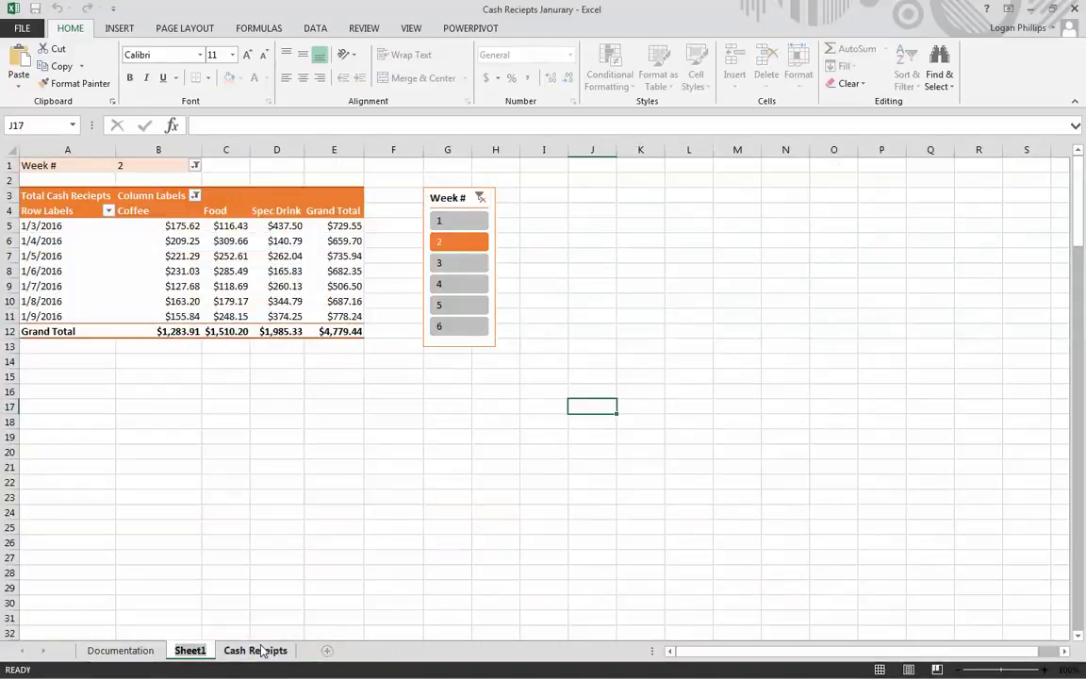
type("Weekly S")
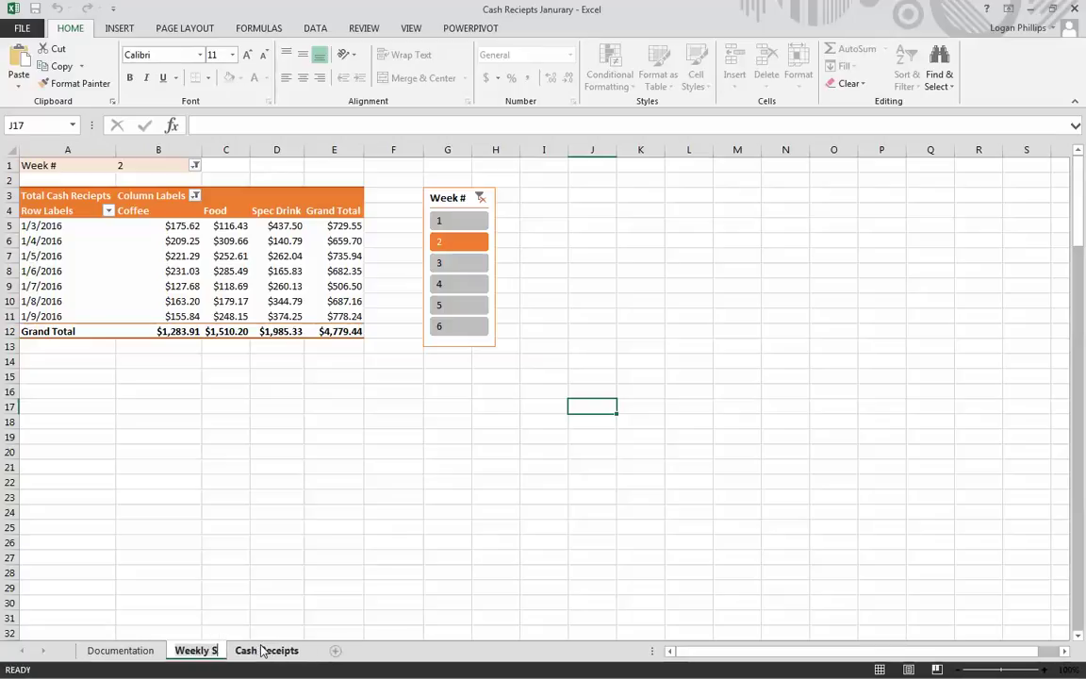
type("ummary")
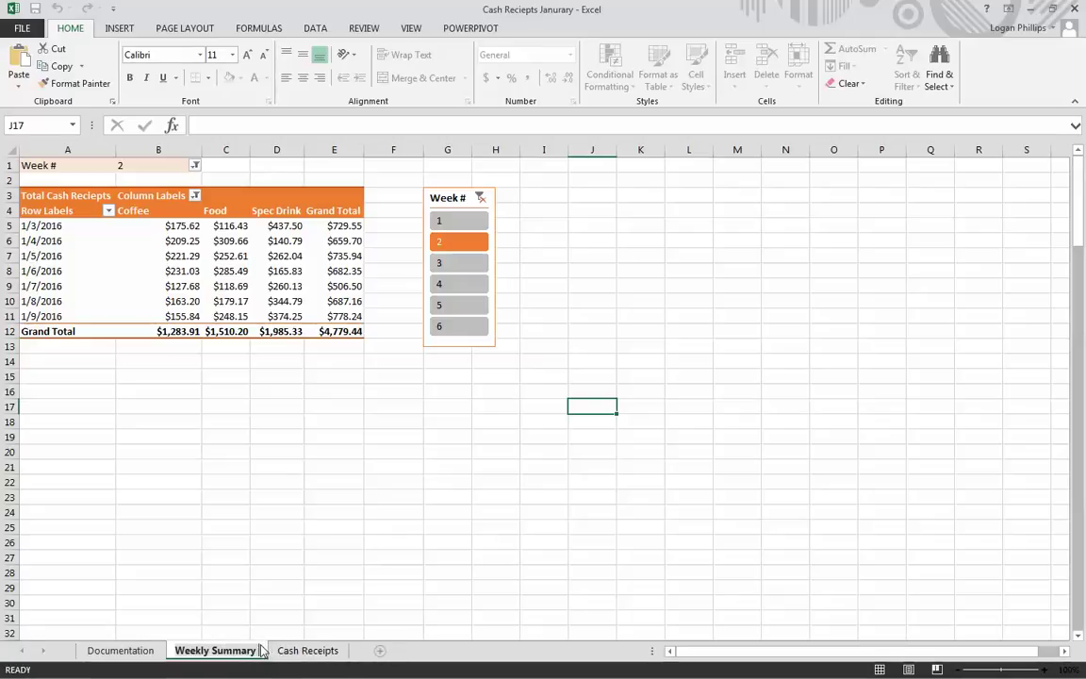
type(" PivotTable")
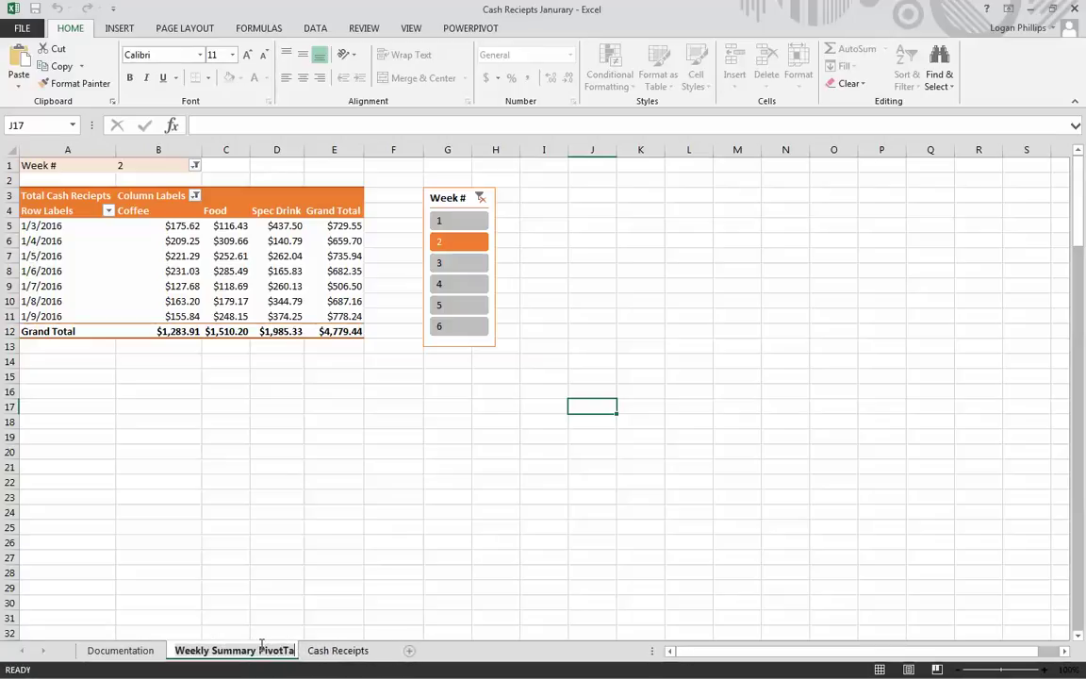
left_click(266, 529)
- Compare the Weekly Summary PivotTable sheet with the Cash Receipts sheet and check the name of the source table
left_click(359, 651)
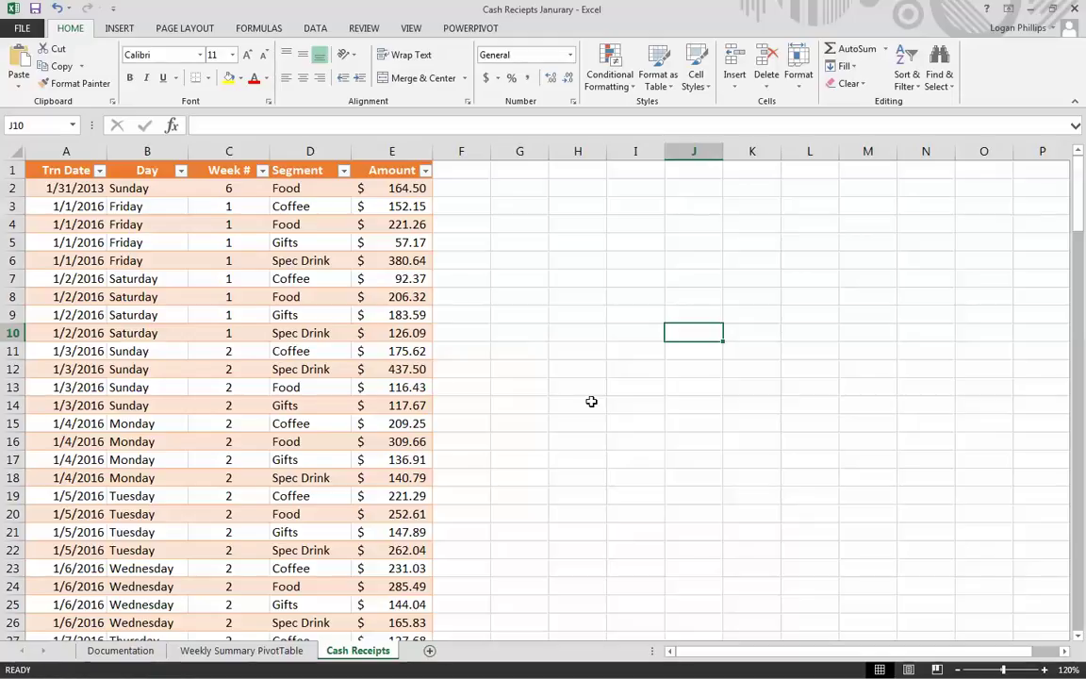
left_click(243, 652)
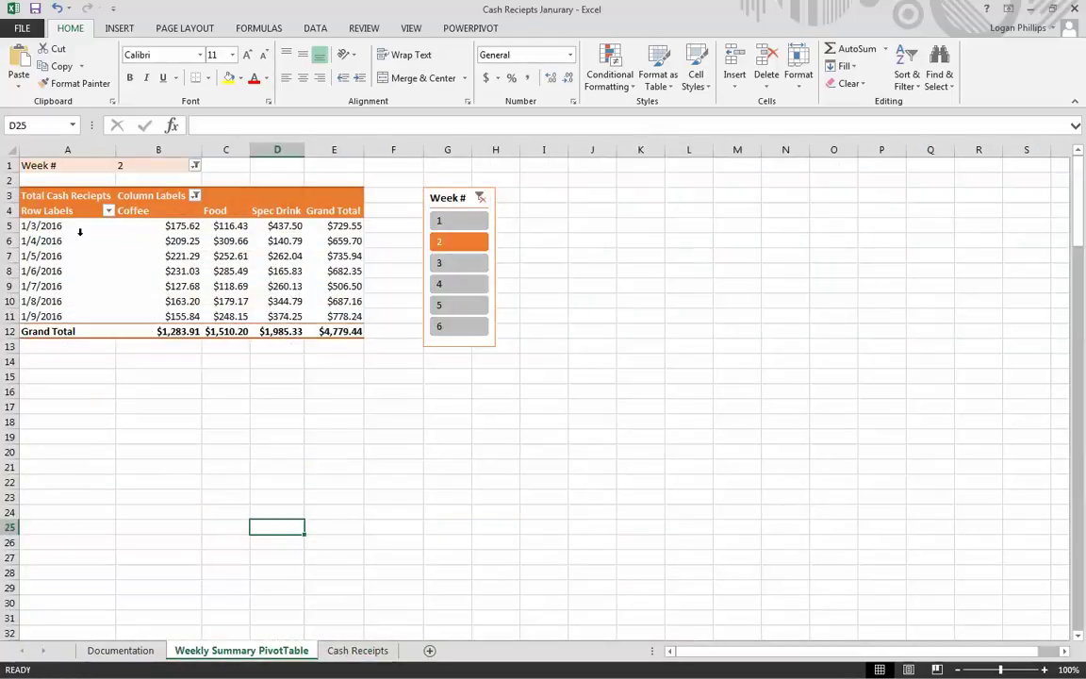
left_click(363, 652)
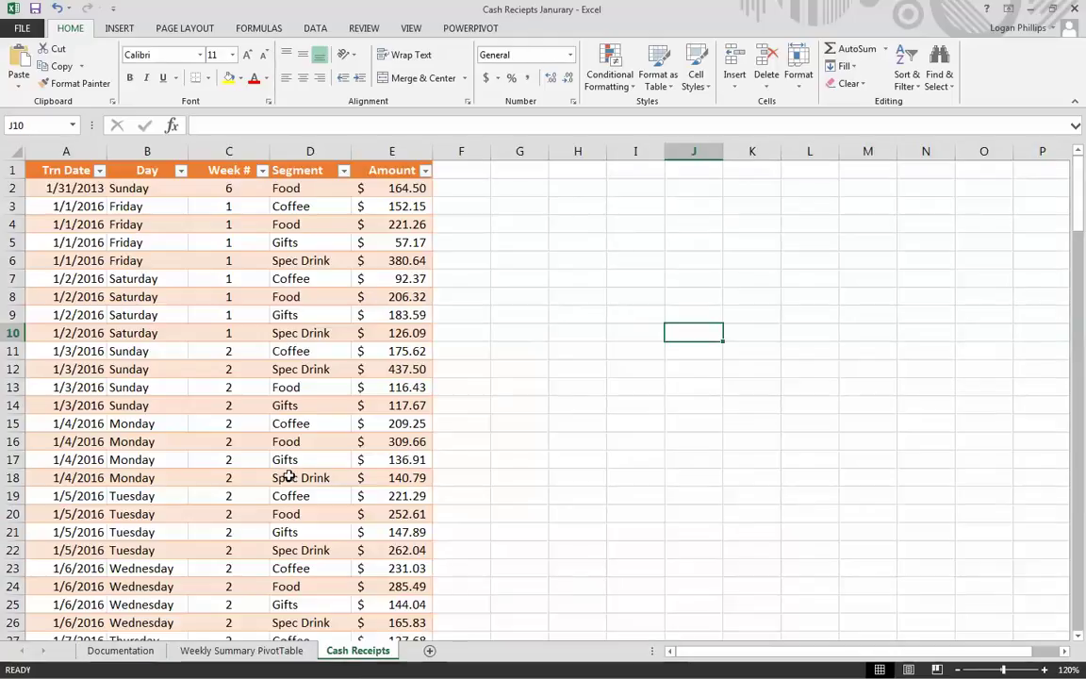
left_click(507, 424)
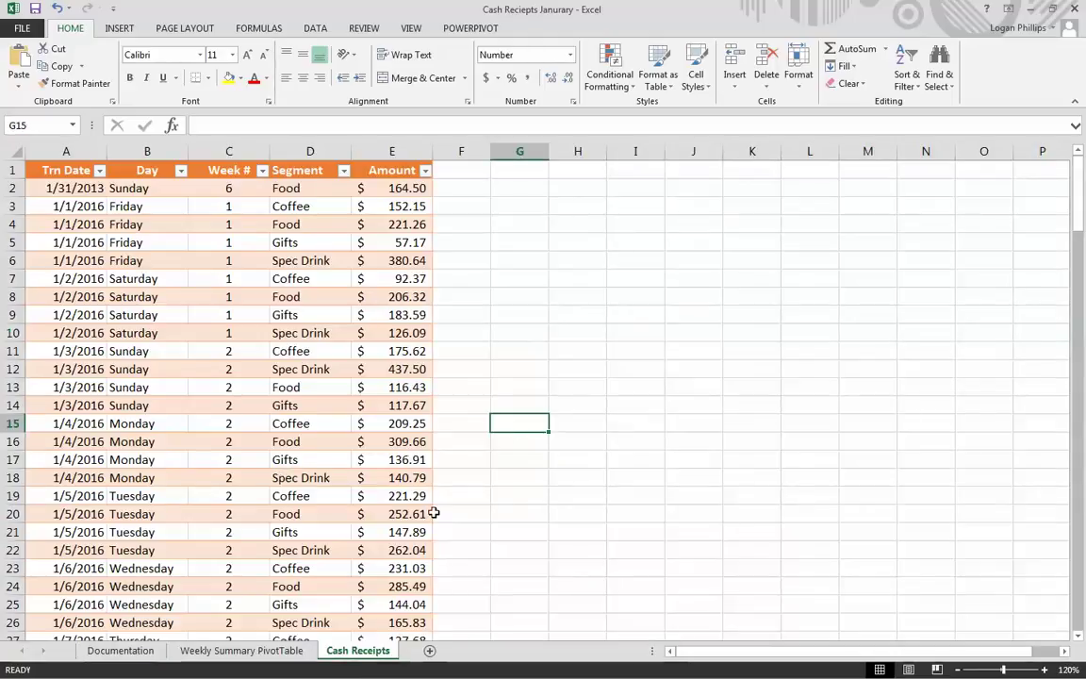
left_click(246, 438)
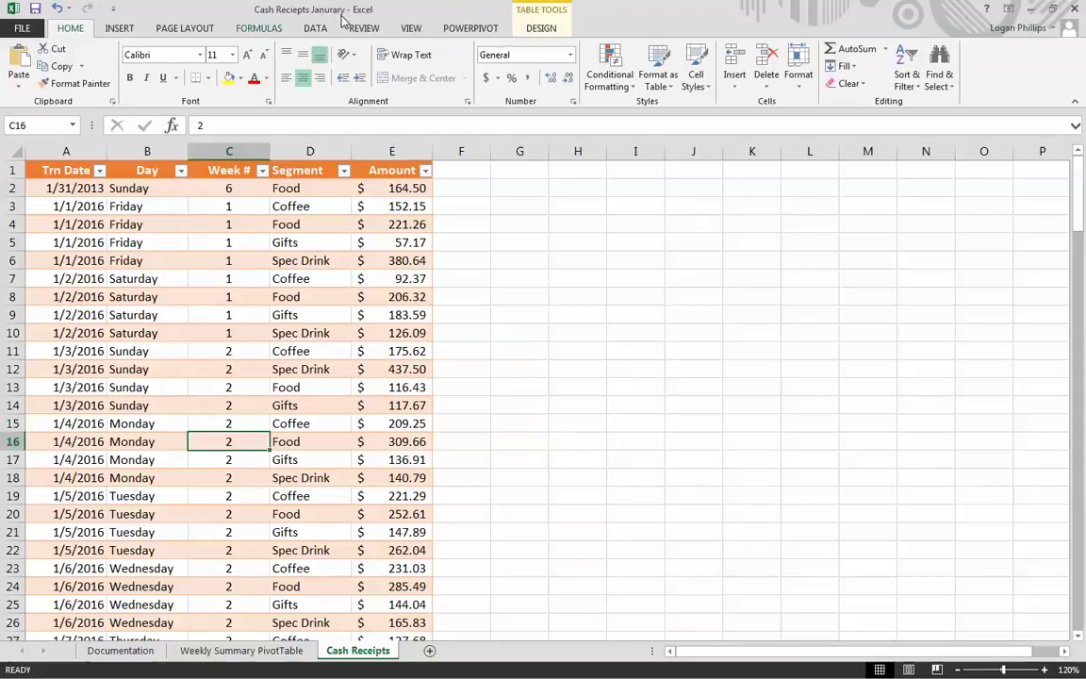
left_click(544, 21)
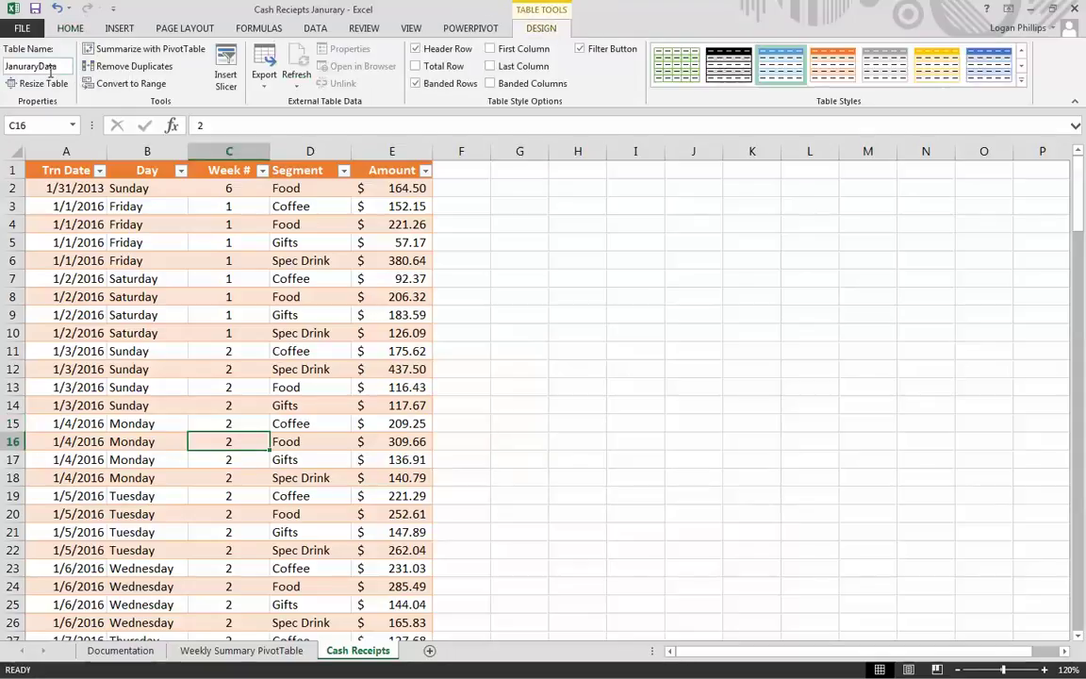
left_click(30, 66)
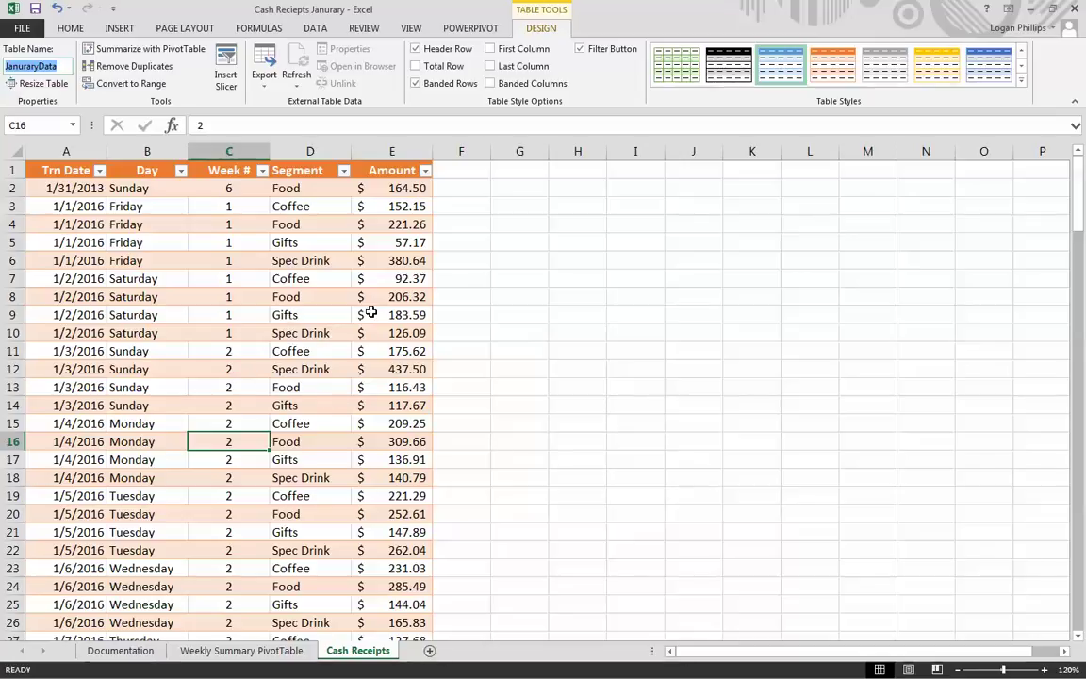
left_click(301, 349)
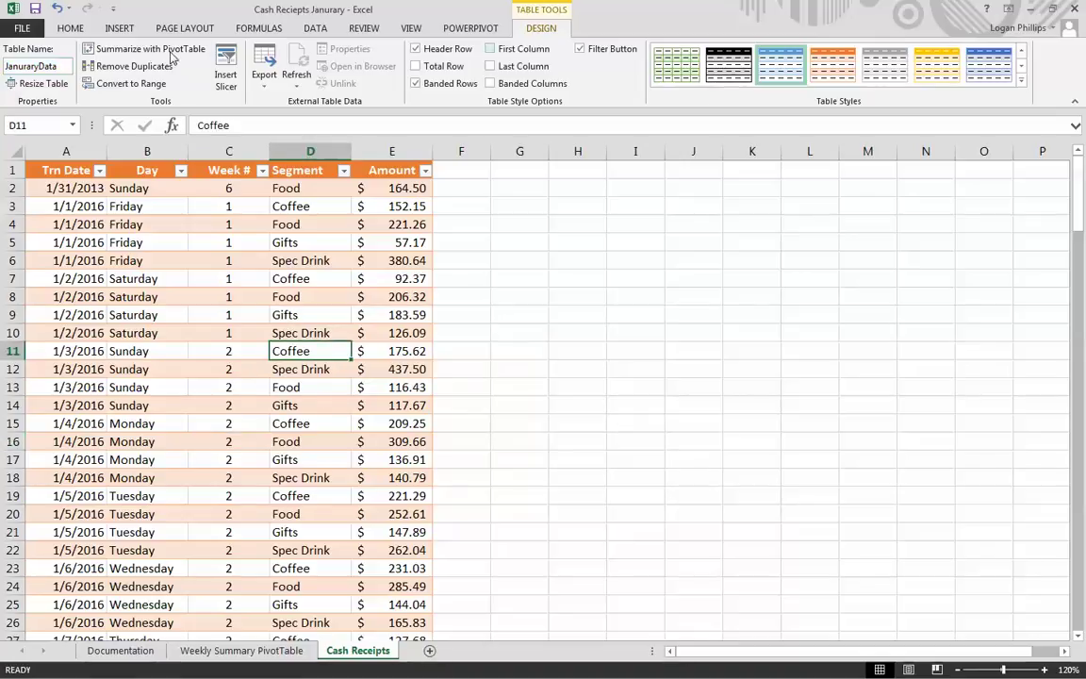
- Search the Cash Receipts sheet for 1/4/2016 and go to its second occurrence, the Food transaction
left_click(68, 28)
left_click(939, 76)
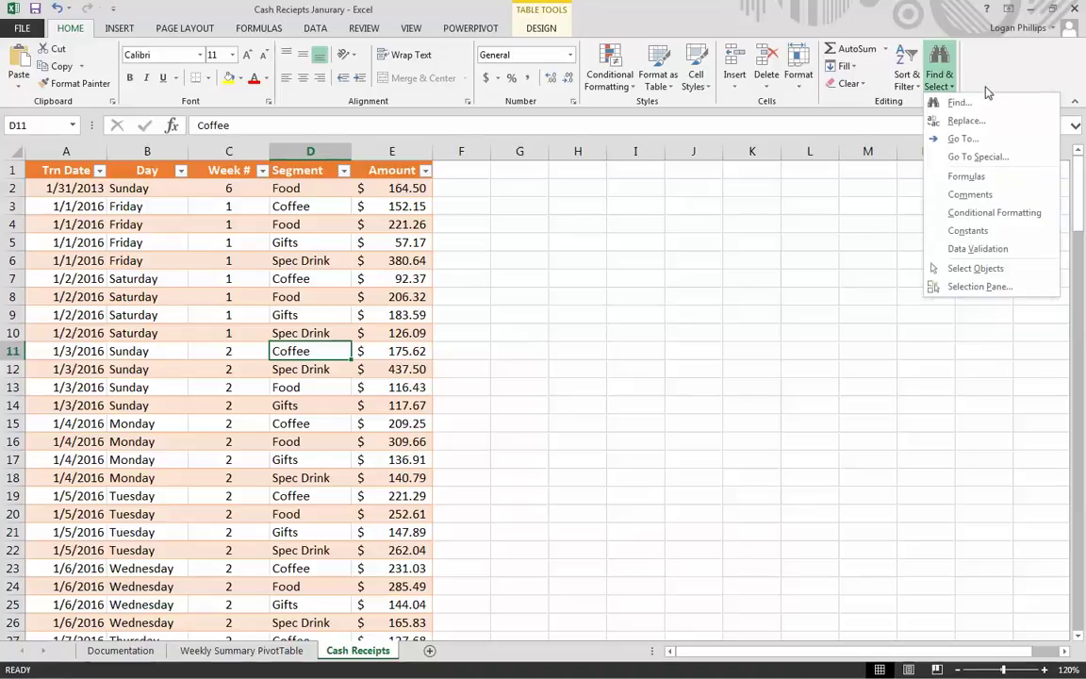
left_click(986, 91)
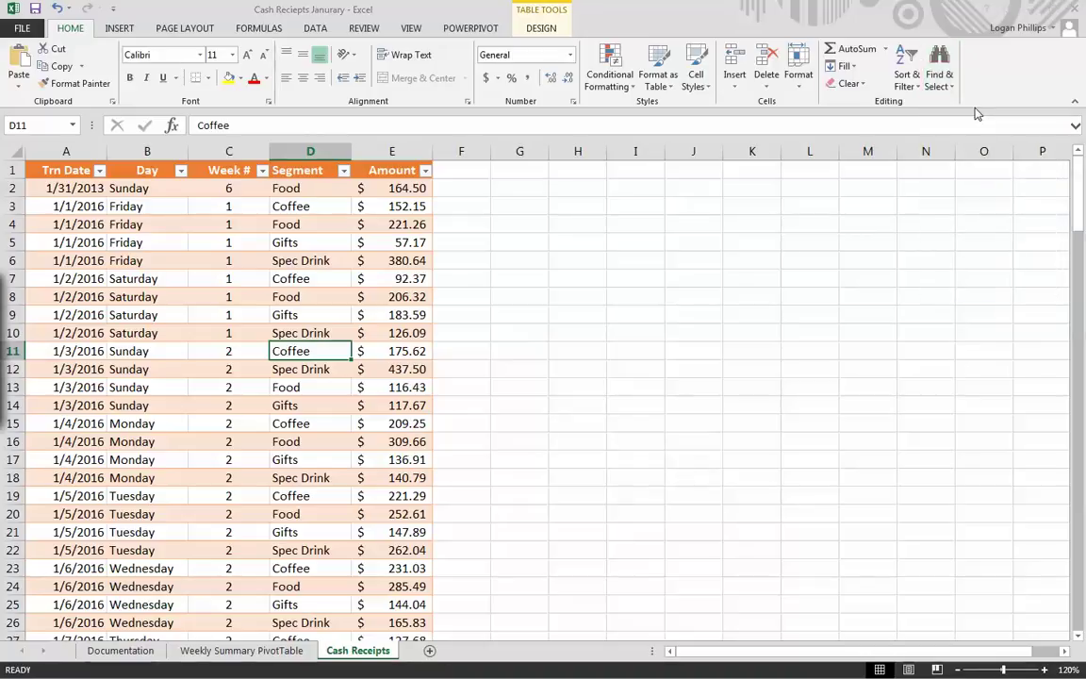
key("ctrl+f")
left_click_drag(648, 240, 742, 224)
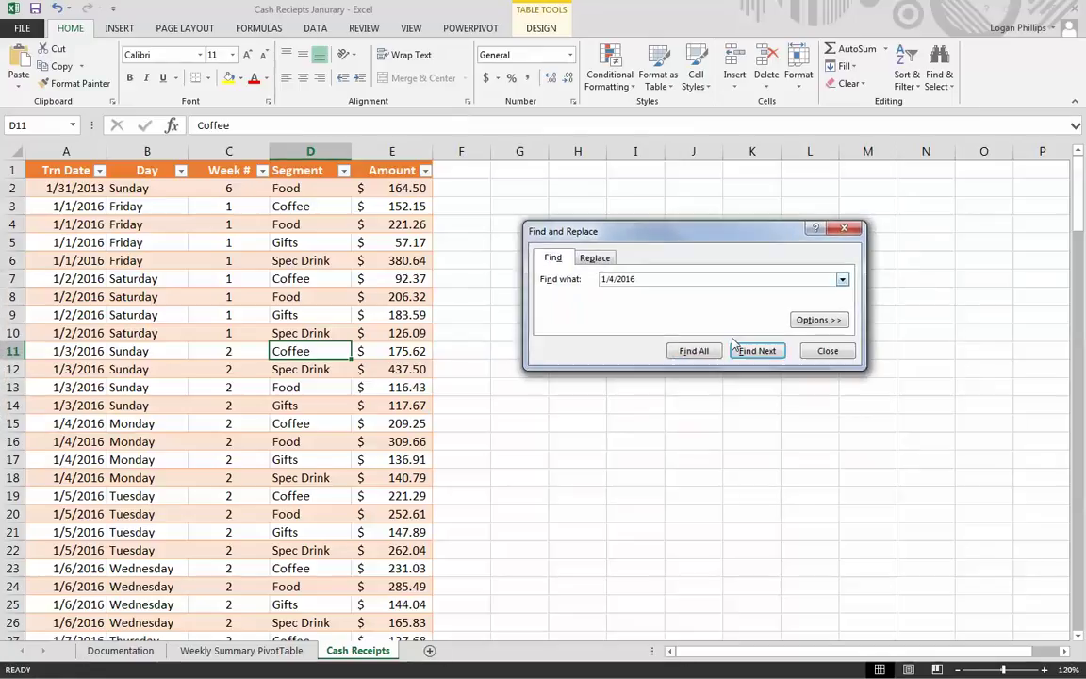
left_click(755, 350)
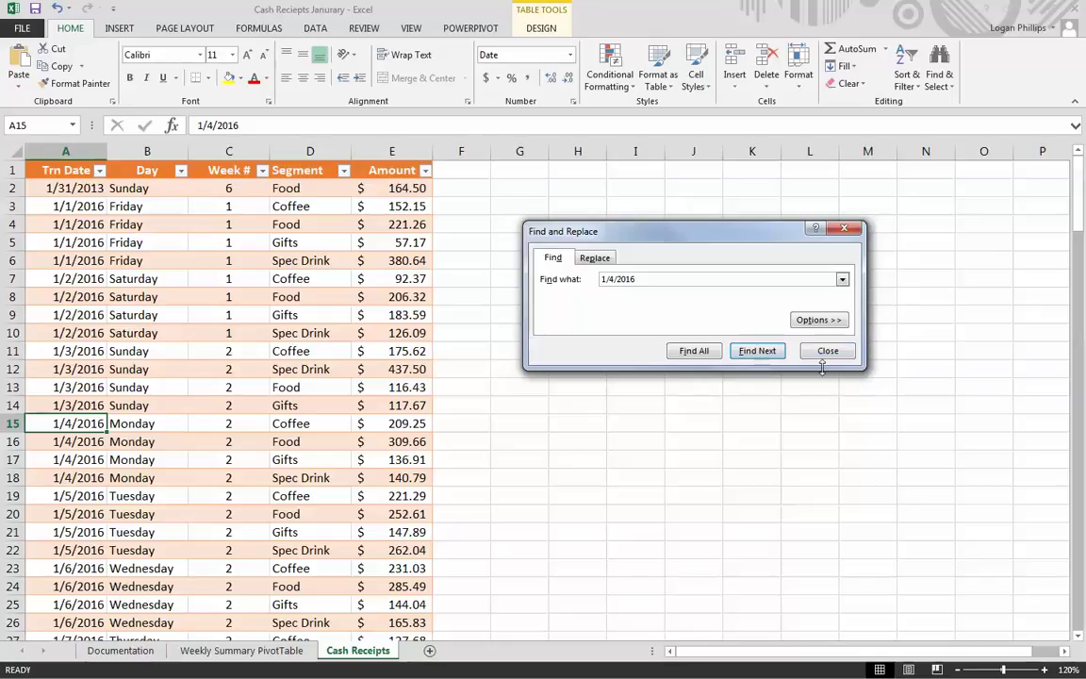
left_click(770, 355)
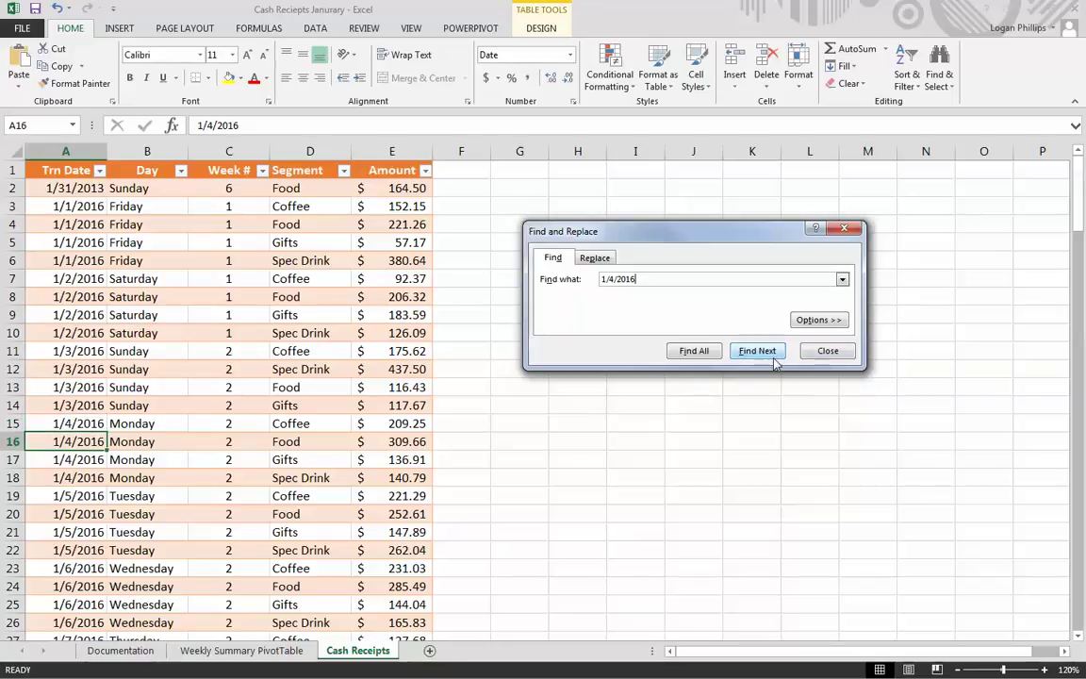
- Set the Amount of the 1/4/2016 Food transaction in E16 to 409.66
left_click(406, 441)
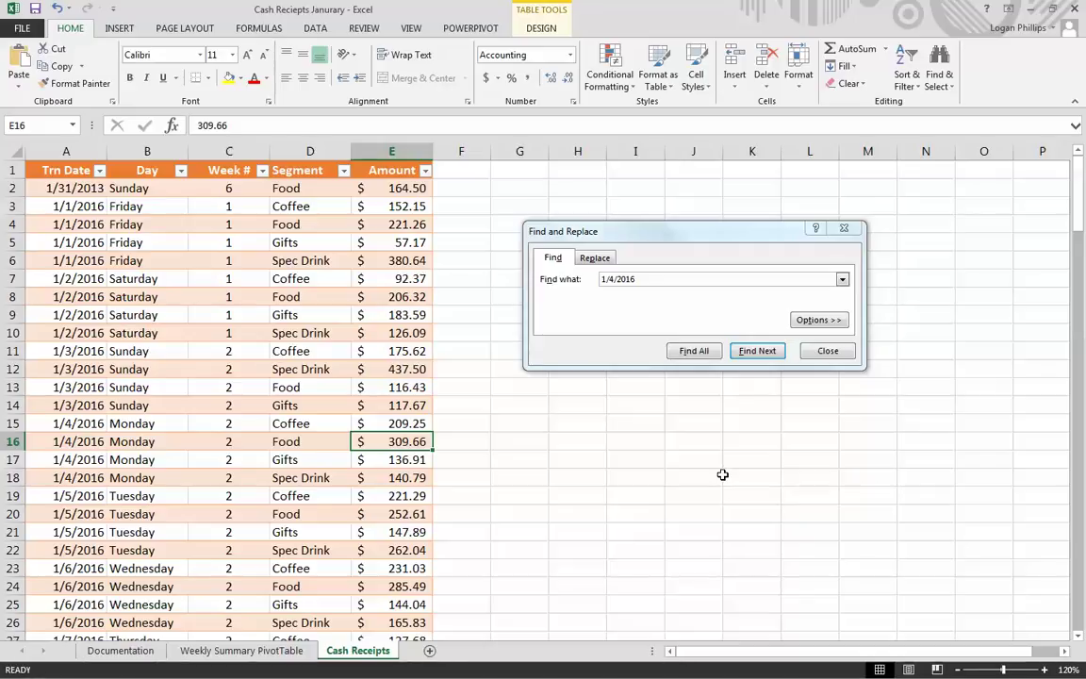
double_click(406, 441)
type("4")
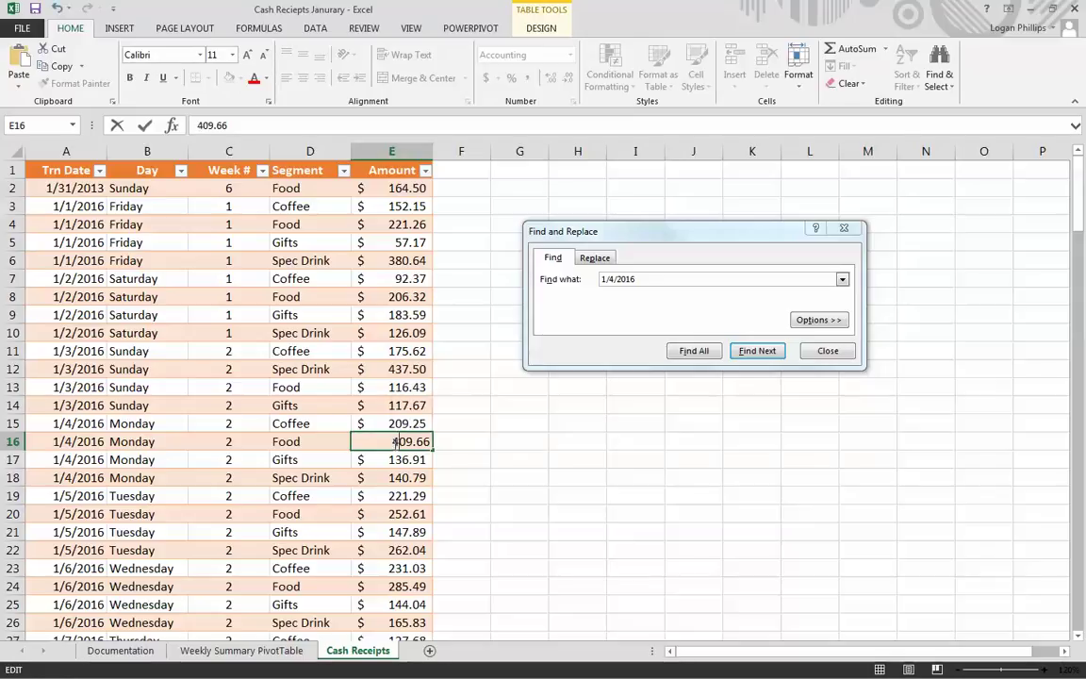
key("Return")
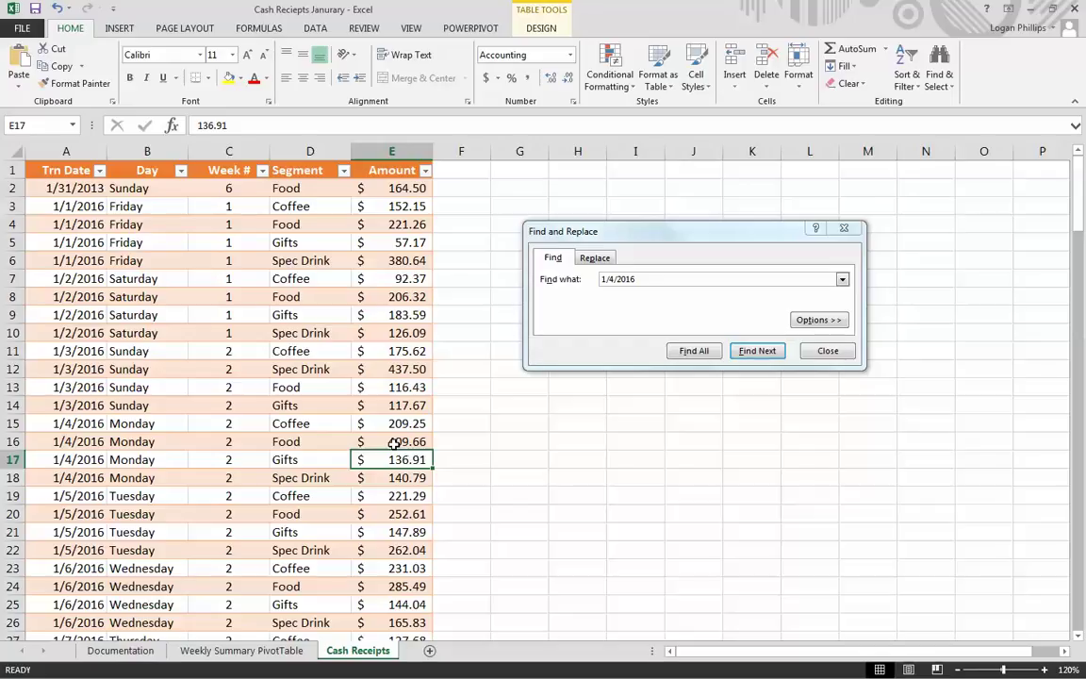
- Check the 1/4/2016 Food amount in the Weekly Summary PivotTable, then return to Cash Receipts and close the search
left_click(252, 652)
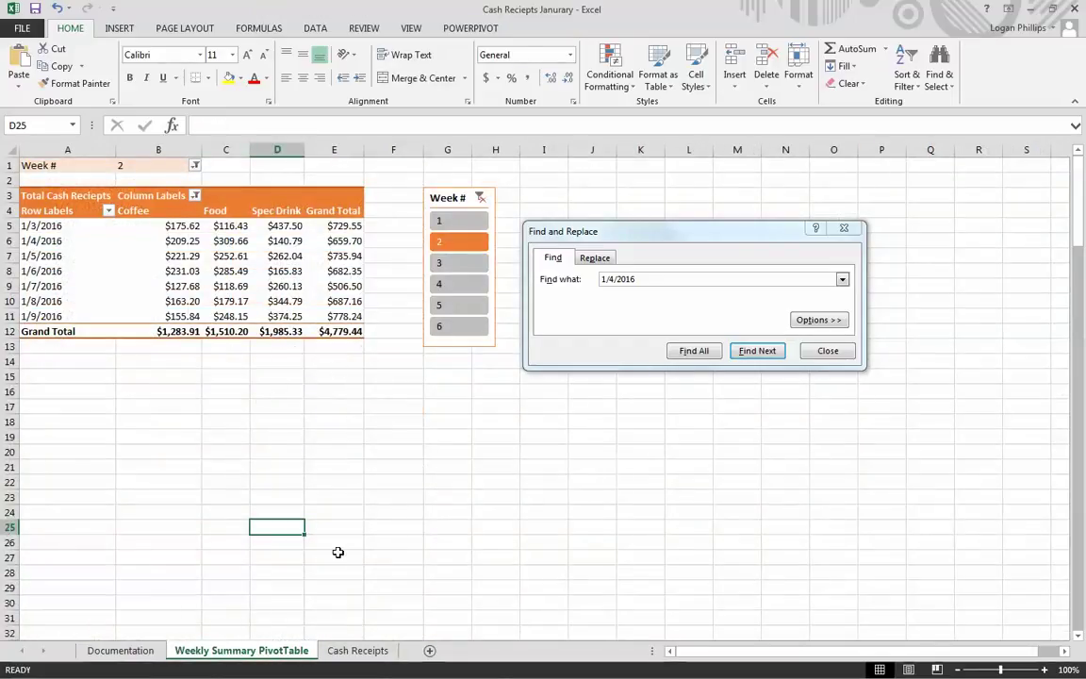
left_click(357, 650)
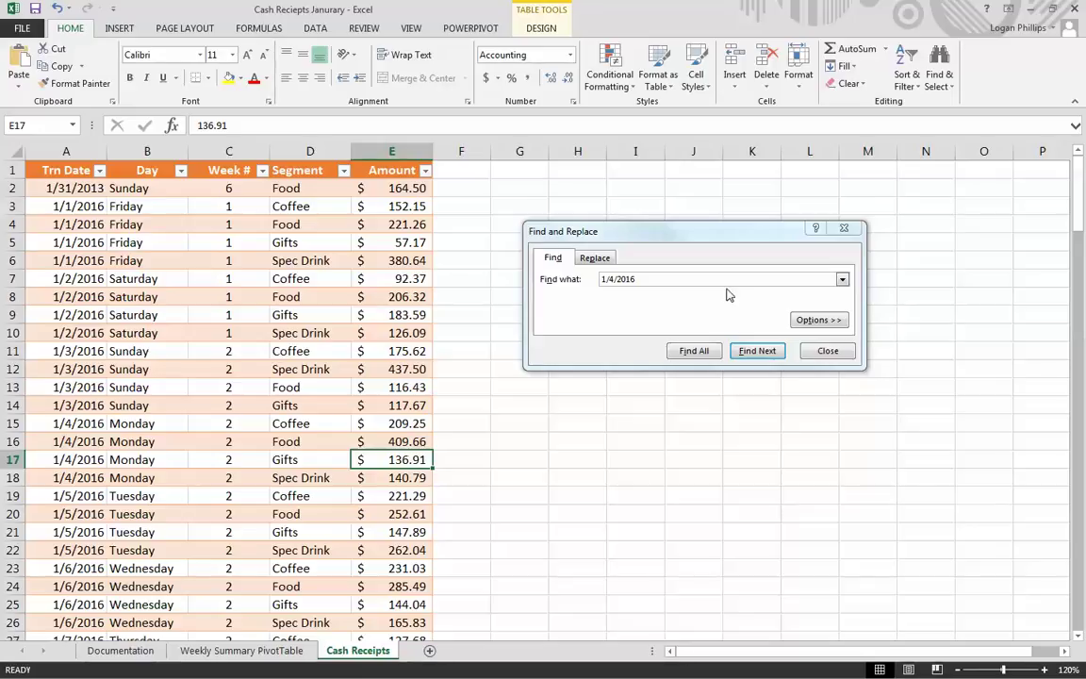
left_click(844, 227)
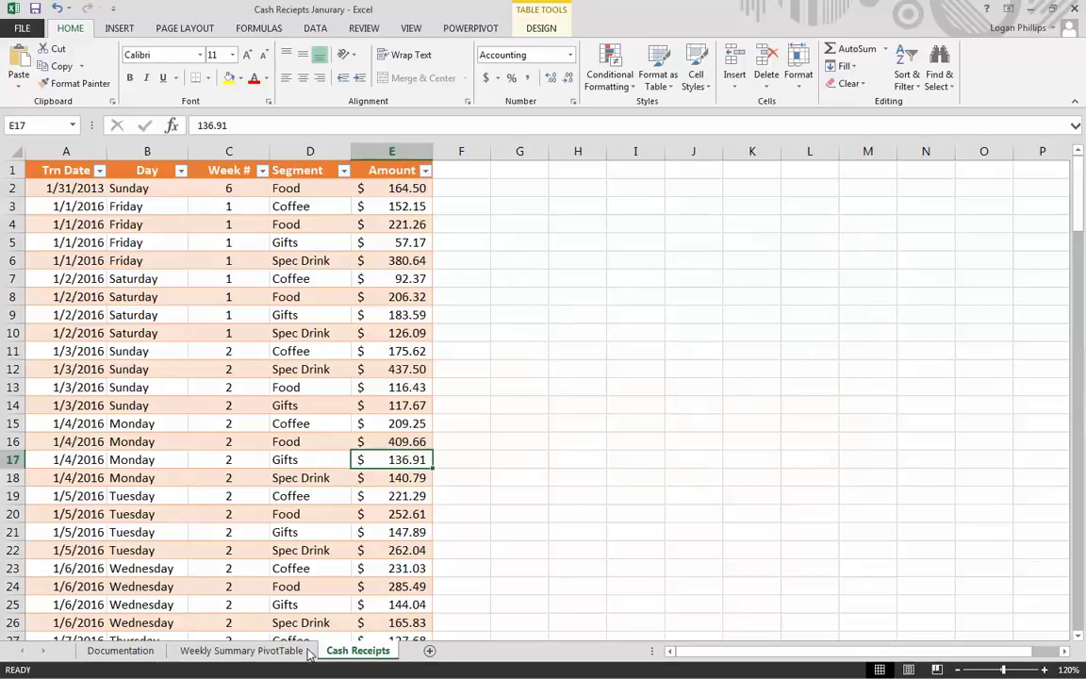
- Extract the source record behind the PivotTable's 1/4/2016 Coffee amount to a new sheet
left_click(241, 651)
double_click(180, 240)
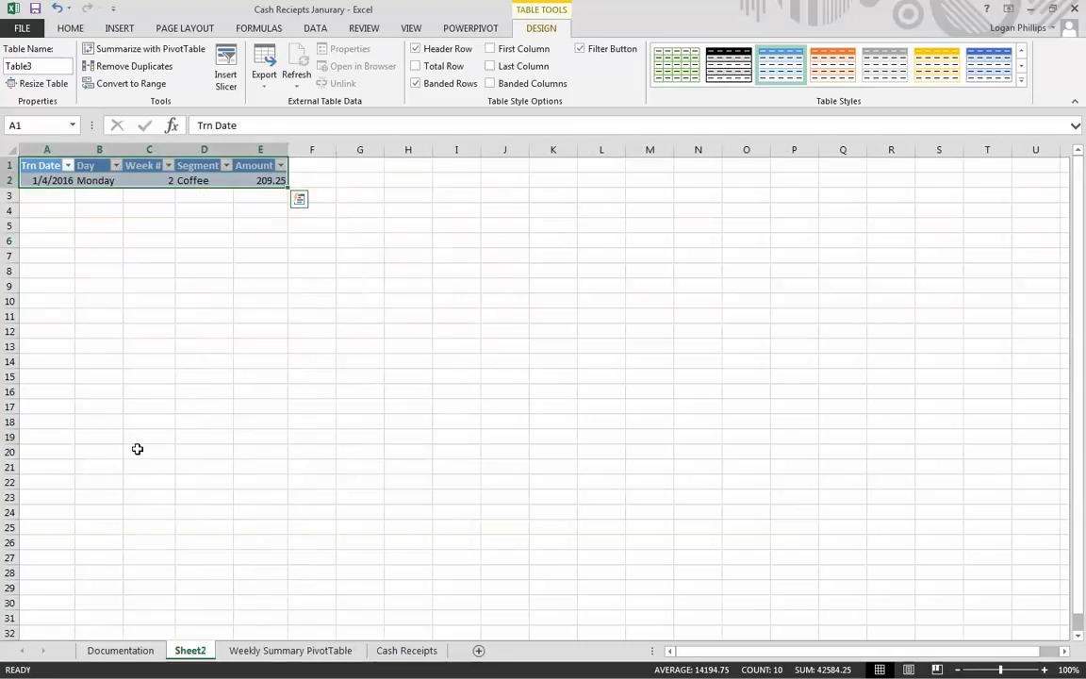
left_click(292, 649)
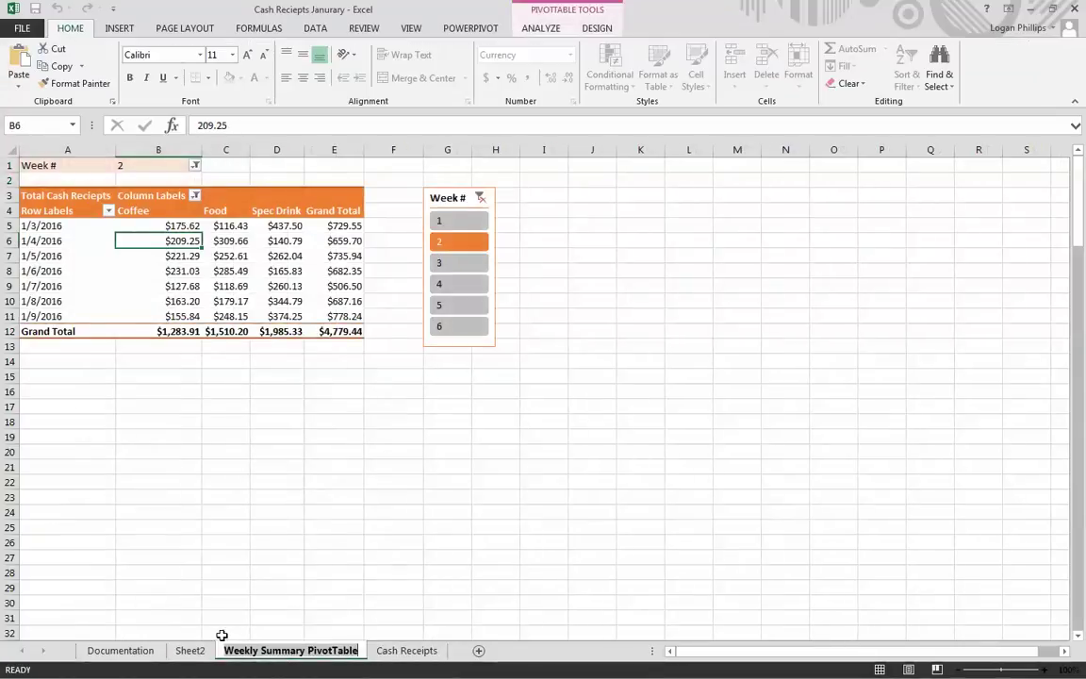
left_click(194, 649)
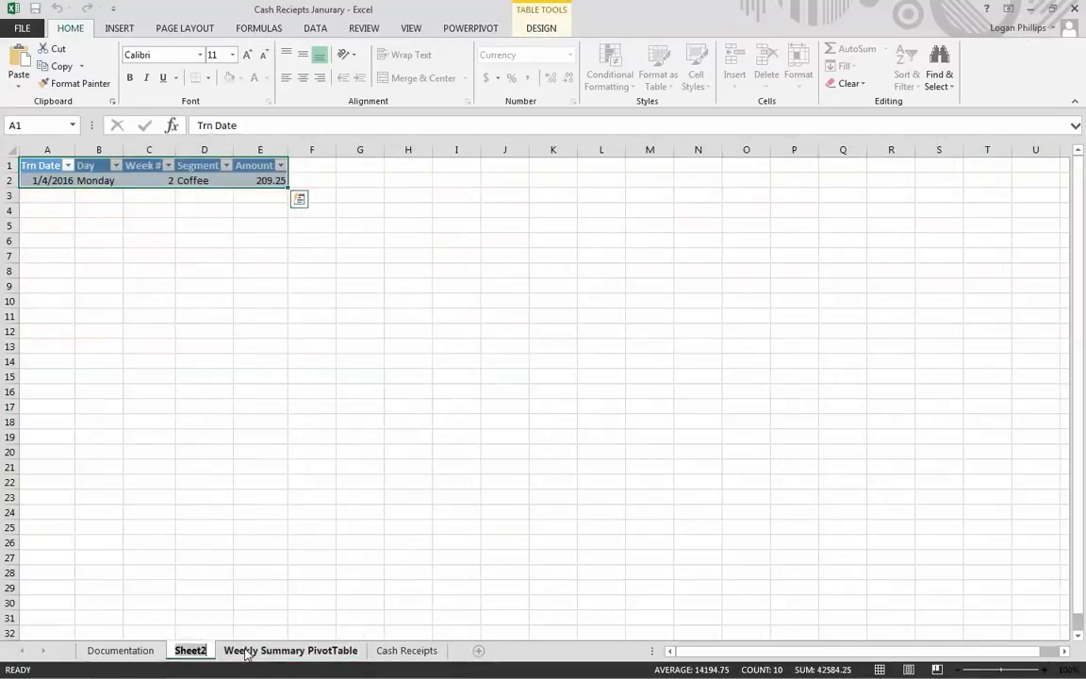
- Refresh the WeeklySummary PivotTable from its source data
left_click(245, 652)
left_click(202, 487)
left_click(97, 288)
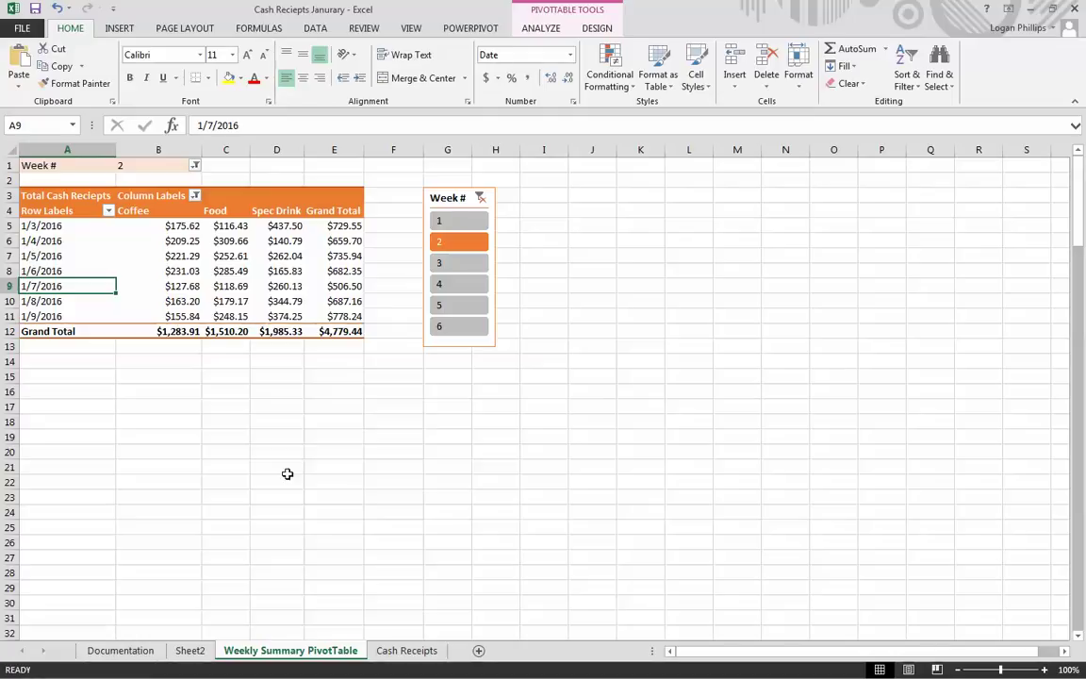
left_click(541, 27)
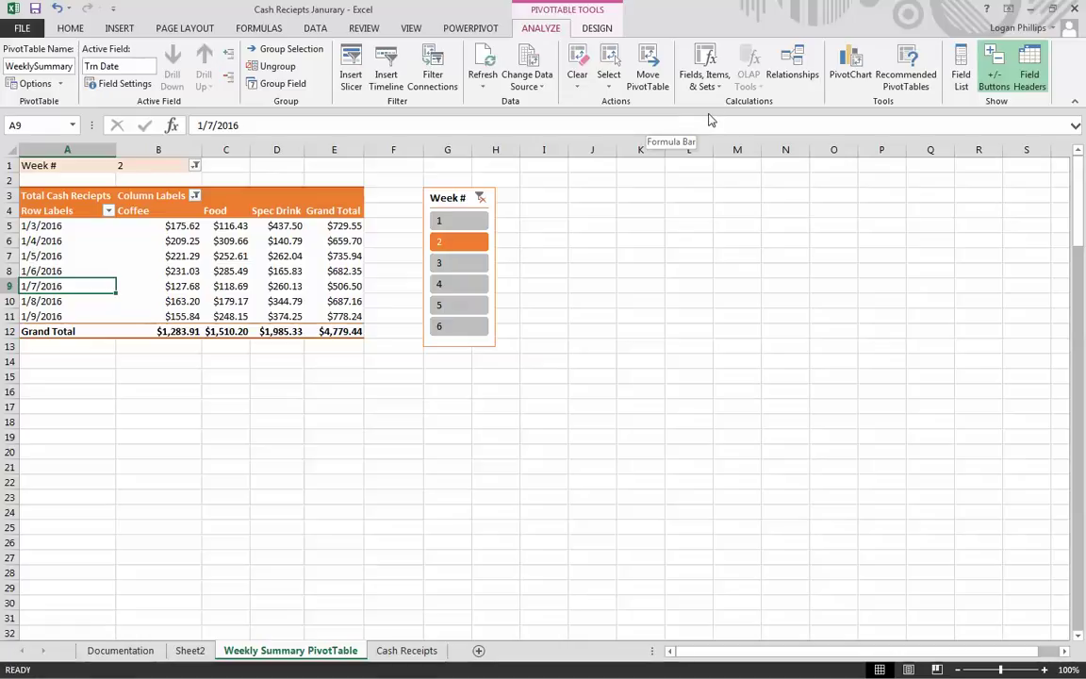
left_click(483, 68)
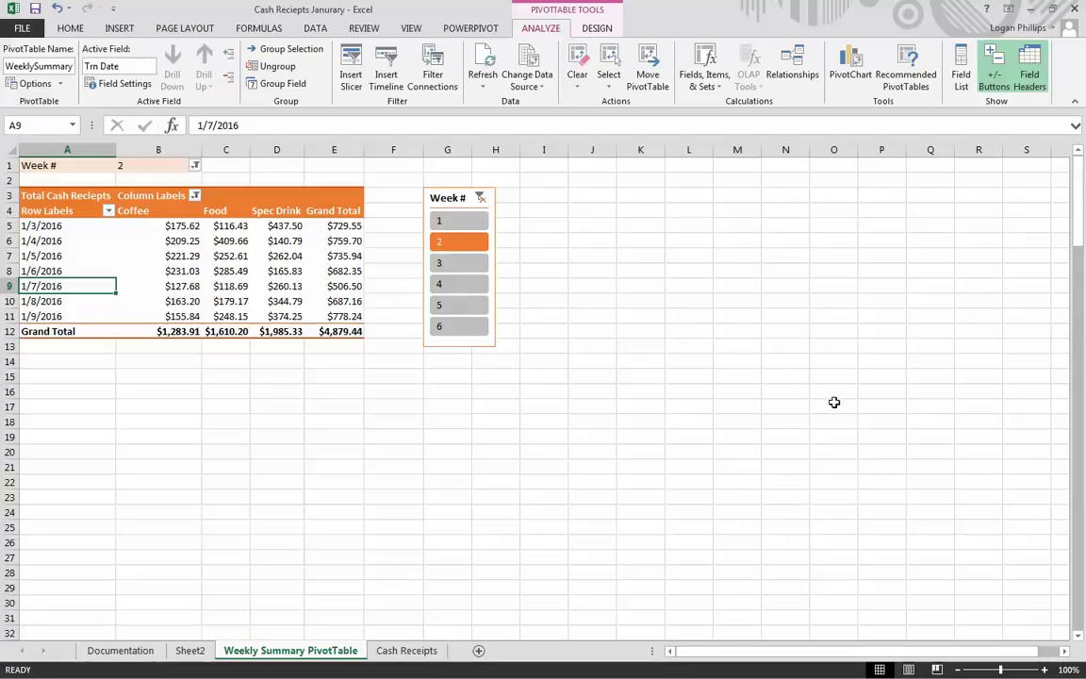
- Insert the recommended PivotTable "Sum of Amount by Day (+)" from the Cash Receipts table on a new sheet
left_click(404, 649)
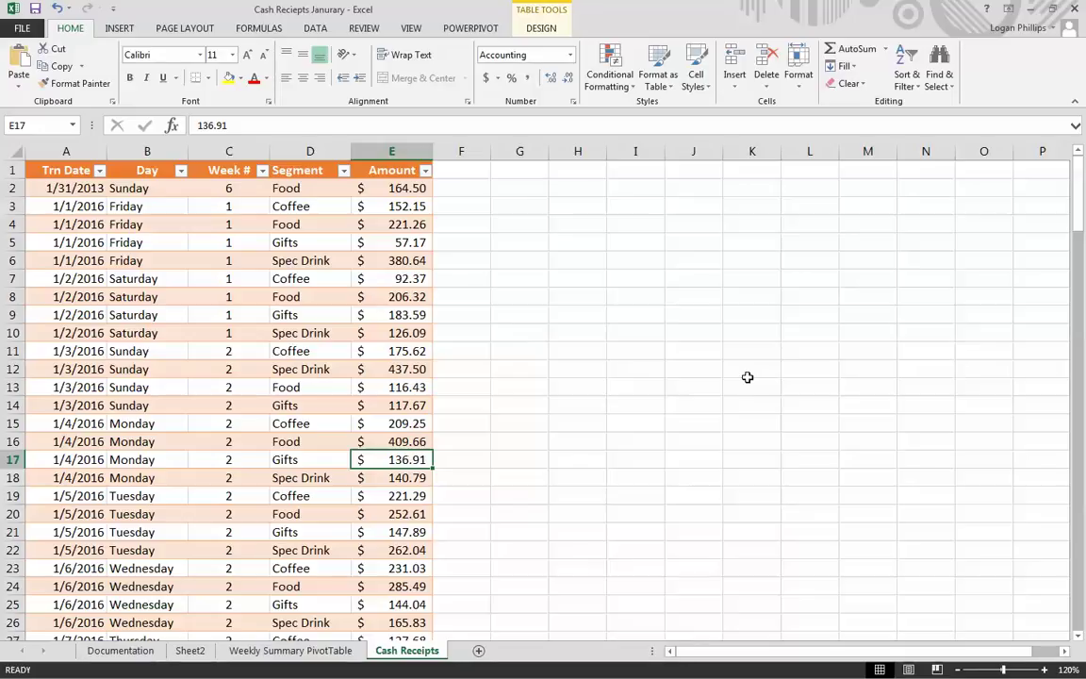
left_click(117, 28)
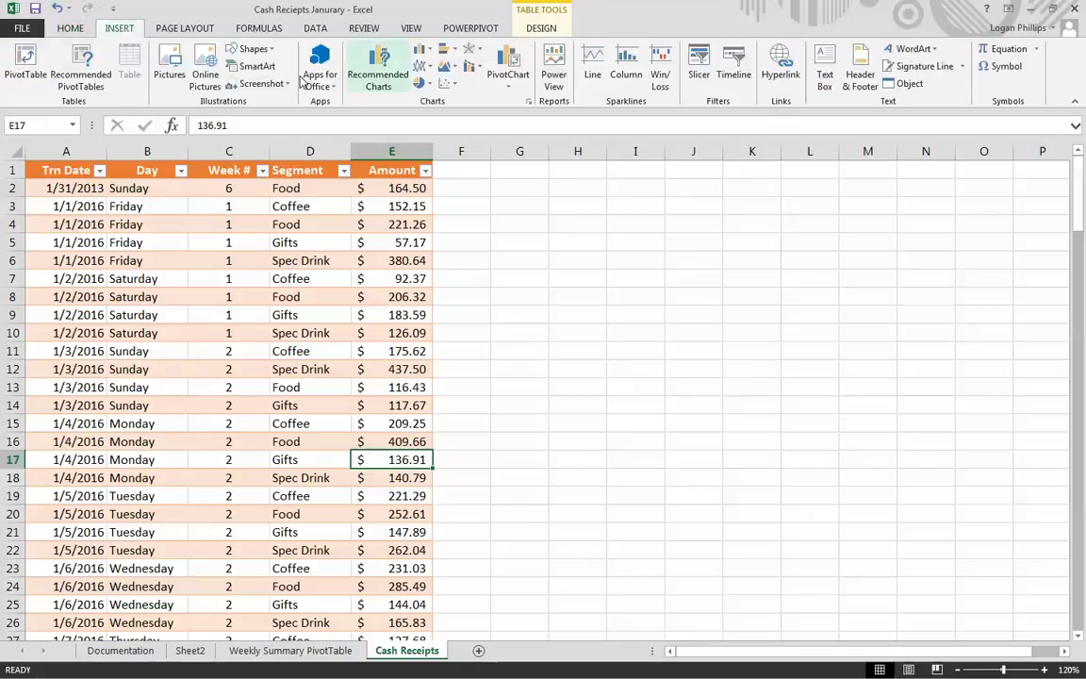
left_click(26, 62)
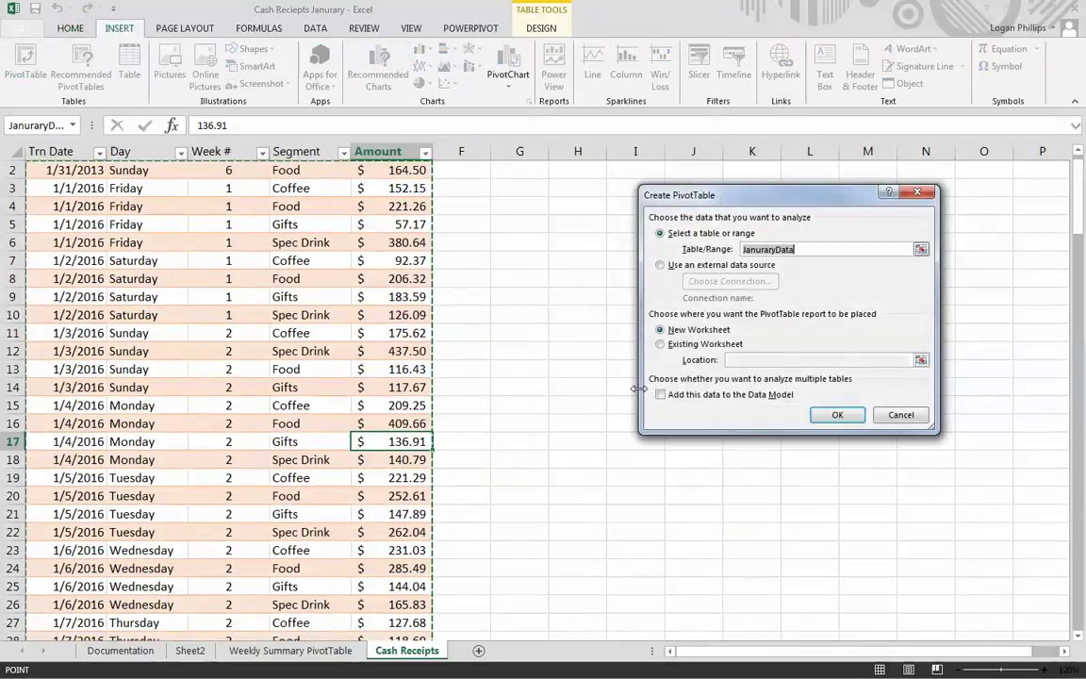
left_click(918, 191)
left_click(80, 71)
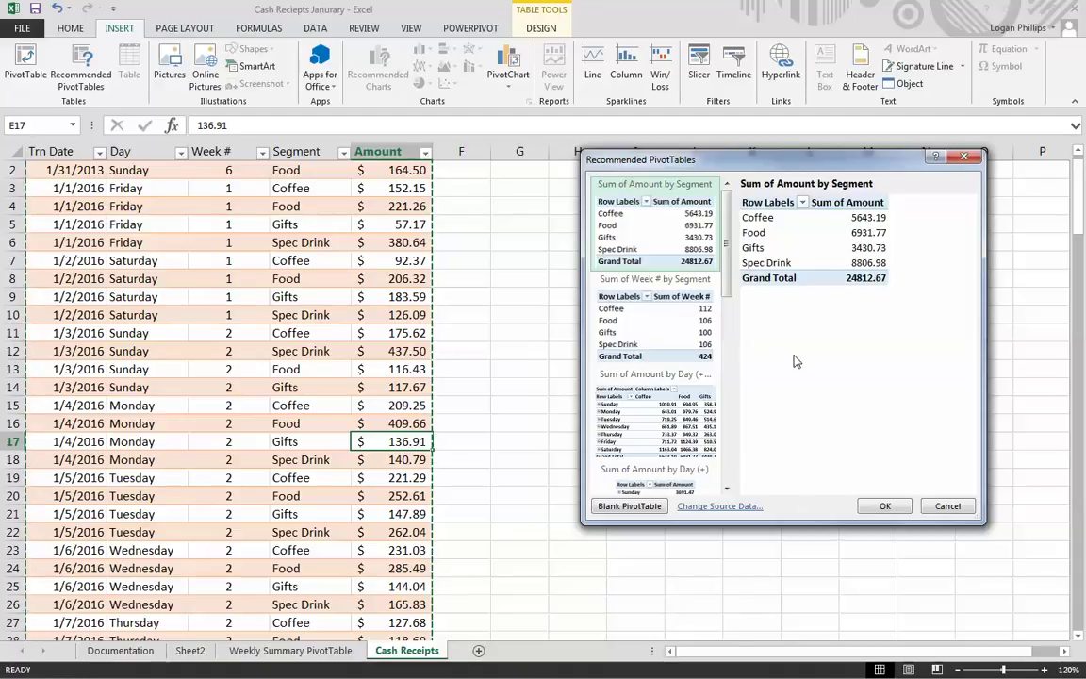
left_click_drag(726, 260, 728, 295)
left_click(673, 456)
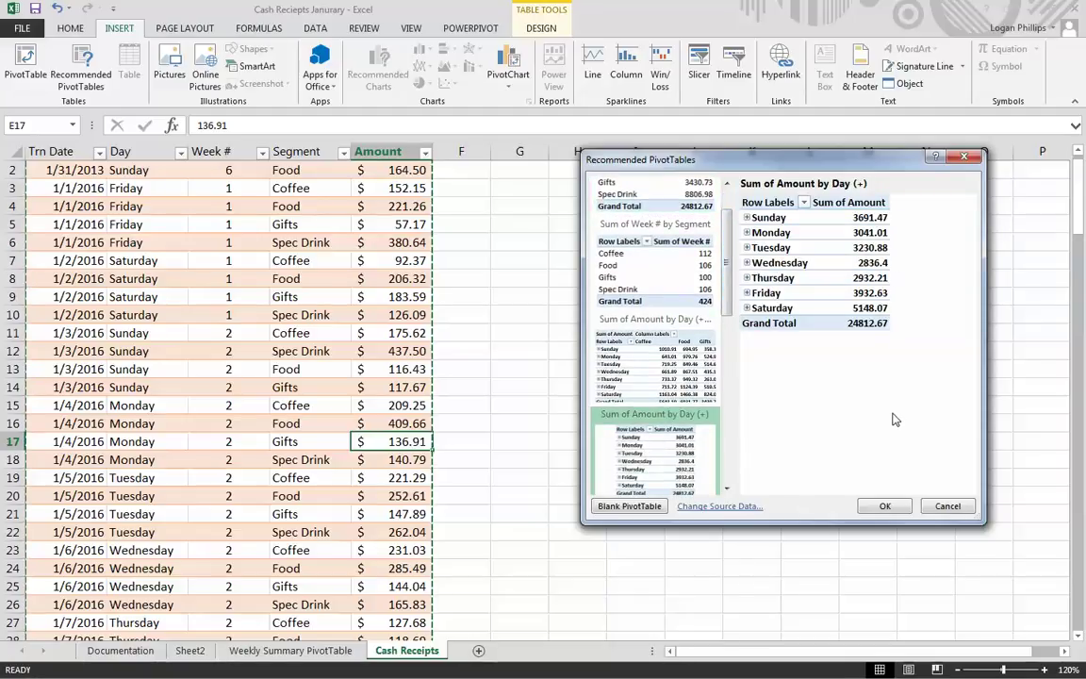
left_click(881, 508)
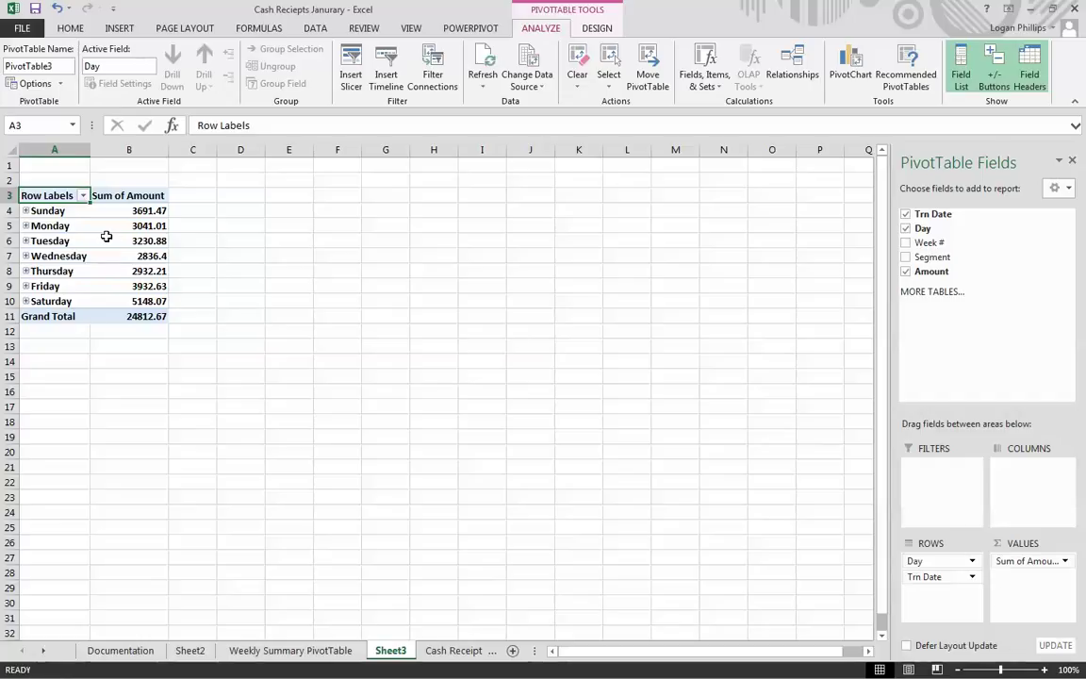
- Format the Sum of Amount values in the daily PivotTable as Currency with the $ symbol and 2 decimal places
mouse_move(165, 287)
left_click(964, 326)
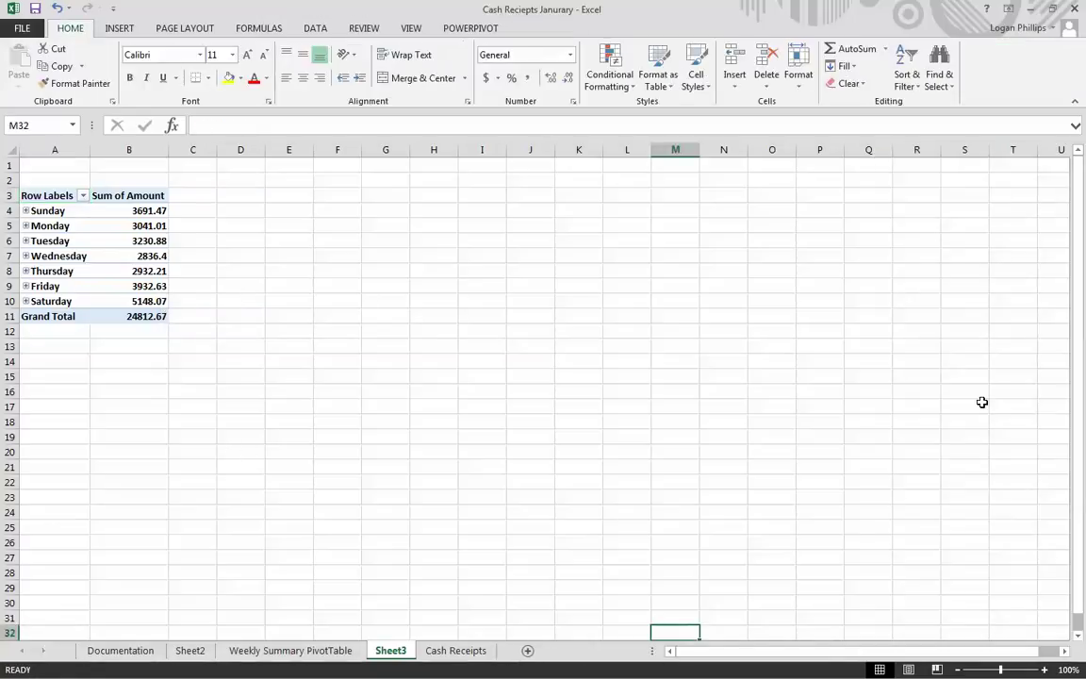
left_click(517, 377)
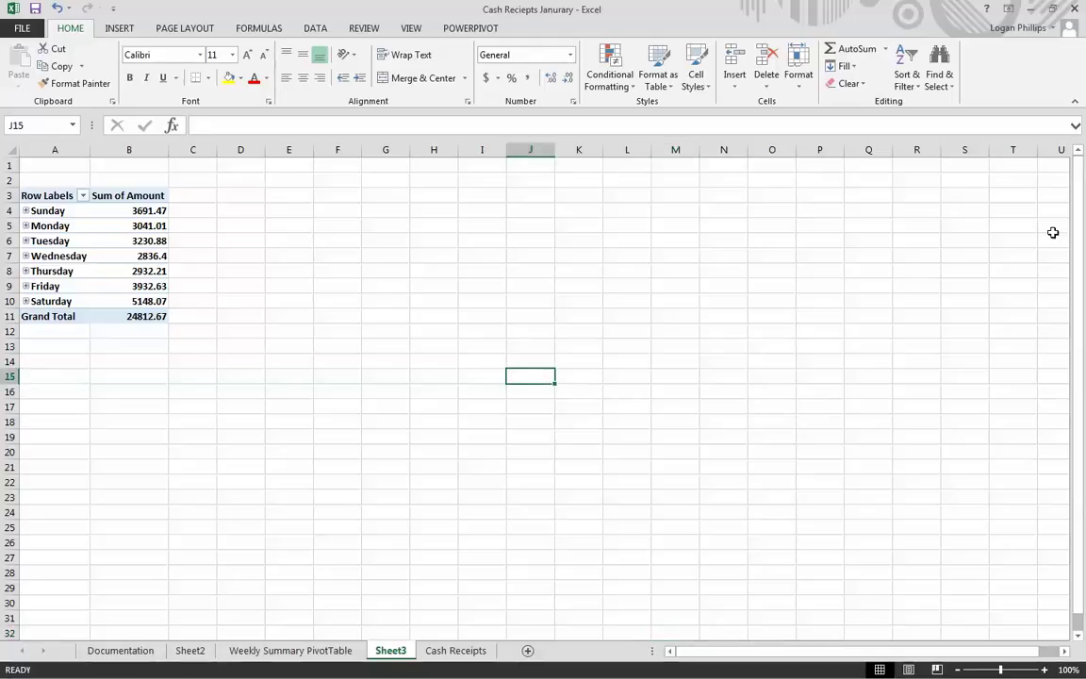
left_click(122, 227)
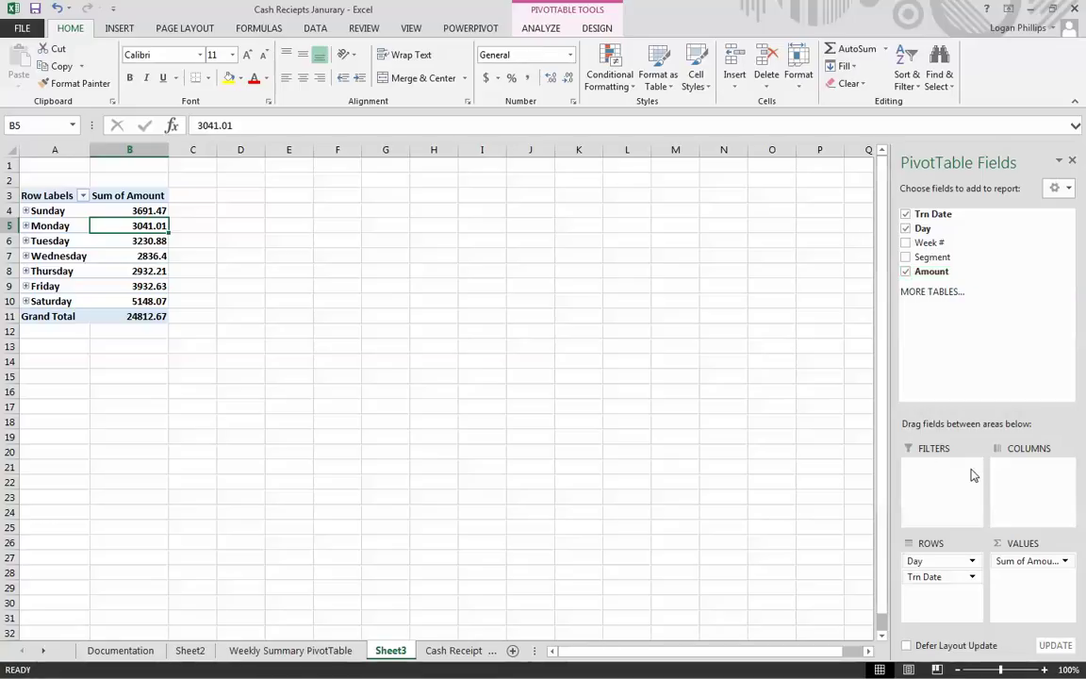
left_click(1066, 562)
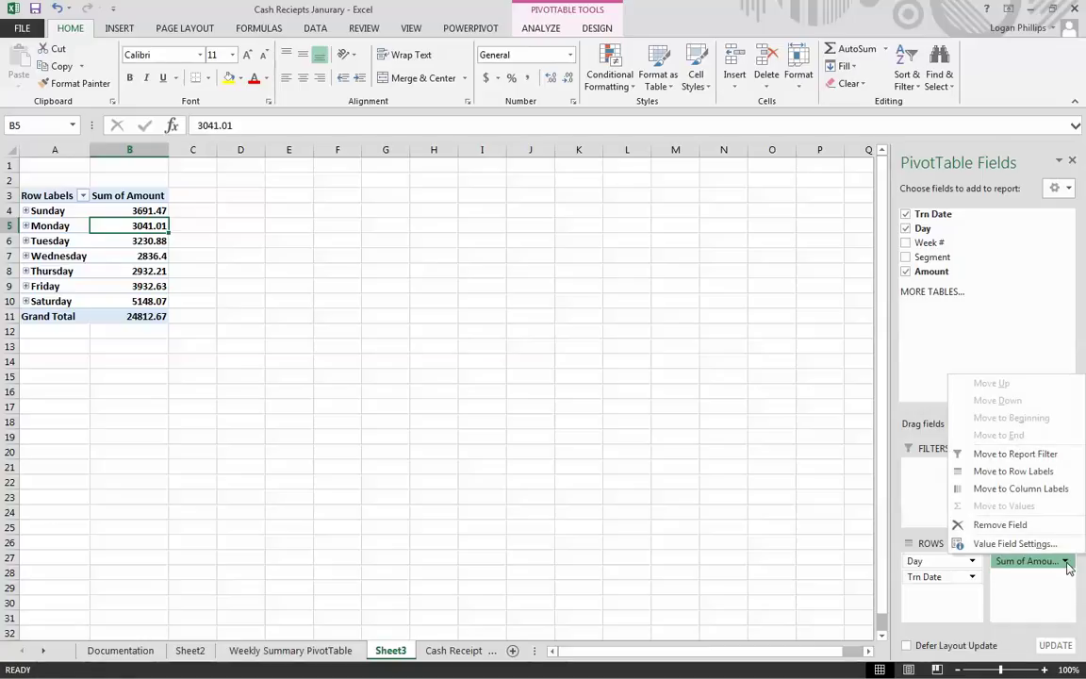
left_click(1068, 563)
left_click(1067, 562)
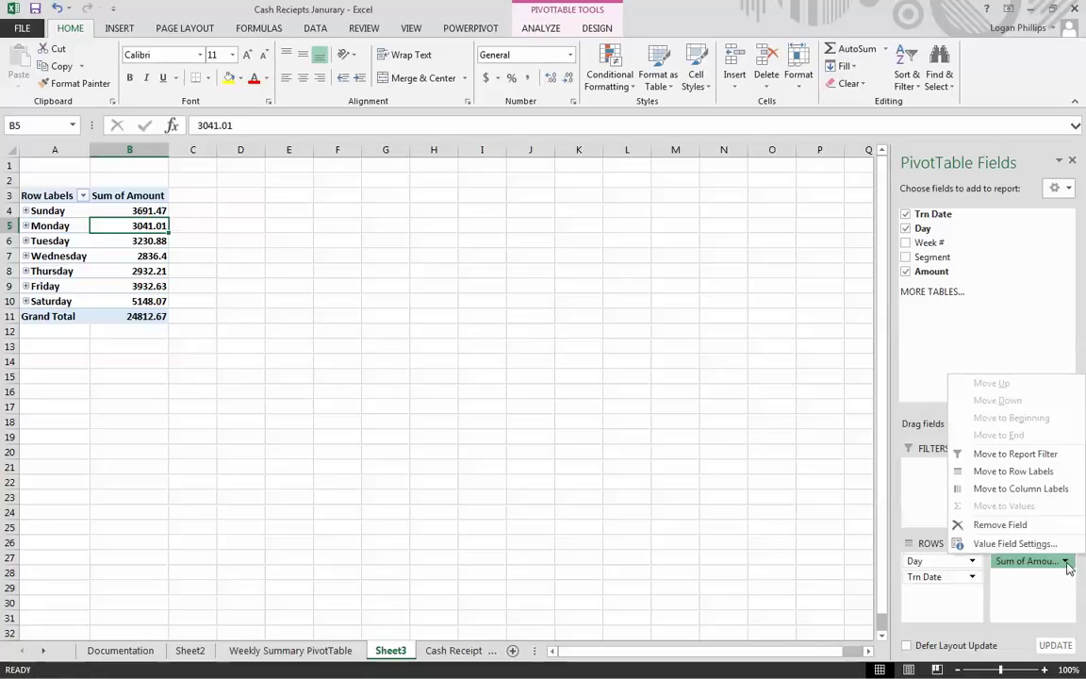
left_click(1021, 547)
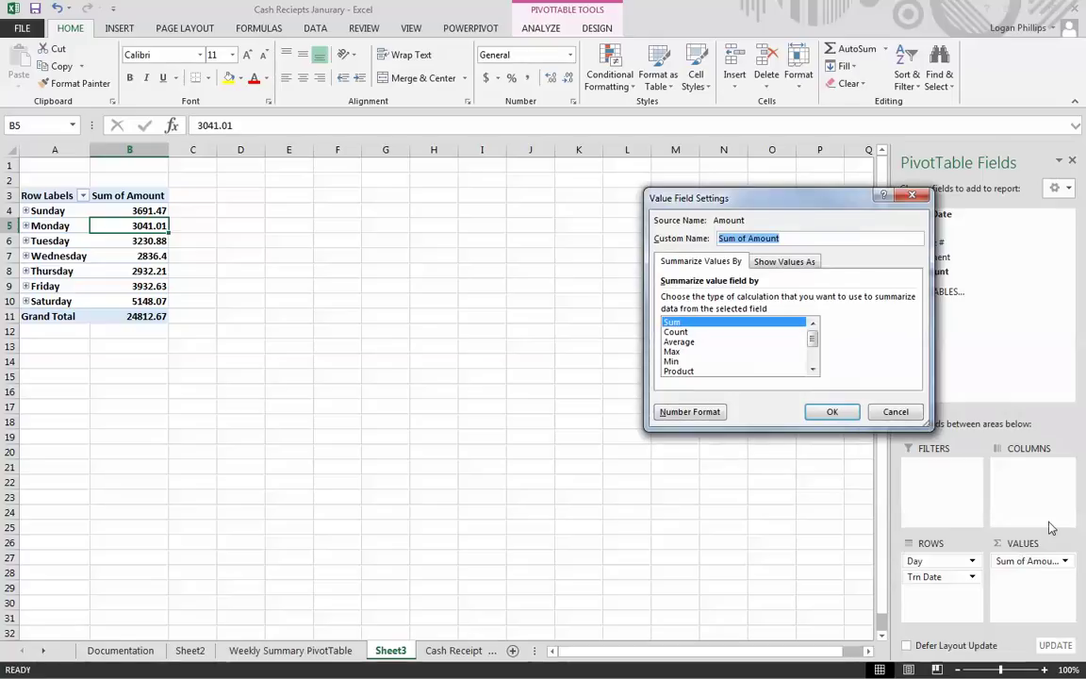
left_click(690, 412)
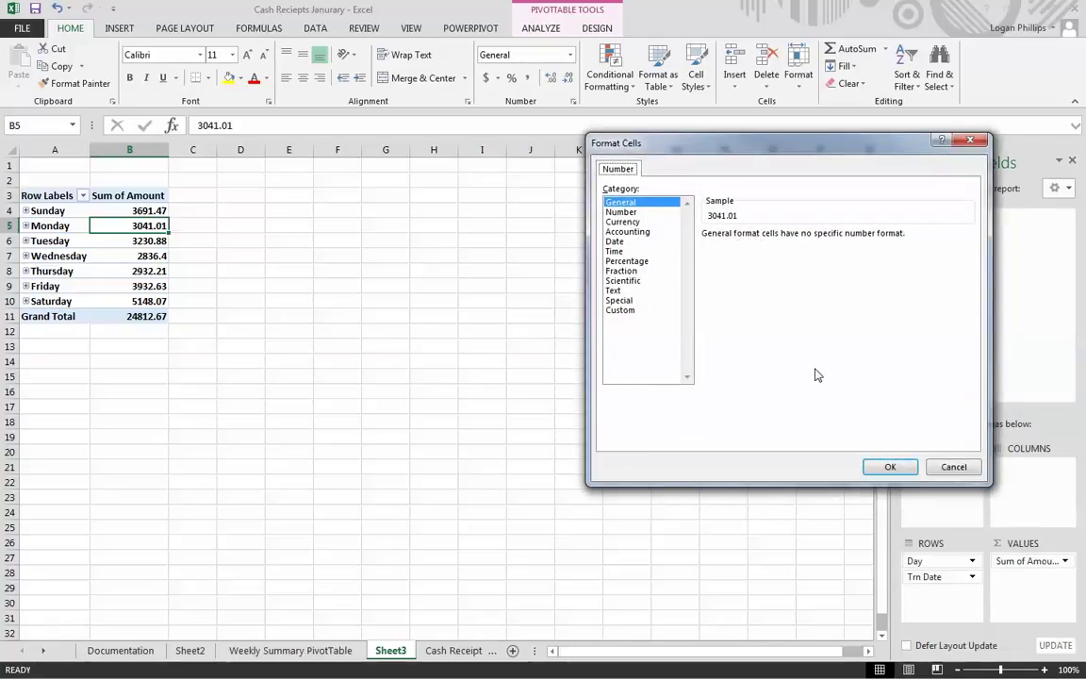
left_click(623, 221)
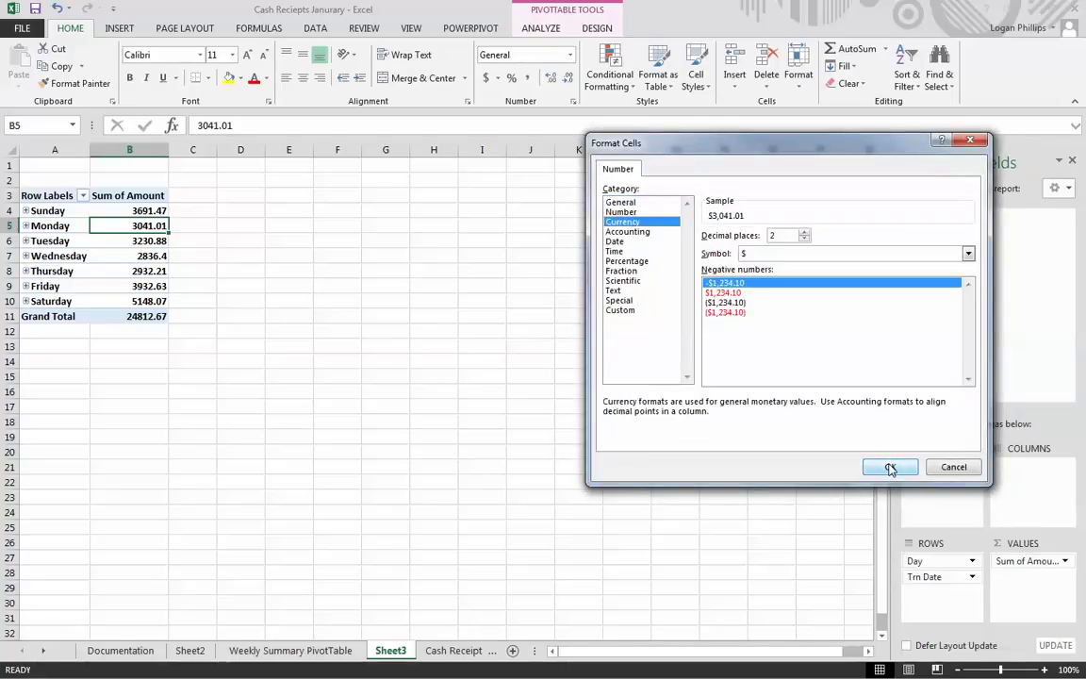
left_click(868, 470)
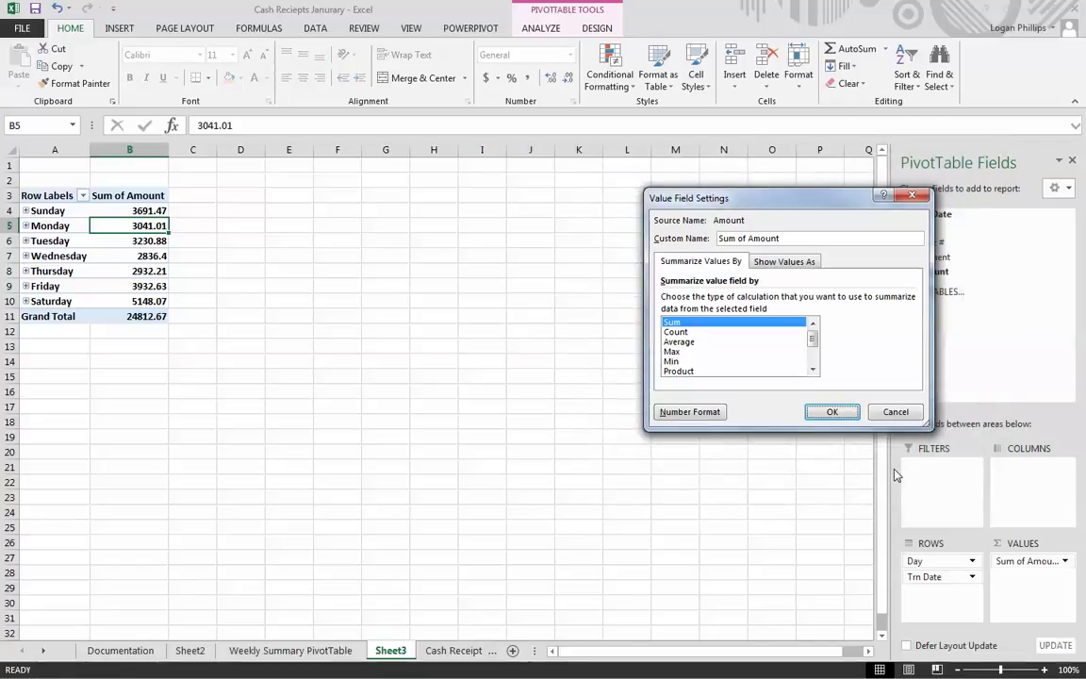
left_click(832, 412)
- Apply an orange style from the Medium group to the daily PivotTable
left_click(594, 30)
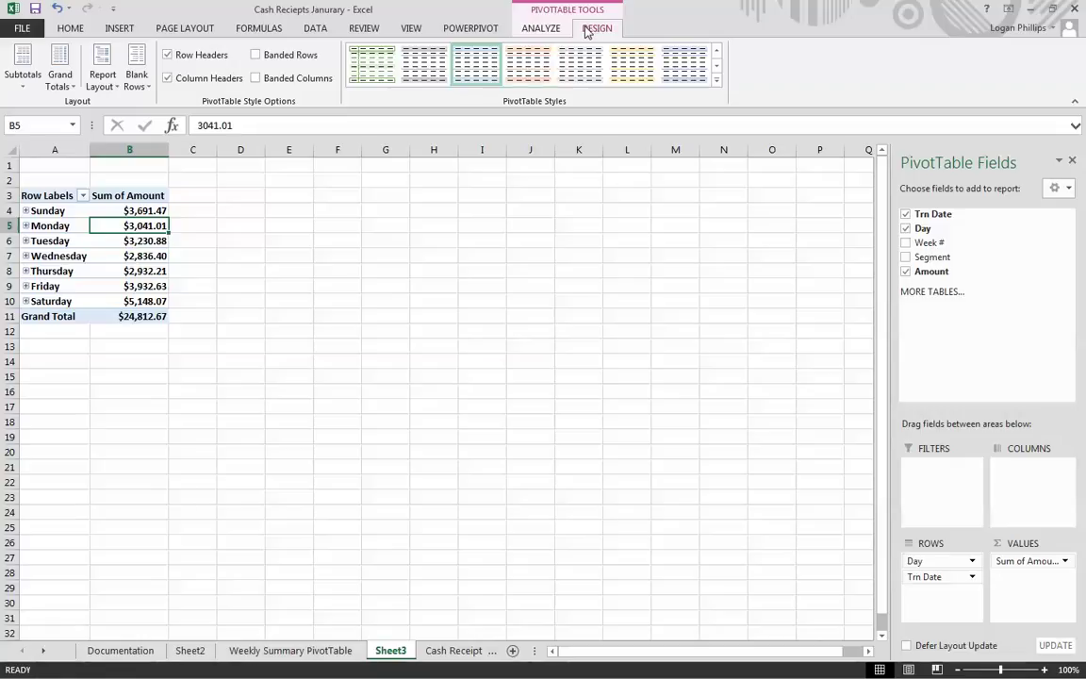
left_click(717, 80)
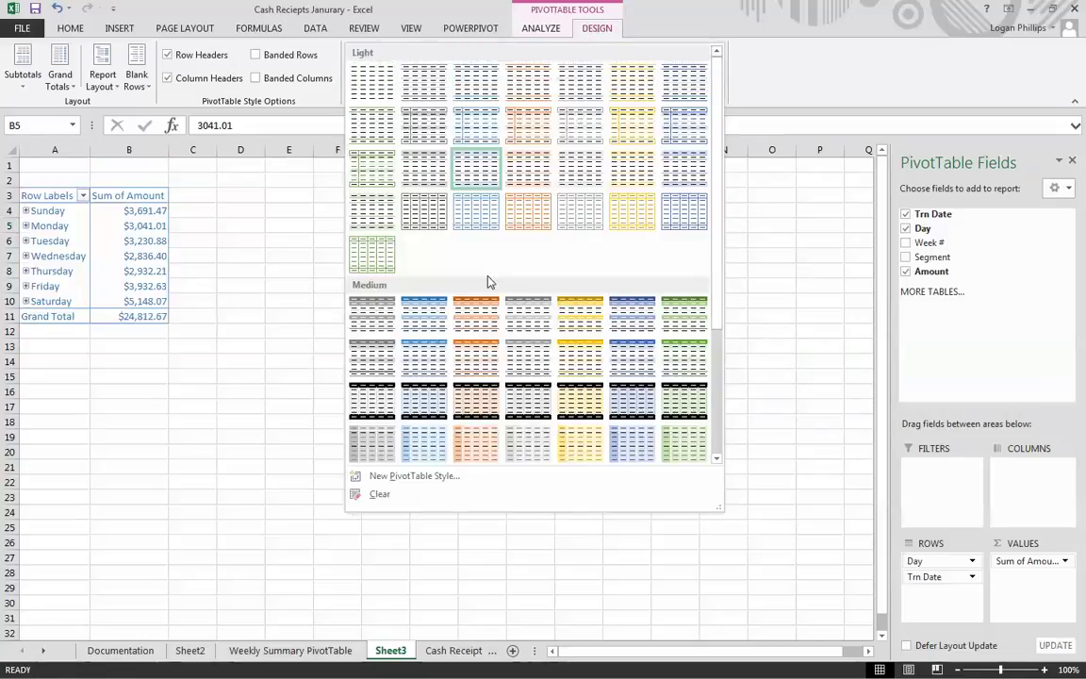
left_click(478, 352)
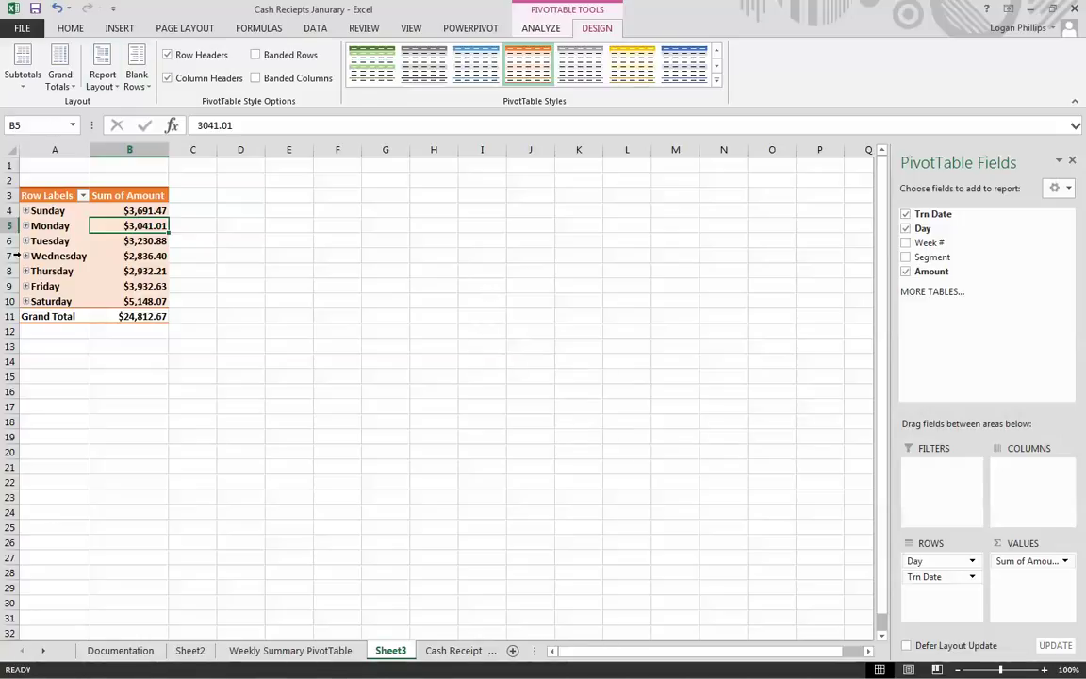
- Name the daily PivotTable DailyRecieptsPivotTable
left_click(64, 243)
left_click(541, 28)
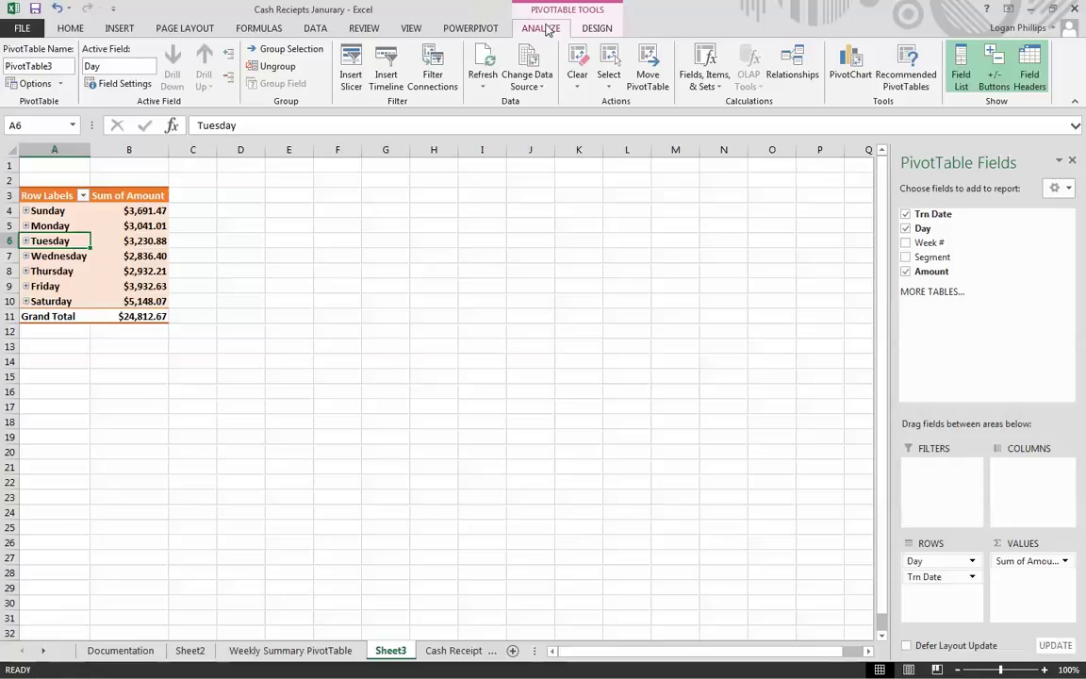
left_click(51, 65)
type("Daily re")
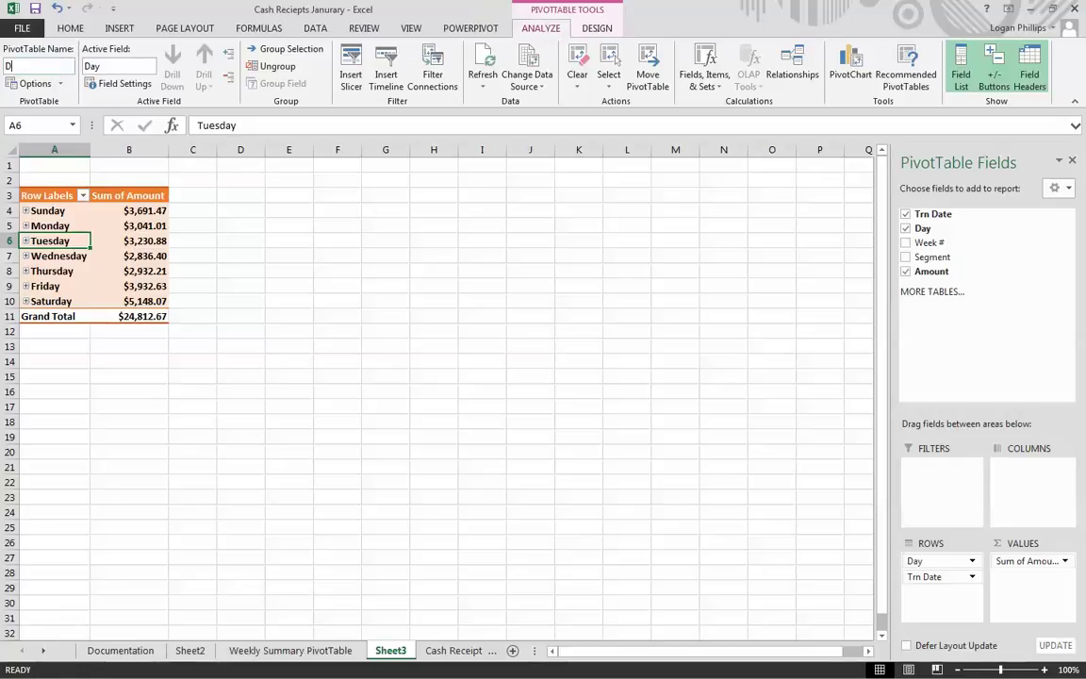
key("BackSpace")
key("BackSpace")
type("ecieptsPivotTable")
key("Return")
- Rename the Sheet3 worksheet as "Daily Reciepts Pivot Table"
left_click(386, 650)
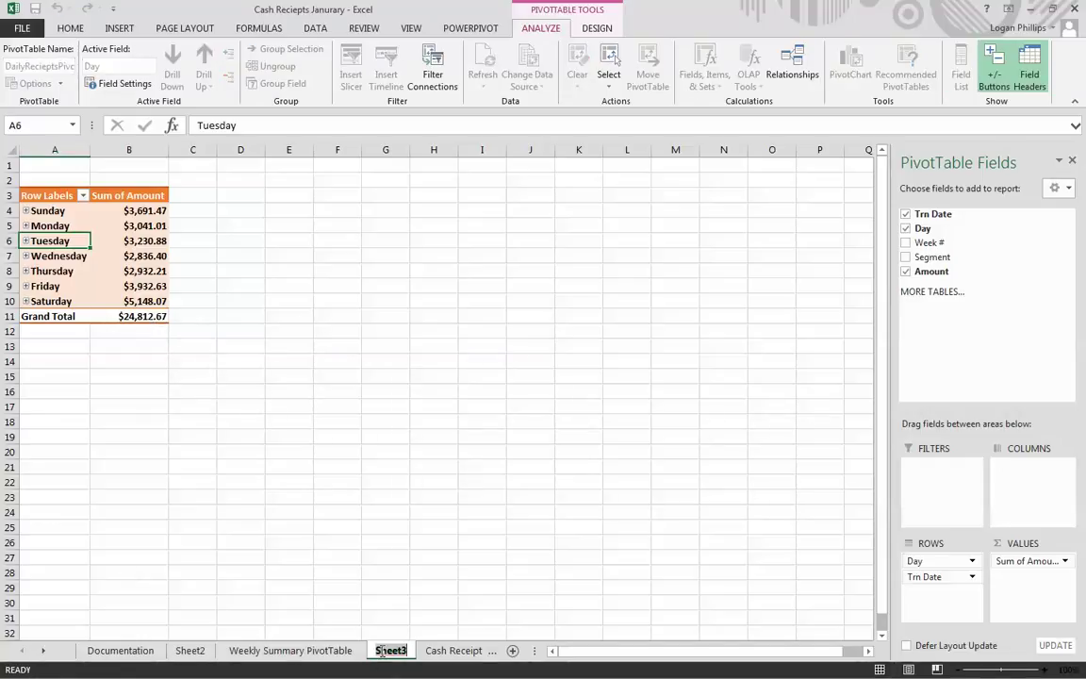
type("Daily R")
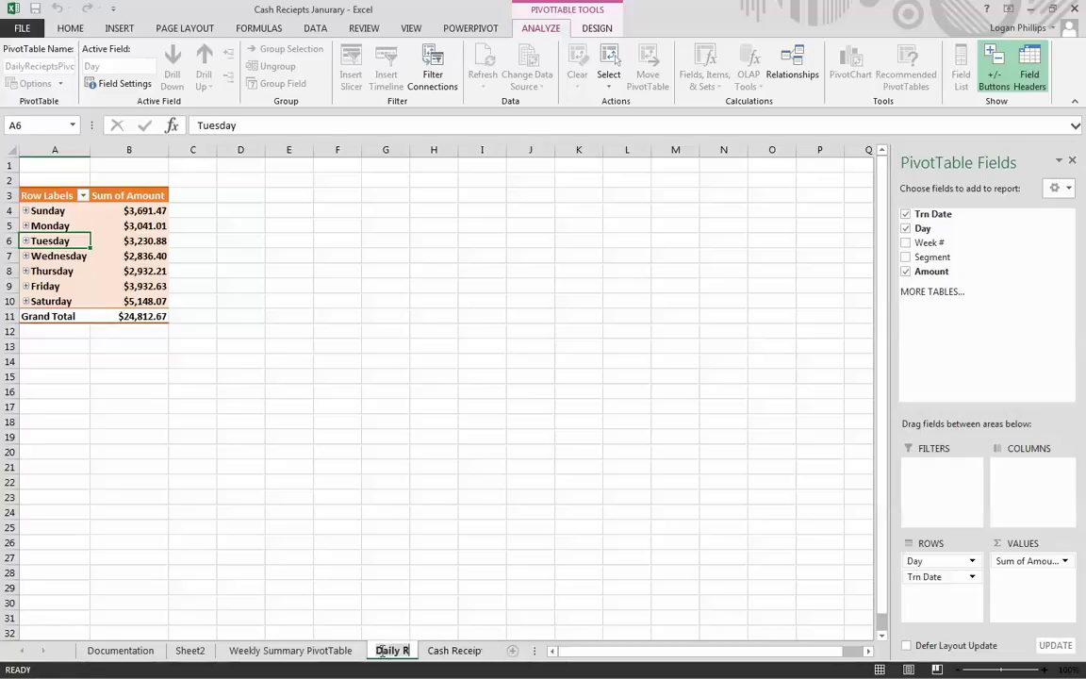
type("eciepts Piv")
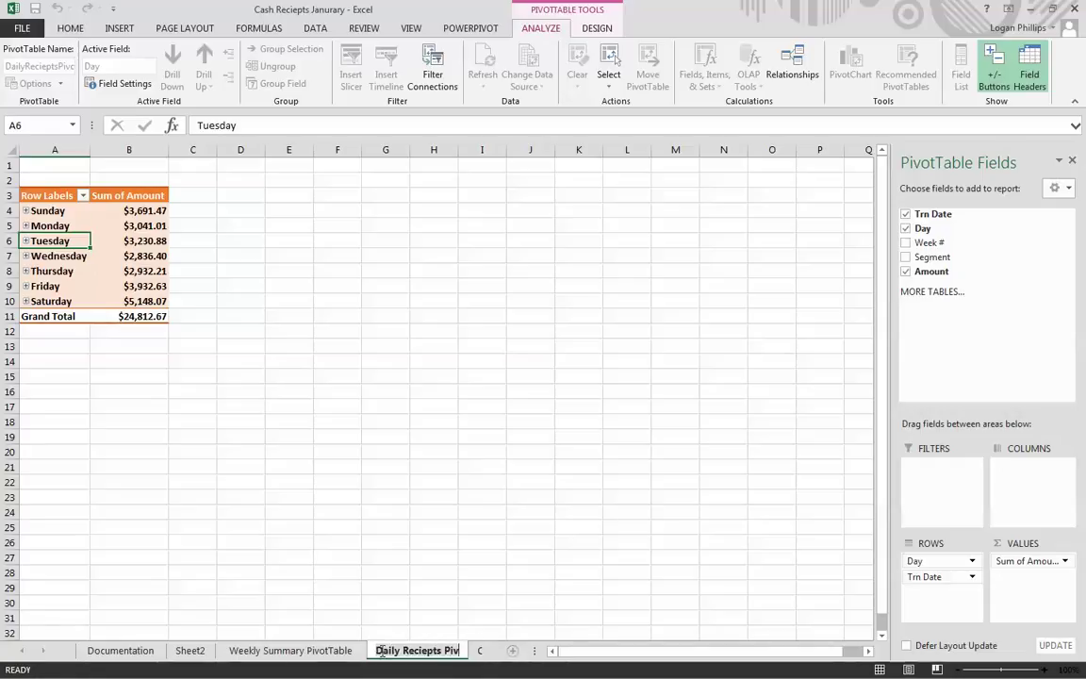
type("ot Table")
key("Return")
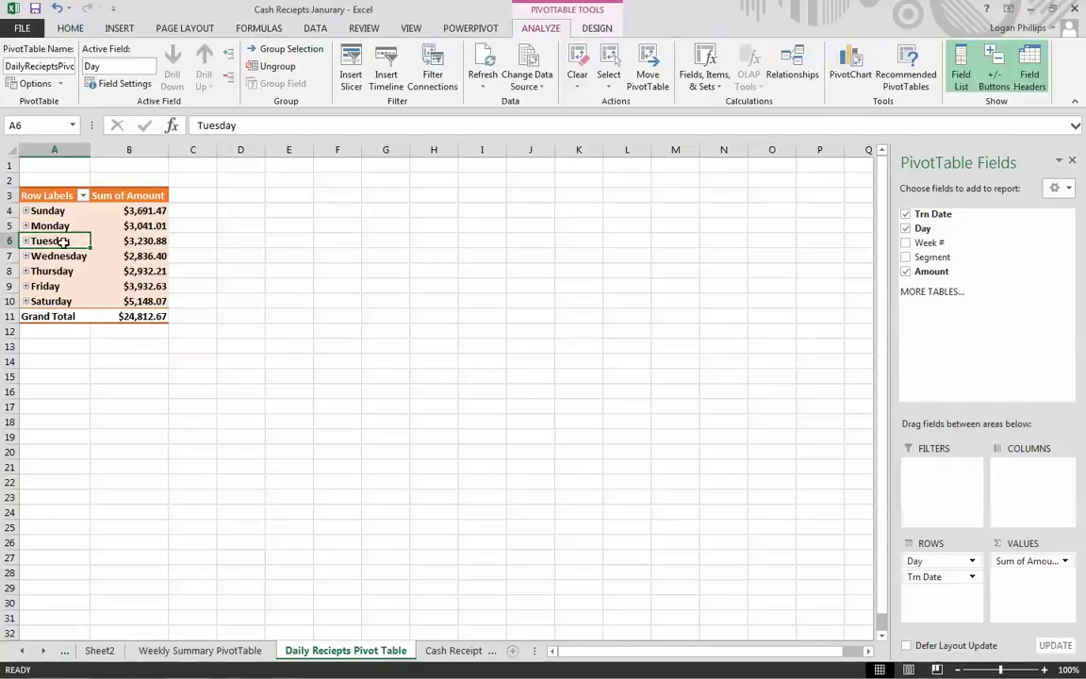
- Insert a Clustered Column PivotChart based on the daily receipts PivotTable
left_click(48, 194)
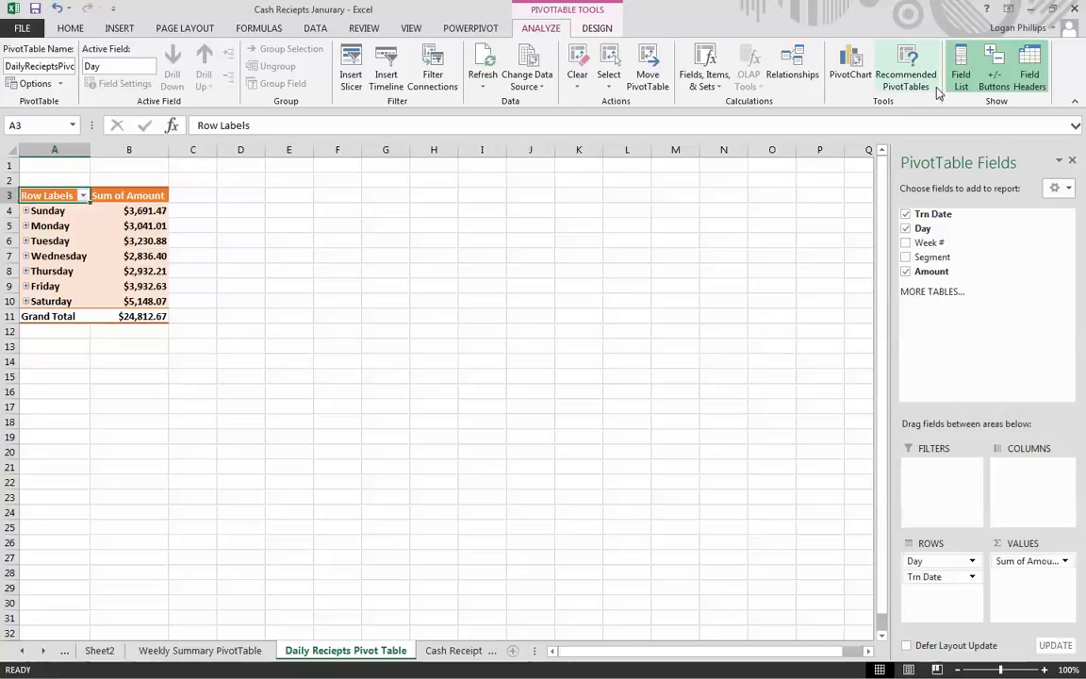
left_click(849, 73)
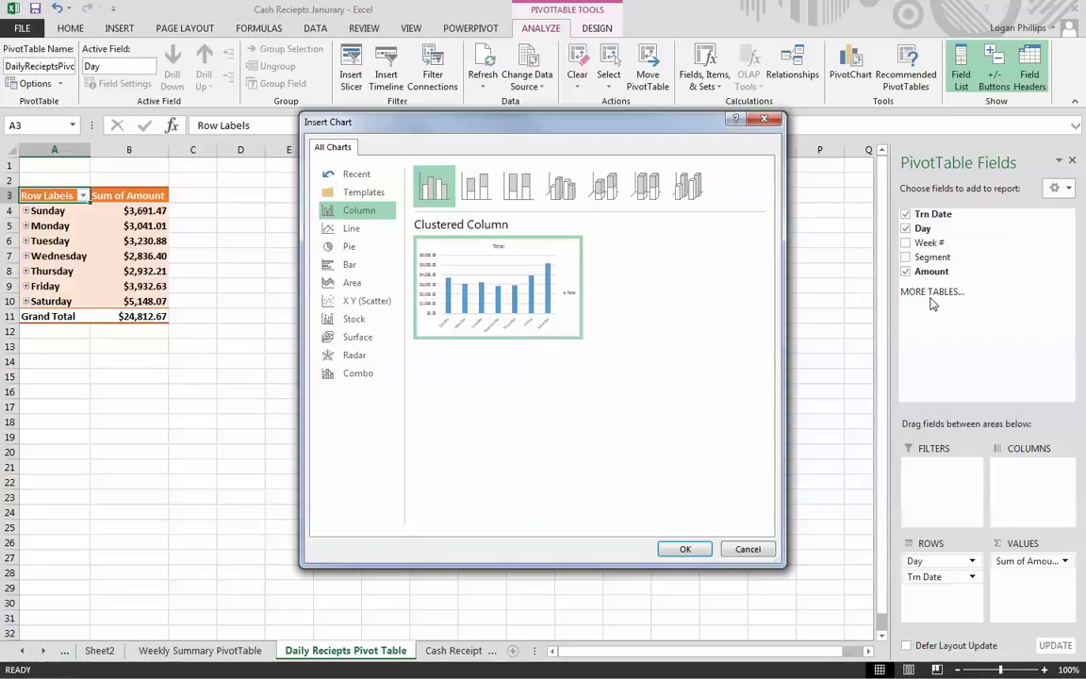
left_click(685, 548)
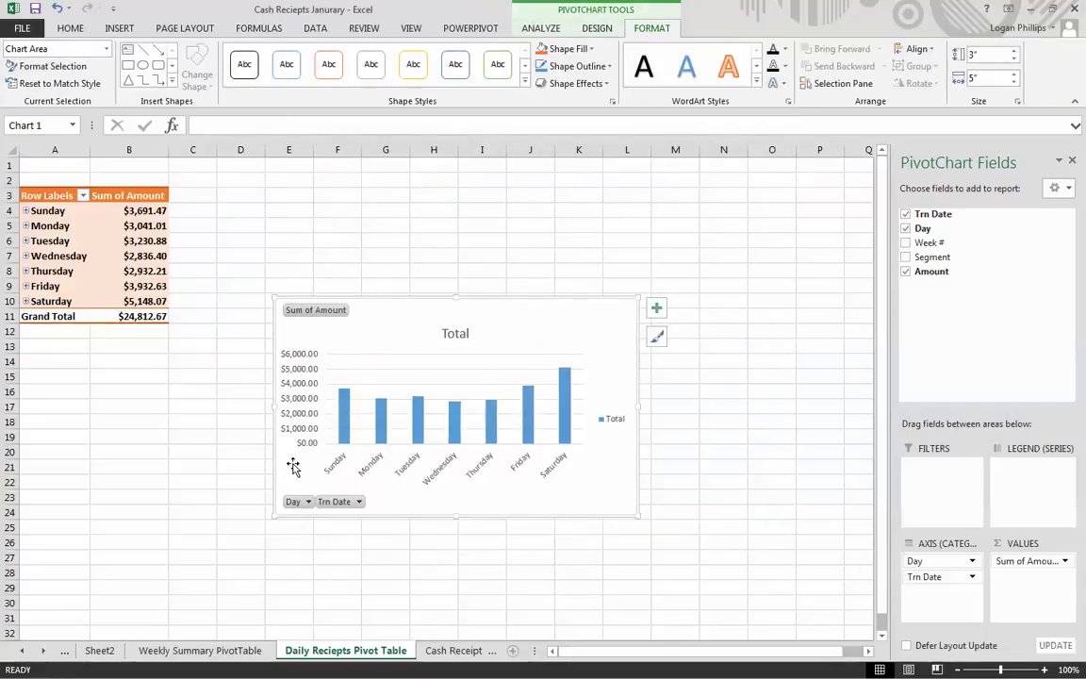
left_click(441, 650)
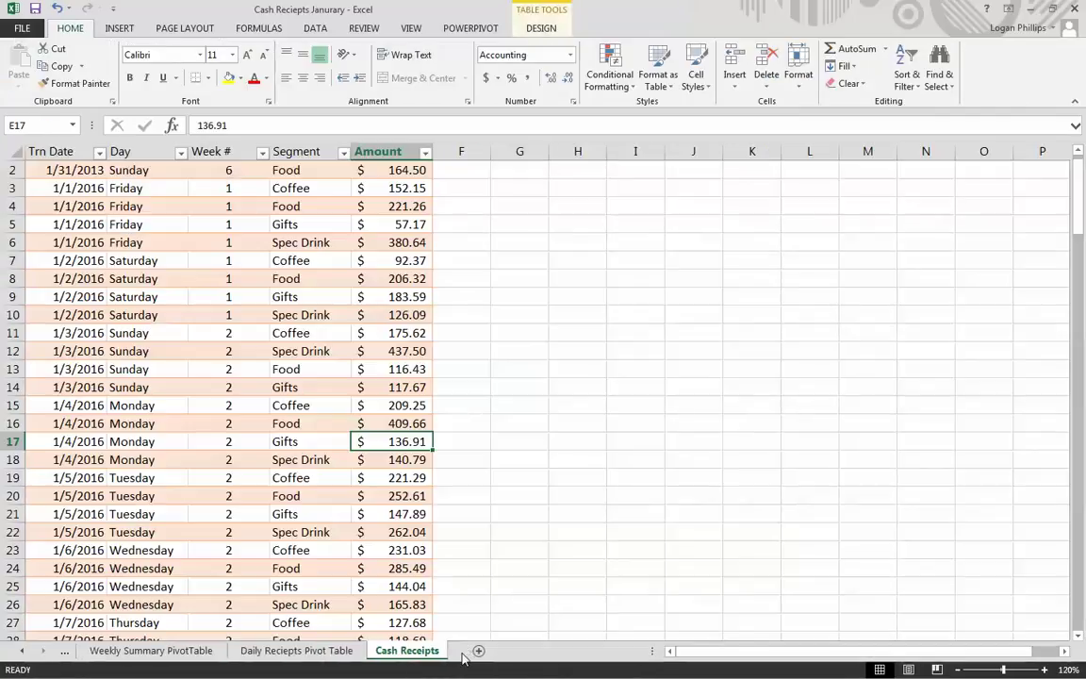
left_click(322, 650)
- Remove the legend from the PivotChart
left_click(453, 314)
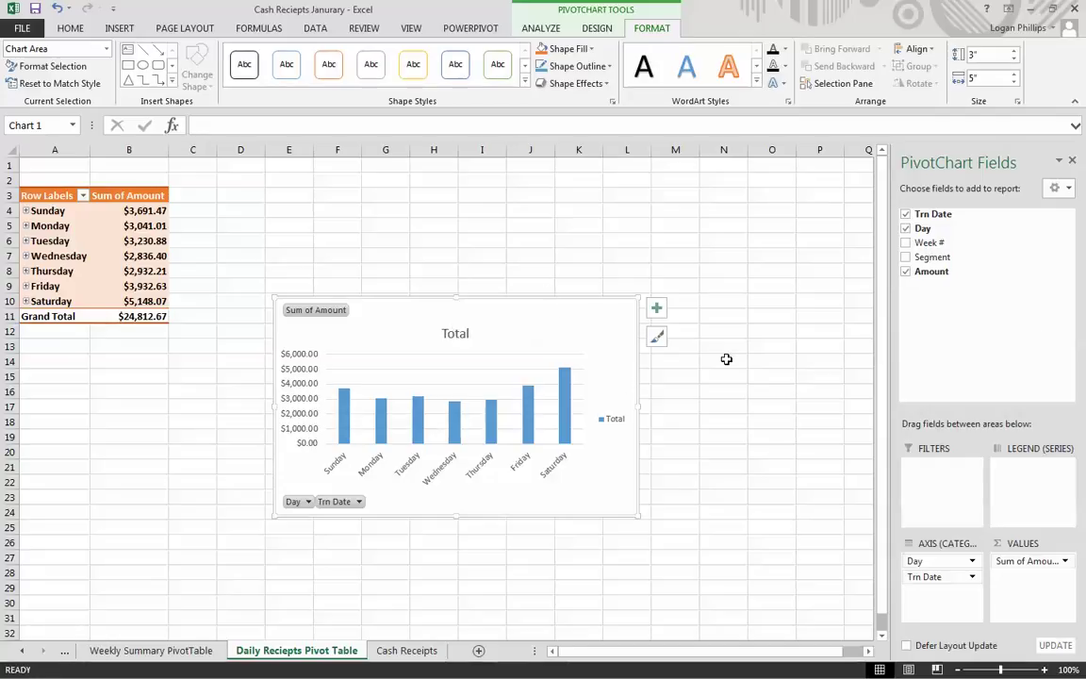
left_click(656, 307)
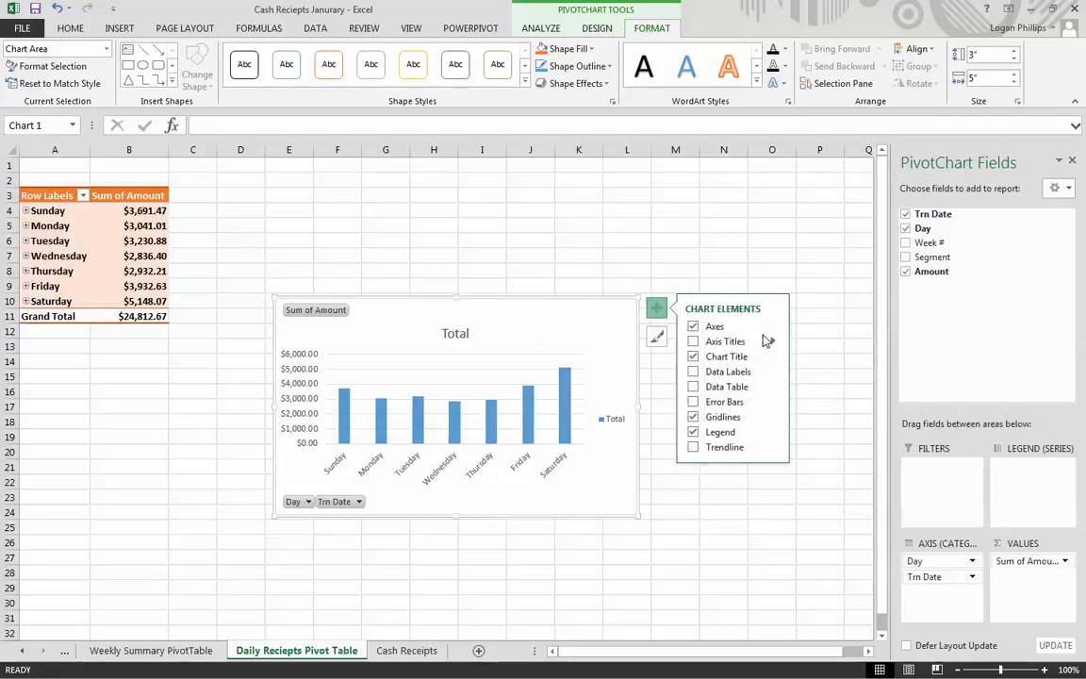
left_click(693, 433)
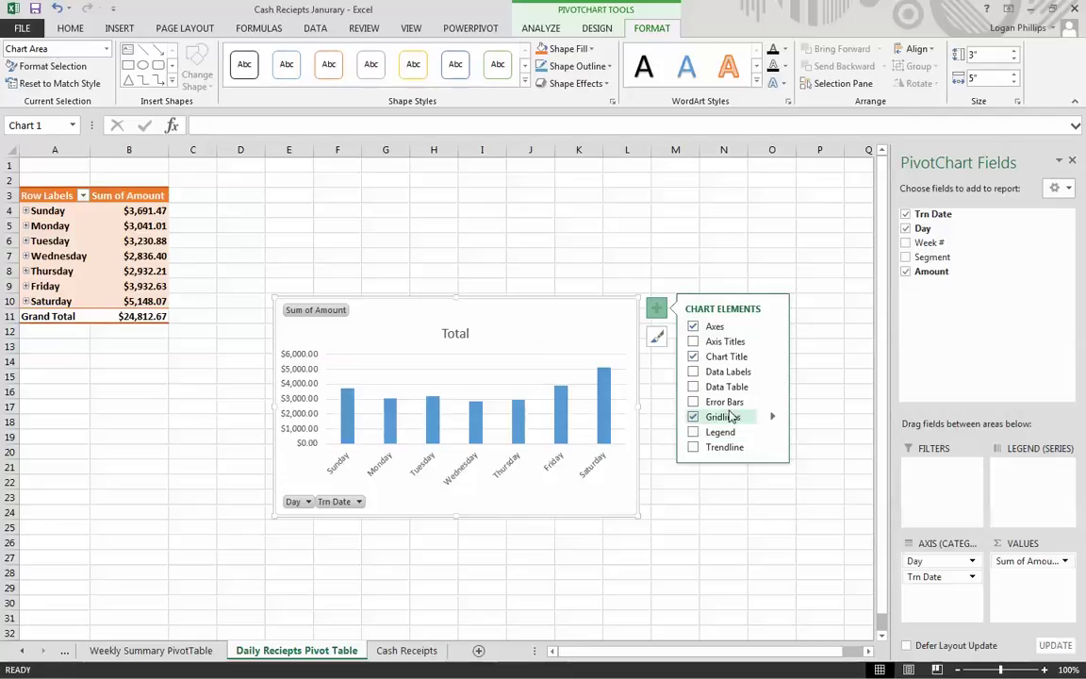
- Change the PivotChart's title to "Cash Reciepts by Day"
left_click(453, 333)
double_click(458, 336)
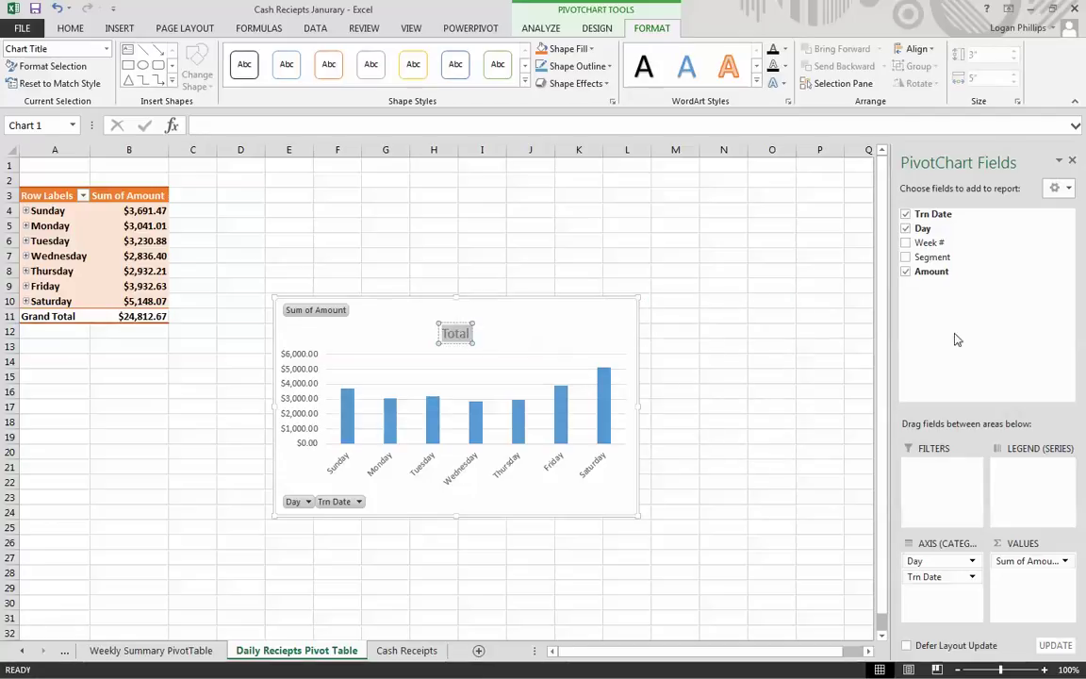
type("Cas")
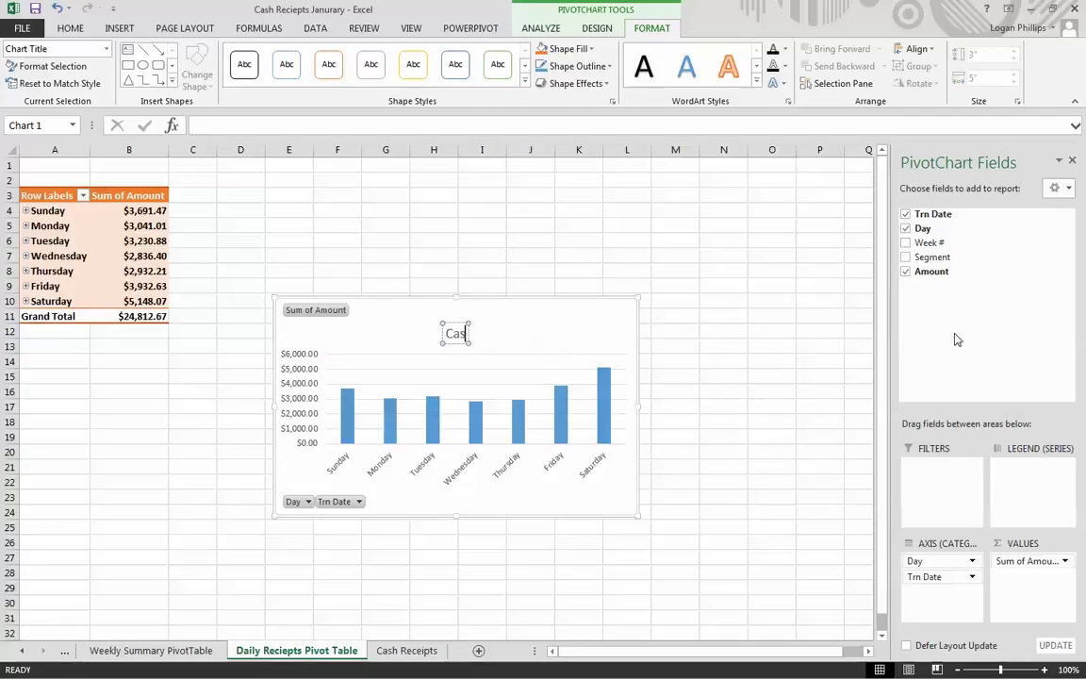
type("h Reciepts")
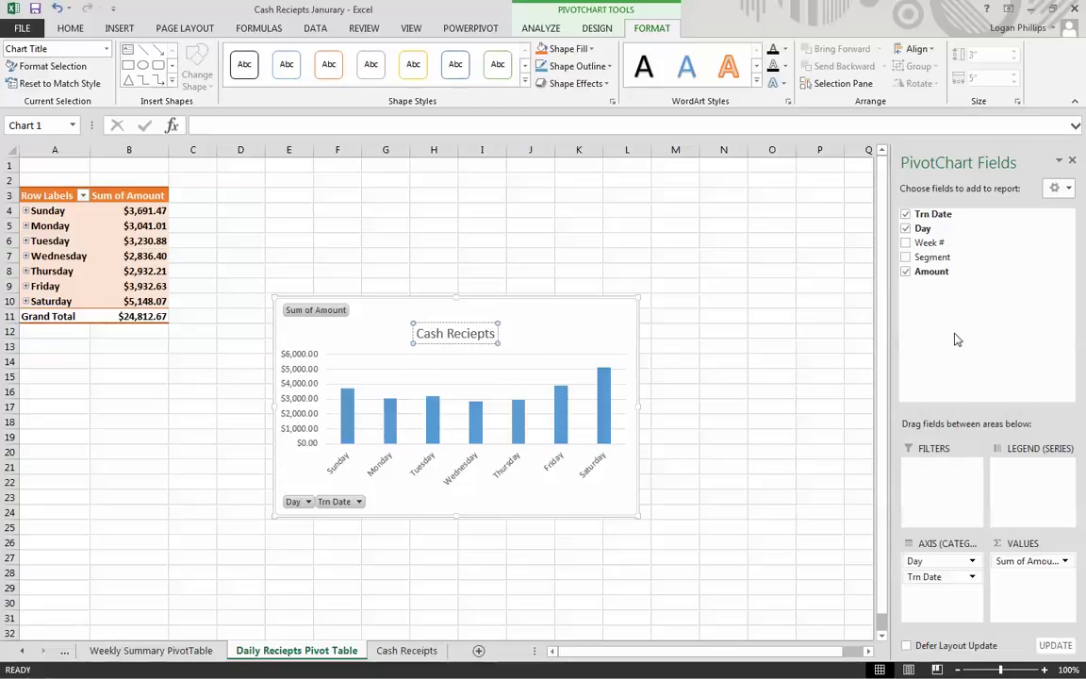
type(" by Day")
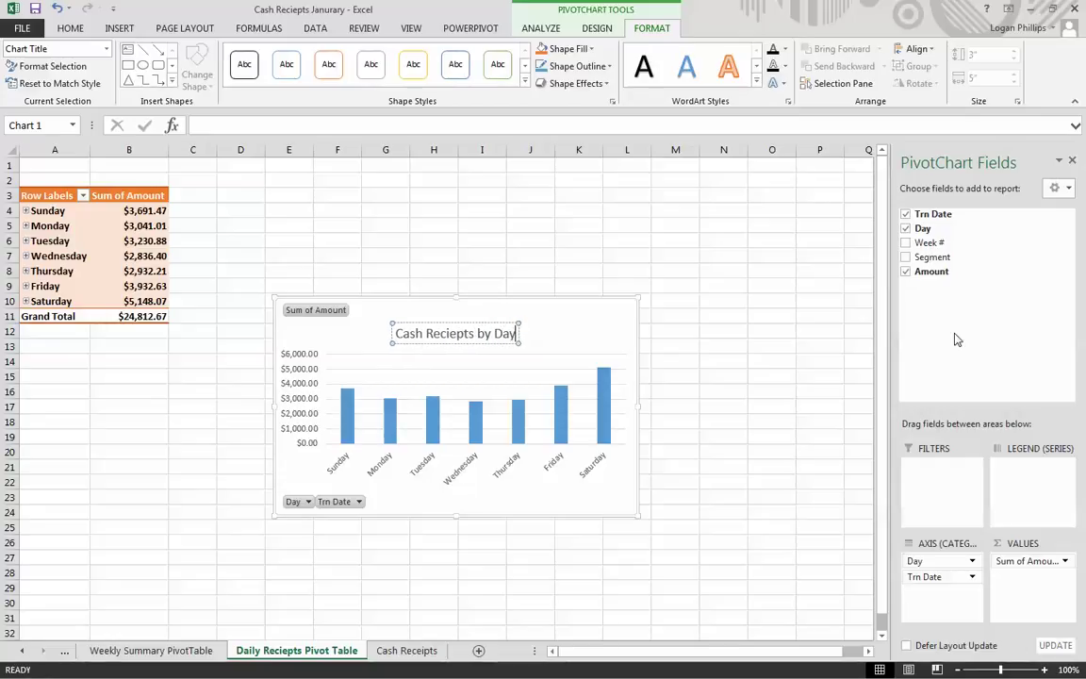
left_click(572, 320)
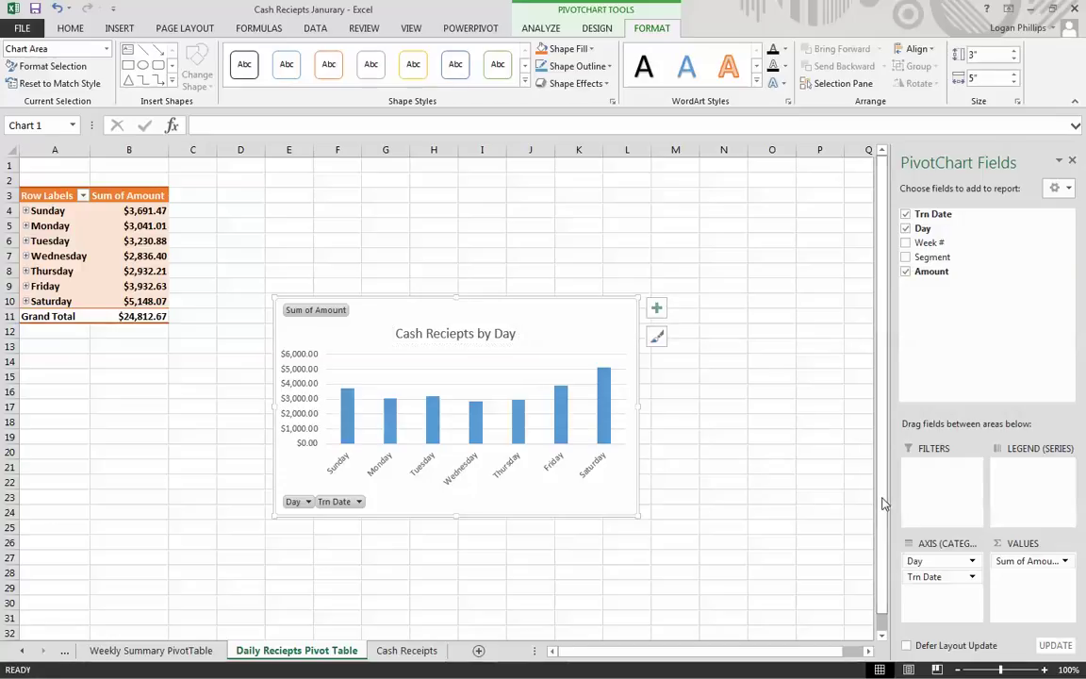
- Fill the columns of the Cash Reciepts by Day PivotChart with the orange theme color
left_click(597, 29)
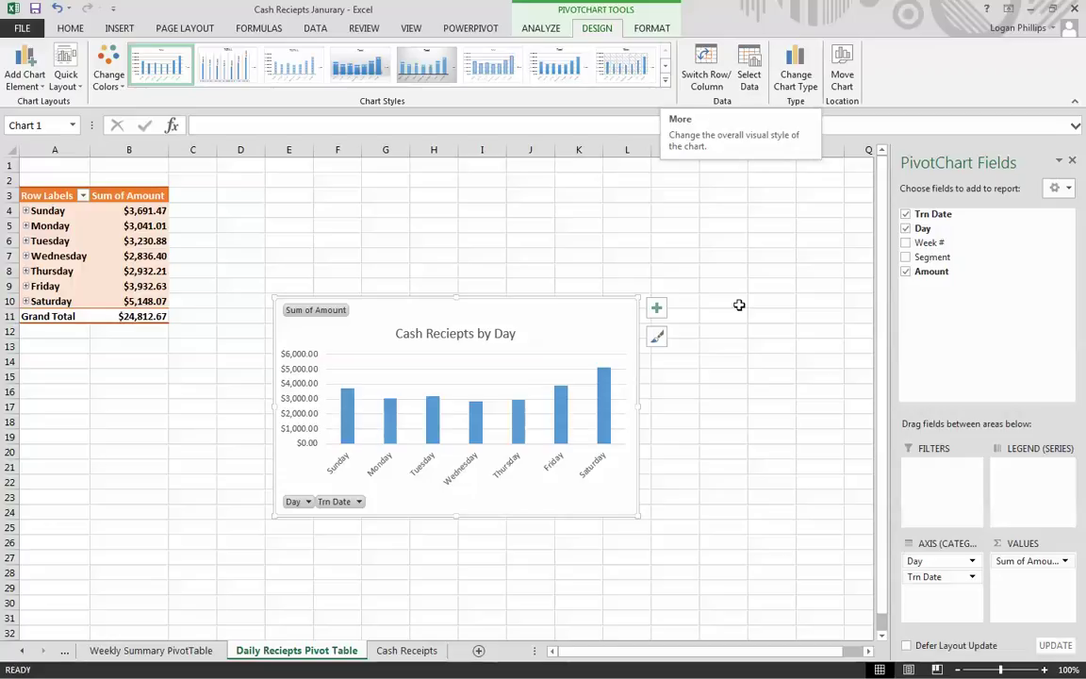
left_click(605, 418)
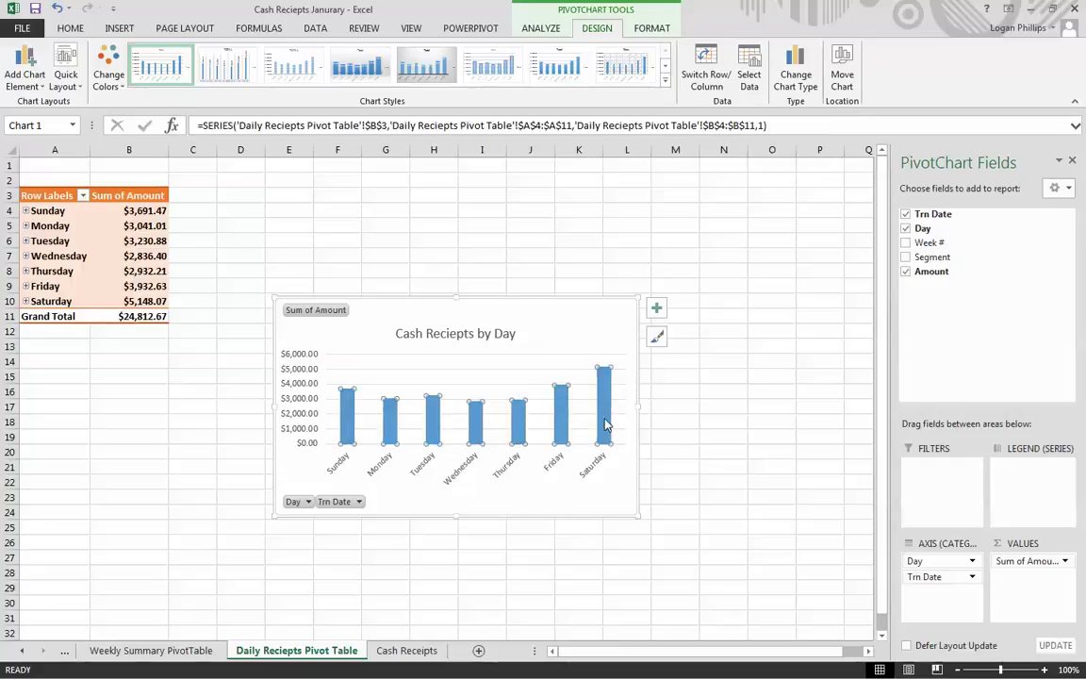
left_click(604, 419)
left_click(697, 464)
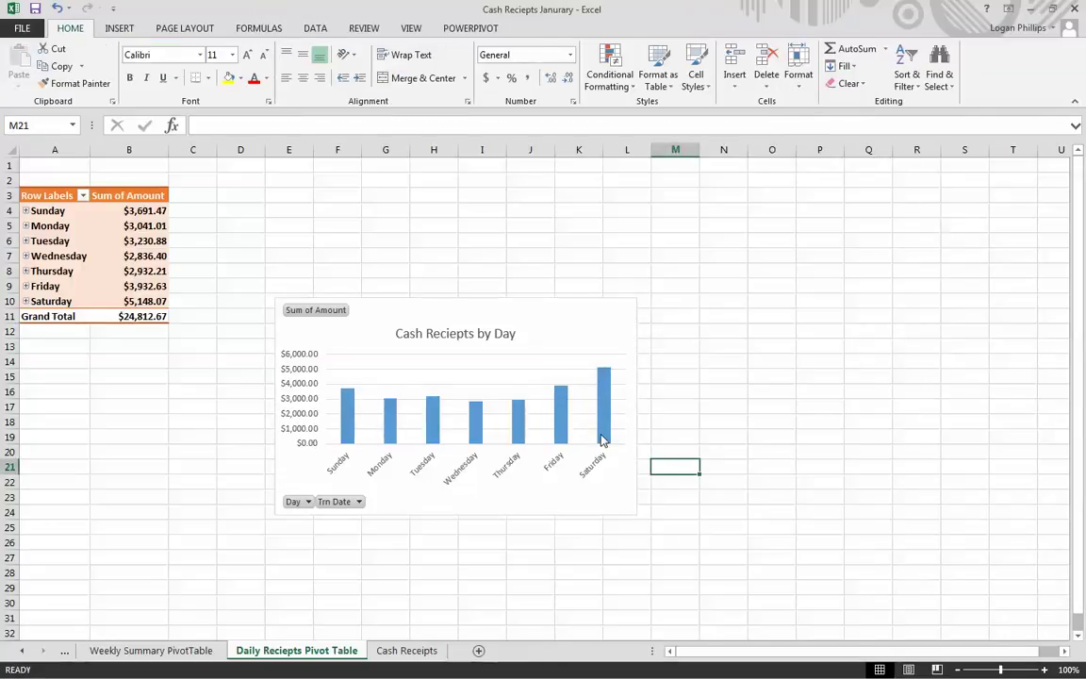
left_click(594, 374)
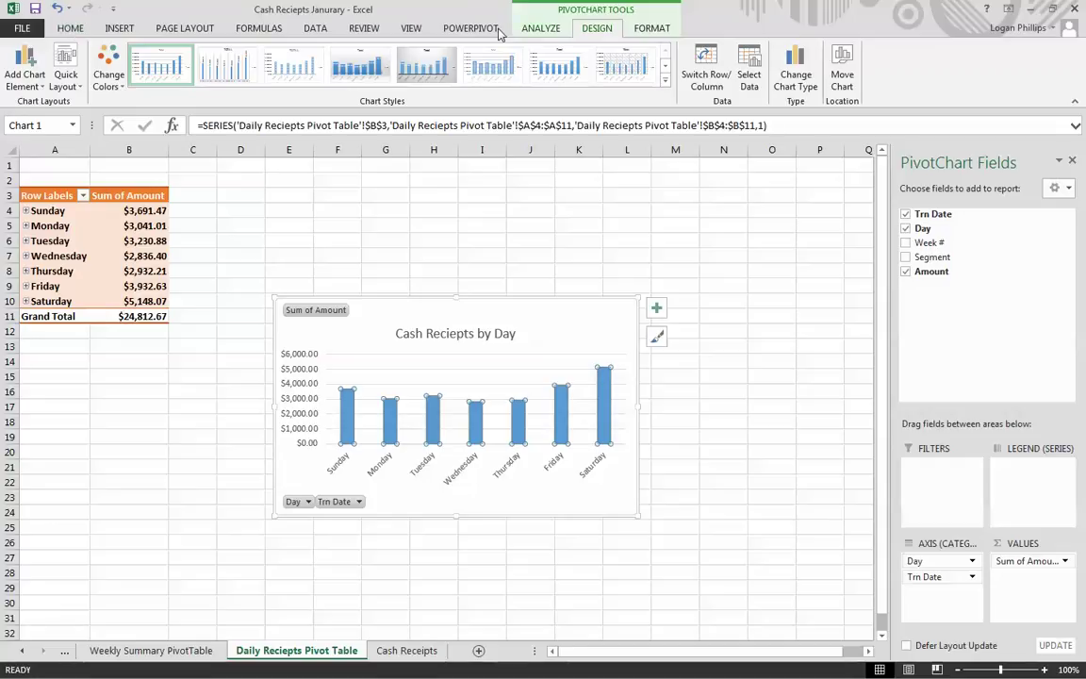
left_click(79, 31)
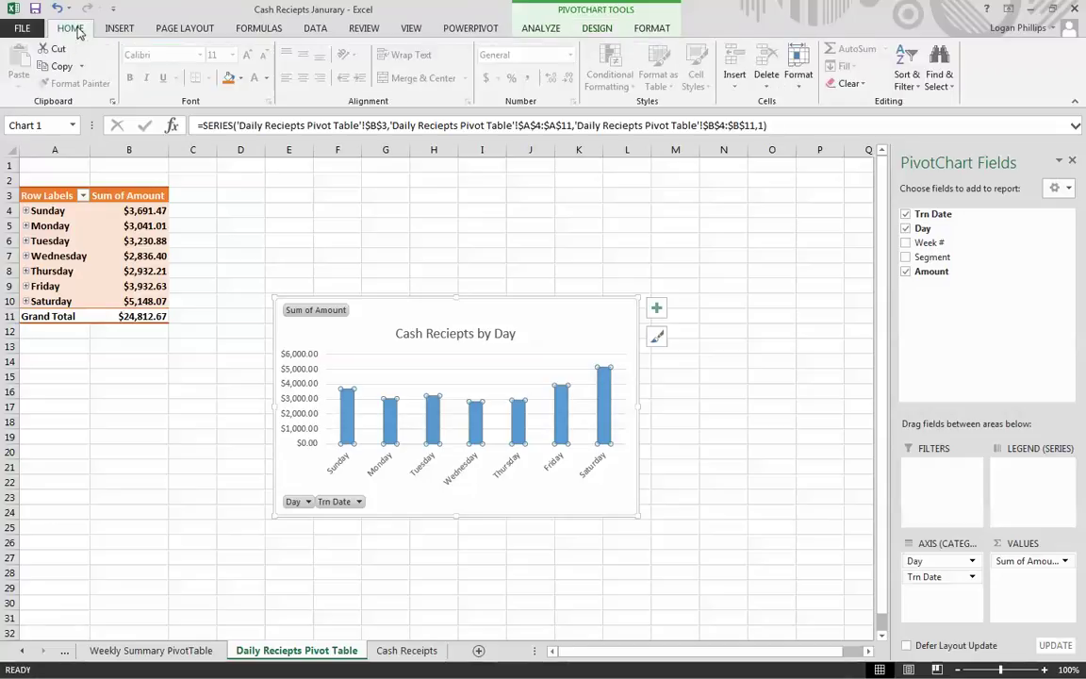
left_click(545, 30)
left_click(596, 32)
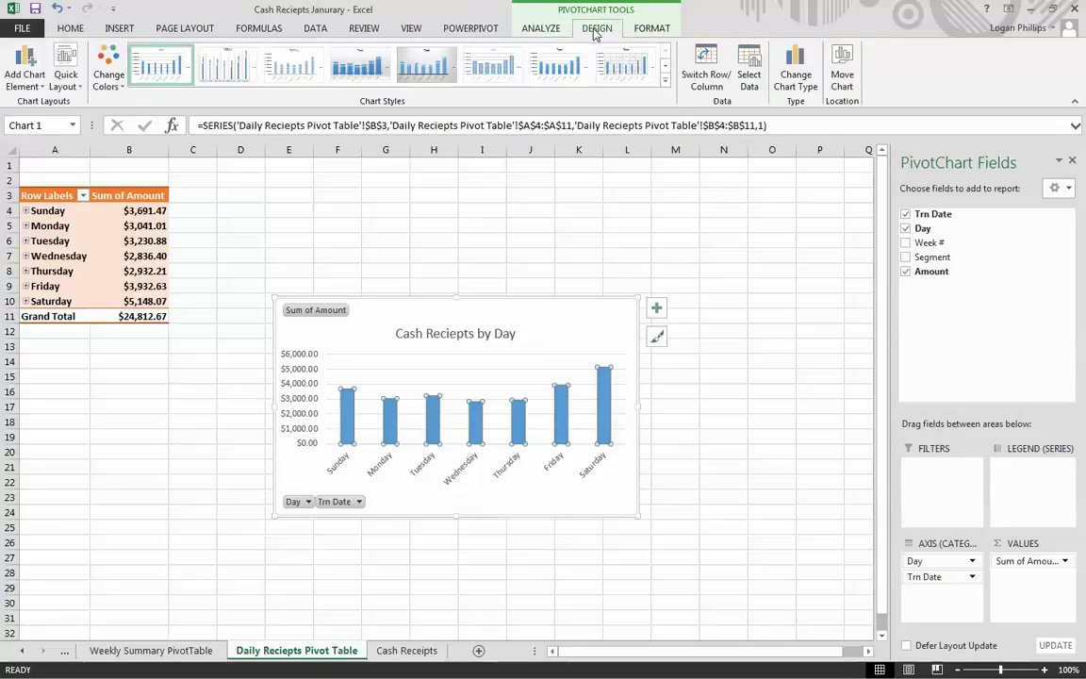
left_click(651, 30)
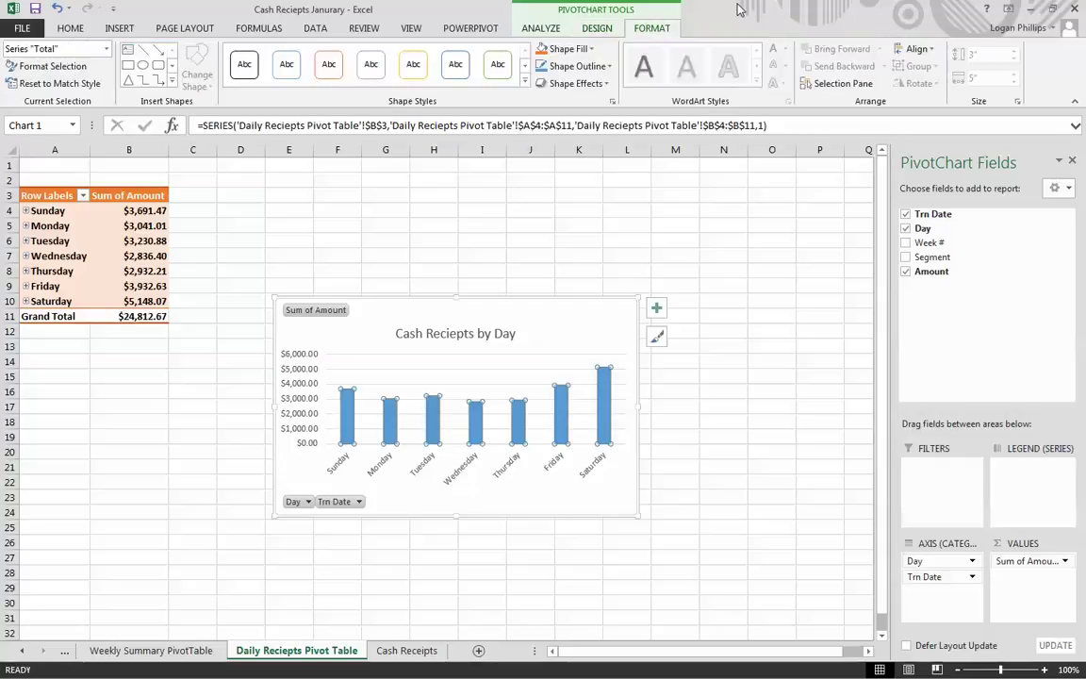
left_click(592, 50)
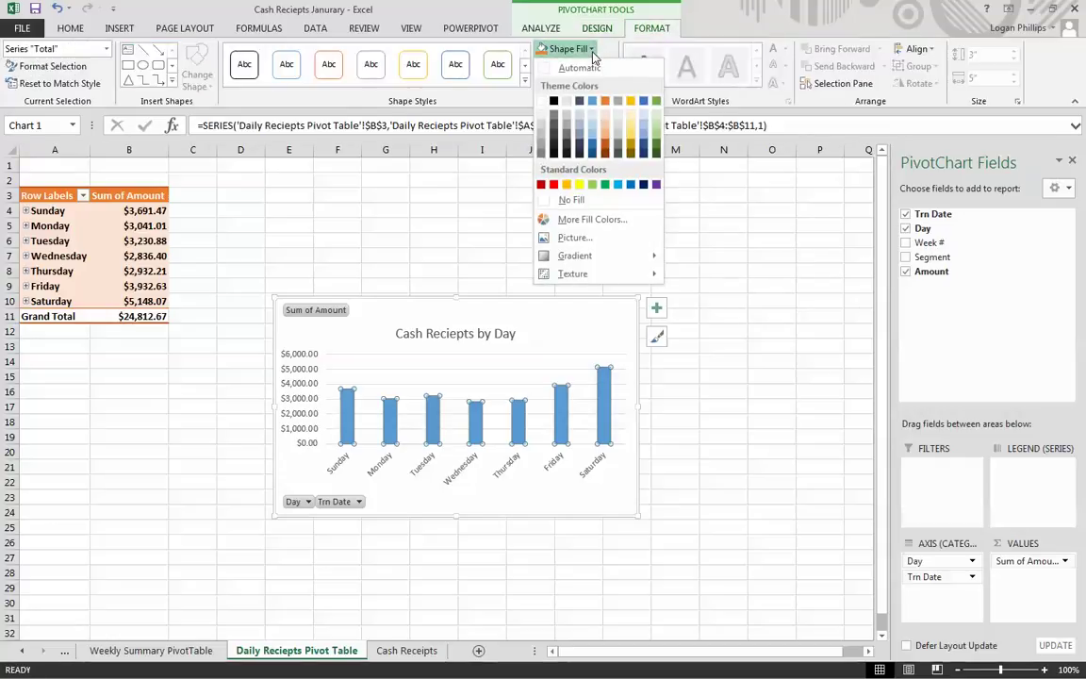
left_click(605, 102)
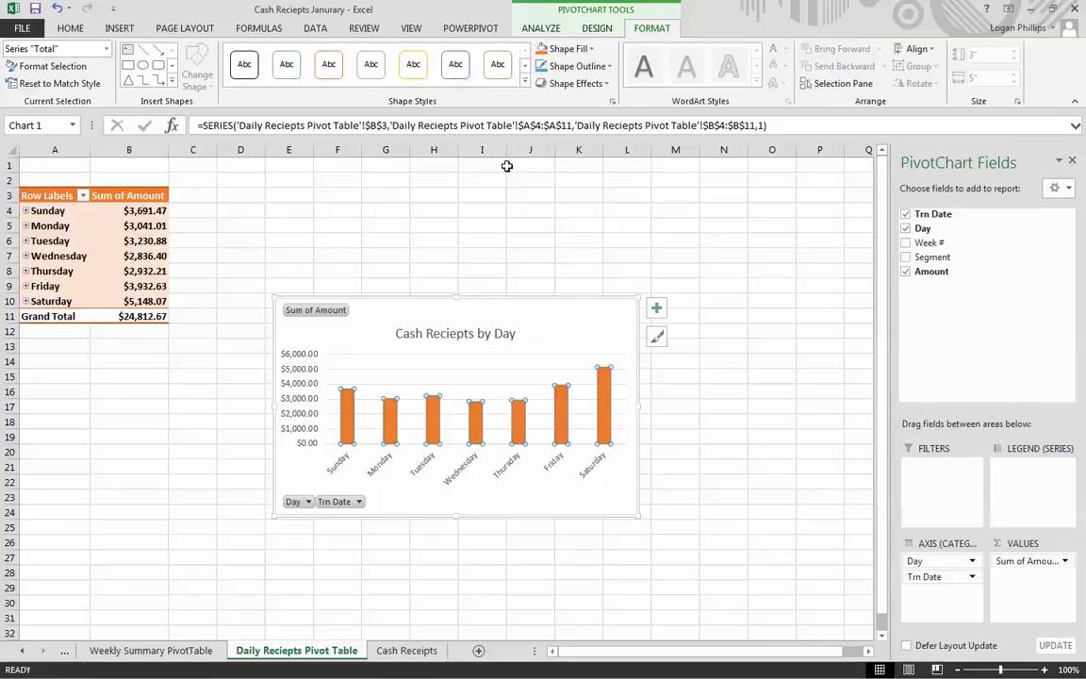
- Move the PivotChart beside the daily PivotTable, with its upper-left corner at cell D3
left_click(743, 214)
left_click_drag(376, 310, 327, 200)
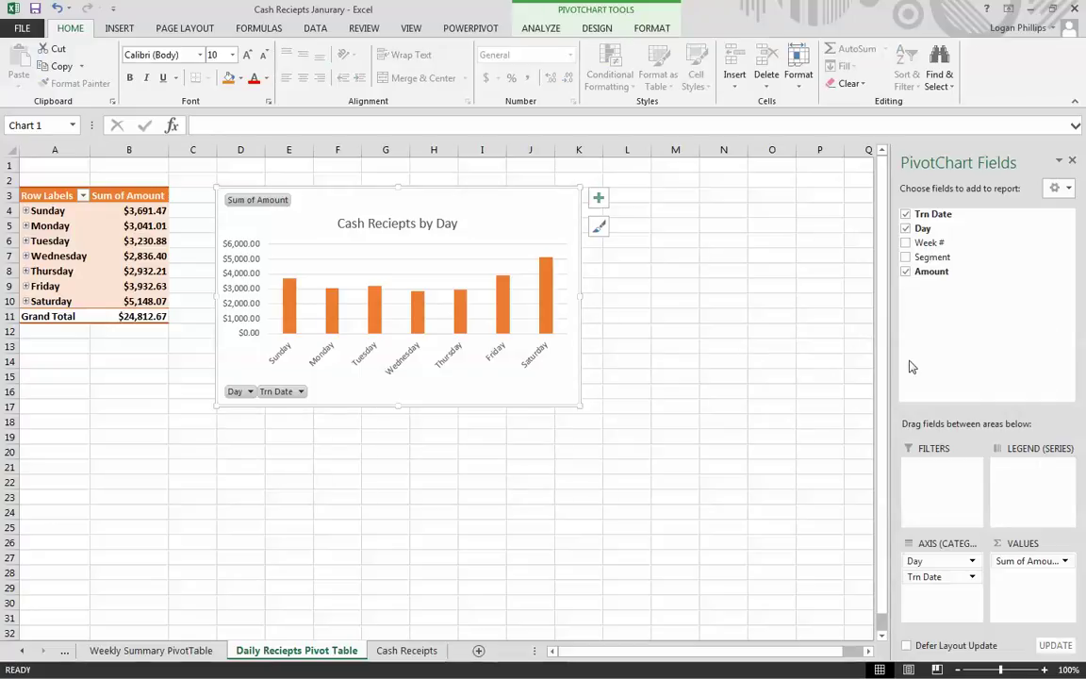
left_click(712, 364)
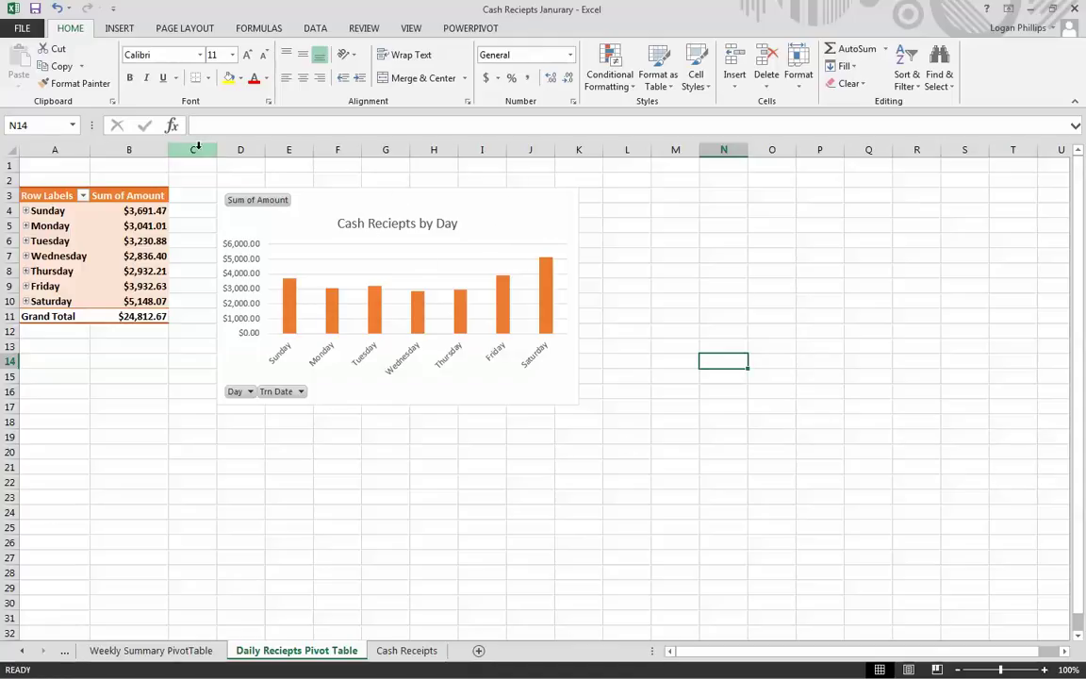
- Filter the daily PivotTable's Day field to exclude Sunday and Saturday, and make A1 the active cell
left_click(83, 196)
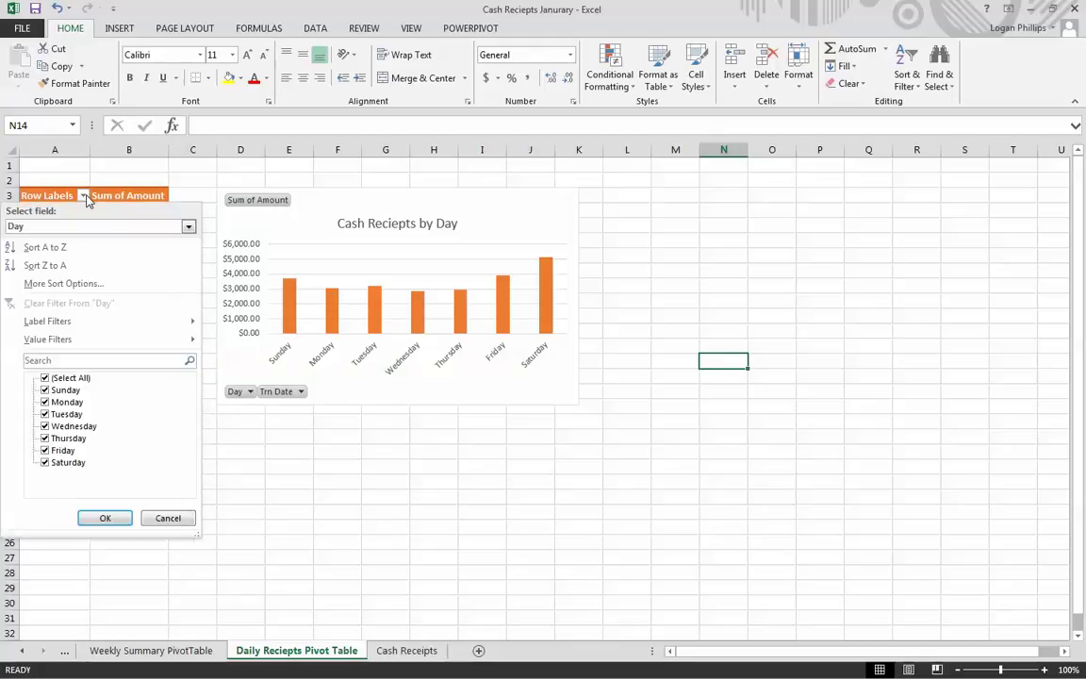
left_click(45, 389)
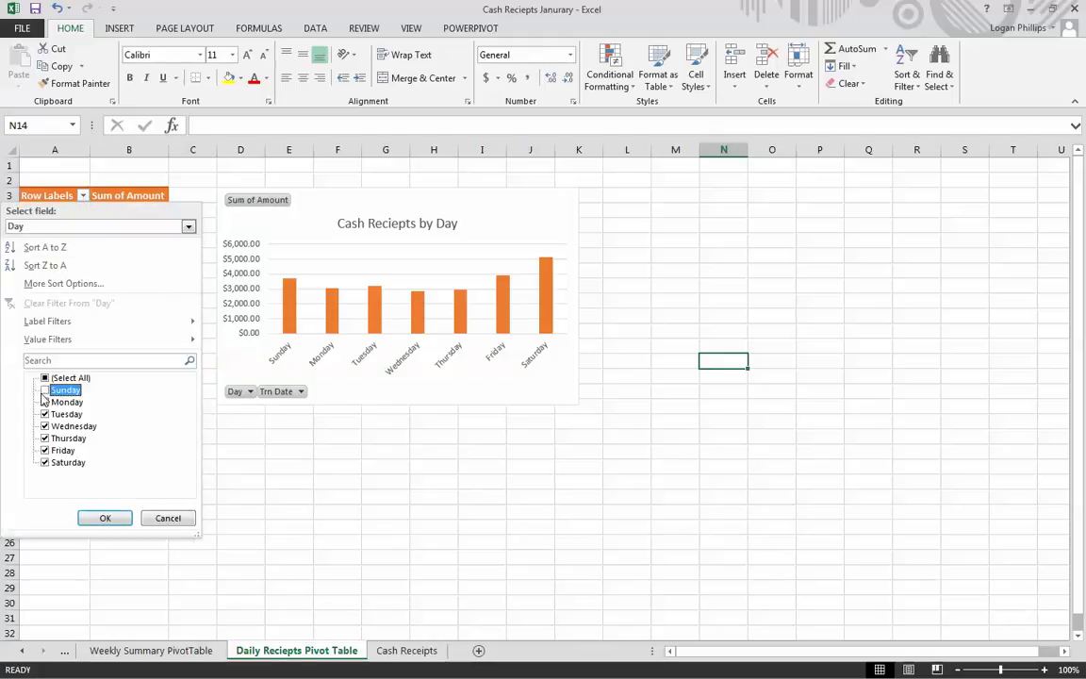
left_click(45, 463)
left_click(121, 519)
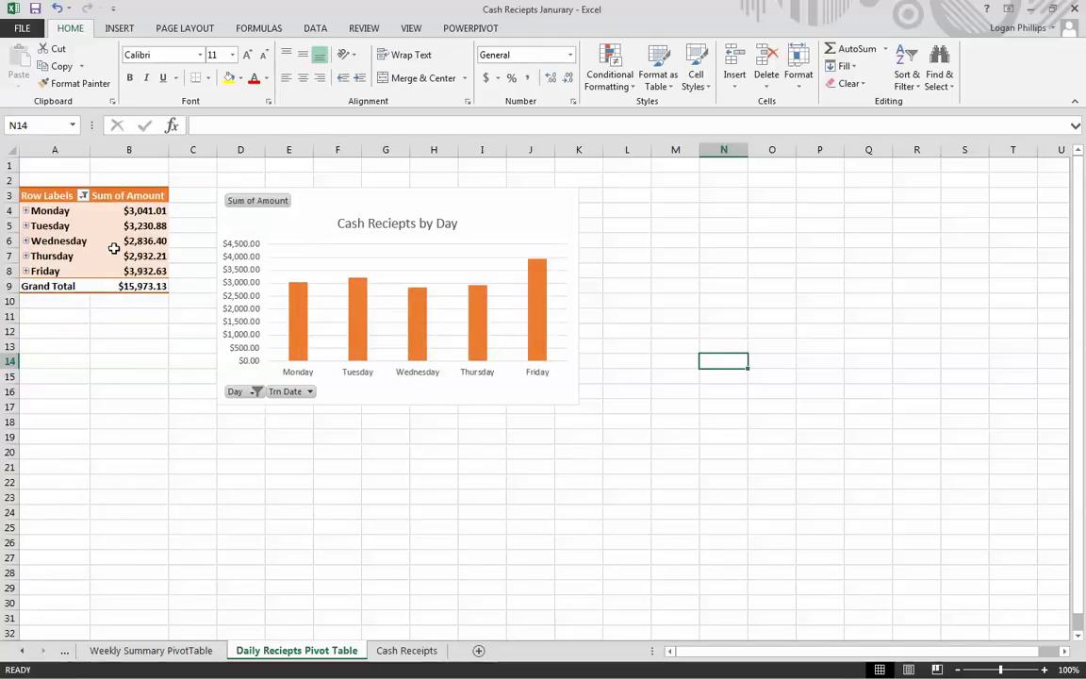
mouse_move(113, 247)
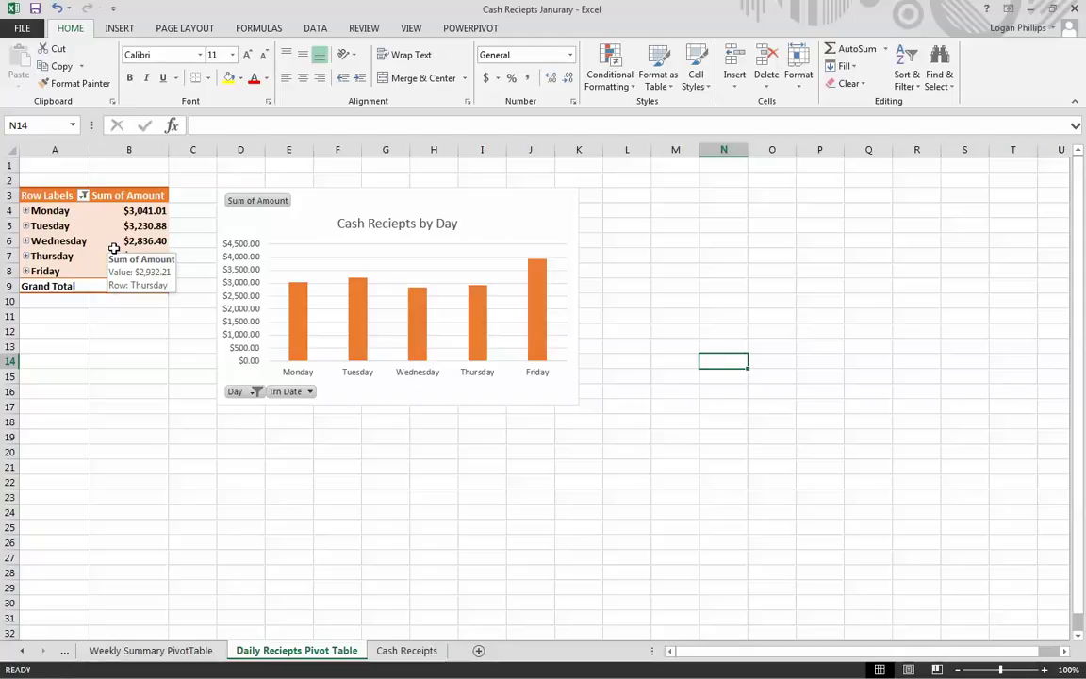
left_click(565, 528)
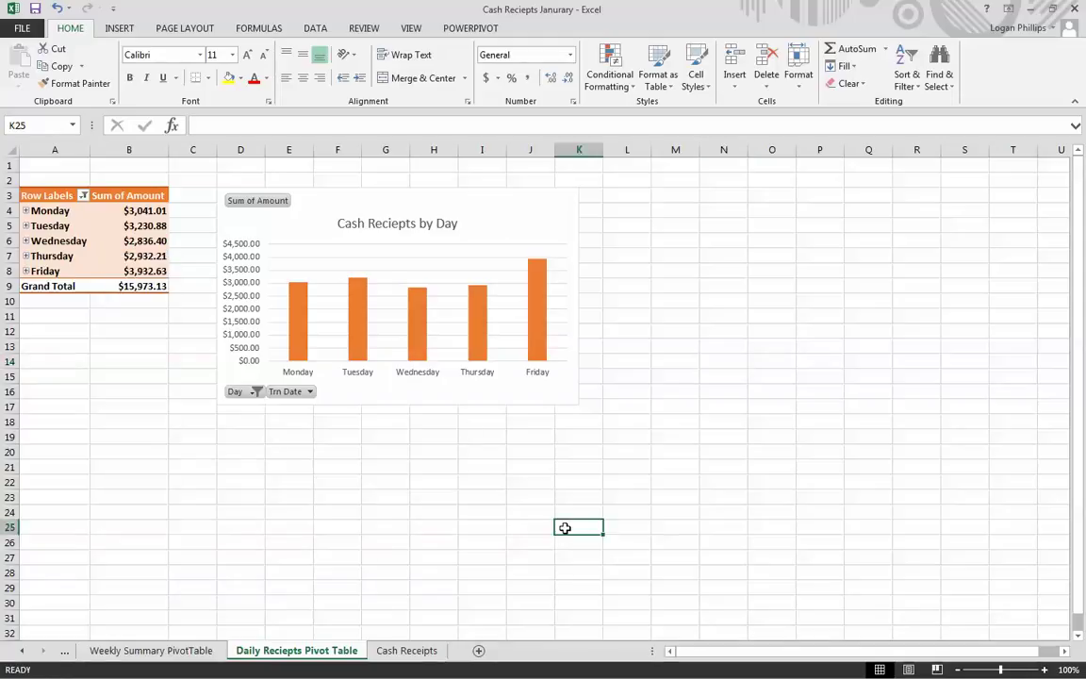
key("ctrl+Home")
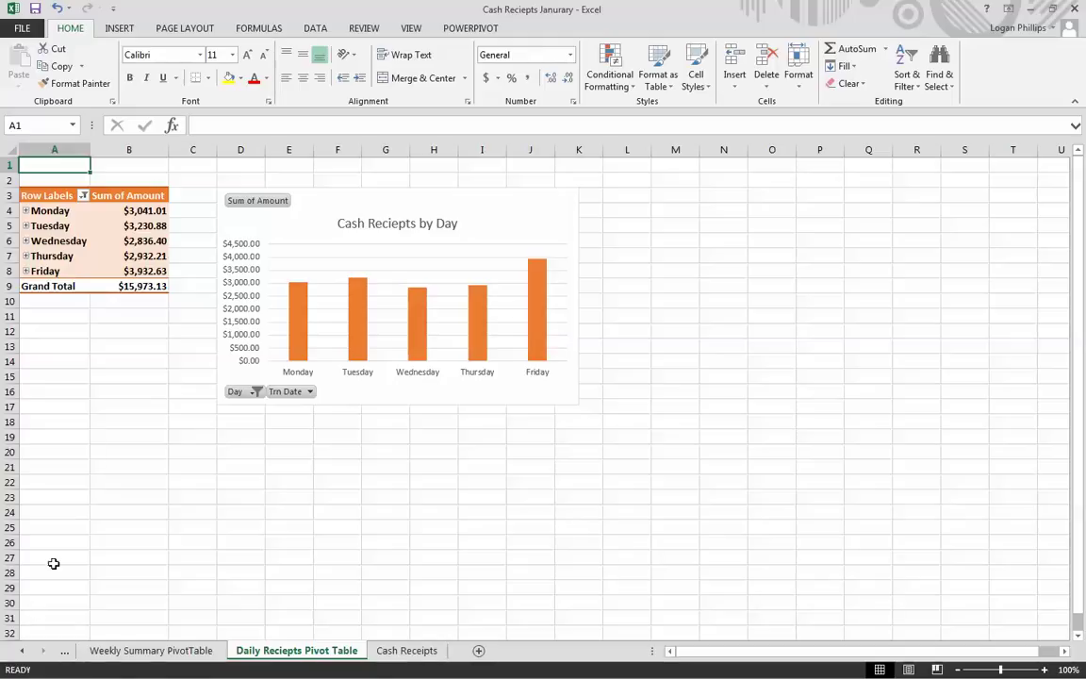
- Delete the Sheet2 worksheet from the workbook
left_click(22, 651)
left_click(22, 652)
left_click(189, 650)
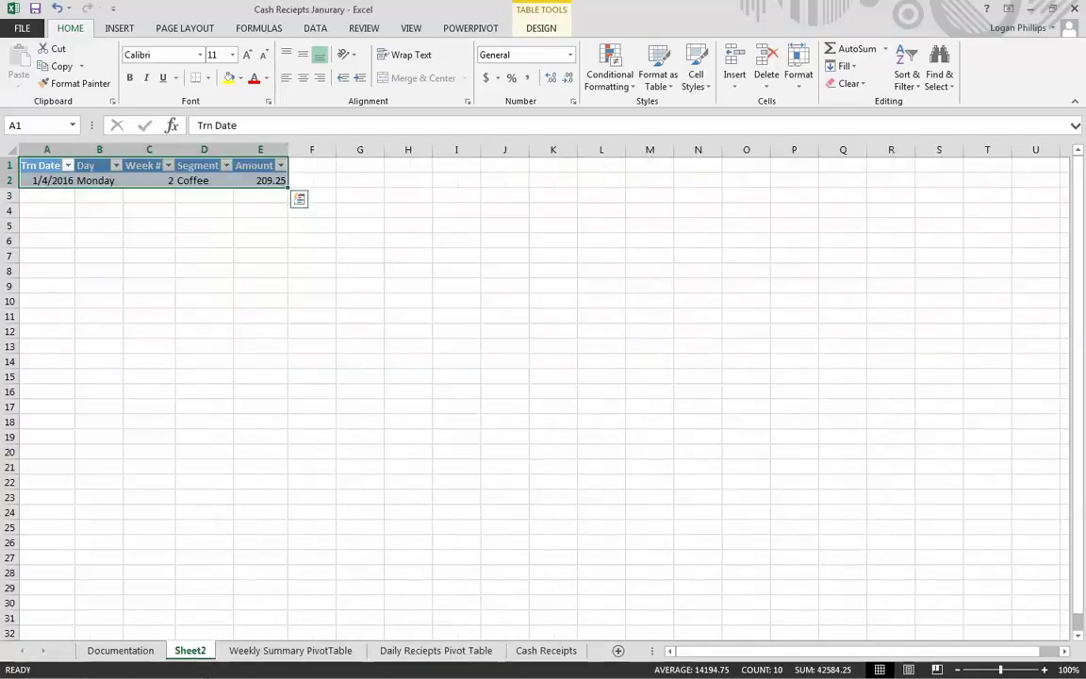
right_click(189, 650)
left_click(231, 497)
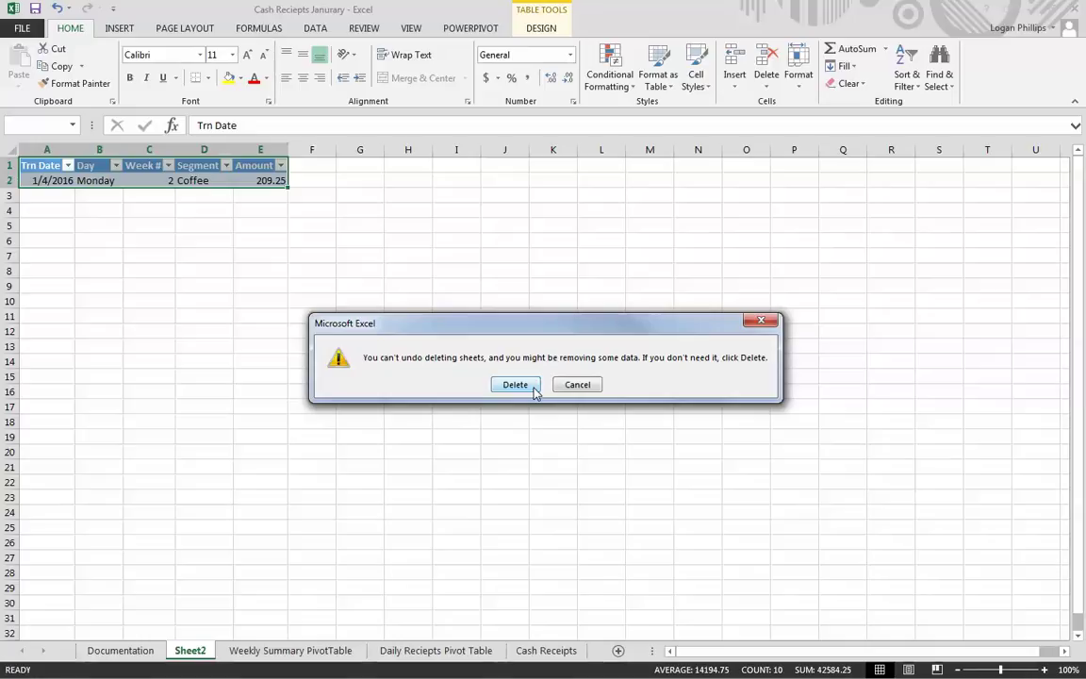
left_click(516, 385)
- Look through the remaining worksheets and save the workbook with the Documentation sheet active
left_click(396, 650)
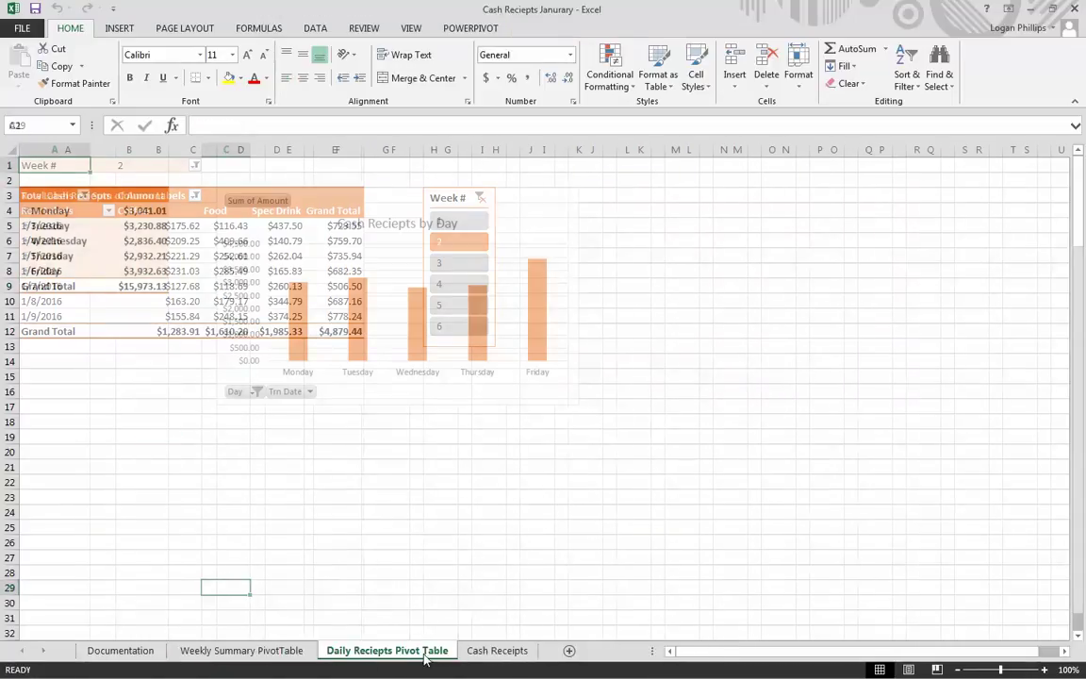
left_click(486, 650)
left_click(326, 650)
left_click(283, 651)
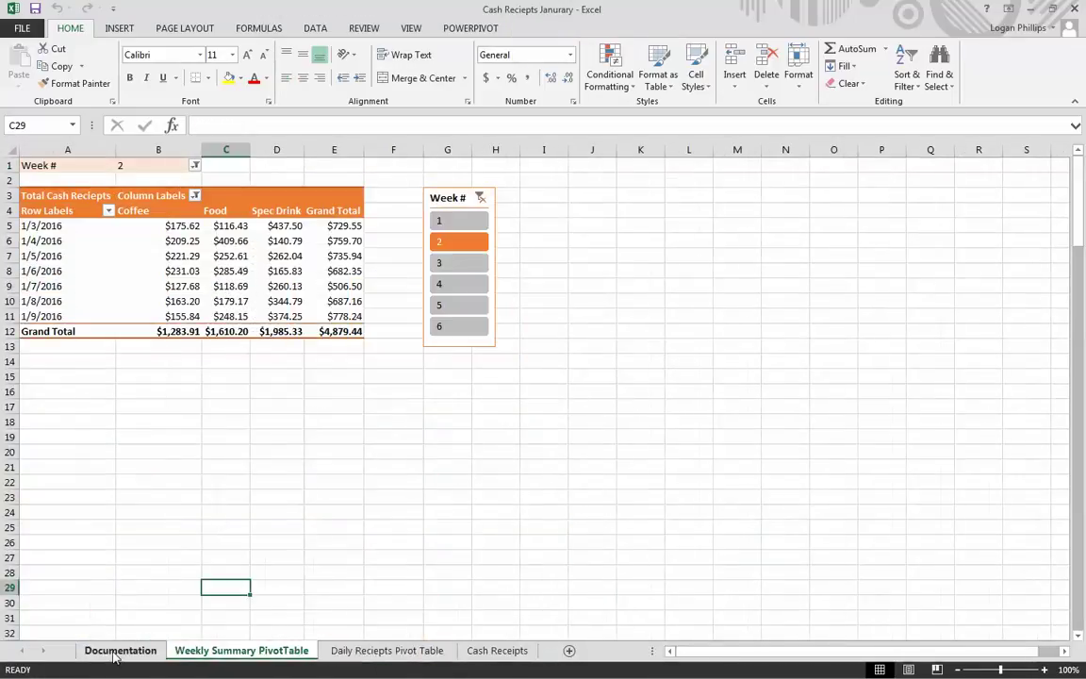
left_click(121, 651)
double_click(300, 538)
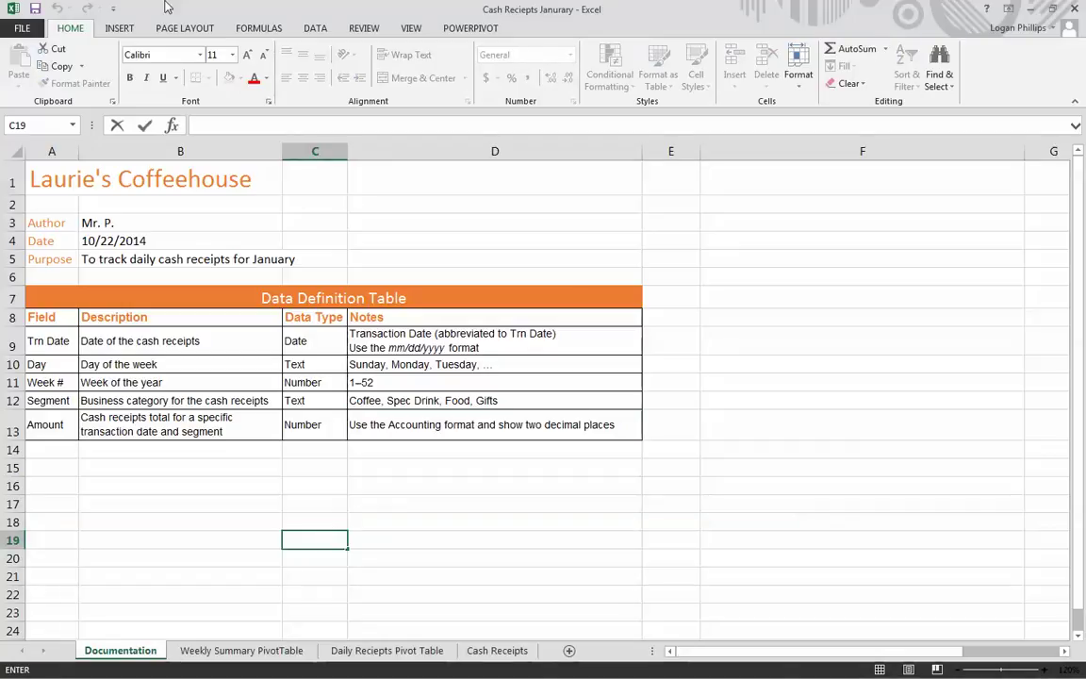
left_click(36, 8)
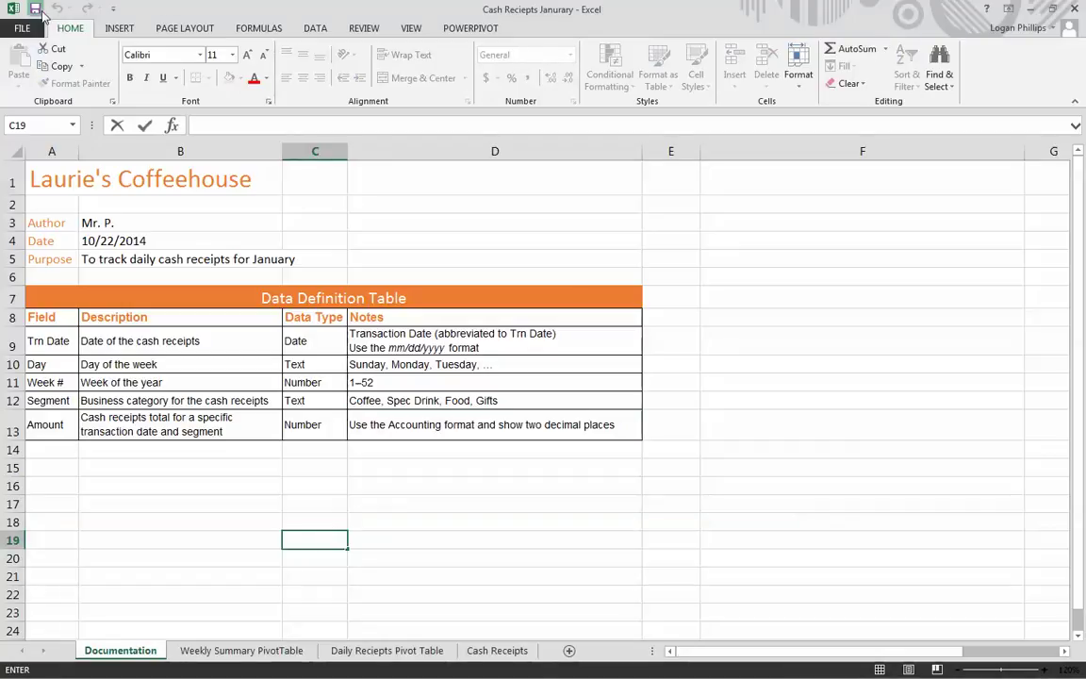
left_click(816, 479)
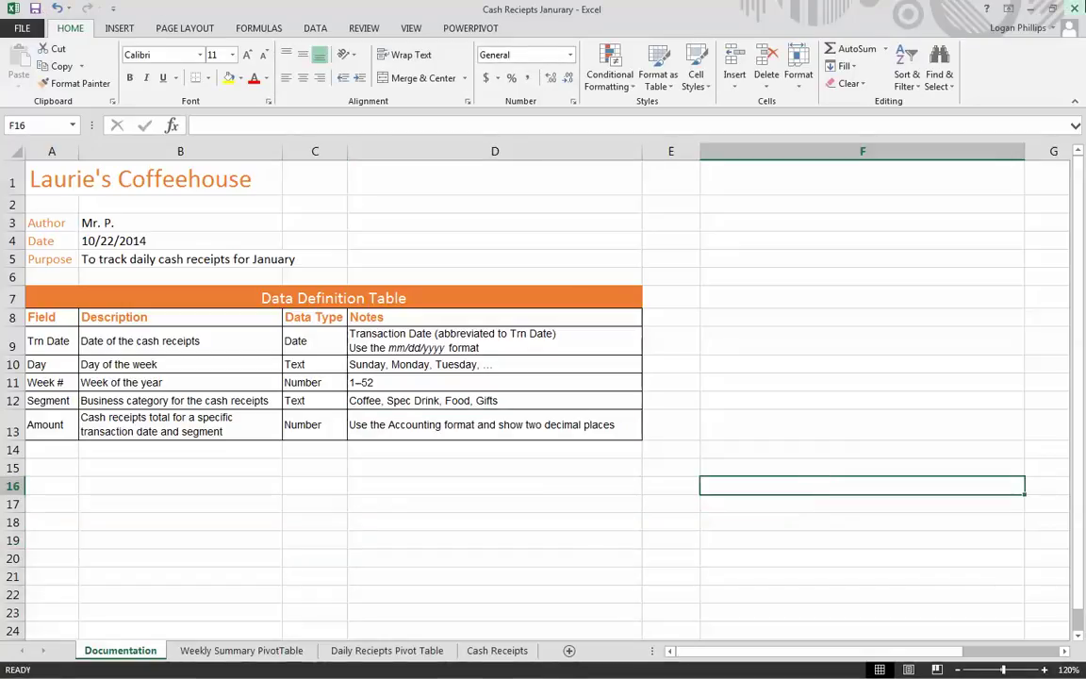